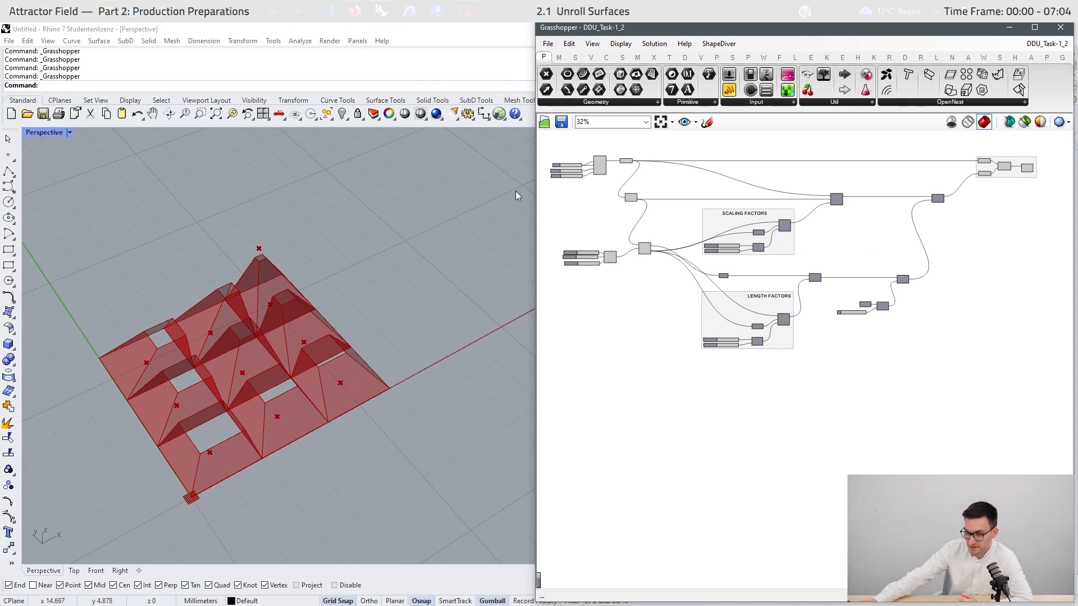
pyautogui.click(352, 218)
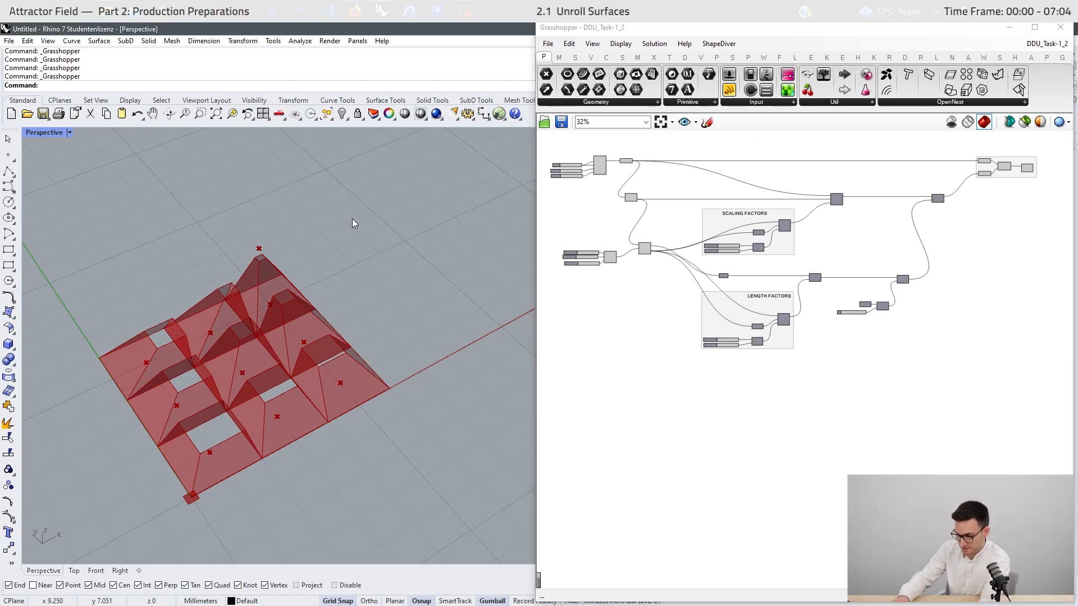
pyautogui.write('UnrollSrf')
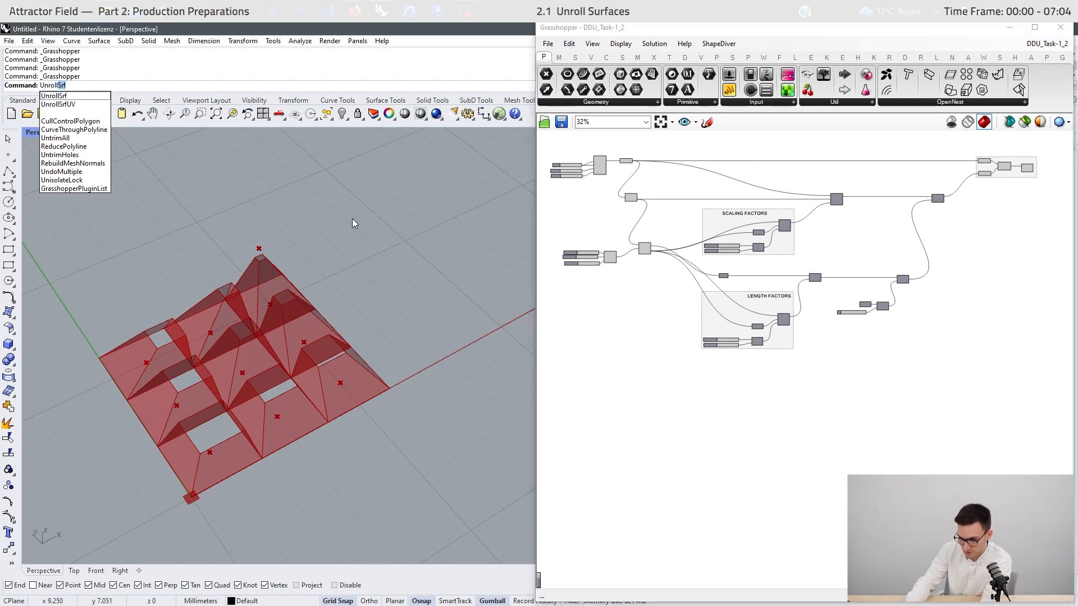
pyautogui.press('Return')
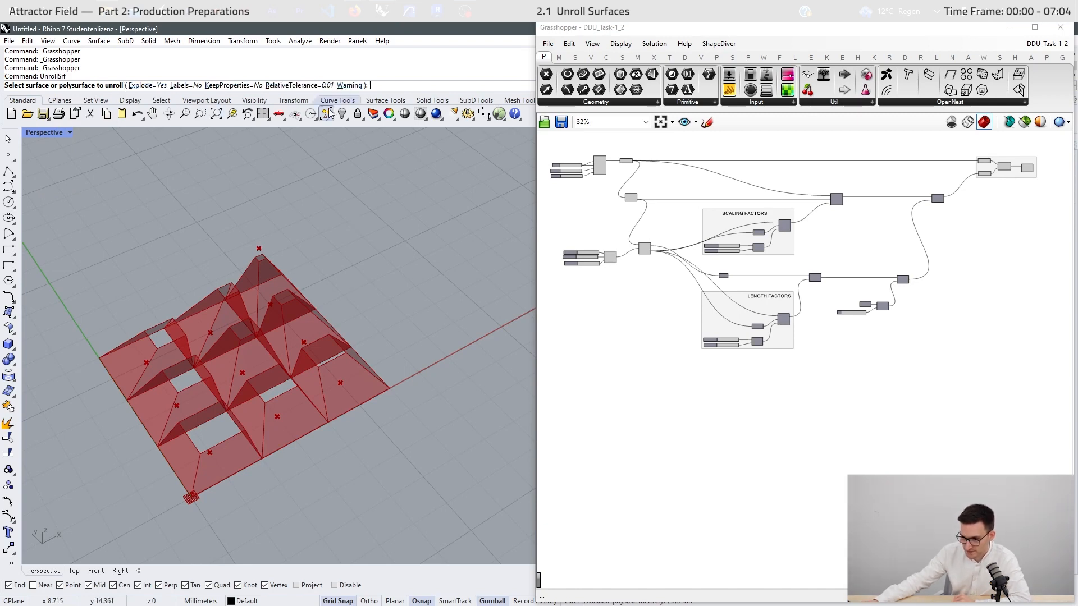
pyautogui.press('Escape')
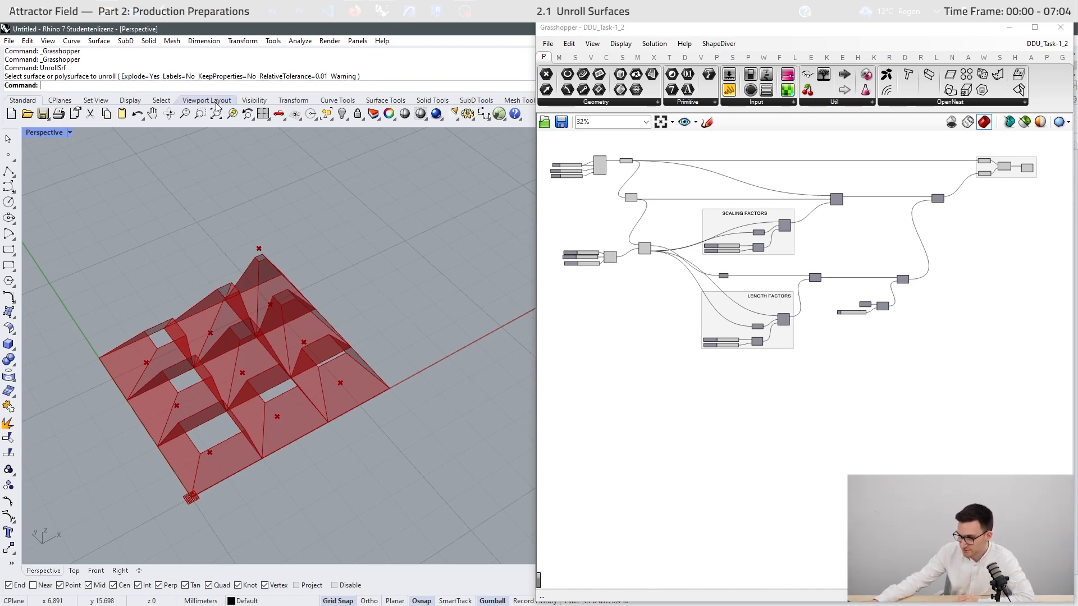
# - Place a GhPython Script component beside the Loft component and delete it again
pyautogui.scroll(5, 1025, 167)
pyautogui.moveTo(1010, 268); pyautogui.dragTo(773, 343, button='right')
pyautogui.doubleClick(873, 306)
pyautogui.write('python')
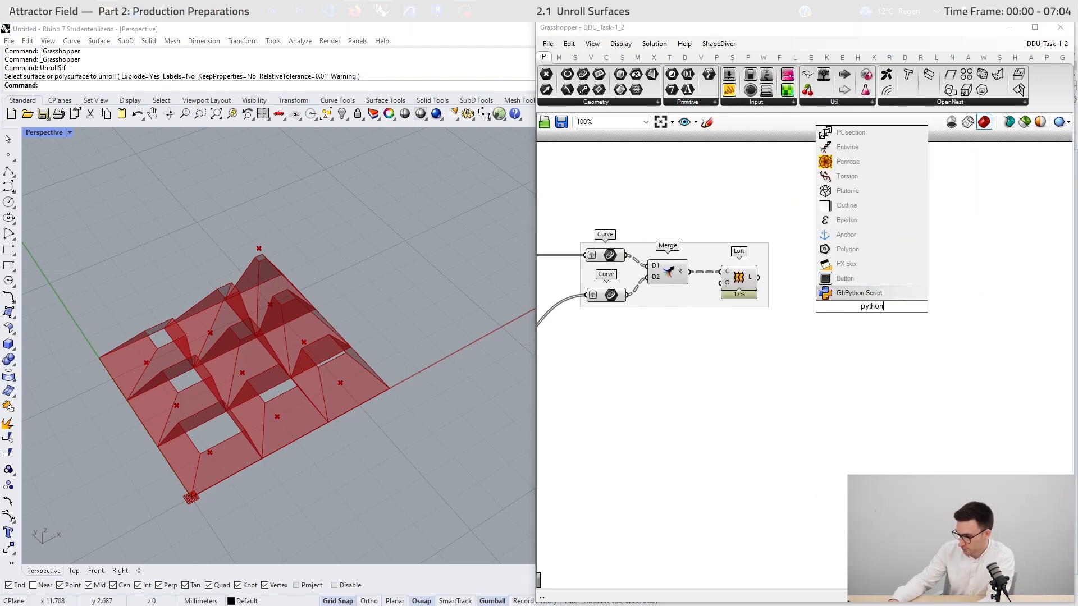
pyautogui.press('Return')
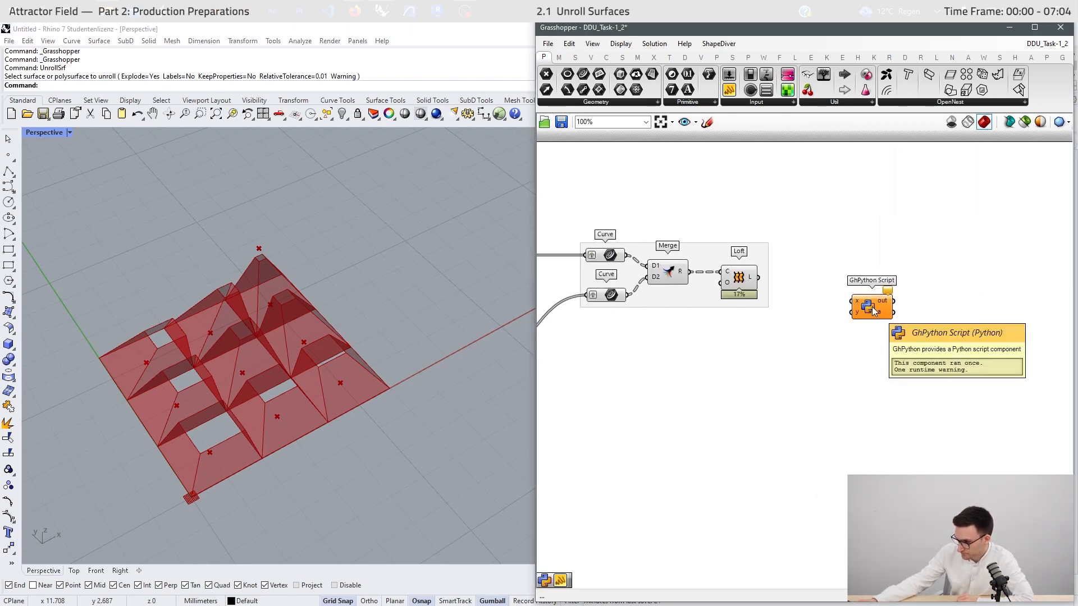
pyautogui.scroll(3, 975, 235)
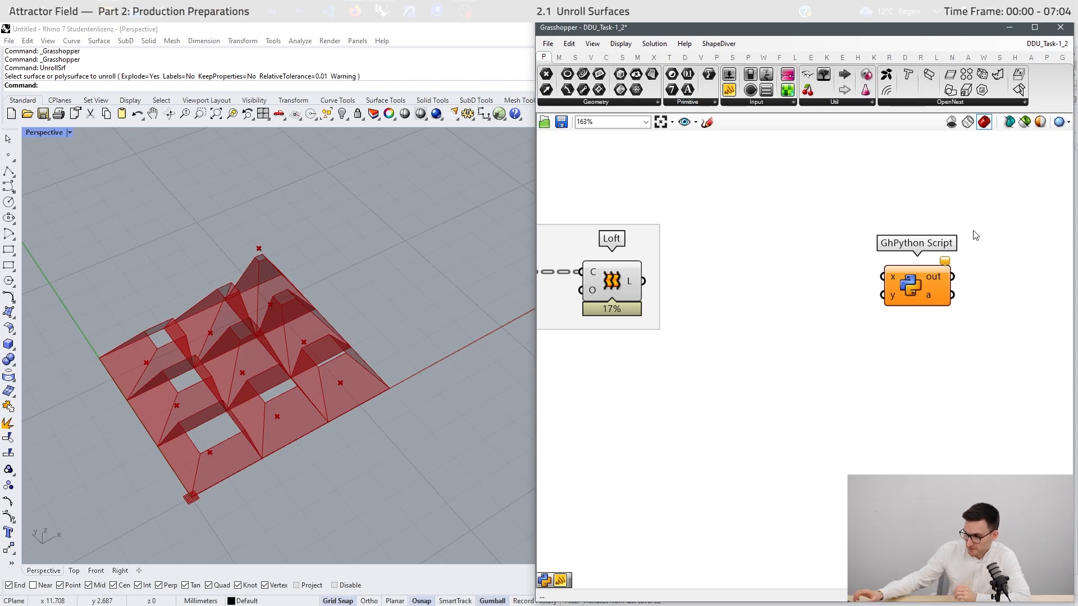
pyautogui.moveTo(984, 205); pyautogui.dragTo(753, 440)
pyautogui.press('Delete')
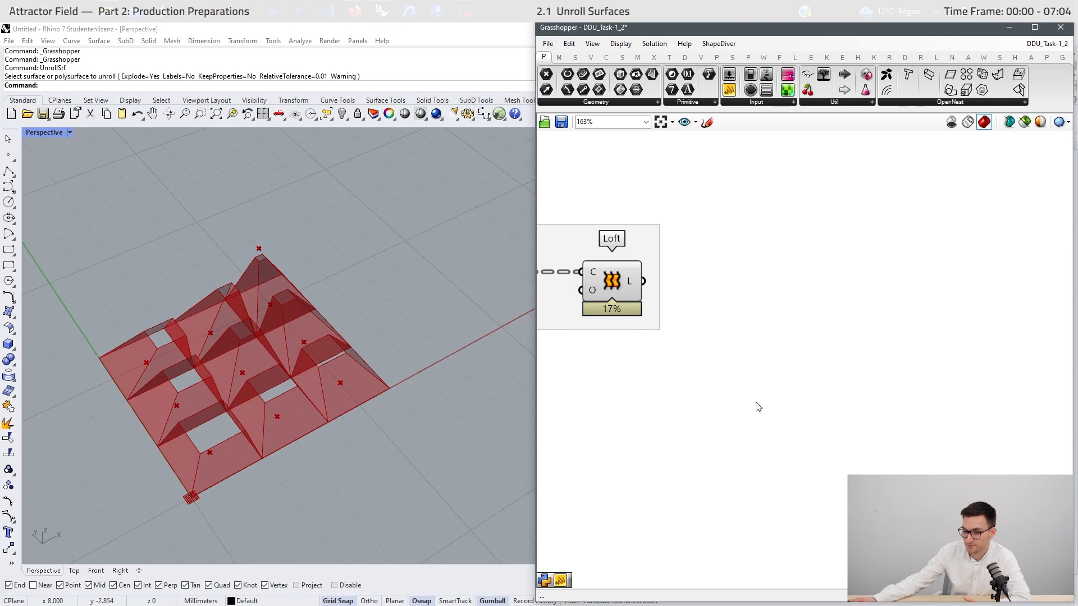
# - Add the Unroll and the Wombat Unroll Brep components beside Loft, placing Unroll Brep below Unroll
pyautogui.doubleClick(805, 367)
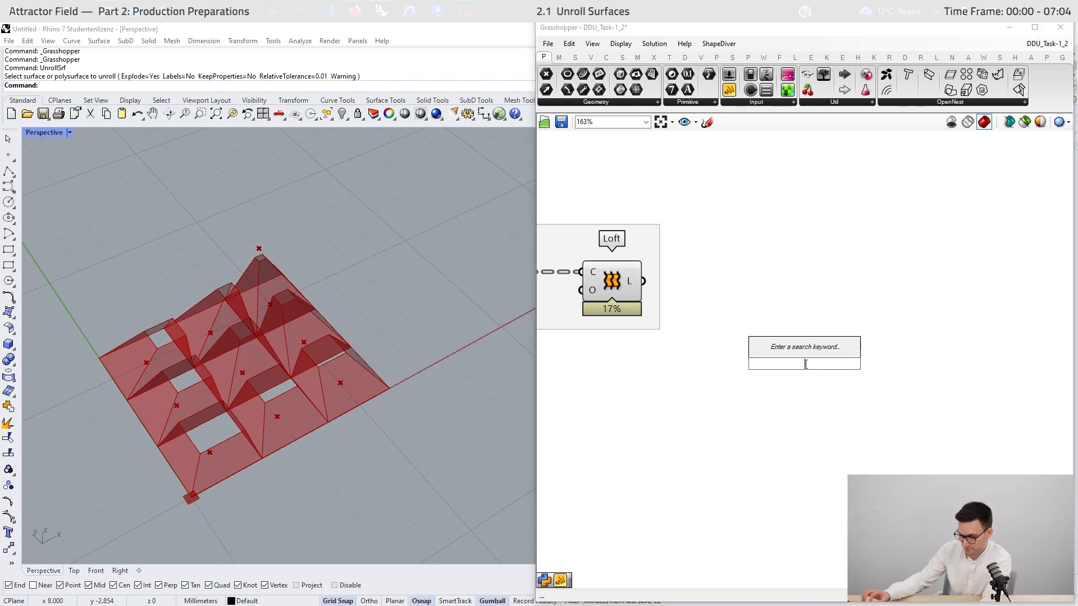
pyautogui.write('unrol')
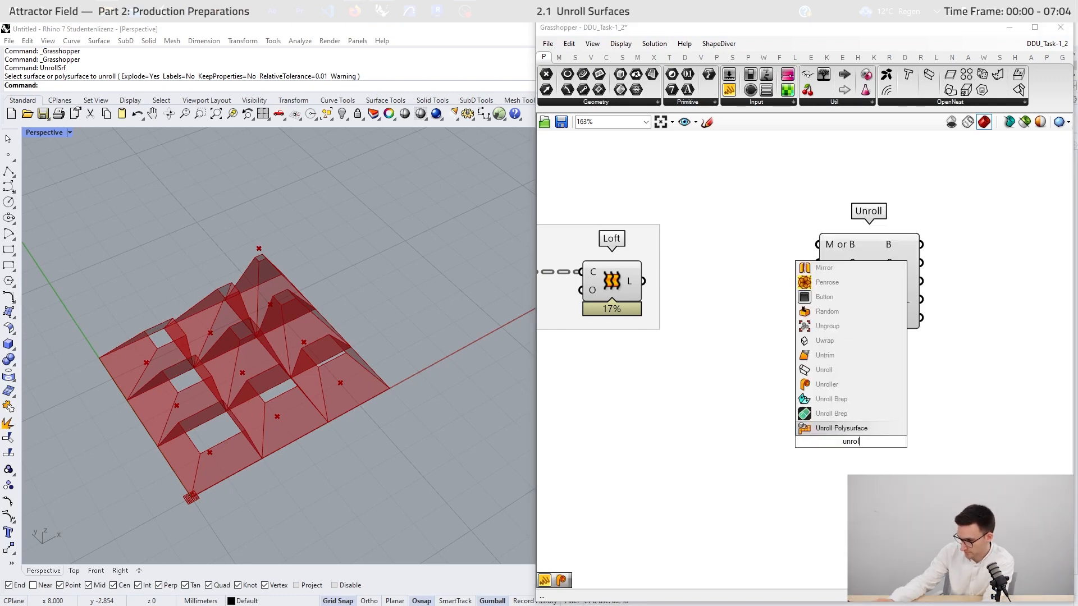
pyautogui.click(833, 412)
pyautogui.moveTo(863, 442); pyautogui.dragTo(885, 408)
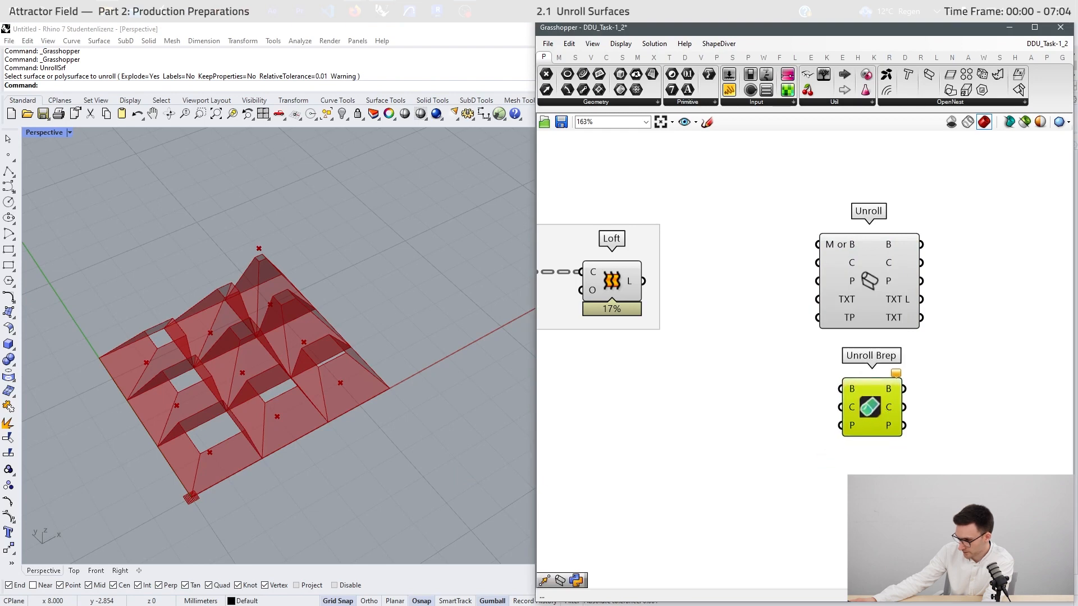
# - Add the Unroll Polysurface component and place it below Unroll Brep, clear of the other components
pyautogui.doubleClick(873, 493)
pyautogui.write('unroll')
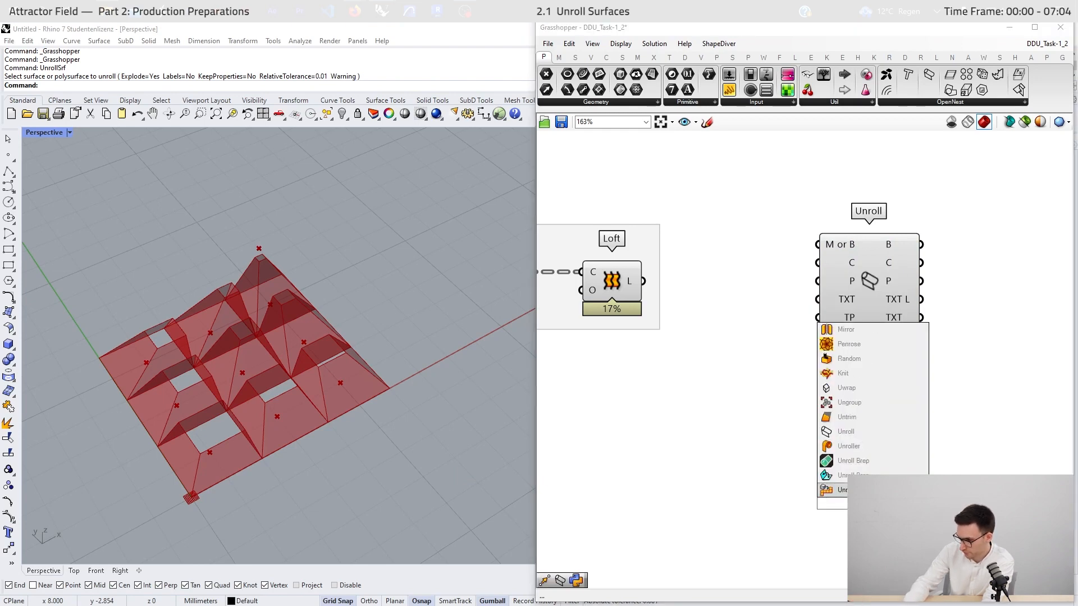
pyautogui.click(846, 461)
pyautogui.scroll(-3, 842, 351)
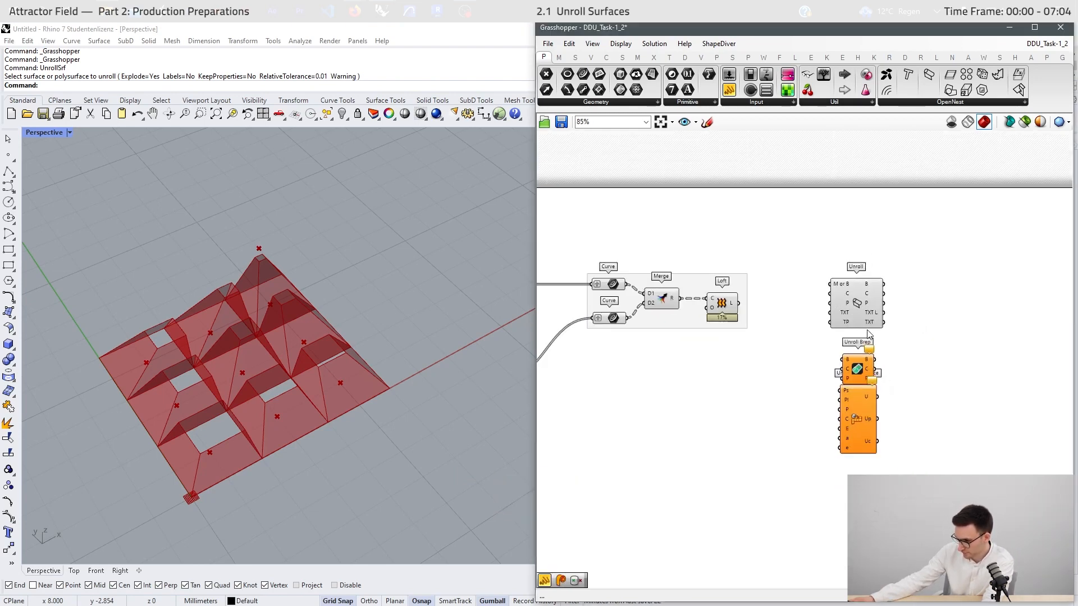
pyautogui.scroll(2, 819, 430)
pyautogui.moveTo(819, 429); pyautogui.dragTo(817, 499)
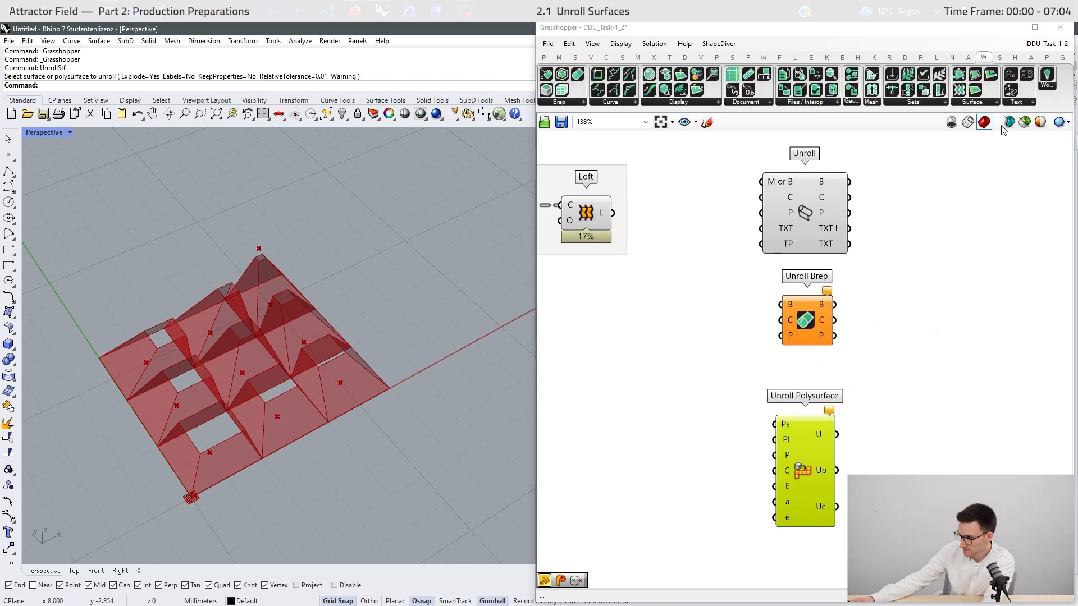
pyautogui.moveTo(987, 63)
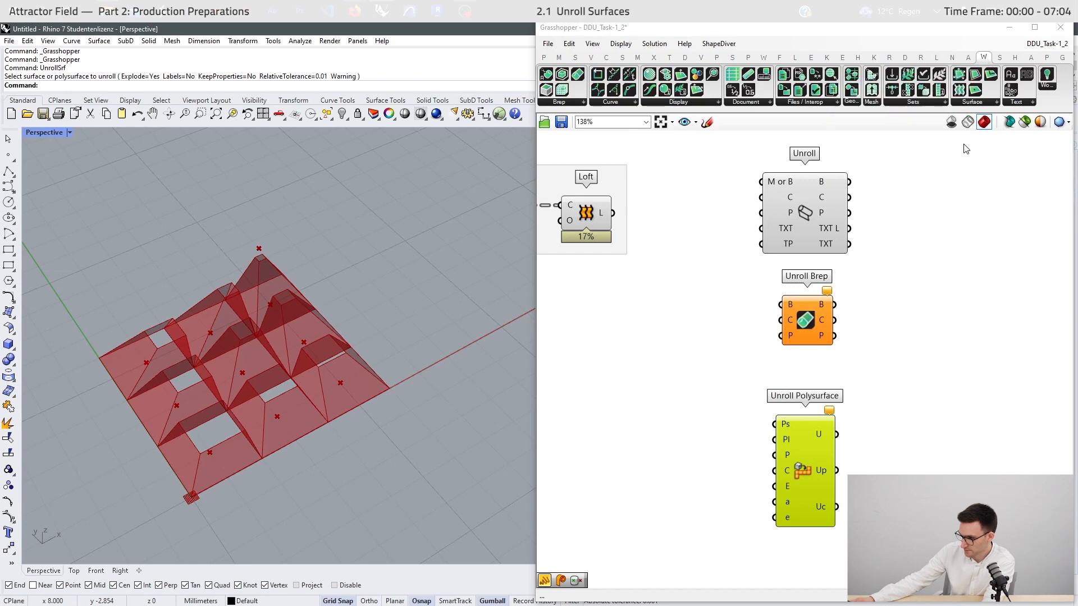
pyautogui.click(876, 432)
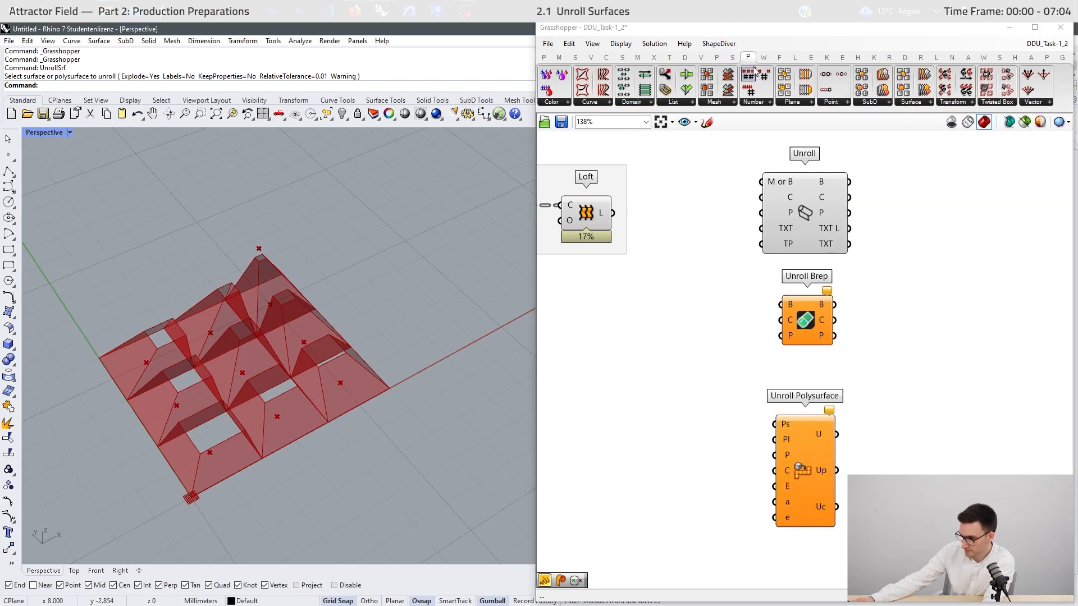
pyautogui.moveTo(751, 65)
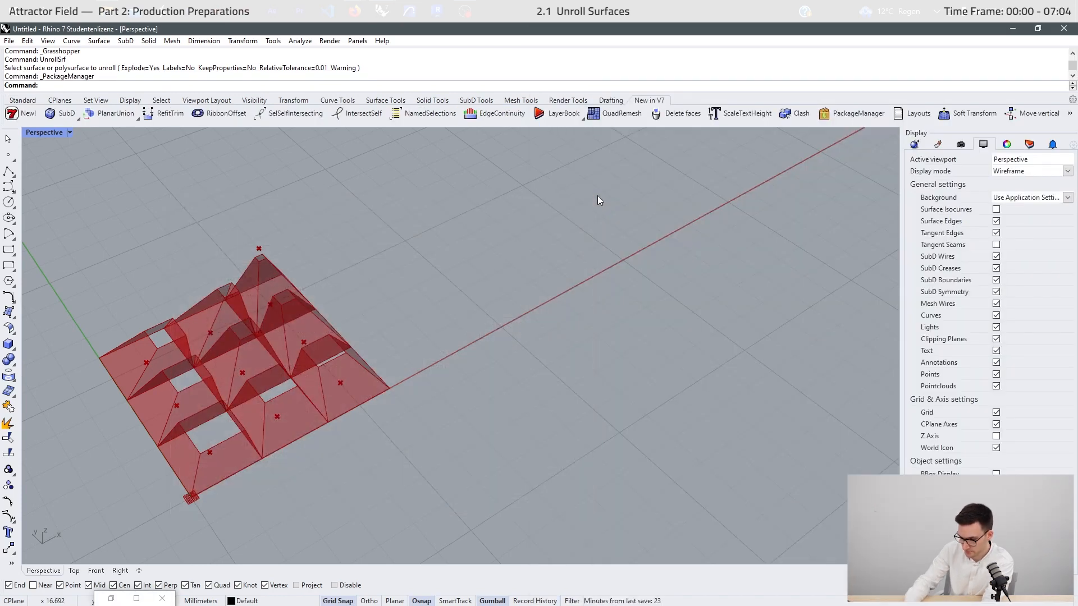
# - Open Rhino's Package Manager and search the online packages for "womba"
pyautogui.write('Packe')
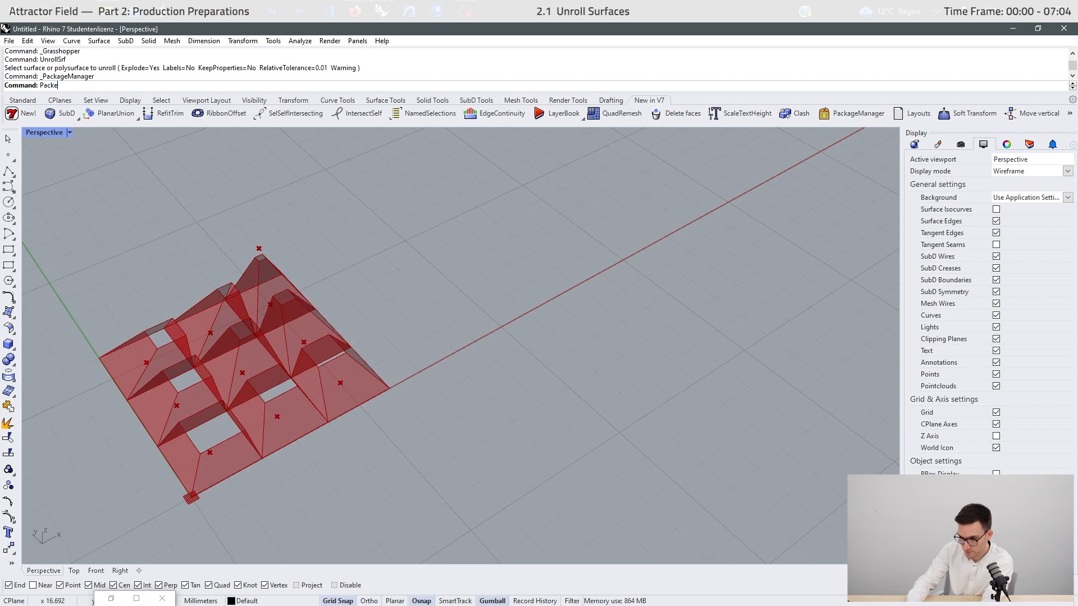
pyautogui.press('BackSpace')
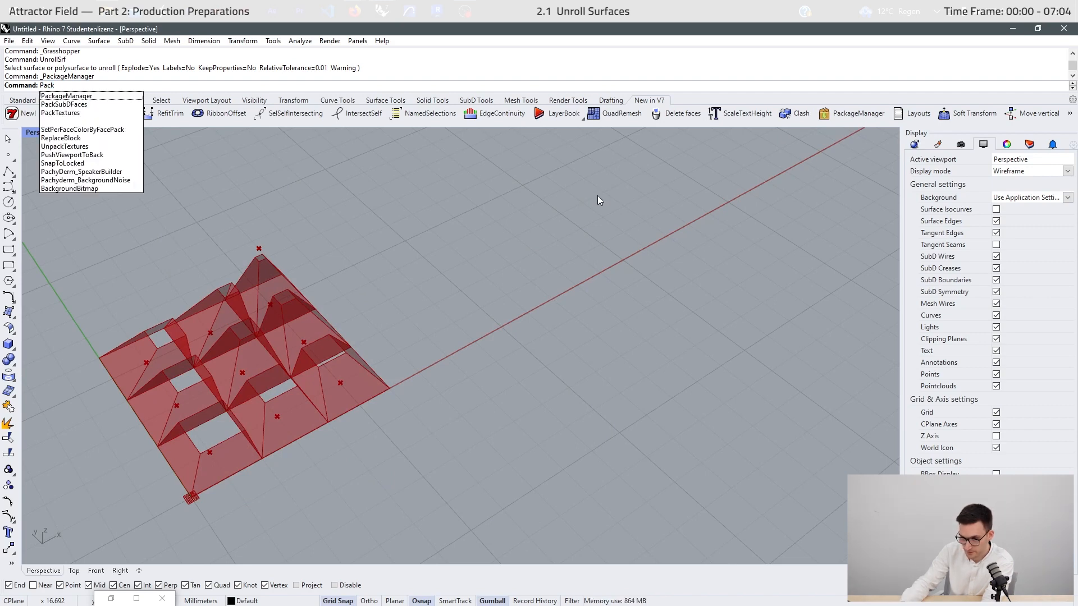
pyautogui.press('Return')
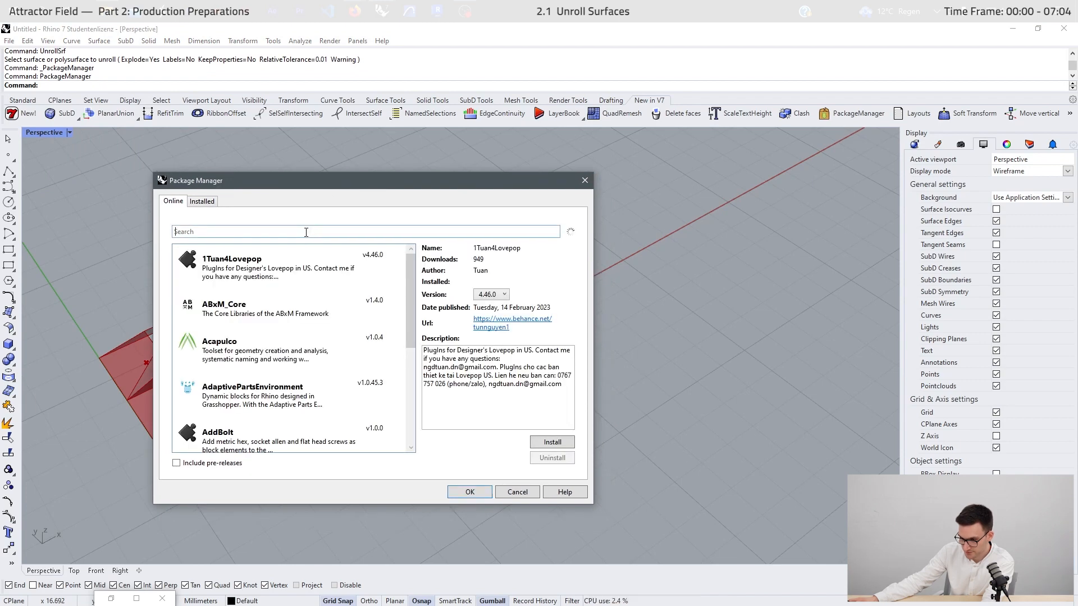
pyautogui.write('wo')
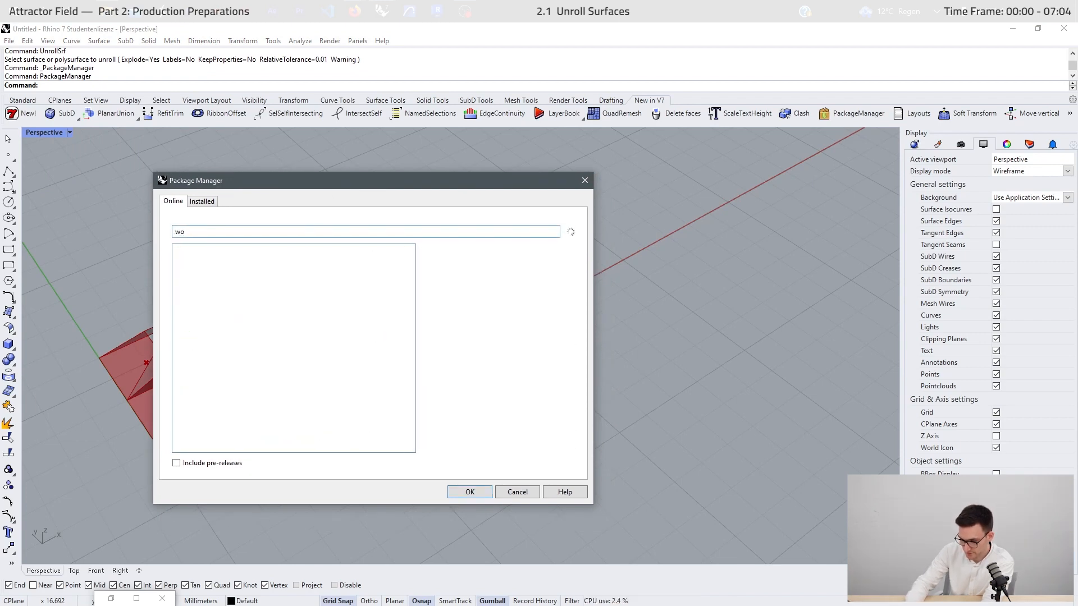
pyautogui.write('mba')
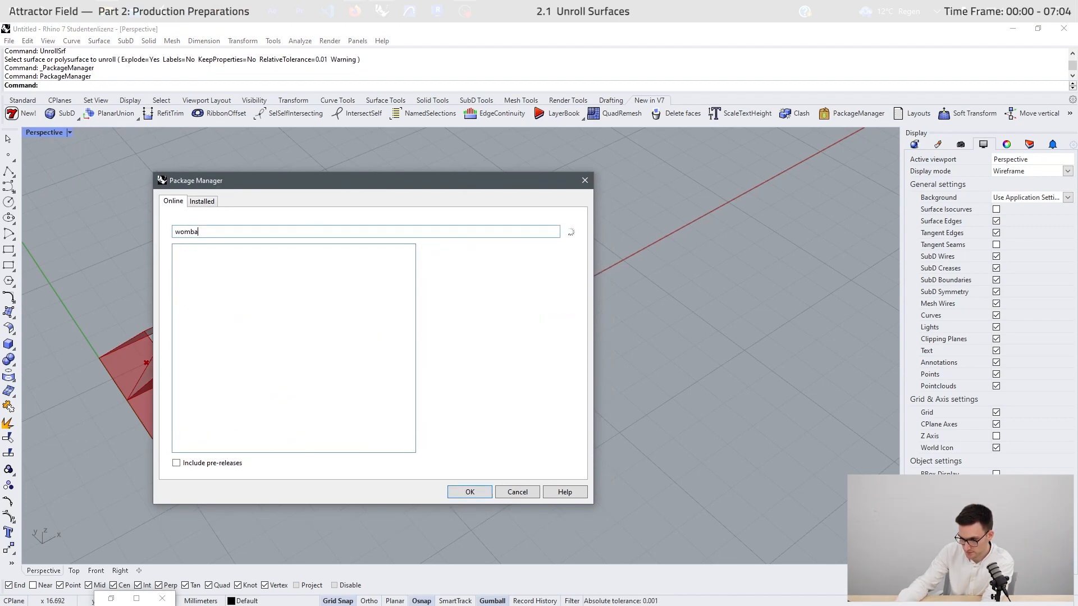
# - Review the WombatGH package's details and available versions and close the Package Manager without installing anything
pyautogui.click(268, 271)
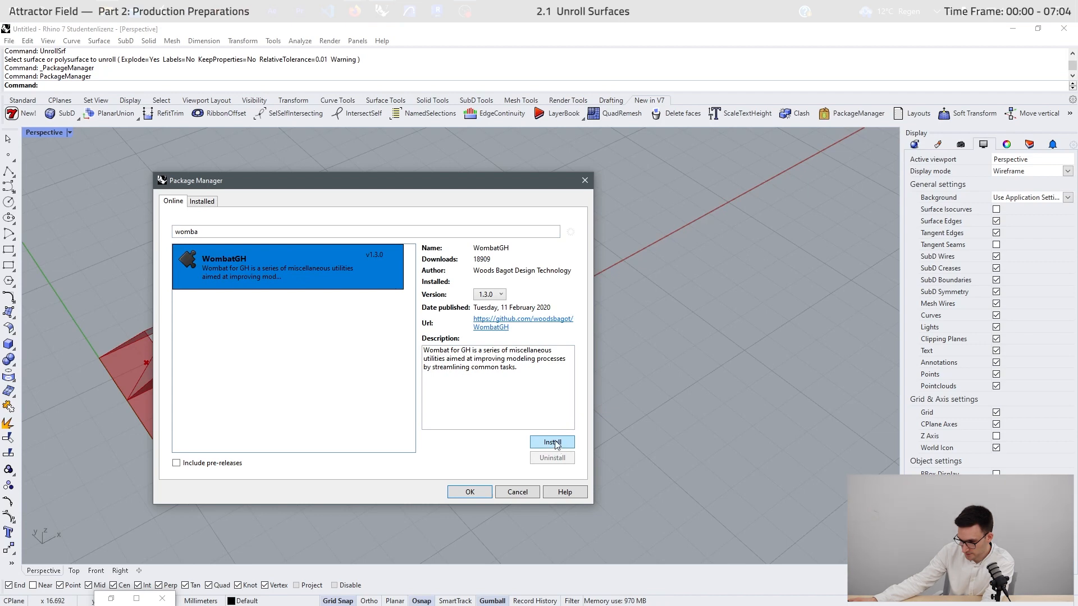
pyautogui.click(496, 295)
pyautogui.click(516, 289)
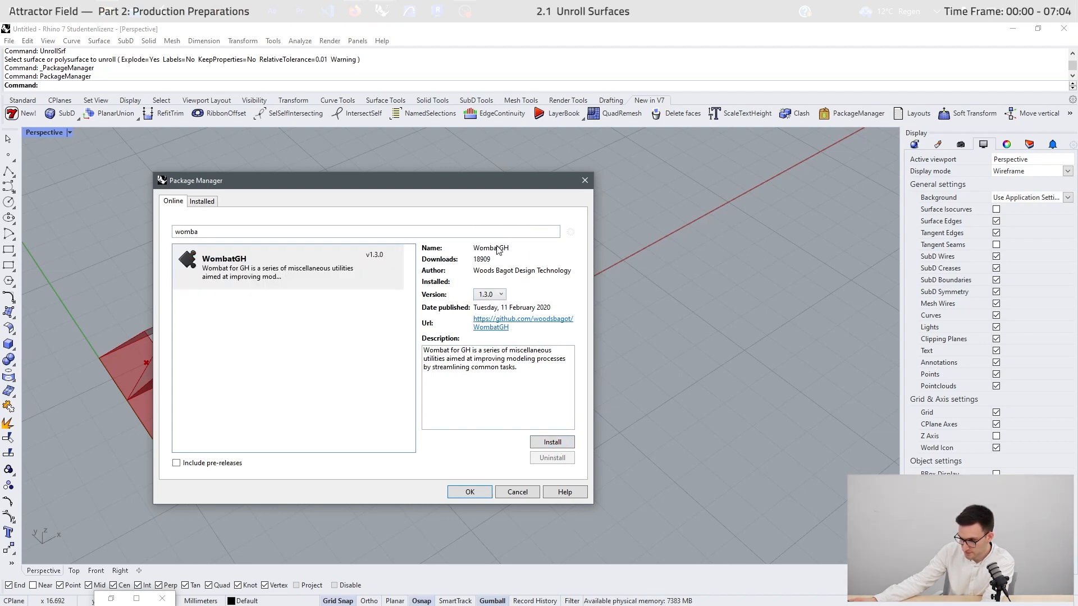
pyautogui.click(584, 180)
# - Switch to the browser and review the food4Rhino plugin pages for WombatGH, Pufferfish and OpenNest
pyautogui.moveTo(354, 11)
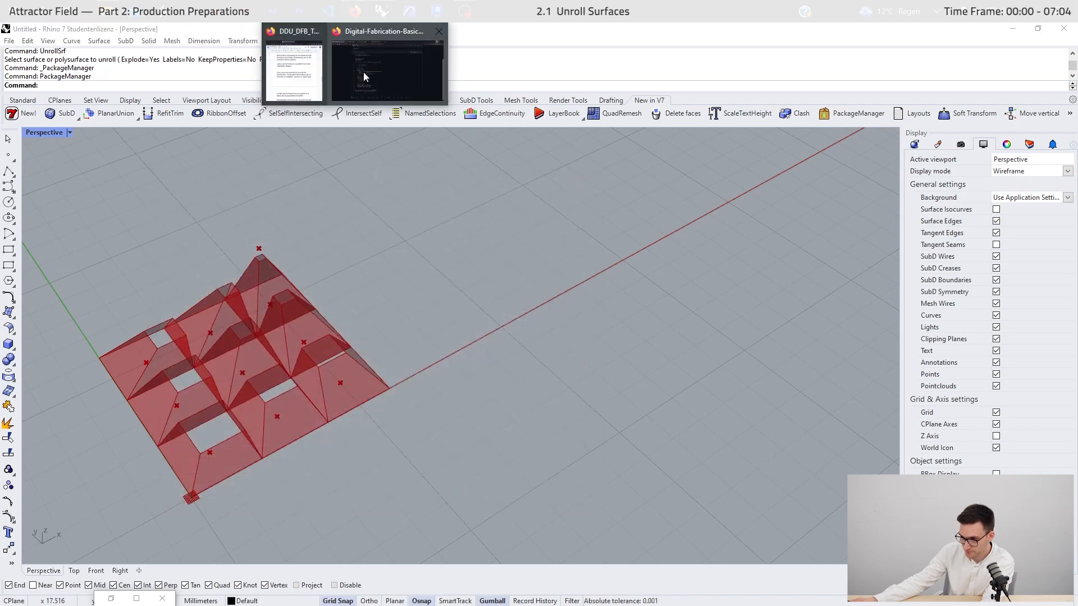
pyautogui.click(363, 72)
pyautogui.click(202, 35)
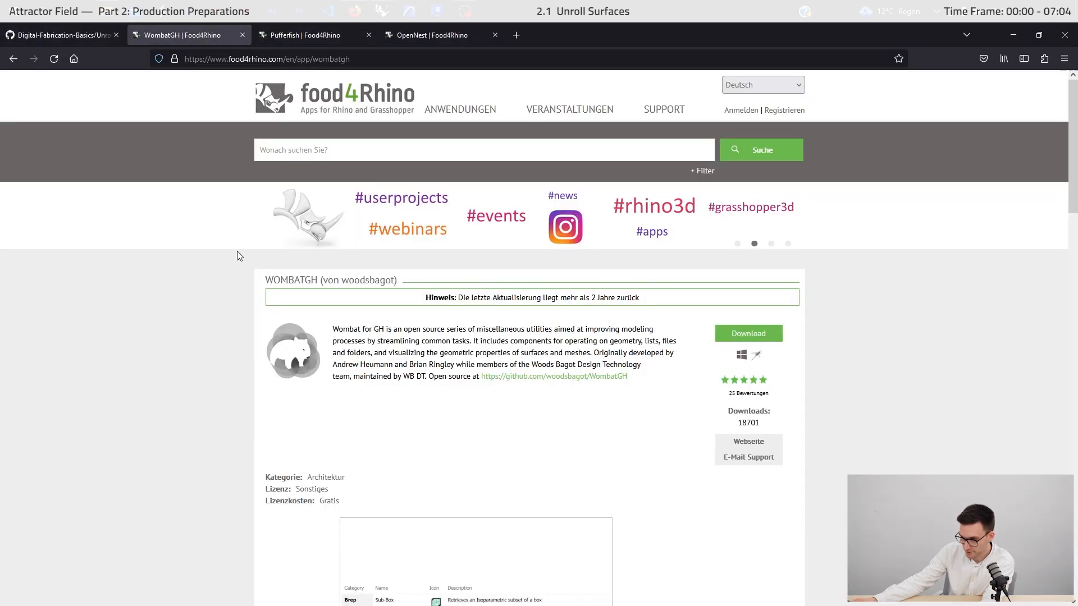
pyautogui.scroll(-2, 236, 251)
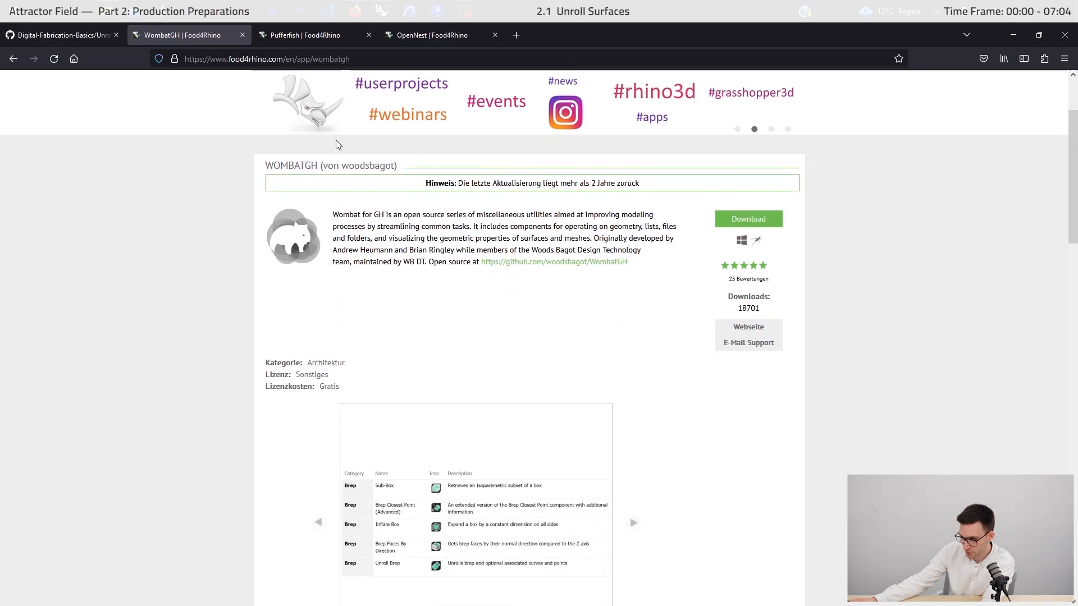
pyautogui.click(301, 36)
pyautogui.scroll(-2, 358, 276)
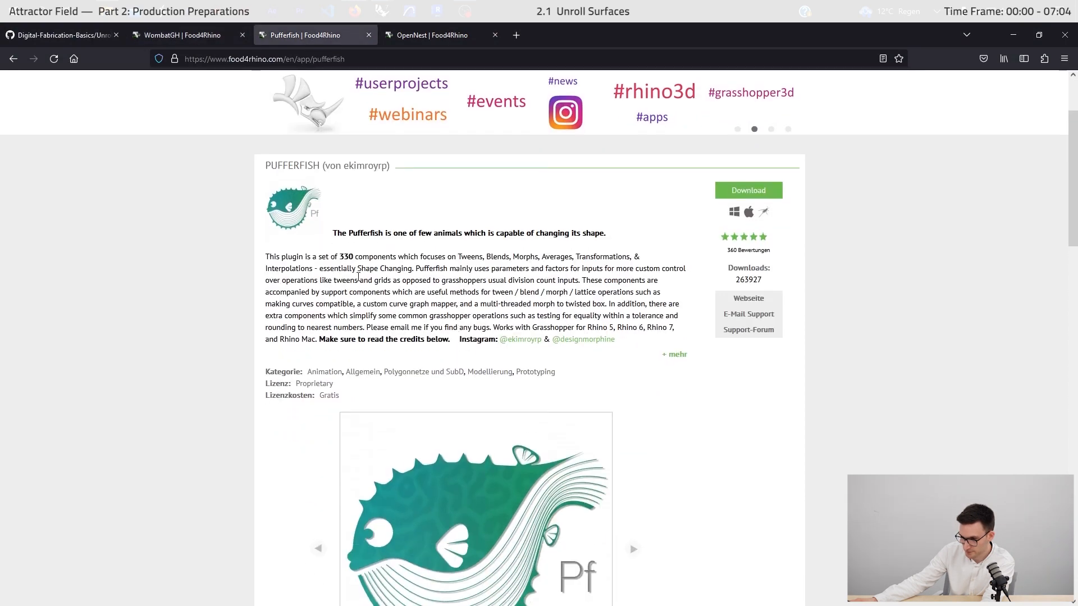
pyautogui.click(422, 39)
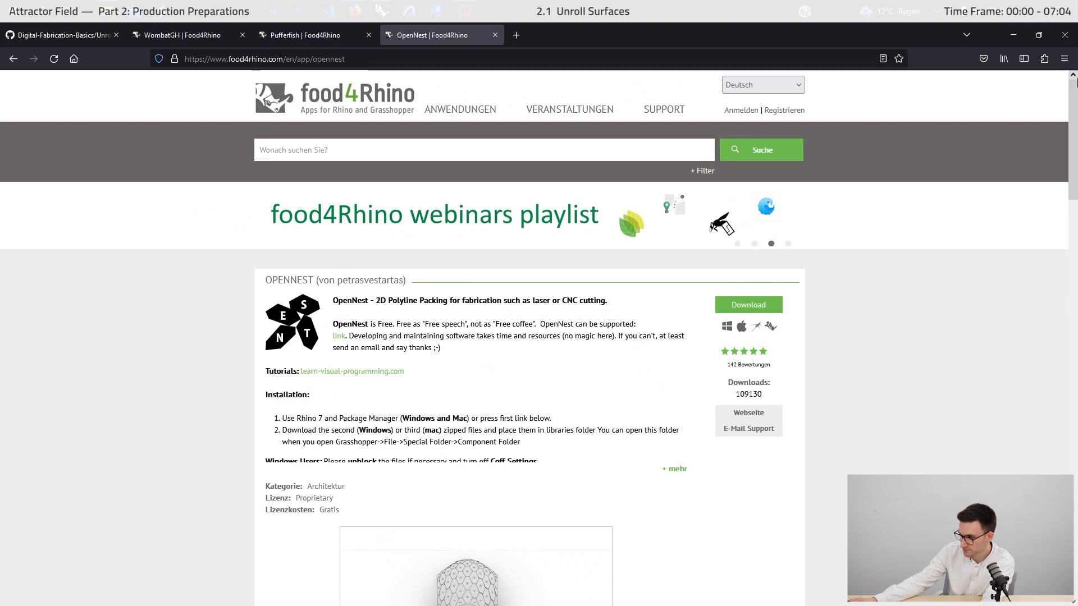
pyautogui.click(1013, 35)
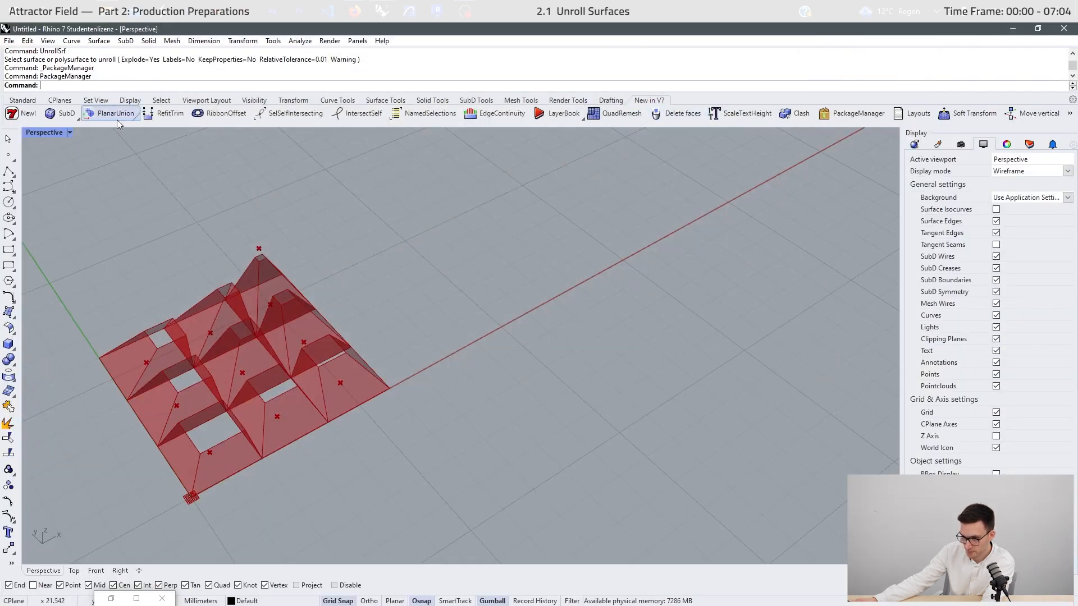
# - Return to the Grasshopper canvas and shift Unroll Brep slightly to centre it between Unroll and Unroll Polysurface
pyautogui.click(28, 101)
pyautogui.click(499, 113)
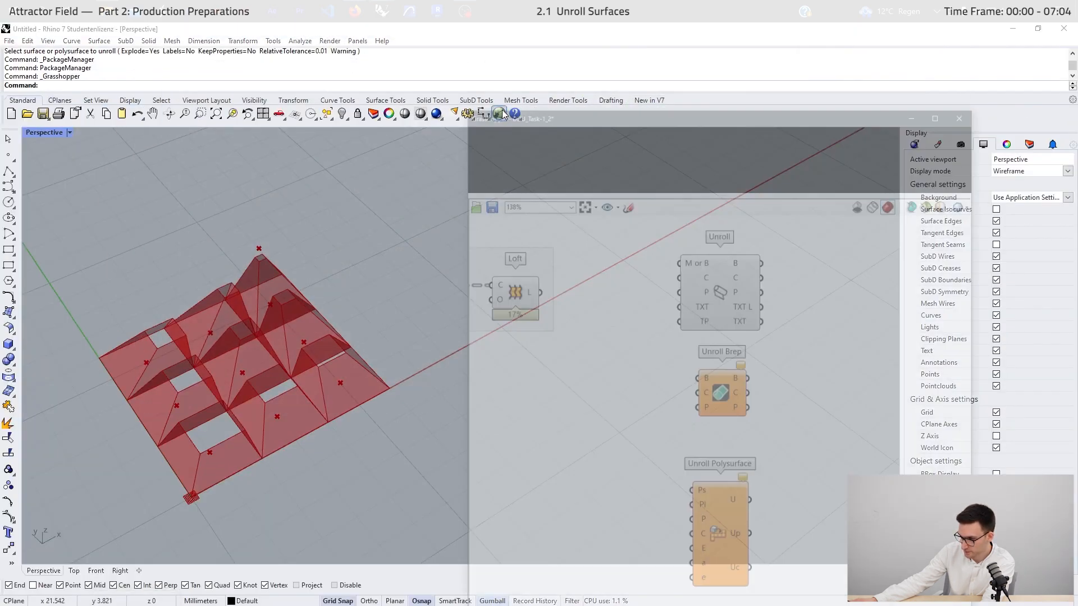
pyautogui.moveTo(872, 277); pyautogui.dragTo(692, 378)
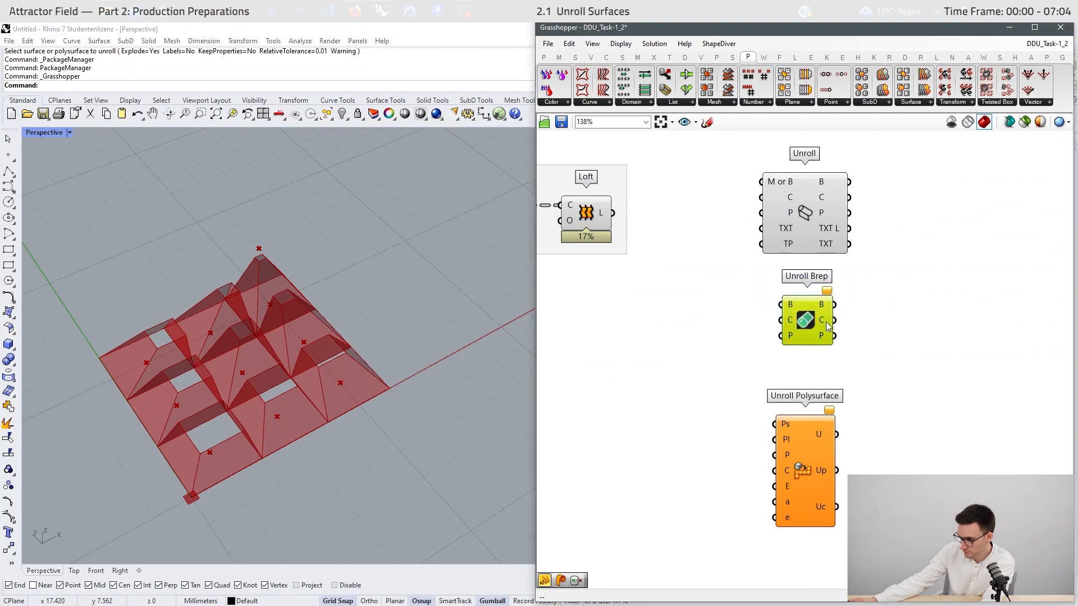
pyautogui.moveTo(826, 322); pyautogui.dragTo(820, 333)
pyautogui.click(865, 345)
pyautogui.scroll(1, 785, 334)
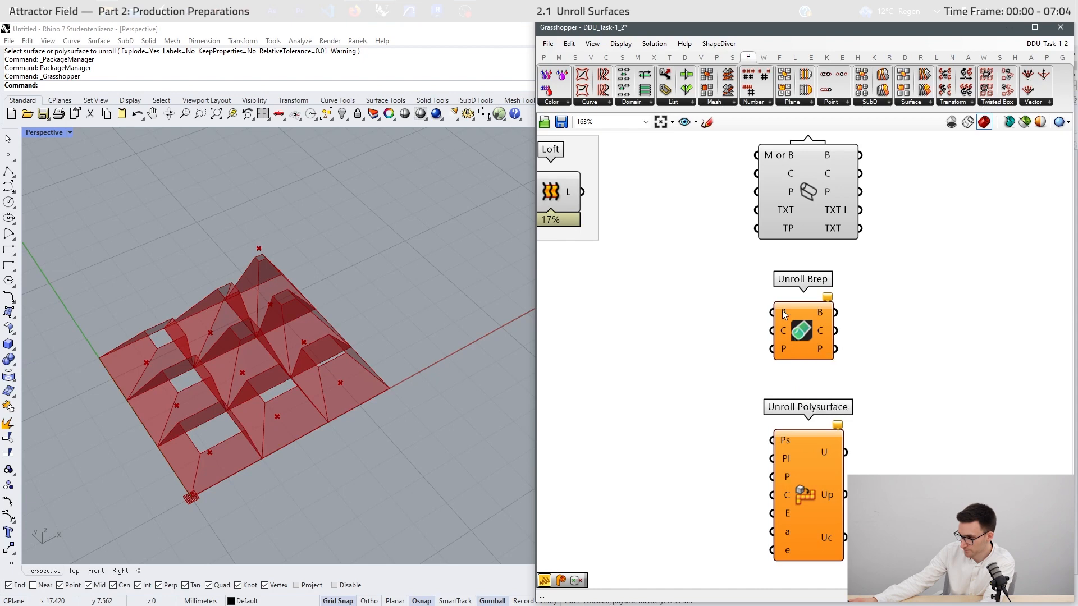
pyautogui.scroll(-1, 836, 313)
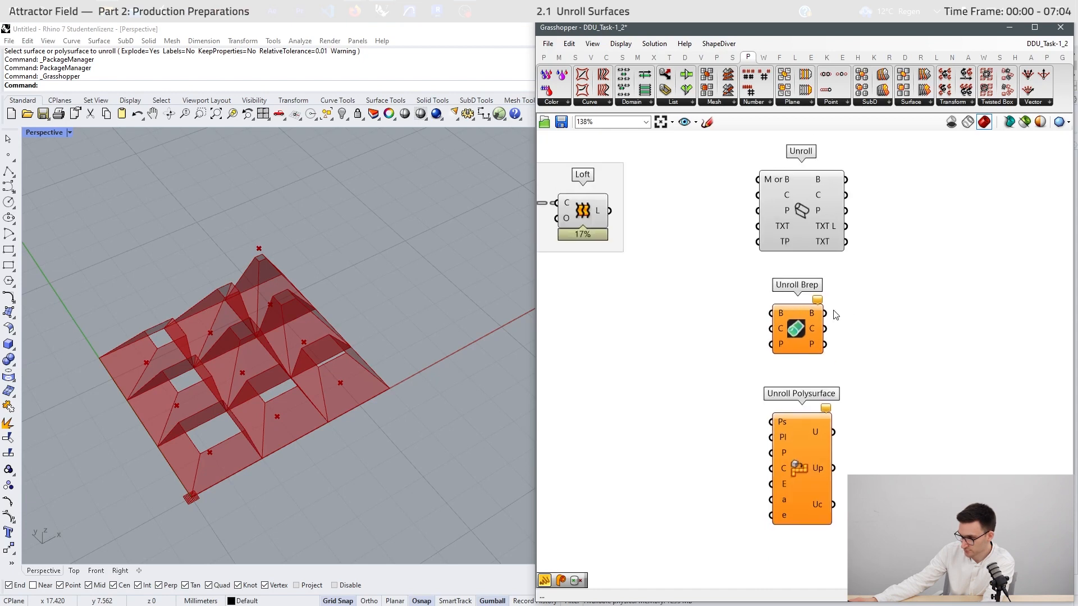
pyautogui.scroll(-1, 749, 317)
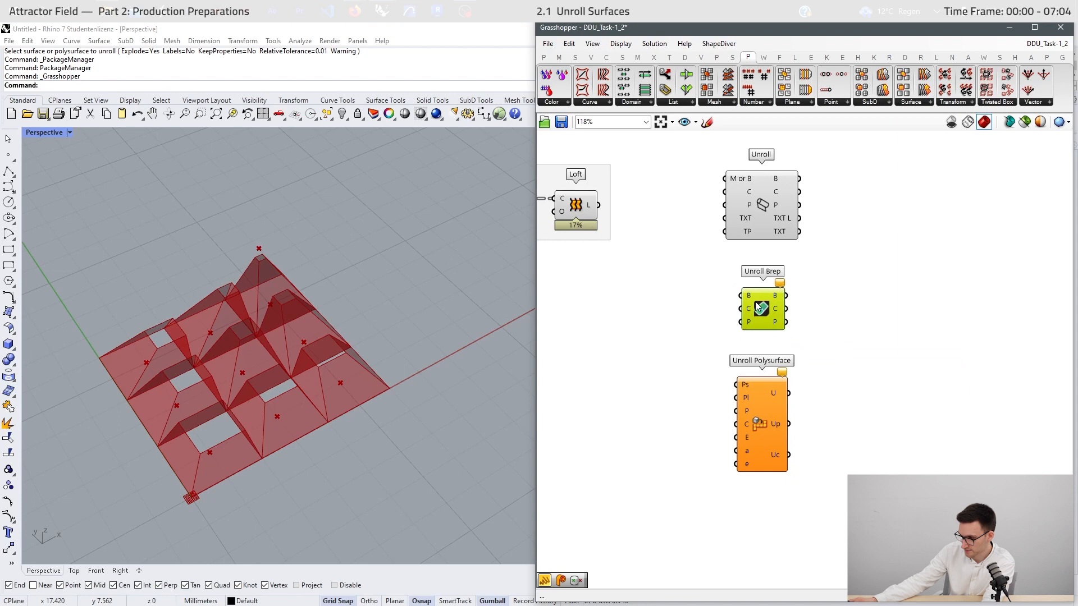
# - Review the OpenNest component list and compare its Unroll component with Unroll Brep and Unroll Polysurface on the canvas
pyautogui.click(543, 57)
pyautogui.click(950, 102)
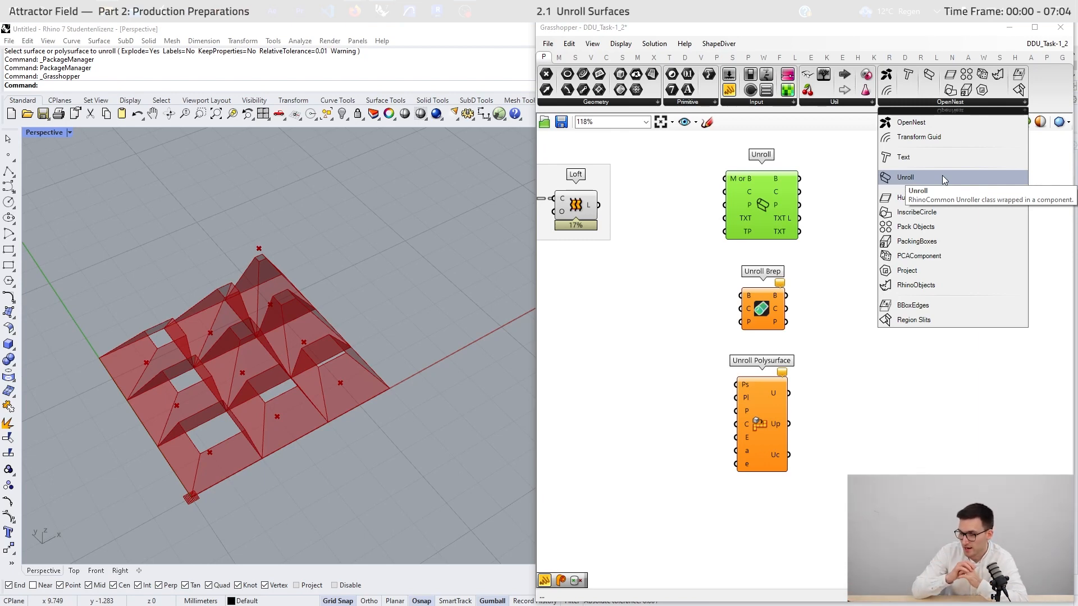
pyautogui.moveTo(942, 175); pyautogui.dragTo(708, 359)
pyautogui.moveTo(836, 359); pyautogui.dragTo(673, 527)
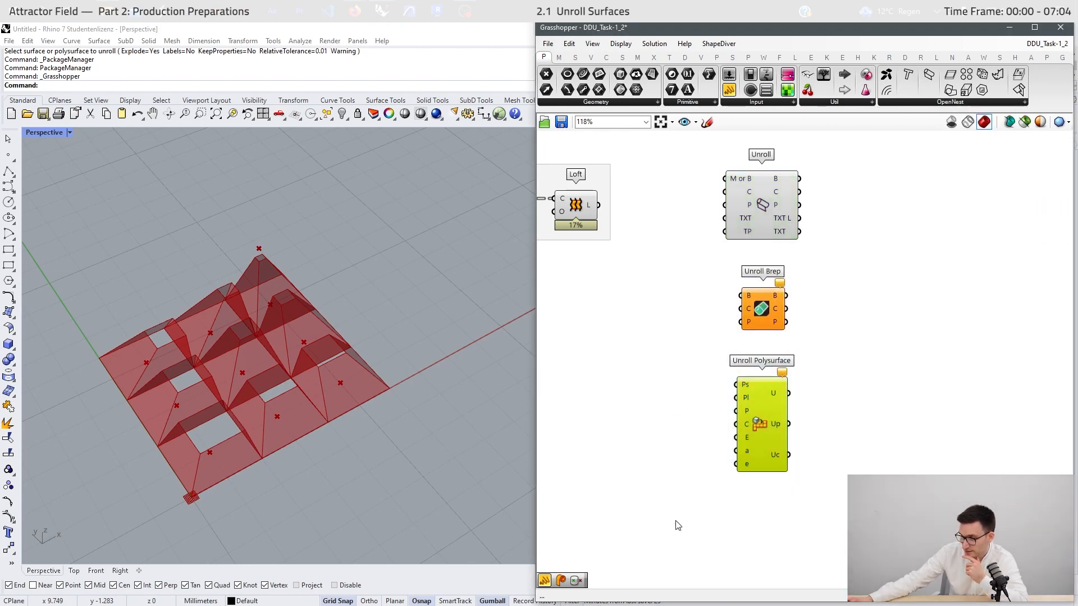
pyautogui.click(881, 345)
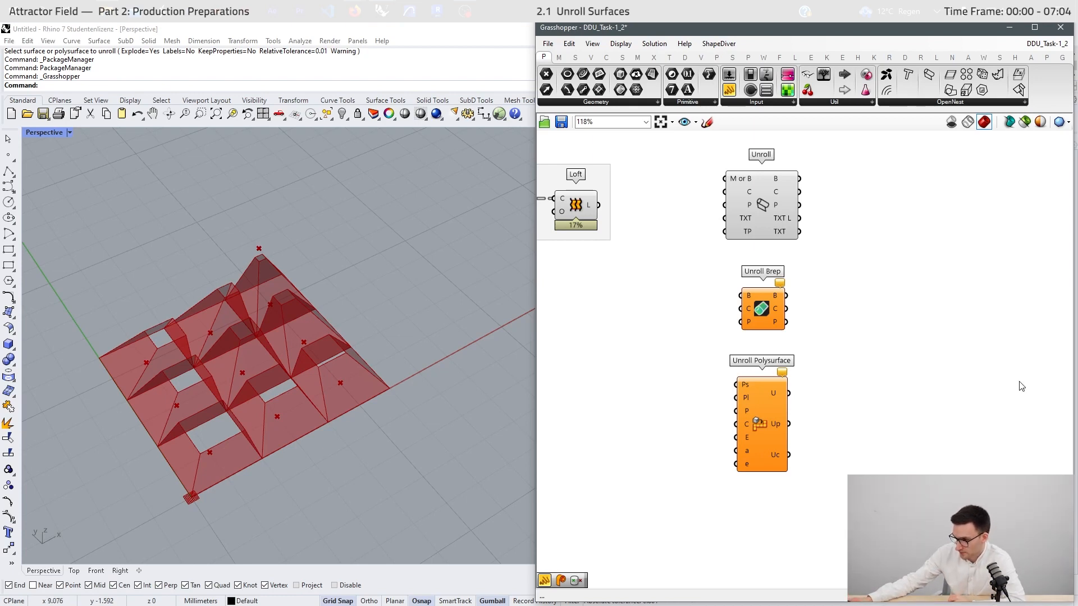
# - Delete the Unroll and Unroll Polysurface components and reposition the remaining Unroll Brep component
pyautogui.moveTo(845, 133); pyautogui.dragTo(699, 264)
pyautogui.press('Delete')
pyautogui.moveTo(845, 360); pyautogui.dragTo(774, 422)
pyautogui.press('Delete')
pyautogui.moveTo(769, 315); pyautogui.dragTo(821, 294)
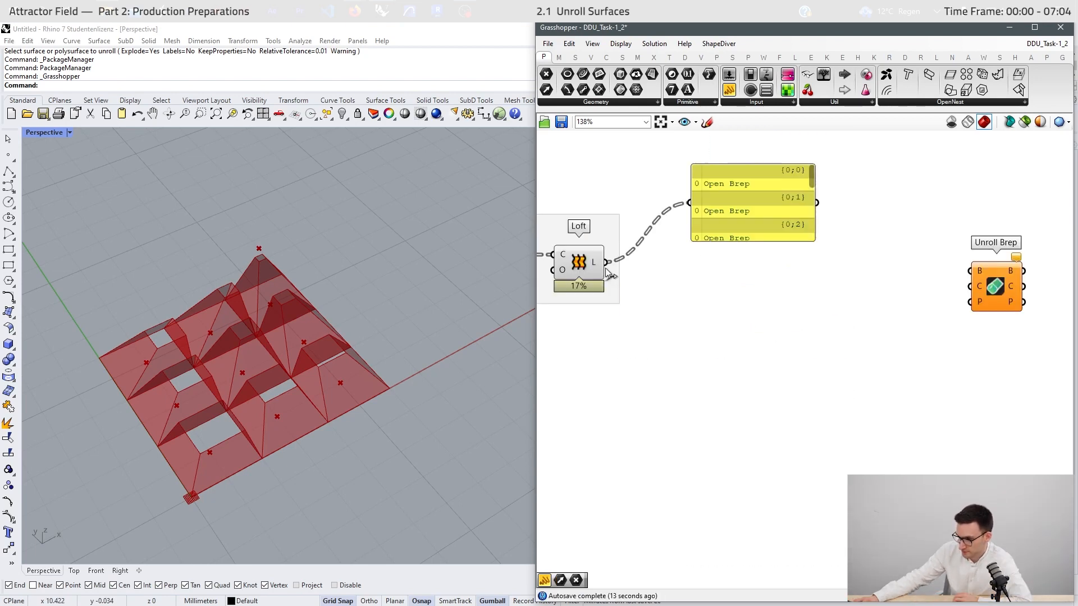
# - Connect the Loft output to Unroll Brep's B input and inspect the unrolled pieces in the Rhino viewport
pyautogui.moveTo(605, 268); pyautogui.dragTo(908, 278)
pyautogui.click(843, 373)
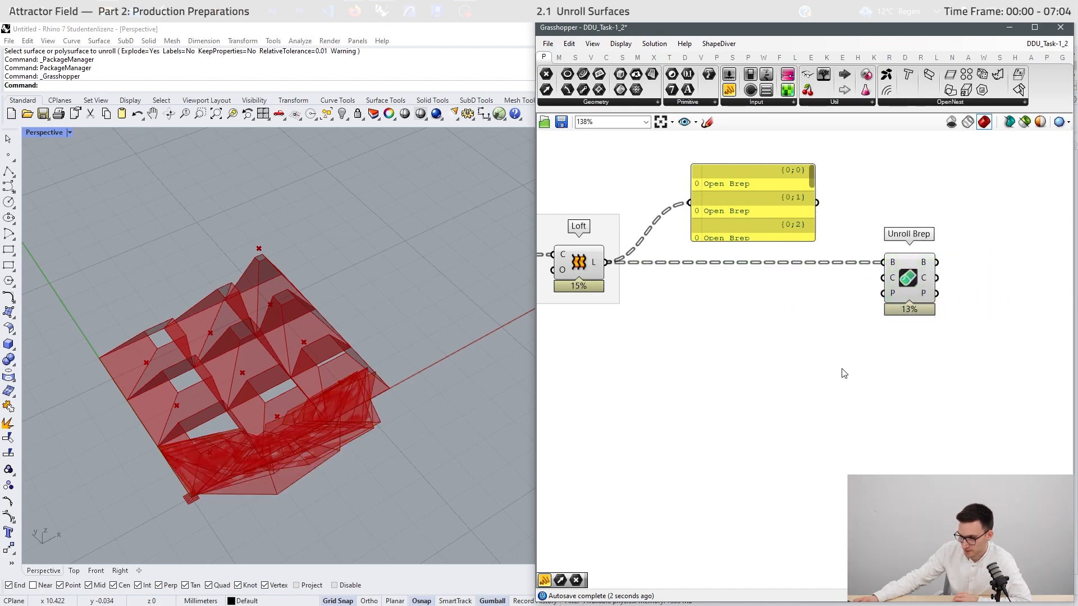
pyautogui.click(926, 275)
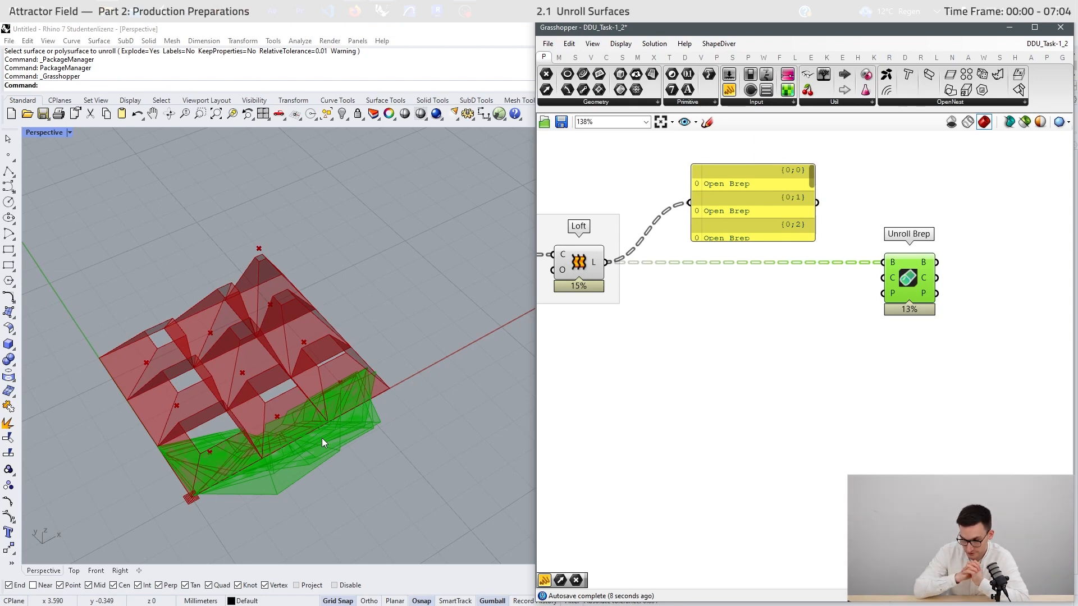
pyautogui.scroll(-5, 163, 378)
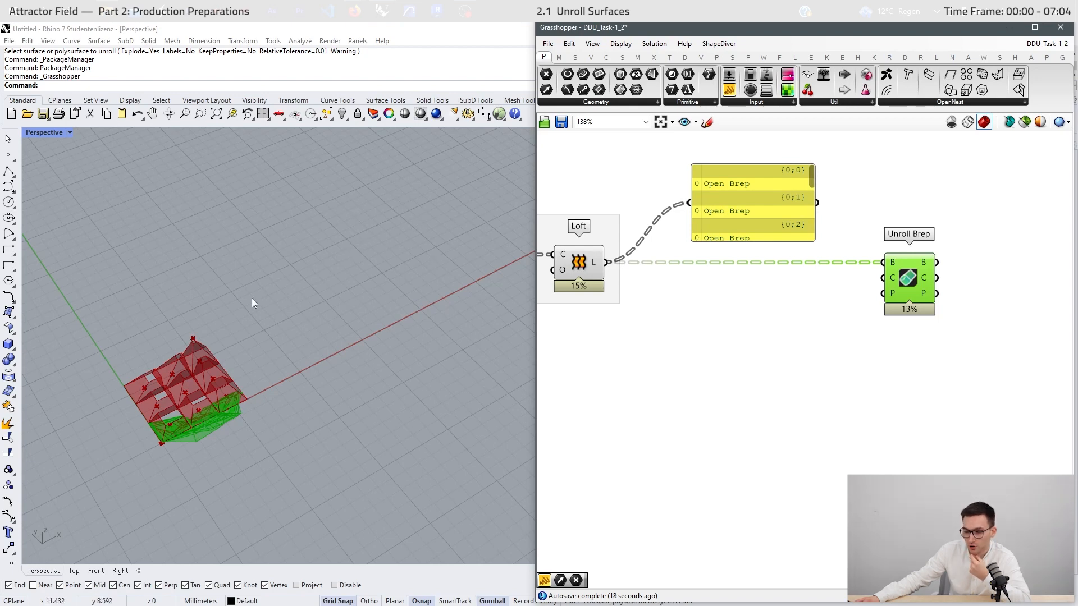
pyautogui.scroll(3, 139, 439)
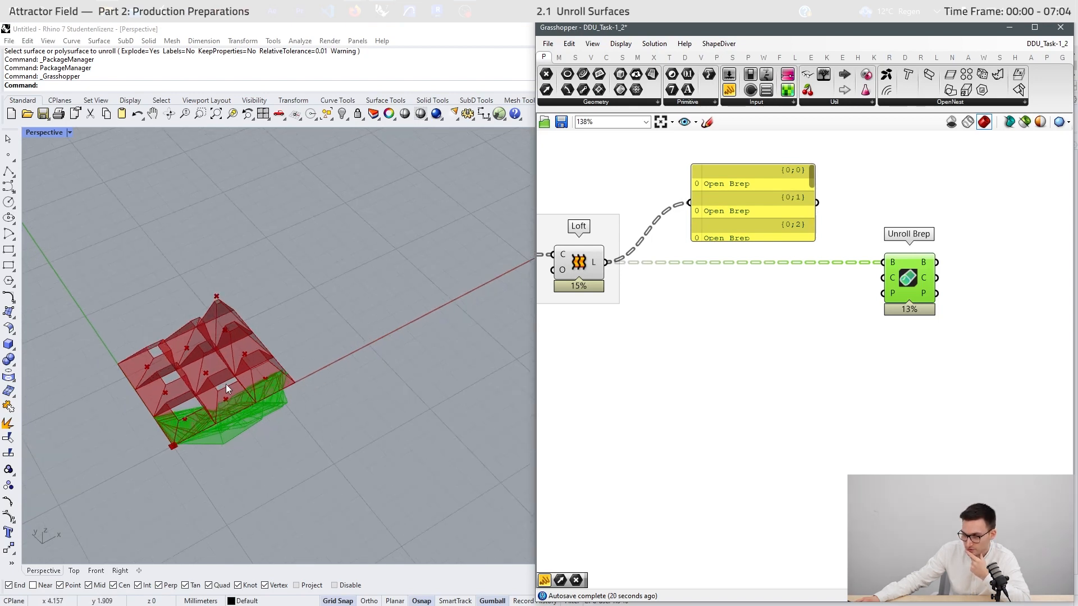
pyautogui.click(880, 351)
# - Duplicate the Rectangular grid component at the start of the definition and place the copy beyond Unroll Brep
pyautogui.scroll(-6, 647, 377)
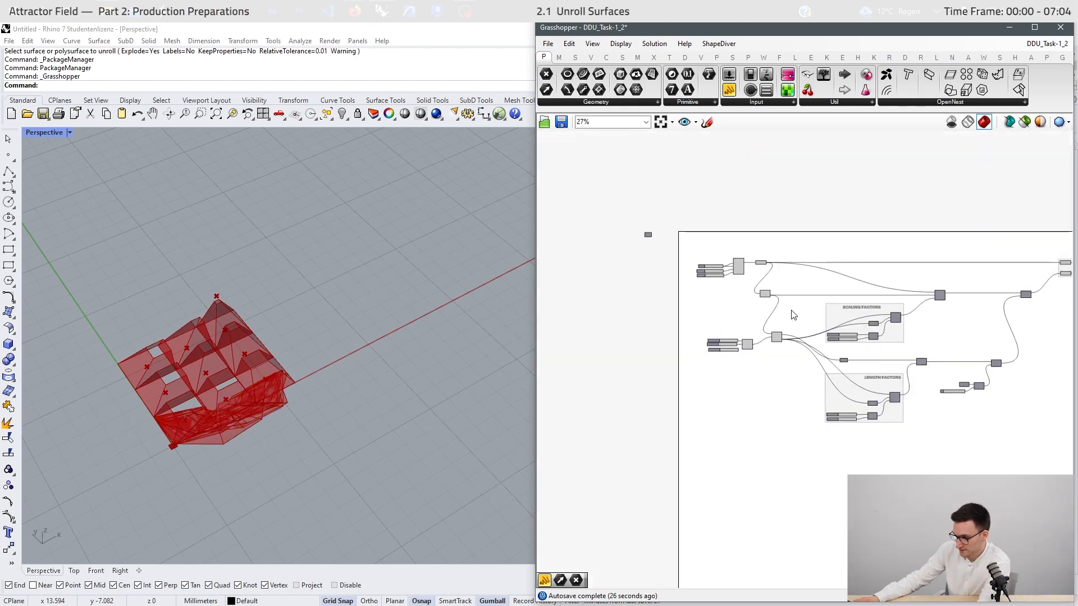
pyautogui.scroll(6, 732, 250)
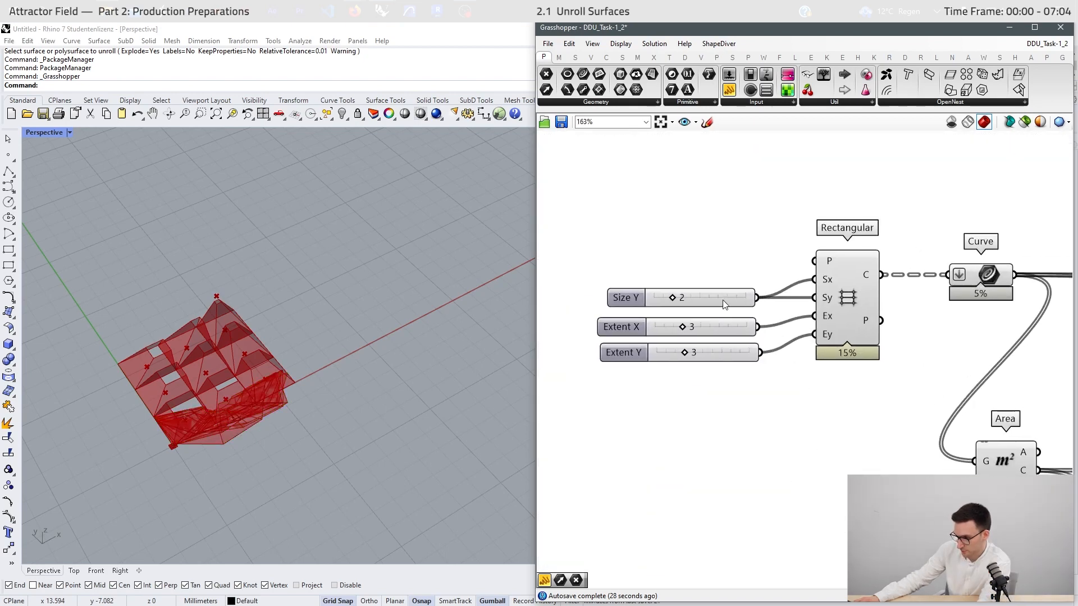
pyautogui.scroll(-1, 815, 273)
pyautogui.scroll(1, 724, 352)
pyautogui.click(809, 305)
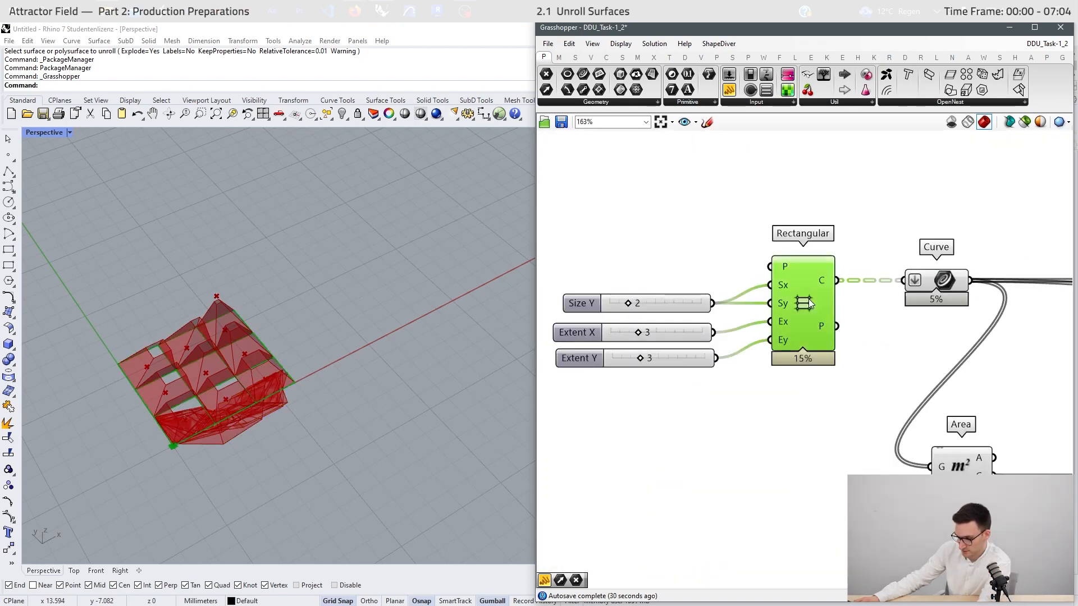
pyautogui.hotkey('ctrl', 'c')
pyautogui.hotkey('ctrl', 'v')
pyautogui.moveTo(809, 308); pyautogui.dragTo(830, 416)
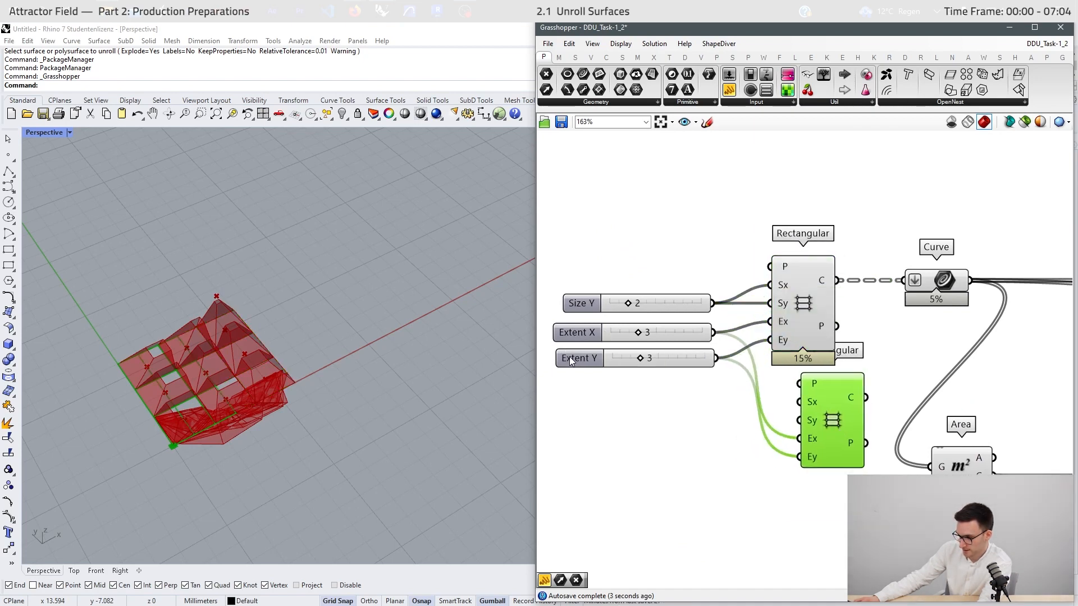
pyautogui.scroll(-10, 823, 427)
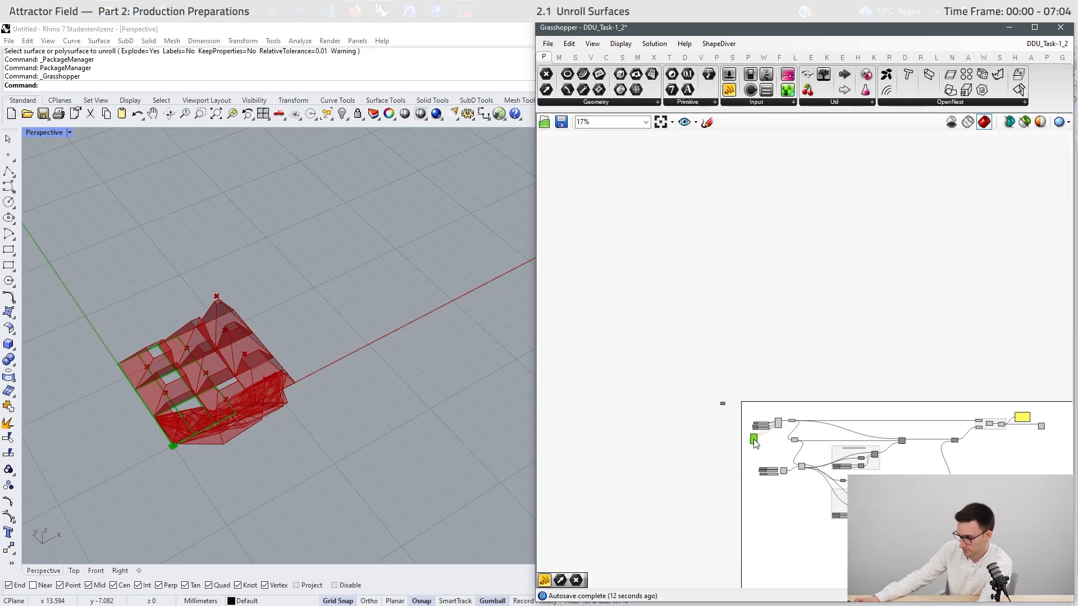
pyautogui.scroll(10, 761, 451)
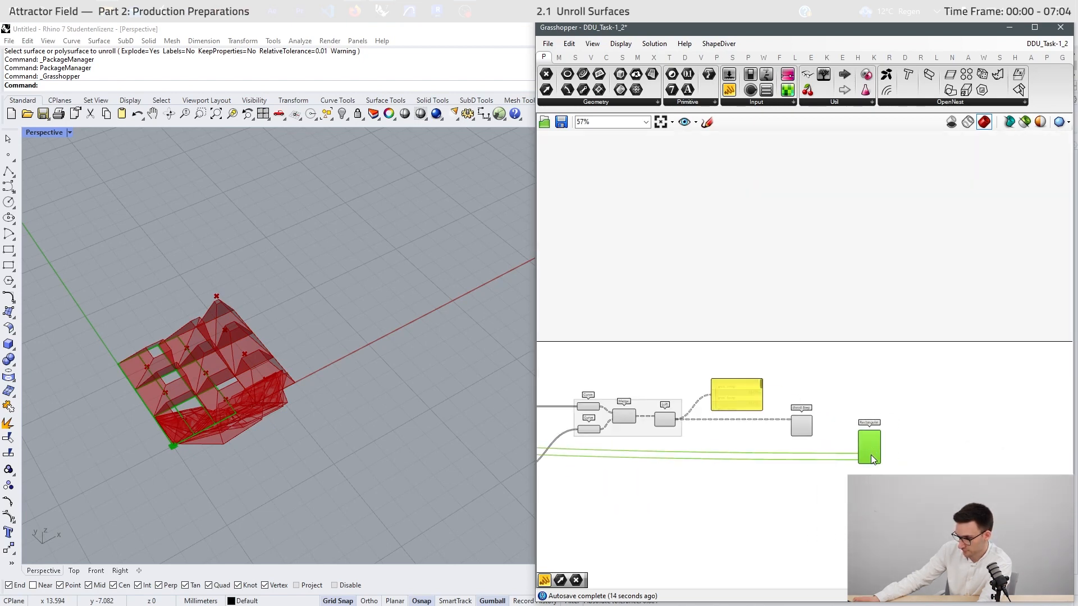
# - Set the wire display of the copied Rectangular grid's Ex and Ey inputs to Hidden
pyautogui.scroll(3, 877, 414)
pyautogui.rightClick(846, 367)
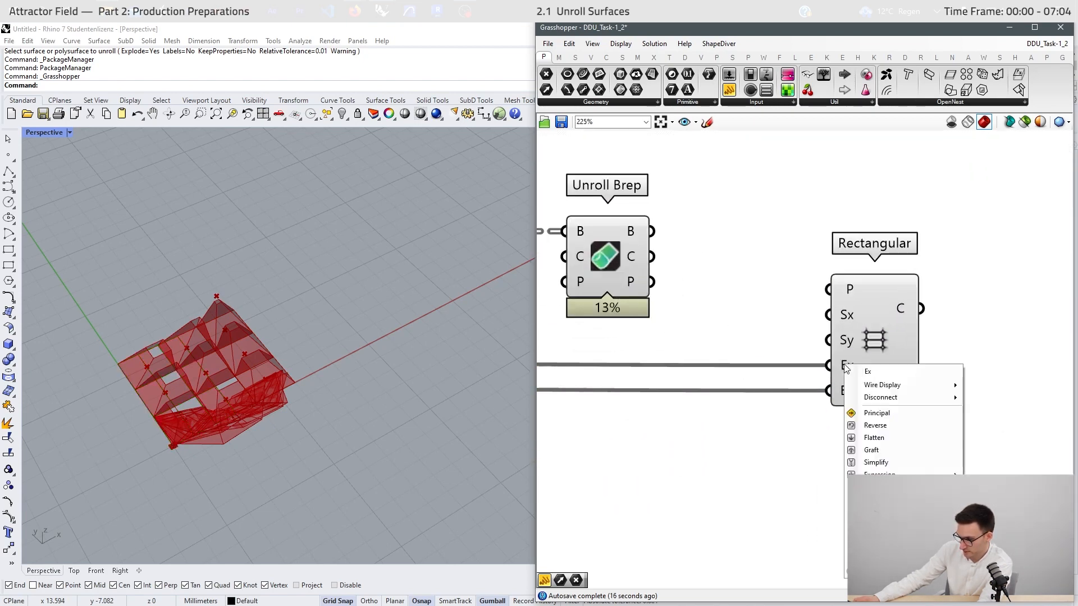
pyautogui.moveTo(870, 386)
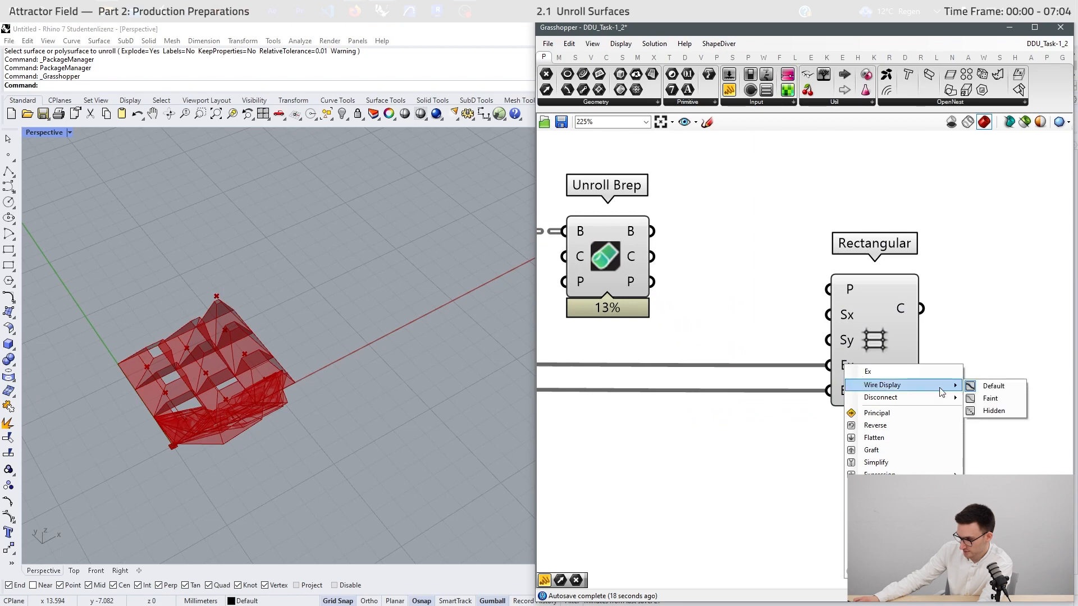
pyautogui.rightClick(857, 396)
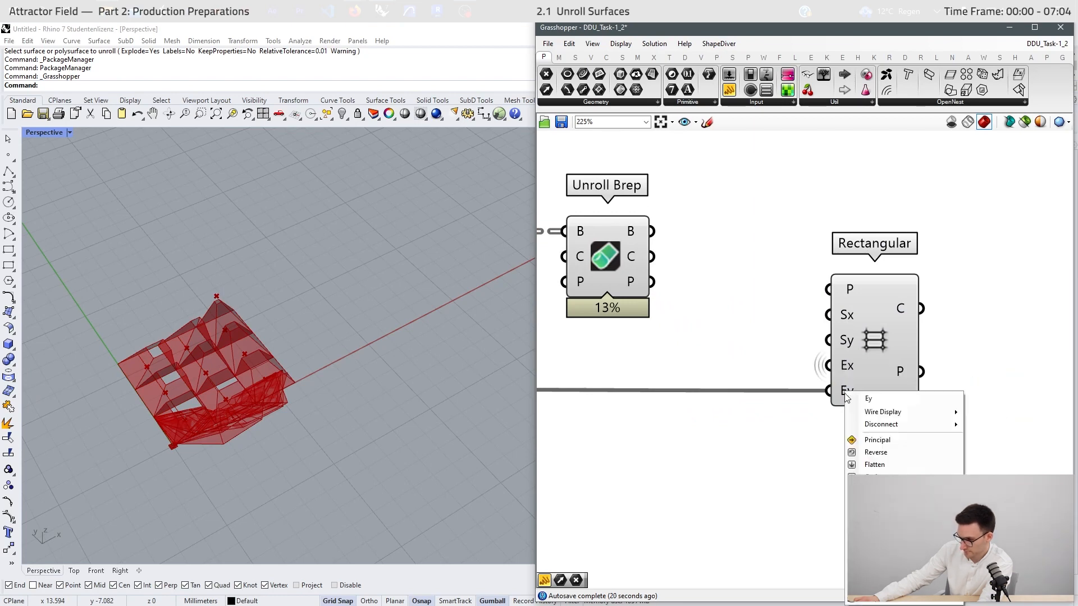
pyautogui.moveTo(892, 412)
pyautogui.click(996, 438)
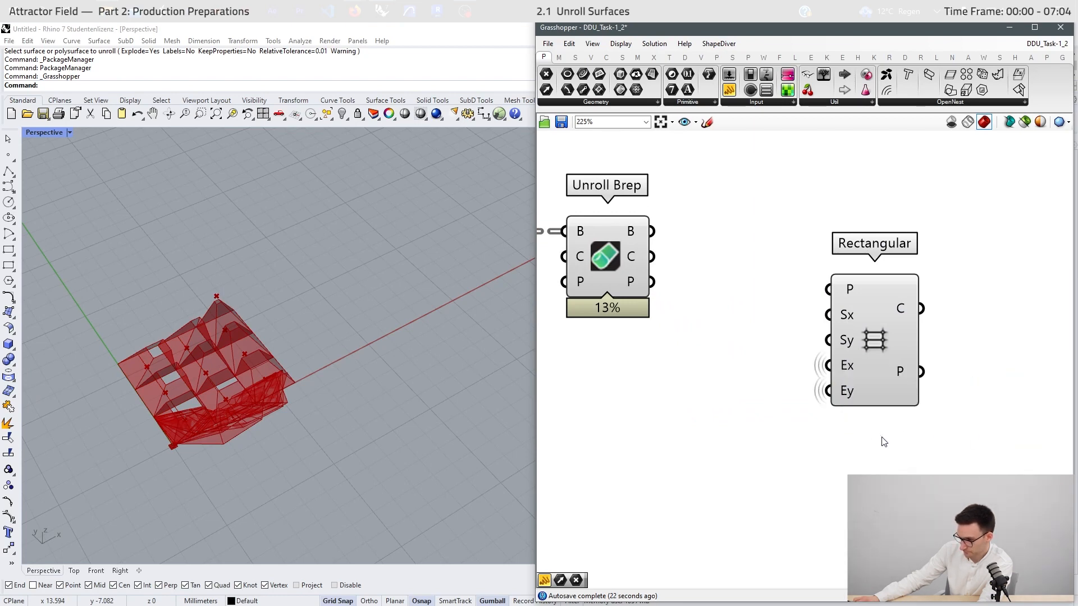
# - Move the copied Rectangular grid farther away from Unroll Brep to make room for its input components
pyautogui.scroll(-5, 867, 379)
pyautogui.moveTo(870, 365); pyautogui.dragTo(1019, 308)
pyautogui.scroll(2, 173, 411)
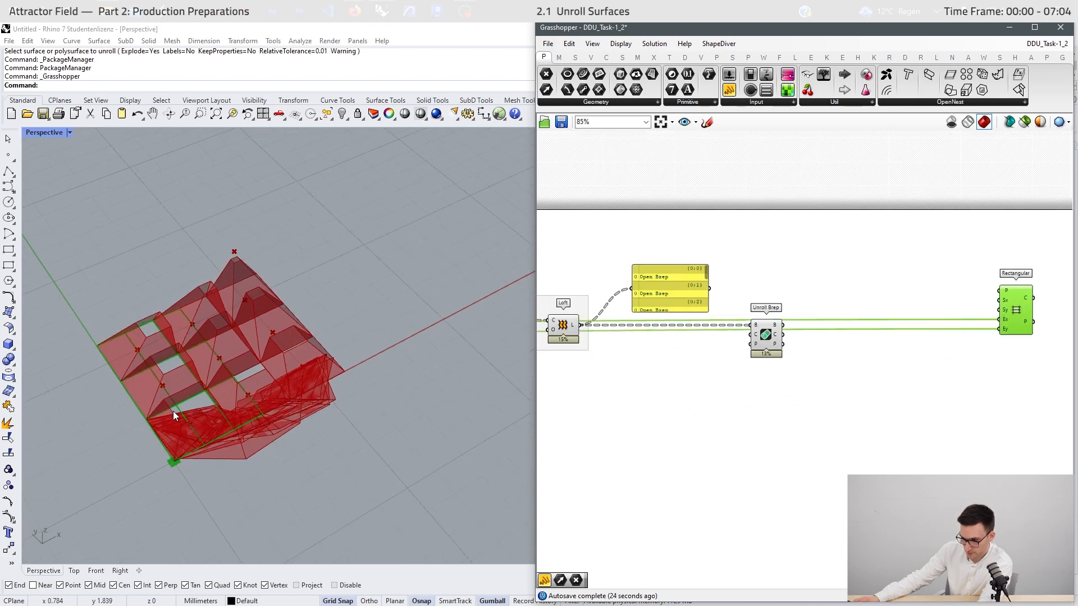
pyautogui.moveTo(1001, 333); pyautogui.dragTo(724, 384, button='right')
pyautogui.moveTo(620, 339); pyautogui.dragTo(810, 344, button='right')
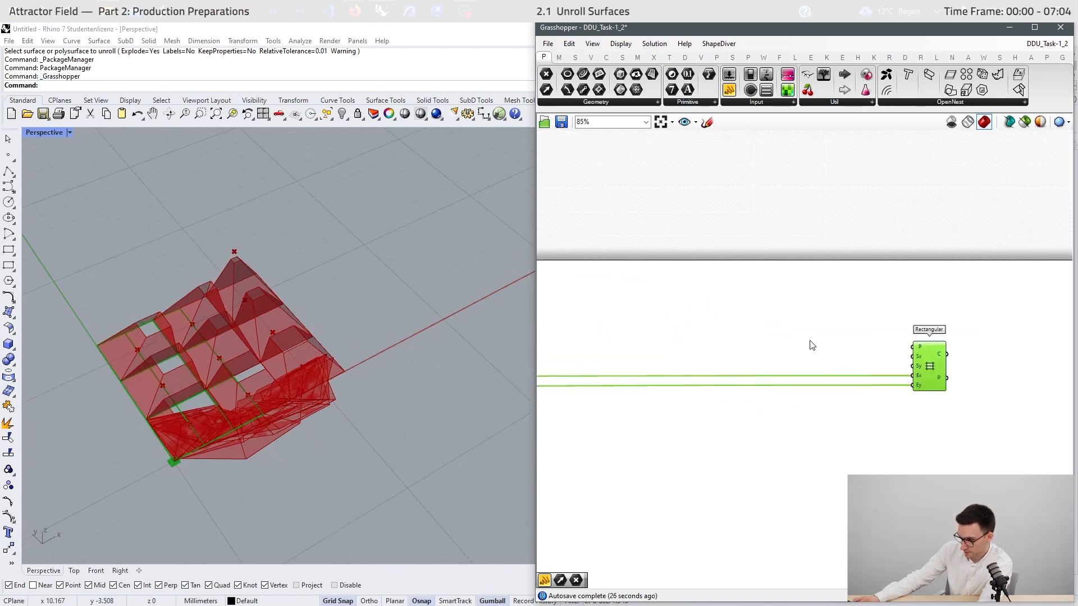
# - Add a Construct Point component and connect its Pt output to the copied Rectangular grid's P input
pyautogui.doubleClick(810, 339)
pyautogui.write('construct a')
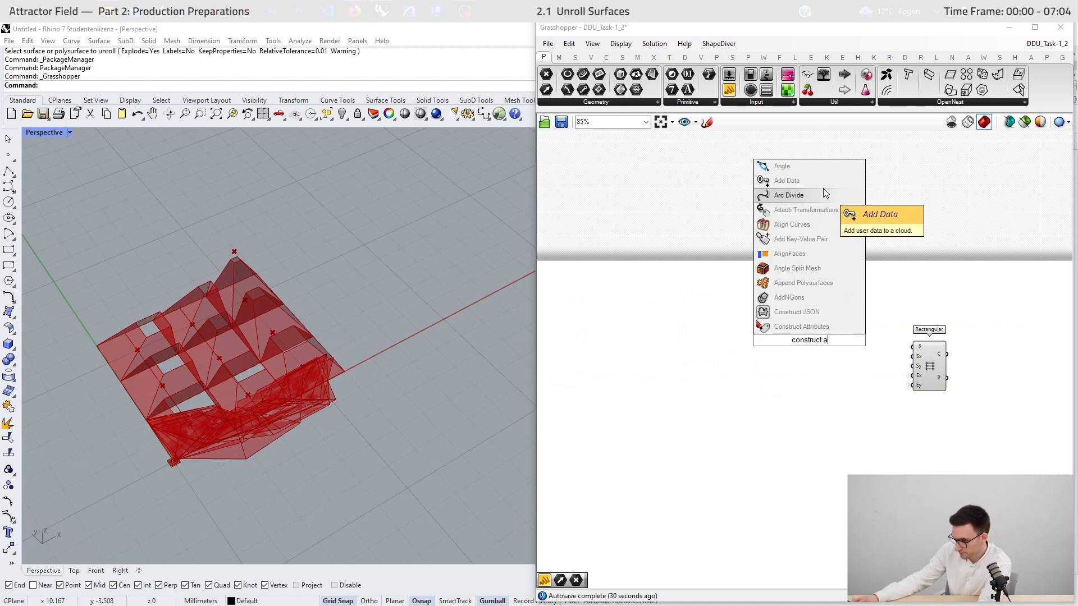
pyautogui.press('BackSpace')
pyautogui.write('point')
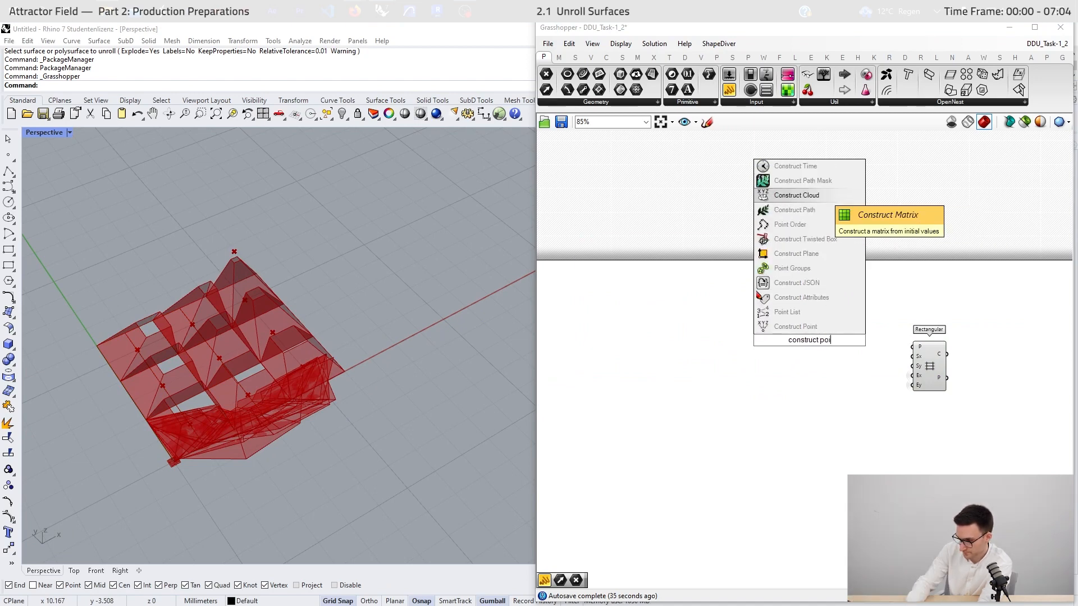
pyautogui.click(818, 326)
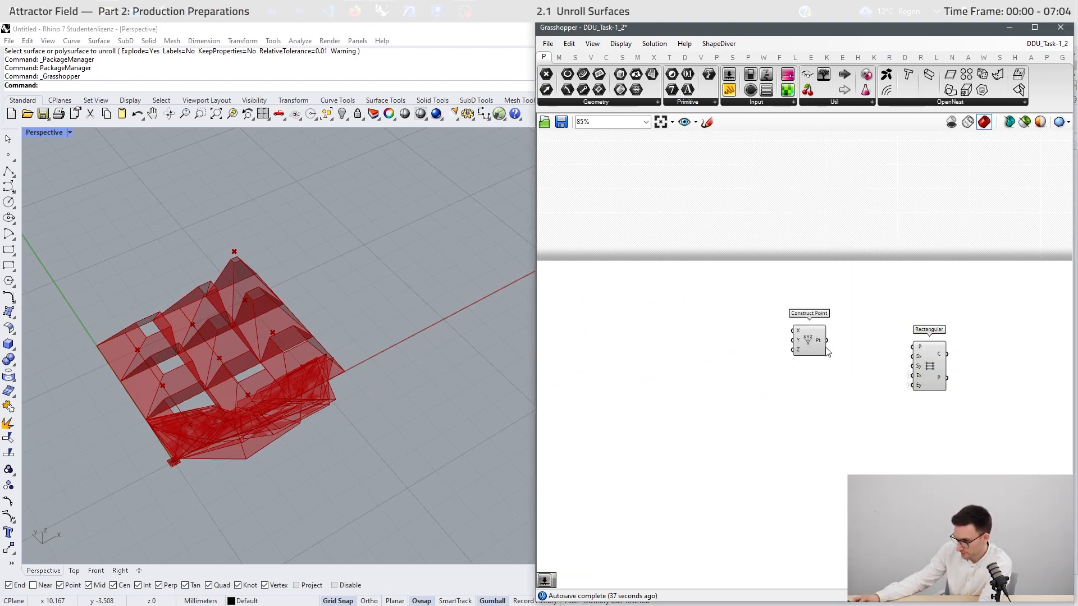
pyautogui.moveTo(826, 352); pyautogui.dragTo(910, 354)
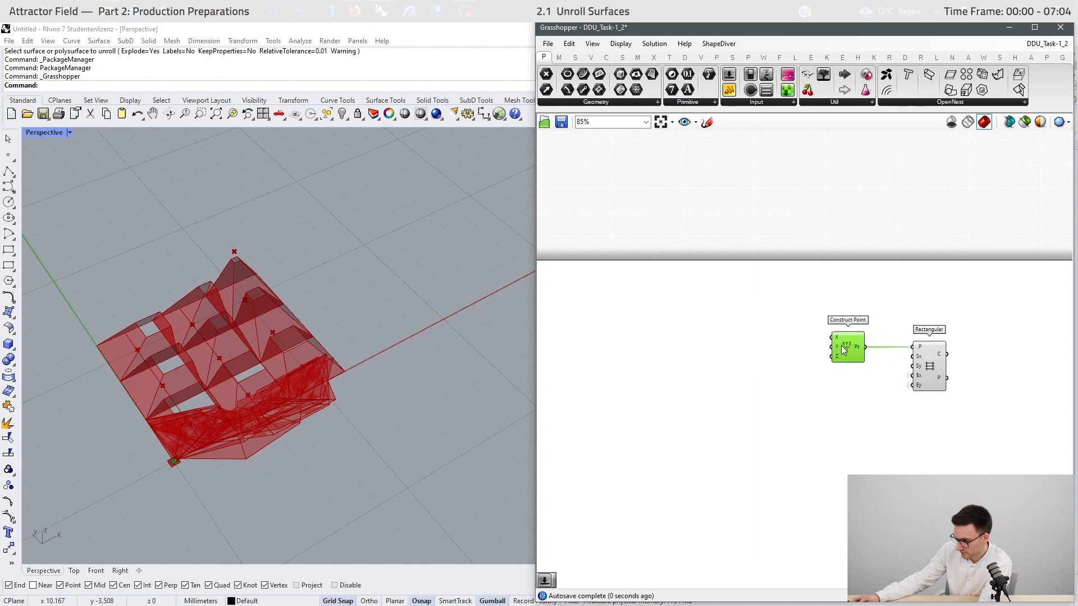
# - Add a number slider with value 23 and connect it to Construct Point's X input to shift the new grid
pyautogui.doubleClick(787, 344)
pyautogui.write('23')
pyautogui.press('Return')
pyautogui.moveTo(841, 341); pyautogui.dragTo(735, 388)
pyautogui.click(820, 344)
pyautogui.scroll(-5, 166, 347)
pyautogui.scroll(3, 776, 349)
pyautogui.scroll(1, 836, 333)
pyautogui.scroll(-5, 741, 307)
pyautogui.scroll(2, 837, 297)
# - Turn off the preview of Construct Point and move the copied Rectangular grid slightly lower
pyautogui.click(841, 304)
pyautogui.middleClick(728, 395)
pyautogui.click(774, 367)
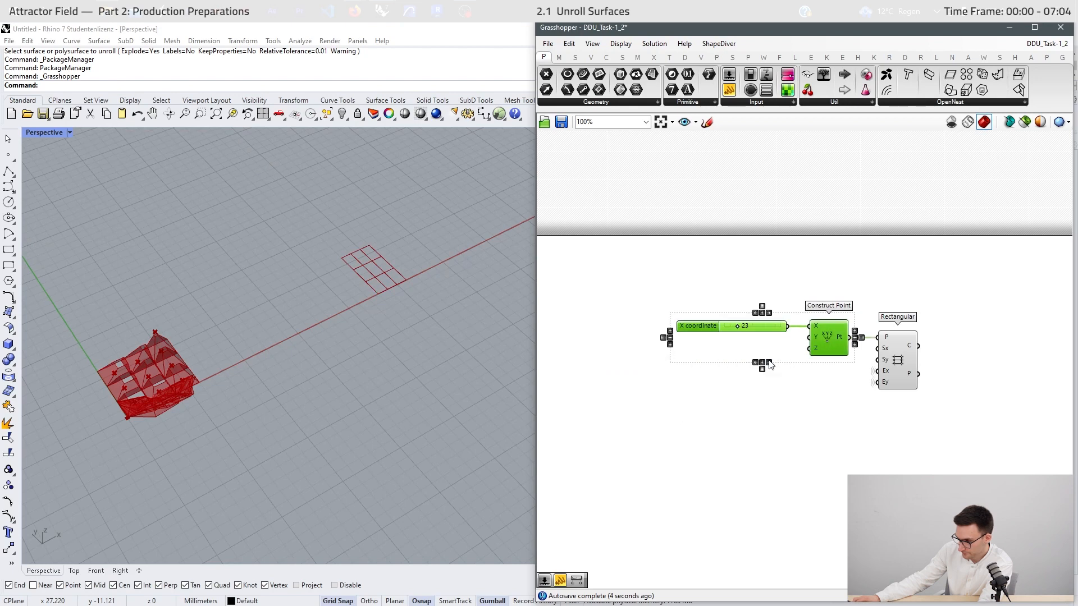
pyautogui.click(803, 401)
pyautogui.moveTo(900, 352); pyautogui.dragTo(907, 384)
pyautogui.click(860, 413)
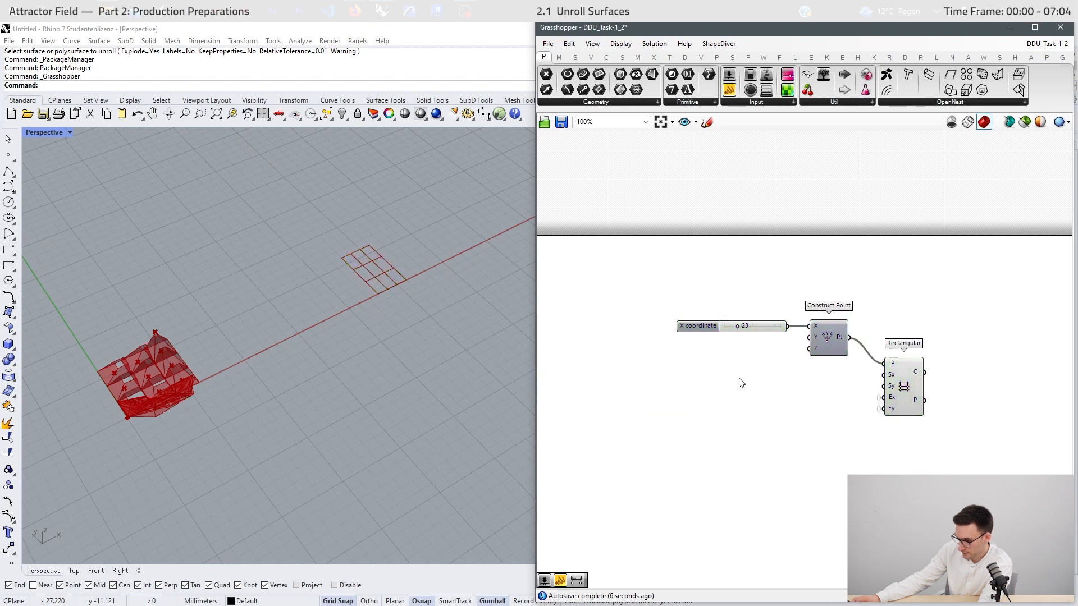
# - Add a 23.00 number slider, duplicate it, and connect the two sliders to the Rectangular grid's Sx and Sy inputs
pyautogui.doubleClick(741, 377)
pyautogui.write('2')
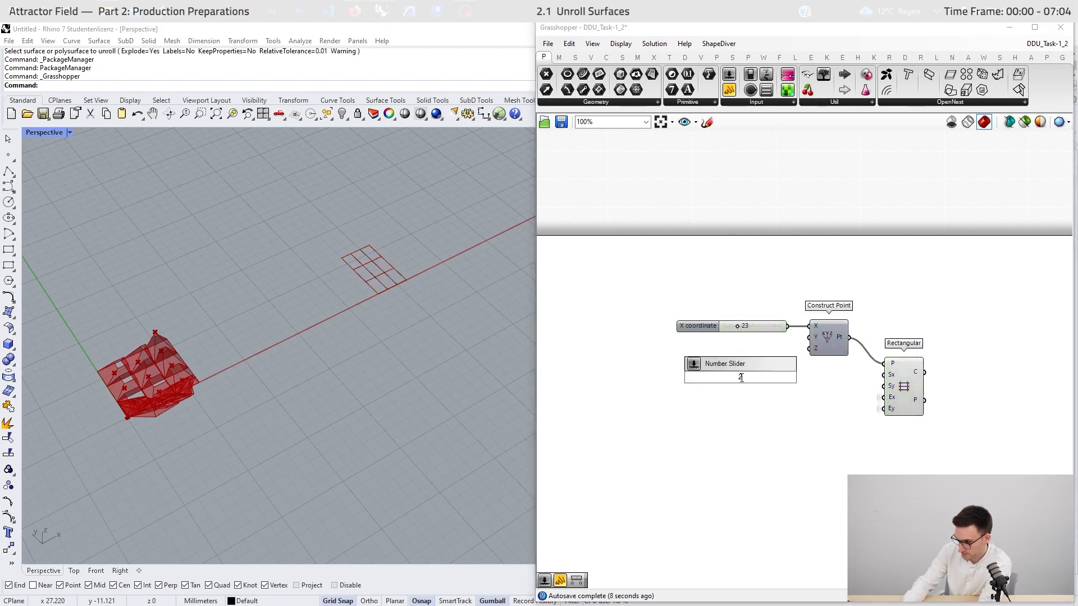
pyautogui.write('3.00')
pyautogui.press('Return')
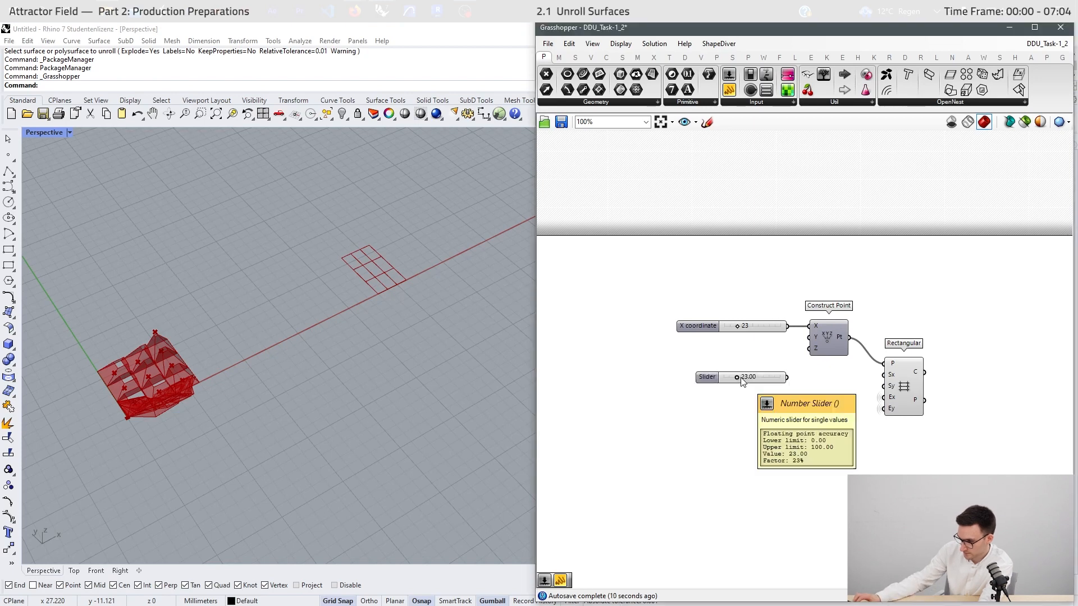
pyautogui.keyDown('alt'); pyautogui.moveTo(770, 376); pyautogui.dragTo(880, 379); pyautogui.keyUp('alt')
pyautogui.moveTo(788, 389); pyautogui.dragTo(884, 386)
# - Set the new grid's Size X slider to 9.95 and its Size Y slider to 12.56
pyautogui.scroll(-3, 321, 365)
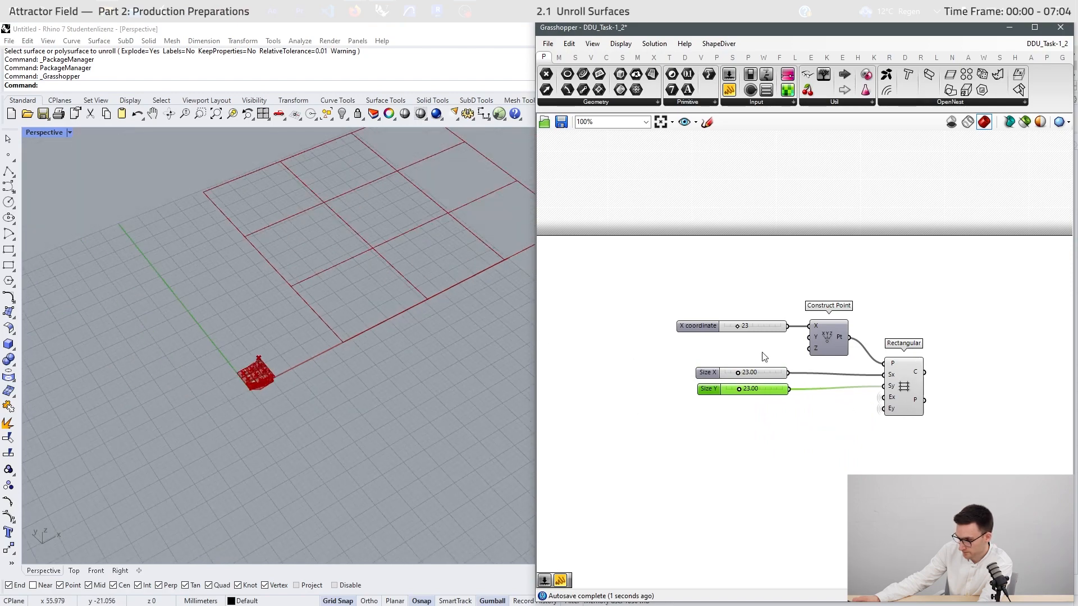
pyautogui.scroll(3, 763, 357)
pyautogui.moveTo(679, 377); pyautogui.dragTo(667, 408)
pyautogui.scroll(-3, 625, 364)
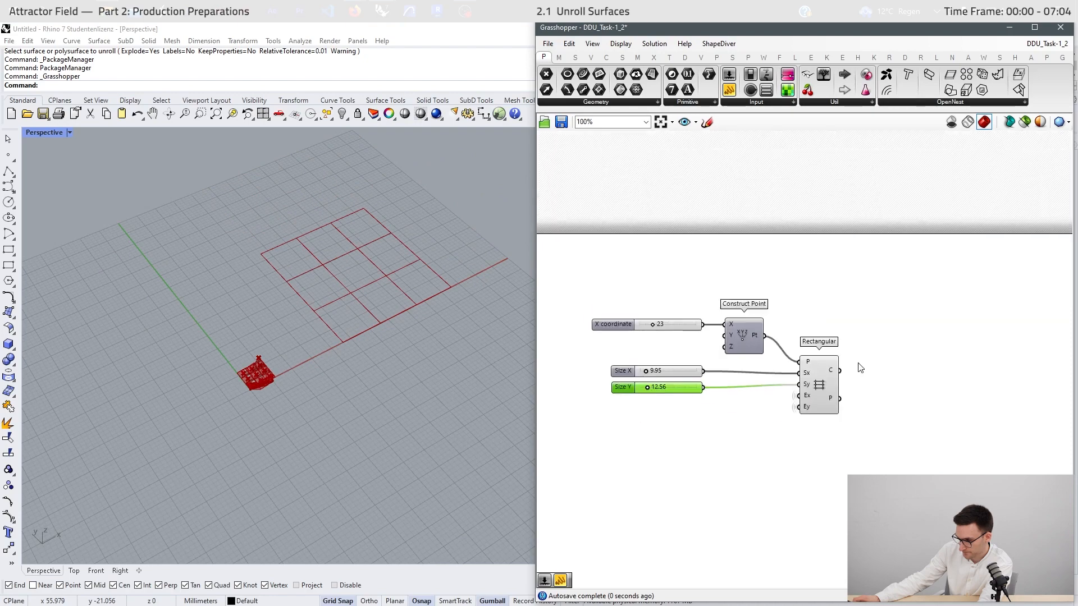
# - Add an Area component and connect the Rectangular grid's C output to its G input
pyautogui.scroll(2, 859, 365)
pyautogui.doubleClick(936, 386)
pyautogui.write('are')
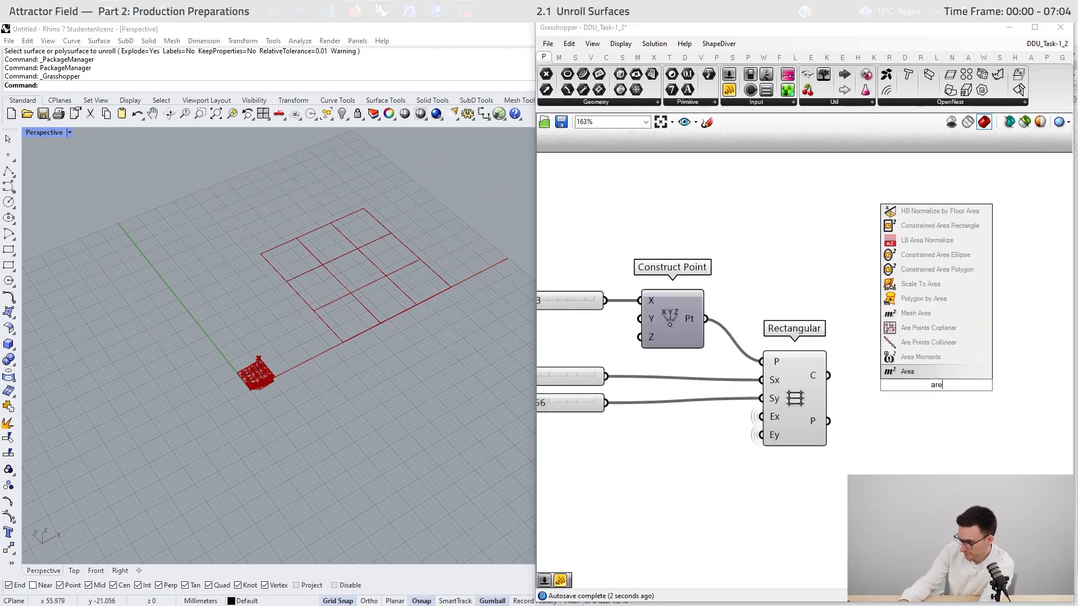
pyautogui.press('Return')
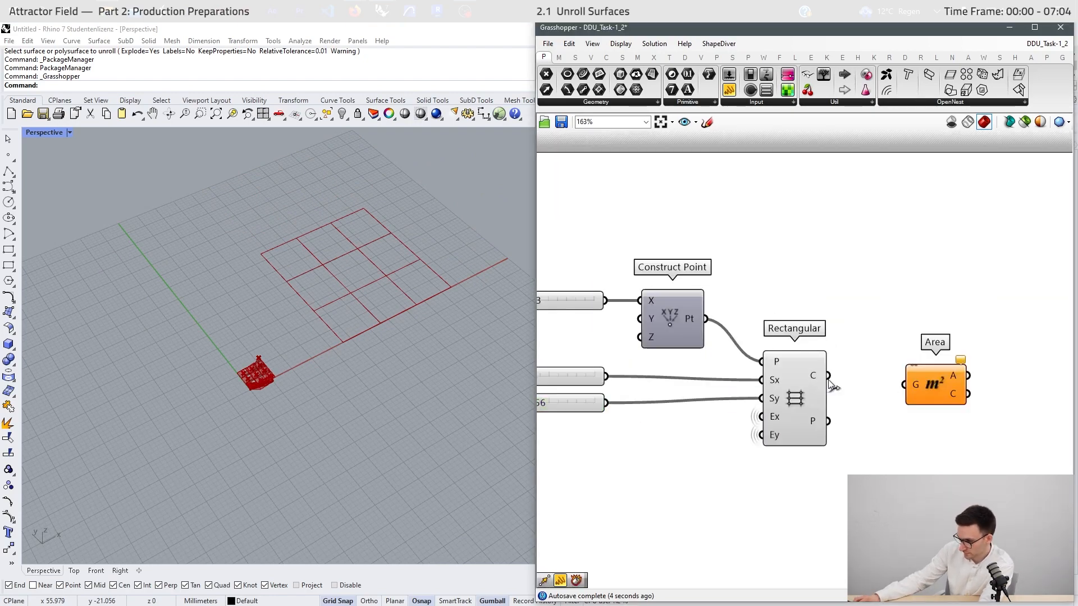
pyautogui.moveTo(830, 383); pyautogui.dragTo(895, 376)
pyautogui.scroll(-3, 894, 379)
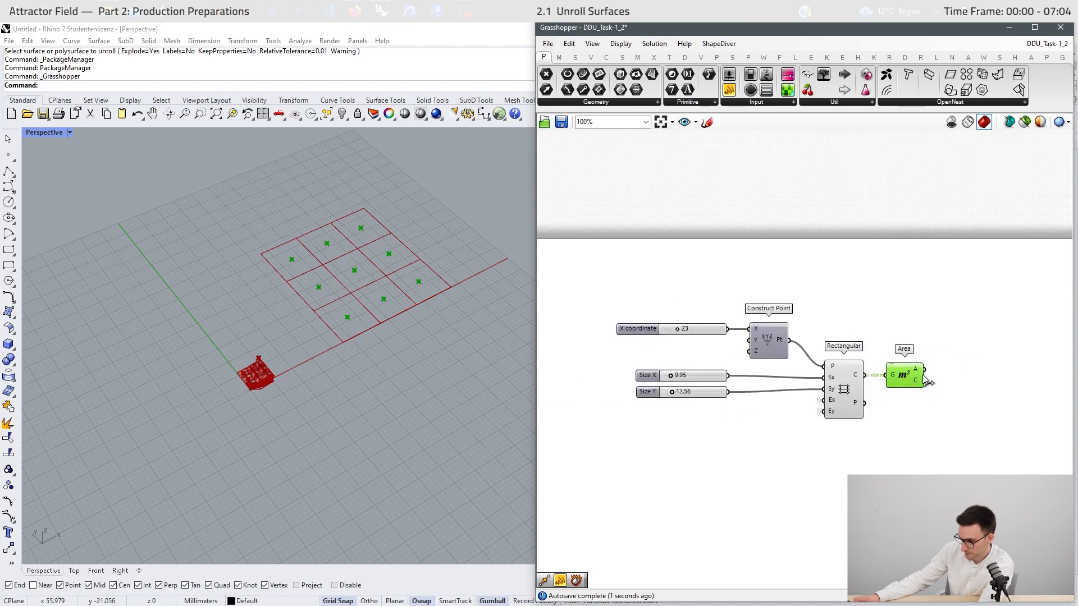
# - Hide the preview of the Rectangular grid and shift it and its Area component closer to the sliders
pyautogui.moveTo(870, 318); pyautogui.dragTo(745, 494)
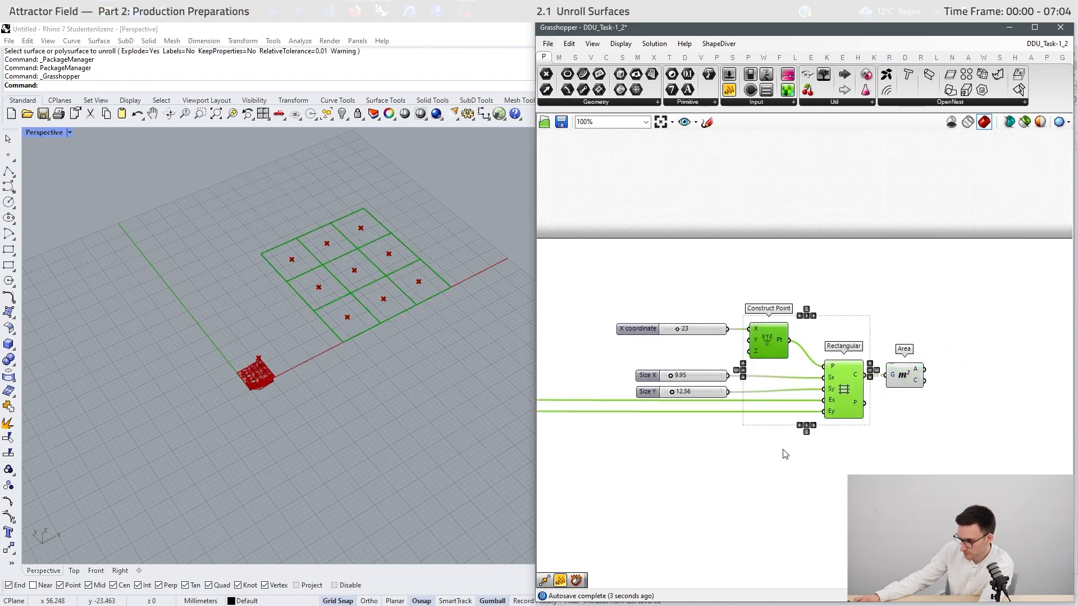
pyautogui.middleClick(806, 460)
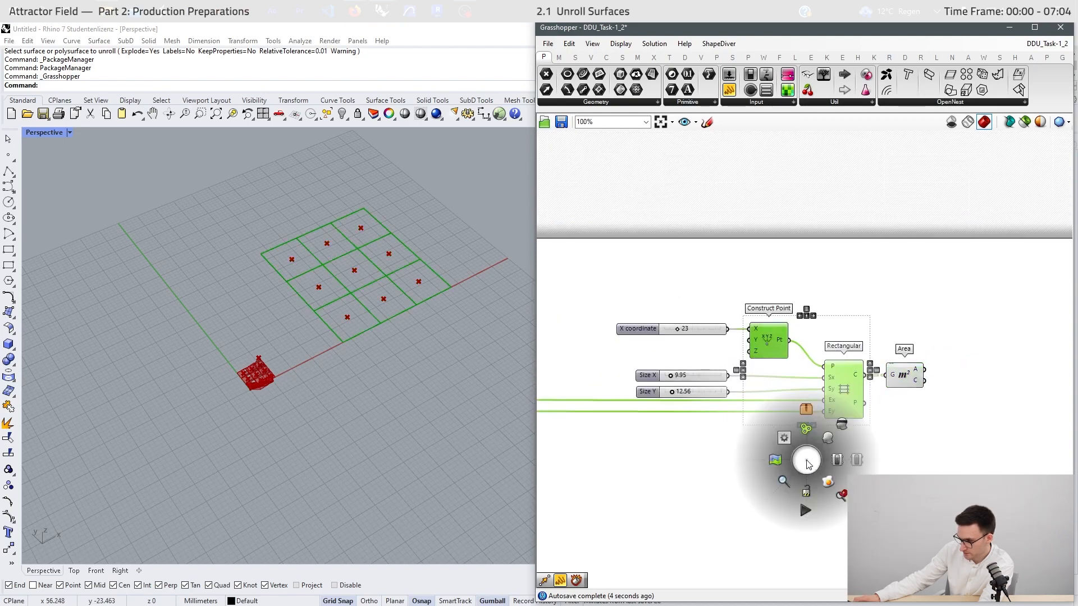
pyautogui.click(842, 426)
pyautogui.moveTo(852, 401); pyautogui.dragTo(813, 415)
pyautogui.click(765, 544)
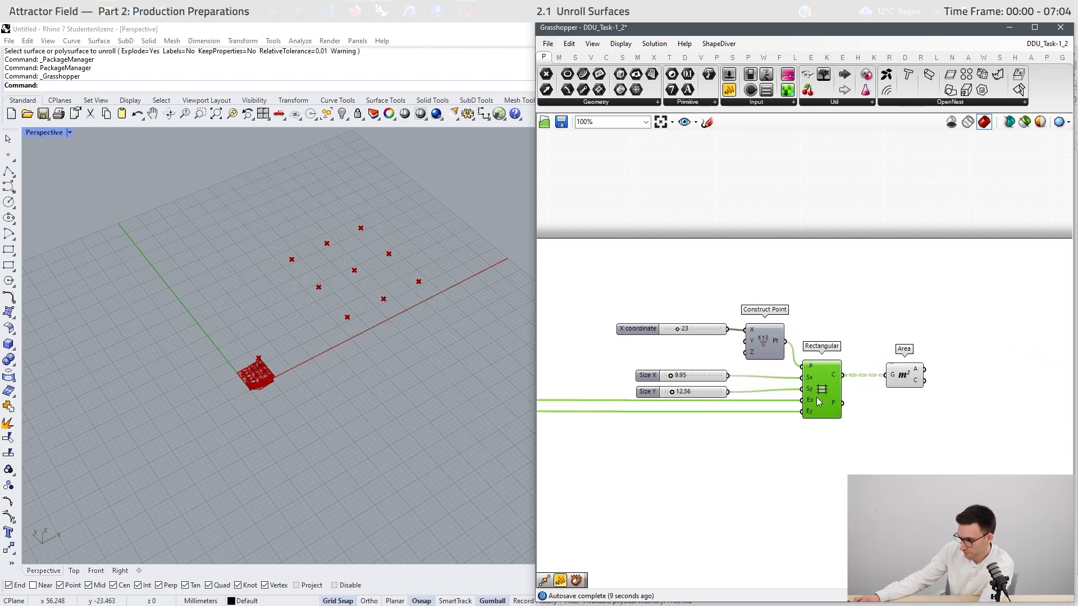
pyautogui.moveTo(906, 382); pyautogui.dragTo(885, 382)
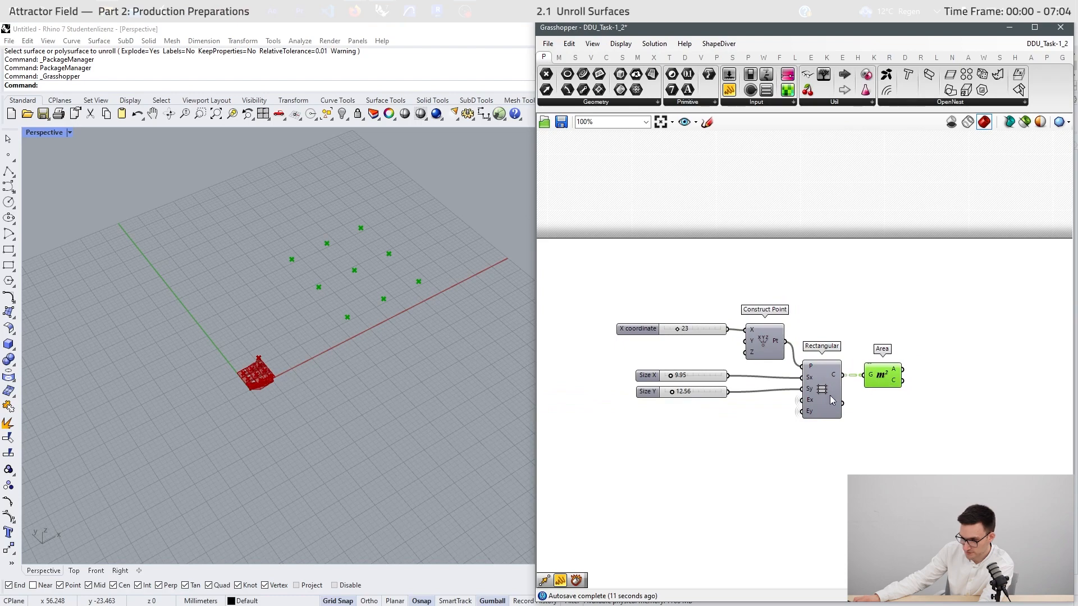
# - Add a second Construct Point component below the Rectangular grid
pyautogui.moveTo(796, 470); pyautogui.dragTo(812, 465, button='right')
pyautogui.doubleClick(806, 472)
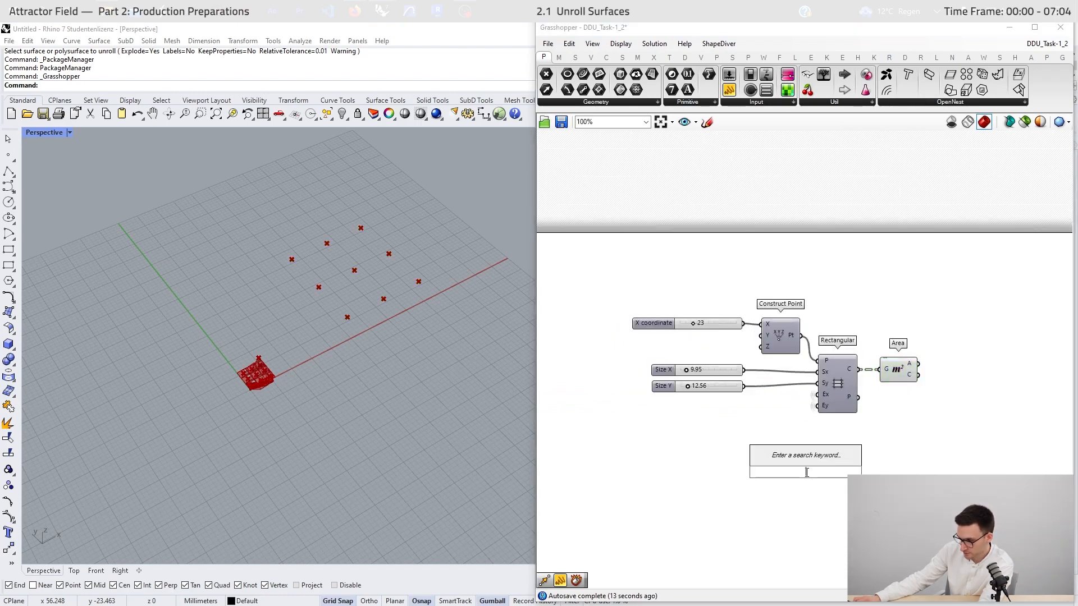
pyautogui.write('constr')
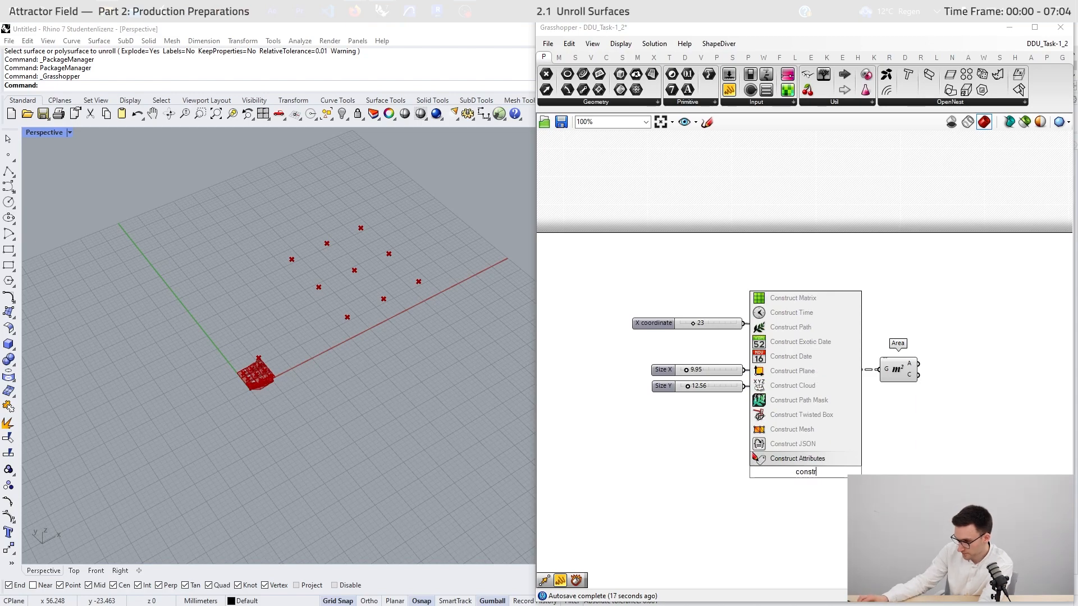
pyautogui.press('Return')
pyautogui.scroll(1, 778, 408)
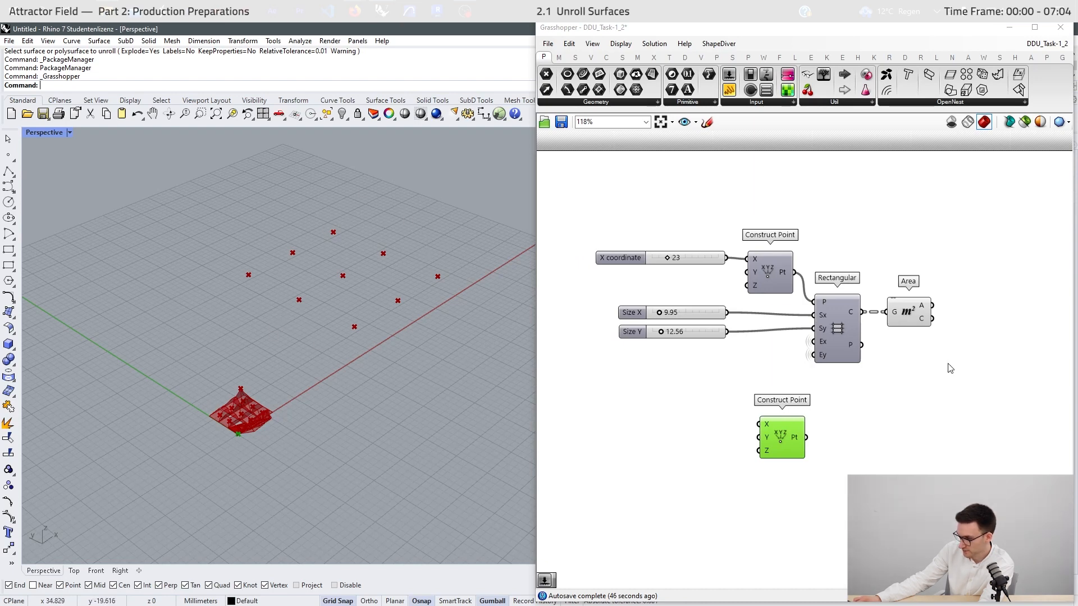
# - Add a Vector 2Pt component and place it beyond the Area and new Construct Point components
pyautogui.moveTo(982, 379); pyautogui.dragTo(847, 385, button='right')
pyautogui.doubleClick(851, 405)
pyautogui.write('vector')
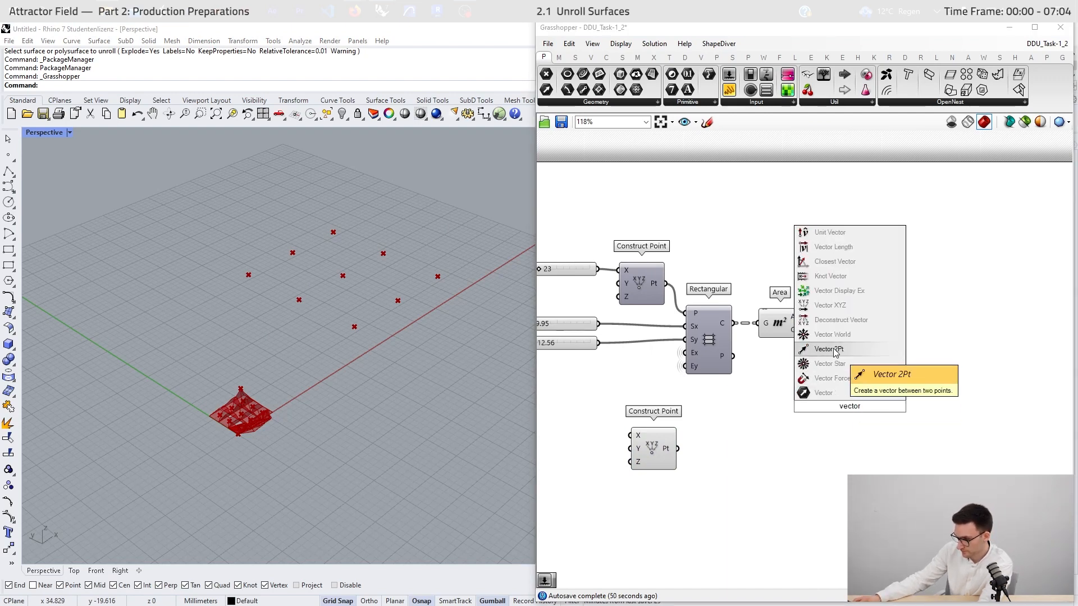
pyautogui.click(829, 349)
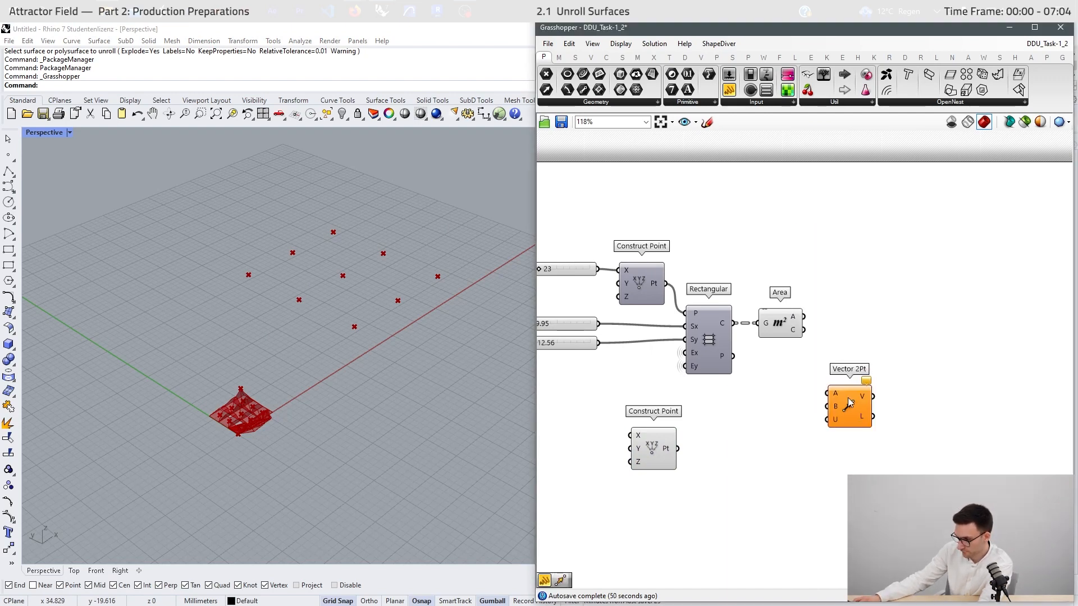
pyautogui.moveTo(849, 406); pyautogui.dragTo(917, 404)
# - Connect the new Construct Point to Vector 2Pt's A input and Area's C output to B, and bring the components closer together
pyautogui.moveTo(677, 449); pyautogui.dragTo(900, 393)
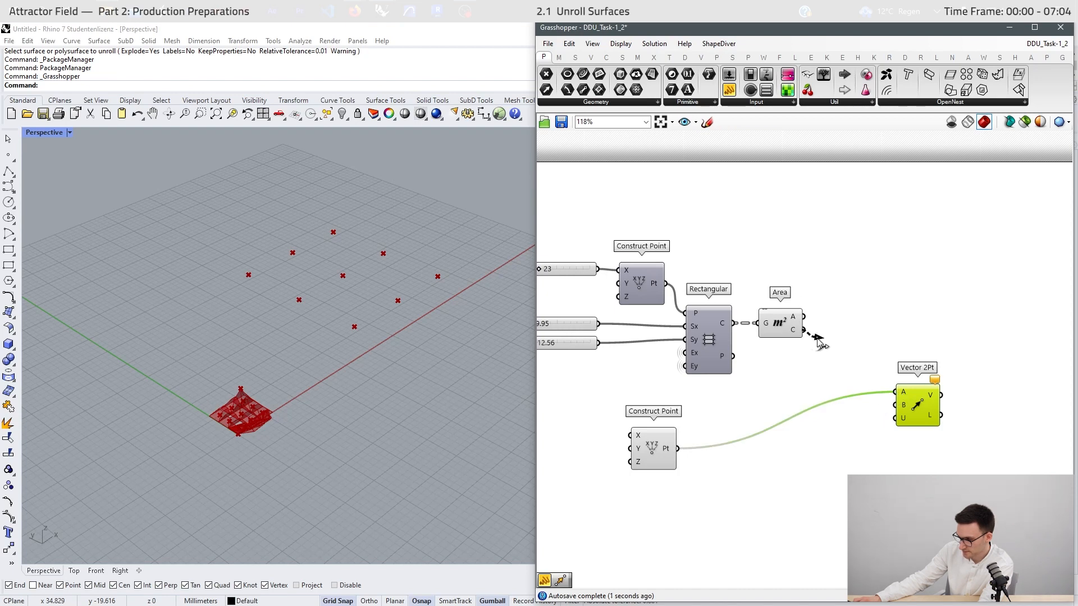
pyautogui.moveTo(818, 341); pyautogui.dragTo(897, 405)
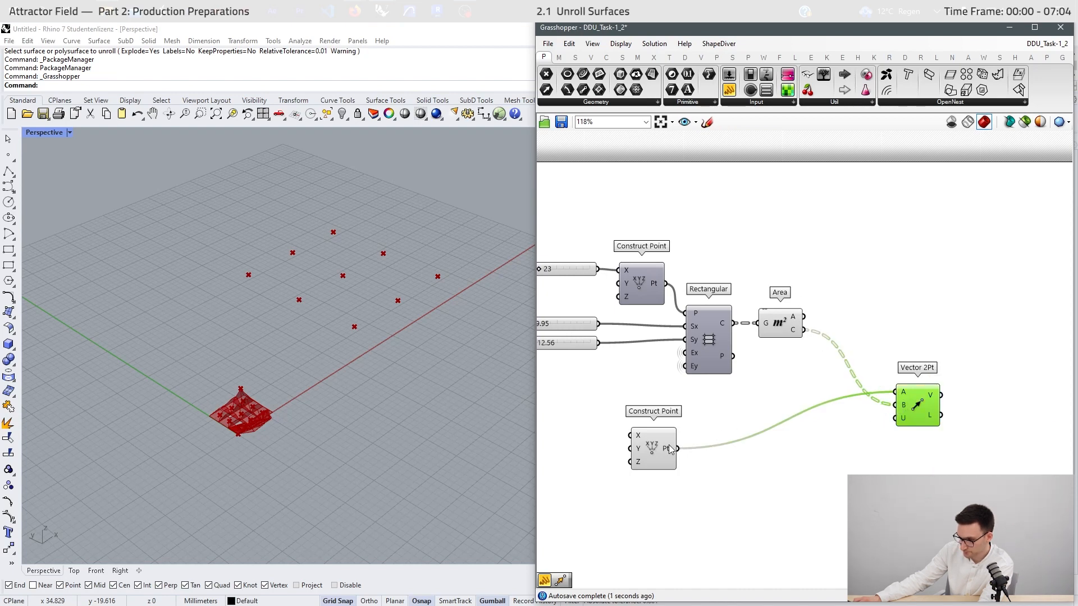
pyautogui.moveTo(670, 449); pyautogui.dragTo(724, 438)
pyautogui.moveTo(926, 406); pyautogui.dragTo(883, 389)
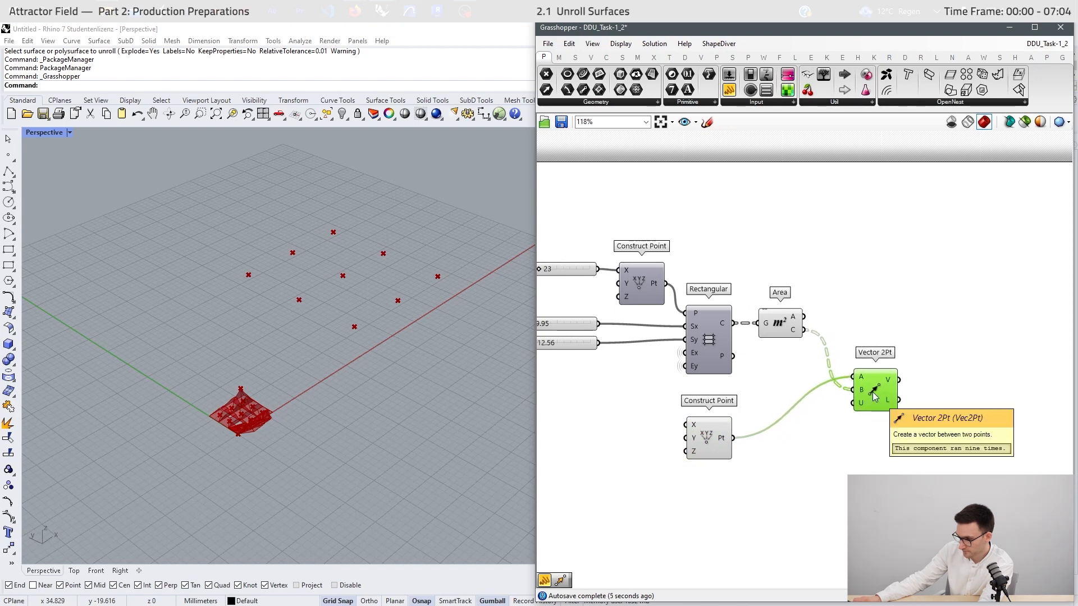
# - Add a panel showing the Rectangular grid's C output and enlarge it to show the whole data tree
pyautogui.moveTo(728, 90); pyautogui.dragTo(818, 231)
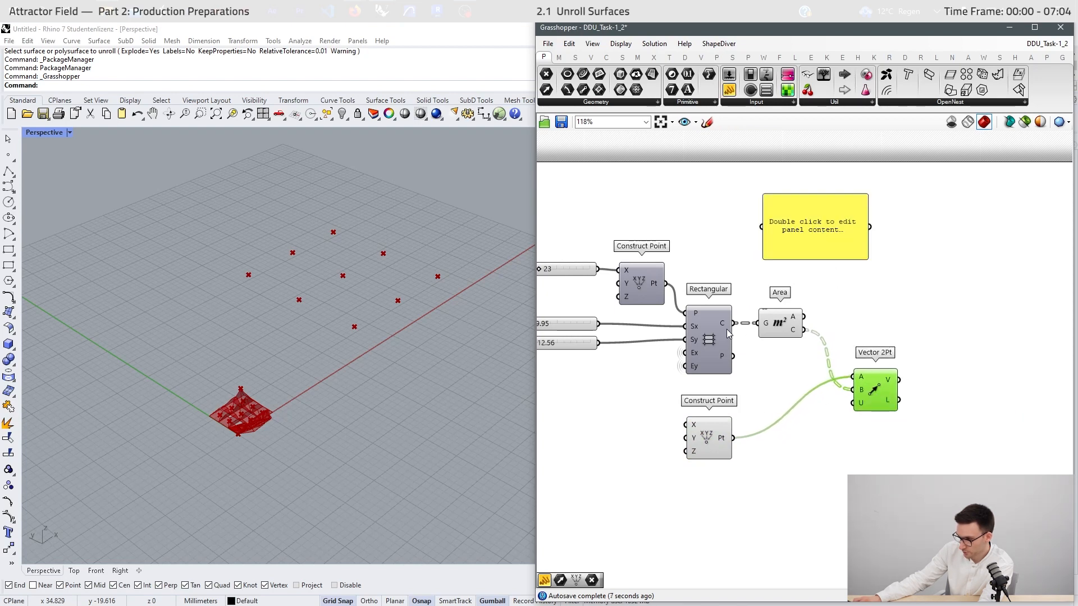
pyautogui.moveTo(734, 323); pyautogui.dragTo(761, 236)
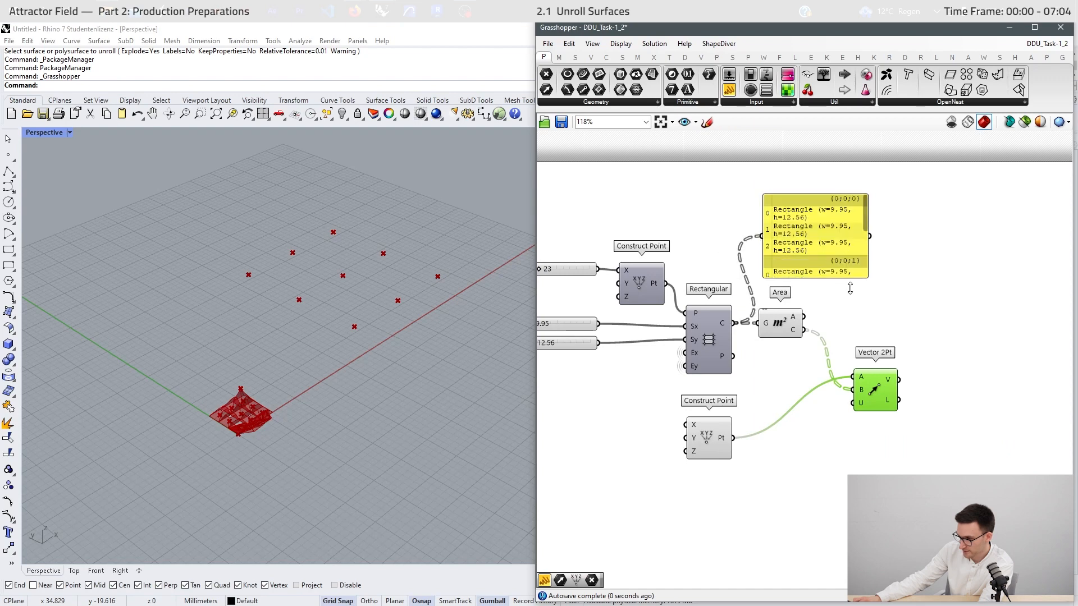
pyautogui.moveTo(850, 288); pyautogui.dragTo(848, 384)
pyautogui.moveTo(780, 237); pyautogui.dragTo(869, 199)
pyautogui.moveTo(694, 312); pyautogui.dragTo(671, 377, button='right')
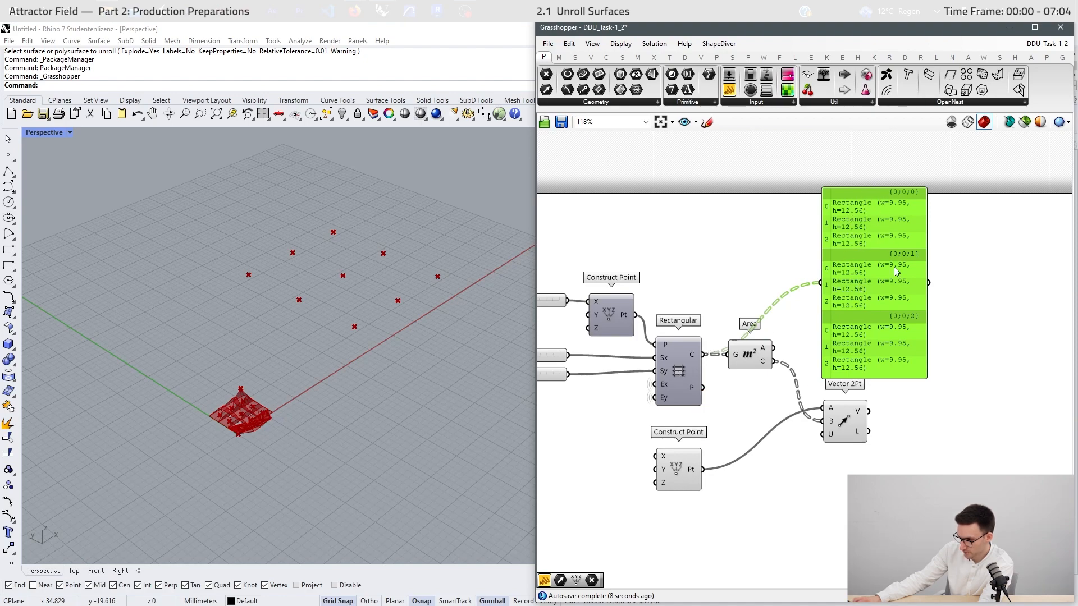
# - Flatten the C output of the Rectangular grid and shift the Area component slightly away from it
pyautogui.rightClick(701, 354)
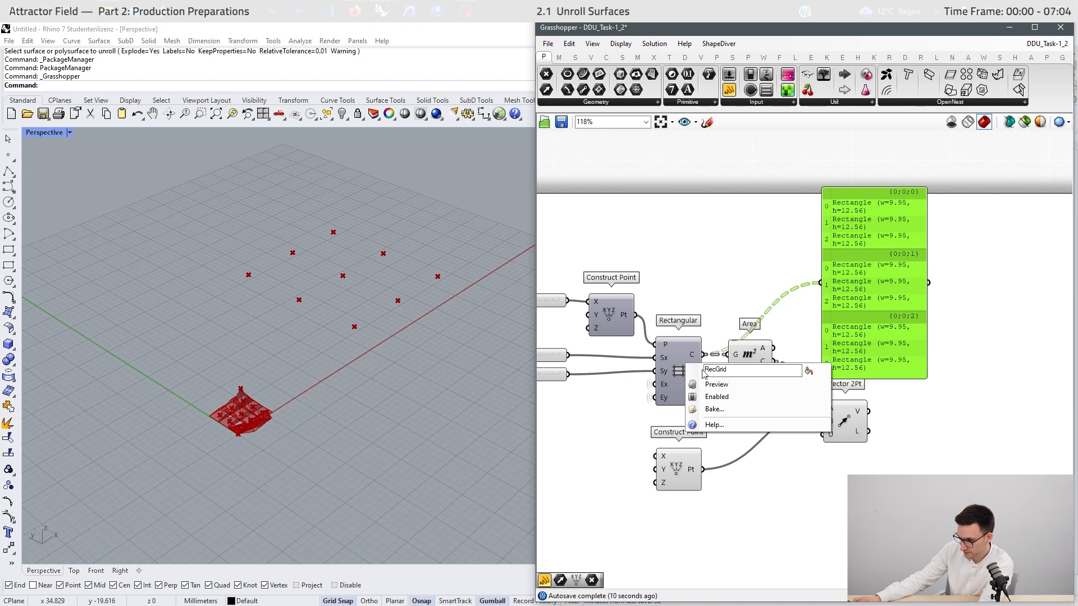
pyautogui.rightClick(696, 357)
pyautogui.click(725, 417)
pyautogui.moveTo(750, 356); pyautogui.dragTo(762, 355)
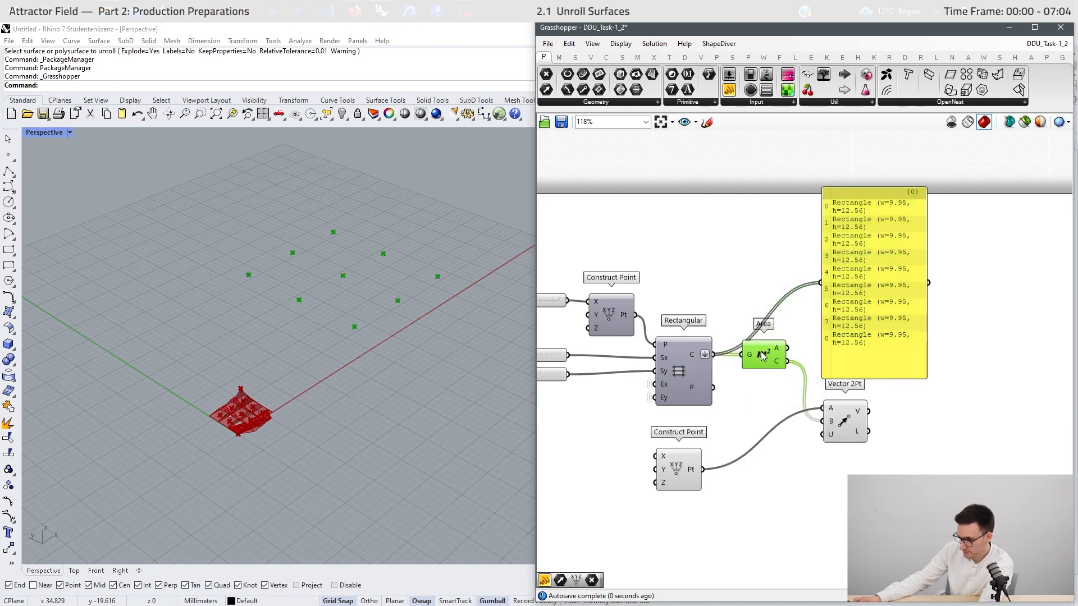
pyautogui.click(969, 353)
# - Resize the panel, place it beside Vector 2Pt and rewire it to the V output
pyautogui.moveTo(967, 353); pyautogui.dragTo(911, 380, button='right')
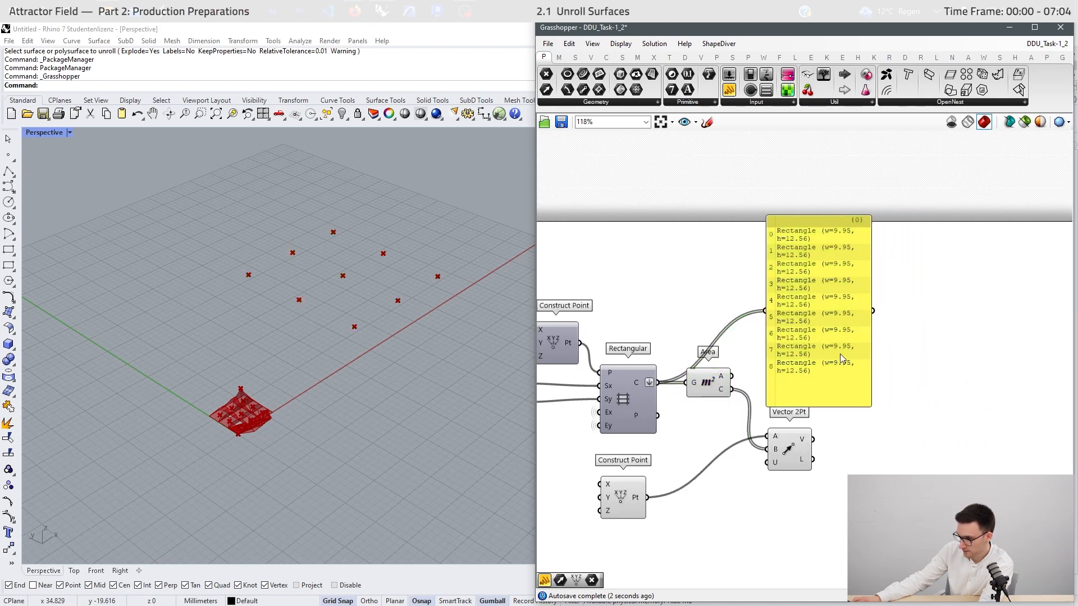
pyautogui.moveTo(865, 403); pyautogui.dragTo(935, 335)
pyautogui.moveTo(840, 232); pyautogui.dragTo(866, 263)
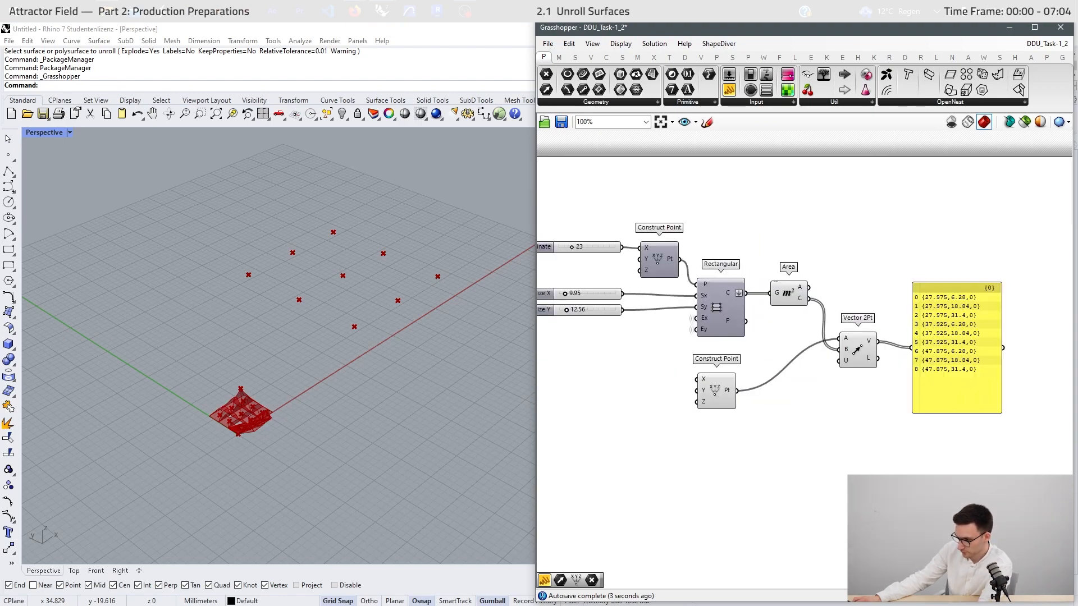
# - Add a Move component to the canvas
pyautogui.doubleClick(873, 317)
pyautogui.write('move')
pyautogui.press('Return')
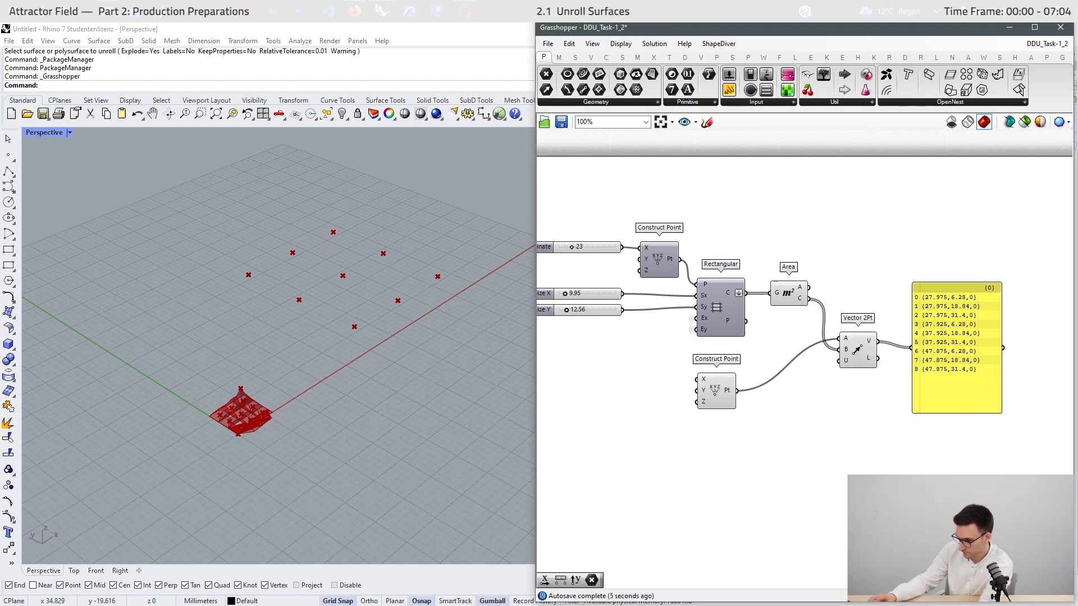
# - Connect Unroll Brep's B output to Move's G input and Vector 2Pt's V output to T, and check the moved pieces in Rhino
pyautogui.moveTo(938, 415); pyautogui.dragTo(844, 438, button='right')
pyautogui.scroll(-5, 865, 436)
pyautogui.scroll(5, 589, 398)
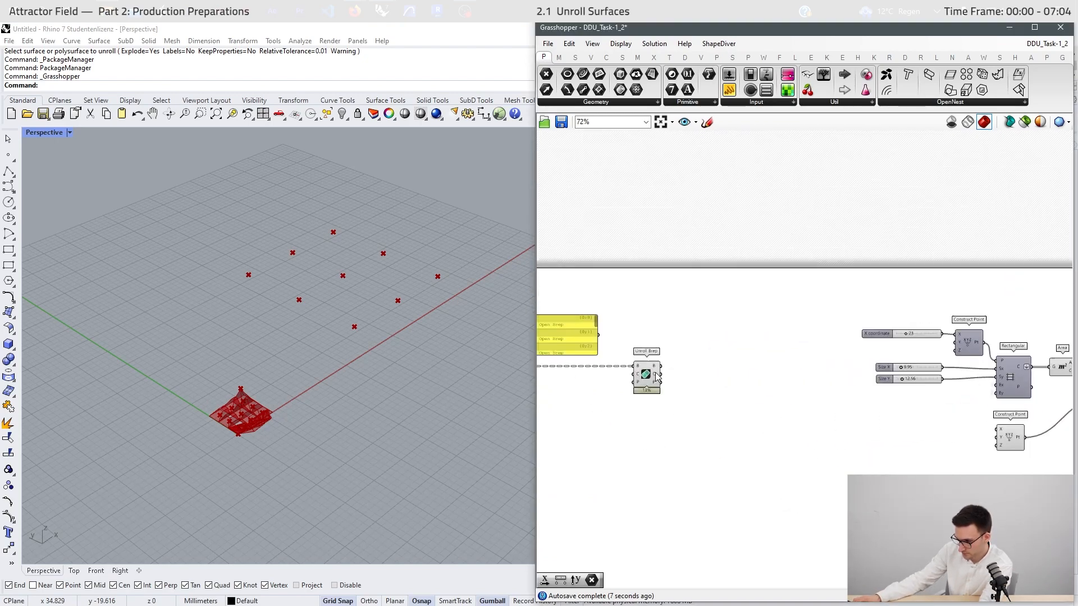
pyautogui.scroll(-4, 716, 295)
pyautogui.moveTo(669, 358); pyautogui.dragTo(991, 469)
pyautogui.scroll(4, 1021, 414)
pyautogui.scroll(-3, 856, 401)
pyautogui.scroll(2, 898, 365)
pyautogui.moveTo(916, 299); pyautogui.dragTo(915, 469)
pyautogui.click(378, 308)
pyautogui.scroll(6, 378, 308)
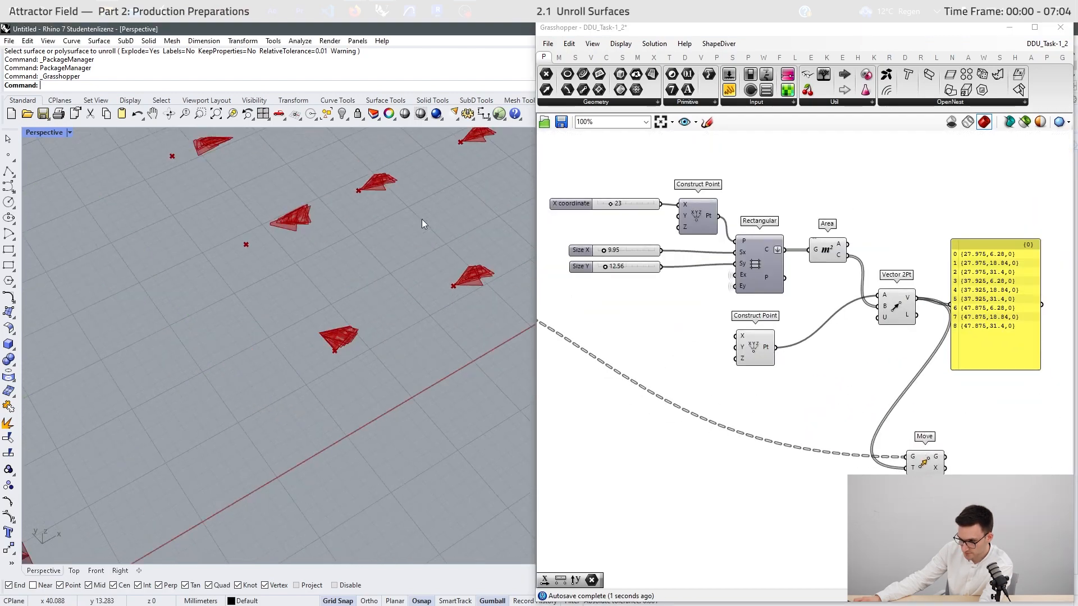
# - Move the vector panel next to Unroll Brep, rewire it to the B output and lengthen it to show more branches
pyautogui.scroll(-3, 979, 400)
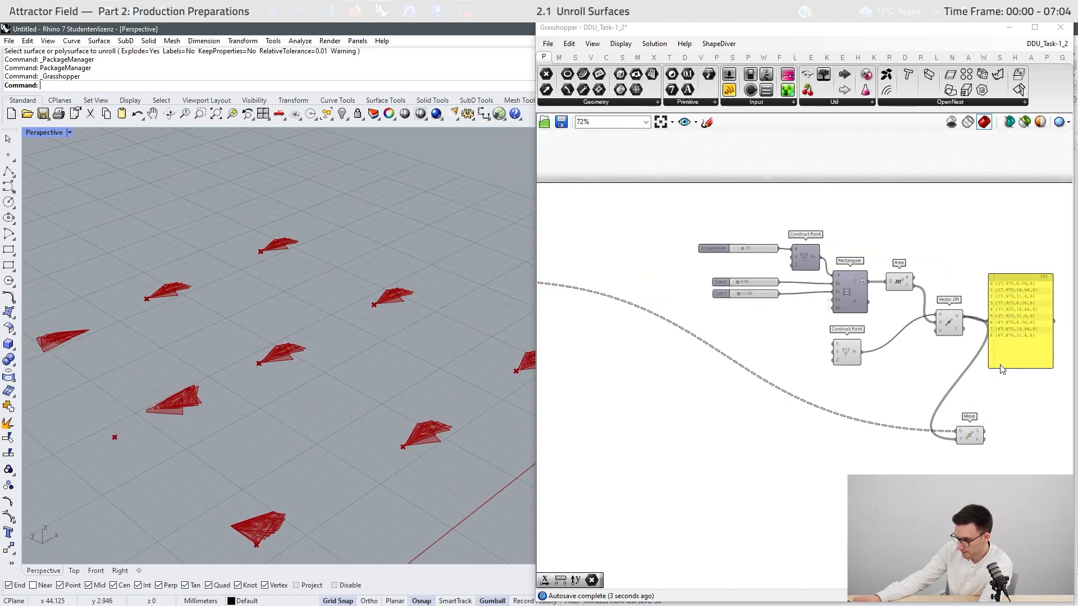
pyautogui.moveTo(614, 313); pyautogui.dragTo(621, 318, button='right')
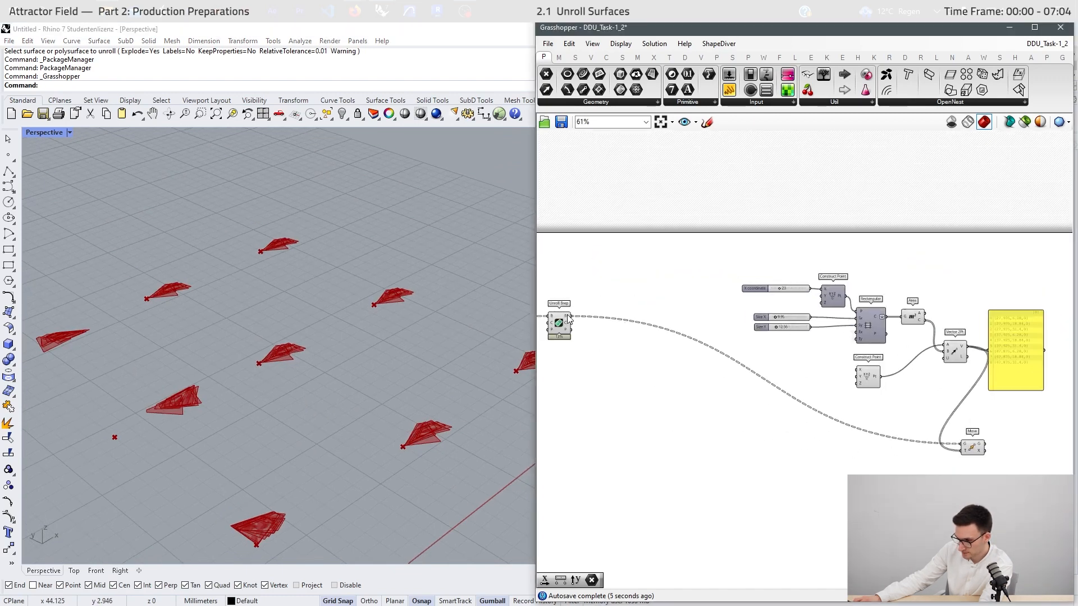
pyautogui.moveTo(590, 318); pyautogui.dragTo(649, 374)
pyautogui.scroll(5, 585, 335)
pyautogui.moveTo(586, 339); pyautogui.dragTo(678, 336, button='right')
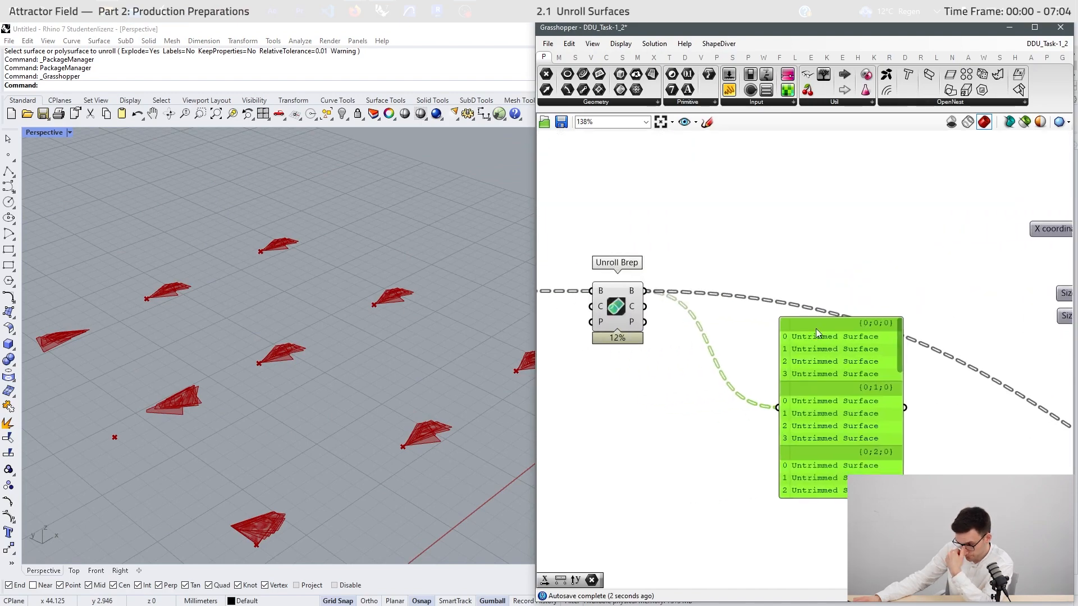
pyautogui.scroll(-1, 809, 374)
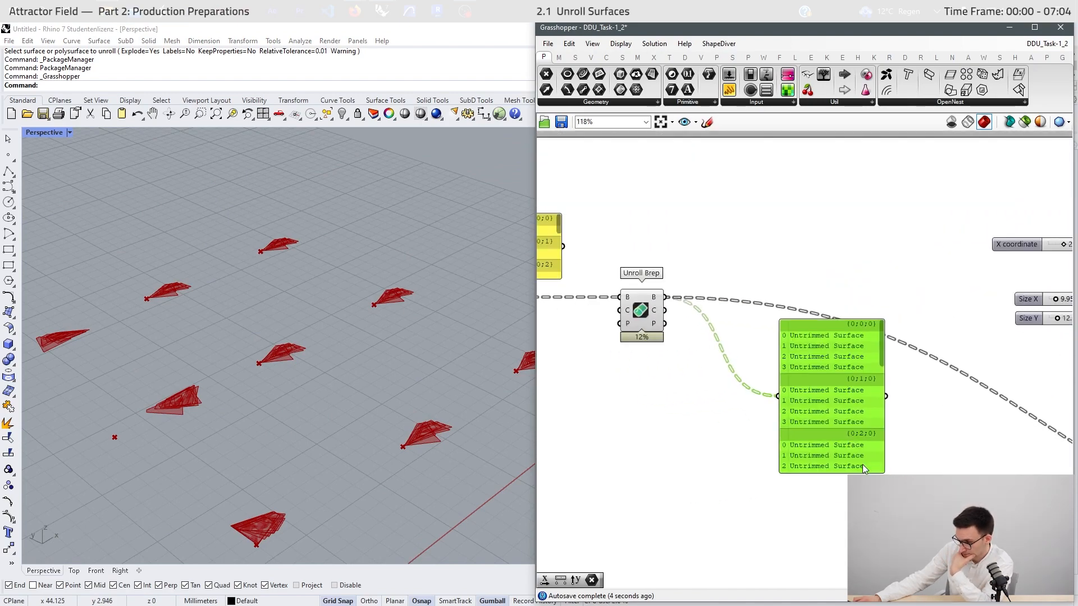
pyautogui.moveTo(859, 469); pyautogui.dragTo(859, 545)
pyautogui.scroll(1, 733, 393)
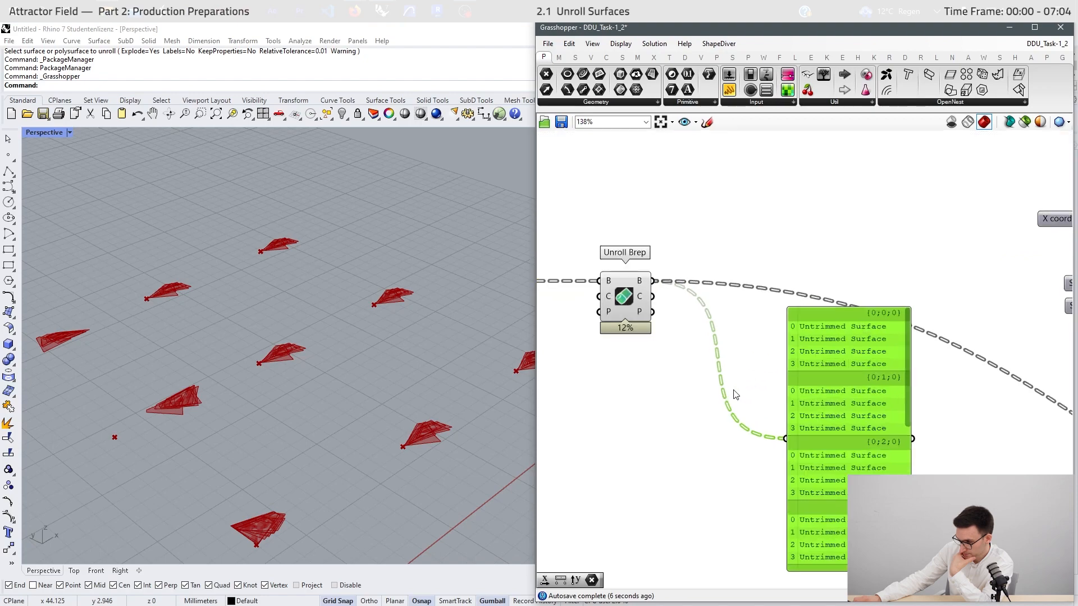
# - Examine the moved unrolled pieces and the original lofted surfaces in the Rhino perspective view
pyautogui.scroll(-7, 400, 310)
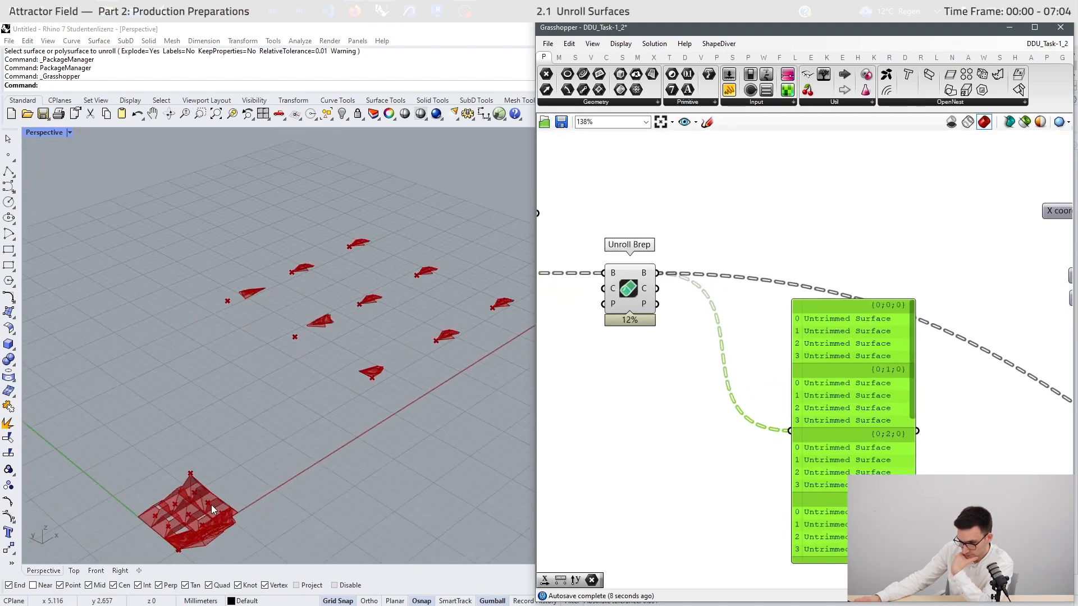
pyautogui.scroll(8, 211, 504)
pyautogui.scroll(-4, 336, 316)
pyautogui.moveTo(336, 316); pyautogui.dragTo(252, 381, button='right')
pyautogui.scroll(6, 236, 399)
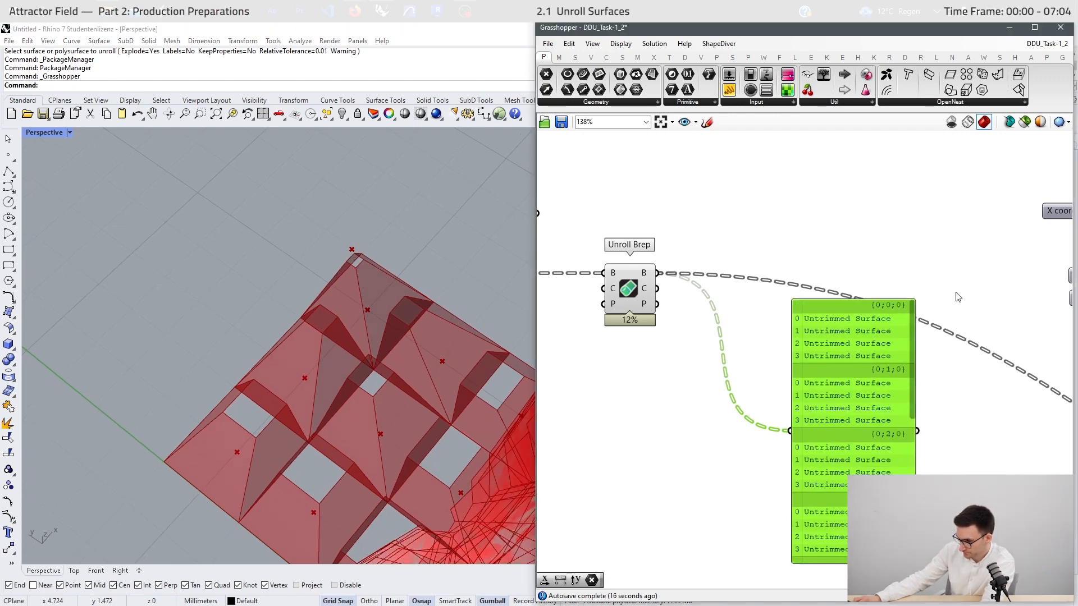
# - Move the panel listing the unrolled surfaces over to the far side of the Move component
pyautogui.scroll(-4, 764, 362)
pyautogui.scroll(3, 763, 360)
pyautogui.scroll(-4, 747, 358)
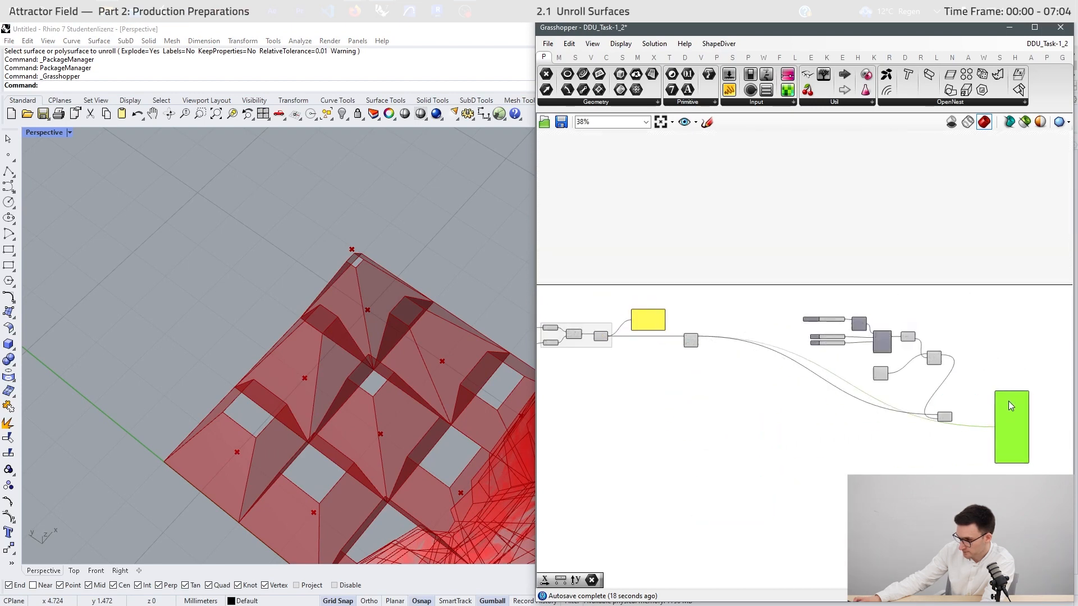
pyautogui.scroll(4, 1008, 401)
pyautogui.moveTo(944, 253); pyautogui.dragTo(888, 268, button='right')
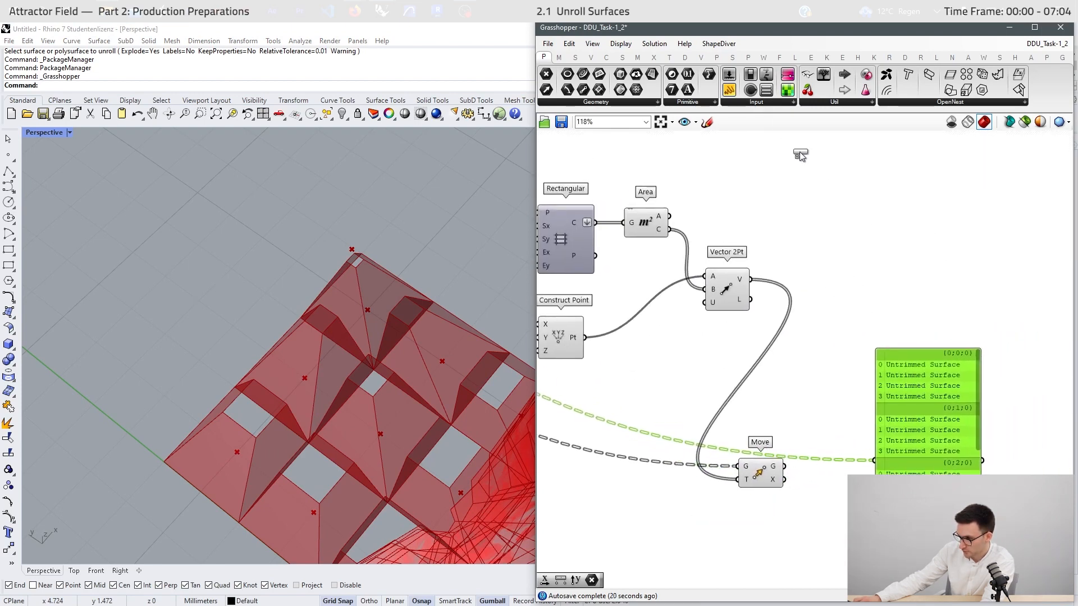
# - Add a panel above the surface list, connect Vector 2Pt's V output to it and enlarge it to show all vectors
pyautogui.moveTo(799, 156); pyautogui.dragTo(928, 250)
pyautogui.moveTo(750, 279); pyautogui.dragTo(875, 250)
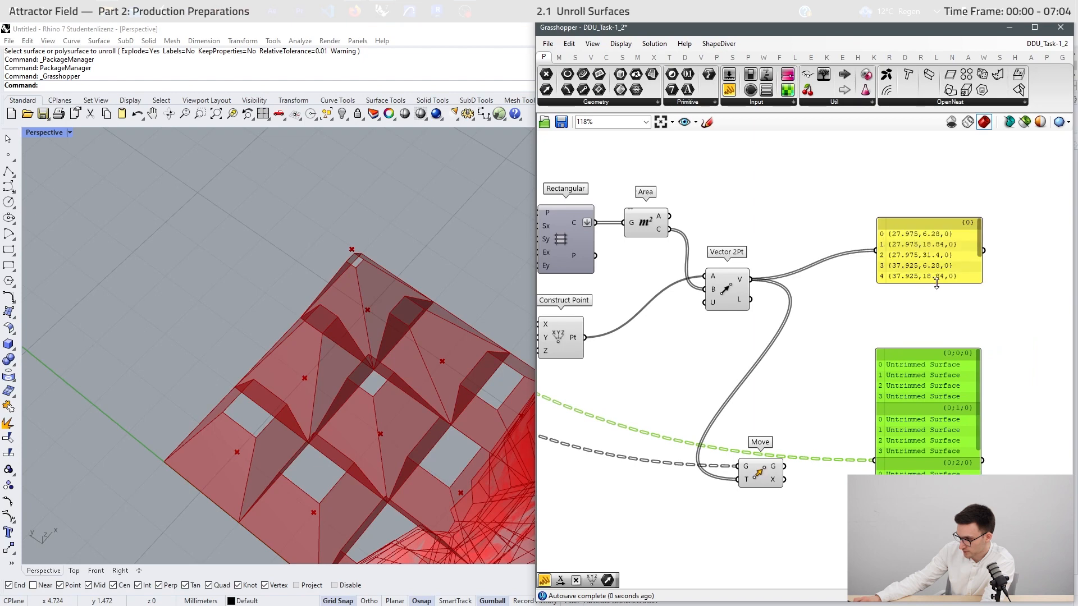
pyautogui.moveTo(933, 284); pyautogui.dragTo(933, 323)
pyautogui.moveTo(845, 292); pyautogui.dragTo(815, 265, button='right')
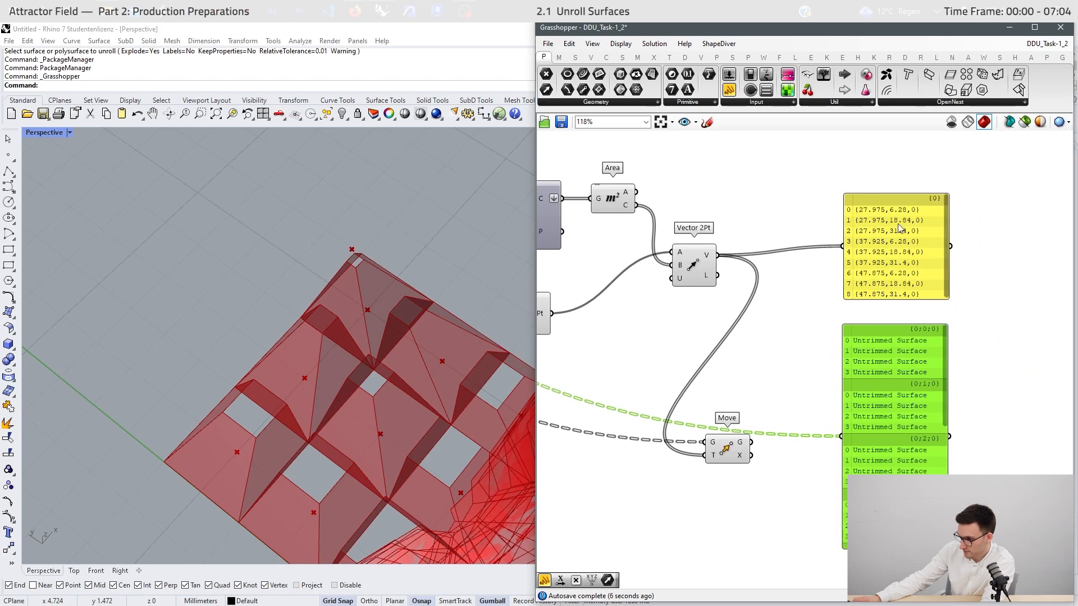
# - Graft the V output of Vector 2Pt so each vector gets its own branch, and compare its tree with the surface list
pyautogui.scroll(1, 807, 264)
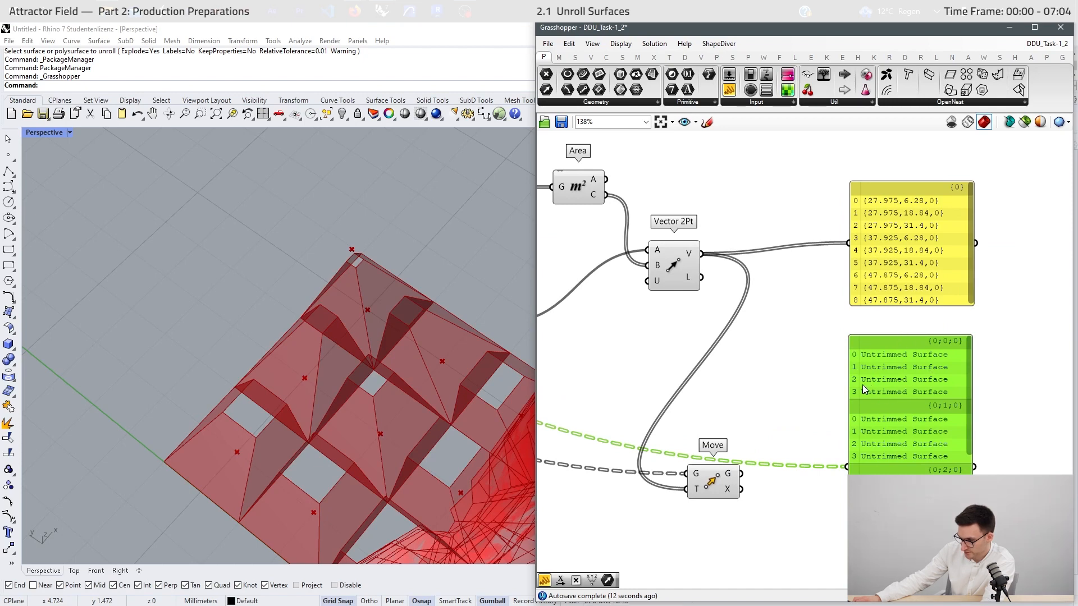
pyautogui.rightClick(699, 253)
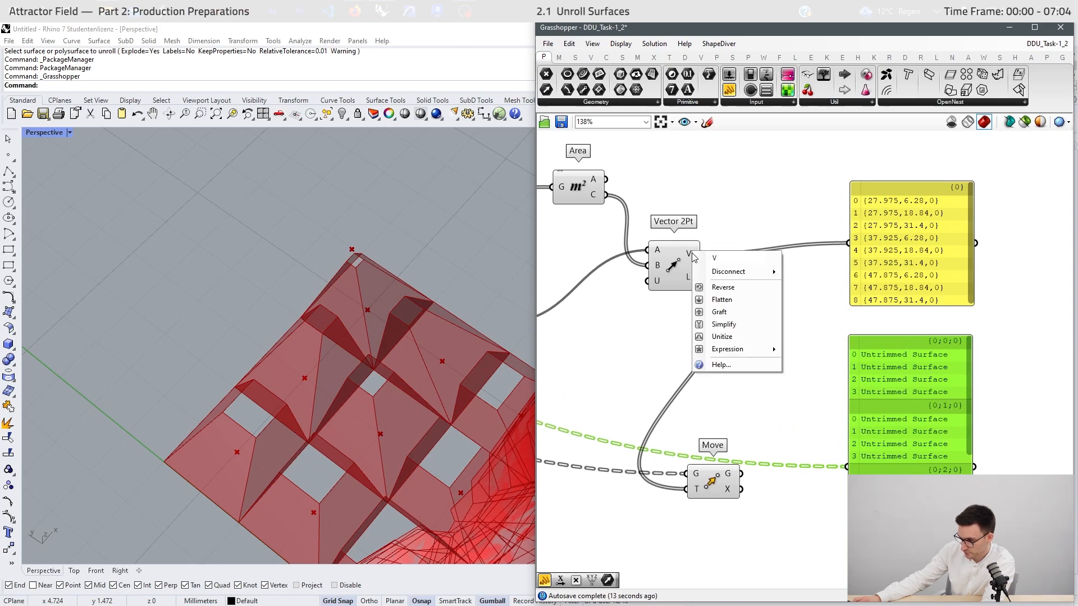
pyautogui.click(721, 322)
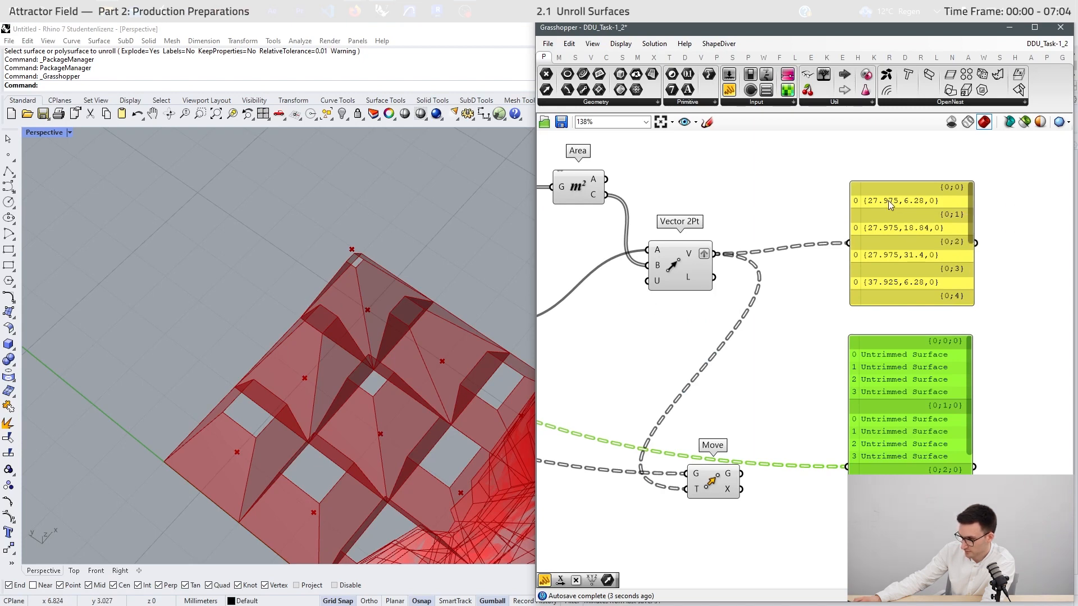
pyautogui.moveTo(970, 203)
pyautogui.mouseDown()
pyautogui.moveTo(982, 226)
pyautogui.moveTo(981, 190)
pyautogui.mouseUp()
# - Examine how the moved unrolled pieces are distributed over the layout grid in the Rhino perspective view
pyautogui.scroll(-15, 205, 336)
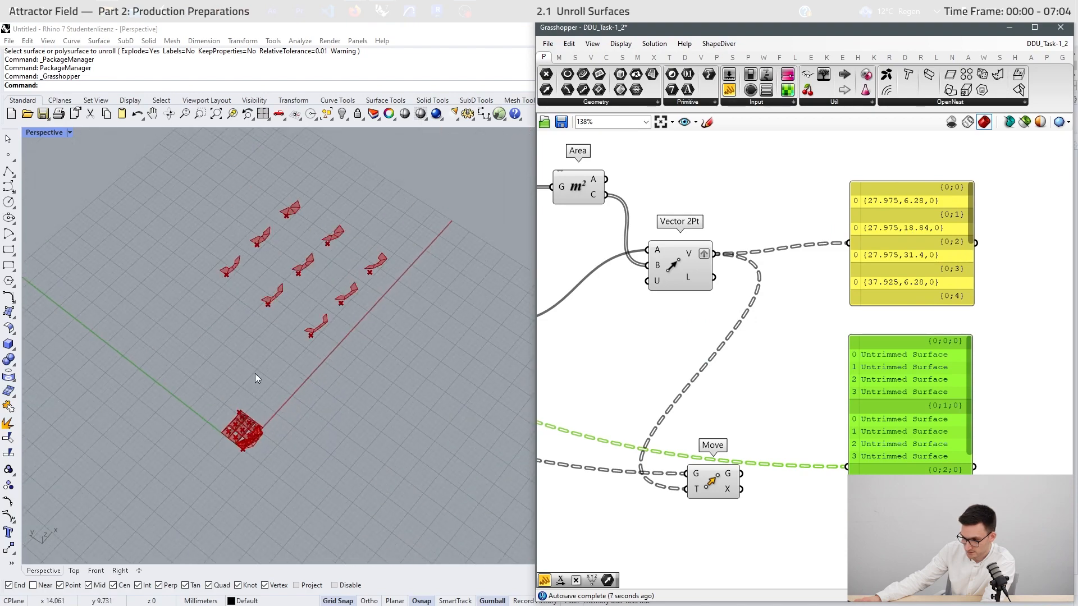
pyautogui.scroll(8, 292, 337)
pyautogui.moveTo(347, 396)
pyautogui.mouseDown(button='right')
pyautogui.moveTo(368, 402)
pyautogui.moveTo(337, 382)
pyautogui.mouseUp(button='right')
pyautogui.scroll(-7, 303, 365)
pyautogui.scroll(7, 339, 430)
pyautogui.scroll(-2, 891, 223)
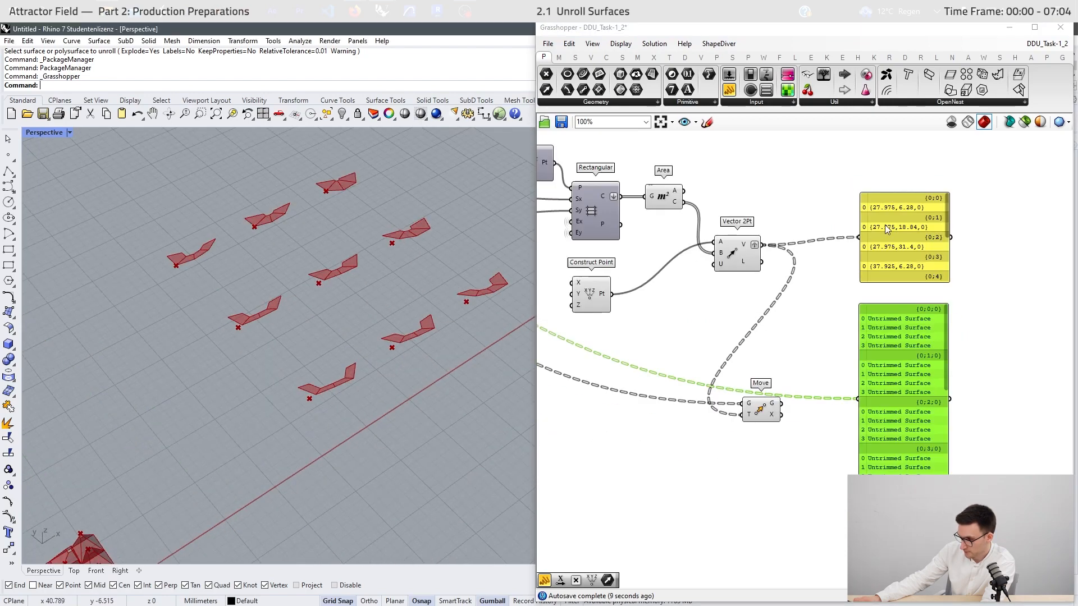
# - Delete the panel listing the vectors and the panel listing the unrolled surfaces
pyautogui.scroll(2, 891, 224)
pyautogui.moveTo(889, 238); pyautogui.dragTo(915, 204, button='right')
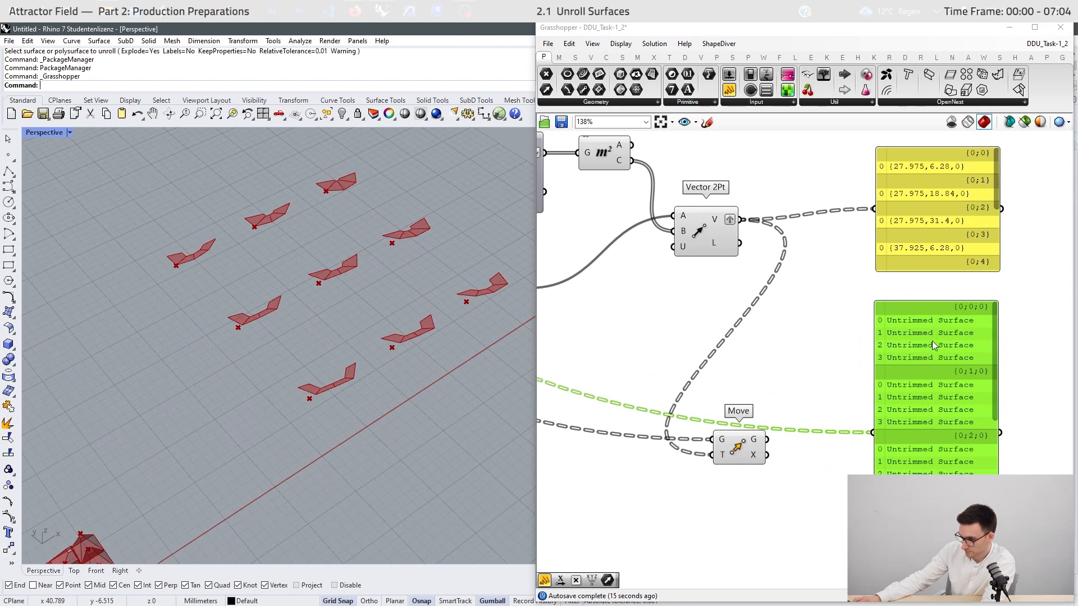
pyautogui.moveTo(1030, 209); pyautogui.dragTo(892, 426)
pyautogui.press('Delete')
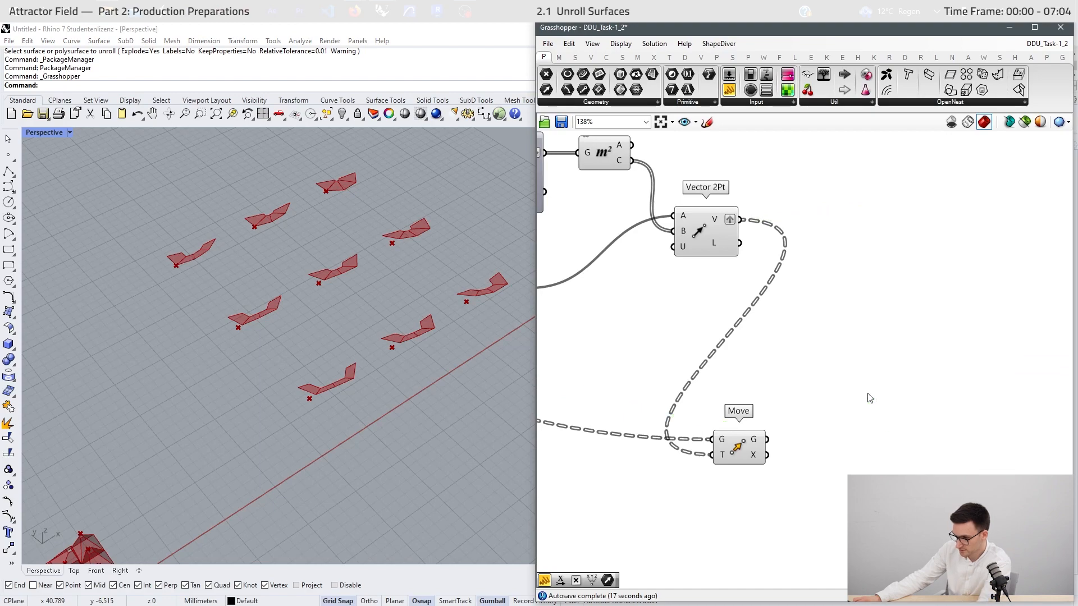
# - Tidy the layout definition by shifting the lower Construct Point and Vector 2Pt closer to the Rectangular and Area components
pyautogui.scroll(-4, 932, 345)
pyautogui.scroll(3, 791, 252)
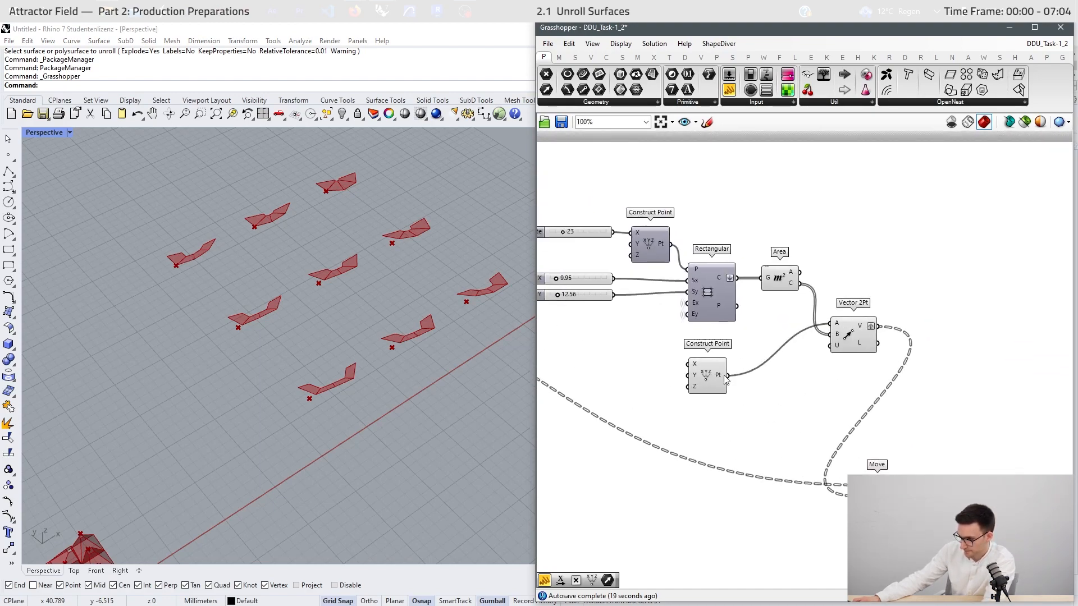
pyautogui.click(724, 375)
pyautogui.moveTo(848, 346); pyautogui.dragTo(838, 332)
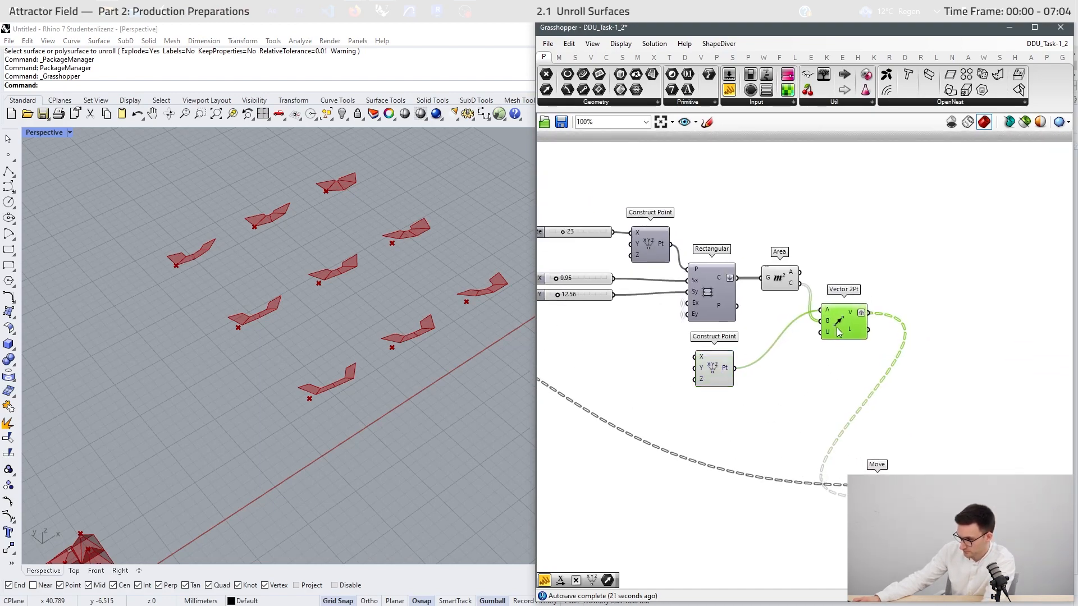
pyautogui.scroll(-3, 885, 386)
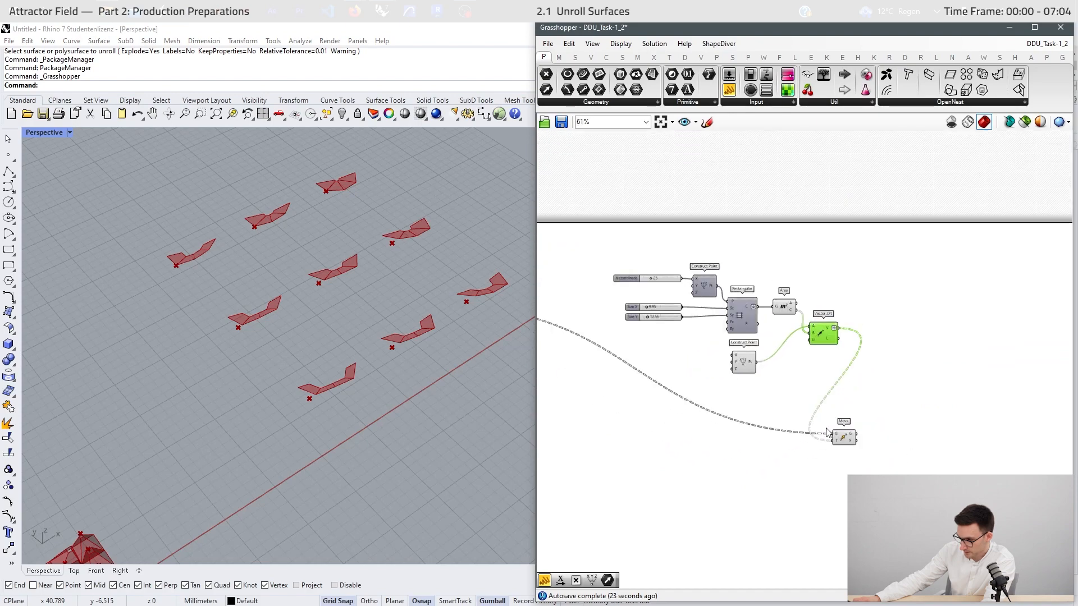
# - Highlight the Move component's pieces and reduce the grid cell size to Size X 8.59 and Size Y 11.74
pyautogui.click(877, 476)
pyautogui.scroll(-6, 481, 362)
pyautogui.moveTo(405, 333); pyautogui.dragTo(501, 338, button='right')
pyautogui.scroll(6, 409, 322)
pyautogui.scroll(-2, 746, 320)
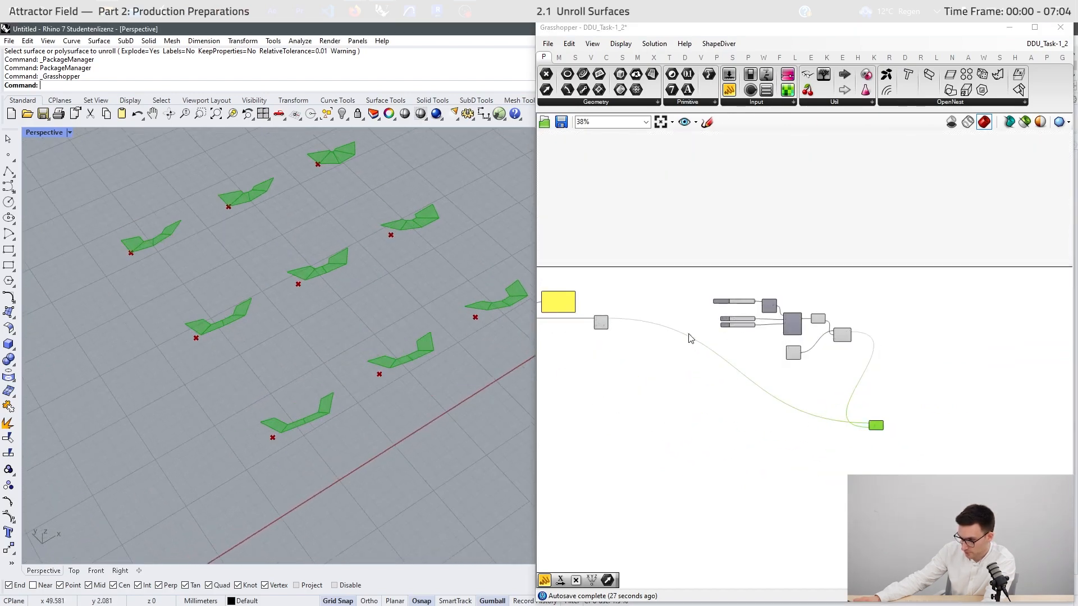
pyautogui.scroll(8, 719, 310)
pyautogui.moveTo(817, 292); pyautogui.dragTo(814, 292)
pyautogui.moveTo(823, 348); pyautogui.dragTo(818, 347)
pyautogui.scroll(-8, 819, 347)
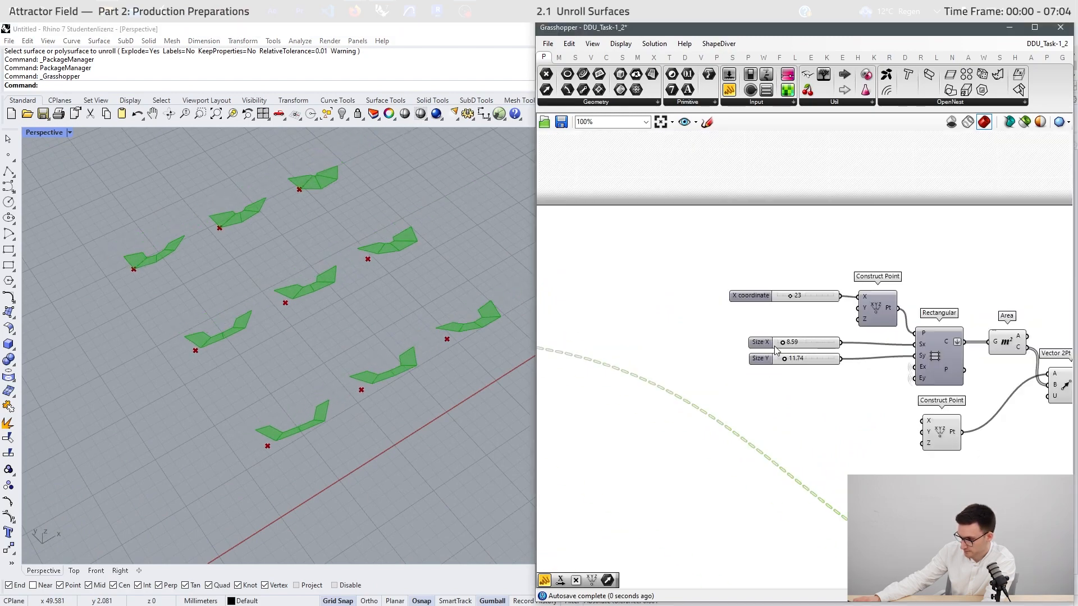
# - Turn off the preview of all layout components from the sliders to Vector 2Pt and group them
pyautogui.moveTo(709, 438); pyautogui.dragTo(709, 438)
pyautogui.middleClick(712, 471)
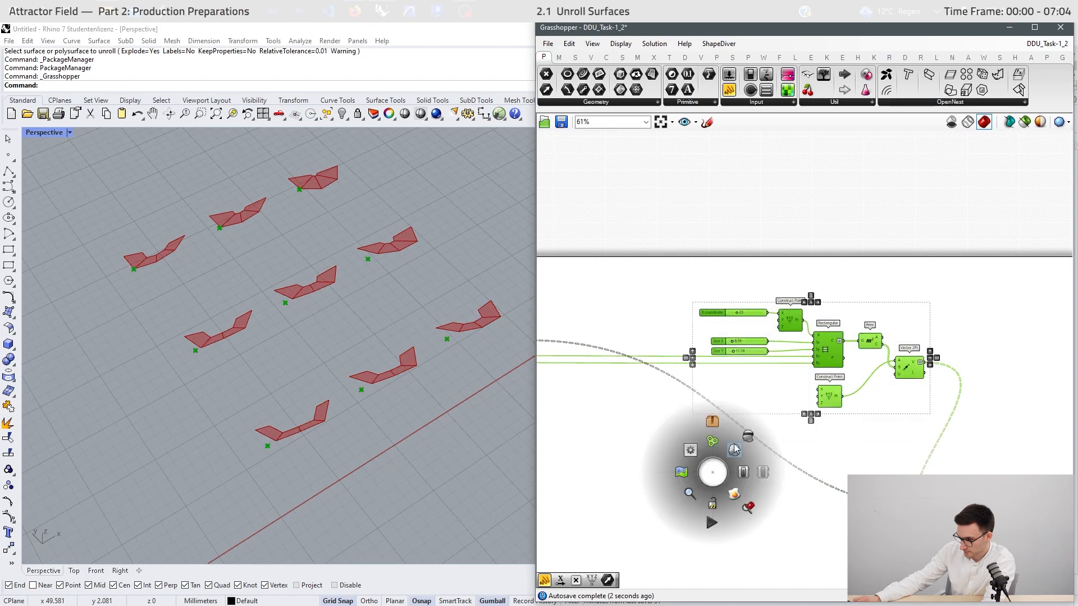
pyautogui.click(747, 436)
pyautogui.middleClick(792, 429)
pyautogui.click(791, 400)
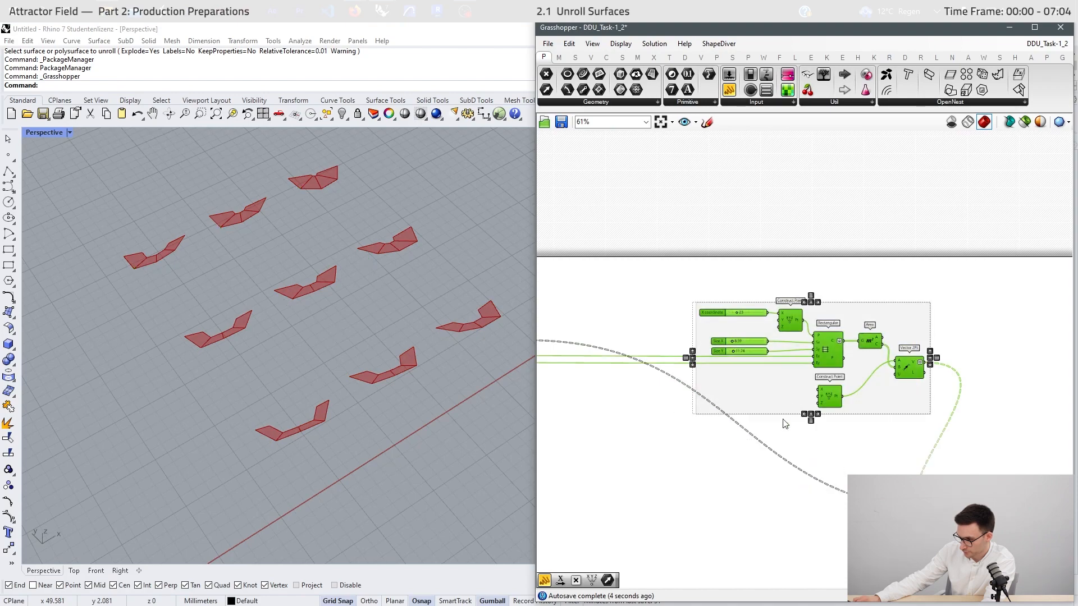
# - Name the group around the grid layout components LAYOUT
pyautogui.scroll(3, 836, 303)
pyautogui.rightClick(949, 349)
pyautogui.click(985, 439)
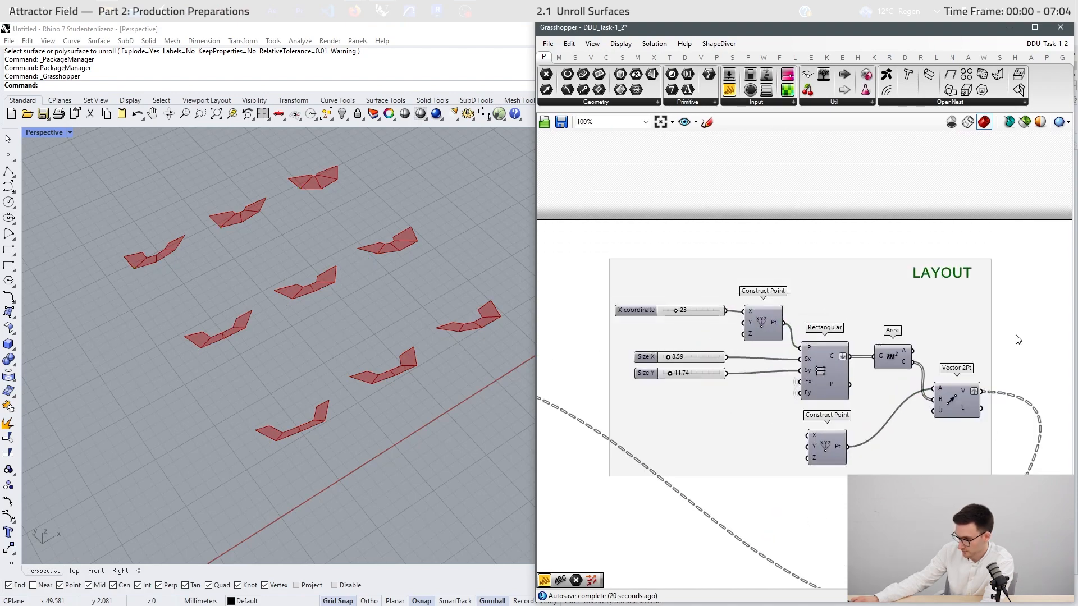
pyautogui.click(1016, 335)
# - Delete the panel listing the lofted breps between Loft and Unroll Brep
pyautogui.scroll(-6, 774, 261)
pyautogui.moveTo(703, 309); pyautogui.dragTo(759, 317, button='right')
pyautogui.scroll(3, 898, 388)
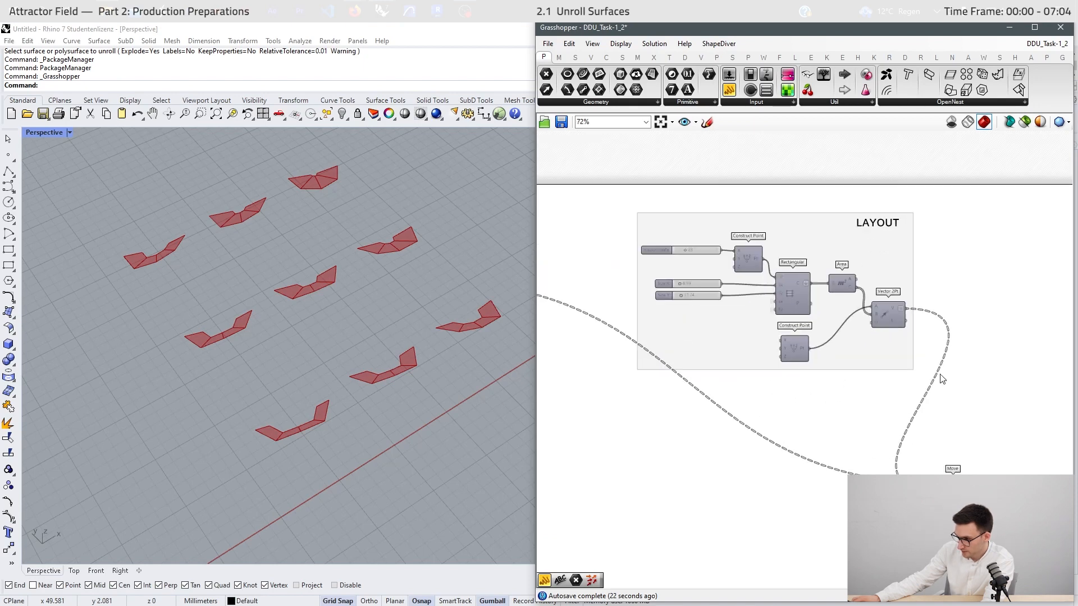
pyautogui.scroll(-2, 938, 377)
pyautogui.click(954, 455)
pyautogui.click(815, 462)
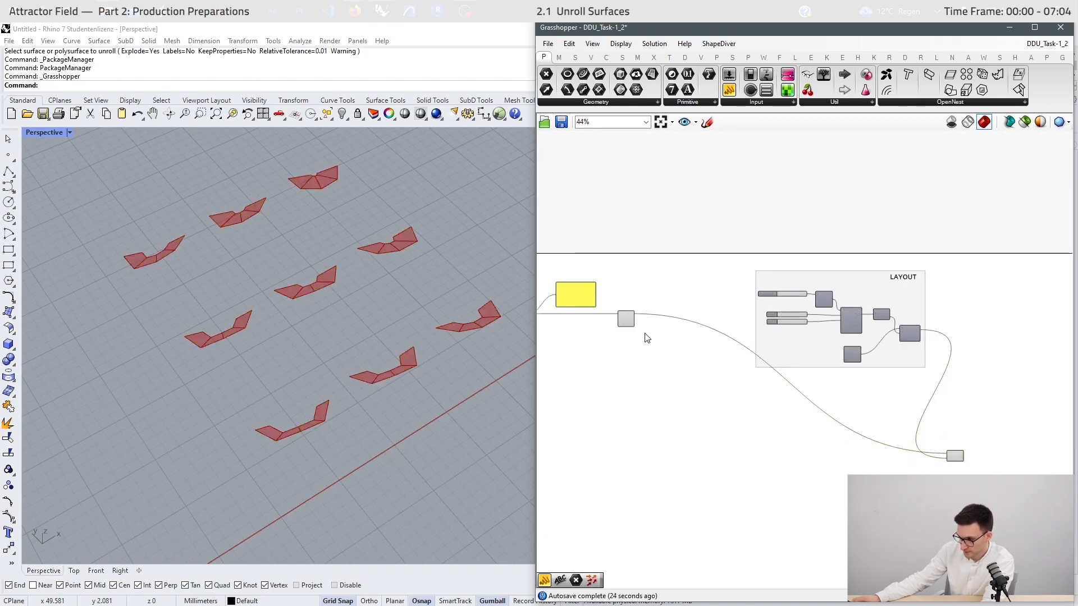
pyautogui.moveTo(627, 317); pyautogui.dragTo(833, 342, button='right')
pyautogui.scroll(5, 832, 341)
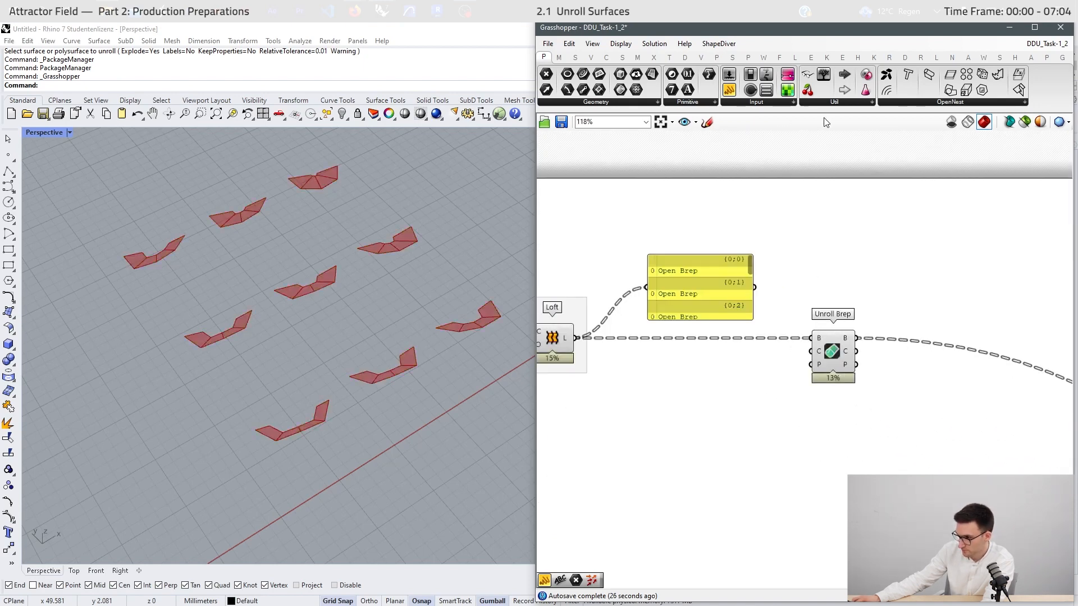
pyautogui.moveTo(842, 356); pyautogui.dragTo(835, 344, button='right')
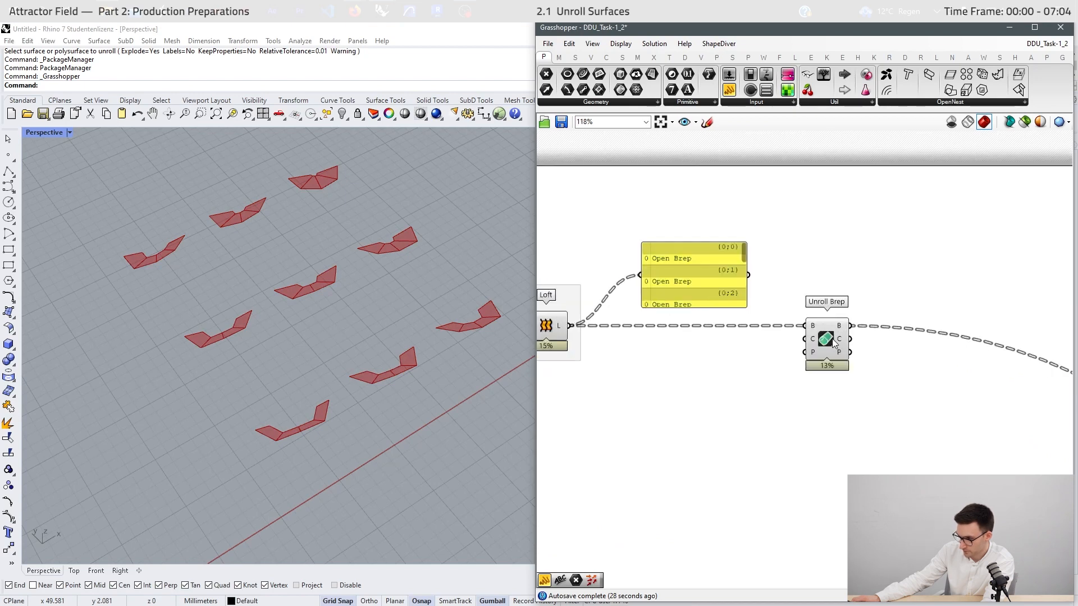
pyautogui.scroll(-4, 834, 344)
pyautogui.click(799, 253)
pyautogui.press('Delete')
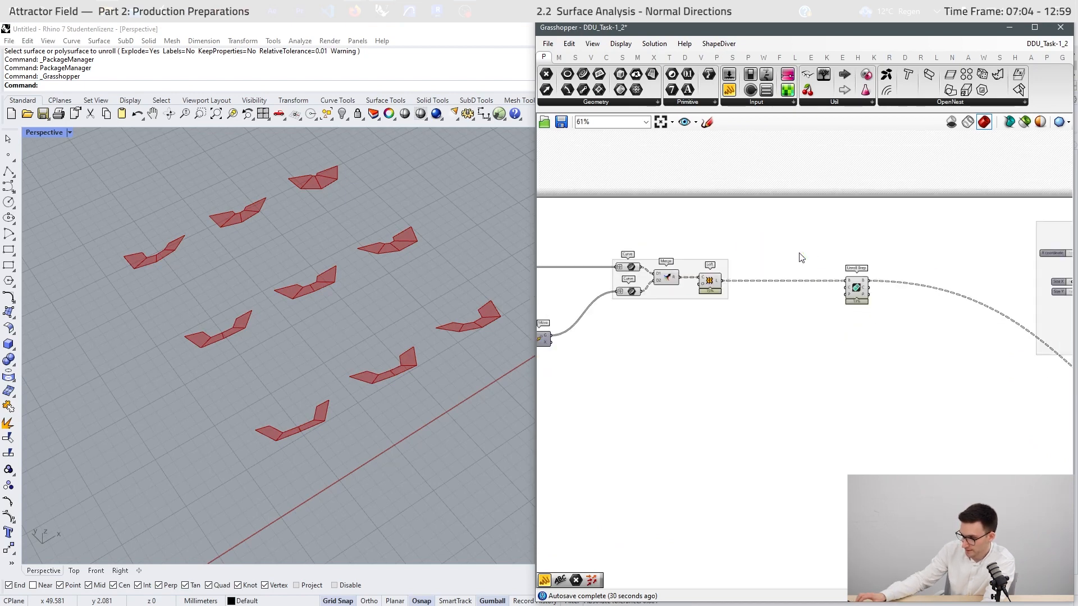
# - Examine the unrolled strips up close in the Rhino view and the Unroll Brep part of the definition
pyautogui.scroll(-2, 724, 279)
pyautogui.moveTo(391, 380); pyautogui.dragTo(362, 372, button='right')
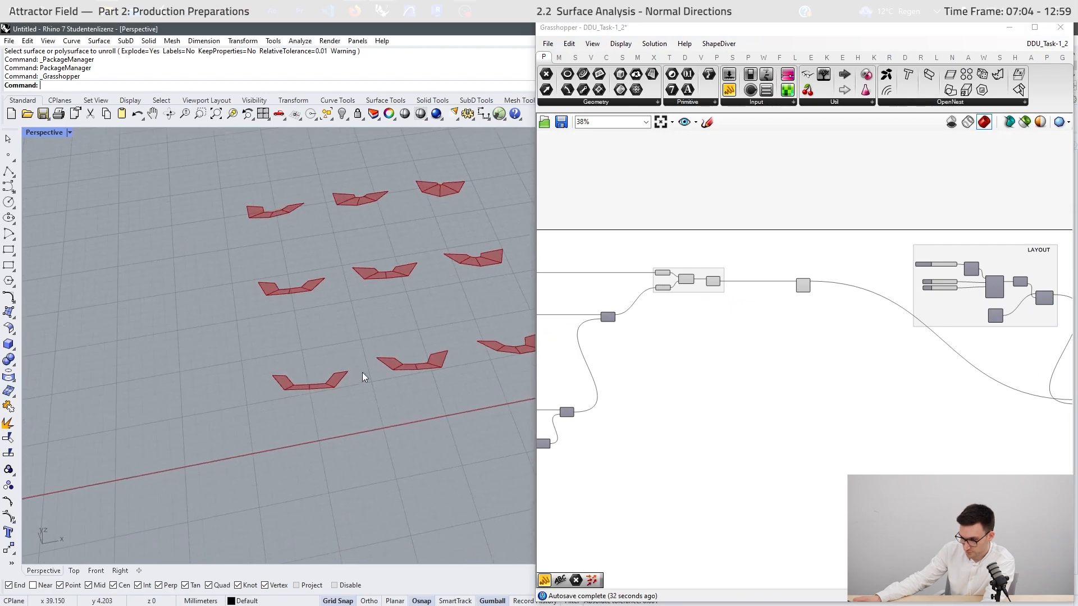
pyautogui.scroll(3, 335, 387)
pyautogui.scroll(2, 334, 371)
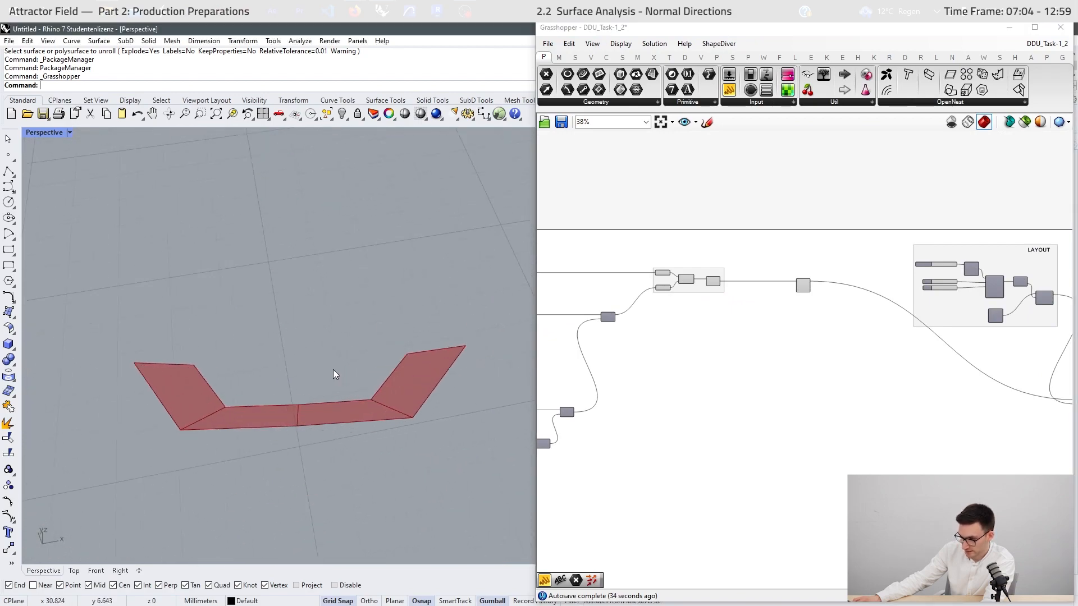
pyautogui.moveTo(385, 397); pyautogui.dragTo(348, 412, button='right')
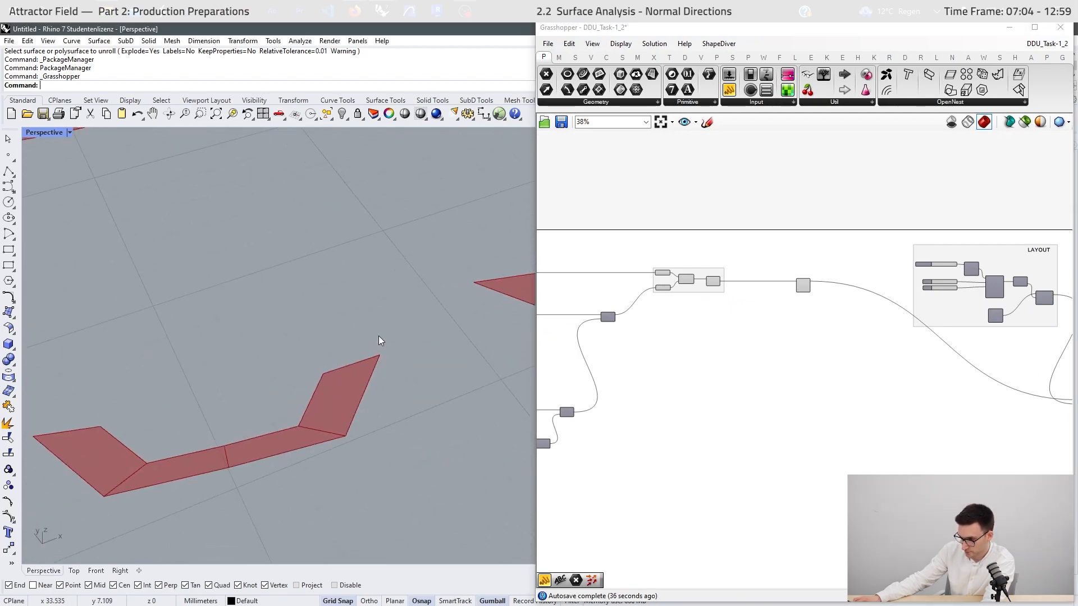
pyautogui.scroll(-5, 365, 337)
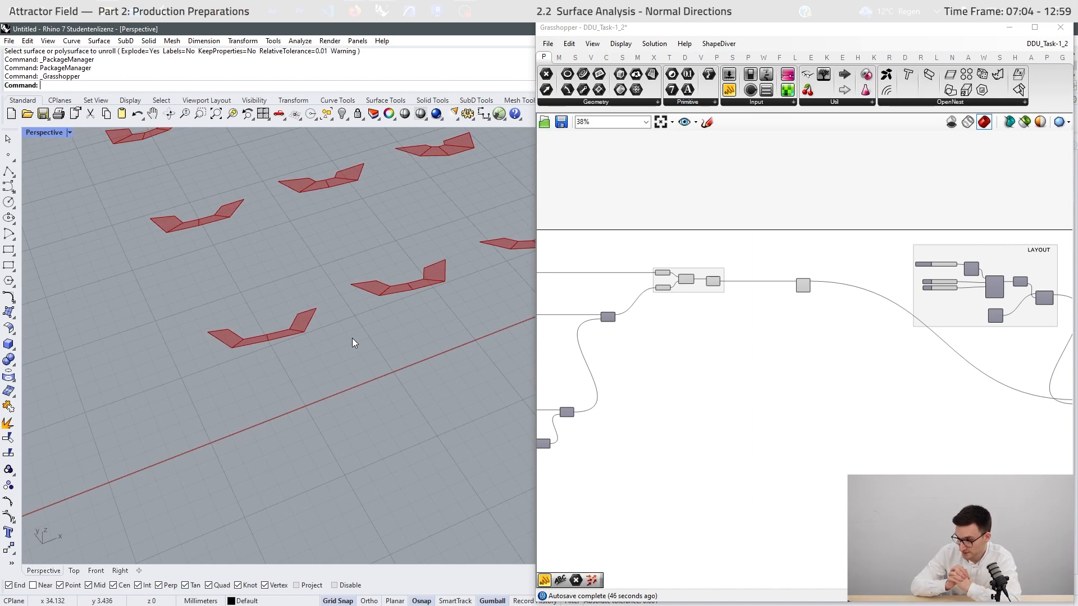
pyautogui.scroll(3, 785, 275)
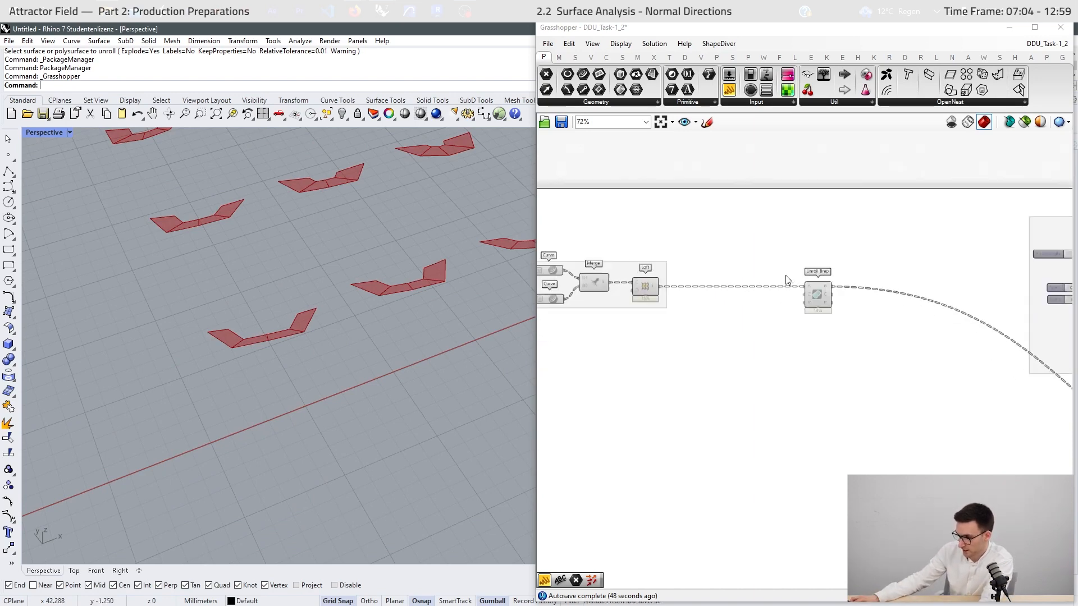
pyautogui.scroll(-4, 786, 280)
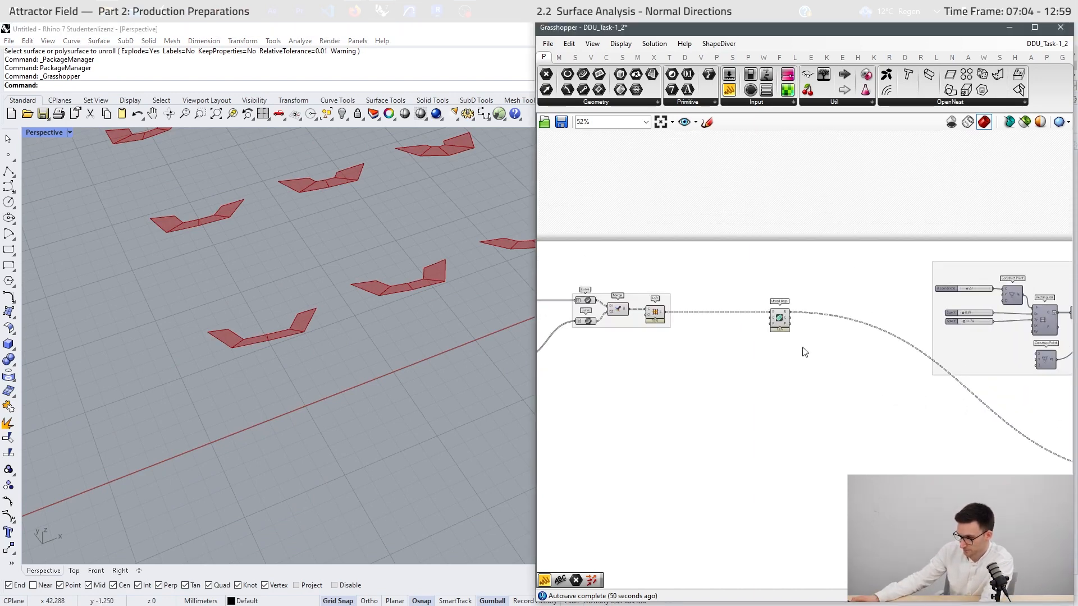
# - Save the Grasshopper document
pyautogui.moveTo(628, 327); pyautogui.dragTo(767, 373, button='right')
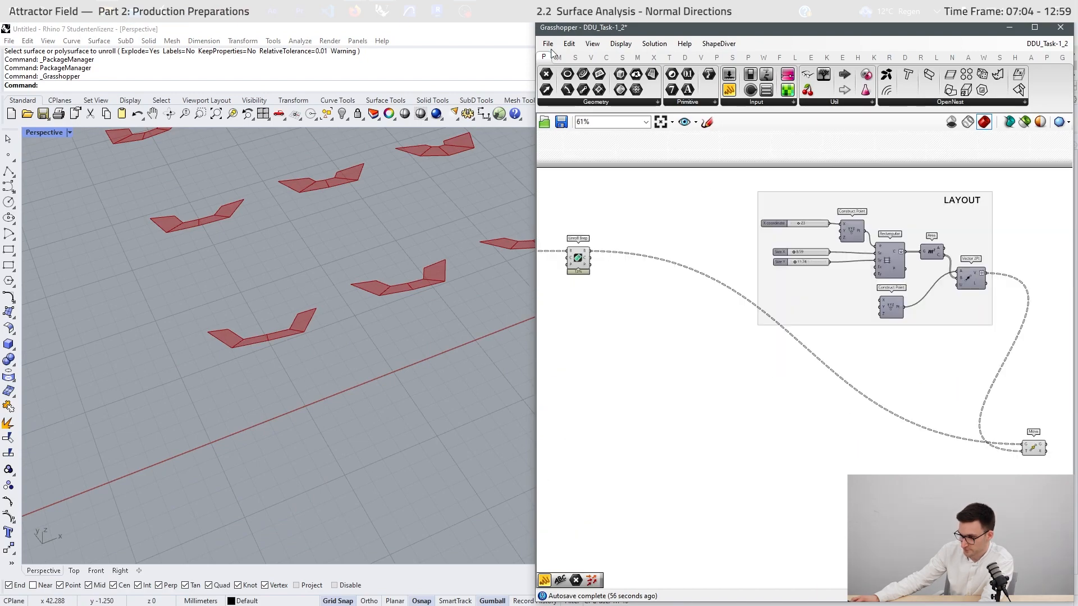
pyautogui.click(549, 45)
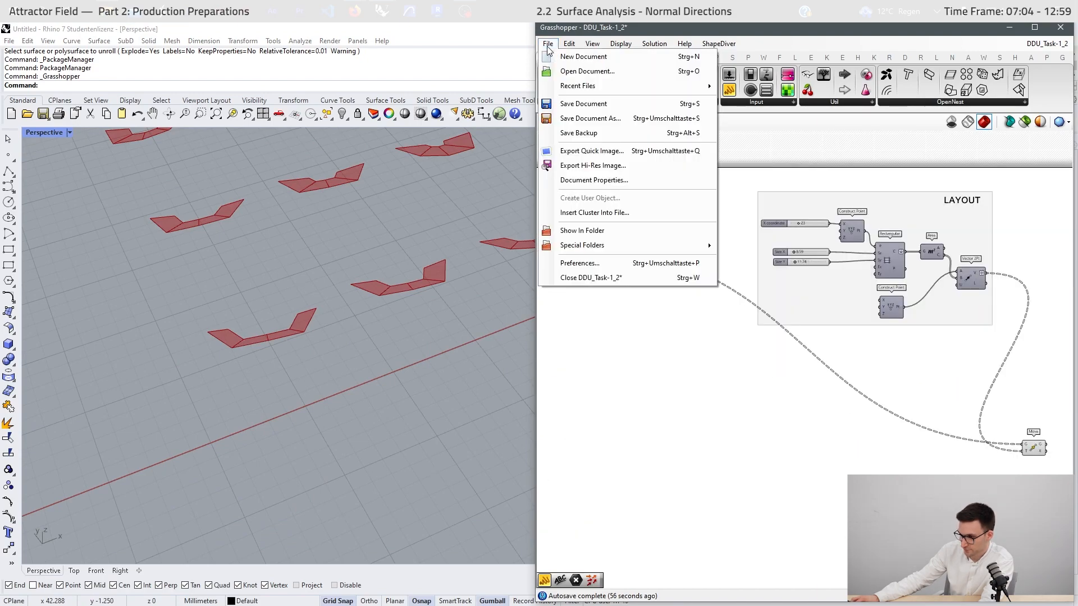
pyautogui.click(571, 103)
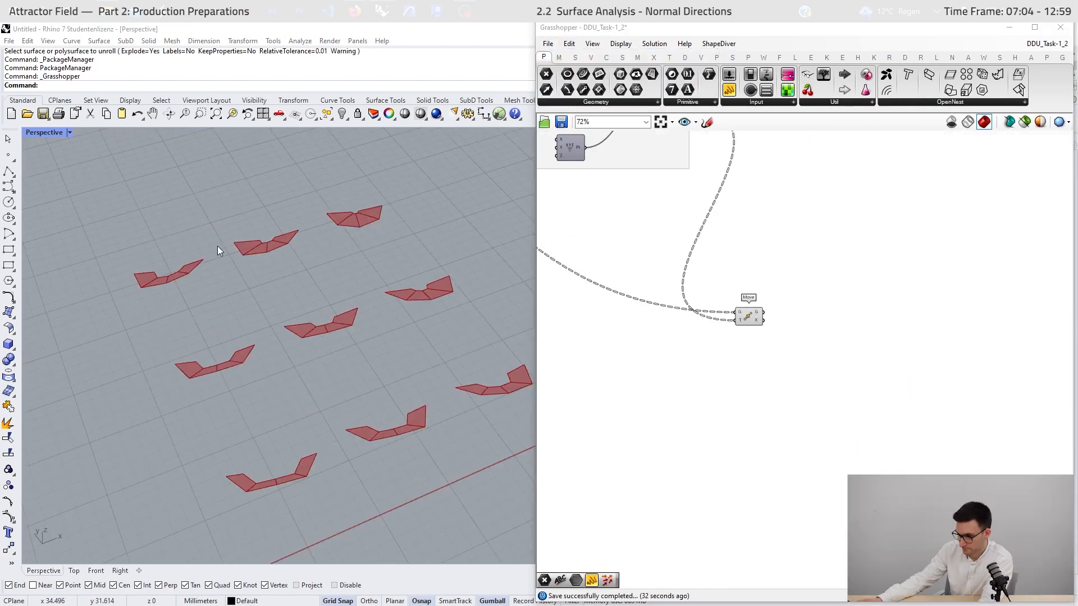
# - Add a panel connected to Move's G output, enlarge it to show several branches and place it below the component
pyautogui.click(881, 352)
pyautogui.scroll(2, 837, 271)
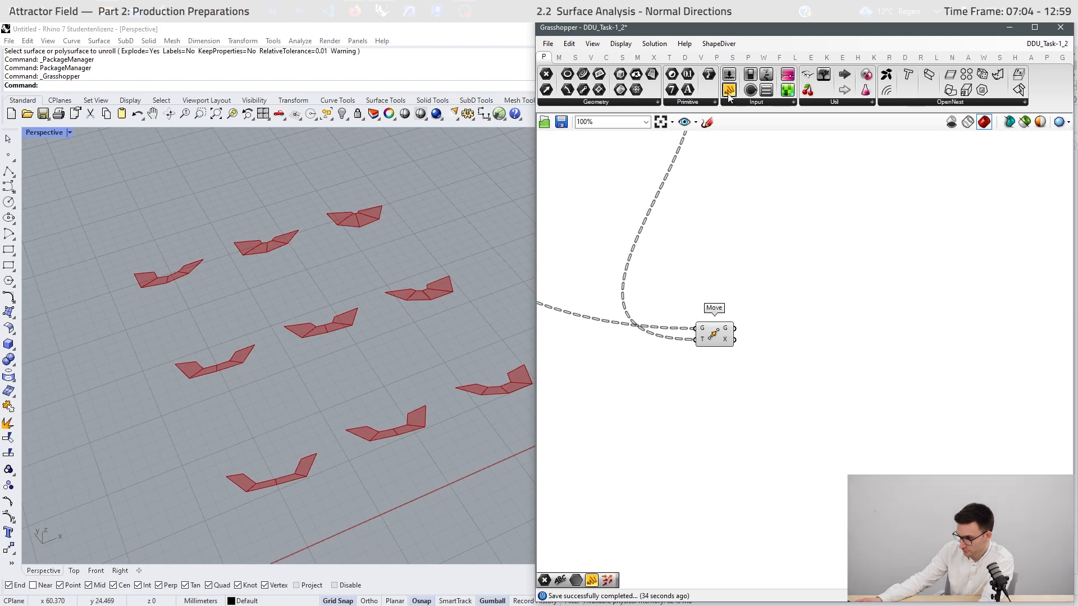
pyautogui.moveTo(728, 90); pyautogui.dragTo(893, 297)
pyautogui.moveTo(735, 328); pyautogui.dragTo(848, 297)
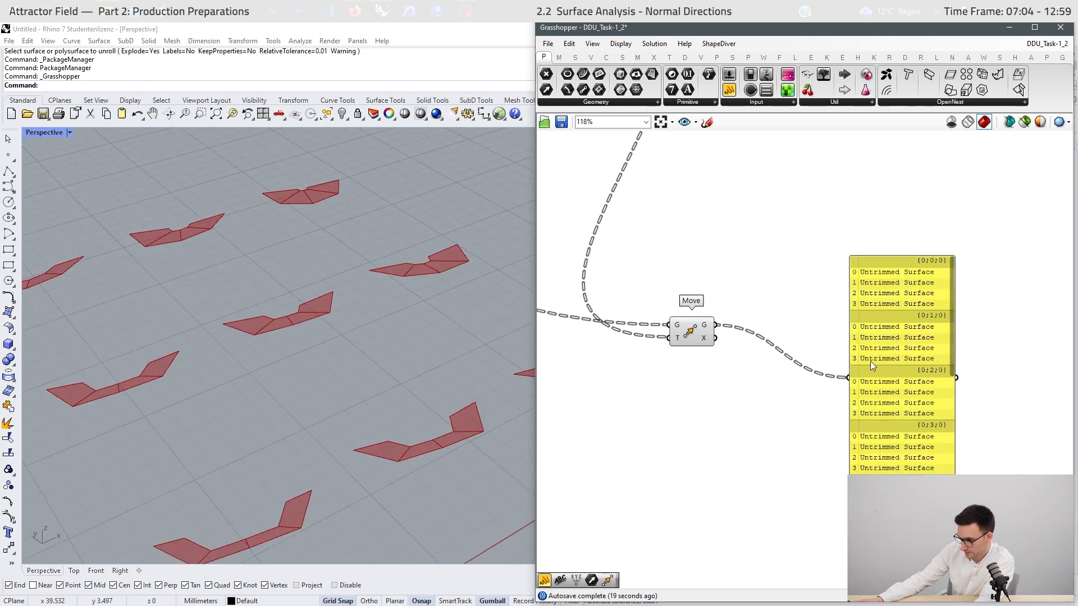
pyautogui.scroll(1, 841, 353)
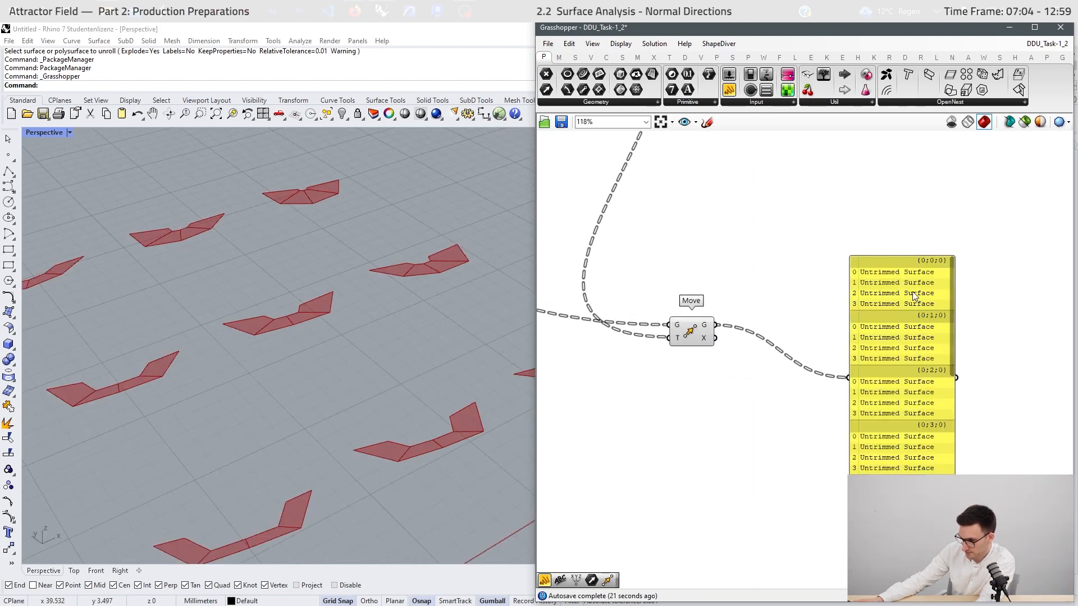
pyautogui.moveTo(913, 295); pyautogui.dragTo(731, 463)
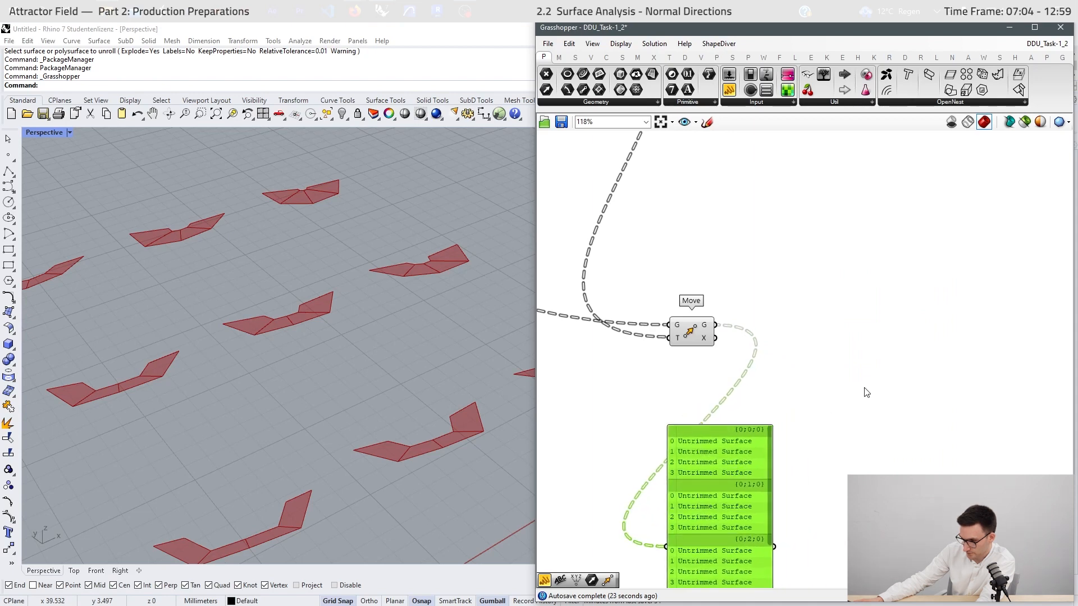
# - Add a Vector Display Ex component to the canvas beyond the Move component
pyautogui.doubleClick(902, 306)
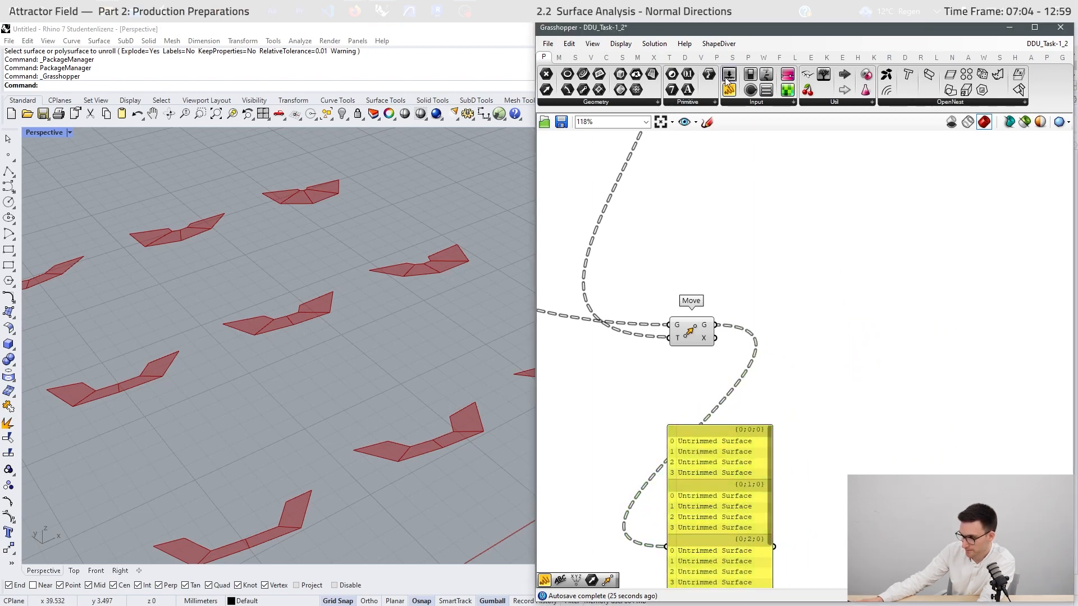
pyautogui.click(686, 58)
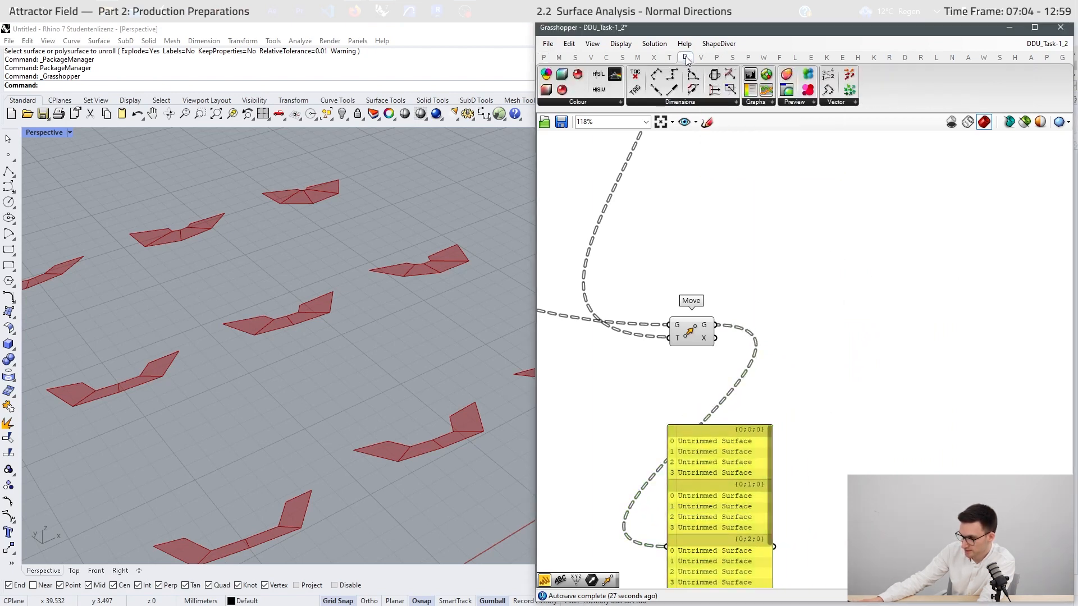
pyautogui.click(842, 104)
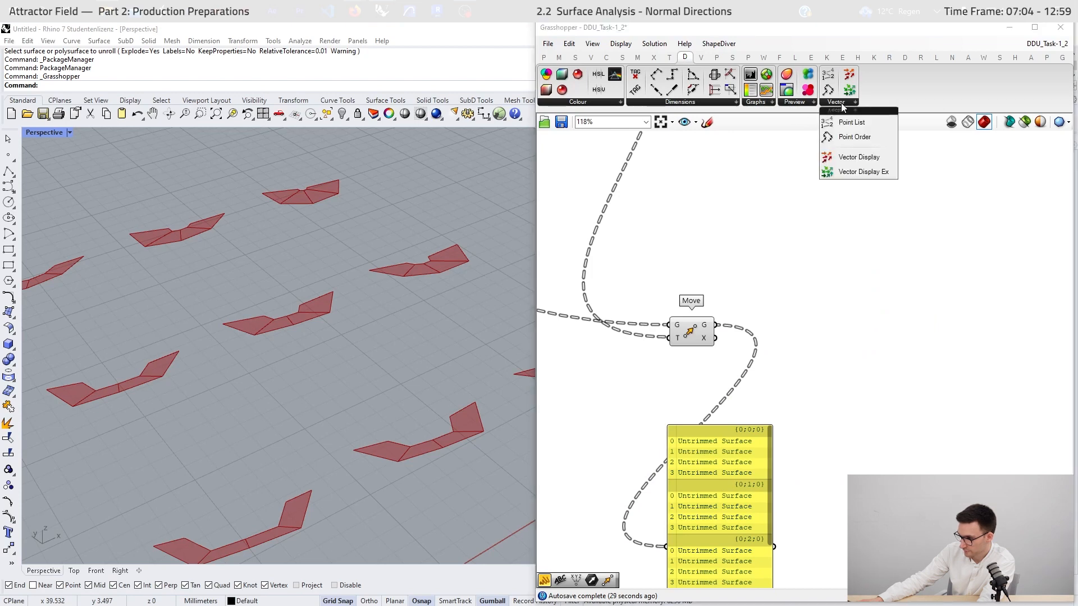
pyautogui.click(870, 176)
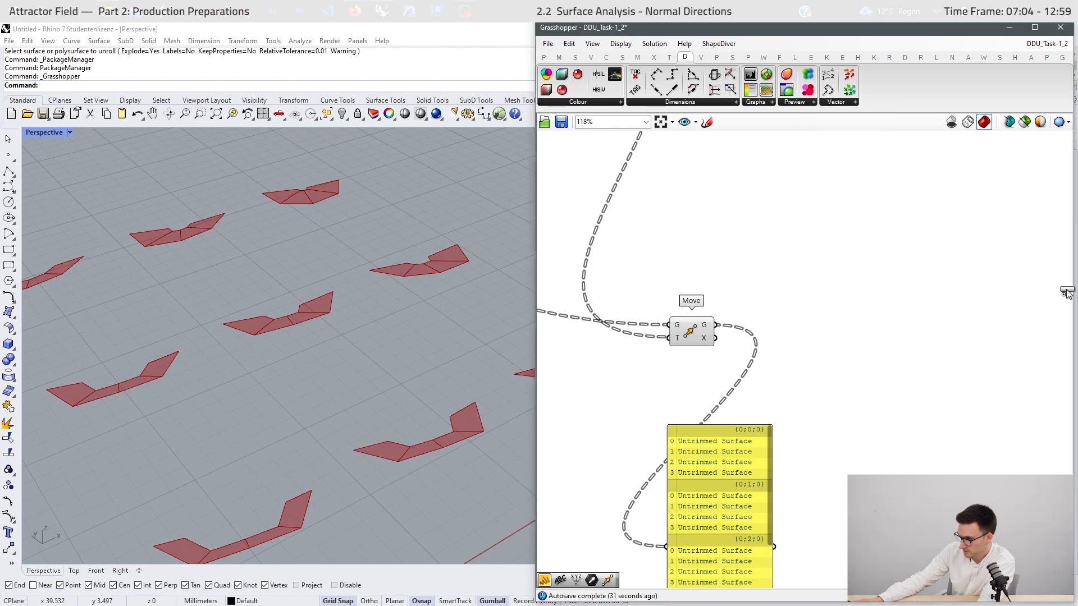
pyautogui.click(1007, 250)
# - Add an Area component after Move and connect Move's G output to its G input
pyautogui.doubleClick(865, 347)
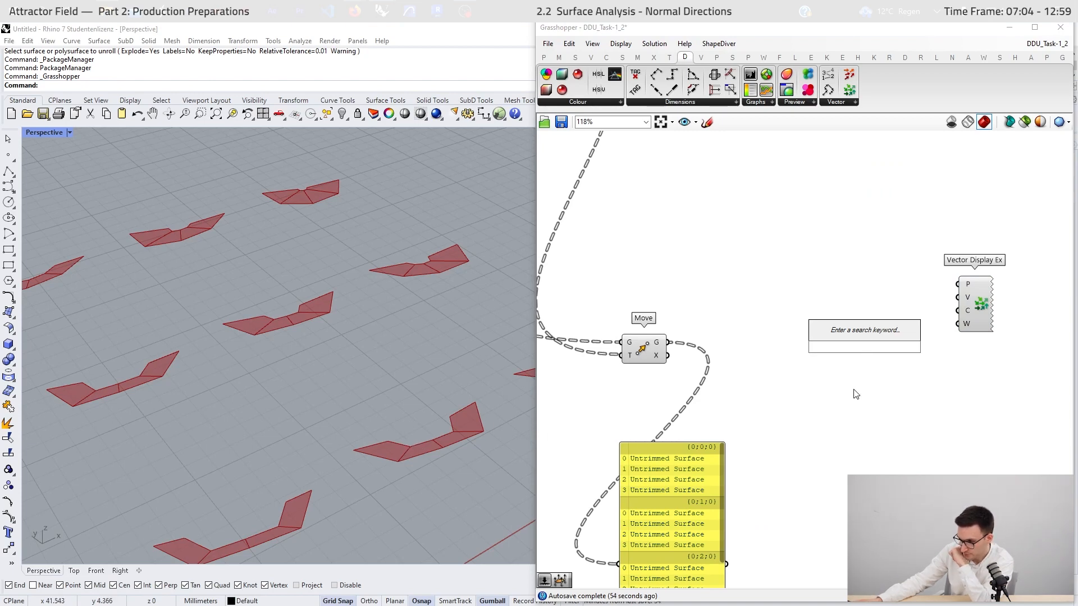
pyautogui.write('ar')
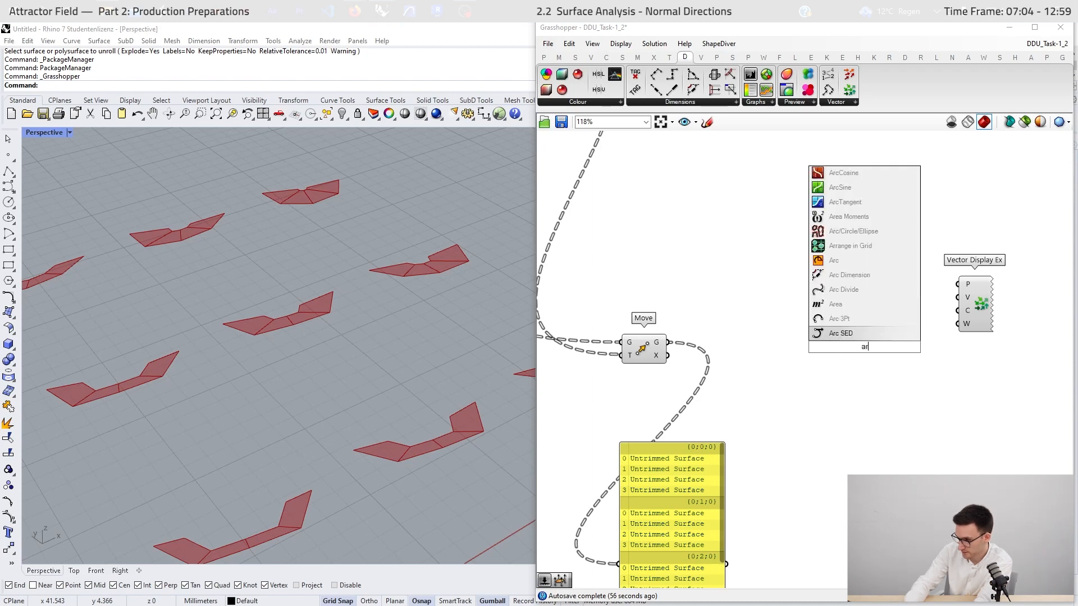
pyautogui.write('ea')
pyautogui.press('Return')
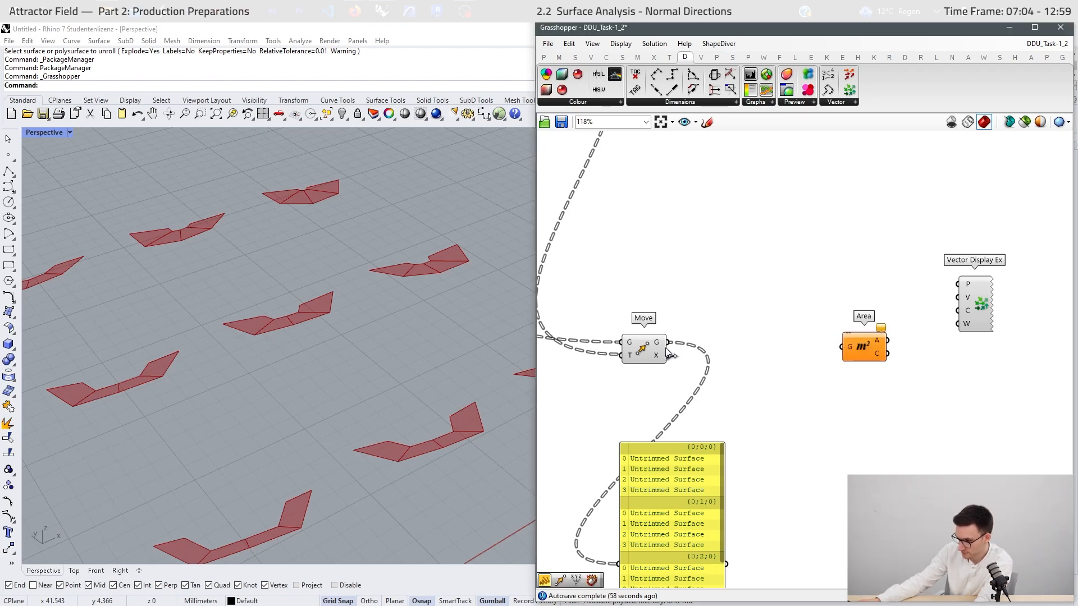
pyautogui.moveTo(668, 341); pyautogui.dragTo(781, 330)
pyautogui.moveTo(264, 415); pyautogui.dragTo(257, 454, button='right')
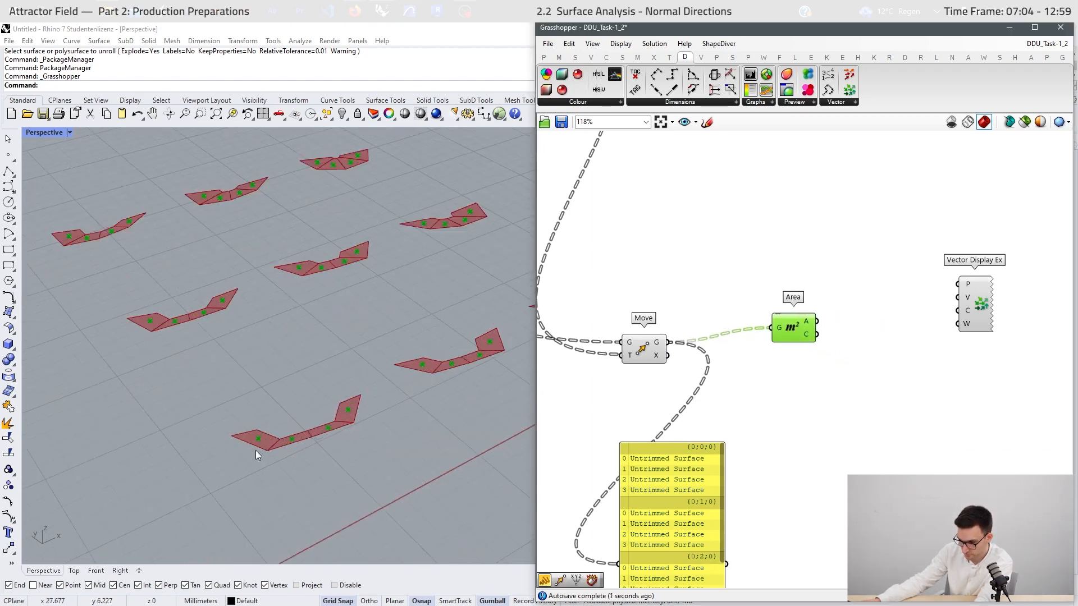
pyautogui.scroll(3, 256, 455)
pyautogui.moveTo(809, 335); pyautogui.dragTo(738, 367, button='right')
pyautogui.moveTo(738, 368); pyautogui.dragTo(736, 373)
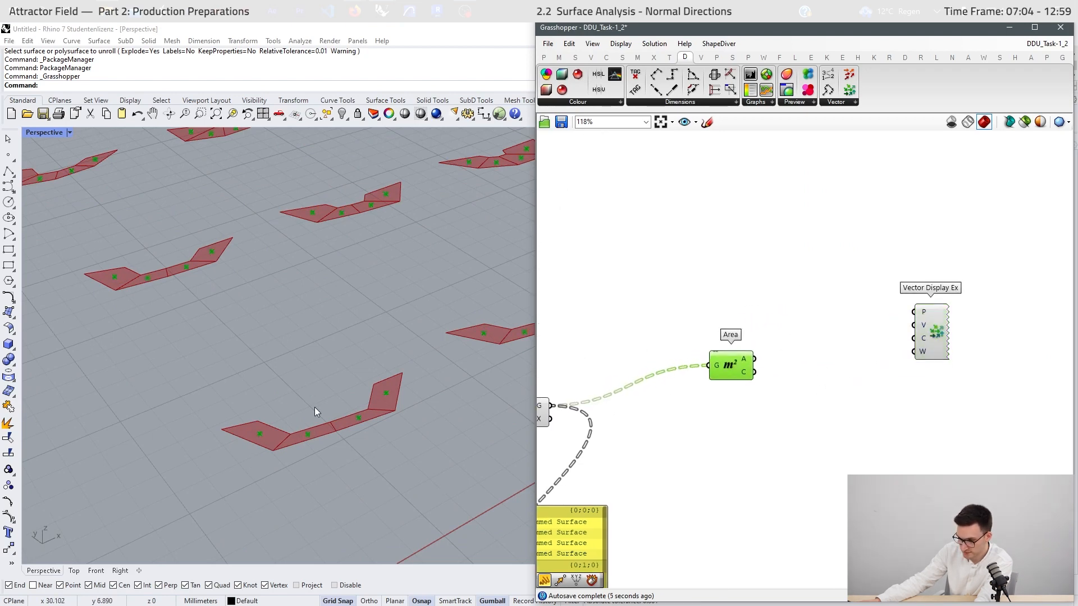
pyautogui.scroll(2, 357, 426)
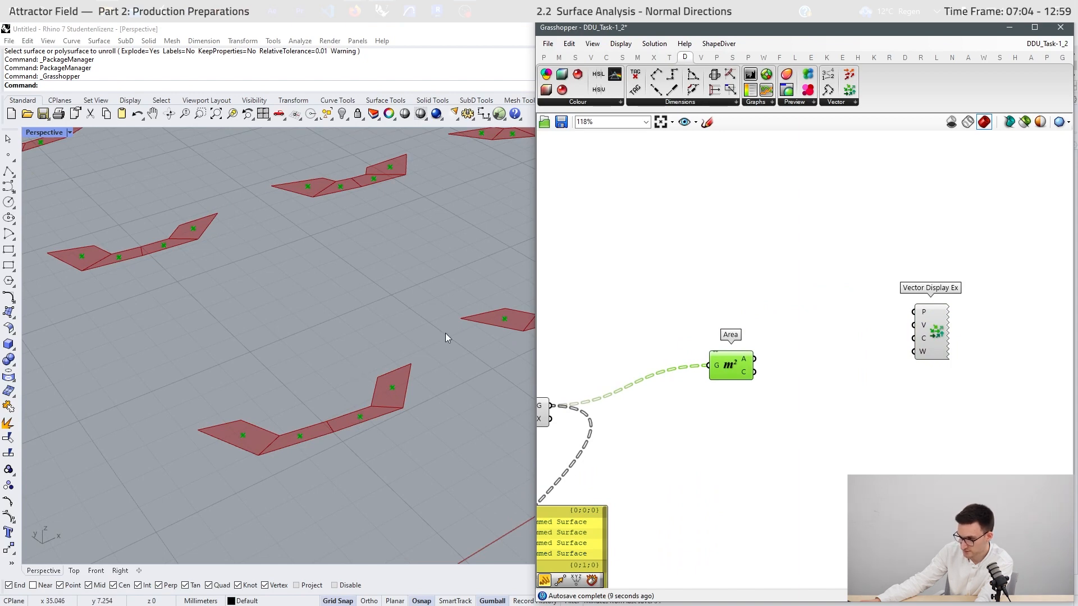
# - Add a Surface Closest Point component between Area and Vector Display Ex
pyautogui.click(621, 58)
pyautogui.click(615, 104)
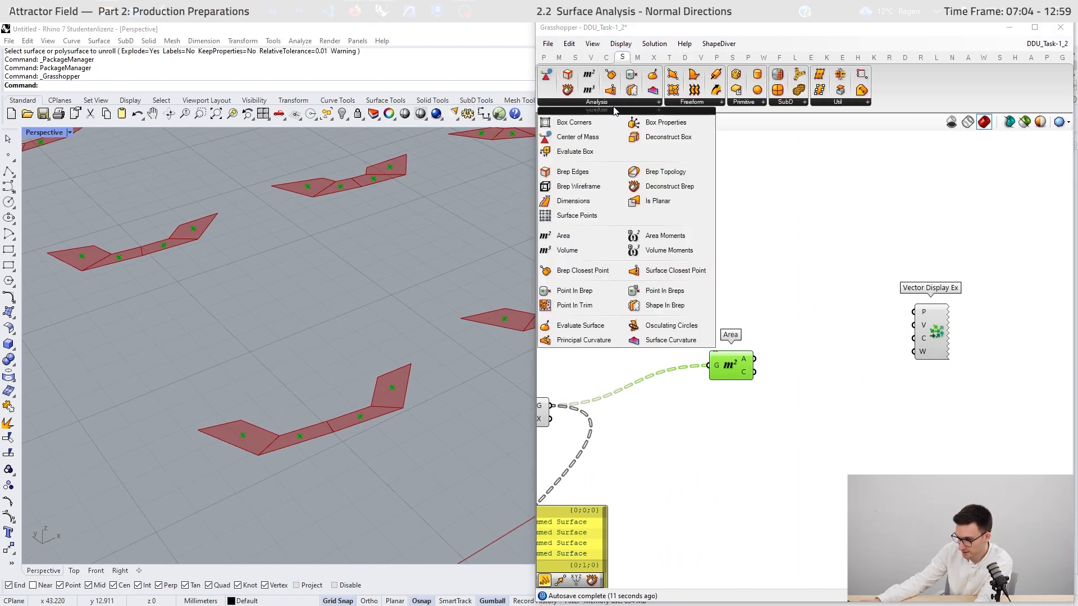
pyautogui.click(658, 271)
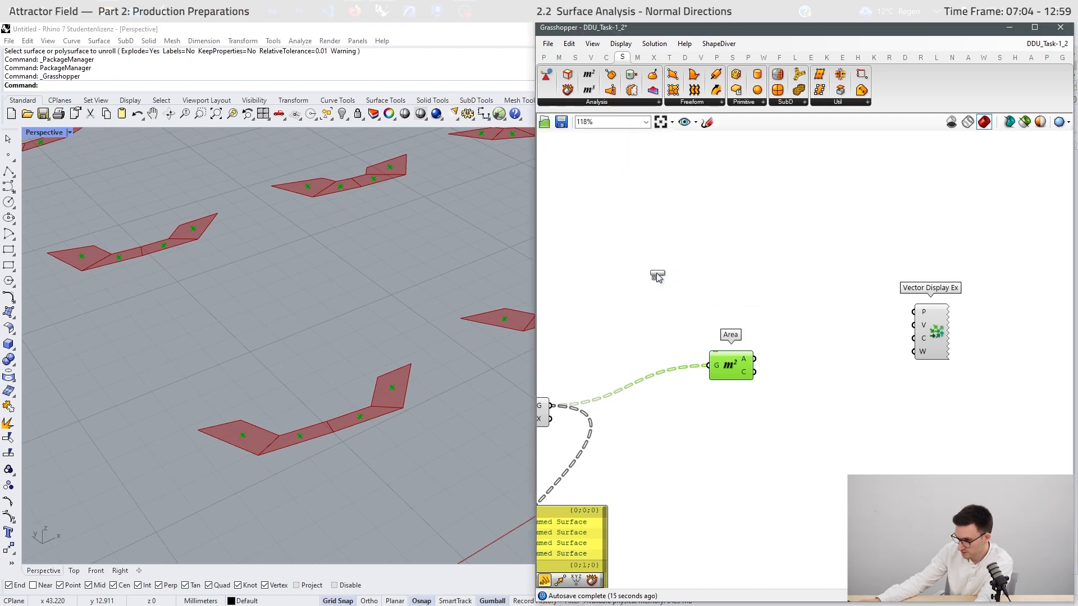
pyautogui.click(823, 403)
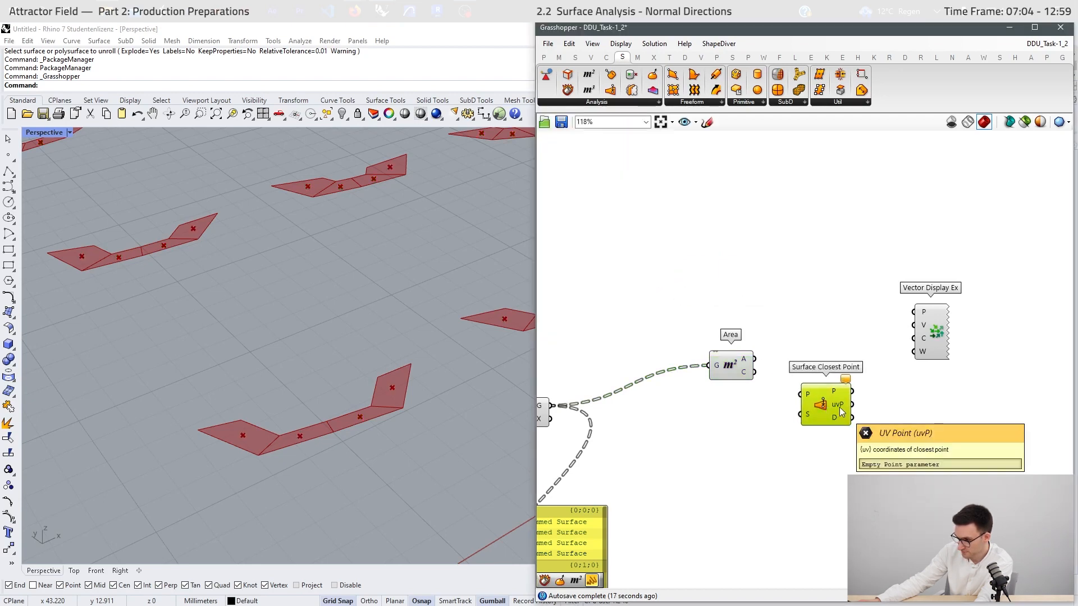
pyautogui.moveTo(866, 413); pyautogui.dragTo(800, 417, button='right')
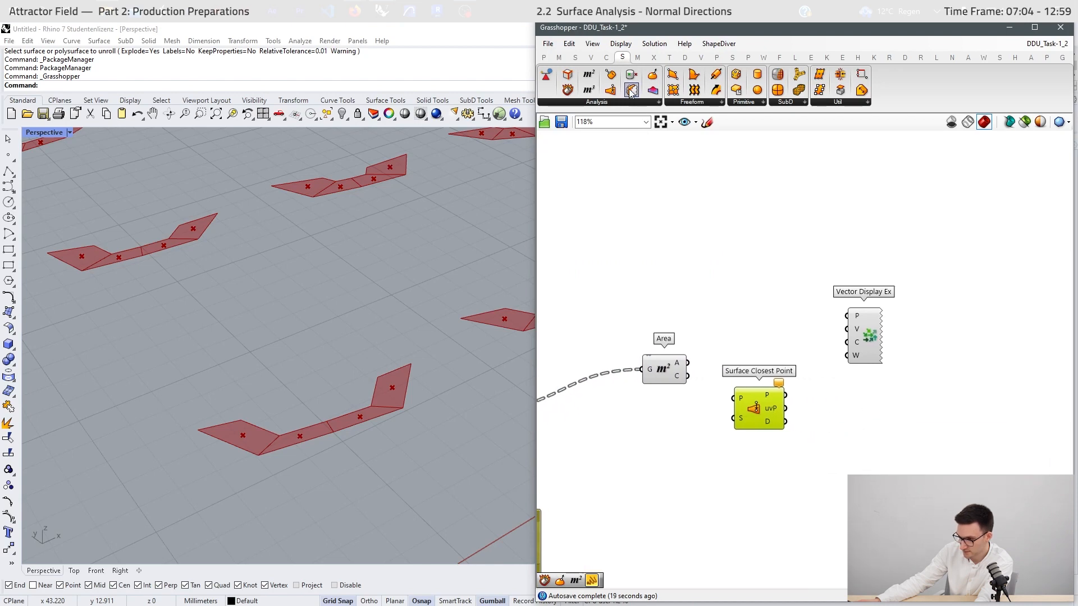
# - Add an Evaluate Surface component next to Surface Closest Point and move Vector Display Ex up to make room
pyautogui.click(622, 101)
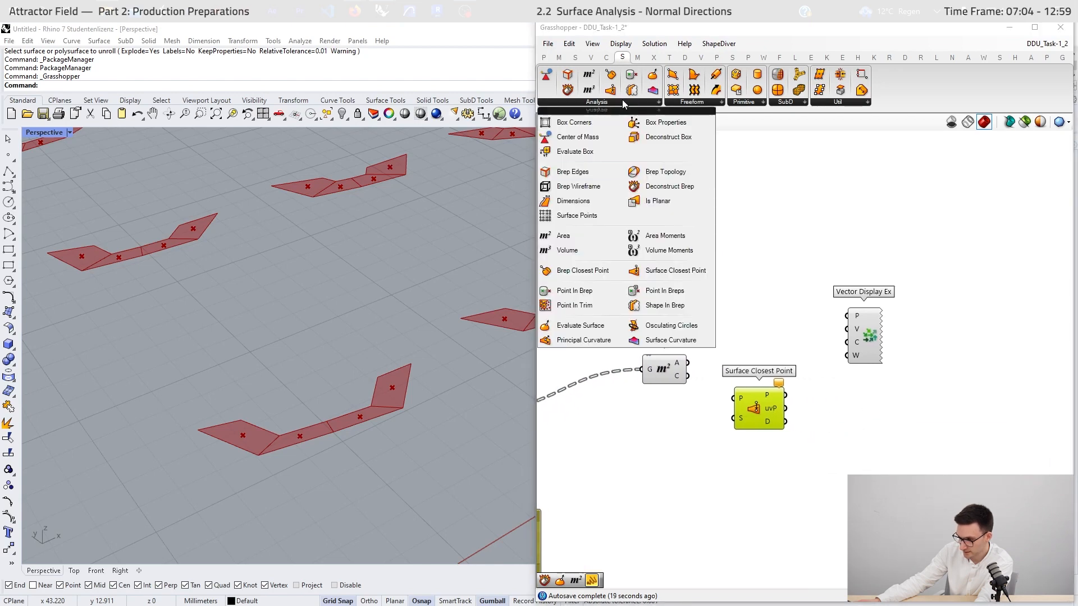
pyautogui.click(599, 333)
pyautogui.click(867, 413)
pyautogui.moveTo(849, 333); pyautogui.dragTo(884, 275)
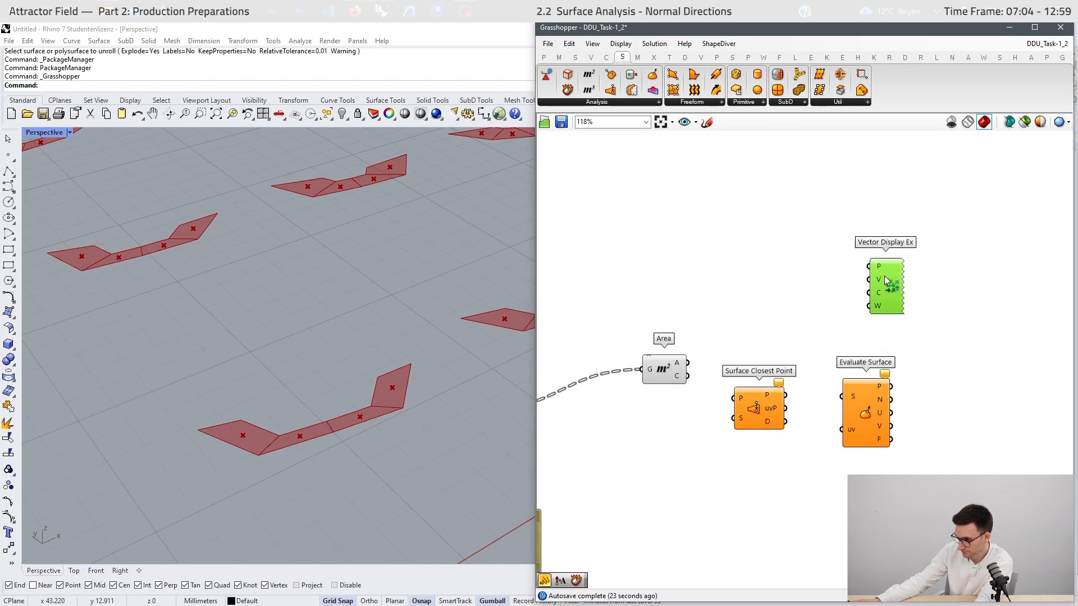
# - Insert a relay before Area, then feed Surface Closest Point with Area's C output as P and the relay as S
pyautogui.moveTo(852, 434); pyautogui.dragTo(807, 408, button='right')
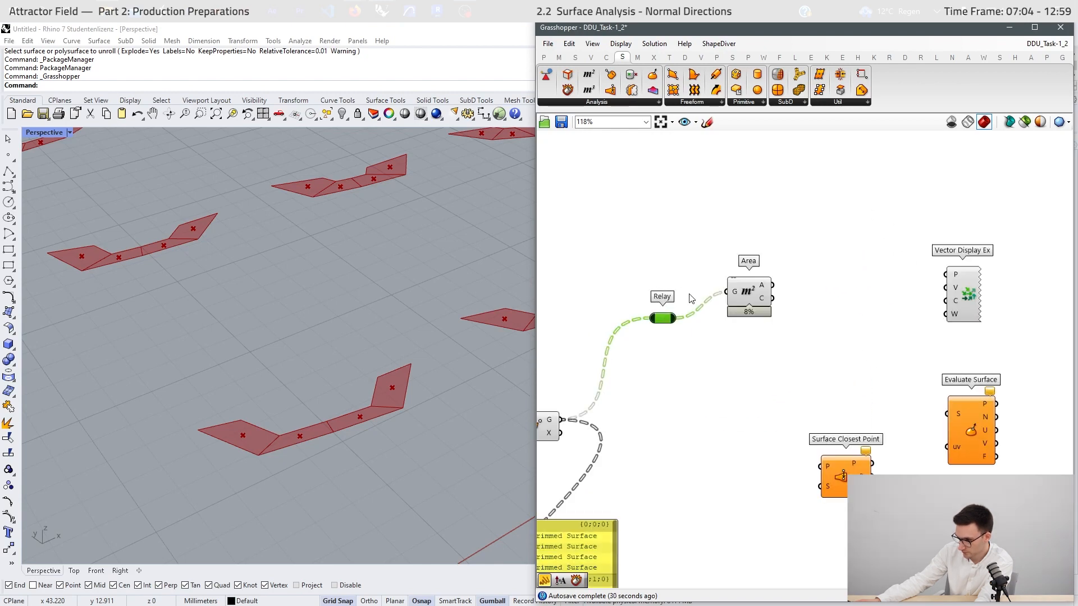
pyautogui.moveTo(705, 390); pyautogui.dragTo(658, 362, button='right')
pyautogui.moveTo(629, 291); pyautogui.dragTo(777, 290)
pyautogui.moveTo(705, 264); pyautogui.dragTo(705, 234)
pyautogui.moveTo(859, 290); pyautogui.dragTo(823, 292, button='right')
pyautogui.moveTo(767, 283)
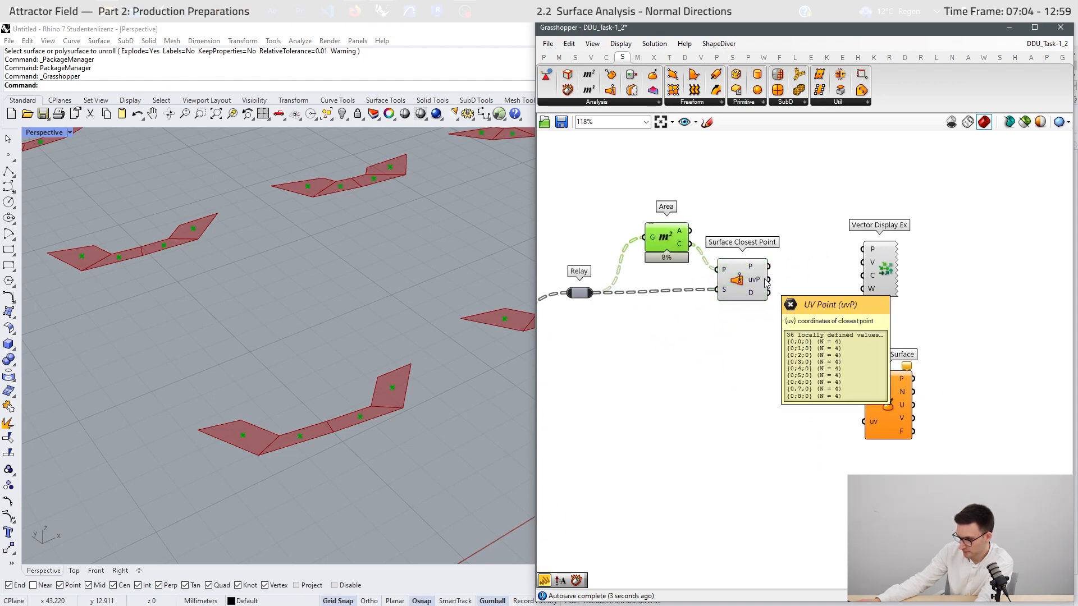
# - Connect the relay to Evaluate Surface's S input and Surface Closest Point's uvP output to its uv input
pyautogui.moveTo(880, 408); pyautogui.dragTo(850, 381)
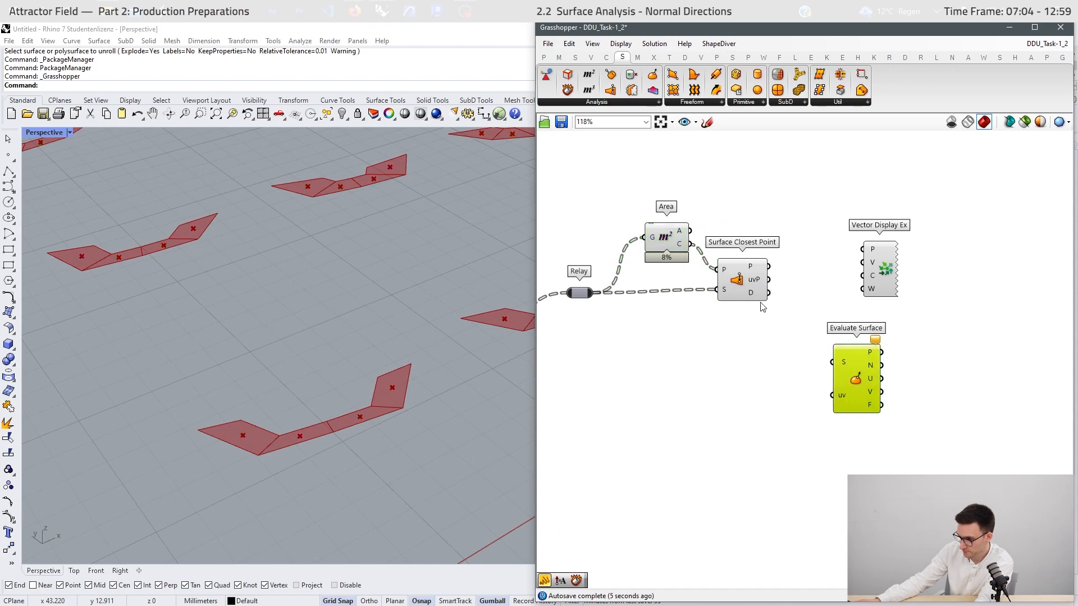
pyautogui.moveTo(769, 281); pyautogui.dragTo(820, 398)
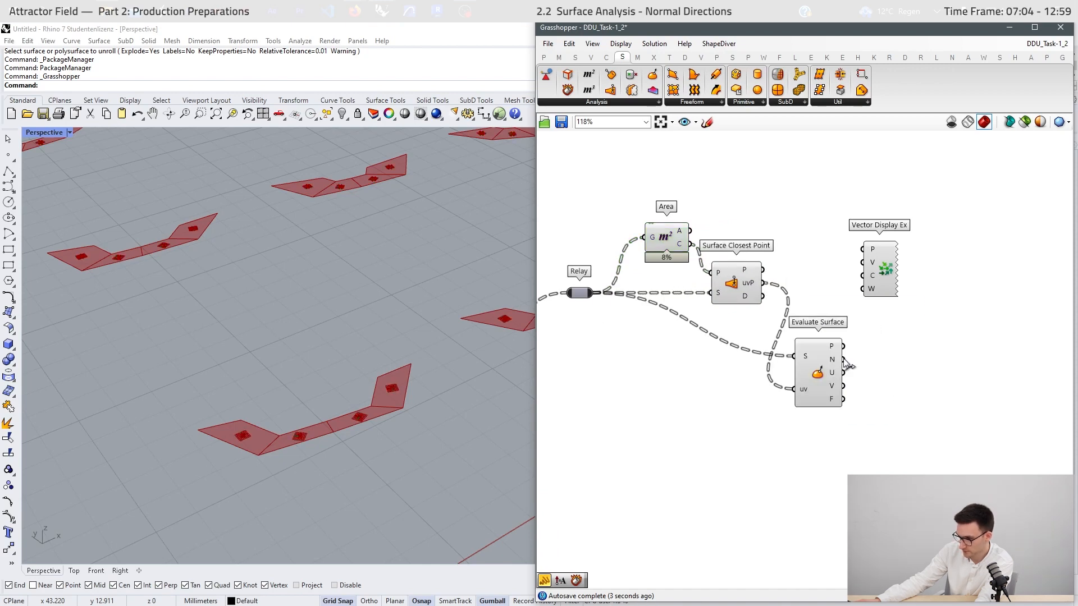
pyautogui.moveTo(835, 365)
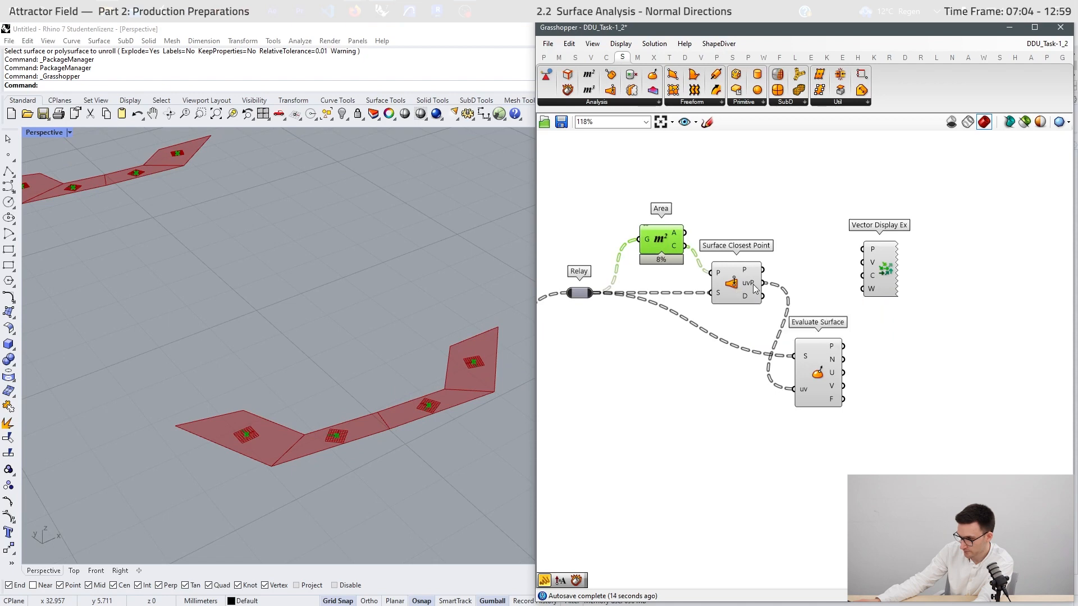
pyautogui.moveTo(755, 289)
# - Connect Evaluate Surface's P and N outputs to Vector Display Ex's P and V inputs and align the display component beside it
pyautogui.scroll(1, 764, 349)
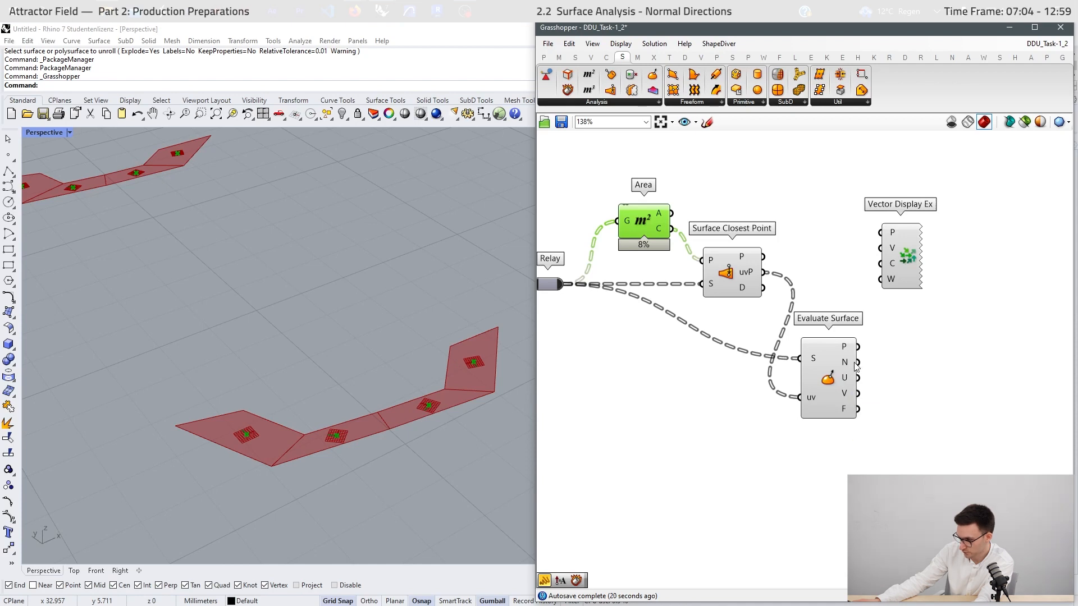
pyautogui.moveTo(856, 366)
pyautogui.moveTo(913, 345); pyautogui.dragTo(823, 336, button='right')
pyautogui.scroll(-1, 823, 336)
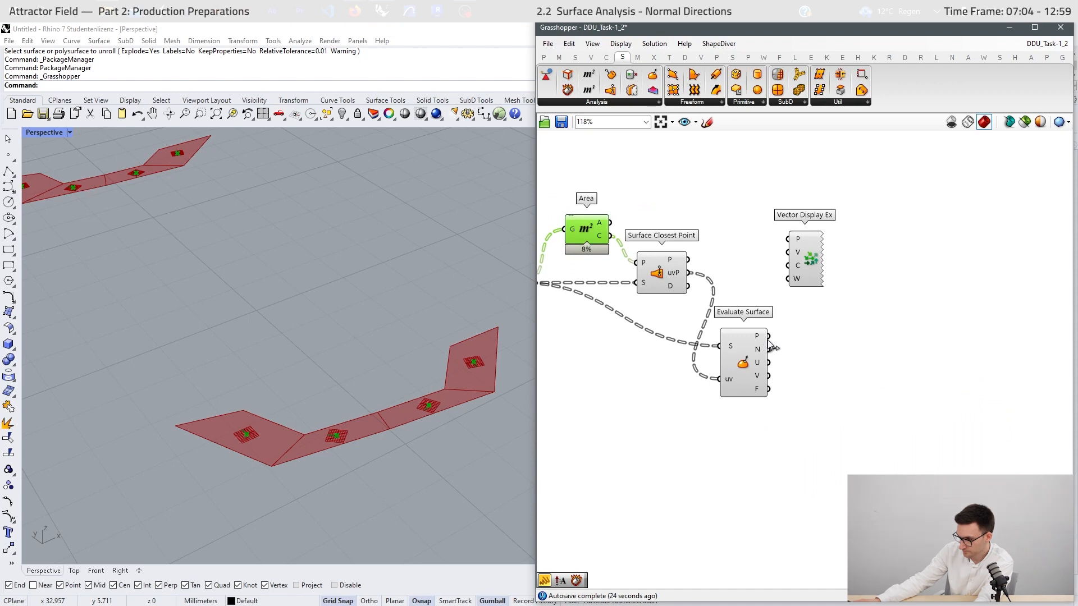
pyautogui.moveTo(768, 335); pyautogui.dragTo(788, 239)
pyautogui.moveTo(804, 250); pyautogui.dragTo(868, 359)
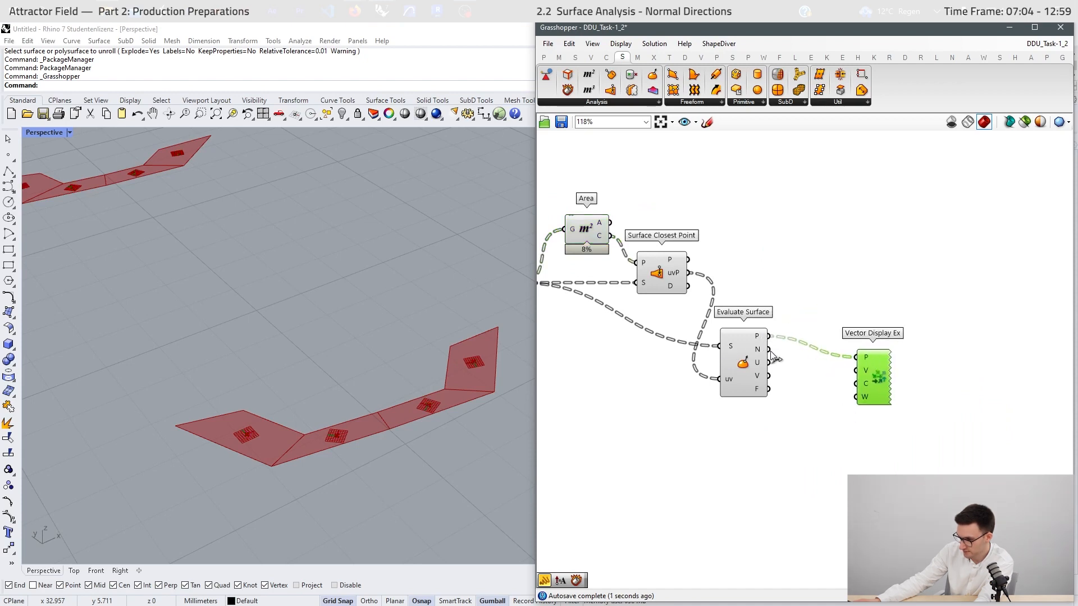
pyautogui.moveTo(772, 358); pyautogui.dragTo(872, 356)
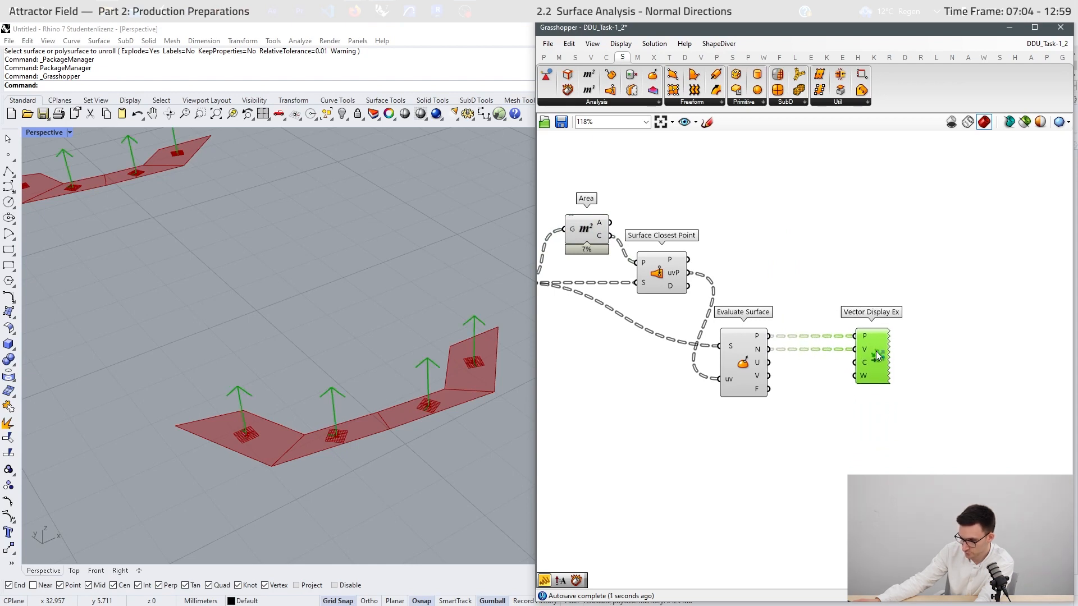
pyautogui.scroll(-3, 333, 444)
pyautogui.scroll(-2, 348, 454)
pyautogui.moveTo(365, 467); pyautogui.dragTo(380, 413, button='right')
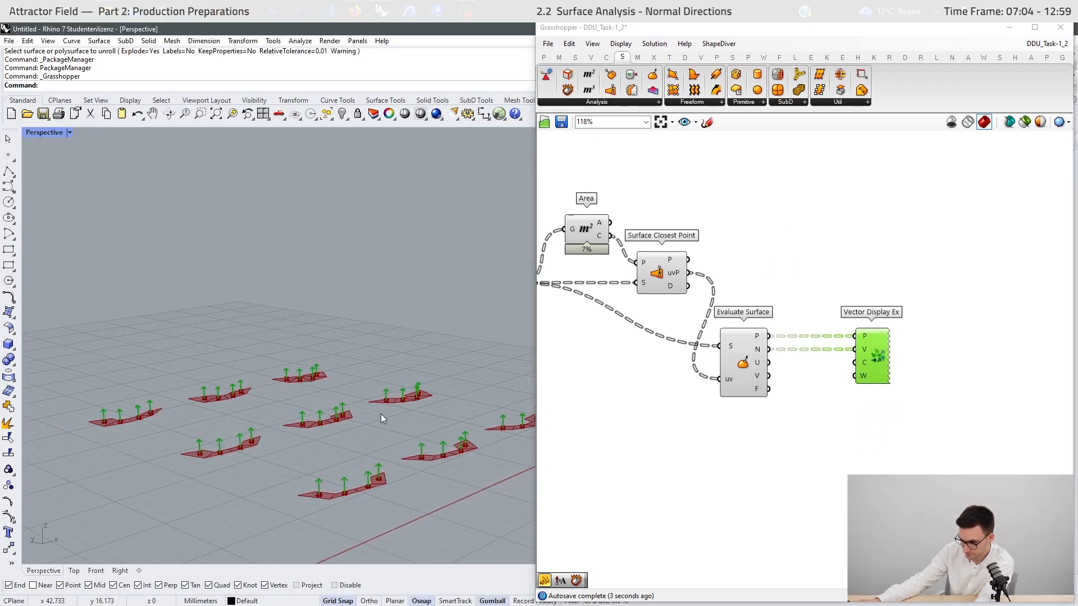
# - Insert an Amplitude component between Evaluate Surface's N output and Vector Display Ex's V input
pyautogui.doubleClick(900, 392)
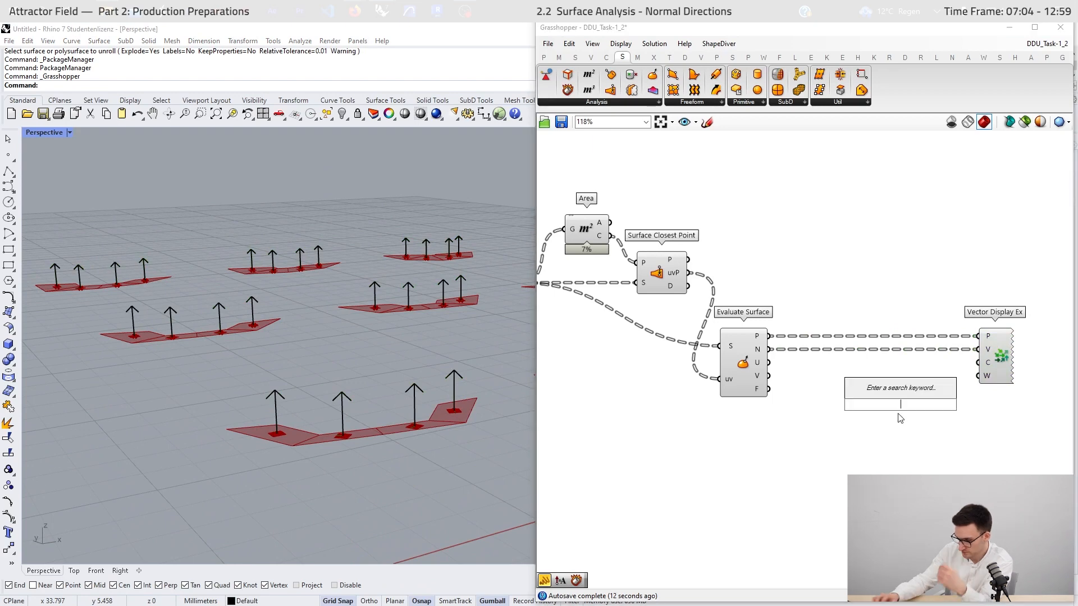
pyautogui.write('vector am')
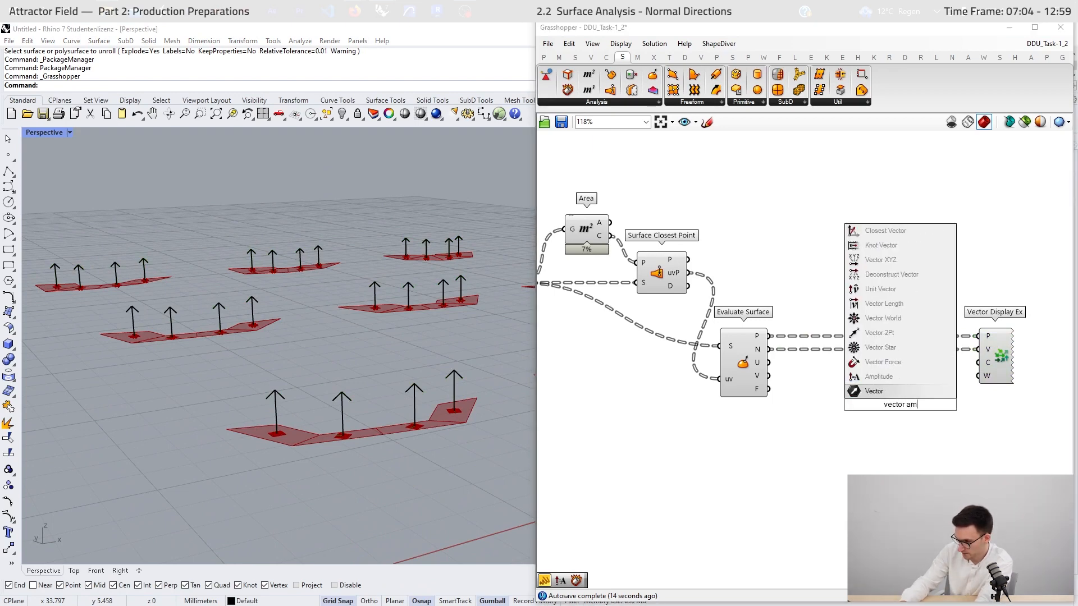
pyautogui.click(881, 379)
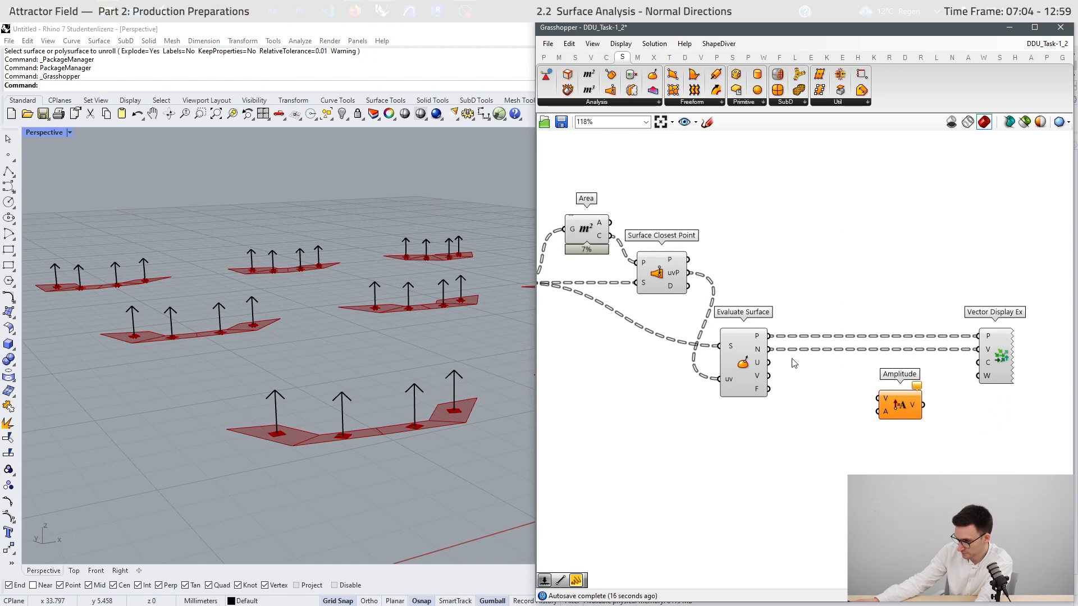
pyautogui.moveTo(769, 349); pyautogui.dragTo(977, 349)
# - Add a number slider set to 0.98 as Amplitude's A input and arrange it just below the Amplitude component
pyautogui.doubleClick(817, 486)
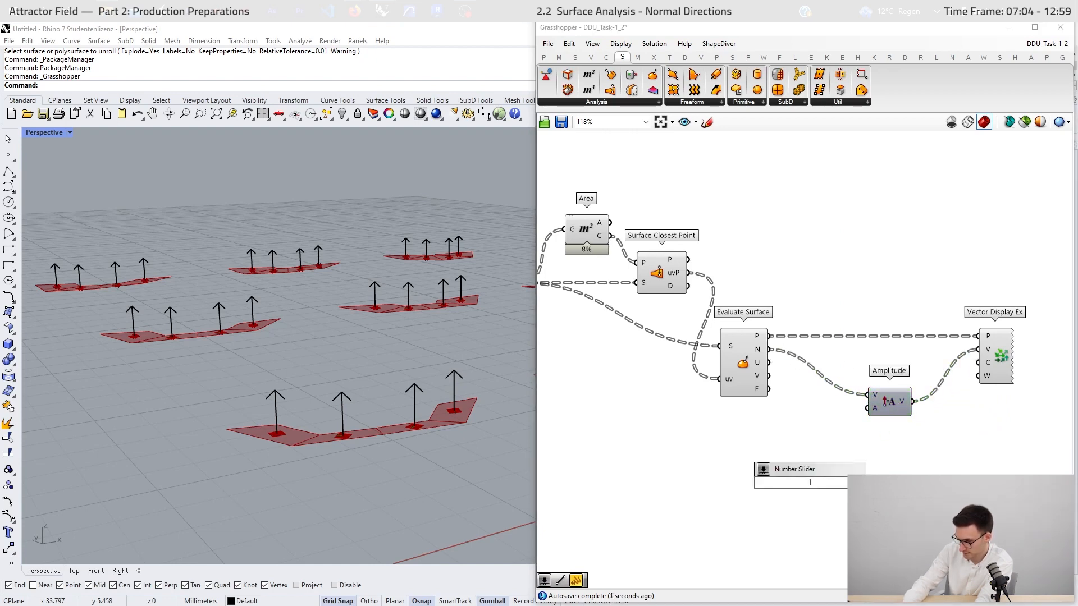
pyautogui.moveTo(815, 484); pyautogui.dragTo(811, 484)
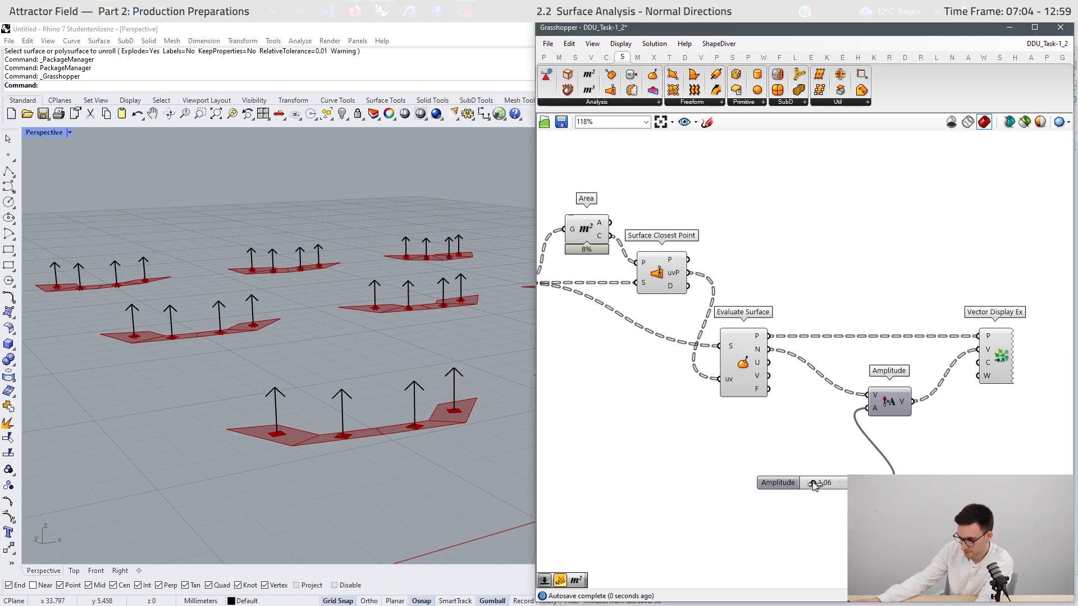
pyautogui.moveTo(873, 481); pyautogui.dragTo(925, 440)
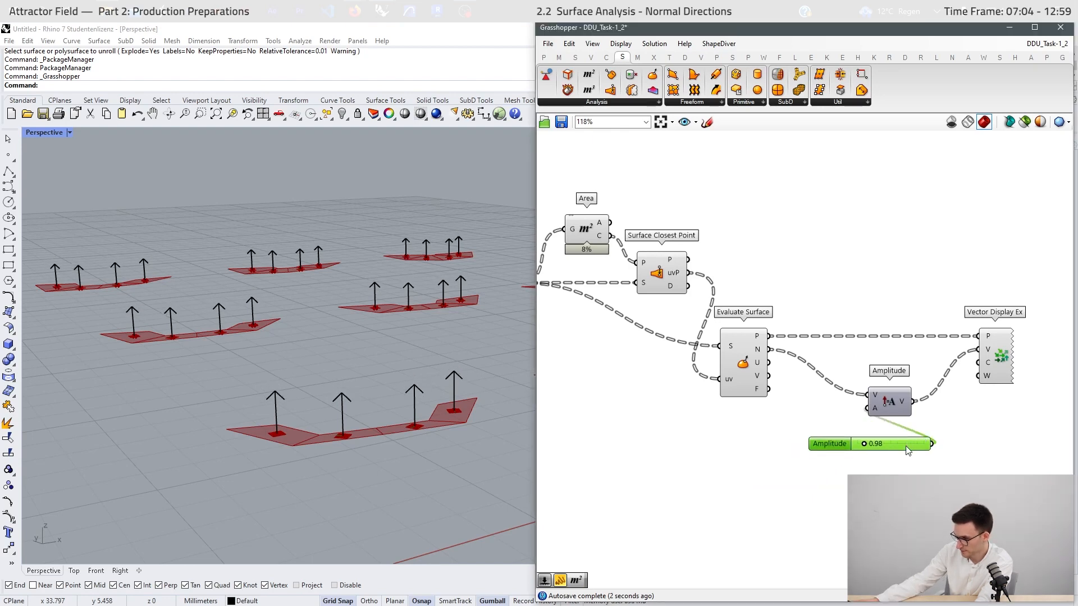
pyautogui.moveTo(884, 409); pyautogui.dragTo(897, 381)
# - Add a Colour Swatch and connect it to Vector Display Ex's C input
pyautogui.doubleClick(888, 486)
pyautogui.write('col')
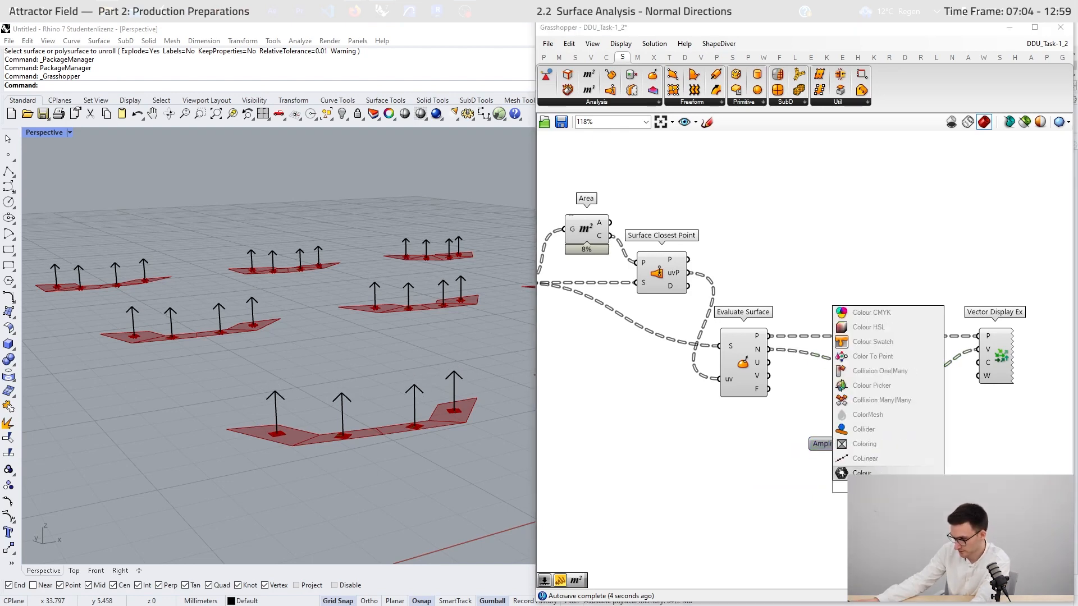
pyautogui.click(876, 344)
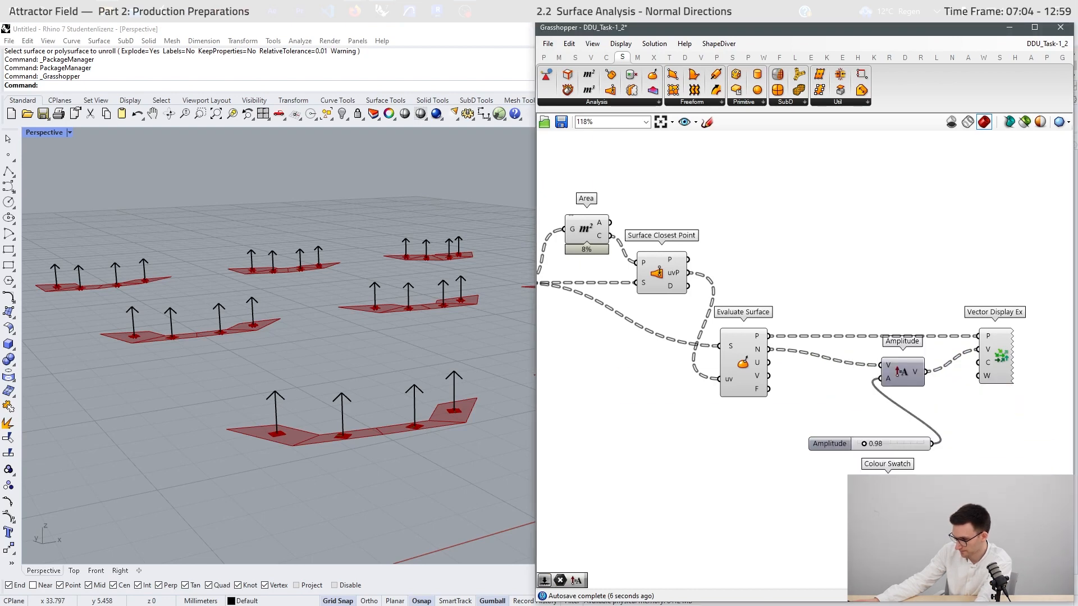
pyautogui.scroll(-2, 977, 287)
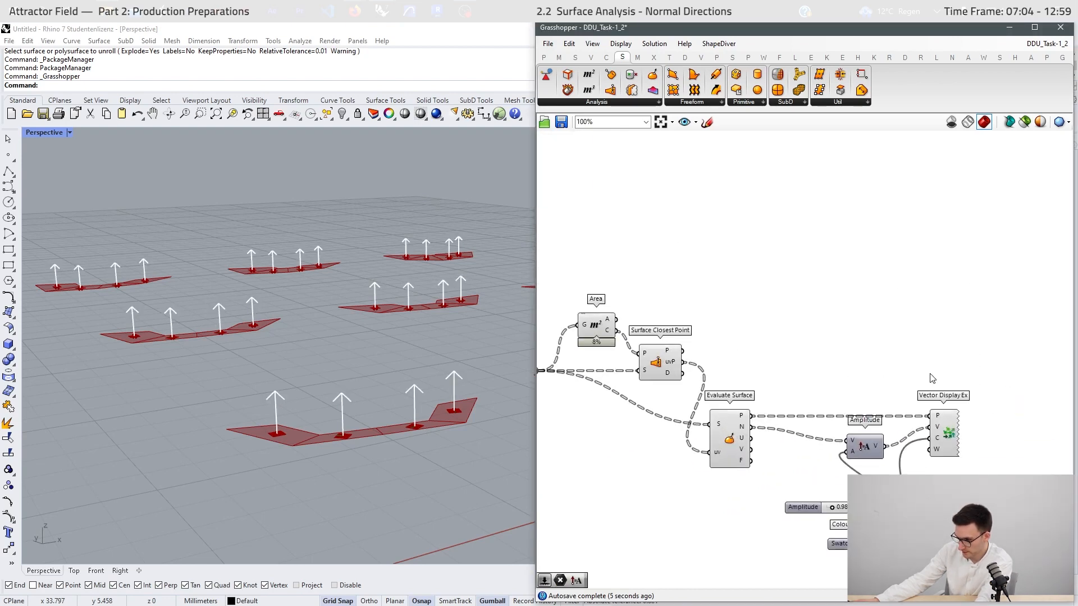
# - Select all components from the Relay through Vector Display Ex, including slider and swatch, and move them together to free canvas space
pyautogui.scroll(-1, 930, 379)
pyautogui.moveTo(974, 279); pyautogui.dragTo(573, 529)
pyautogui.moveTo(758, 429); pyautogui.dragTo(834, 303)
pyautogui.scroll(-5, 204, 416)
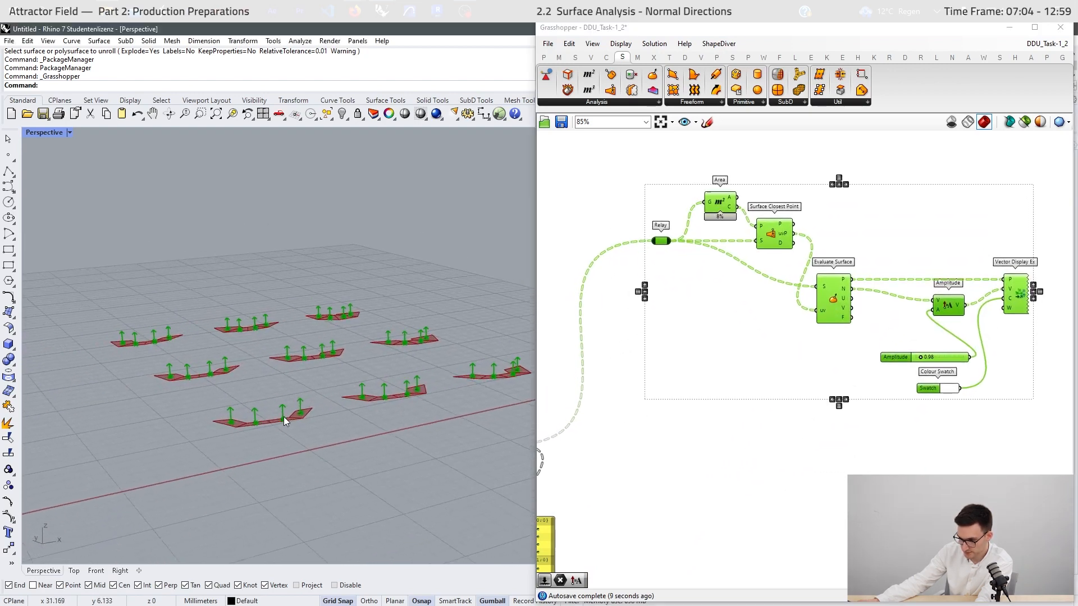
pyautogui.scroll(-3, 263, 392)
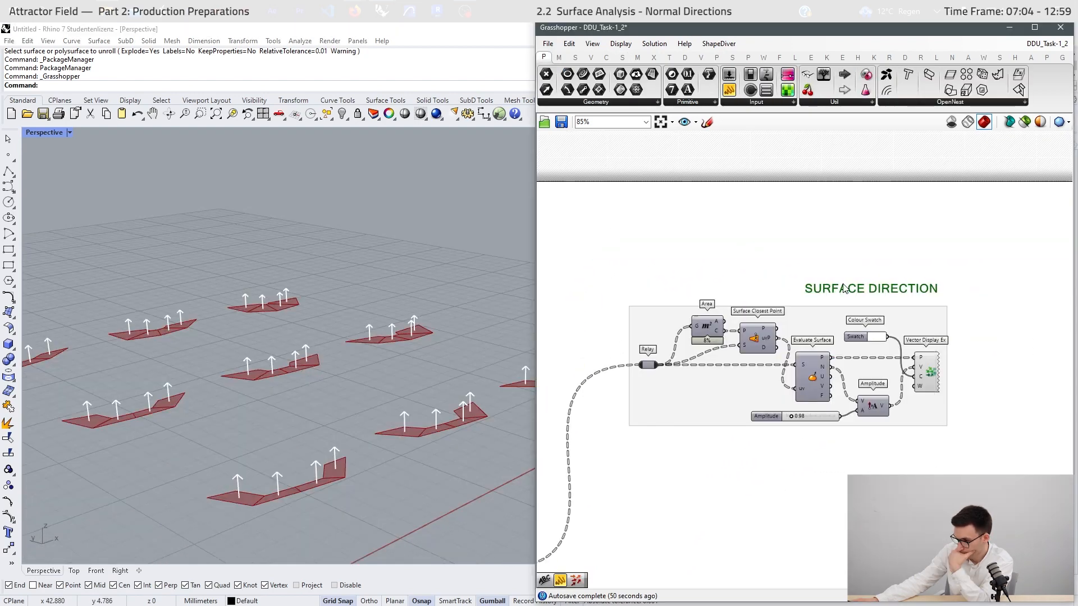
# - Add the SURFACE DIRECTION title to the normal-display components' group and place it in the group's upper-right corner
pyautogui.rightClick(821, 322)
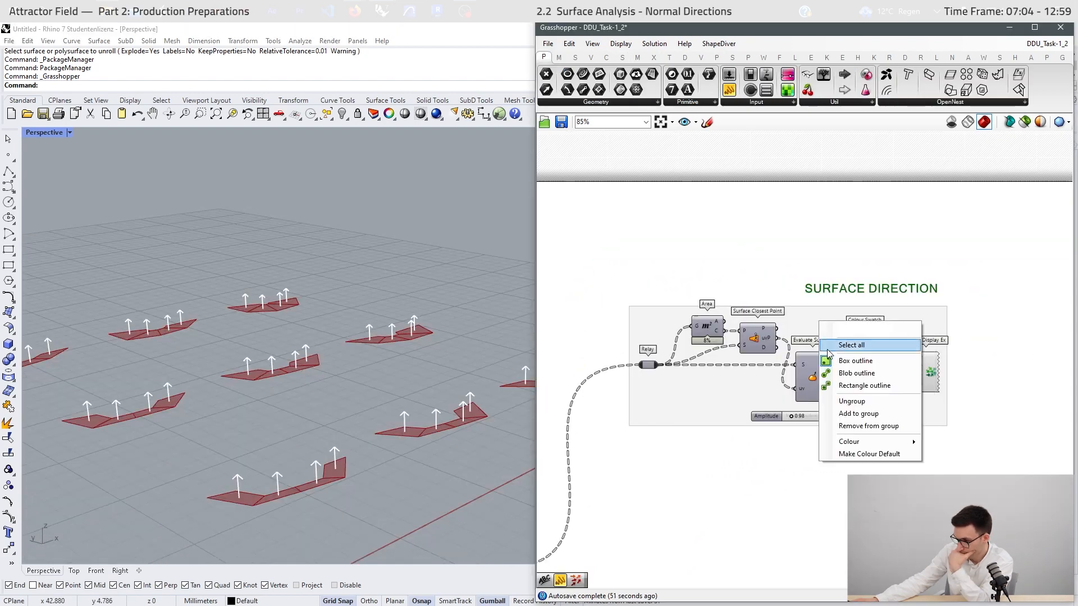
pyautogui.click(868, 418)
pyautogui.scroll(1, 791, 371)
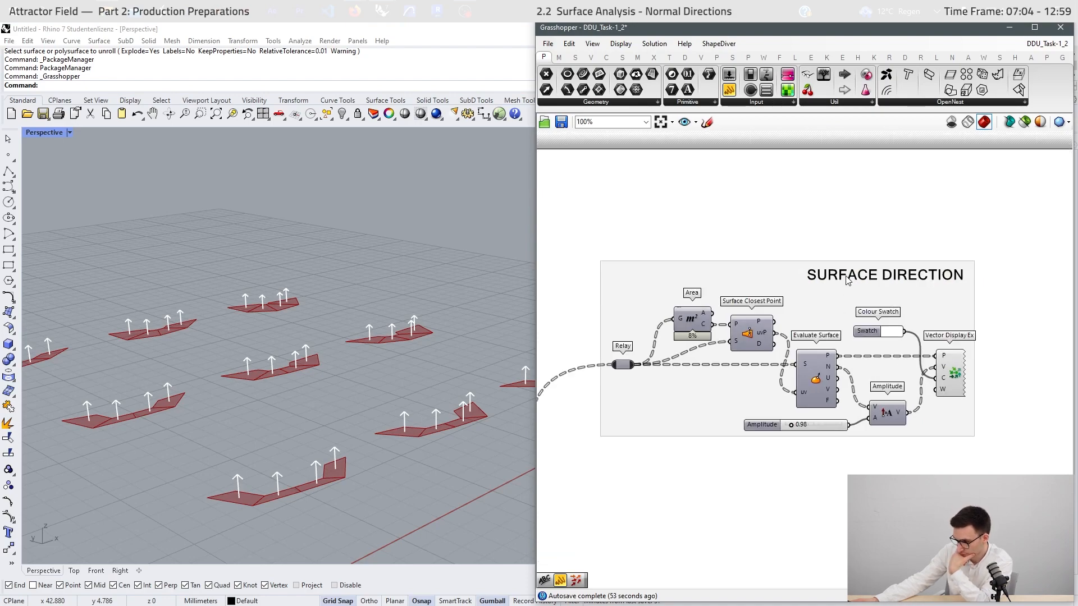
pyautogui.moveTo(846, 277); pyautogui.dragTo(845, 281)
# - Examine the original lofted modules in the model and the Loft component that generates them
pyautogui.scroll(-8, 335, 349)
pyautogui.scroll(5, 316, 376)
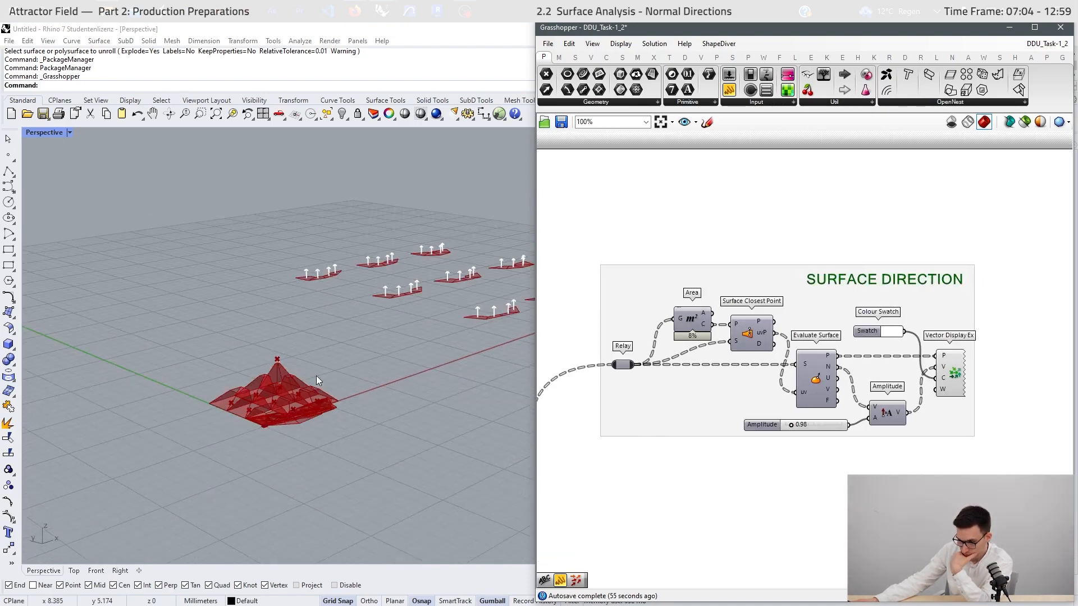
pyautogui.scroll(3, 292, 435)
pyautogui.scroll(-5, 220, 424)
pyautogui.moveTo(220, 425)
pyautogui.mouseDown(button='right')
pyautogui.moveTo(240, 443)
pyautogui.moveTo(238, 421)
pyautogui.mouseUp(button='right')
pyautogui.scroll(-7, 1025, 262)
pyautogui.scroll(5, 813, 371)
pyautogui.moveTo(753, 317); pyautogui.dragTo(1075, 417, button='right')
pyautogui.moveTo(709, 181); pyautogui.dragTo(612, 302)
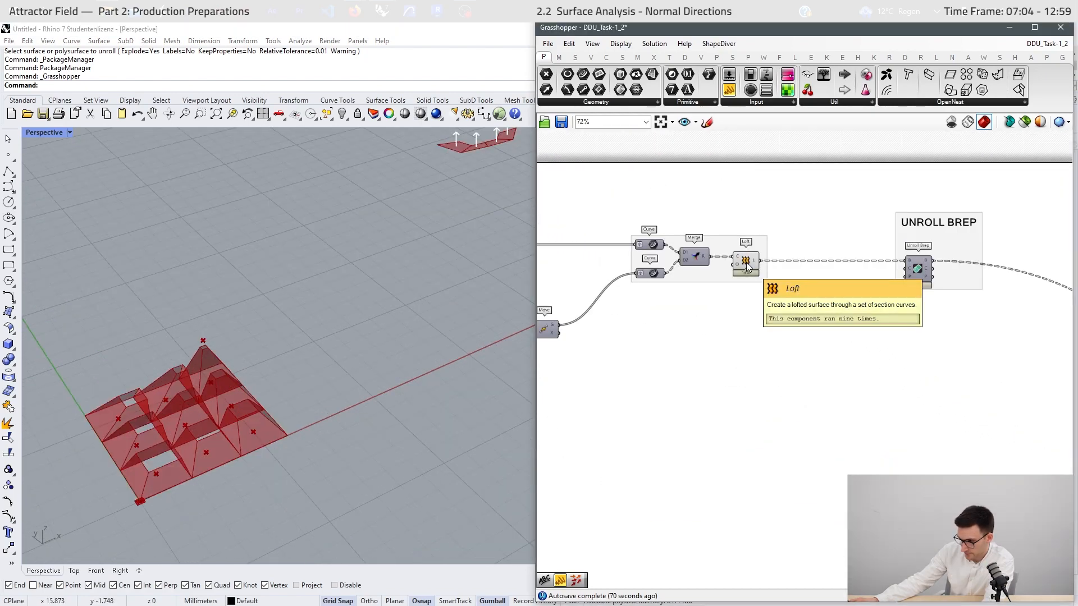
pyautogui.click(746, 264)
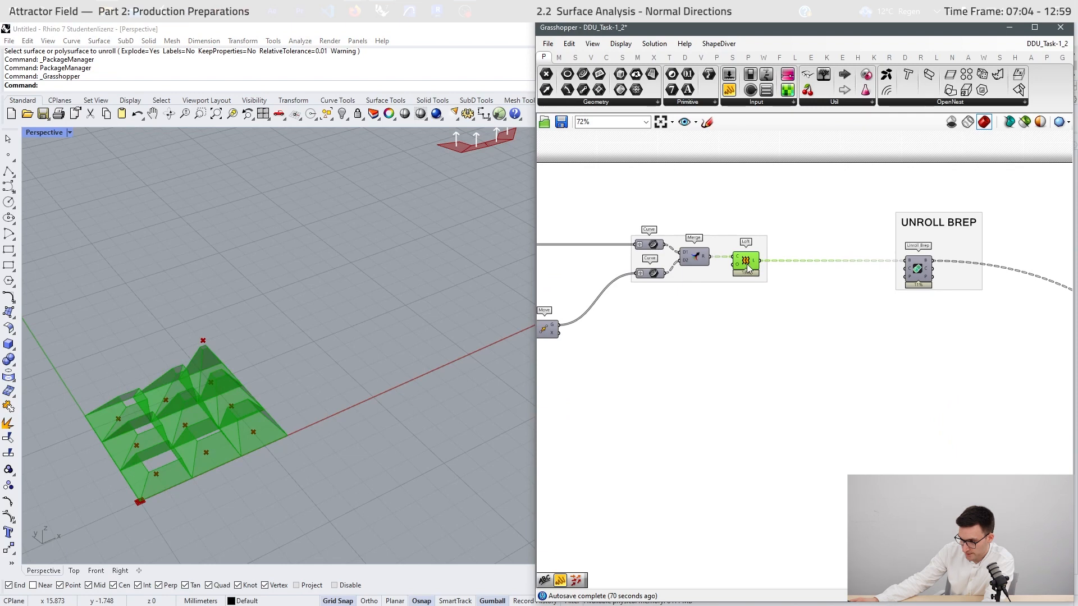
pyautogui.scroll(-5, 706, 329)
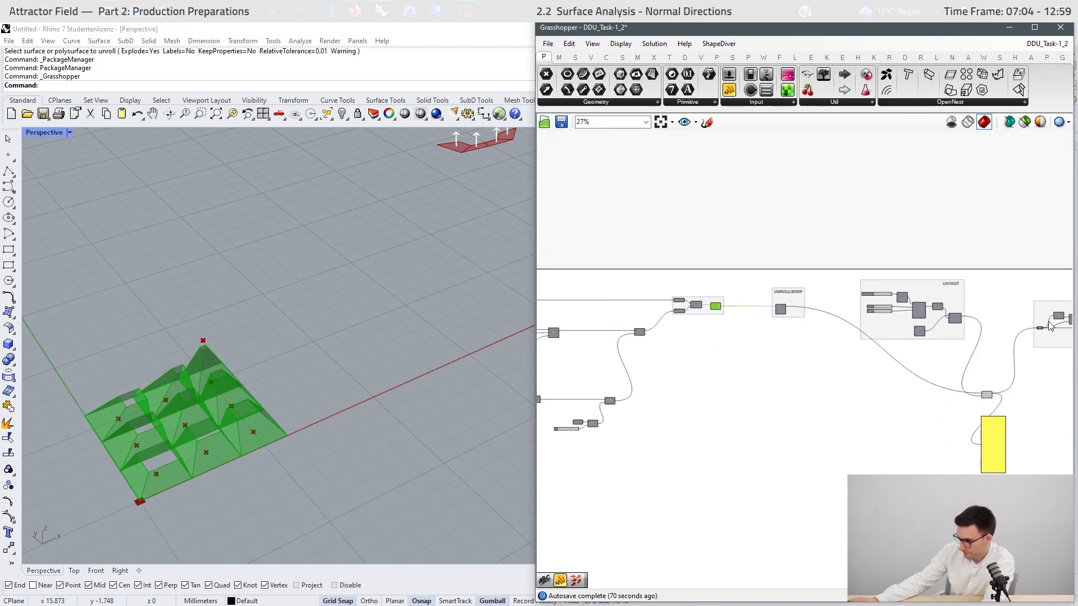
# - Duplicate the red SURFACE DIRECTION group and place the copy in the free space beneath the Unroll Brep group
pyautogui.moveTo(1047, 323); pyautogui.dragTo(878, 313, button='right')
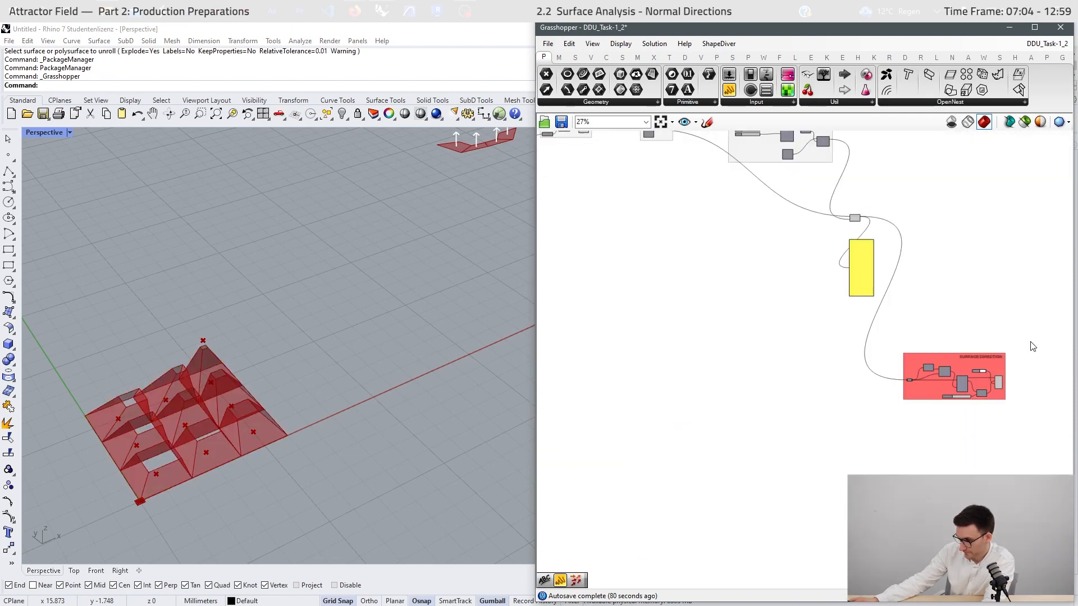
pyautogui.moveTo(1032, 346); pyautogui.dragTo(782, 485)
pyautogui.scroll(4, 992, 373)
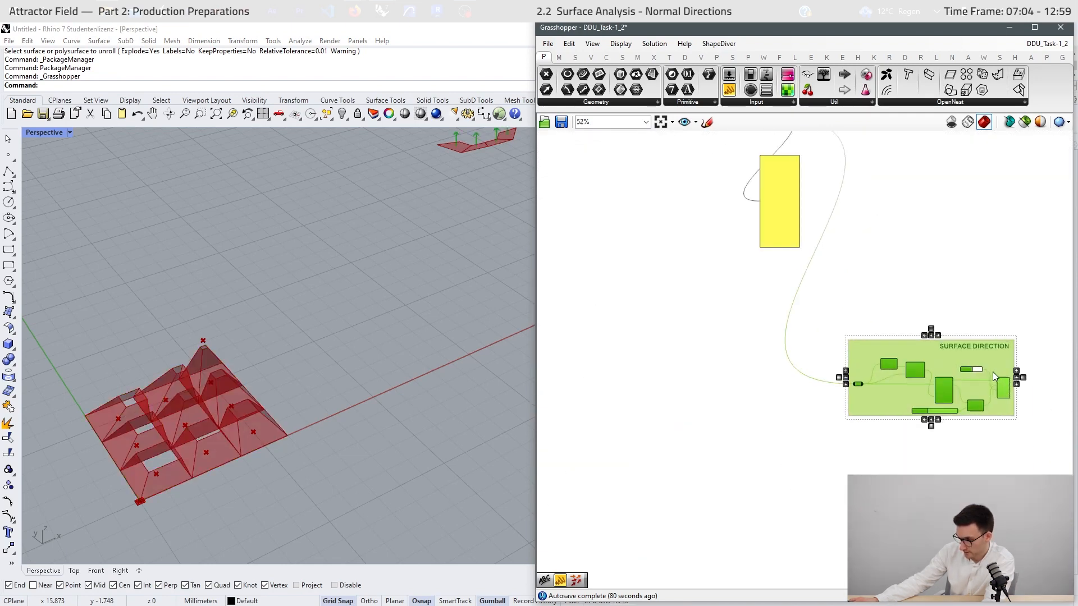
pyautogui.scroll(-5, 995, 376)
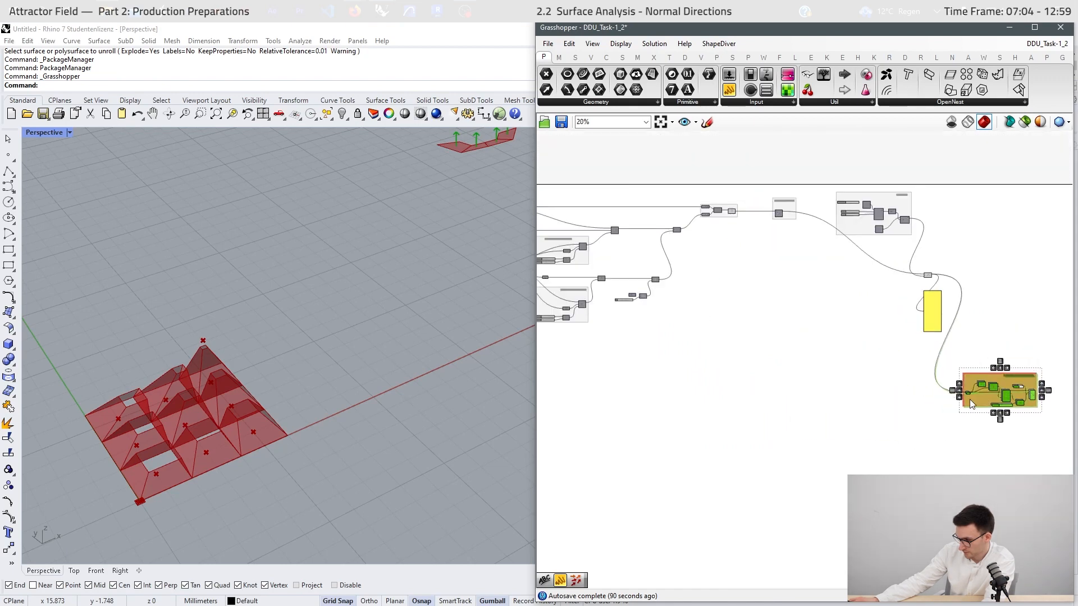
pyautogui.keyDown('alt'); pyautogui.moveTo(968, 399); pyautogui.dragTo(756, 422); pyautogui.keyUp('alt')
pyautogui.click(761, 312)
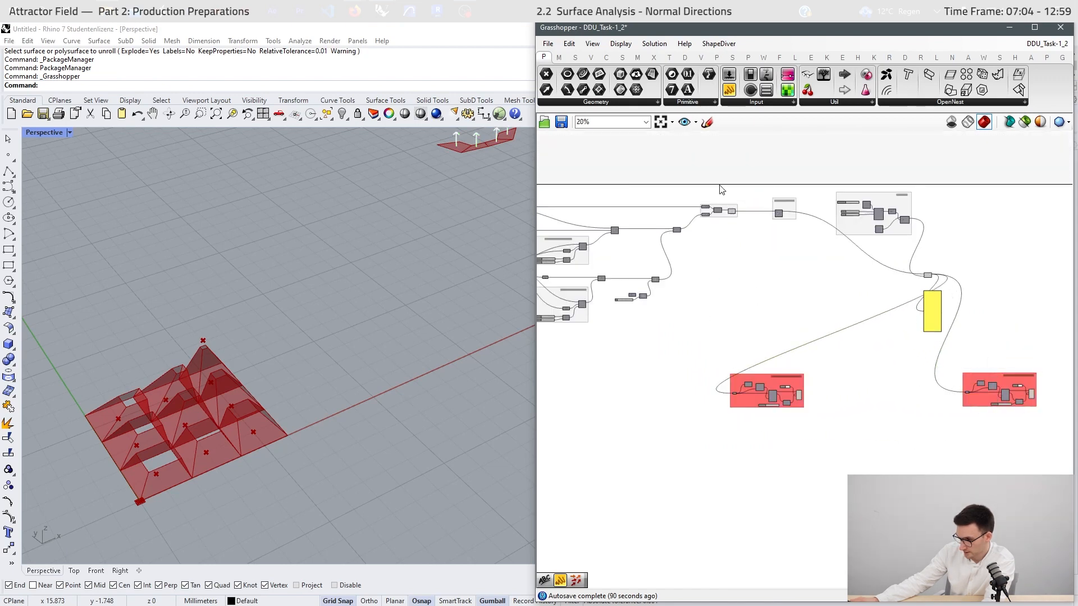
# - Attach a Panel to Loft's L output and compare its data structure with the Panel on Move's G output
pyautogui.scroll(6, 724, 191)
pyautogui.moveTo(726, 92); pyautogui.dragTo(771, 374)
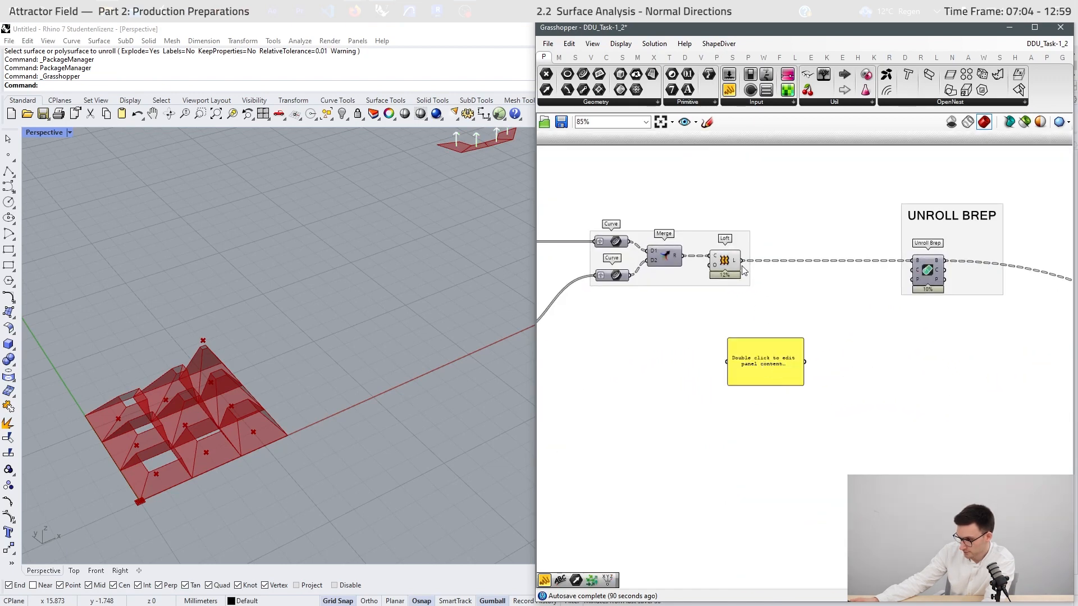
pyautogui.moveTo(742, 261); pyautogui.dragTo(763, 470)
pyautogui.scroll(3, 763, 362)
pyautogui.scroll(-12, 635, 329)
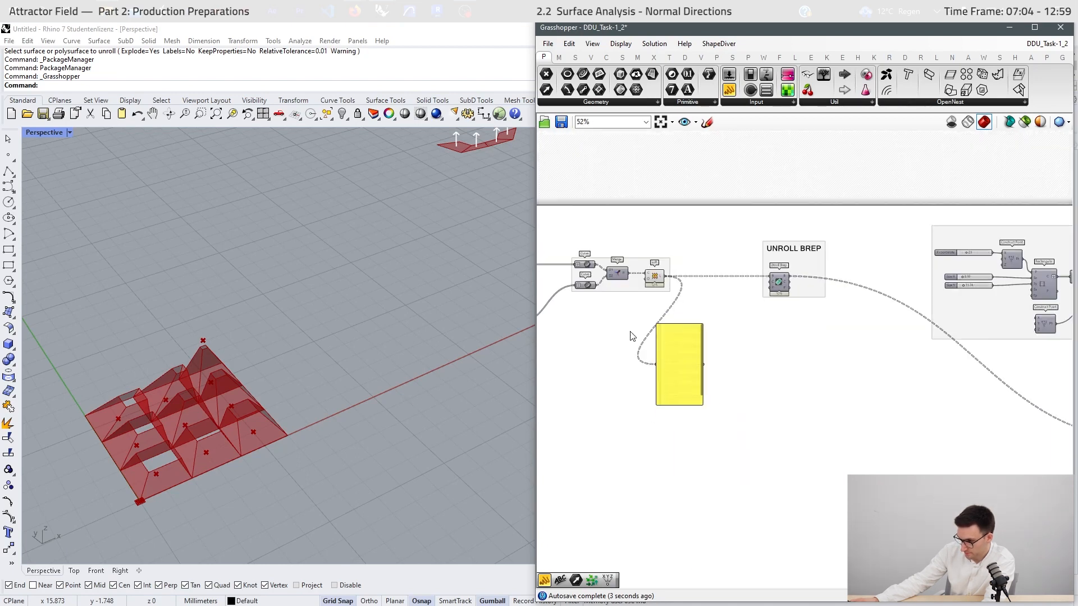
pyautogui.scroll(11, 859, 401)
pyautogui.moveTo(781, 447); pyautogui.dragTo(784, 387, button='right')
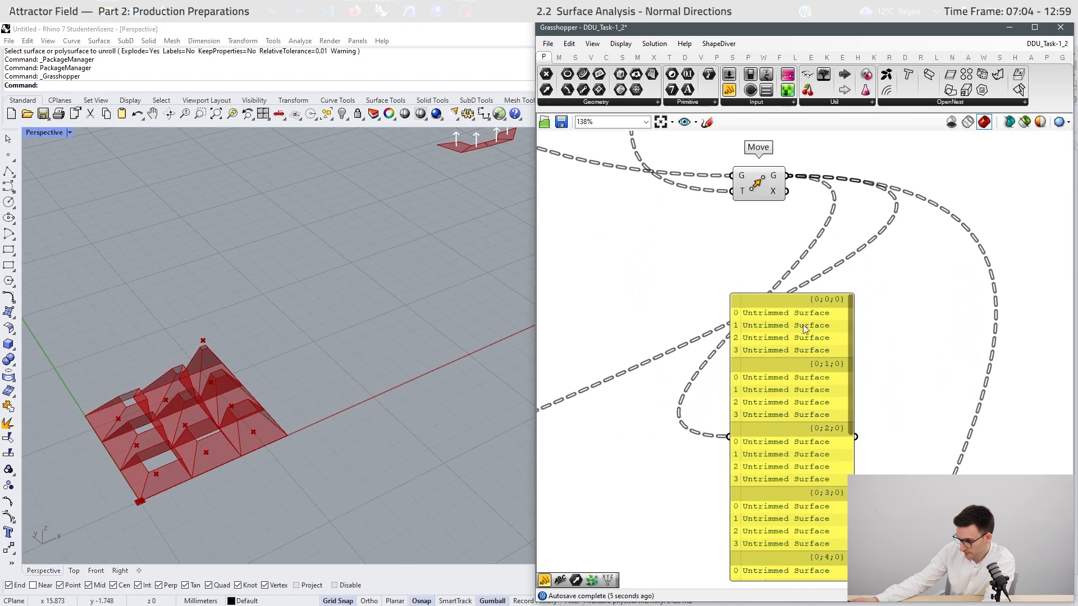
pyautogui.scroll(-8, 802, 324)
pyautogui.scroll(8, 743, 283)
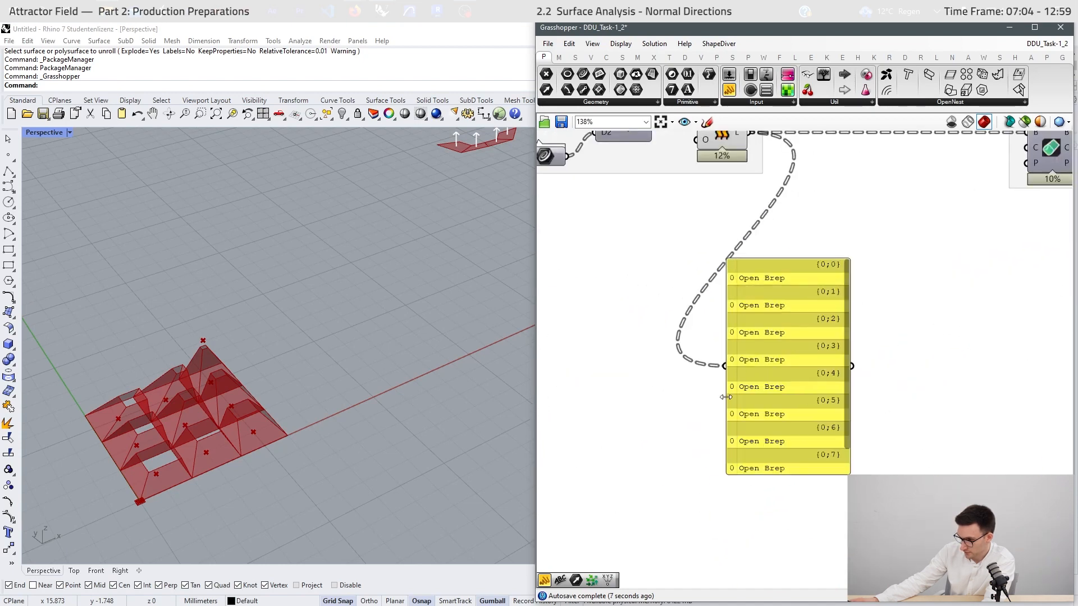
# - Add a Deconstruct Brep component below Loft and connect Loft's L output to its B input
pyautogui.doubleClick(670, 431)
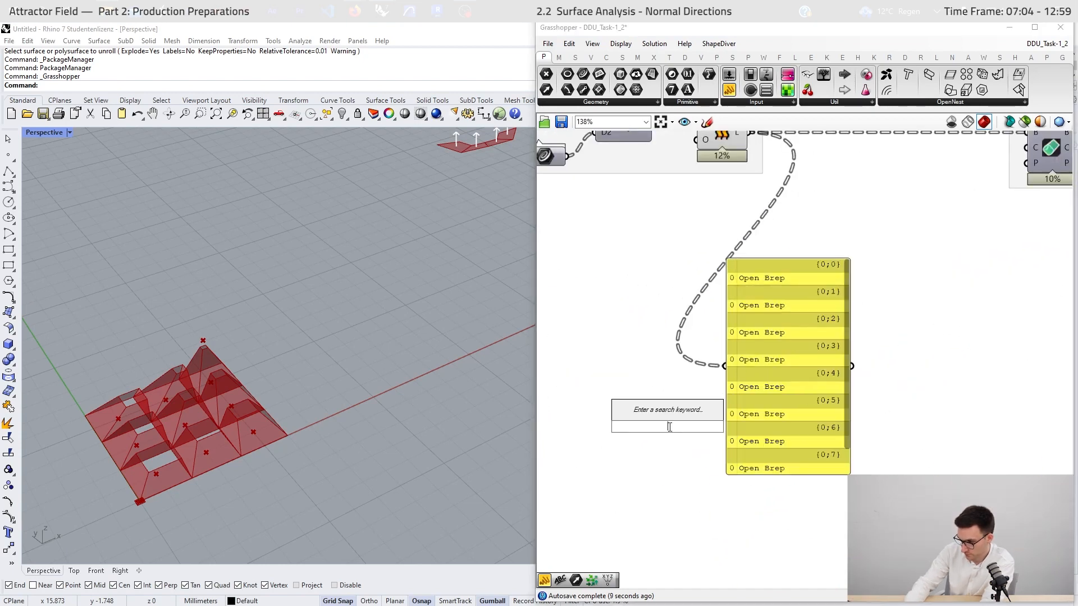
pyautogui.write('decons')
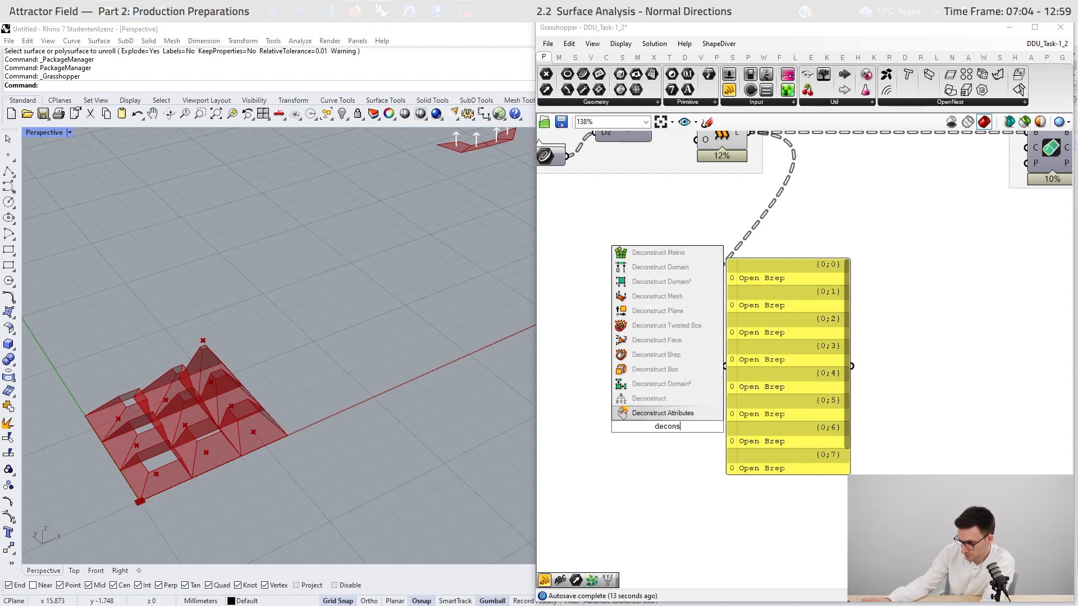
pyautogui.click(675, 361)
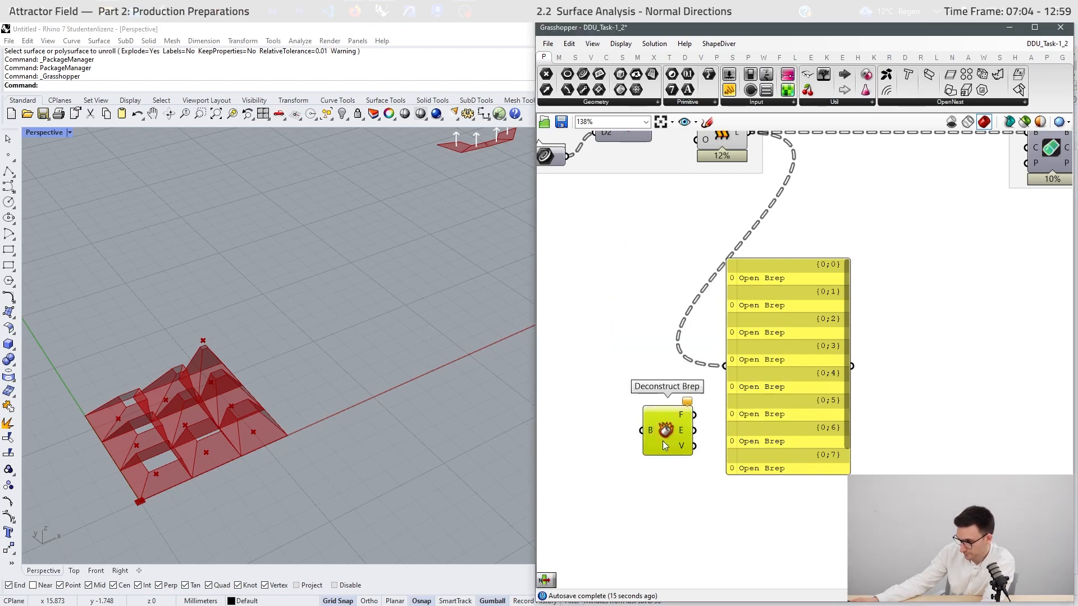
pyautogui.moveTo(760, 152); pyautogui.dragTo(772, 196, button='right')
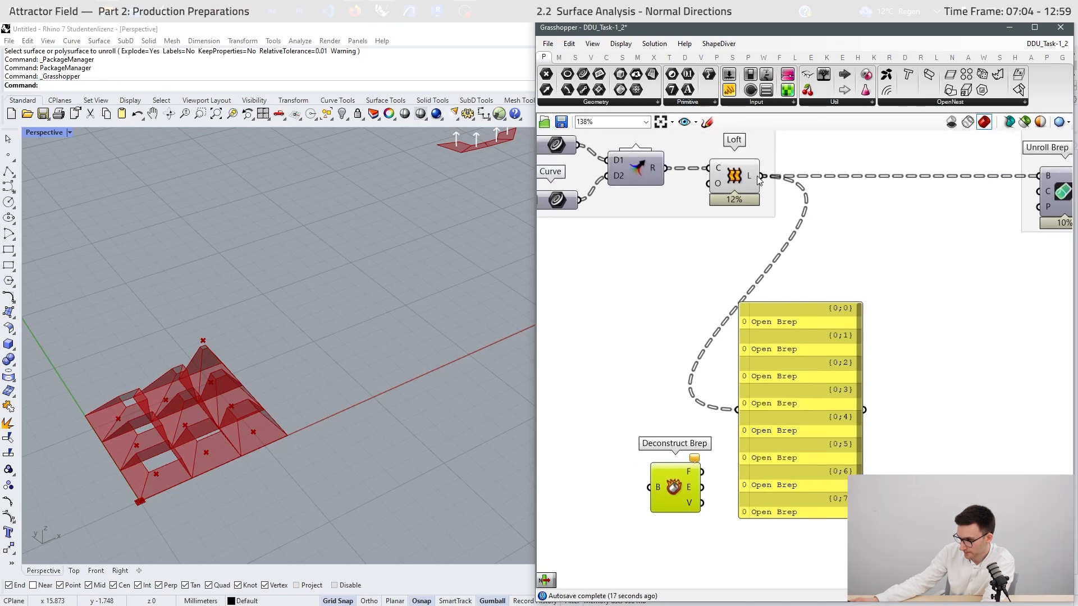
pyautogui.moveTo(759, 179); pyautogui.dragTo(650, 487)
# - Connect Deconstruct Brep's F output to the Panel below Loft and examine the resulting surface data tree
pyautogui.moveTo(721, 470); pyautogui.dragTo(737, 409)
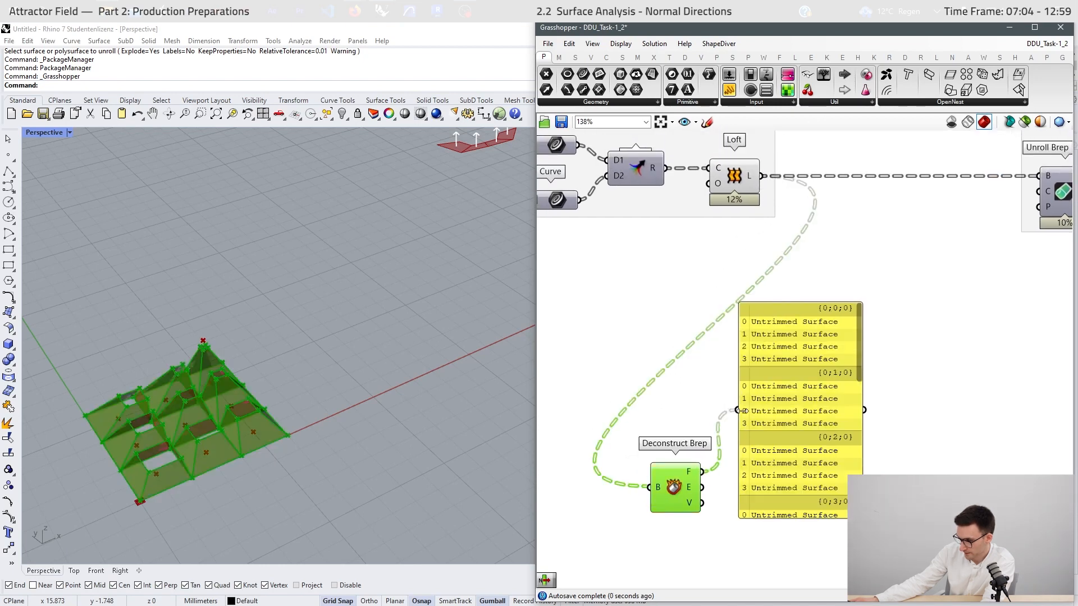
pyautogui.moveTo(780, 322); pyautogui.dragTo(715, 271, button='right')
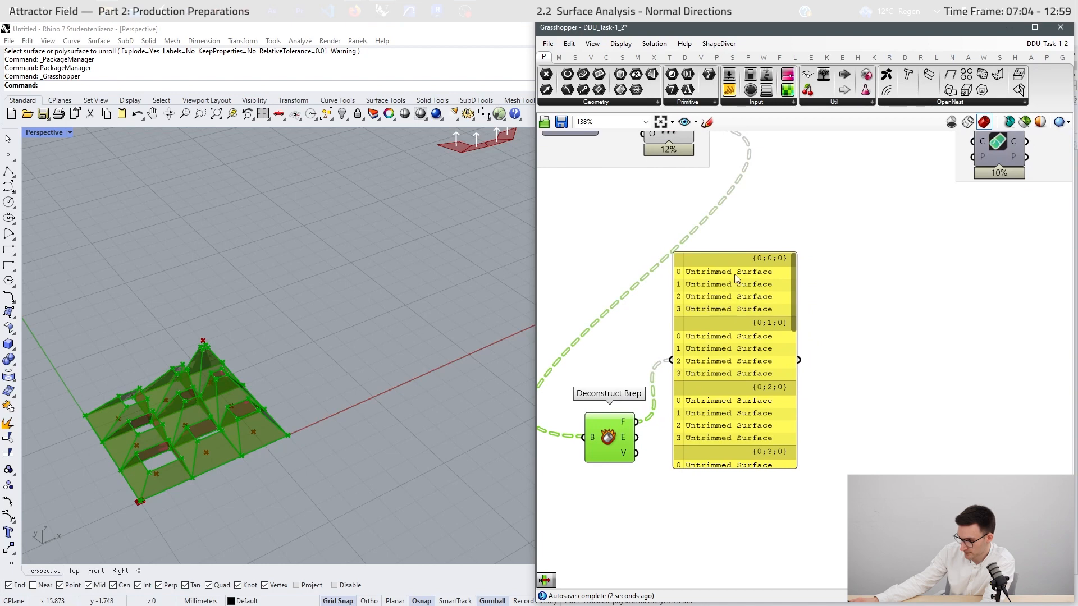
pyautogui.scroll(-9, 726, 287)
pyautogui.scroll(6, 892, 392)
pyautogui.scroll(1, 668, 461)
pyautogui.moveTo(667, 462); pyautogui.dragTo(717, 411, button='right')
pyautogui.scroll(-6, 948, 373)
# - Move Deconstruct Brep and its Panel down beside the duplicated SURFACE DIRECTION group
pyautogui.moveTo(939, 376); pyautogui.dragTo(1004, 390, button='right')
pyautogui.scroll(5, 704, 298)
pyautogui.moveTo(853, 243); pyautogui.dragTo(690, 336)
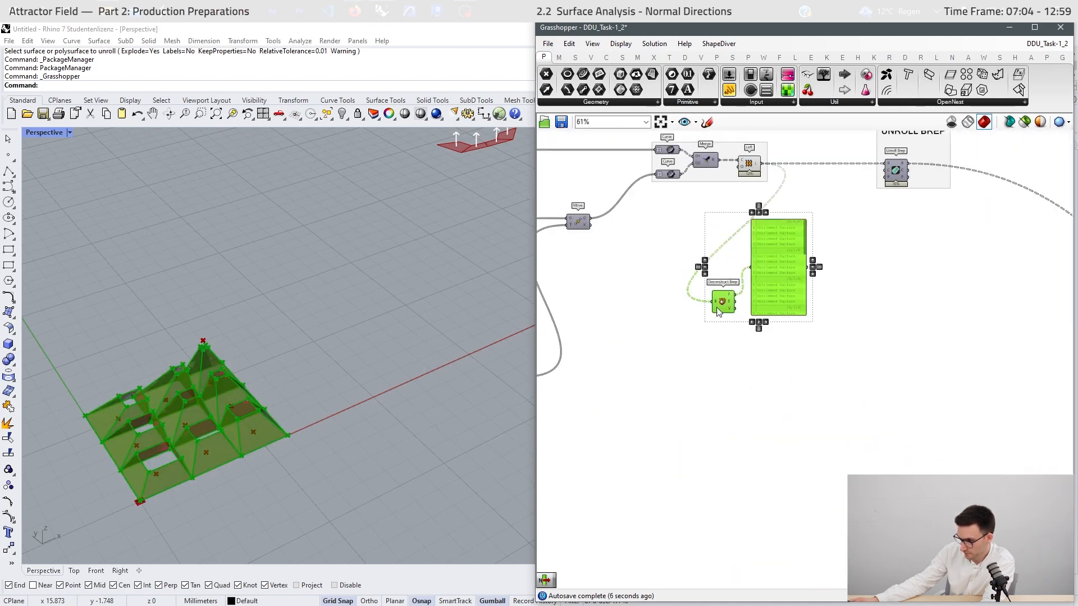
pyautogui.scroll(-5, 737, 297)
pyautogui.scroll(5, 737, 297)
pyautogui.click(772, 250)
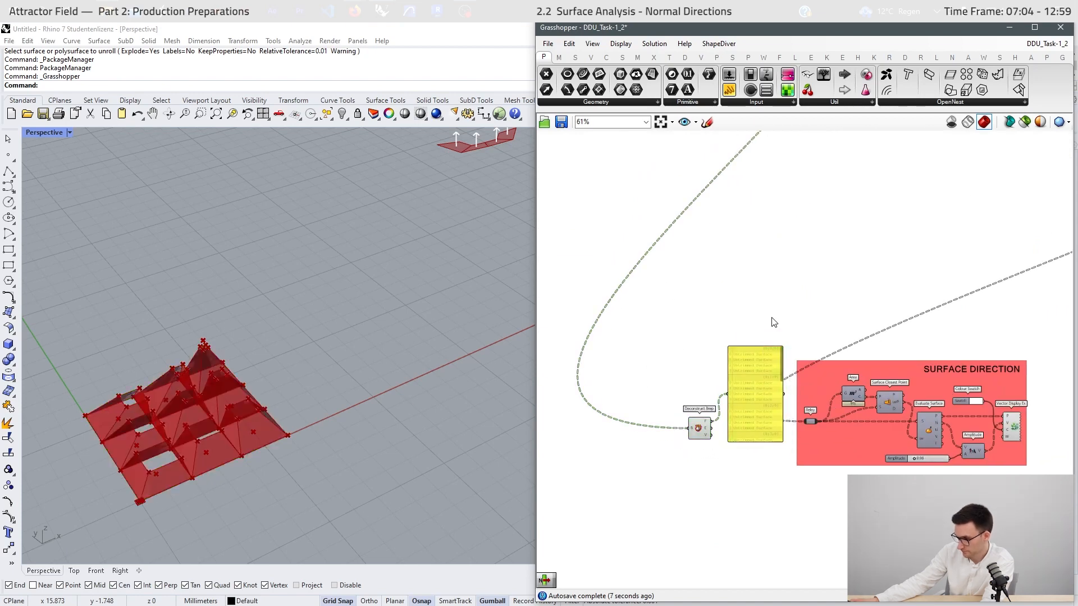
# - Delete the Panel and connect Deconstruct Brep's F output to the Relay of the duplicated SURFACE DIRECTION group
pyautogui.click(730, 387)
pyautogui.press('Delete')
pyautogui.scroll(-2, 668, 391)
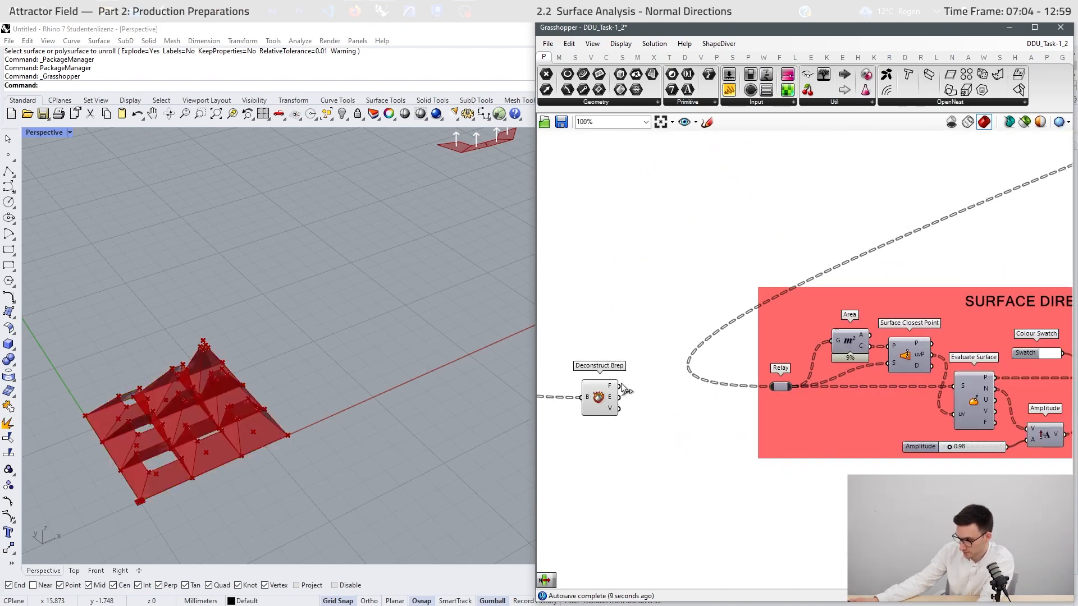
pyautogui.moveTo(619, 386); pyautogui.dragTo(713, 394)
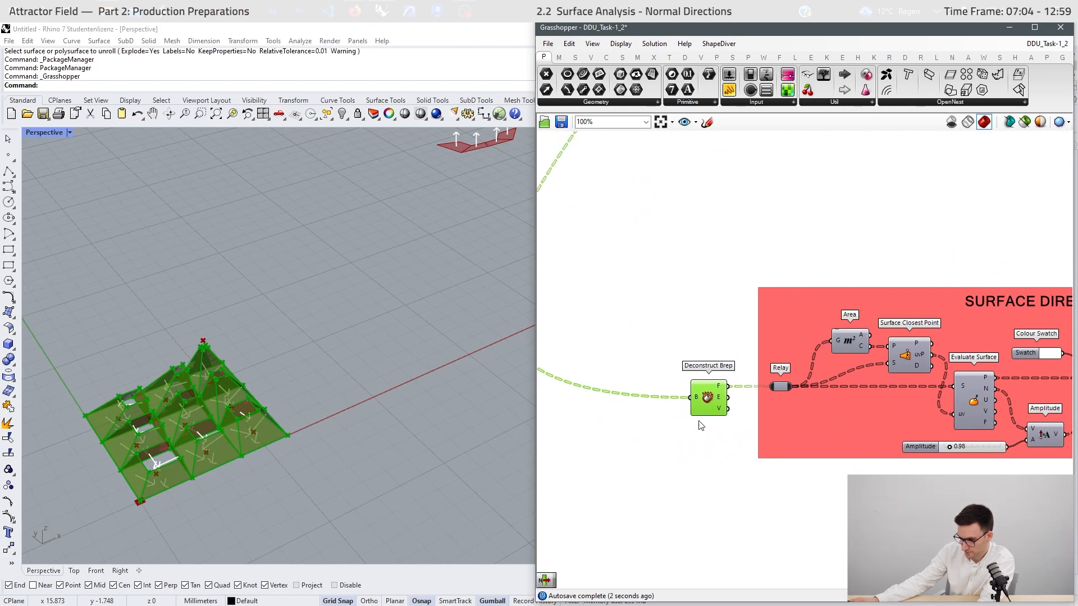
# - Turn off the geometry preview of the Deconstruct Brep component
pyautogui.moveTo(714, 336); pyautogui.dragTo(661, 429)
pyautogui.middleClick(669, 438)
pyautogui.click(703, 407)
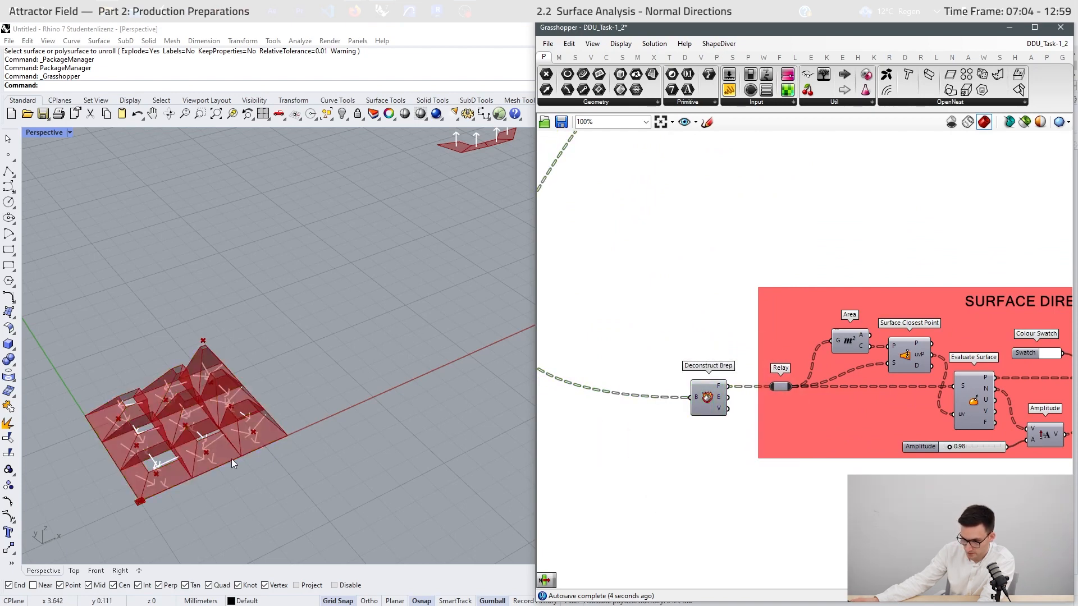
# - Set the Amplitude slider in the duplicated SURFACE DIRECTION group to 0.48
pyautogui.scroll(10, 181, 352)
pyautogui.scroll(-3, 156, 441)
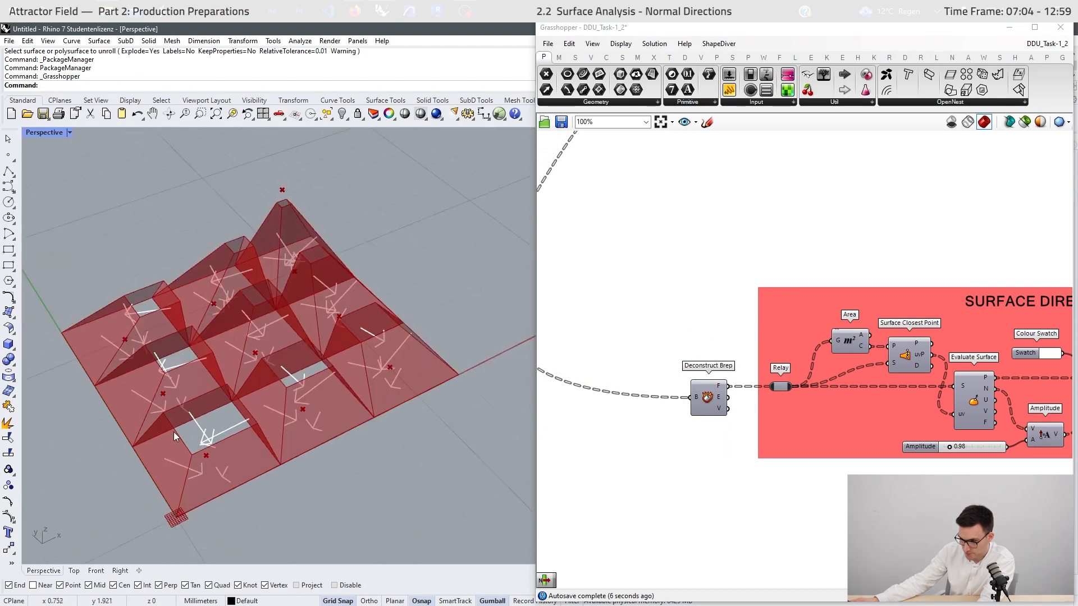
pyautogui.scroll(-1, 954, 432)
pyautogui.scroll(5, 921, 429)
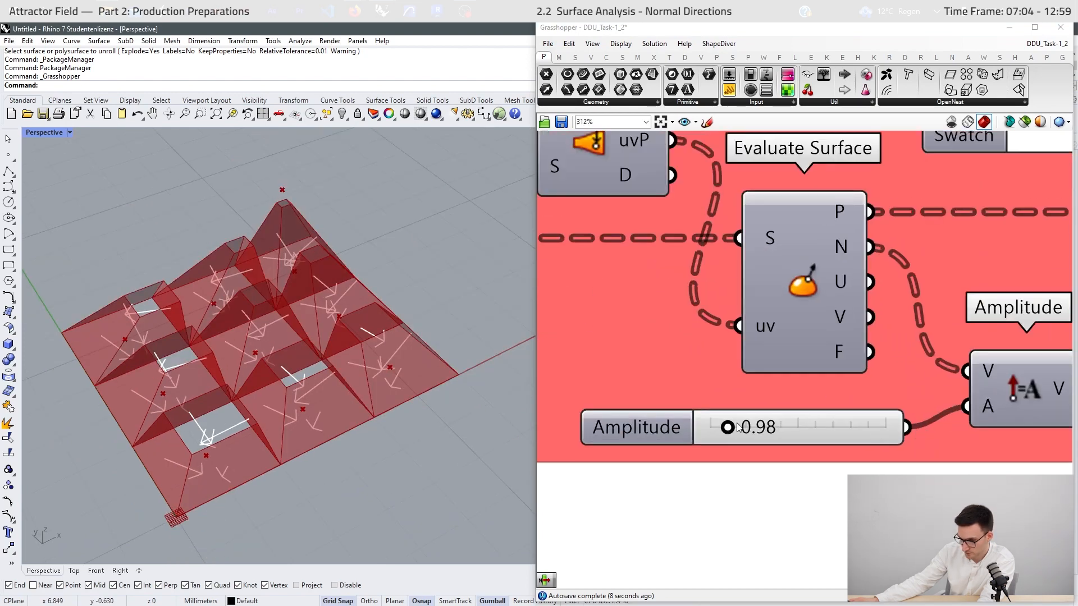
pyautogui.scroll(4, 737, 427)
pyautogui.moveTo(705, 417); pyautogui.dragTo(688, 418)
pyautogui.scroll(-6, 702, 422)
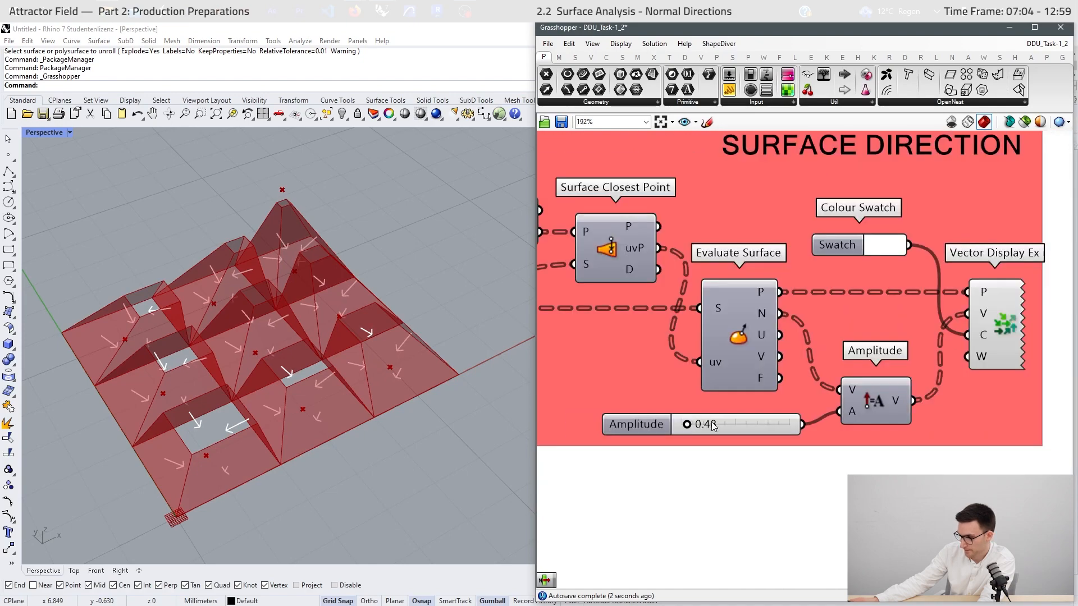
# - Compare the normal vectors on the folded original modules with those on the unrolled strips
pyautogui.scroll(-4, 713, 427)
pyautogui.moveTo(330, 334); pyautogui.dragTo(393, 421, button='right')
pyautogui.scroll(-6, 282, 420)
pyautogui.scroll(-3, 392, 420)
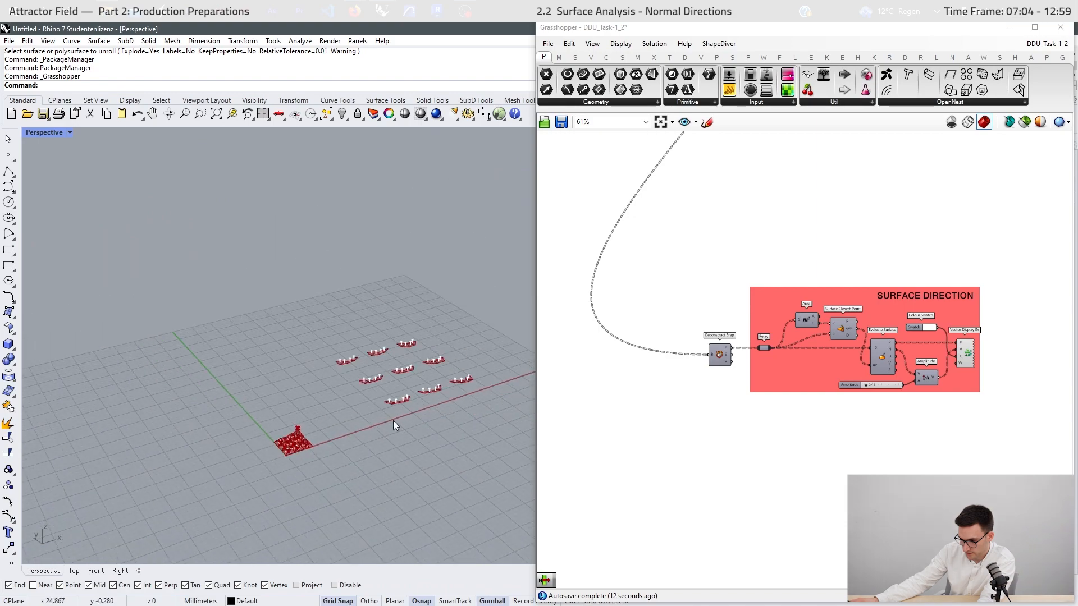
pyautogui.scroll(5, 393, 421)
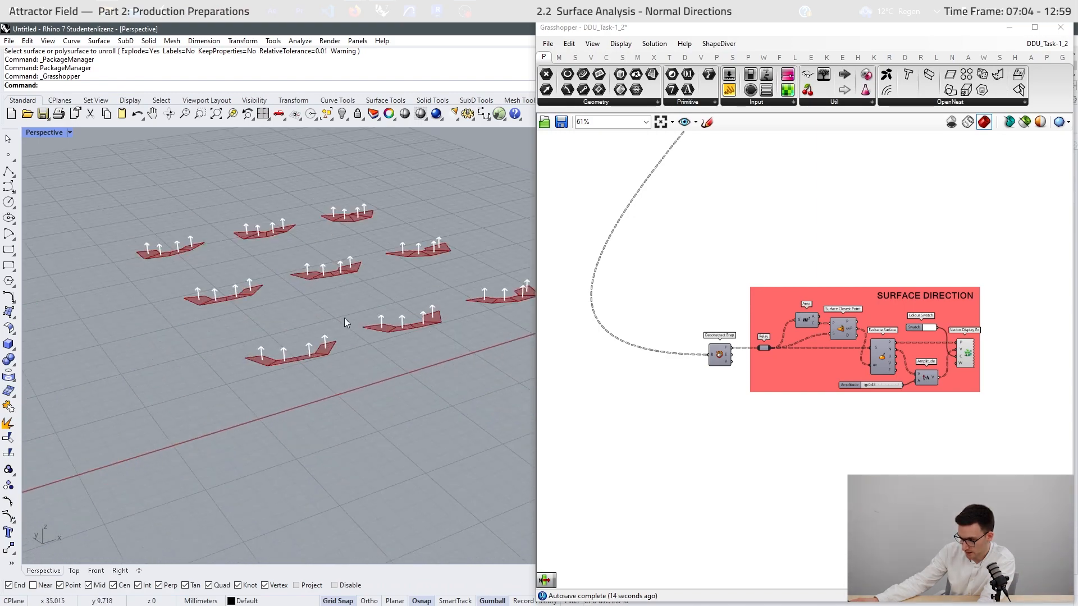
pyautogui.scroll(-3, 443, 370)
pyautogui.moveTo(443, 370); pyautogui.dragTo(349, 382, button='right')
pyautogui.scroll(3, 260, 416)
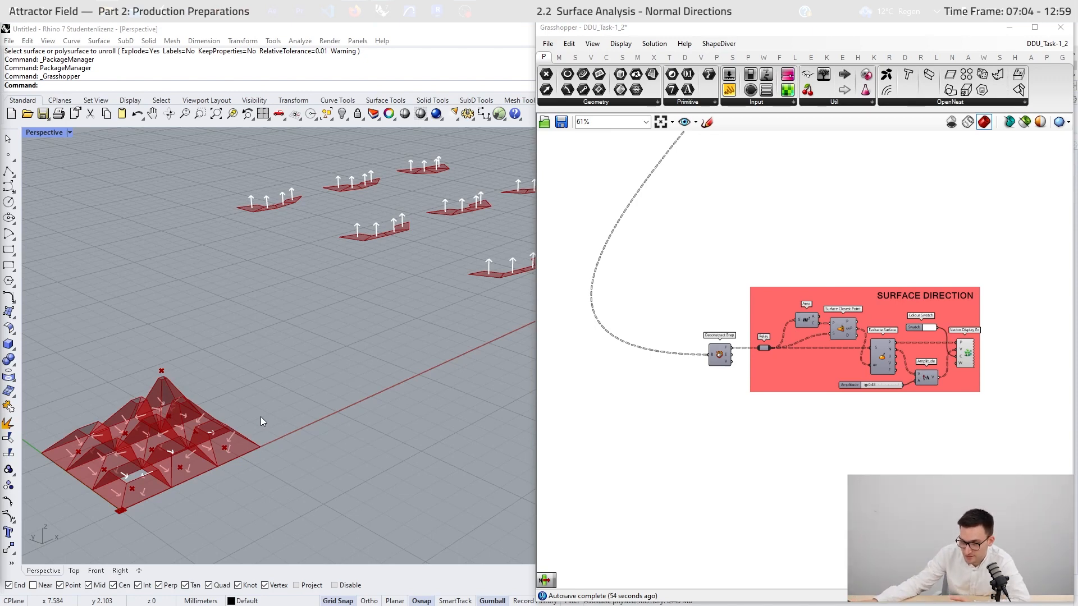
pyautogui.scroll(-5, 211, 432)
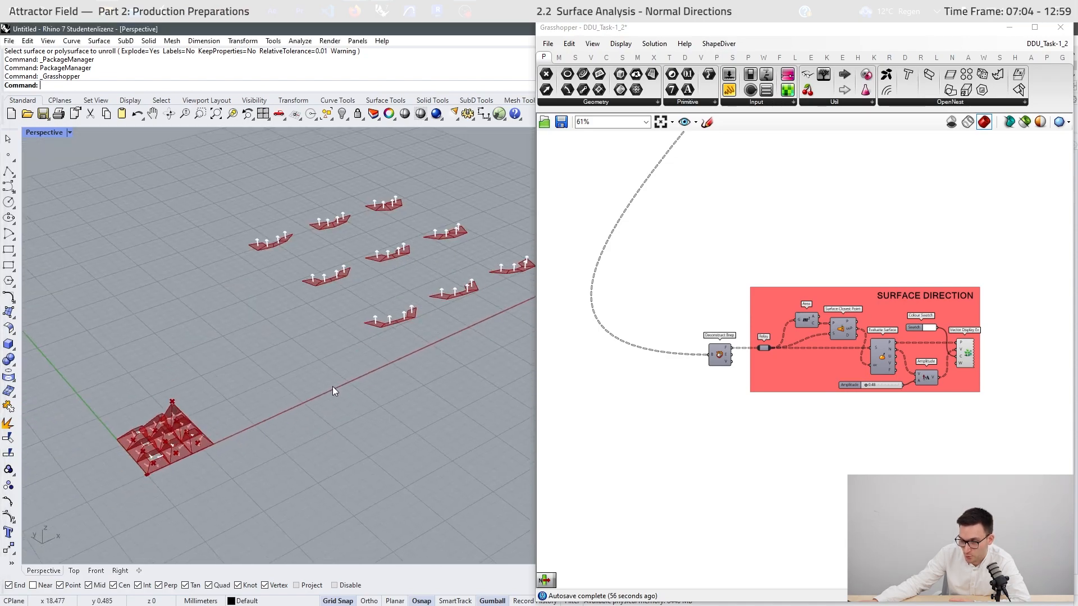
pyautogui.scroll(6, 304, 382)
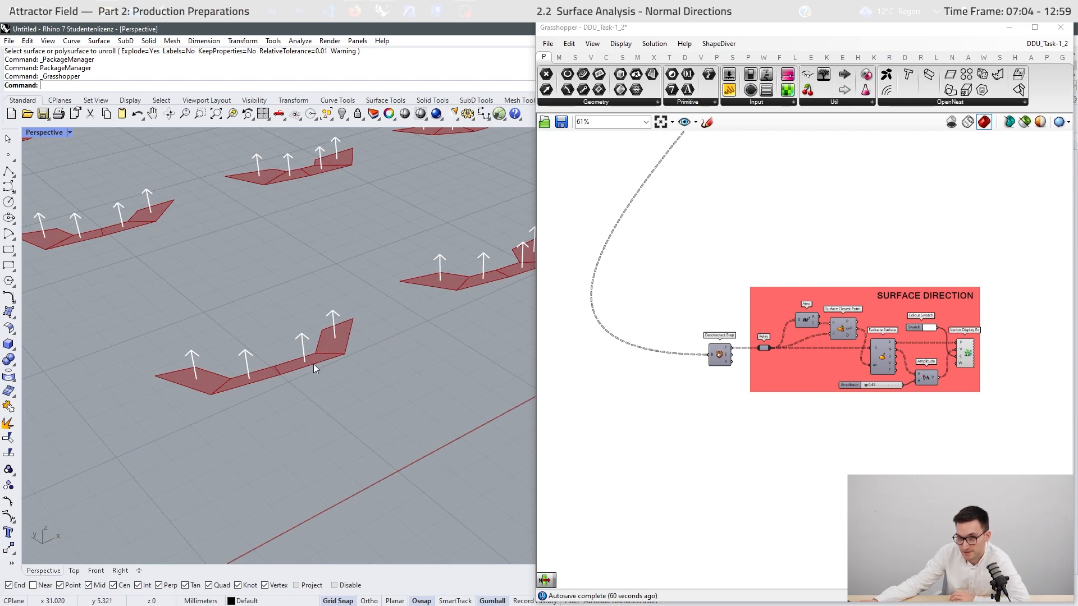
# - Examine the normal arrows on the unrolled strips up close and check them against those on the original module field
pyautogui.scroll(-3, 340, 366)
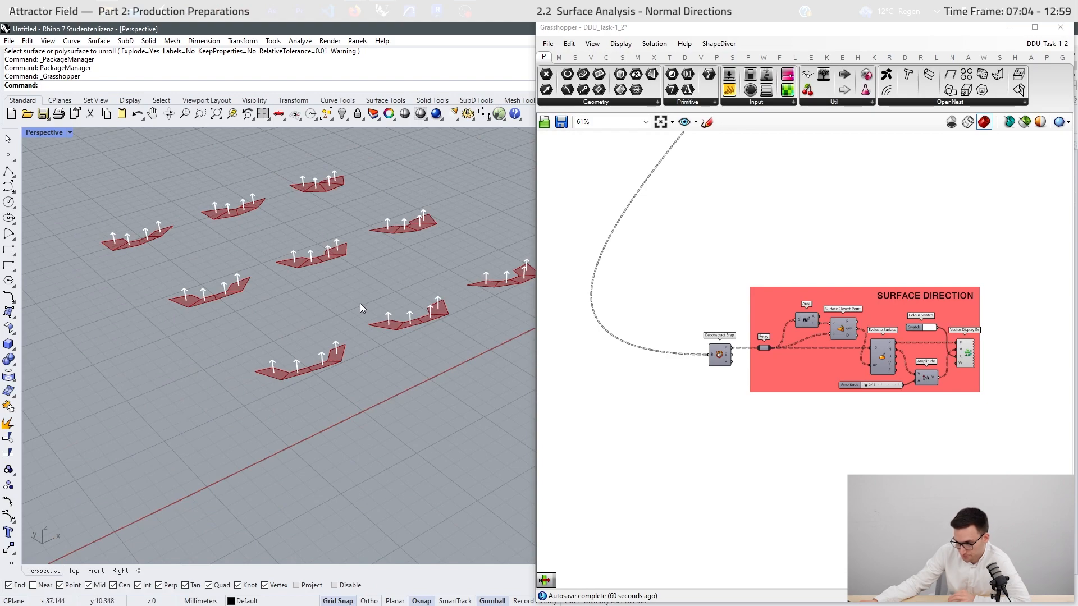
pyautogui.scroll(-3, 403, 287)
pyautogui.scroll(5, 103, 486)
pyautogui.scroll(2, 109, 480)
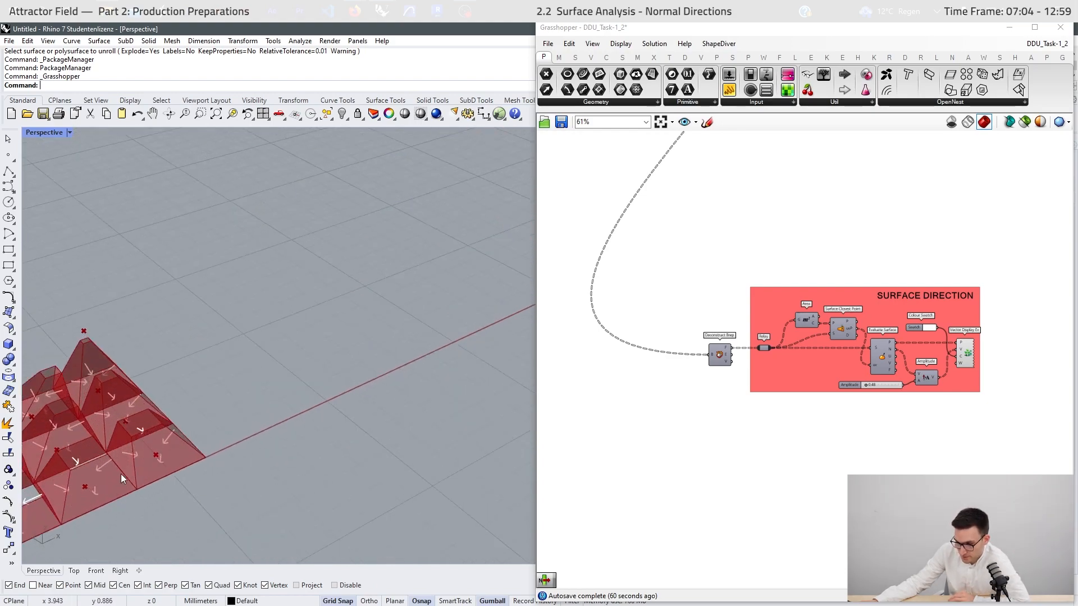
pyautogui.scroll(-2, 146, 460)
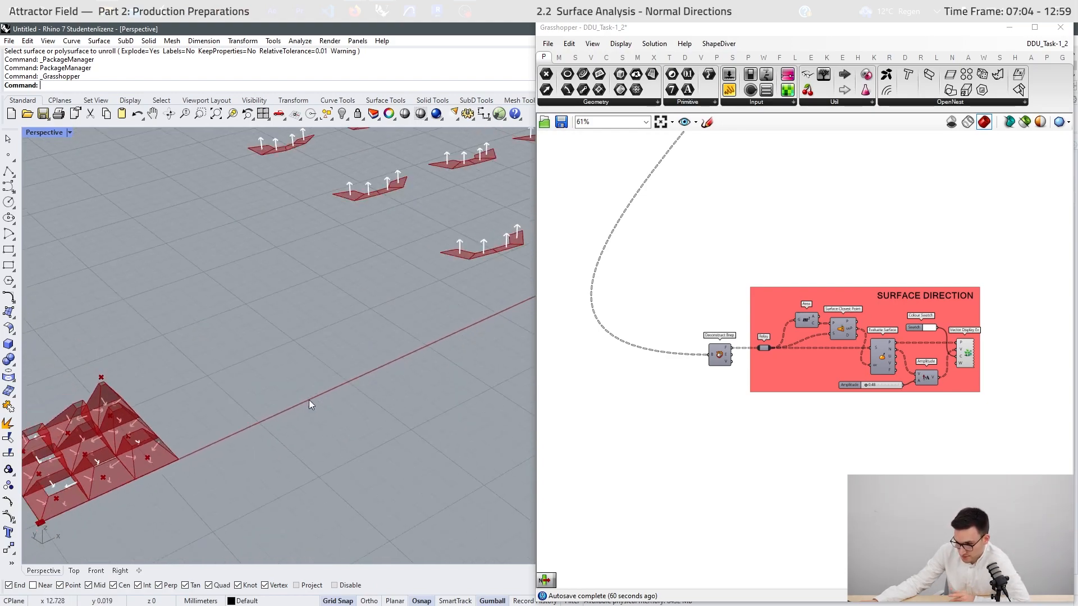
pyautogui.scroll(-3, 308, 399)
pyautogui.scroll(5, 112, 482)
pyautogui.scroll(-4, 113, 482)
pyautogui.moveTo(374, 346); pyautogui.dragTo(368, 361, button='right')
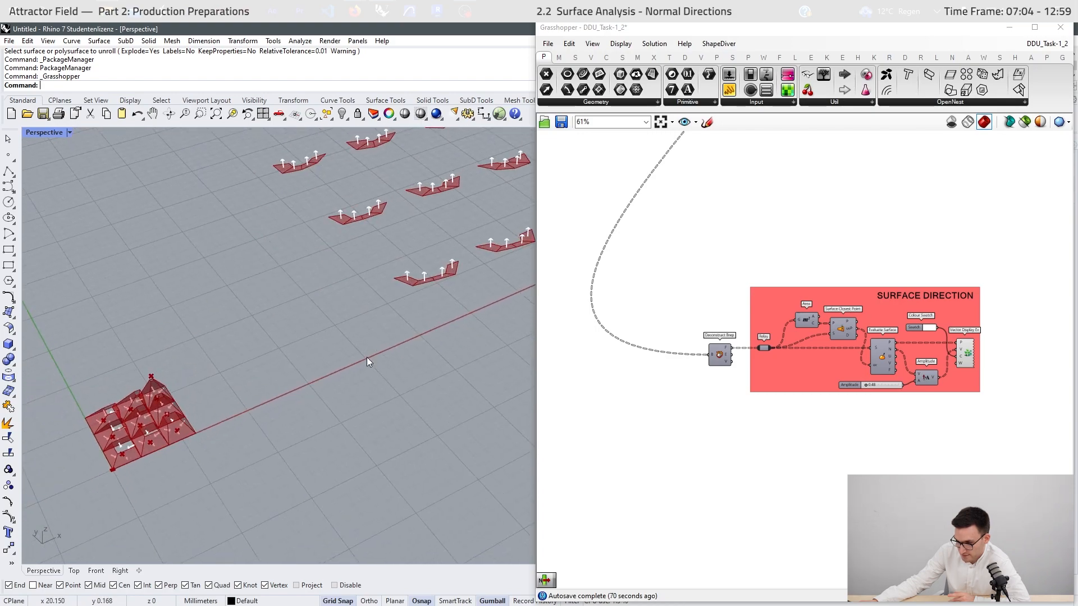
pyautogui.moveTo(260, 383); pyautogui.dragTo(287, 377, button='right')
pyautogui.scroll(8, 449, 250)
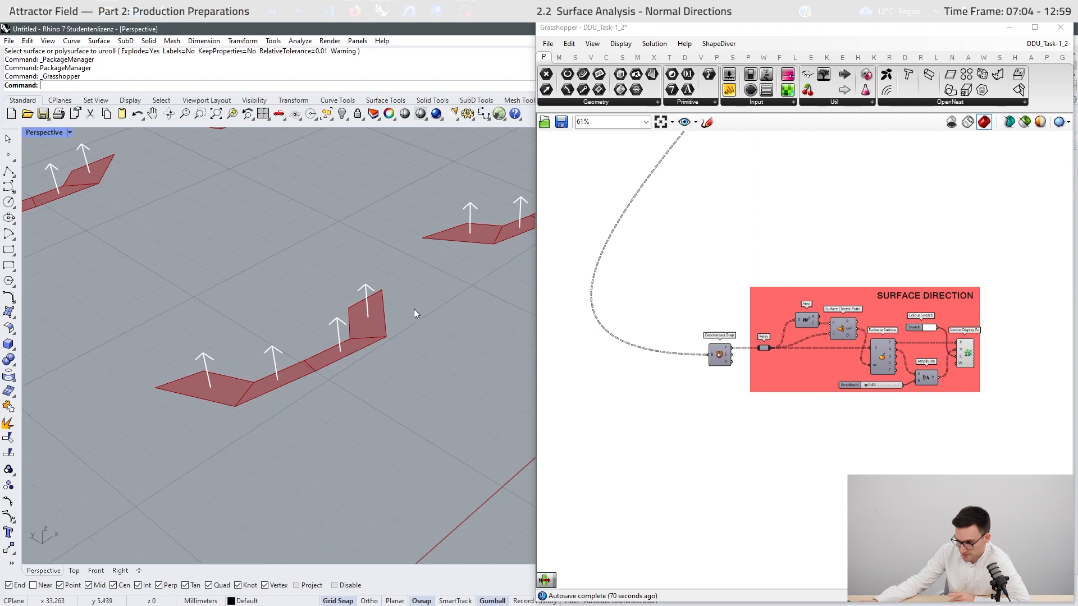
pyautogui.scroll(-8, 414, 313)
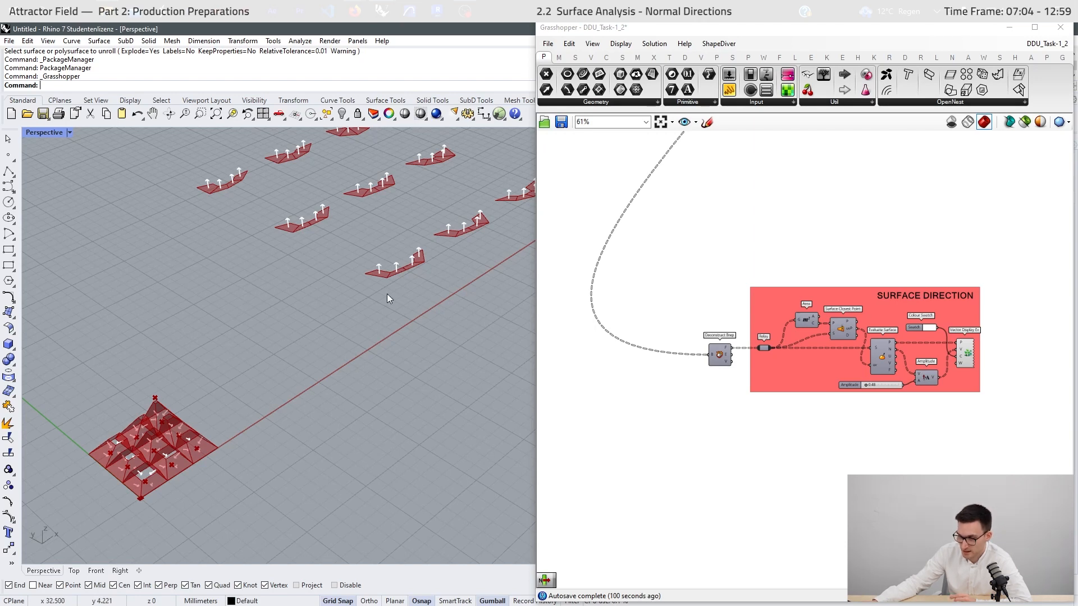
pyautogui.scroll(7, 167, 481)
pyautogui.scroll(-5, 176, 440)
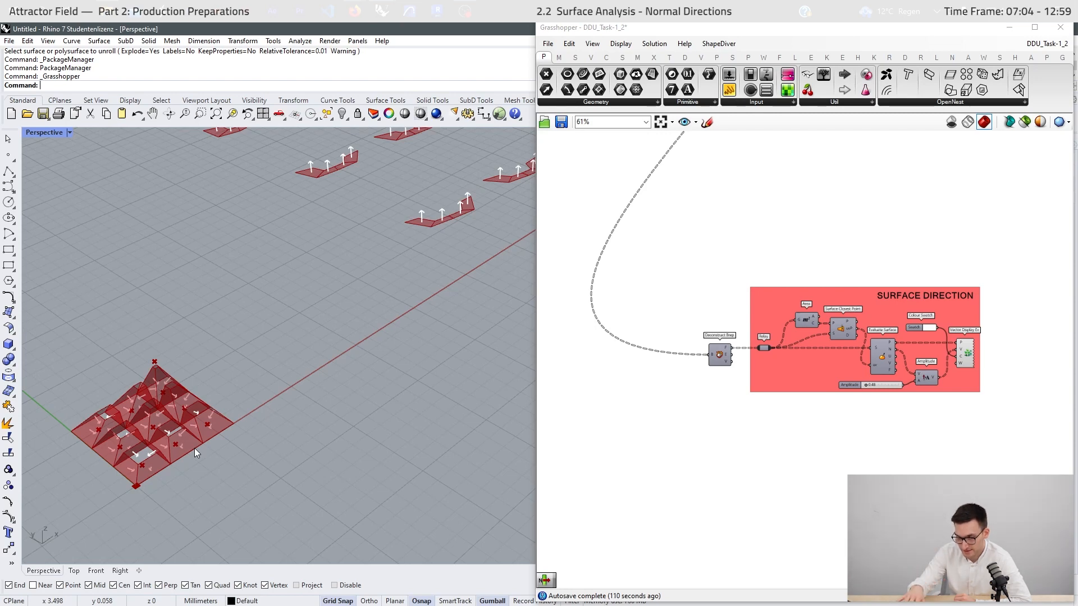
pyautogui.scroll(-3, 194, 447)
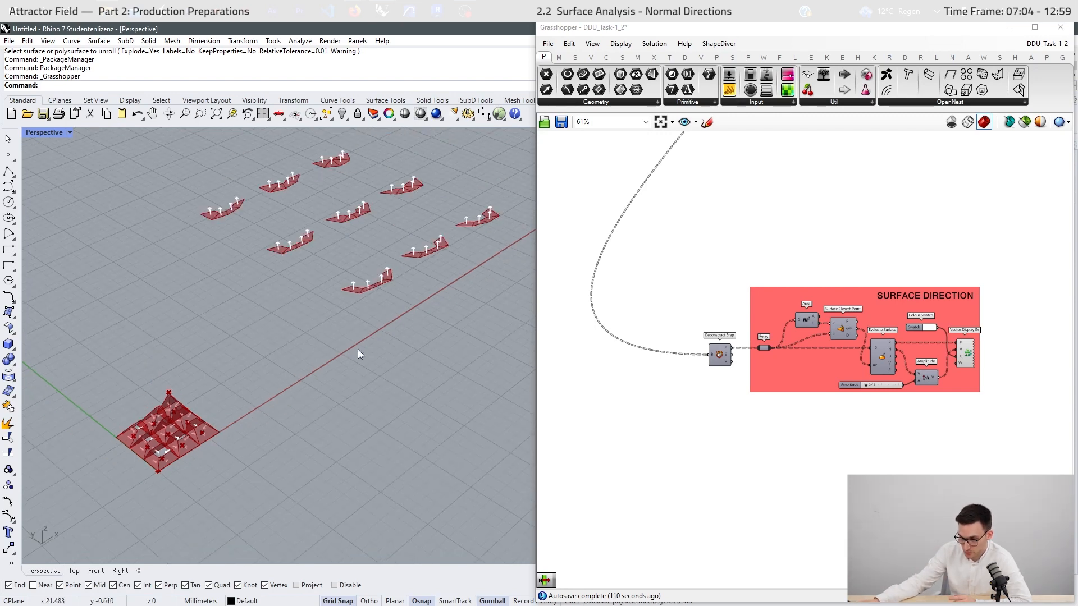
pyautogui.scroll(3, 364, 221)
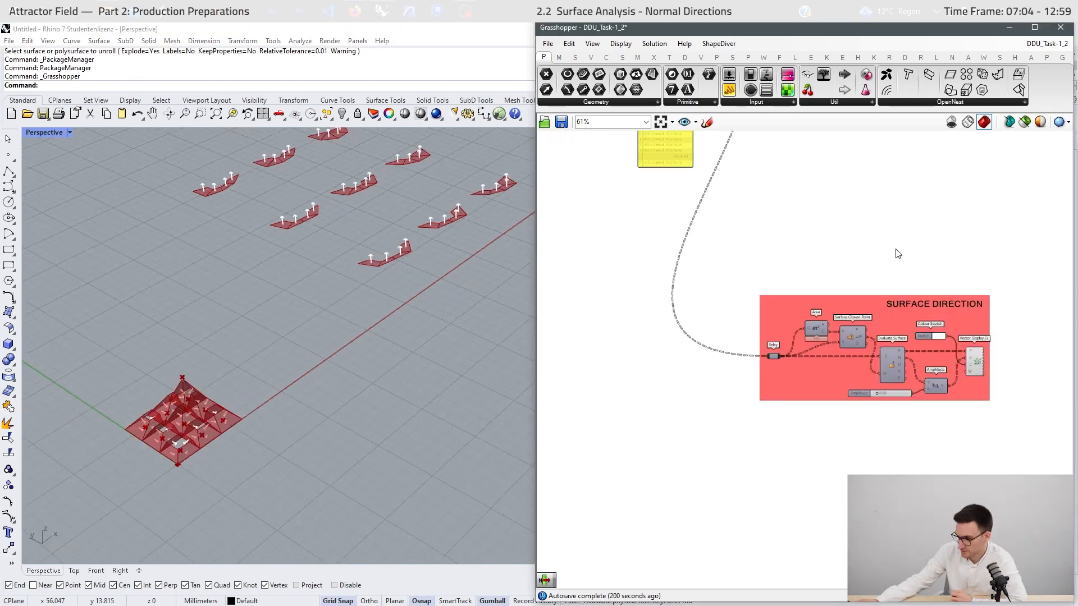
# - Add a surface Flip component on the canvas below the Loft component
pyautogui.scroll(-2, 1029, 365)
pyautogui.moveTo(685, 353); pyautogui.dragTo(746, 414, button='right')
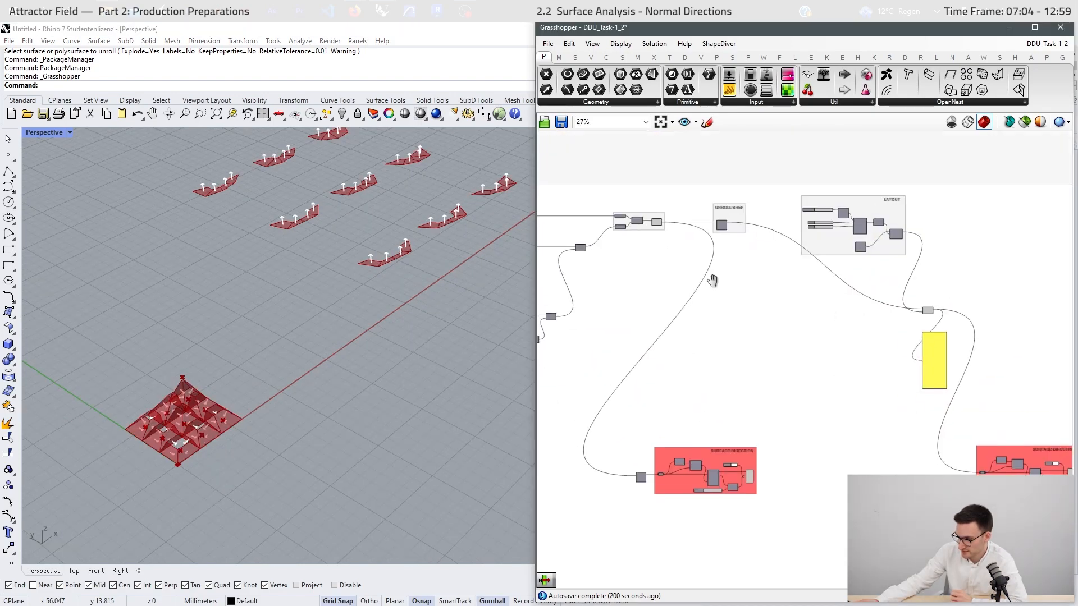
pyautogui.scroll(5, 720, 342)
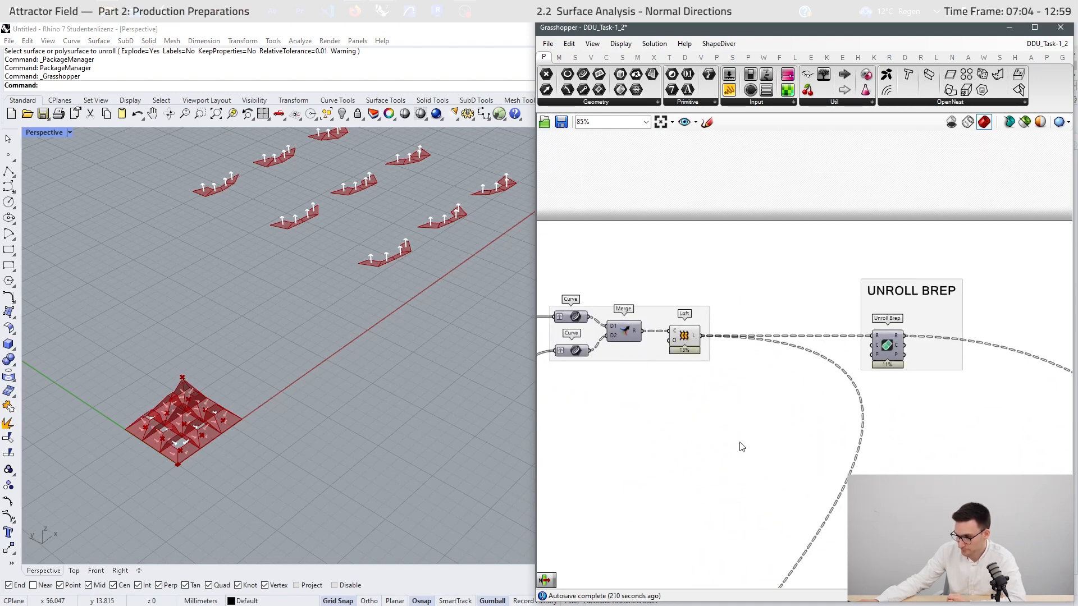
pyautogui.doubleClick(739, 444)
pyautogui.write('flip')
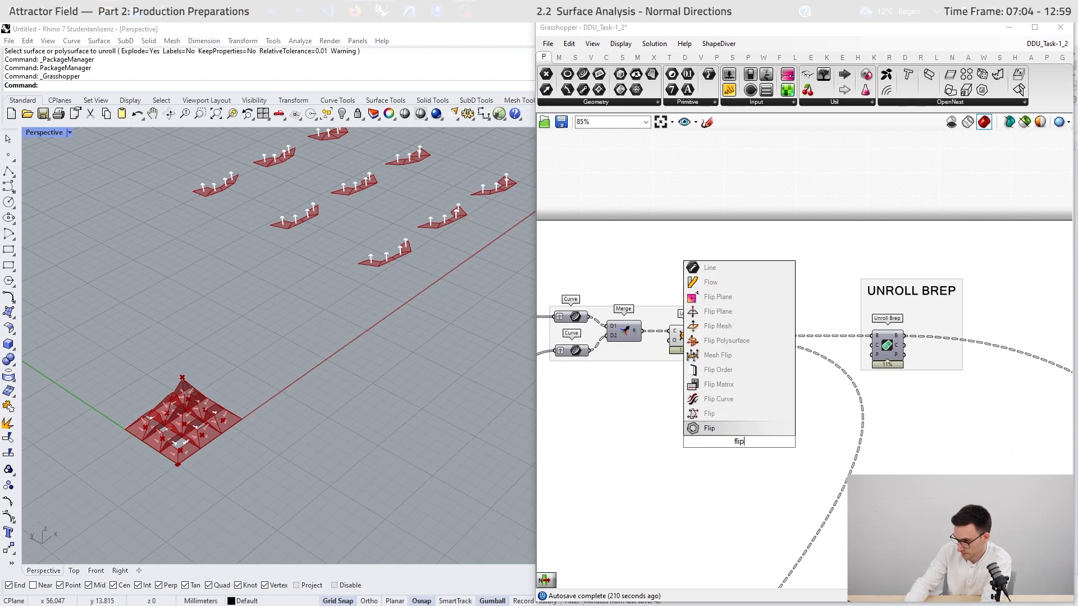
pyautogui.click(750, 418)
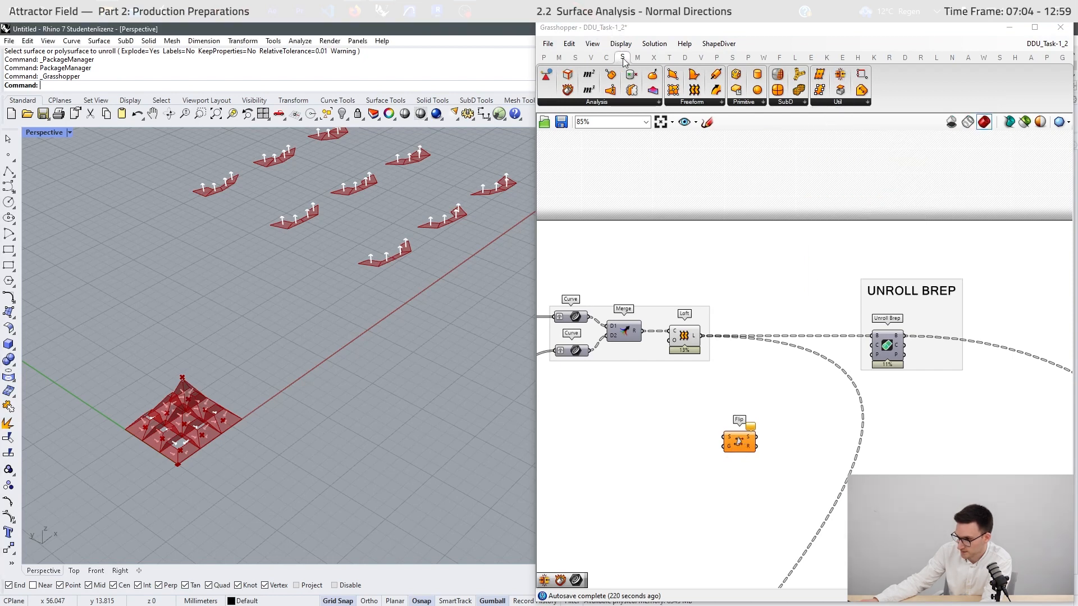
pyautogui.click(842, 102)
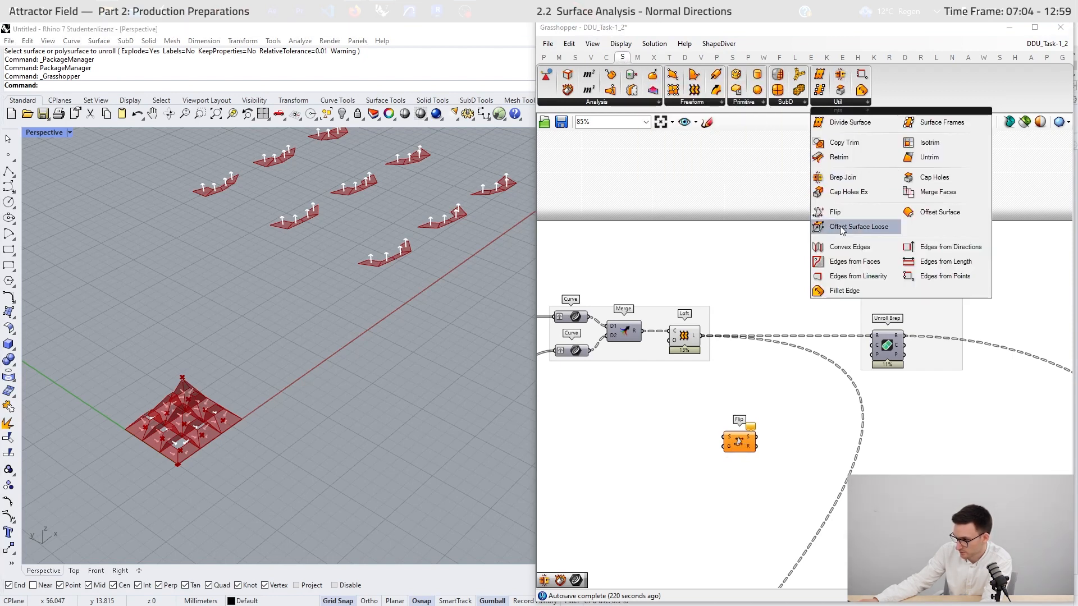
# - Try to feed Loft's L output into the Flip component's S input
pyautogui.moveTo(702, 336); pyautogui.dragTo(729, 472)
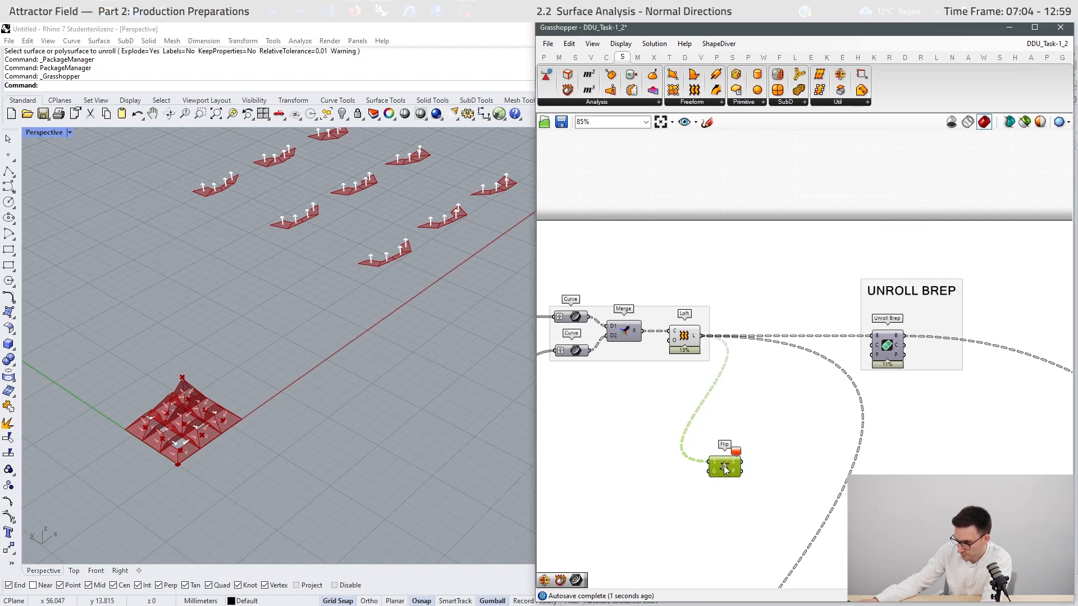
pyautogui.scroll(-3, 749, 318)
pyautogui.moveTo(732, 410); pyautogui.dragTo(743, 446)
pyautogui.scroll(5, 744, 443)
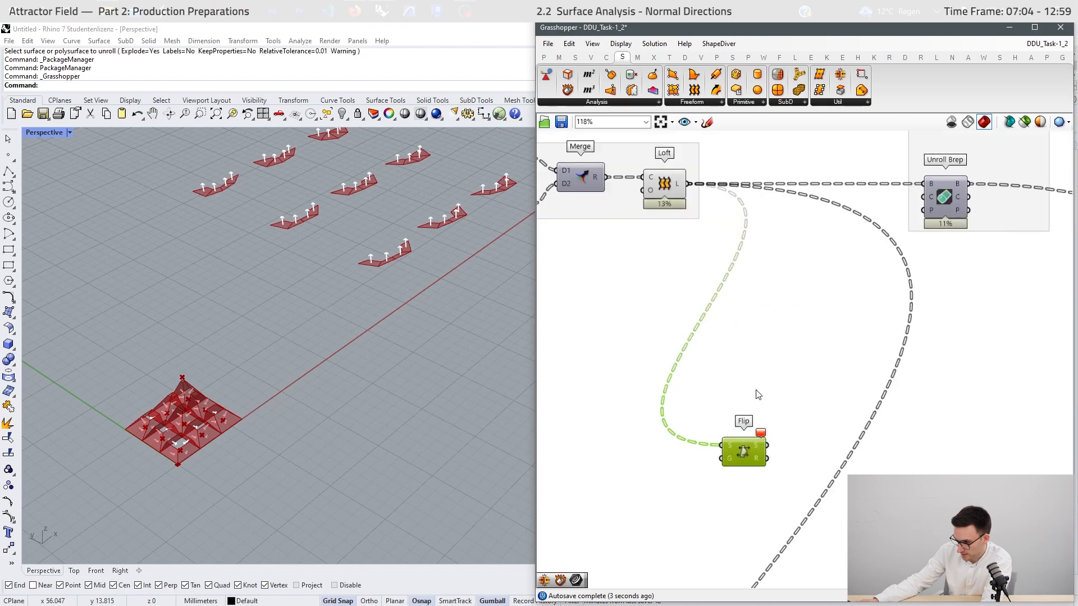
# - Move the Flip component beside Deconstruct Brep and connect Deconstruct Brep's F output to Flip's S input
pyautogui.scroll(-5, 765, 252)
pyautogui.moveTo(762, 330); pyautogui.dragTo(787, 369)
pyautogui.scroll(-5, 752, 293)
pyautogui.scroll(5, 734, 382)
pyautogui.scroll(5, 750, 420)
pyautogui.click(736, 457)
pyautogui.scroll(-6, 734, 458)
pyautogui.moveTo(734, 458); pyautogui.dragTo(721, 398)
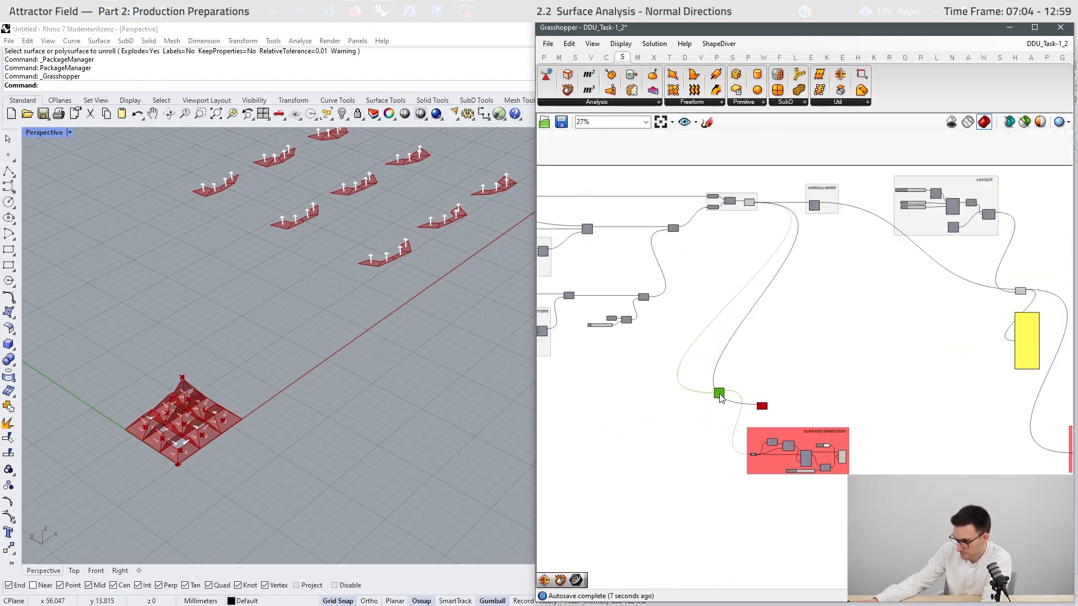
pyautogui.scroll(5, 760, 393)
pyautogui.moveTo(767, 432); pyautogui.dragTo(753, 400)
pyautogui.scroll(4, 693, 376)
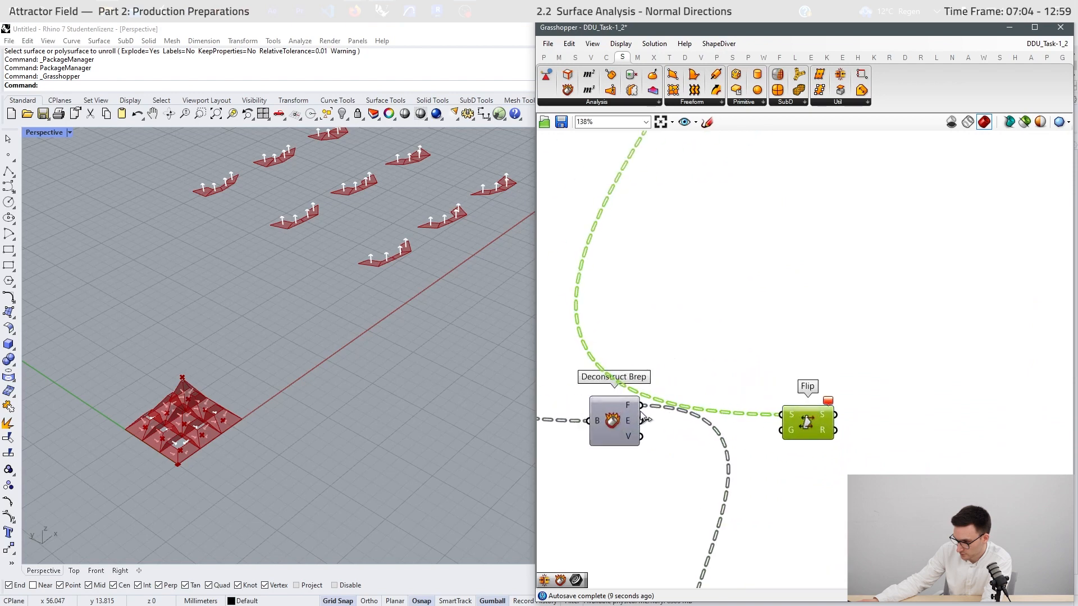
pyautogui.moveTo(641, 406); pyautogui.dragTo(745, 413)
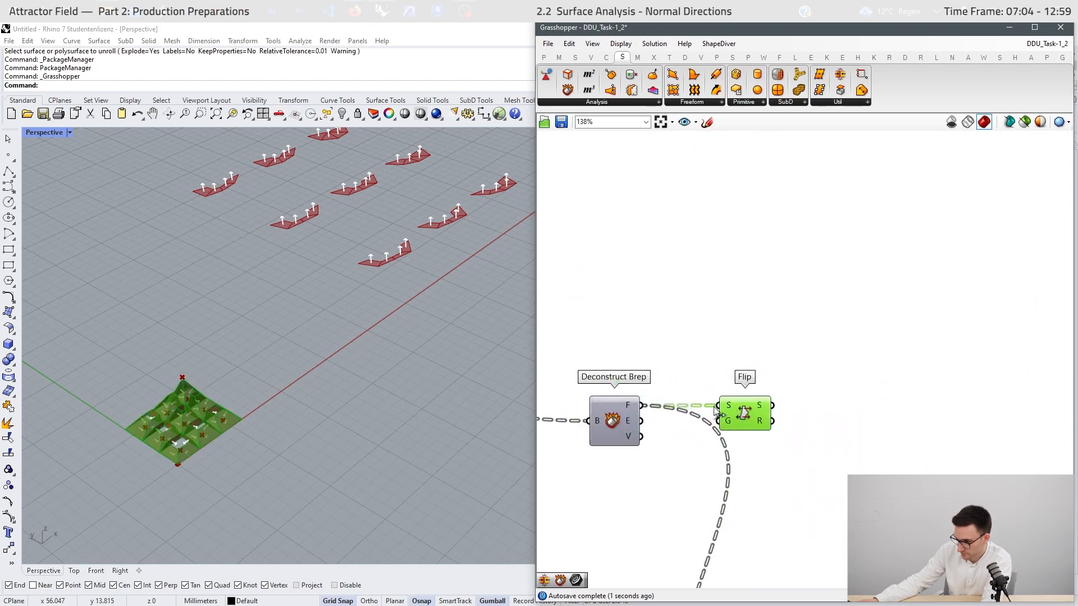
# - Add a Brep Join component beside Flip and connect Flip's S output to its B input
pyautogui.scroll(-6, 741, 450)
pyautogui.moveTo(762, 168); pyautogui.dragTo(757, 260, button='right')
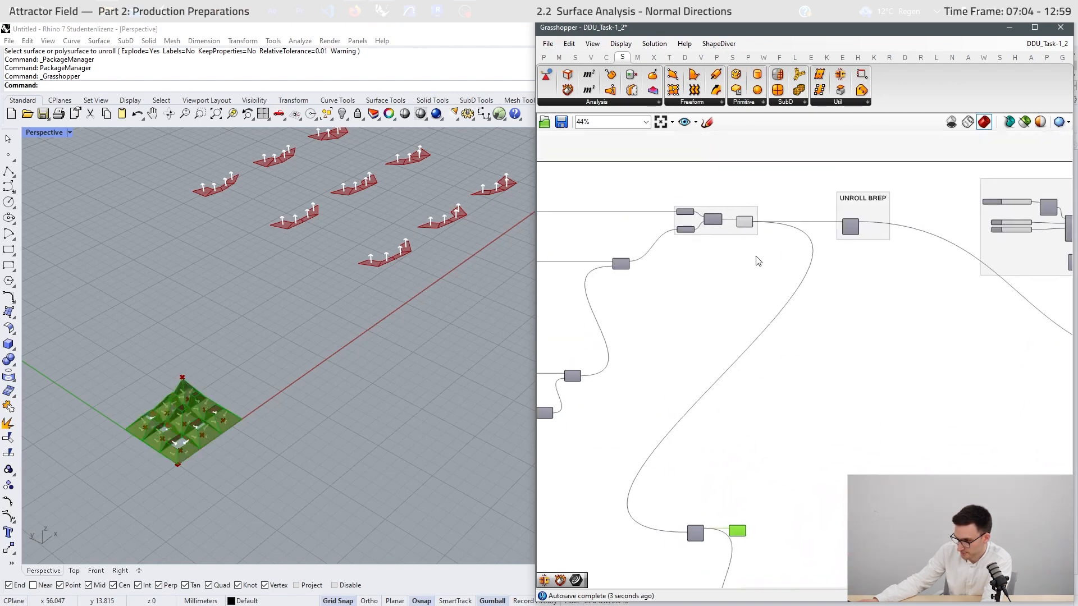
pyautogui.scroll(4, 754, 220)
pyautogui.scroll(-5, 746, 445)
pyautogui.scroll(6, 724, 415)
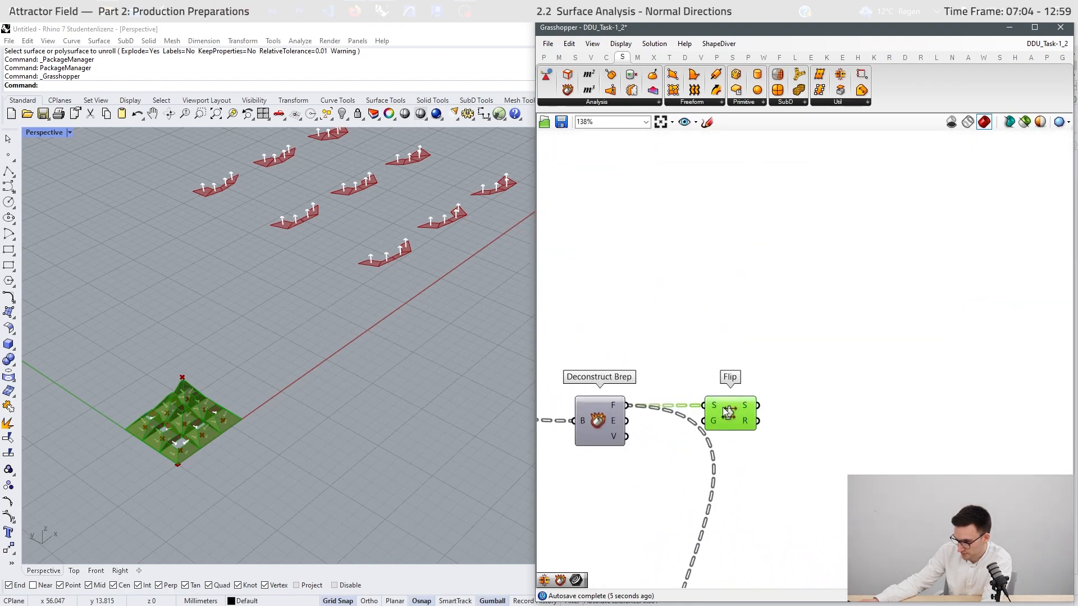
pyautogui.doubleClick(834, 434)
pyautogui.write('jo')
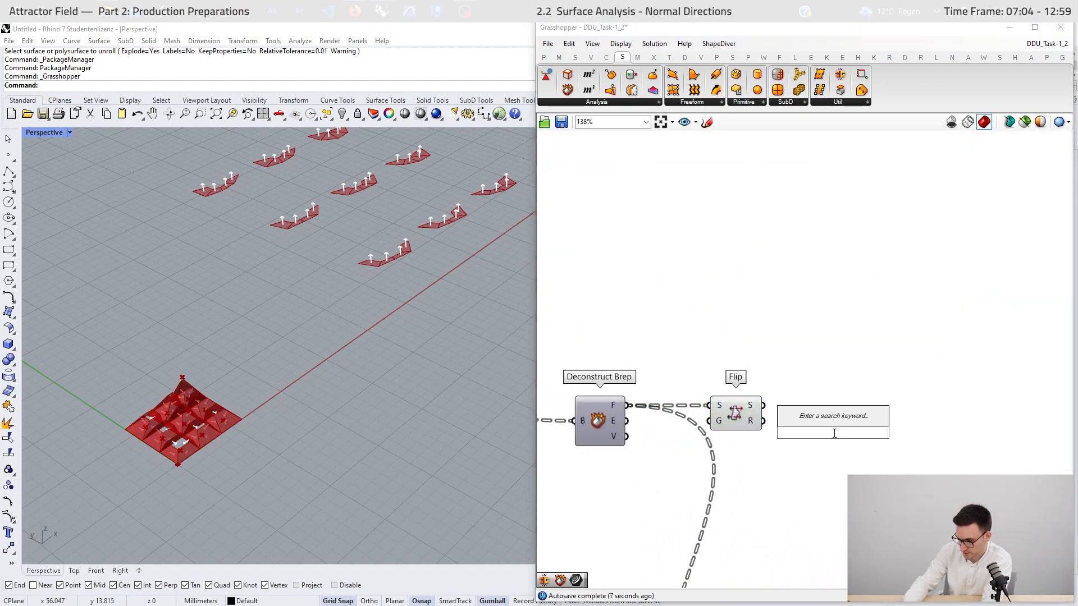
pyautogui.write('in')
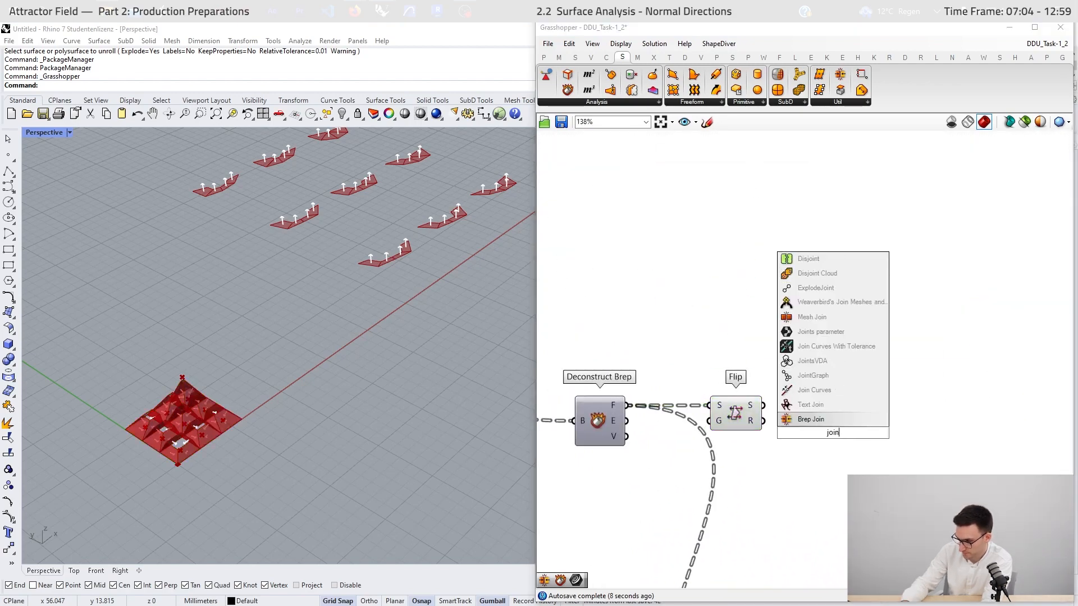
pyautogui.click(848, 424)
pyautogui.moveTo(763, 405); pyautogui.dragTo(824, 413)
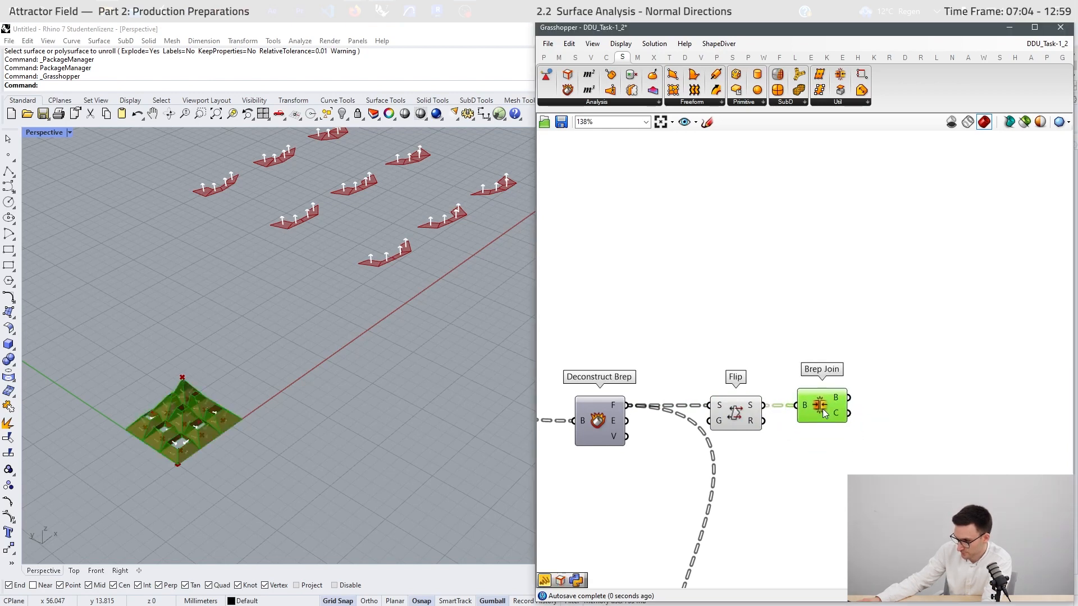
pyautogui.moveTo(876, 409); pyautogui.dragTo(860, 404, button='right')
pyautogui.click(860, 404)
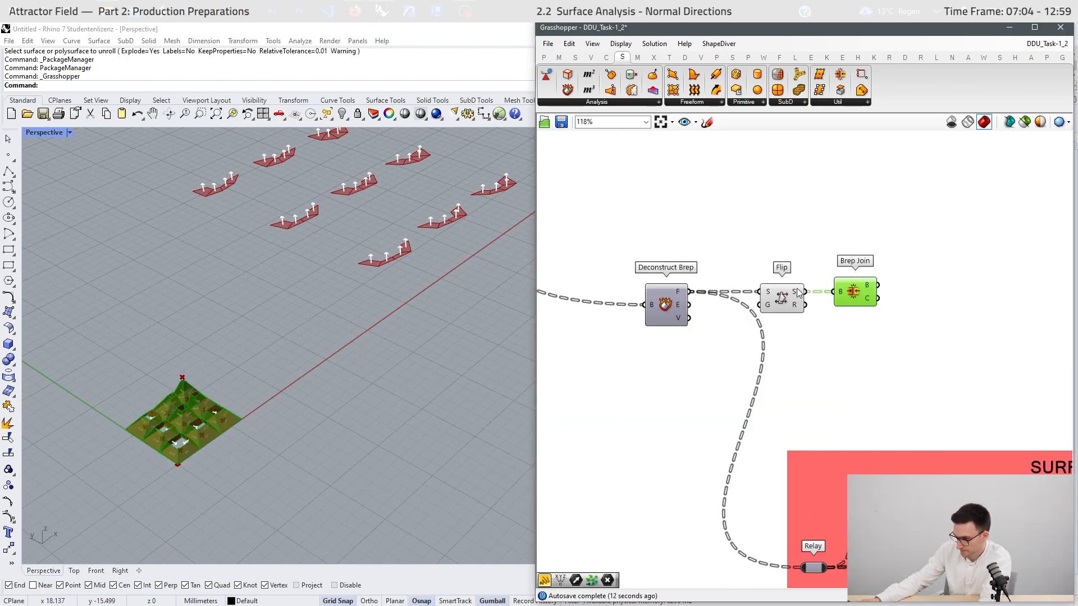
# - Connect Flip's S output to the Relay of the SURFACE DIRECTION group, replacing the Deconstruct Brep connection
pyautogui.scroll(-3, 806, 295)
pyautogui.moveTo(805, 294); pyautogui.dragTo(816, 418)
pyautogui.scroll(2, 758, 479)
pyautogui.scroll(1, 819, 228)
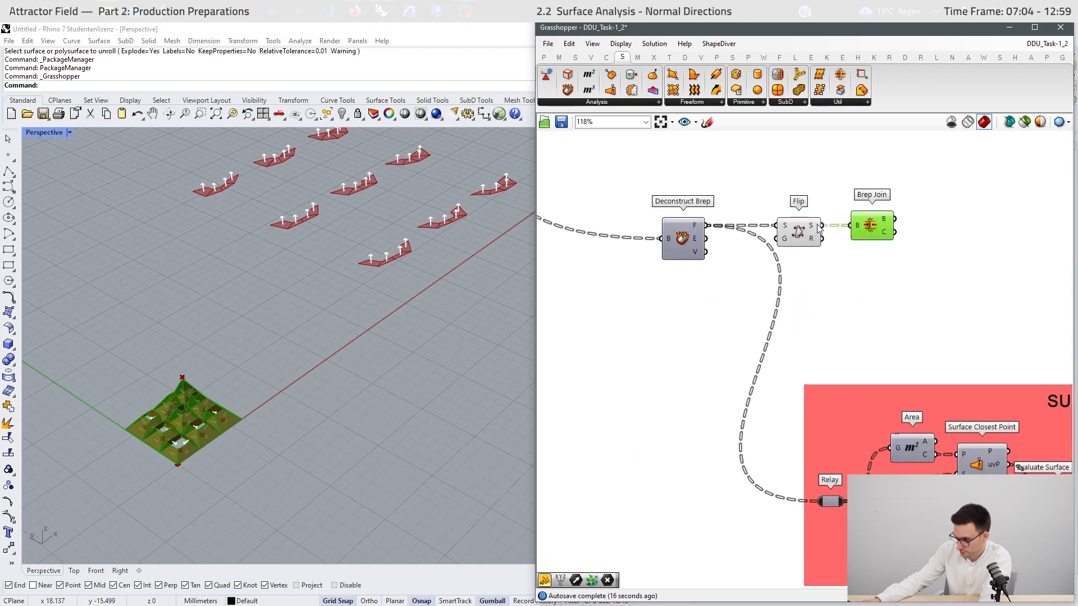
pyautogui.moveTo(821, 225); pyautogui.dragTo(818, 501)
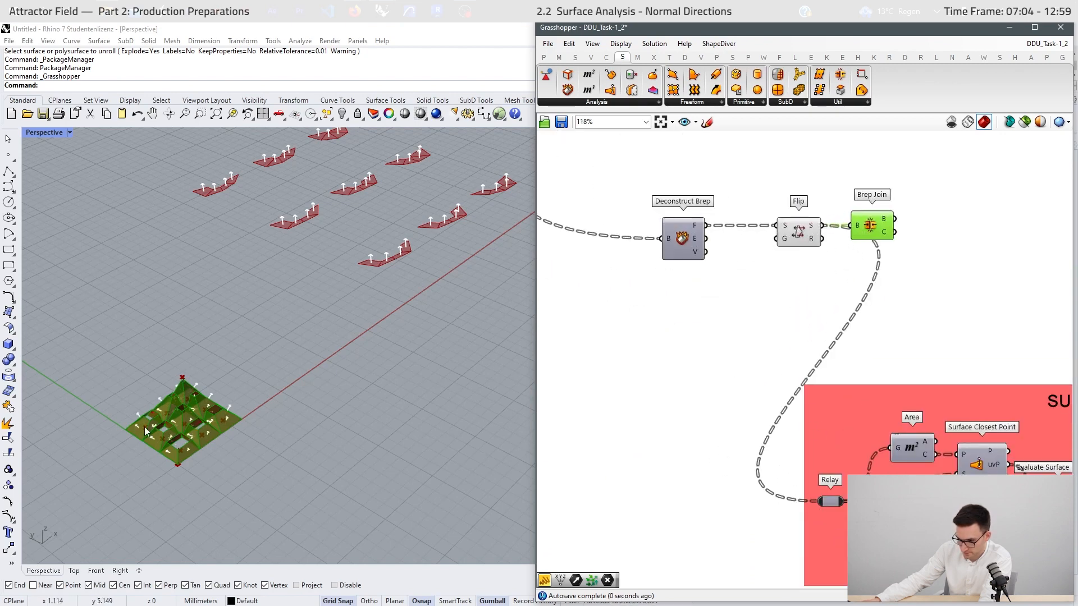
pyautogui.scroll(3, 160, 425)
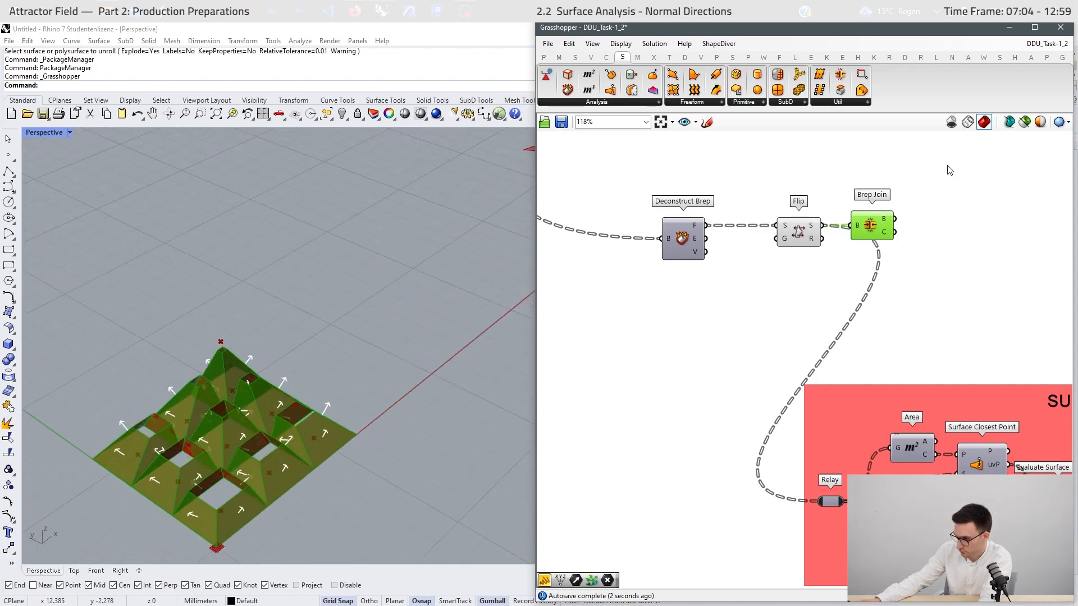
# - Connect Brep Join's B output to Unroll Brep's B input, replacing the Loft connection
pyautogui.moveTo(894, 220); pyautogui.dragTo(863, 280)
pyautogui.scroll(-8, 770, 389)
pyautogui.scroll(7, 839, 257)
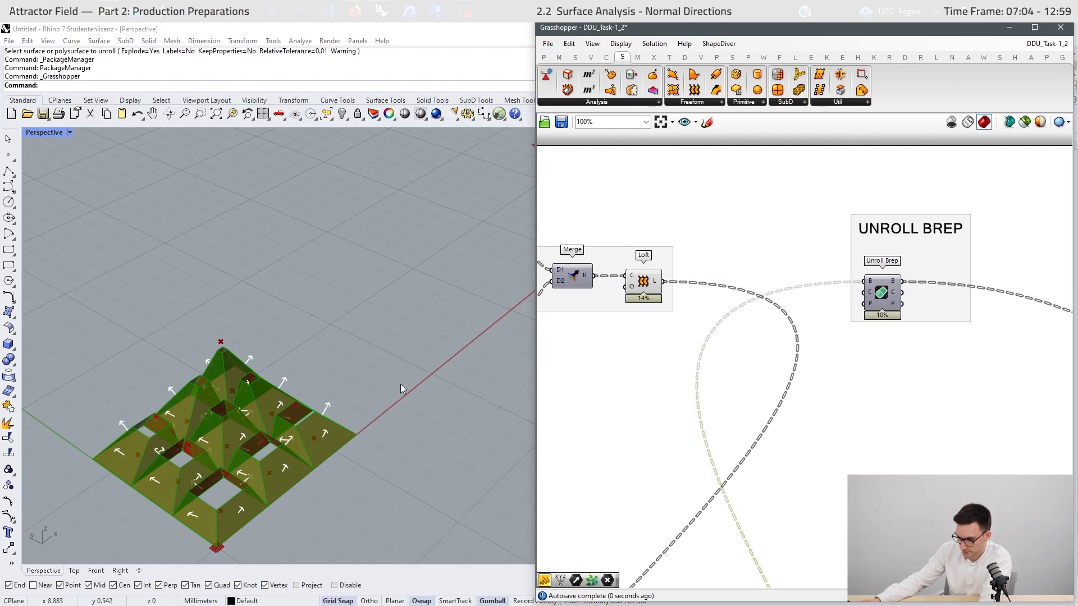
# - Compare the normal arrows of the flipped, joined modules with those on the newly unrolled strips
pyautogui.scroll(-4, 286, 388)
pyautogui.scroll(3, 279, 435)
pyautogui.scroll(-1, 288, 435)
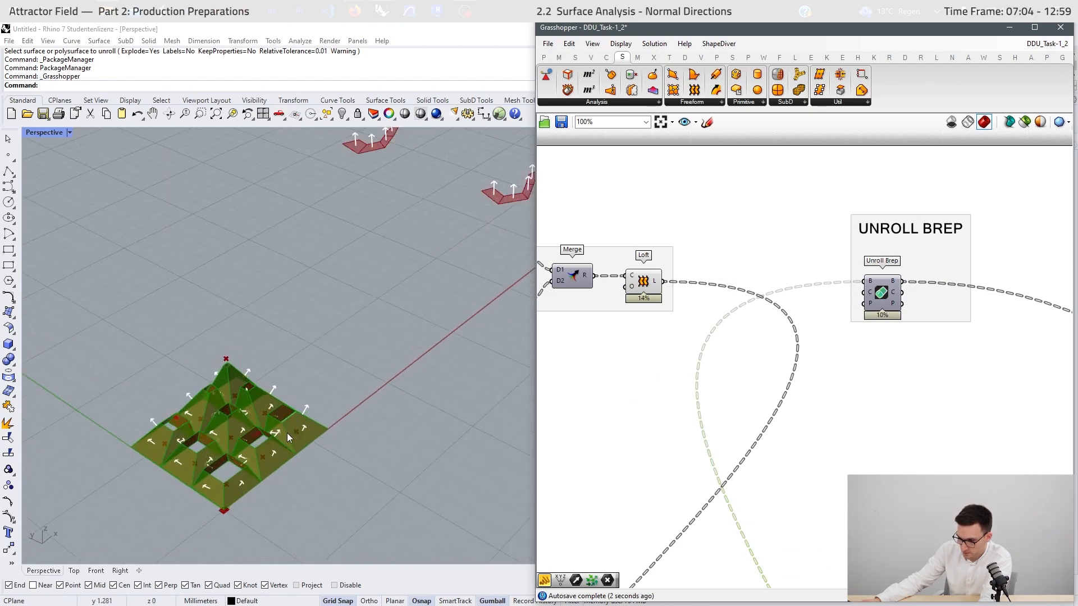
pyautogui.scroll(5, 278, 446)
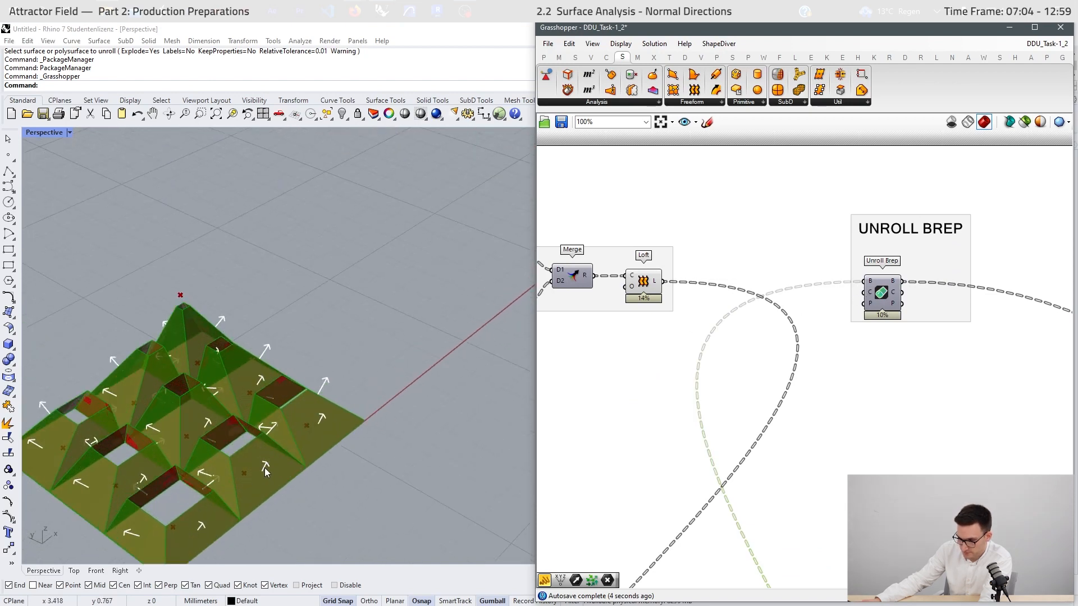
pyautogui.scroll(-4, 264, 467)
pyautogui.scroll(3, 261, 470)
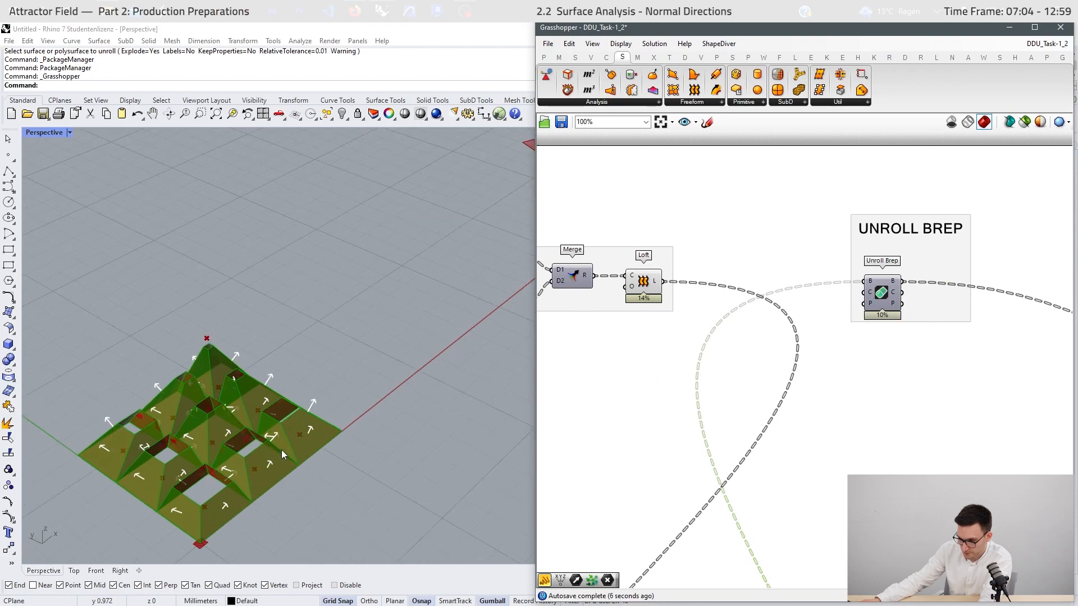
pyautogui.scroll(-4, 416, 306)
pyautogui.scroll(2, 402, 317)
pyautogui.scroll(-3, 389, 291)
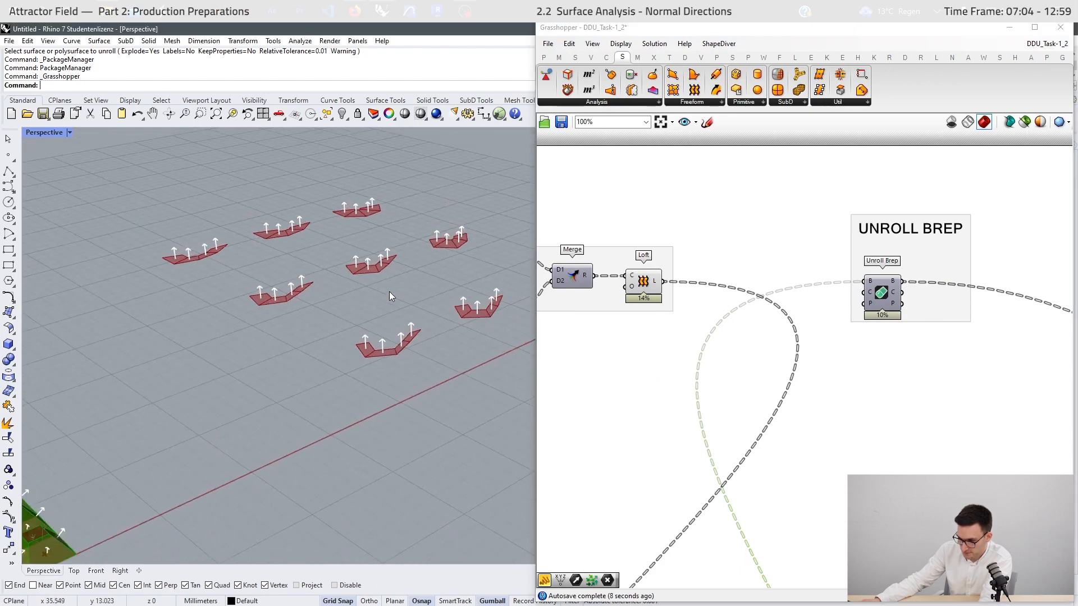
pyautogui.scroll(2, 367, 330)
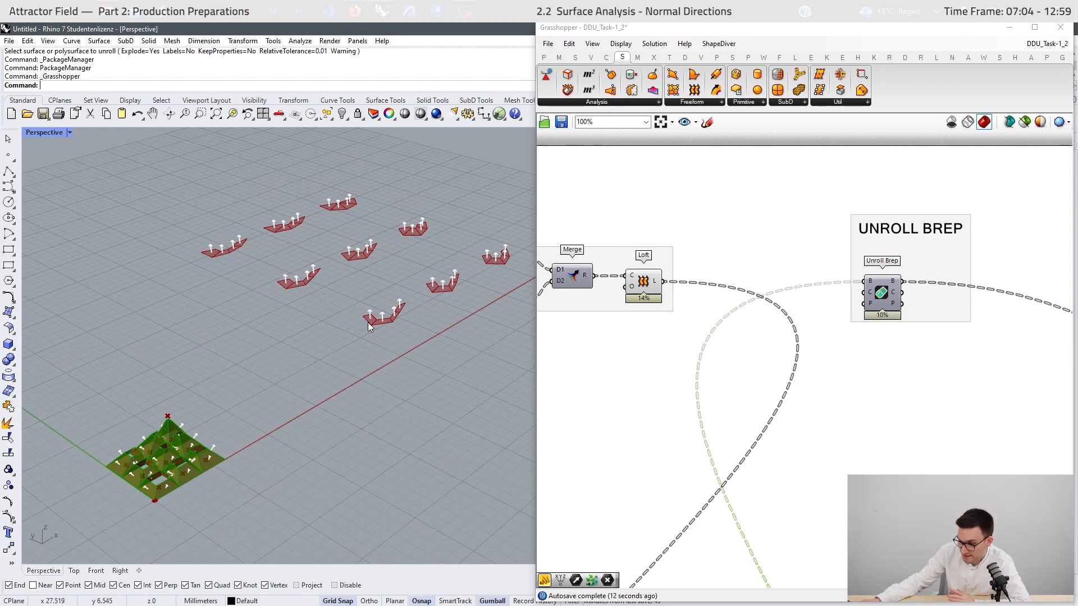
pyautogui.click(873, 340)
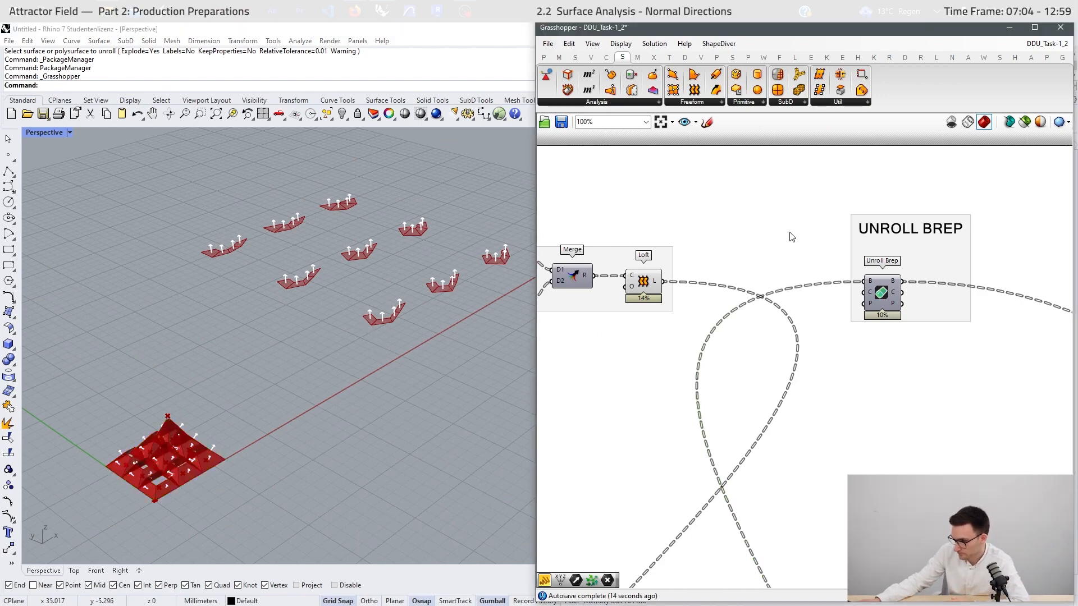
# - Delete the yellow panel below the component that feeds the second SURFACE DIRECTION group
pyautogui.scroll(-4, 788, 232)
pyautogui.scroll(4, 721, 514)
pyautogui.click(728, 516)
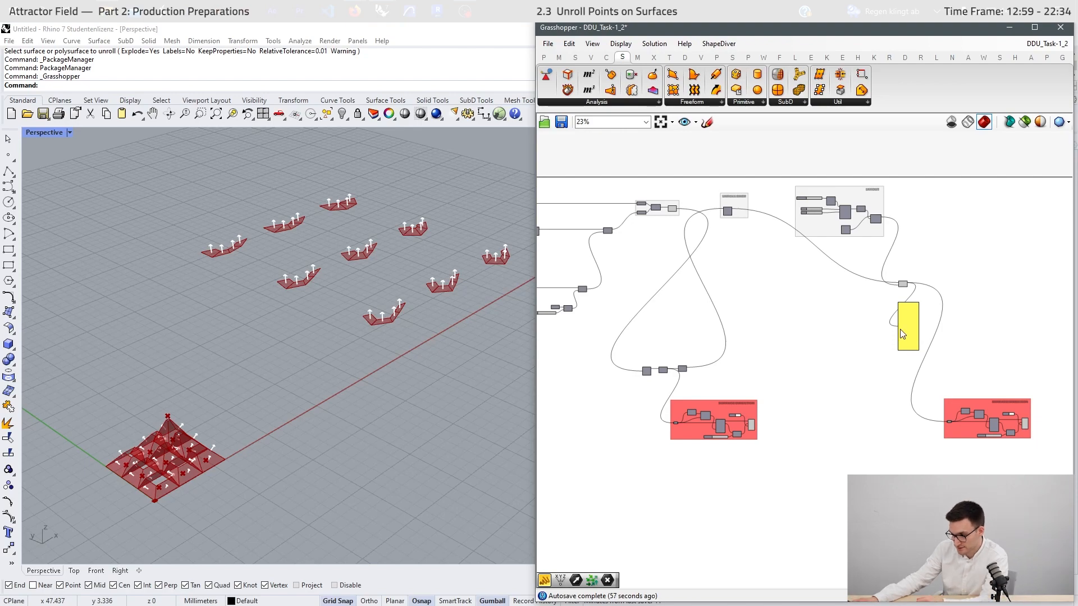
pyautogui.moveTo(911, 329); pyautogui.dragTo(914, 329)
pyautogui.press('Delete')
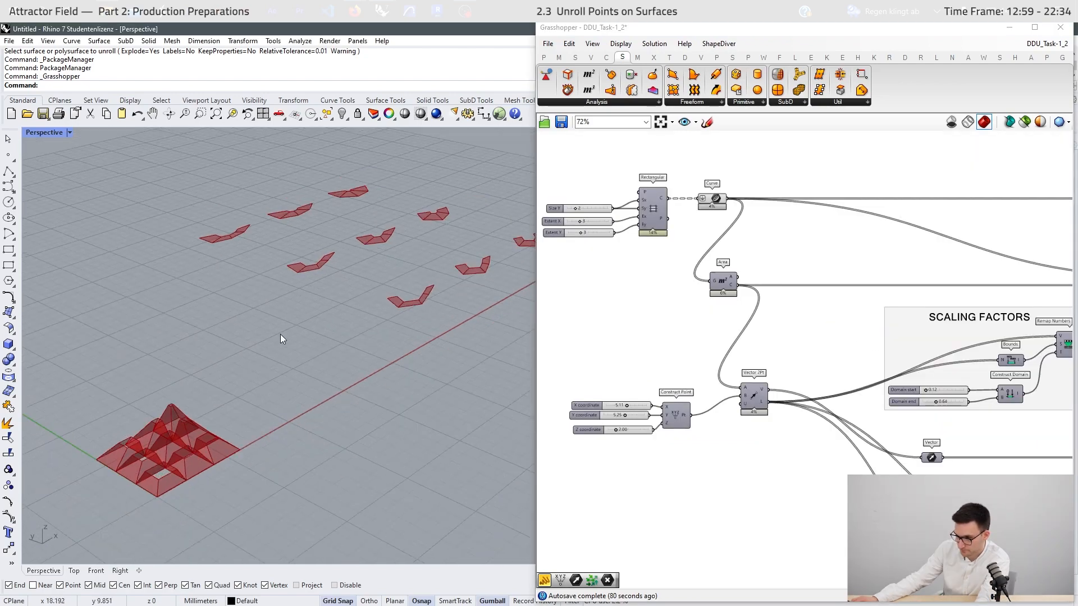
# - Save the Grasshopper definition
pyautogui.scroll(-7, 705, 321)
pyautogui.scroll(5, 877, 360)
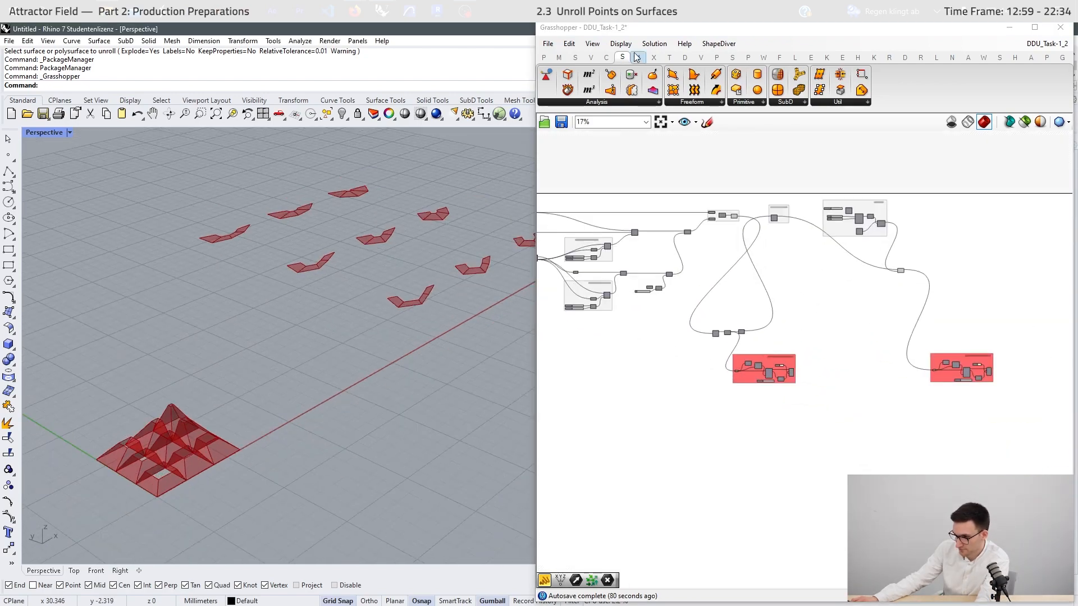
pyautogui.click(547, 43)
pyautogui.click(578, 102)
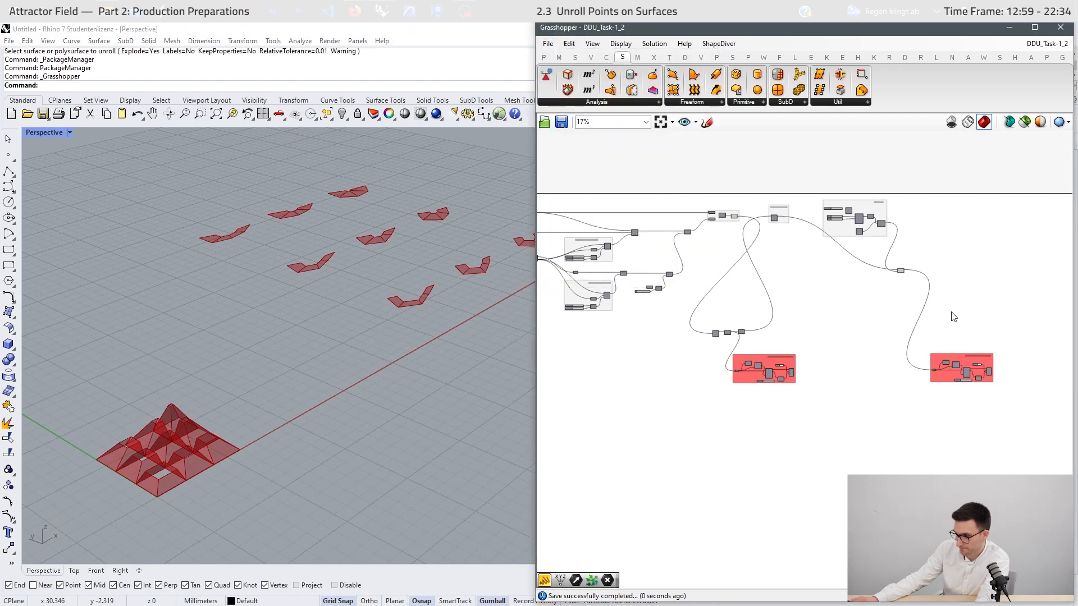
# - Examine the fold edges of the unrolled strips and compare them with the original modules in the Rhino viewport
pyautogui.moveTo(971, 274); pyautogui.dragTo(888, 282, button='right')
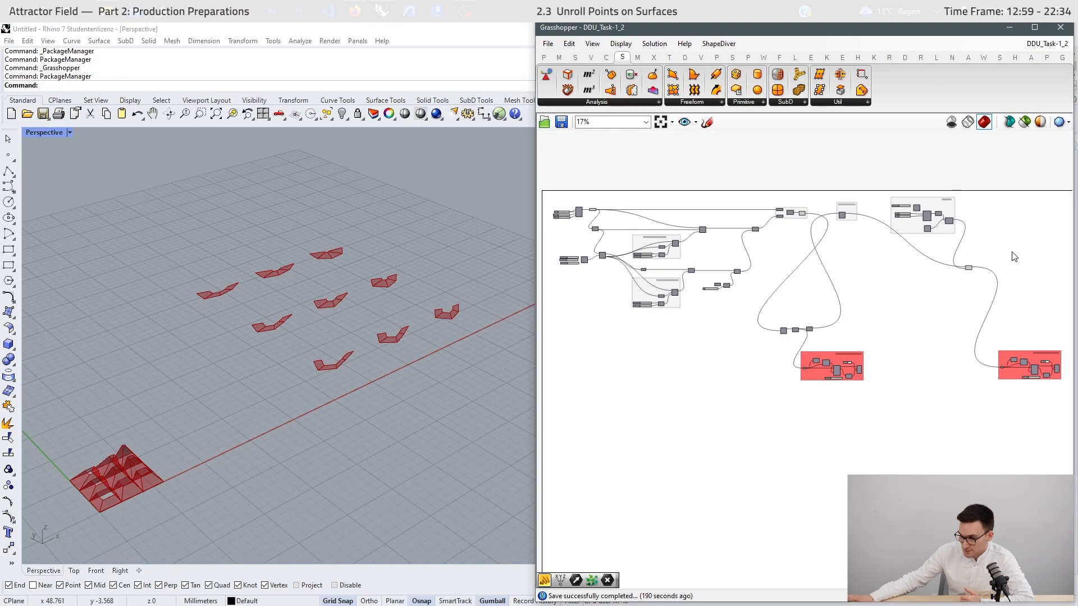
pyautogui.moveTo(414, 309); pyautogui.dragTo(259, 366, button='right')
pyautogui.scroll(9, 365, 321)
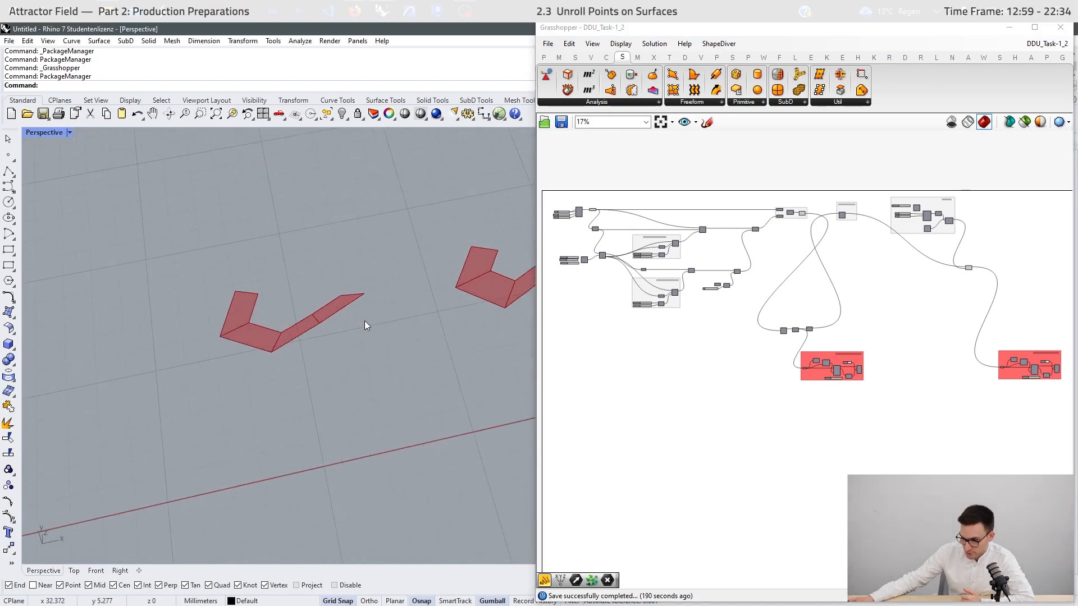
pyautogui.scroll(3, 249, 321)
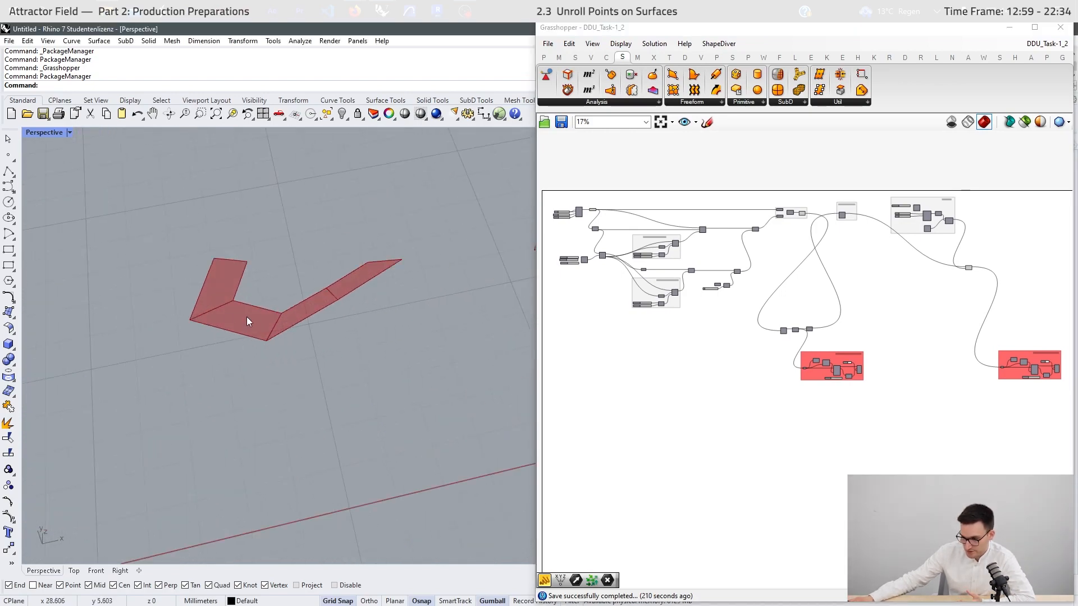
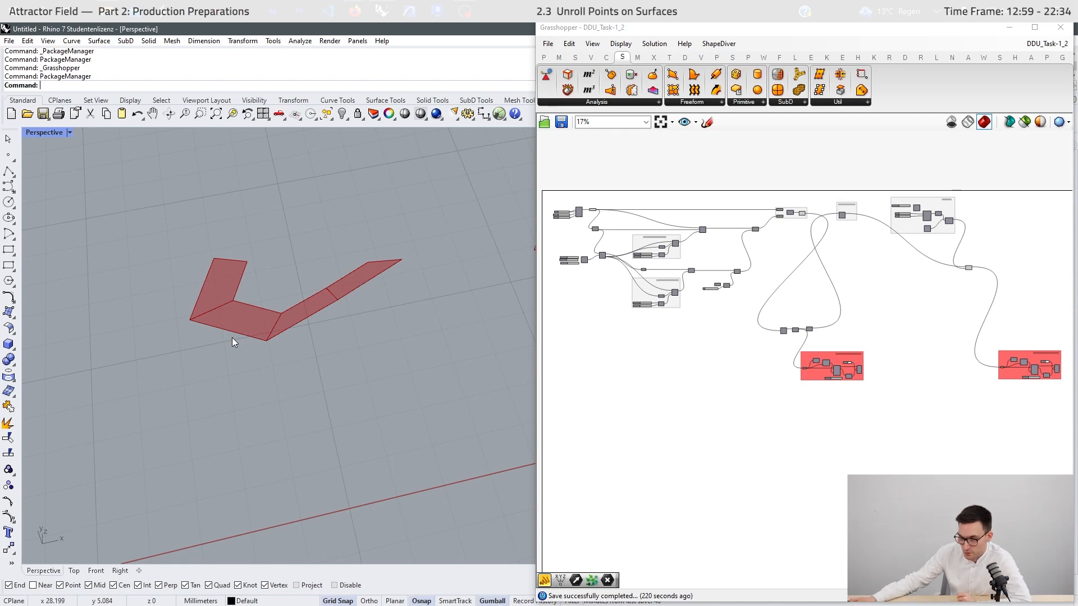
pyautogui.scroll(-3, 341, 287)
pyautogui.scroll(-2, 272, 311)
pyautogui.scroll(5, 142, 440)
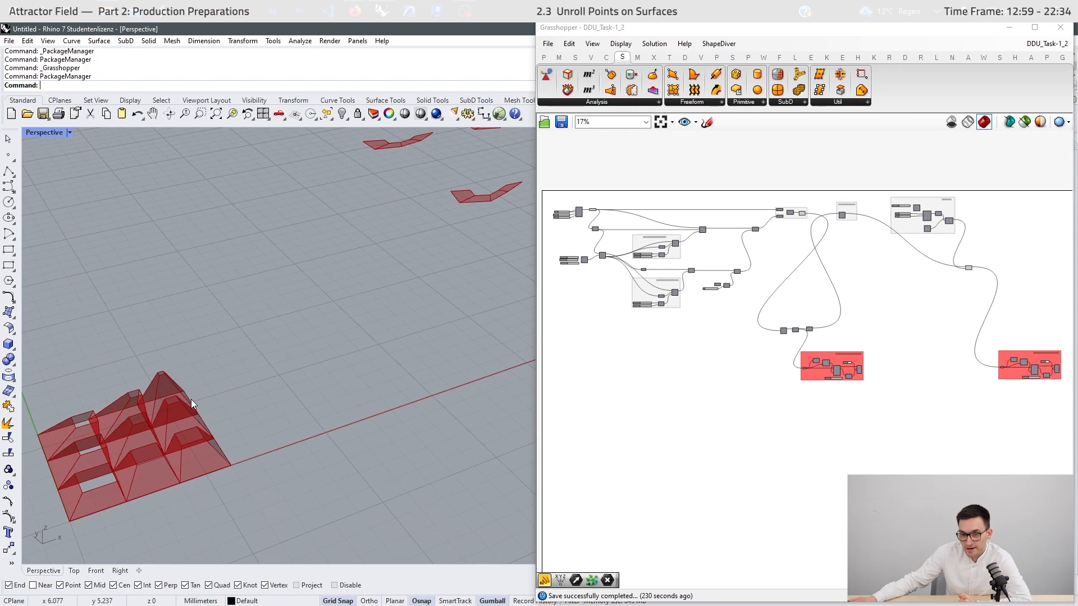
pyautogui.scroll(-2, 228, 437)
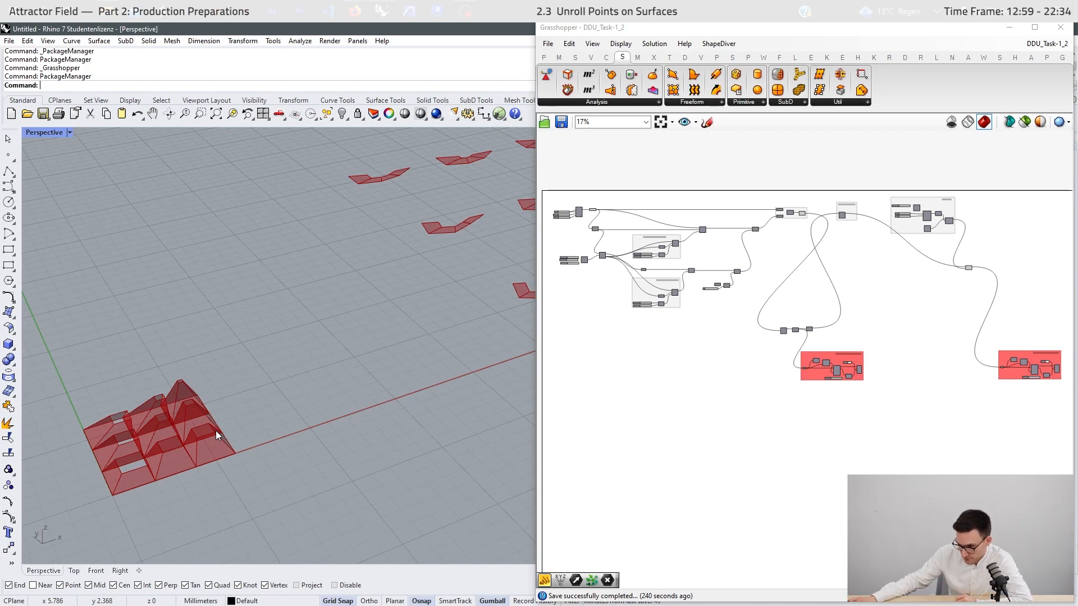
pyautogui.scroll(-3, 201, 399)
pyautogui.scroll(3, 322, 301)
pyautogui.scroll(-6, 289, 307)
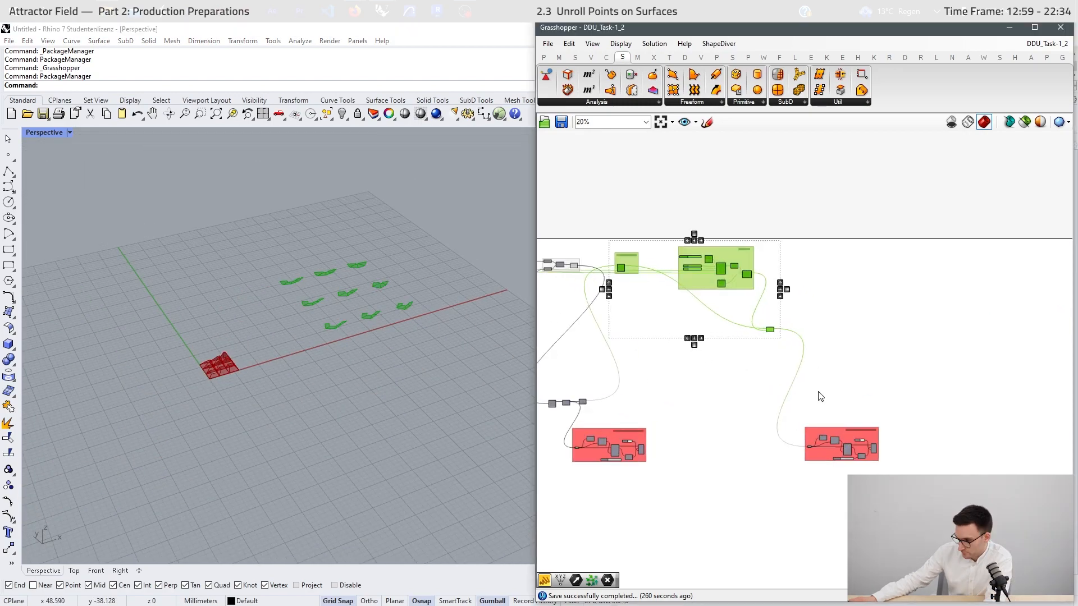
# - Move the UNROLL BREP group, the neighbouring layout group and the second SURFACE DIRECTION group together further right to free up canvas space
pyautogui.keyDown('shift'); pyautogui.moveTo(932, 404); pyautogui.dragTo(797, 483); pyautogui.keyUp('shift')
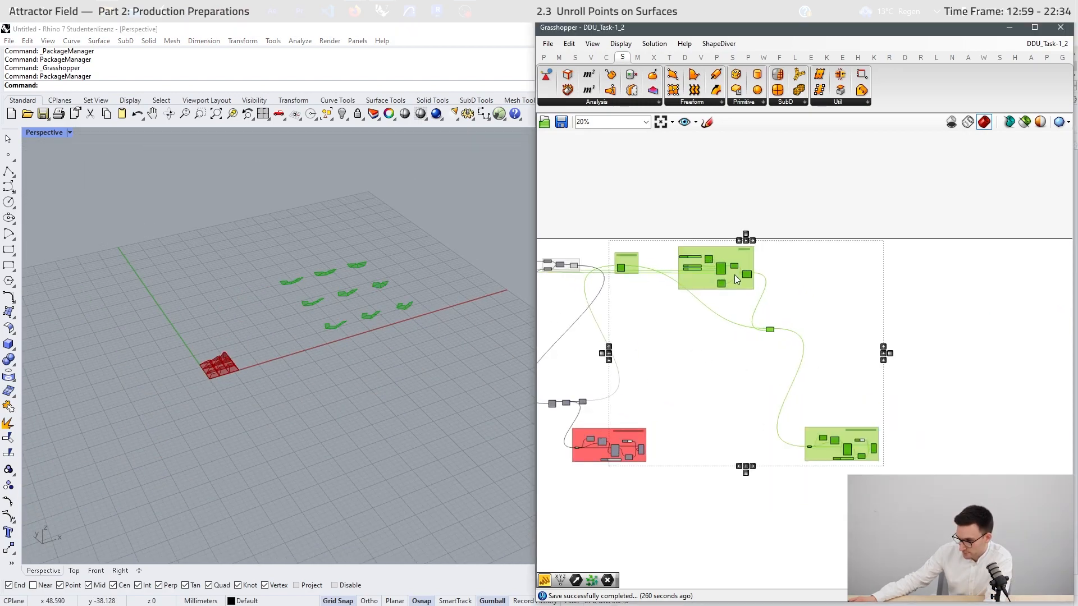
pyautogui.moveTo(735, 275); pyautogui.dragTo(895, 272)
pyautogui.click(642, 347)
pyautogui.moveTo(642, 347); pyautogui.dragTo(785, 344, button='right')
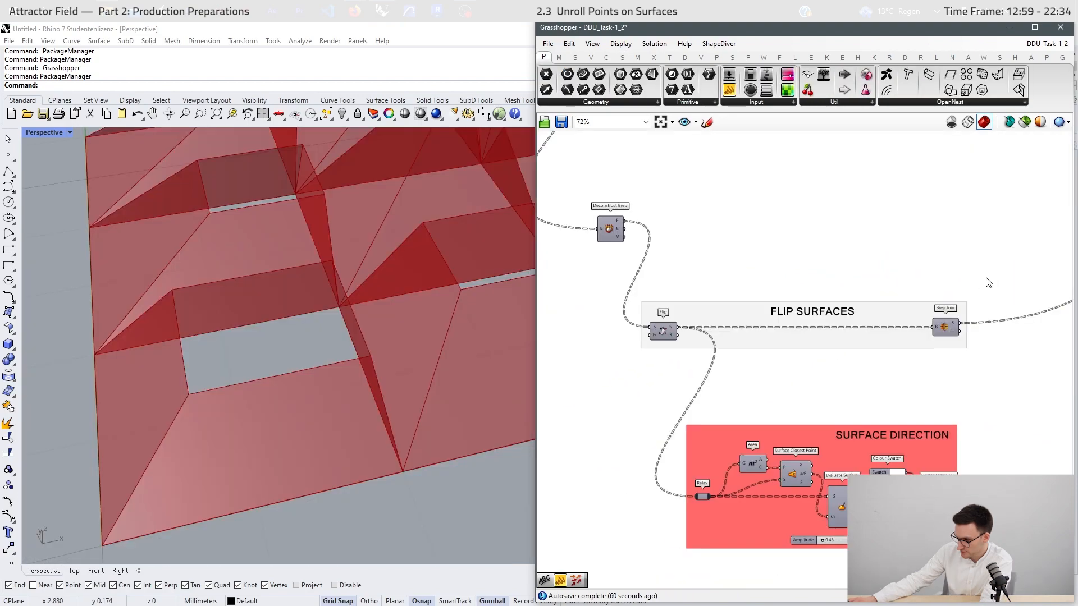
# - Review the FLIP SURFACES group and the chain leading to it from Loft through Deconstruct Brep
pyautogui.moveTo(986, 277); pyautogui.dragTo(610, 363)
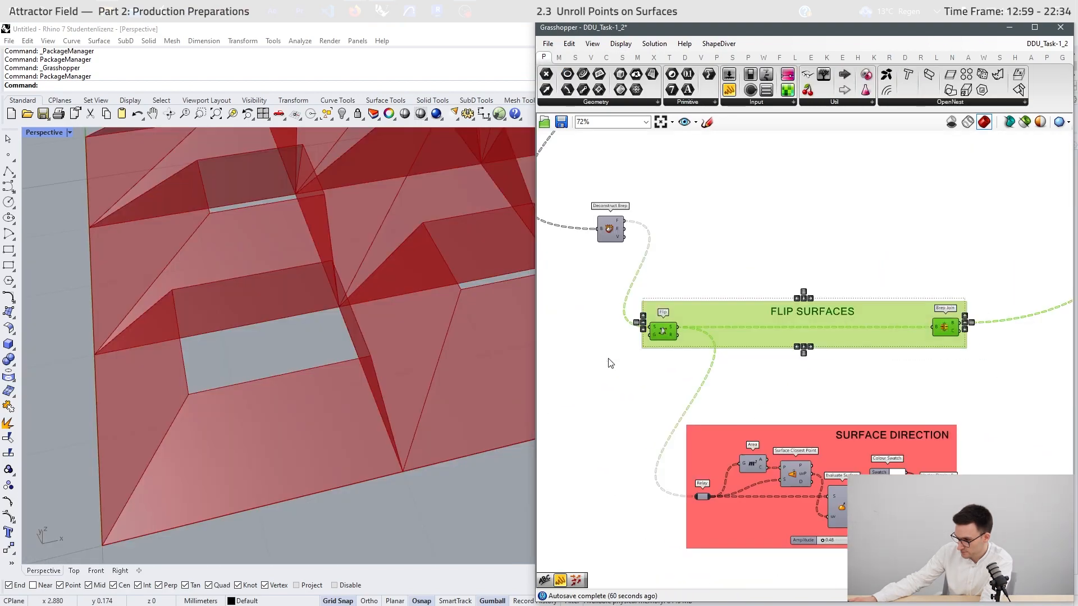
pyautogui.click(611, 363)
pyautogui.moveTo(709, 209); pyautogui.dragTo(738, 561, button='right')
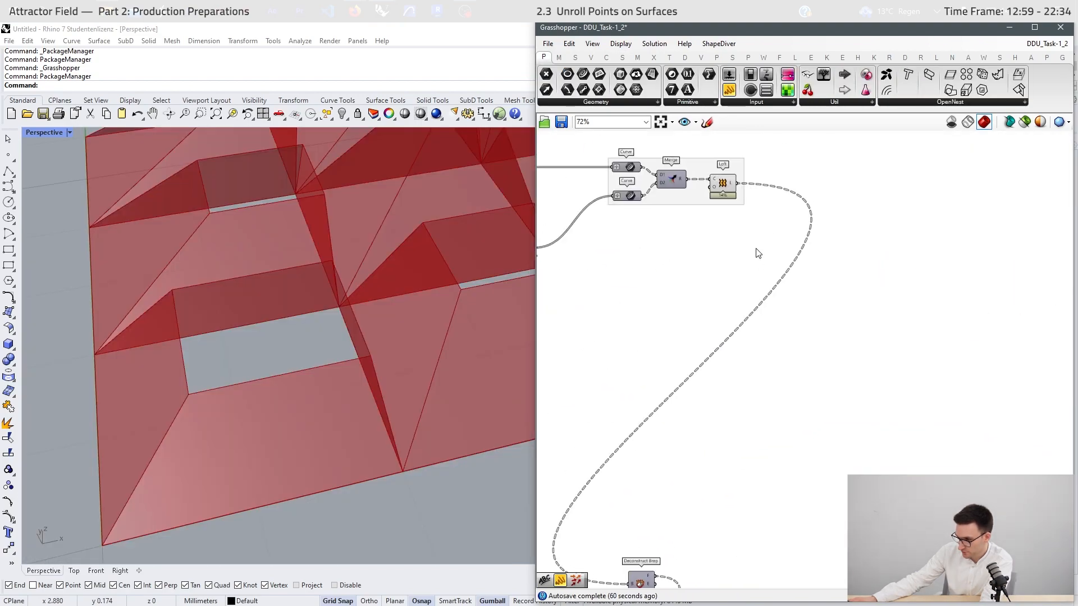
pyautogui.moveTo(752, 467); pyautogui.dragTo(735, 163, button='right')
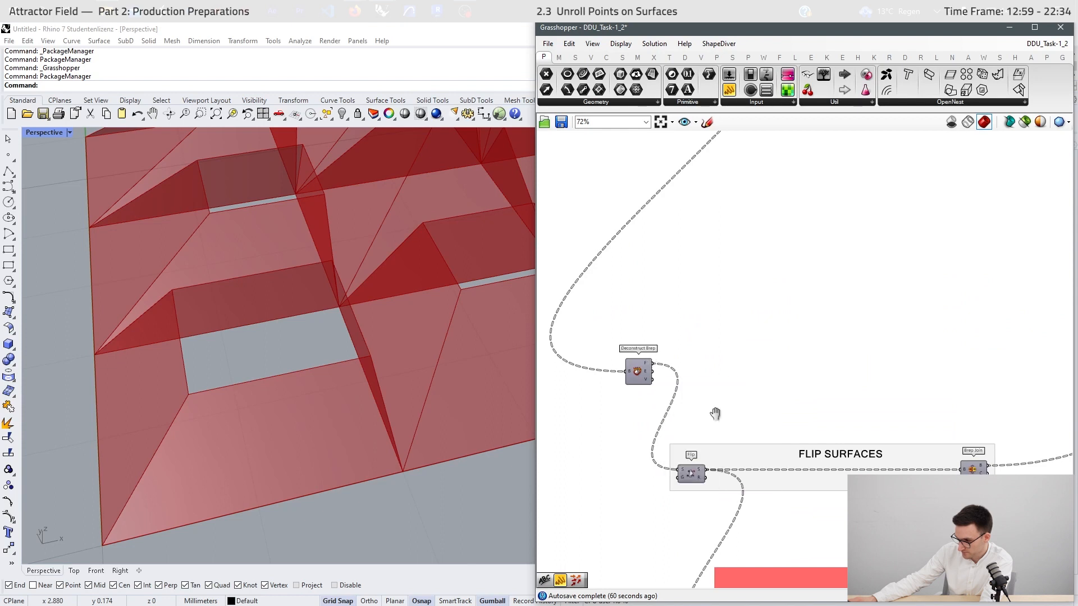
pyautogui.moveTo(673, 411); pyautogui.dragTo(669, 371, button='right')
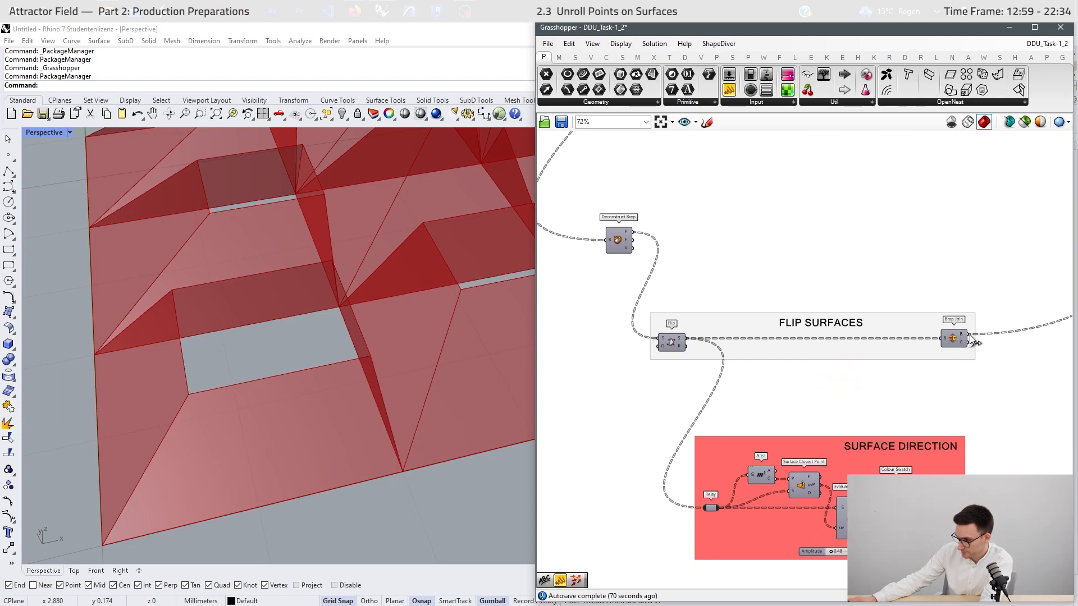
pyautogui.moveTo(962, 338)
pyautogui.moveTo(993, 305); pyautogui.dragTo(622, 399)
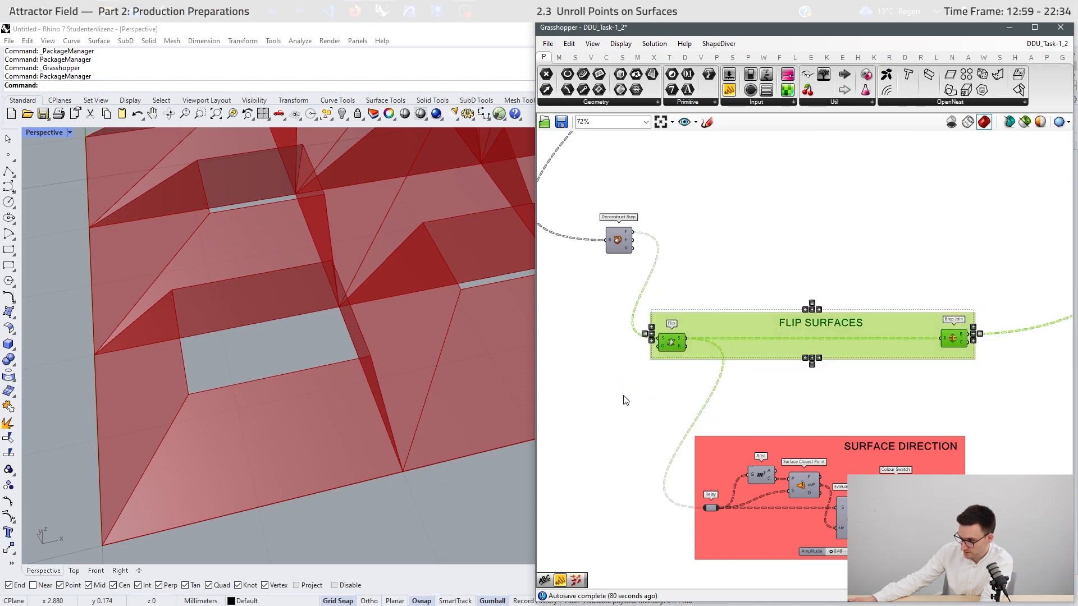
pyautogui.click(626, 399)
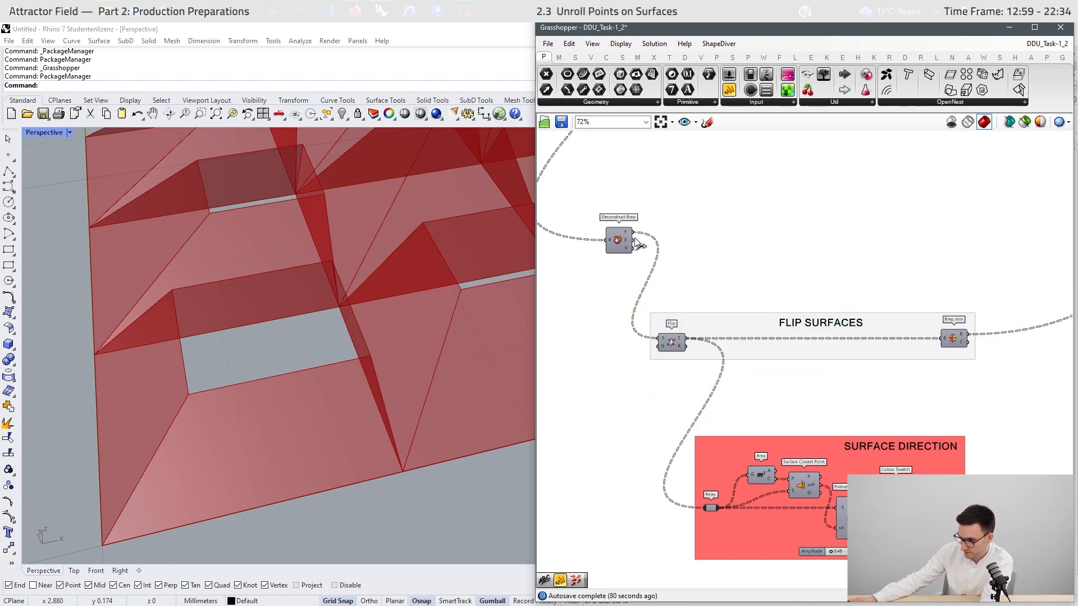
pyautogui.scroll(-5, 627, 433)
pyautogui.moveTo(689, 231); pyautogui.dragTo(689, 297, button='right')
pyautogui.scroll(6, 668, 205)
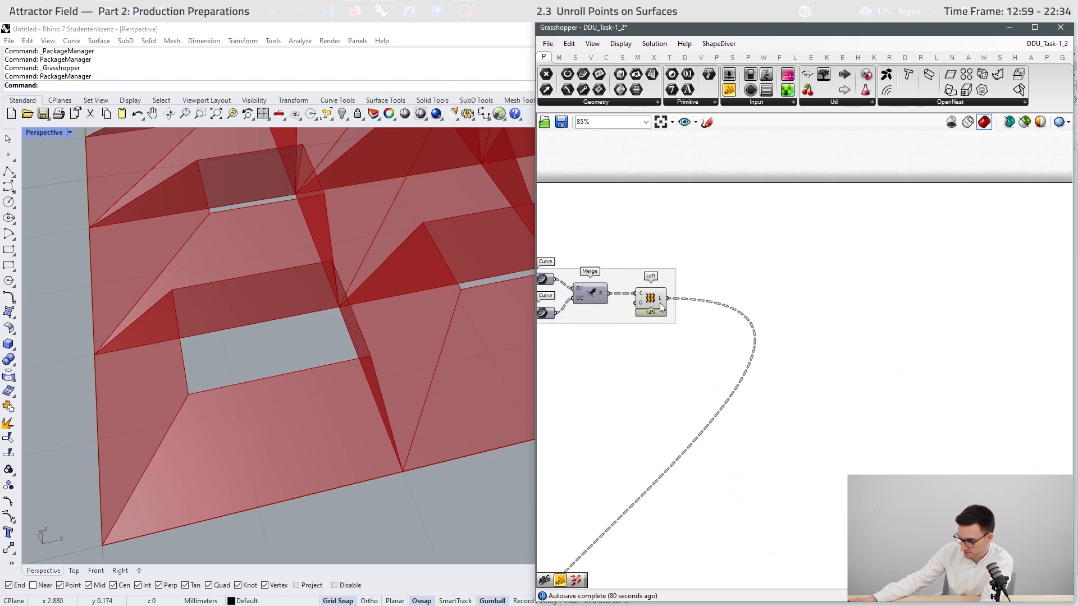
# - Highlight the lofted modules and trace the data flow from Loft through Deconstruct Brep and FLIP SURFACES to Unroll Brep
pyautogui.click(661, 303)
pyautogui.scroll(-6, 658, 305)
pyautogui.scroll(5, 886, 297)
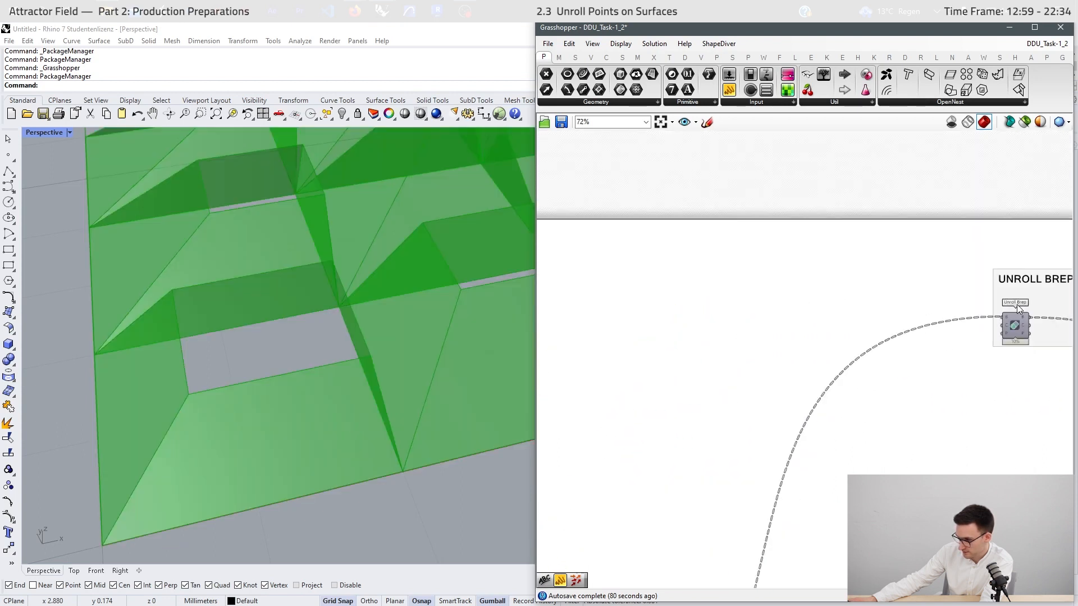
pyautogui.scroll(-6, 898, 234)
pyautogui.scroll(5, 673, 429)
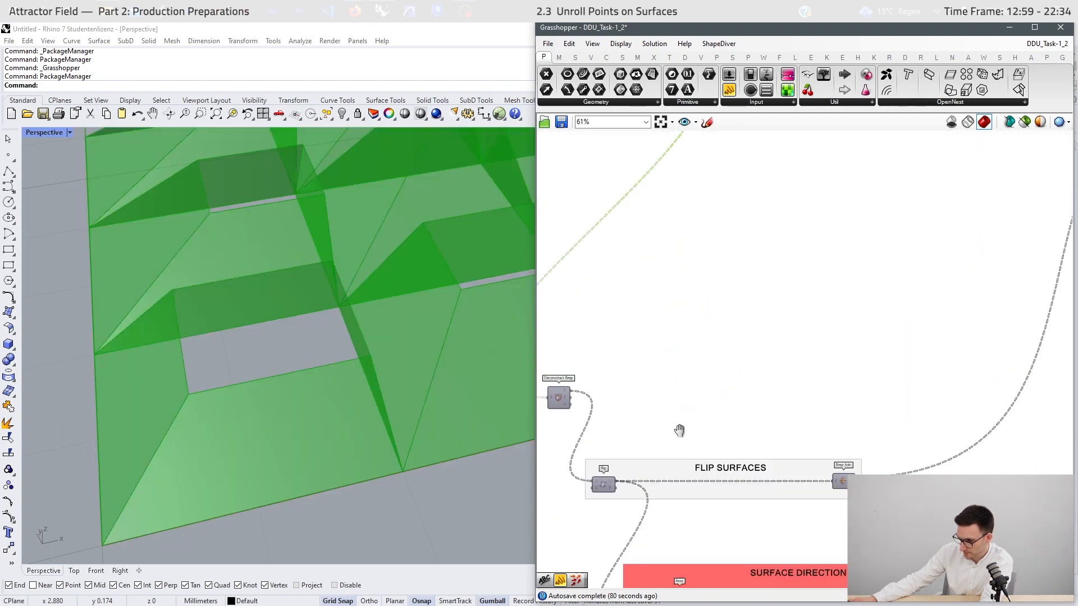
pyautogui.moveTo(679, 431); pyautogui.dragTo(736, 407, button='right')
pyautogui.scroll(-15, 246, 379)
pyautogui.scroll(3, 379, 322)
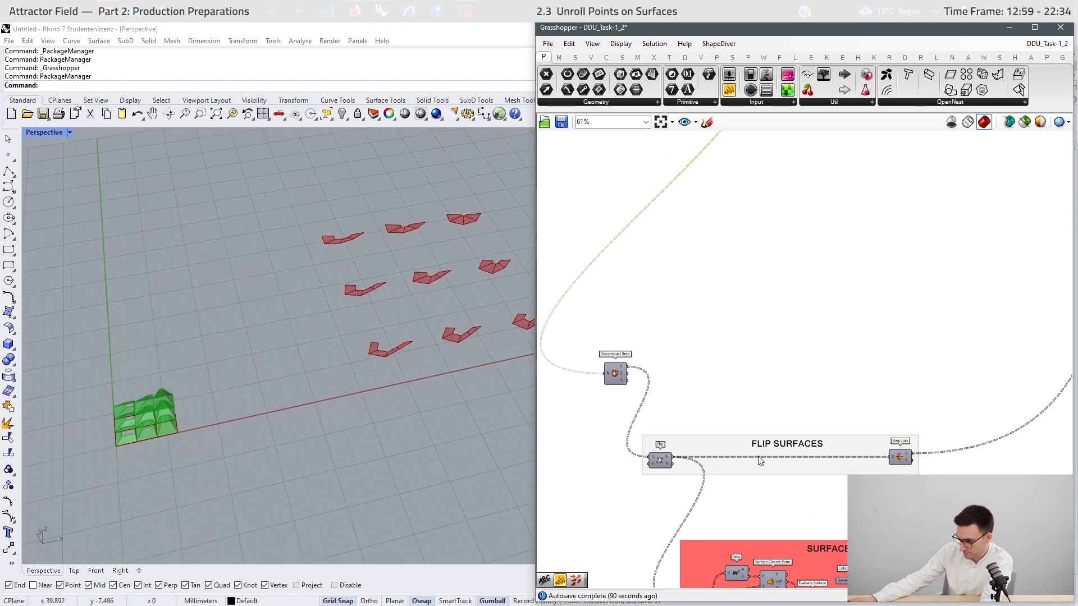
pyautogui.scroll(3, 753, 505)
pyautogui.moveTo(752, 505); pyautogui.dragTo(761, 449, button='right')
pyautogui.moveTo(780, 350); pyautogui.dragTo(765, 366, button='right')
pyautogui.scroll(-3, 646, 466)
pyautogui.scroll(2, 645, 470)
pyautogui.scroll(1, 643, 432)
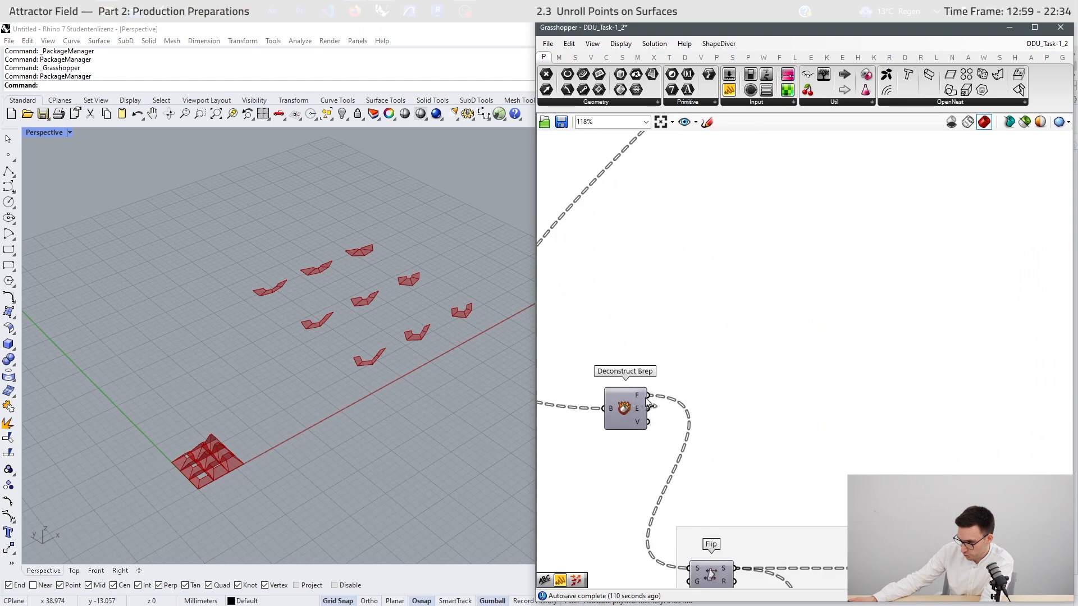
# - Add a second Deconstruct Brep component and connect the first one's F output to its B input
pyautogui.scroll(-3, 643, 487)
pyautogui.scroll(4, 639, 468)
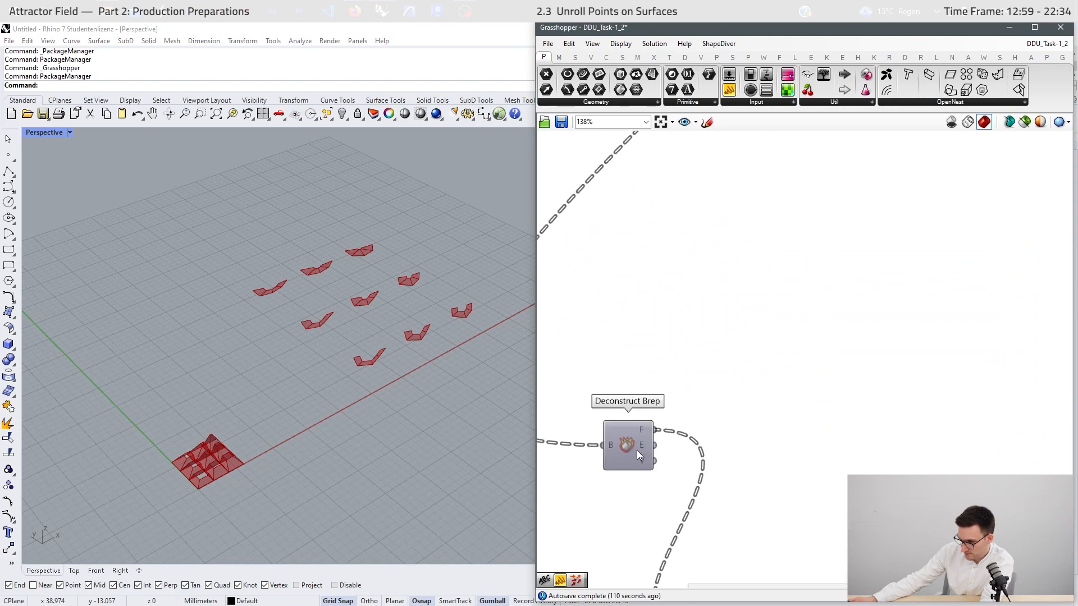
pyautogui.scroll(6, 245, 471)
pyautogui.scroll(1, 201, 487)
pyautogui.scroll(2, 201, 488)
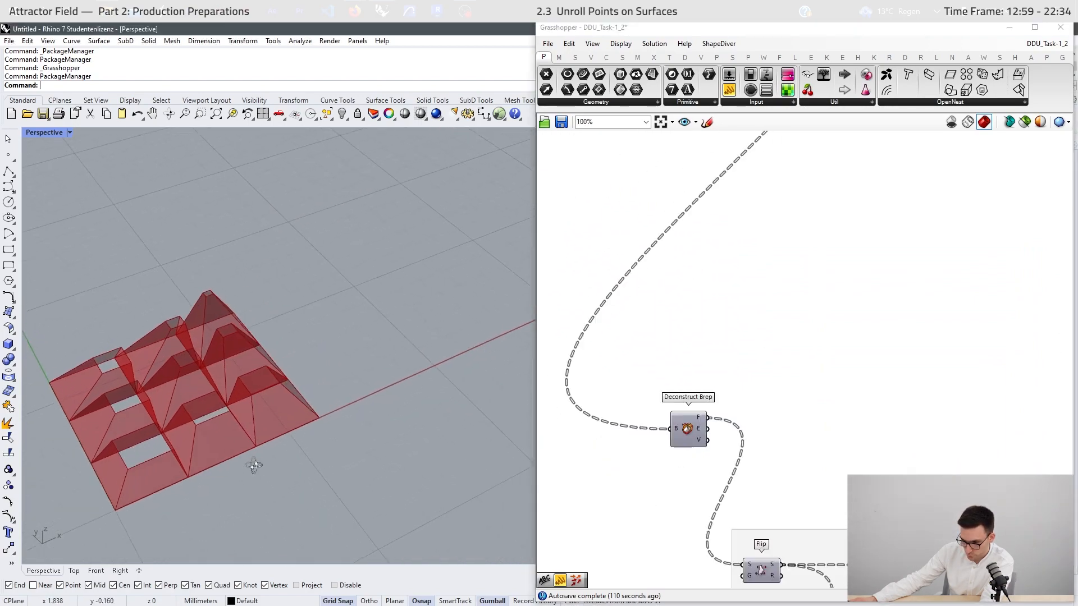
pyautogui.scroll(-2, 220, 436)
pyautogui.scroll(5, 136, 466)
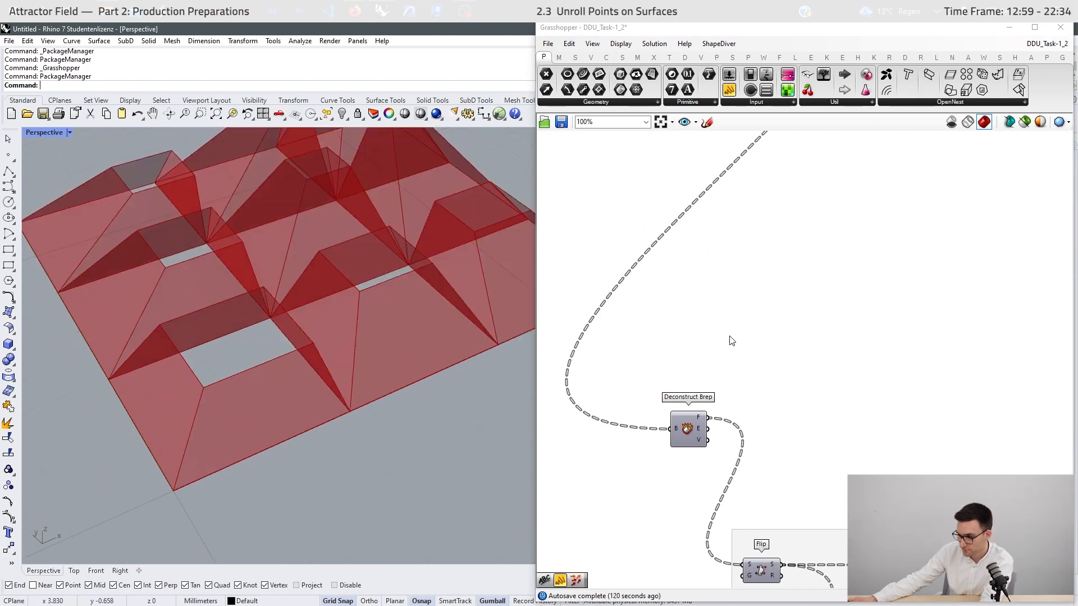
pyautogui.doubleClick(824, 332)
pyautogui.write('deconstruct')
pyautogui.click(831, 274)
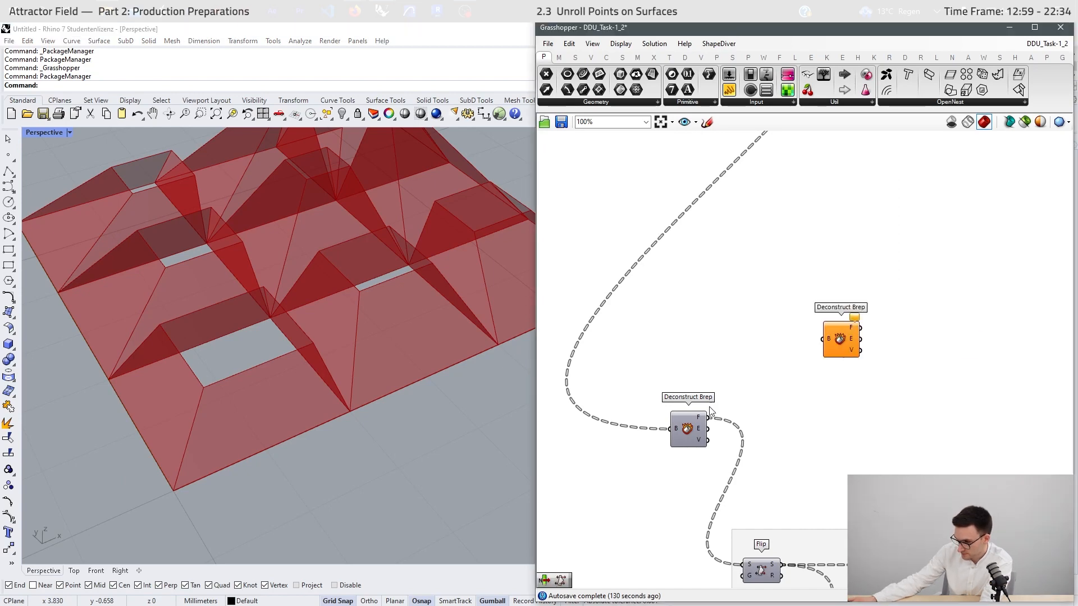
pyautogui.moveTo(709, 418); pyautogui.dragTo(772, 333)
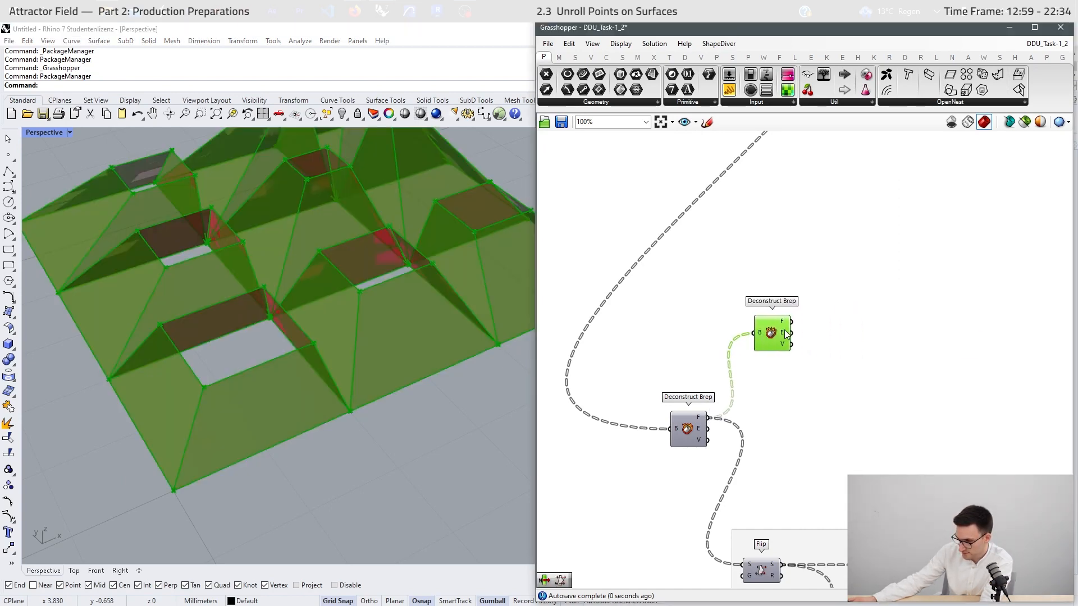
# - Add a Curve Middle component and connect the second Deconstruct Brep's E output to its C input
pyautogui.doubleClick(848, 334)
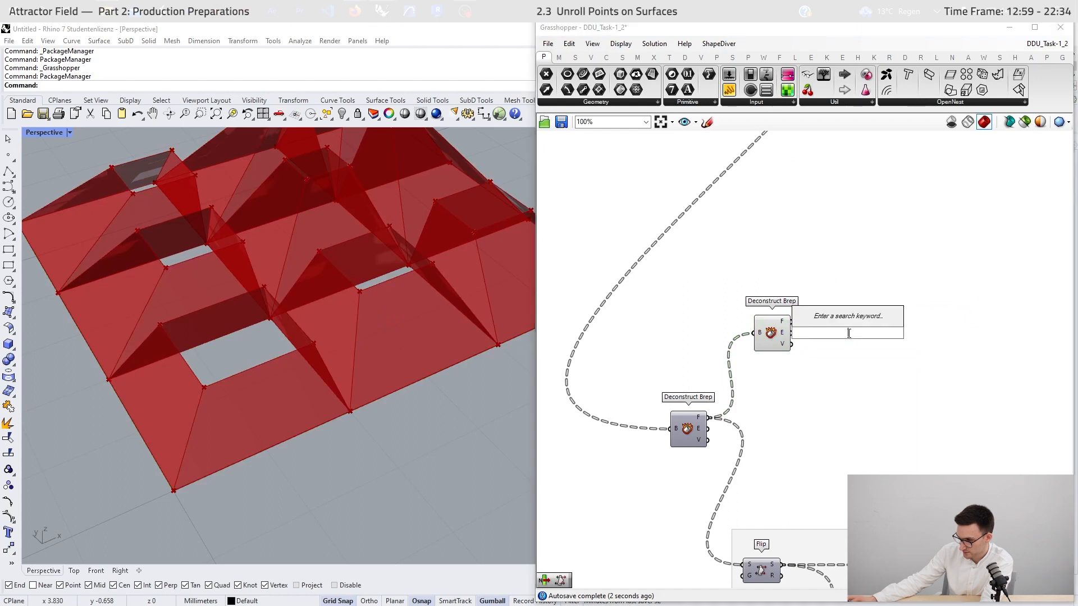
pyautogui.write('middle')
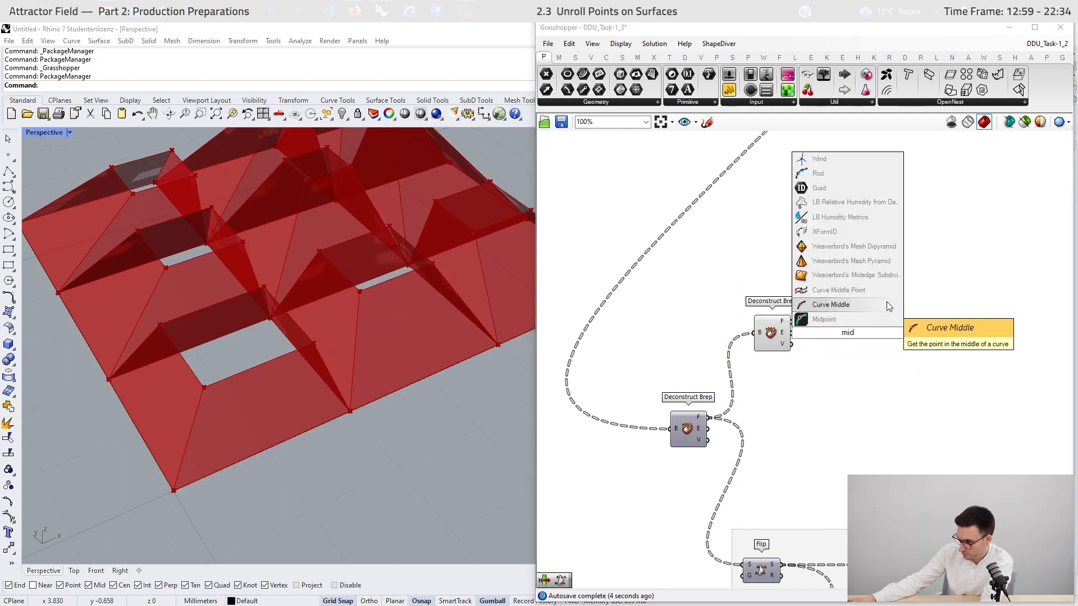
pyautogui.click(876, 304)
pyautogui.moveTo(791, 332); pyautogui.dragTo(851, 295)
pyautogui.scroll(-5, 282, 371)
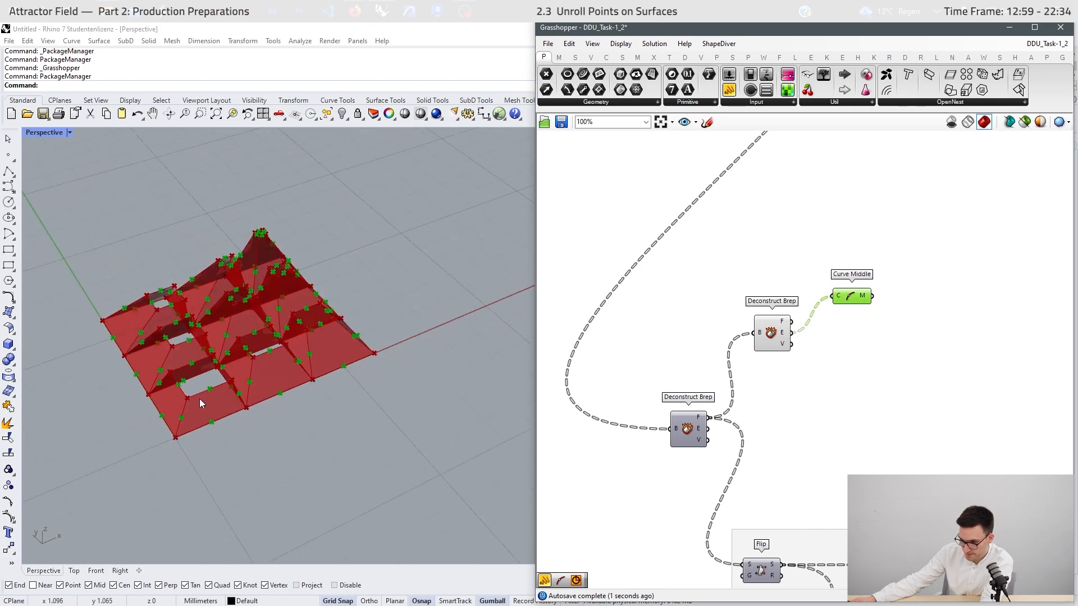
pyautogui.scroll(5, 221, 423)
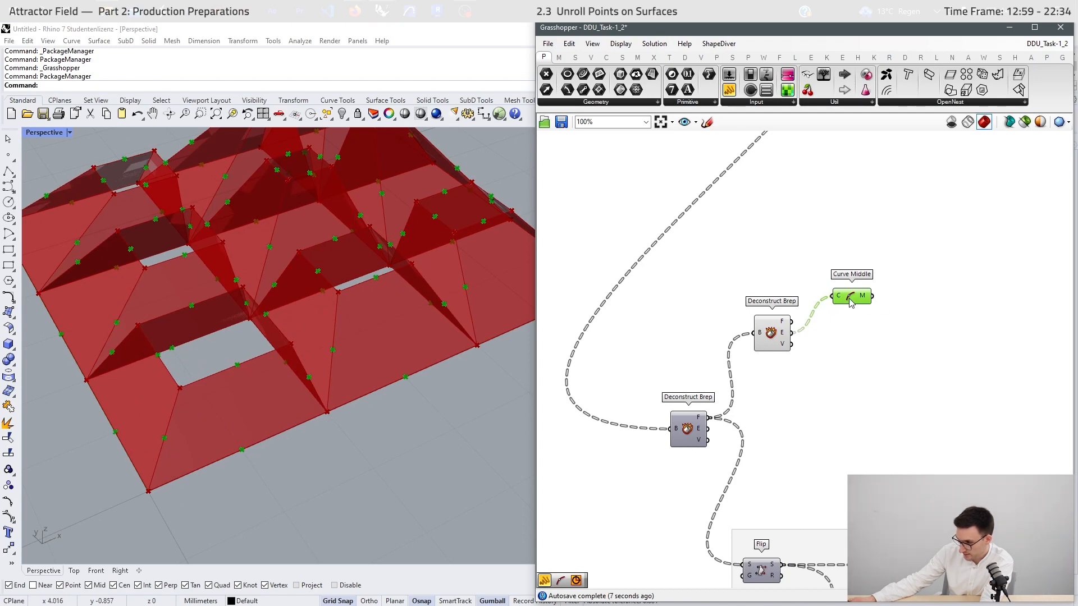
# - Add a Deconstruct component beside Curve Middle and connect Curve Middle's M output to its P input
pyautogui.moveTo(850, 303); pyautogui.dragTo(841, 302)
pyautogui.doubleClick(904, 294)
pyautogui.write('d')
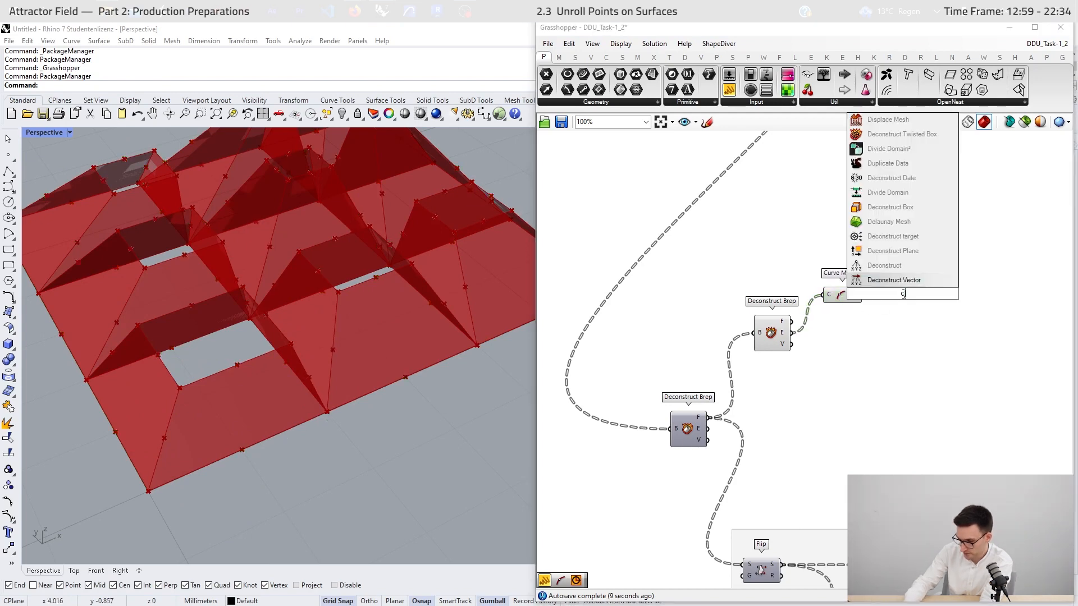
pyautogui.write('econst')
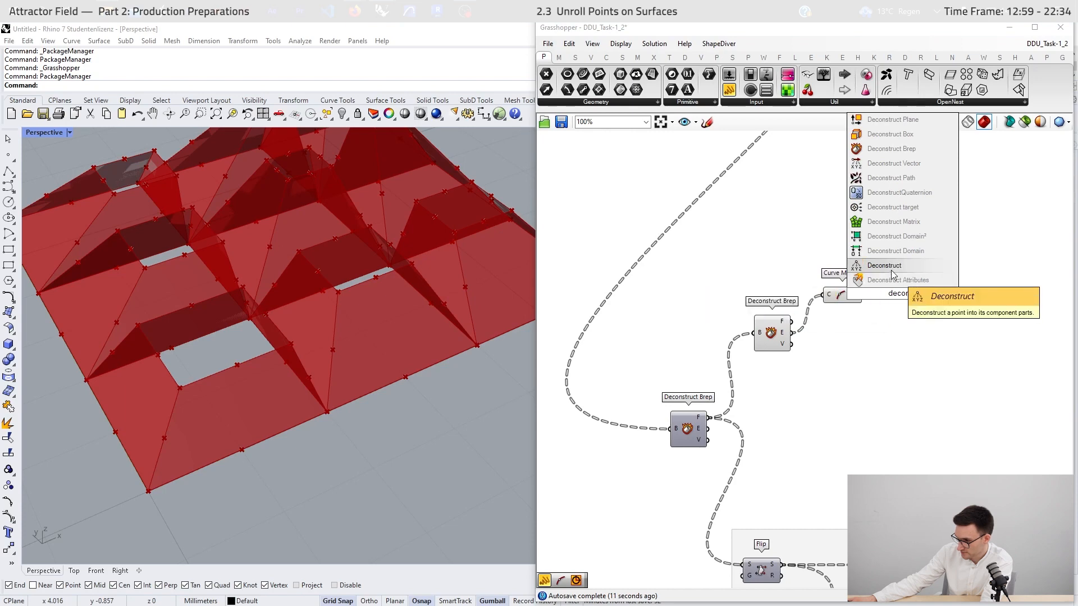
pyautogui.click(891, 271)
pyautogui.click(901, 297)
pyautogui.moveTo(865, 295); pyautogui.dragTo(890, 294)
pyautogui.moveTo(893, 294); pyautogui.dragTo(887, 298)
pyautogui.moveTo(953, 318); pyautogui.dragTo(901, 323, button='right')
# - Add a panel and connect Deconstruct's Z output to it to read the midpoint heights
pyautogui.doubleClick(918, 308)
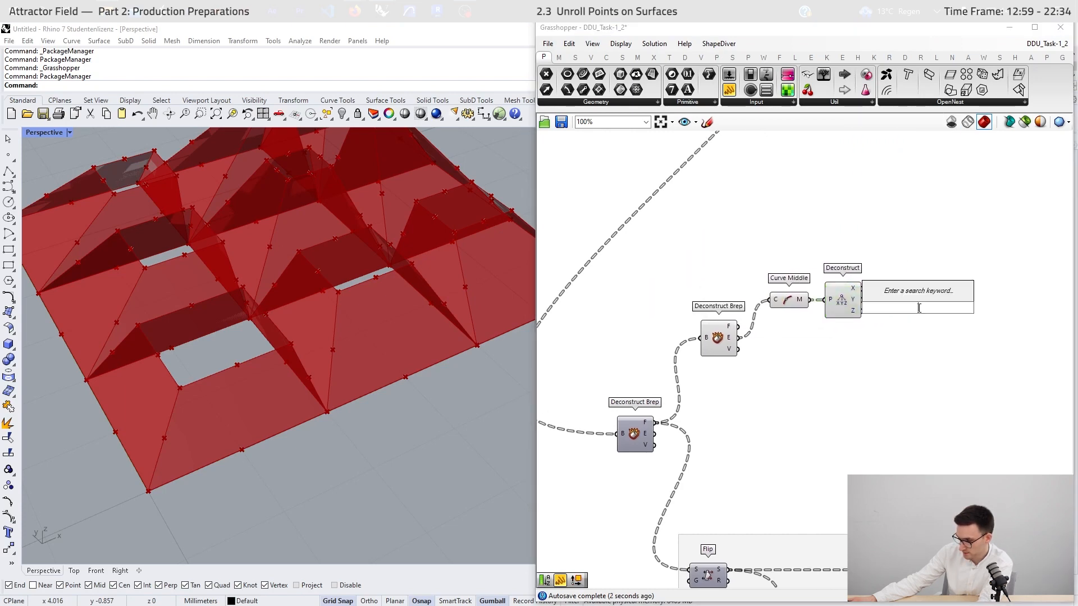
pyautogui.write('//')
pyautogui.click(917, 298)
pyautogui.moveTo(910, 313); pyautogui.dragTo(930, 301)
pyautogui.moveTo(863, 311); pyautogui.dragTo(898, 296)
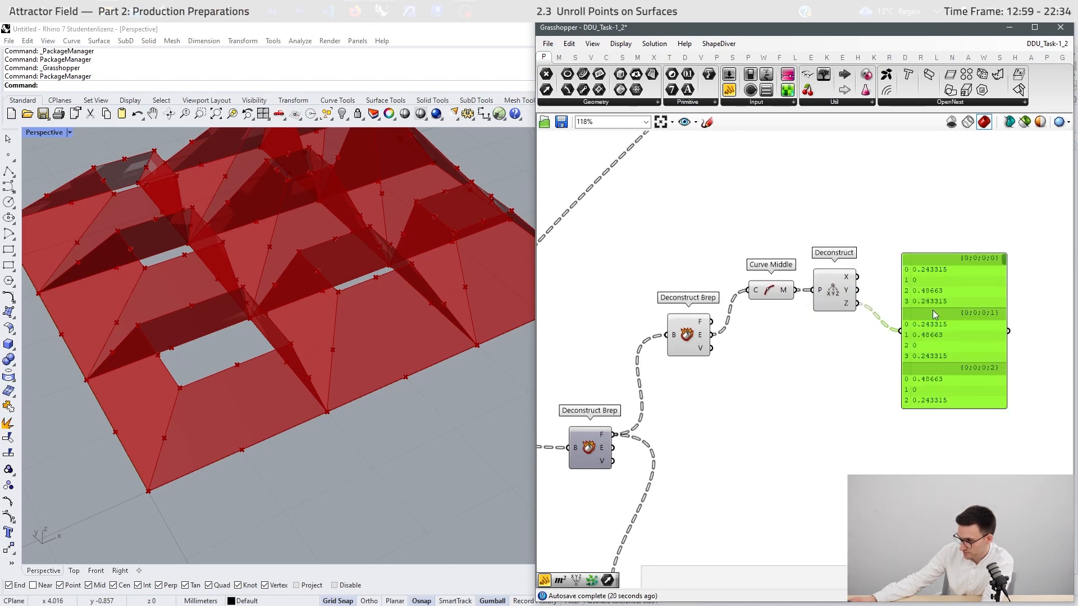
# - Inspect the midpoint coordinates in a widened copy of the panel fed by Curve Middle's M output, and delete both panels
pyautogui.keyDown('alt'); pyautogui.moveTo(932, 315); pyautogui.dragTo(798, 388); pyautogui.keyUp('alt')
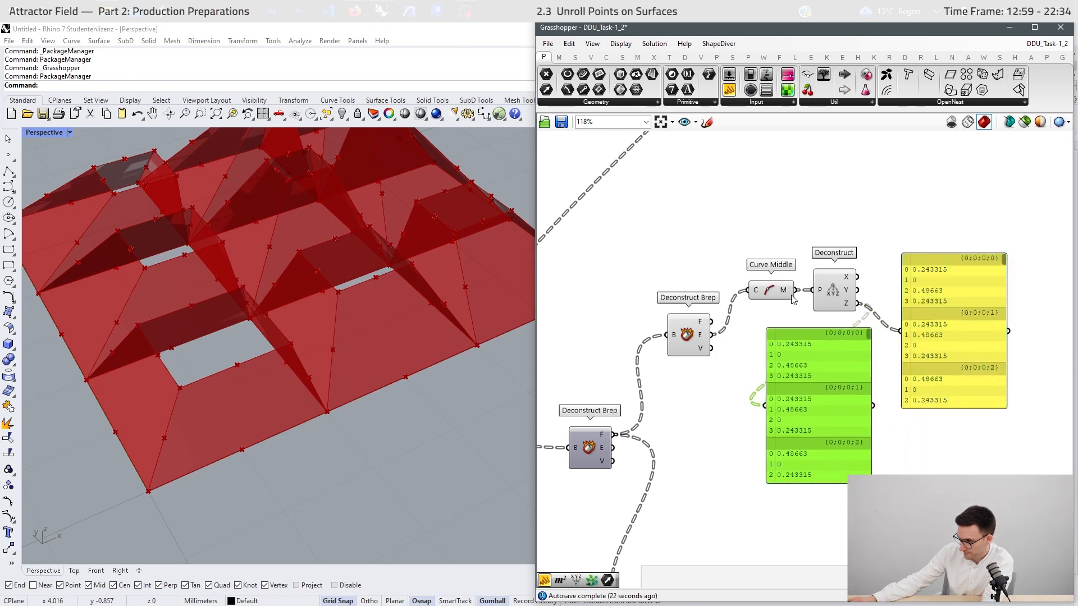
pyautogui.moveTo(796, 290); pyautogui.dragTo(764, 405)
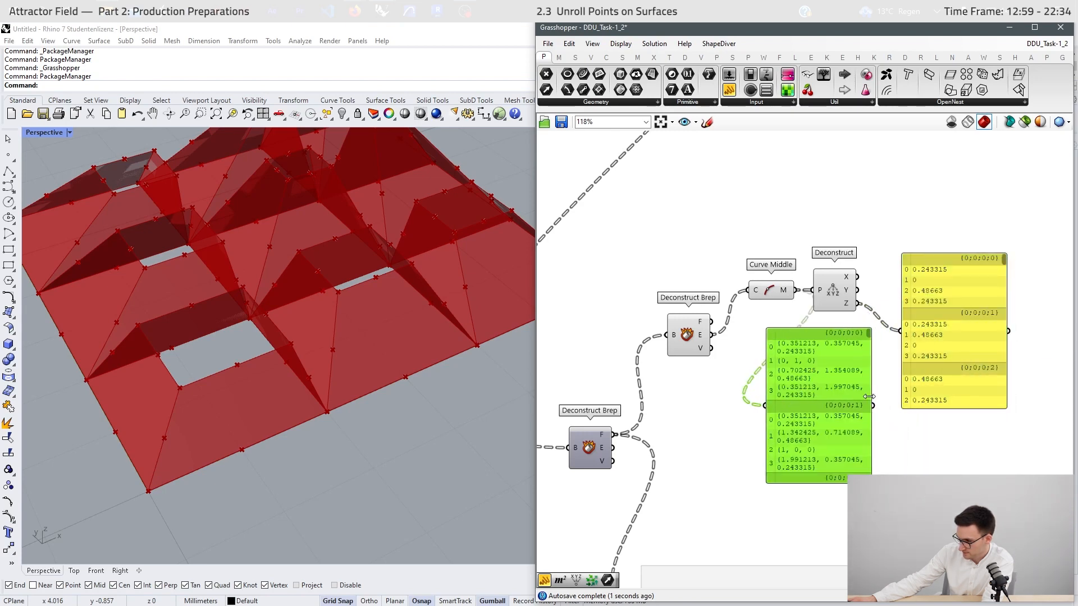
pyautogui.moveTo(869, 397); pyautogui.dragTo(906, 397)
pyautogui.moveTo(807, 407); pyautogui.dragTo(783, 406)
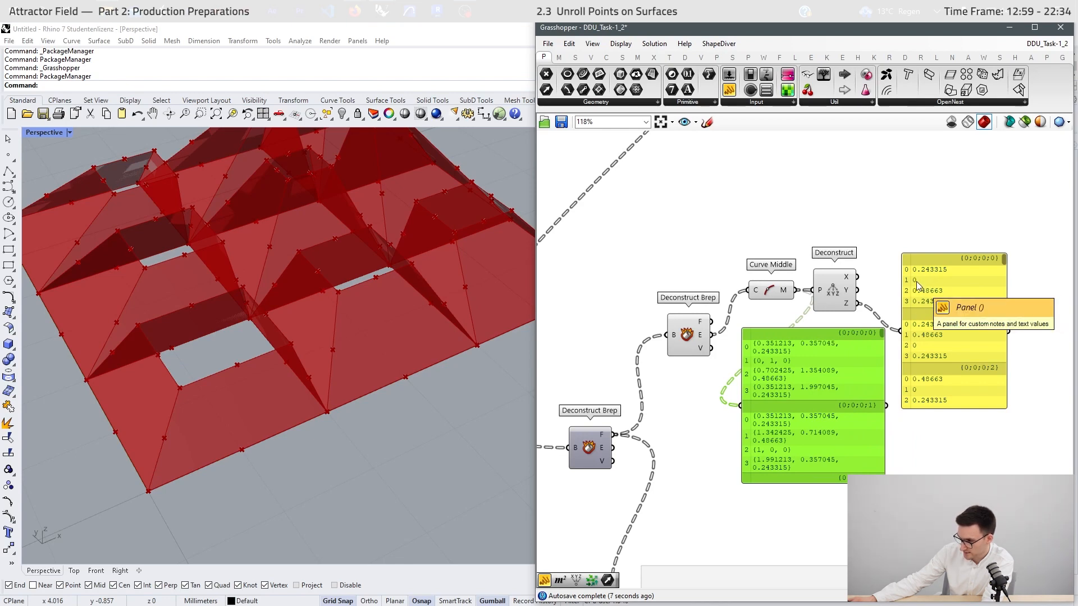
pyautogui.moveTo(1036, 362); pyautogui.dragTo(839, 465)
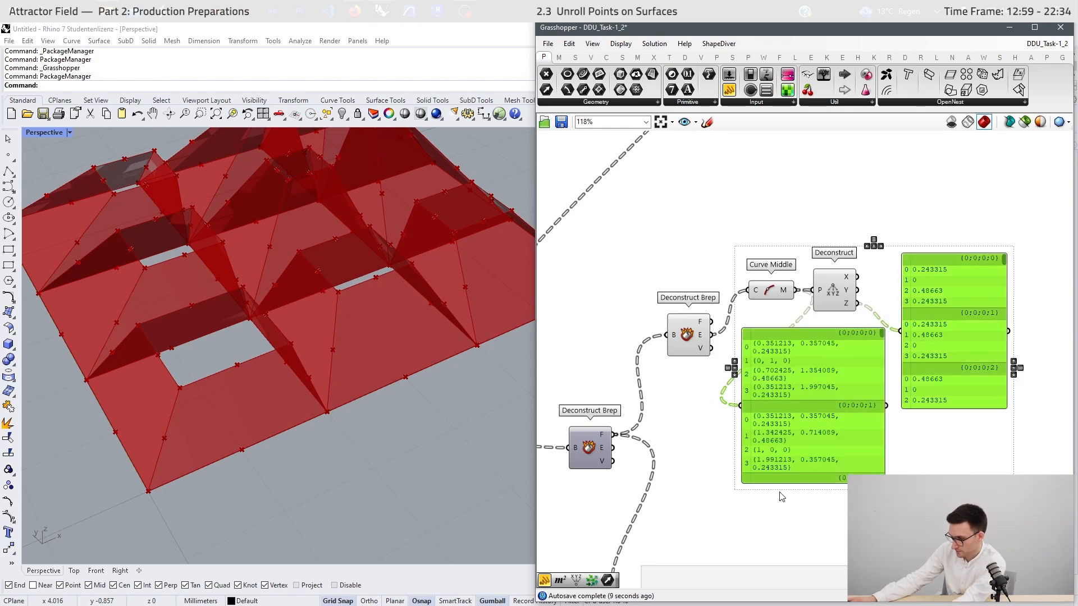
pyautogui.press('Delete')
# - Add a Sort List component and connect Deconstruct's Z output to its K input
pyautogui.doubleClick(914, 297)
pyautogui.write('sort')
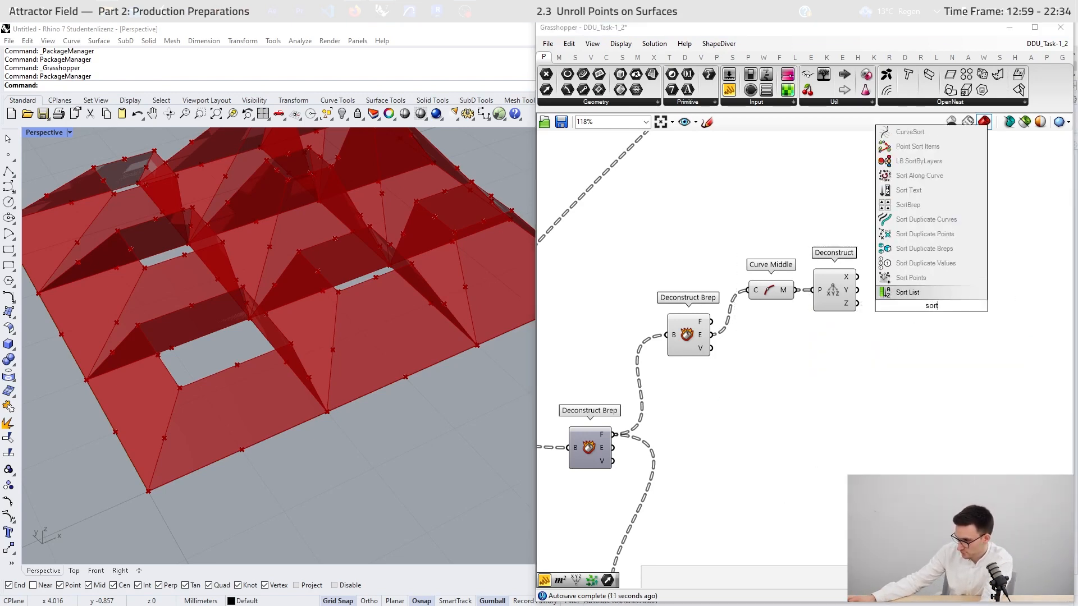
pyautogui.click(936, 292)
pyautogui.moveTo(858, 305); pyautogui.dragTo(990, 315)
# - Add an enlarged panel fed by Sort List's K output to check the sorted heights
pyautogui.doubleClick(971, 313)
pyautogui.write('panel')
pyautogui.press('Return')
pyautogui.moveTo(921, 304); pyautogui.dragTo(982, 453)
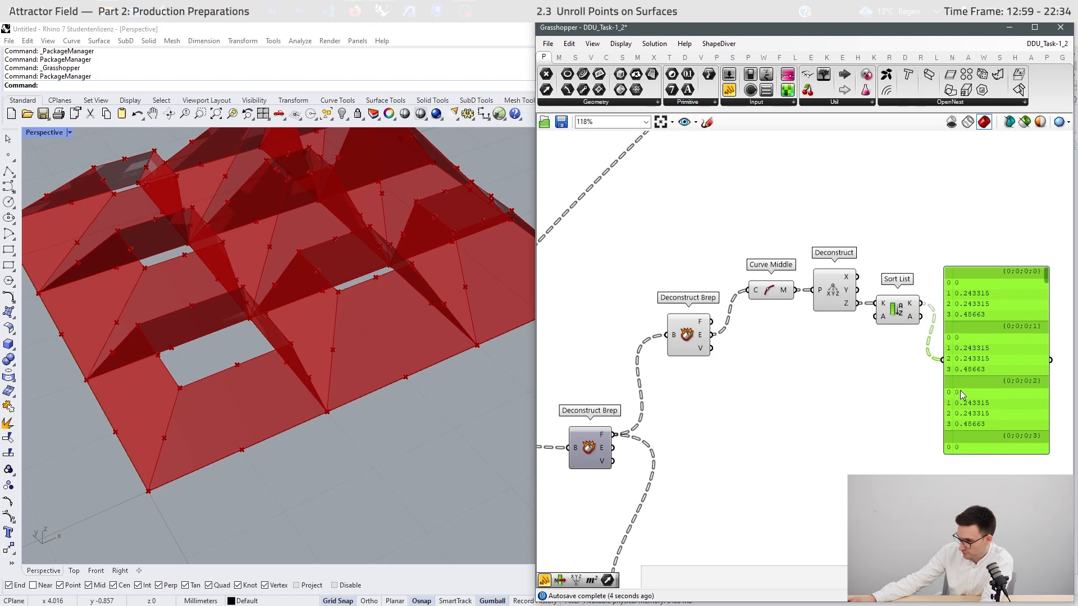
# - Connect Curve Middle's M output to Sort List's A input and move the panel clear of Sort List
pyautogui.scroll(1, 852, 302)
pyautogui.click(755, 330)
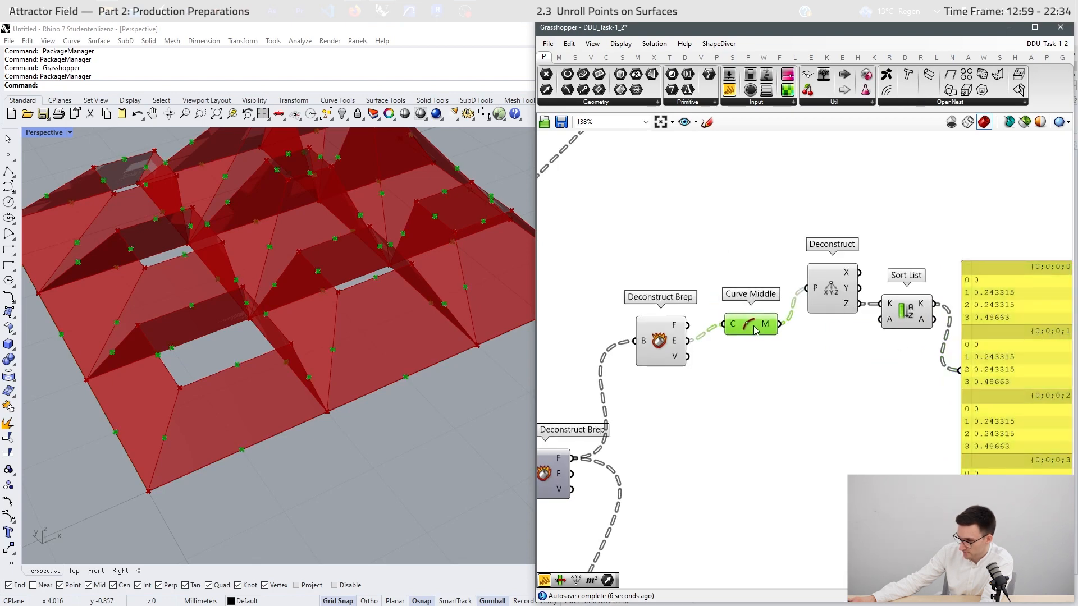
pyautogui.moveTo(777, 325)
pyautogui.mouseDown()
pyautogui.moveTo(891, 330)
pyautogui.moveTo(758, 322)
pyautogui.mouseUp()
pyautogui.scroll(-2, 786, 325)
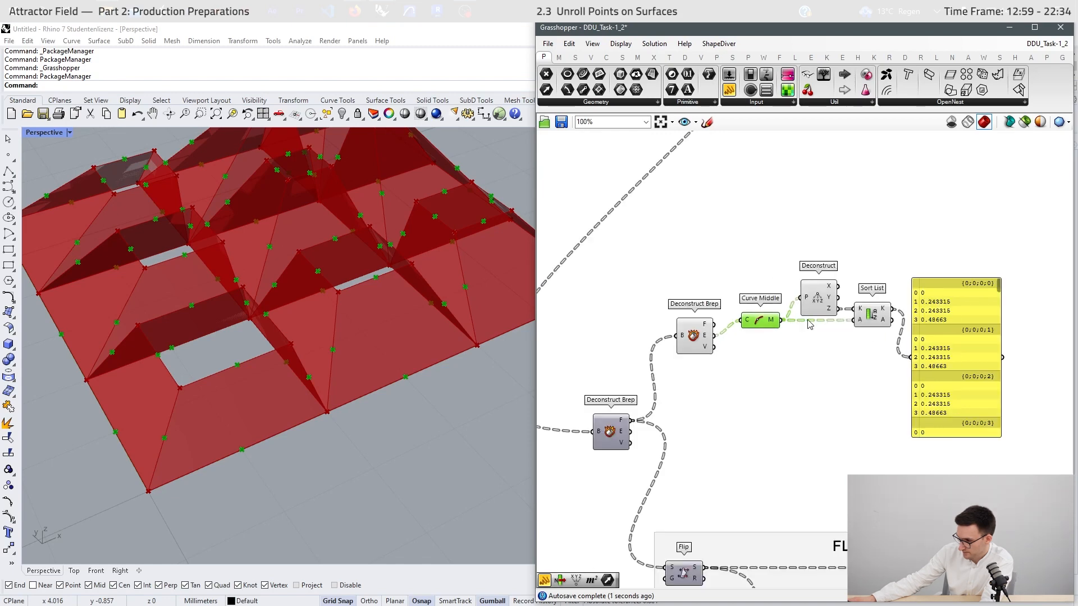
pyautogui.scroll(2, 948, 320)
pyautogui.moveTo(933, 326); pyautogui.dragTo(979, 242)
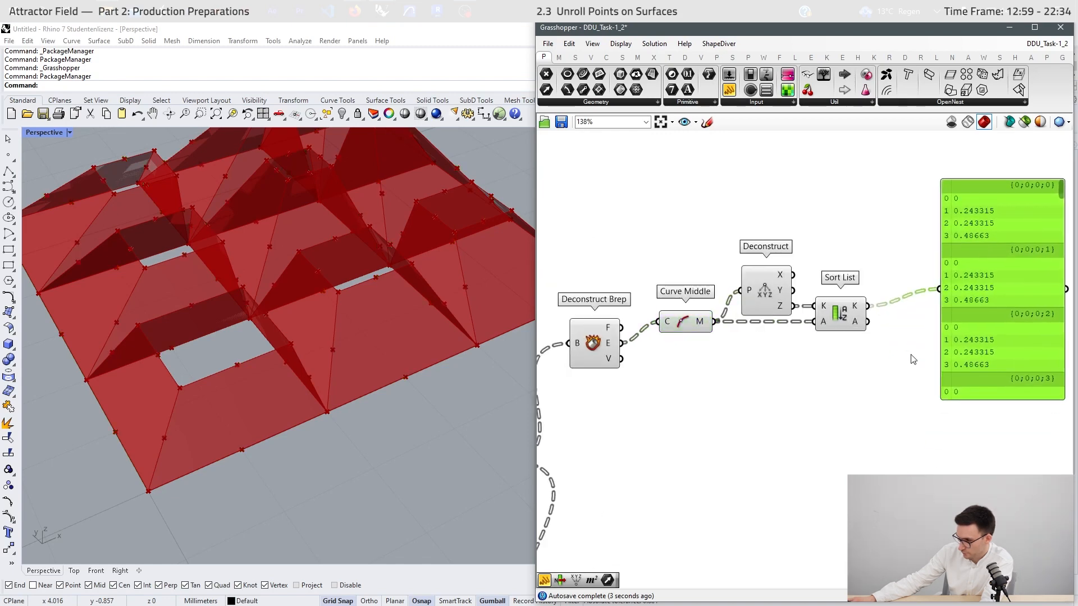
# - Add a List Item component below Sort List and connect Sort List's A output to its L input
pyautogui.doubleClick(878, 414)
pyautogui.write('list i')
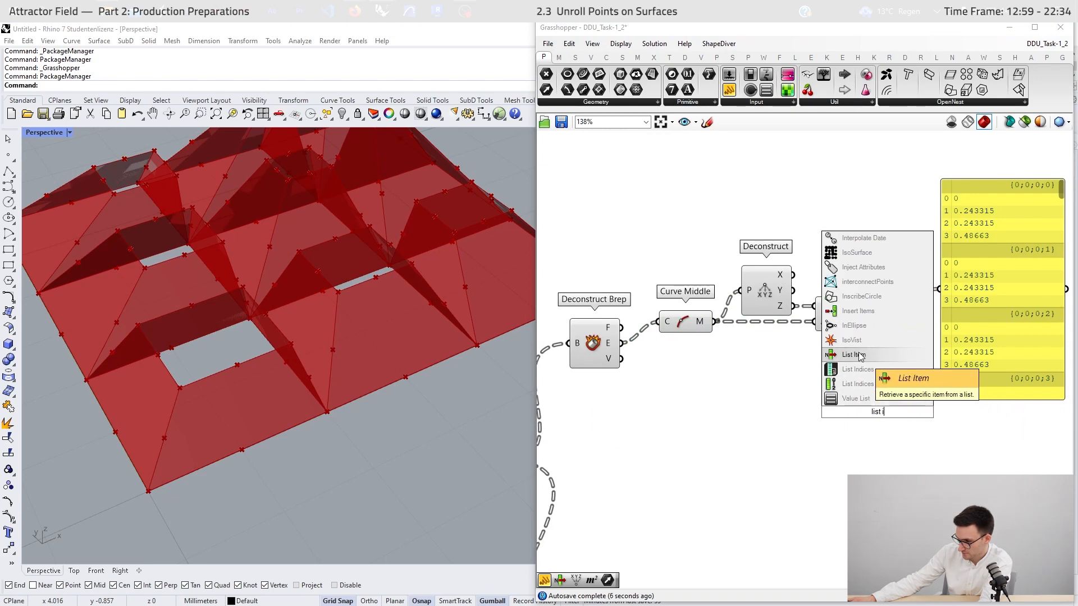
pyautogui.click(854, 355)
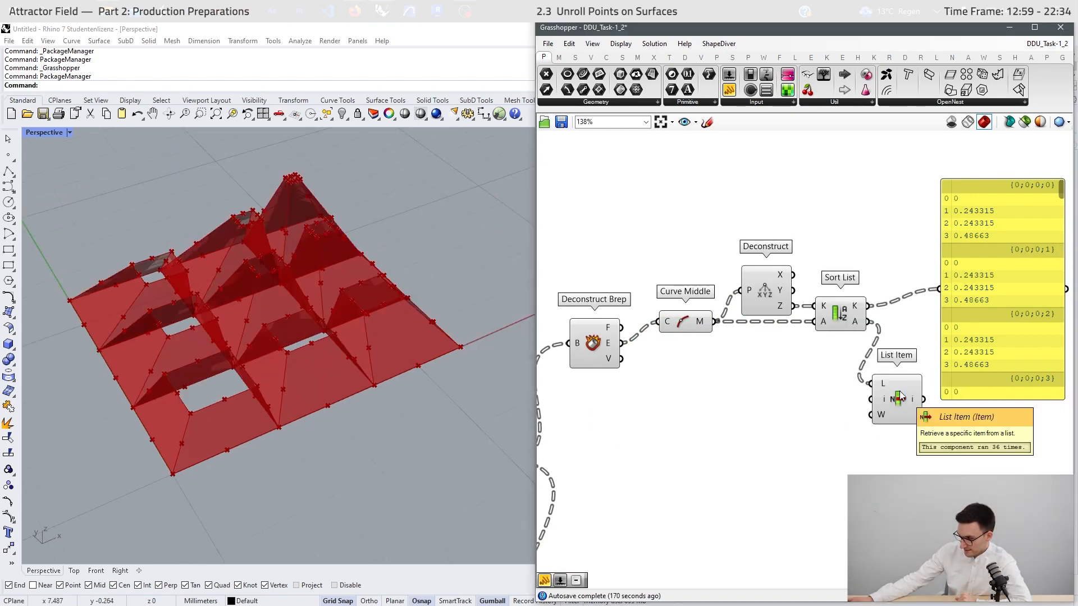
pyautogui.moveTo(900, 398); pyautogui.dragTo(892, 416)
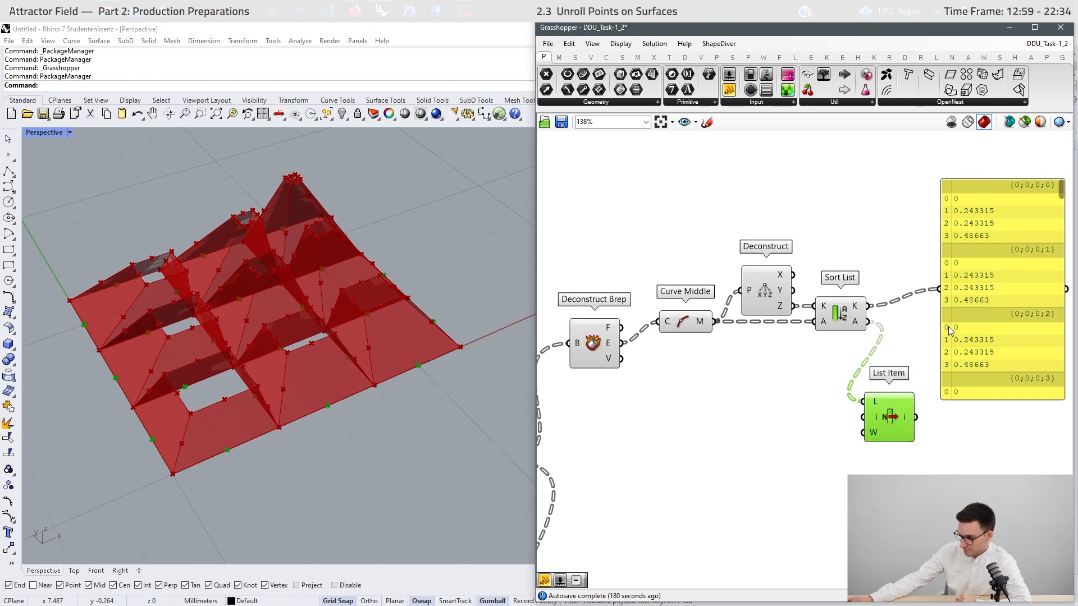
# - Add a third input, B, to the Sort List component
pyautogui.moveTo(696, 328)
pyautogui.scroll(5, 835, 333)
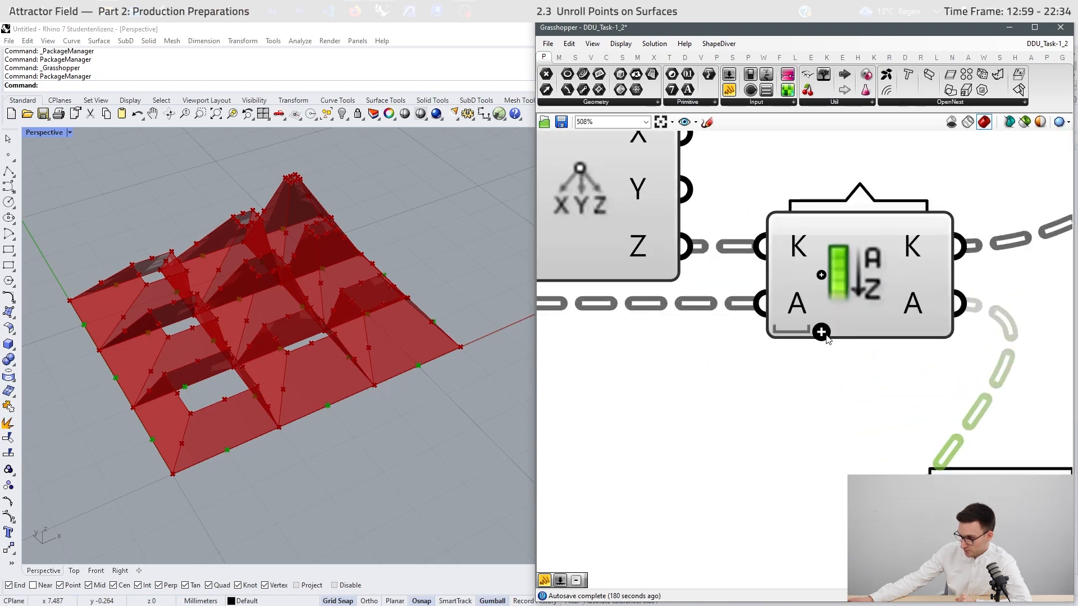
pyautogui.click(818, 330)
pyautogui.scroll(-4, 834, 338)
pyautogui.click(873, 340)
pyautogui.scroll(-3, 696, 348)
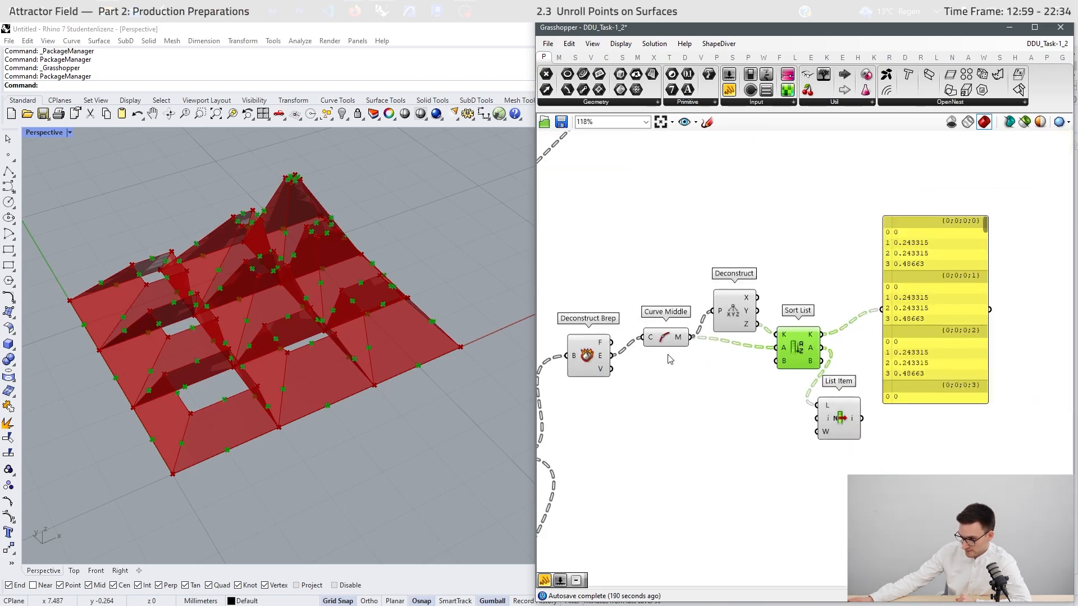
# - Connect the second Deconstruct Brep's E output to Sort List's B input, and Sort List's B output to List Item's L input
pyautogui.scroll(3, 610, 358)
pyautogui.moveTo(617, 355); pyautogui.dragTo(912, 347)
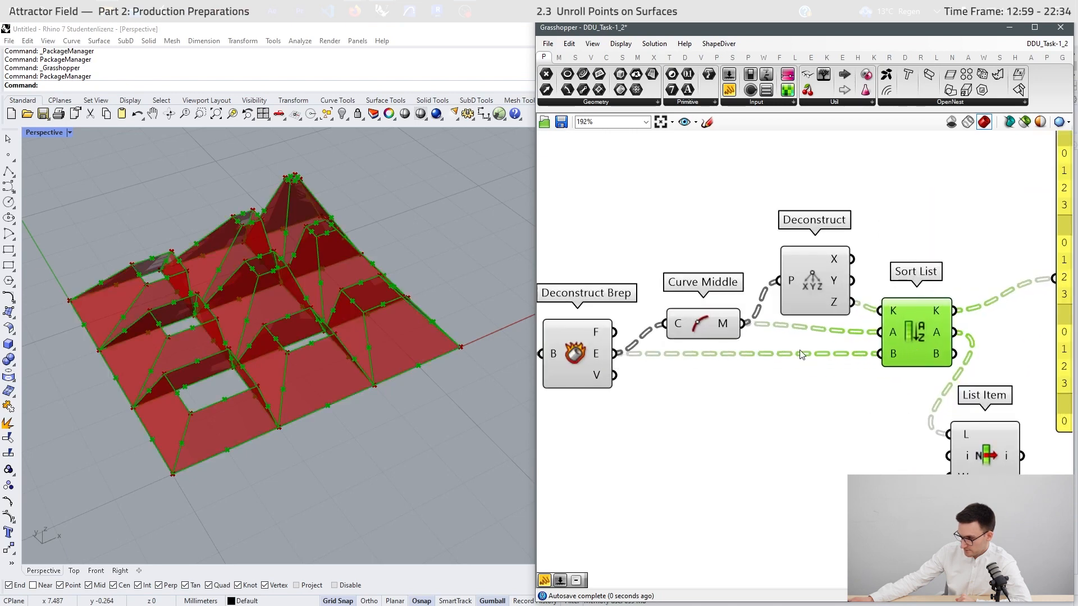
pyautogui.moveTo(800, 349); pyautogui.dragTo(687, 343, button='right')
pyautogui.moveTo(842, 347); pyautogui.dragTo(877, 454)
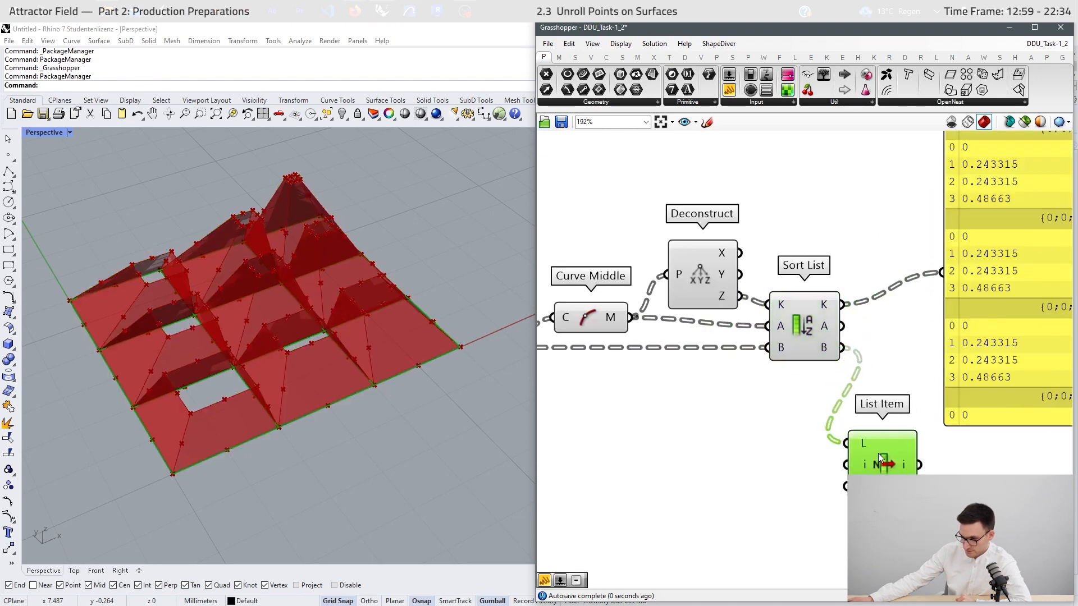
# - Add an Area component and connect the first Deconstruct Brep's F output to its G input
pyautogui.scroll(5, 291, 407)
pyautogui.scroll(-5, 291, 407)
pyautogui.moveTo(191, 348); pyautogui.dragTo(277, 394, button='right')
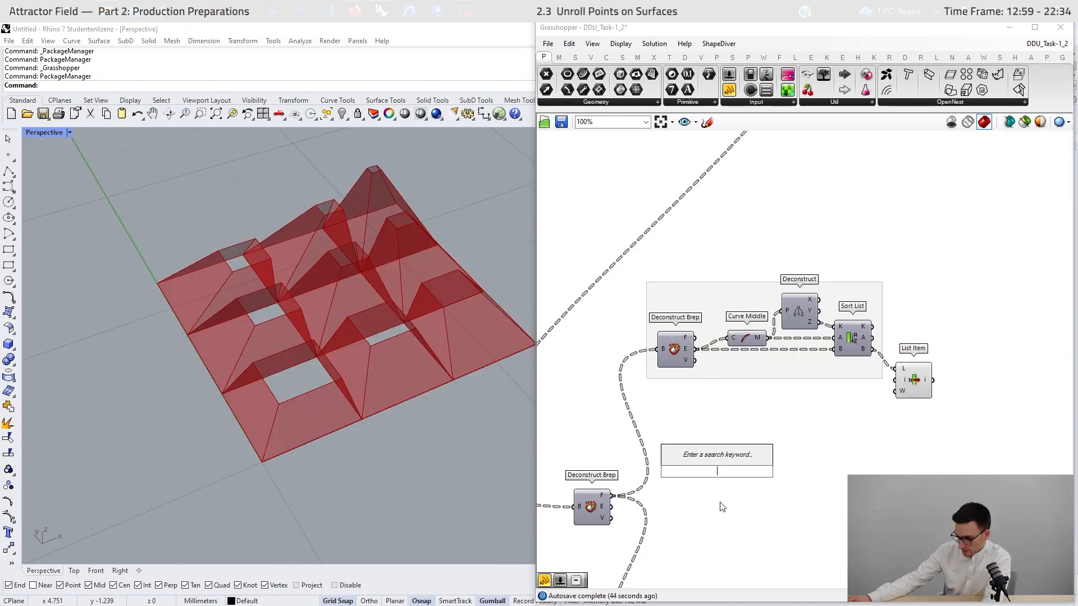
pyautogui.write('are')
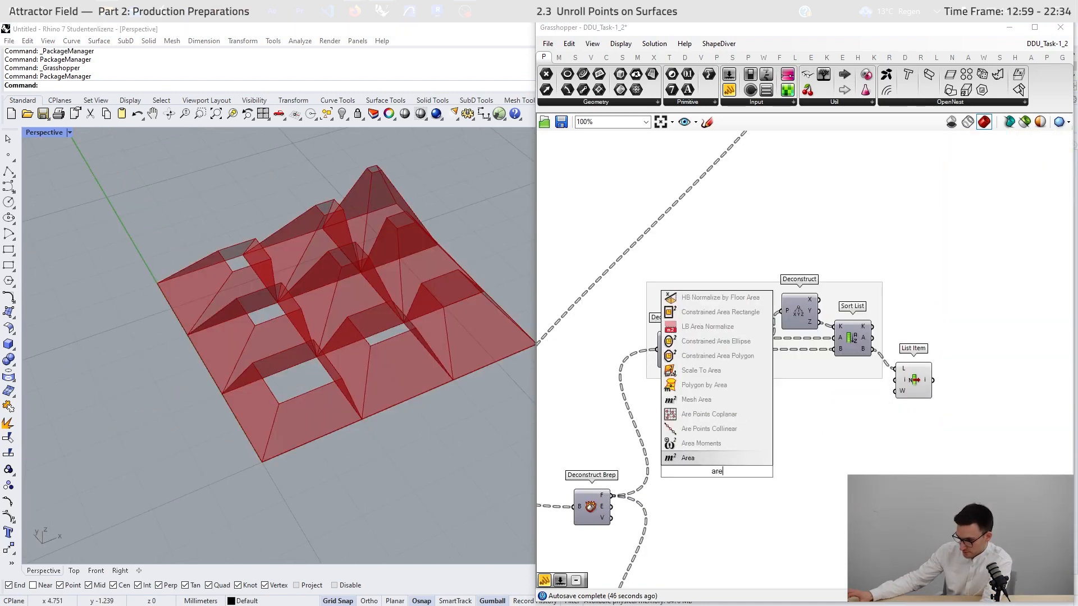
pyautogui.press('Return')
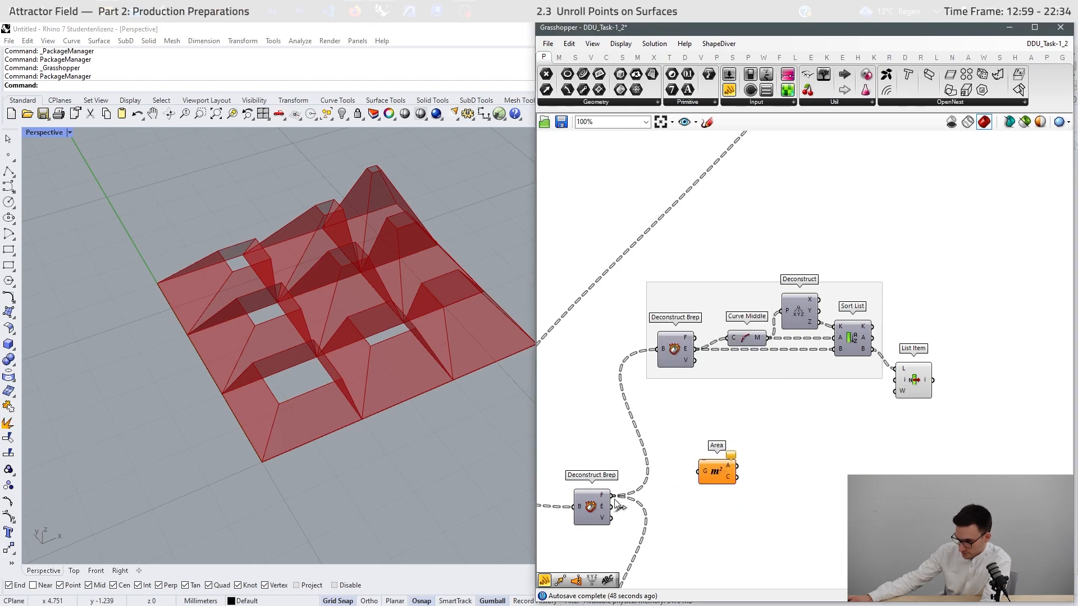
pyautogui.moveTo(612, 495); pyautogui.dragTo(710, 442)
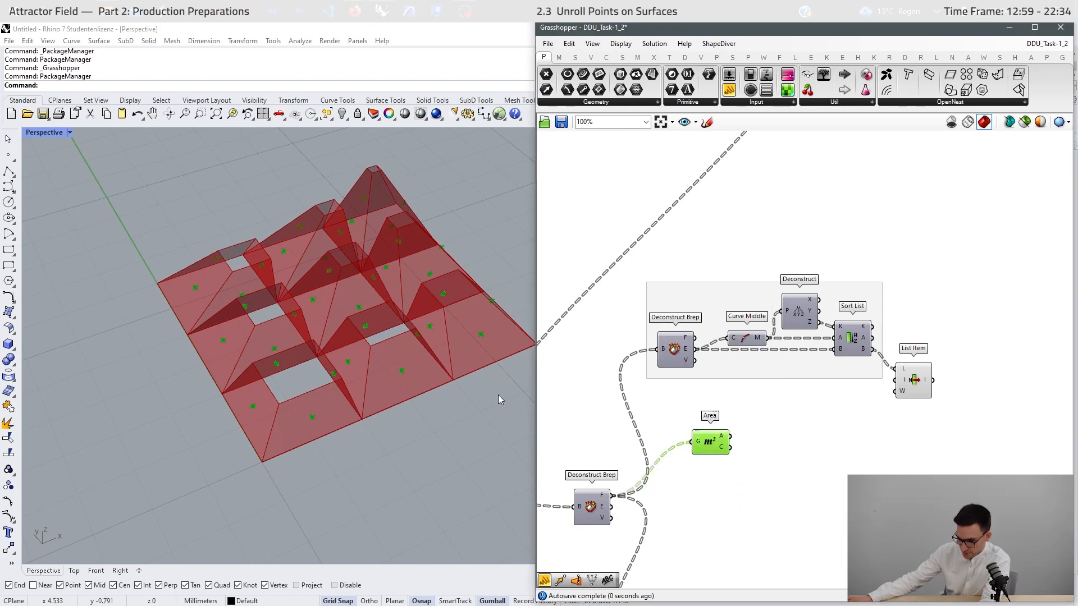
# - Examine the face centre points in the viewport and highlight the edges selected by List Item
pyautogui.scroll(-2, 399, 376)
pyautogui.scroll(6, 335, 438)
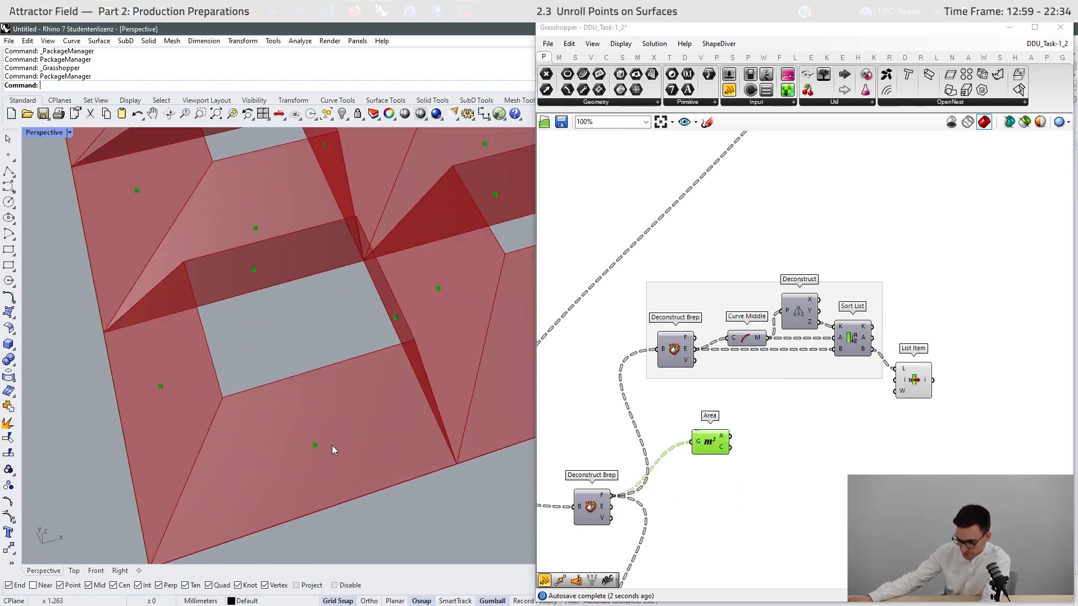
pyautogui.scroll(-3, 285, 363)
pyautogui.scroll(5, 306, 314)
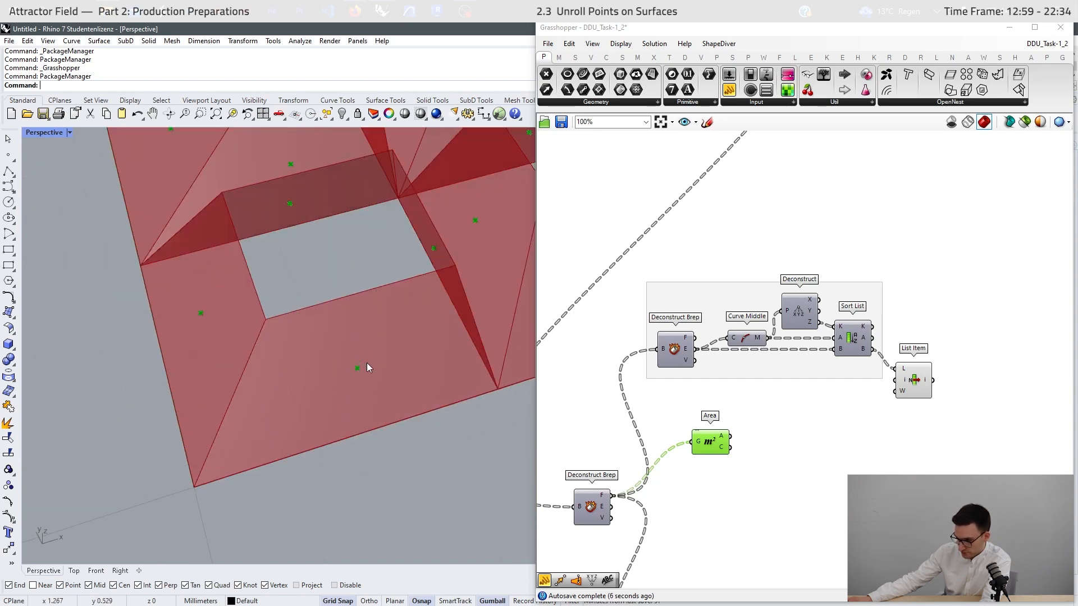
pyautogui.click(925, 382)
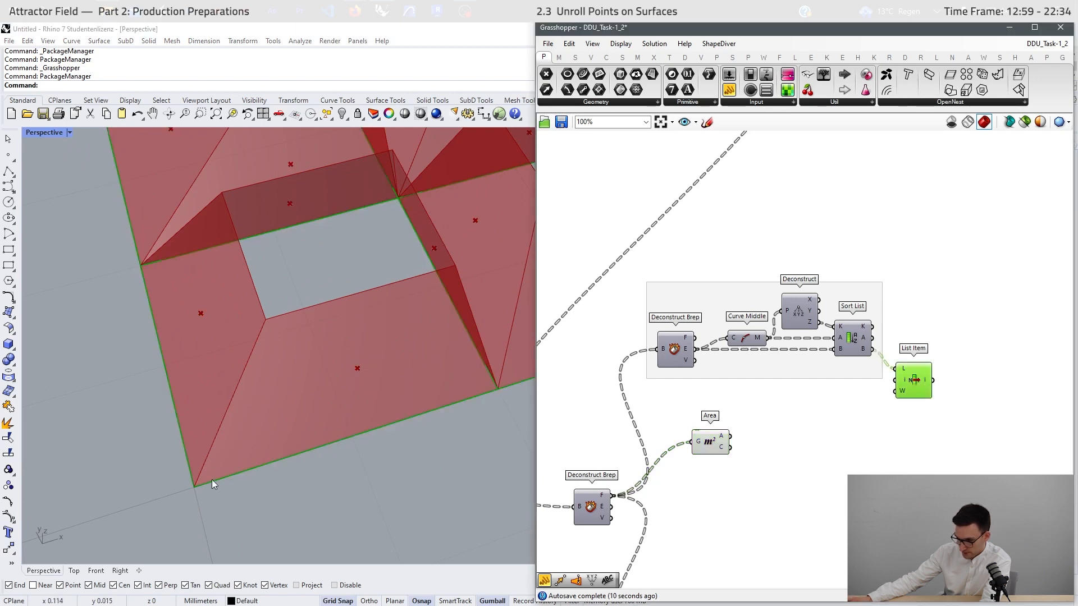
# - Add a Curve Closest Point component, connecting List Item's output to its C input and Area's C output to its P input
pyautogui.doubleClick(948, 446)
pyautogui.write('cu')
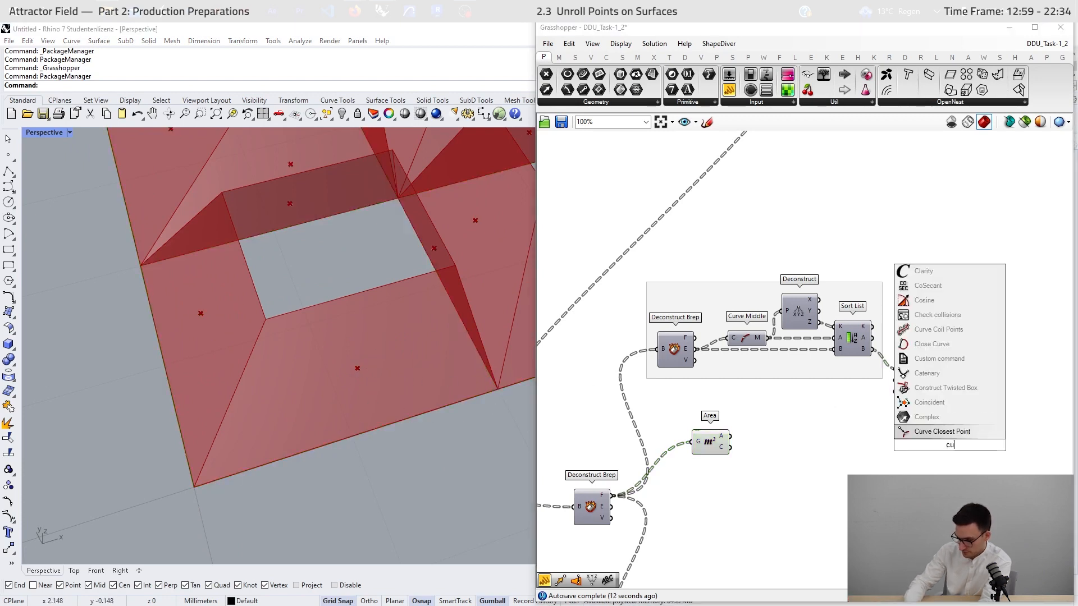
pyautogui.write('rve close')
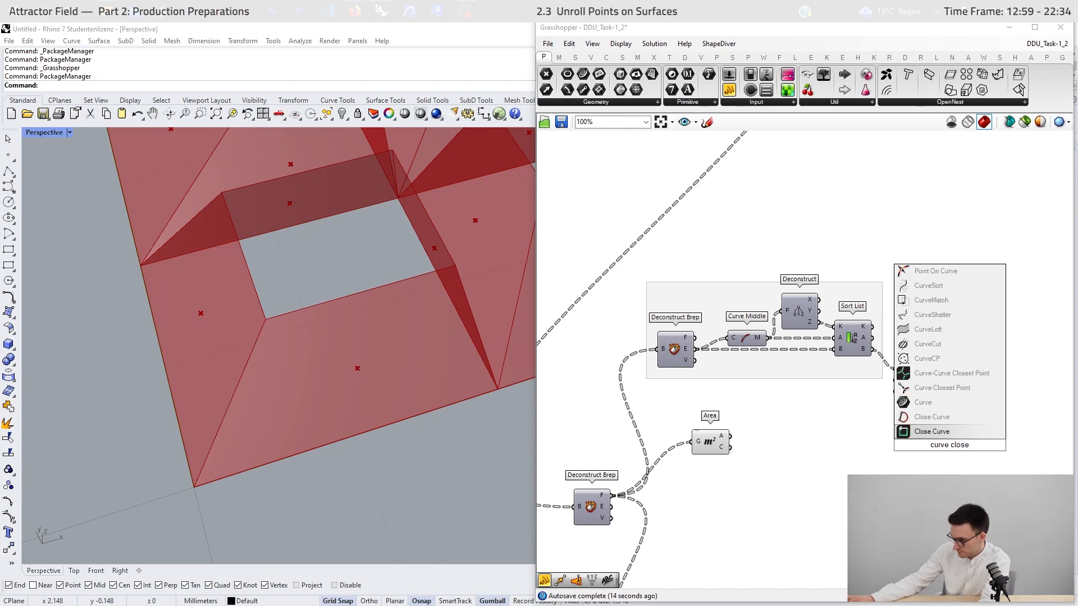
pyautogui.click(942, 387)
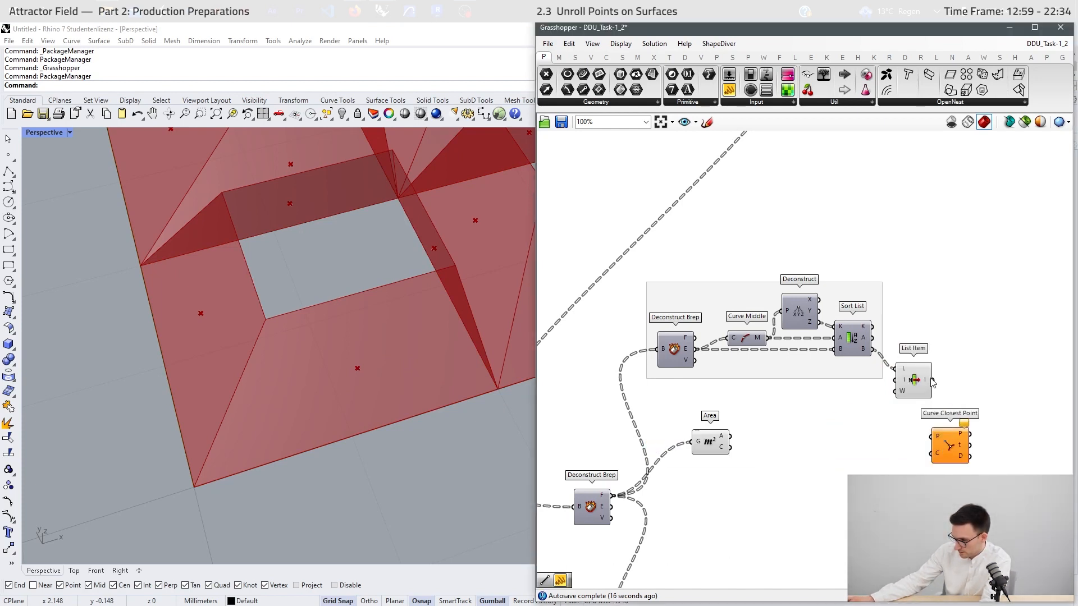
pyautogui.moveTo(933, 380); pyautogui.dragTo(950, 461)
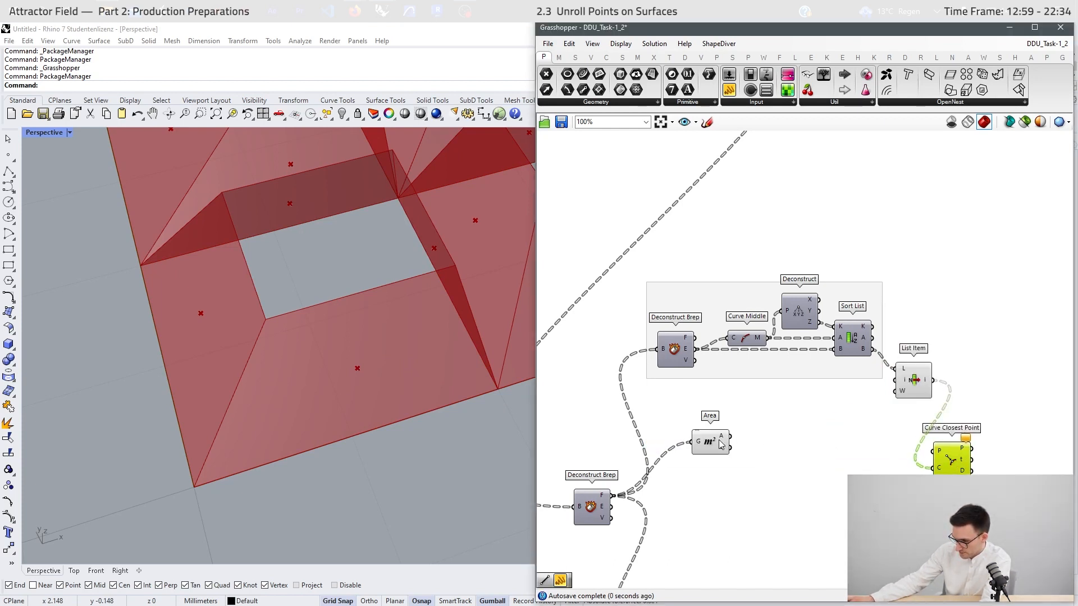
pyautogui.moveTo(730, 448); pyautogui.dragTo(968, 458)
pyautogui.click(841, 409)
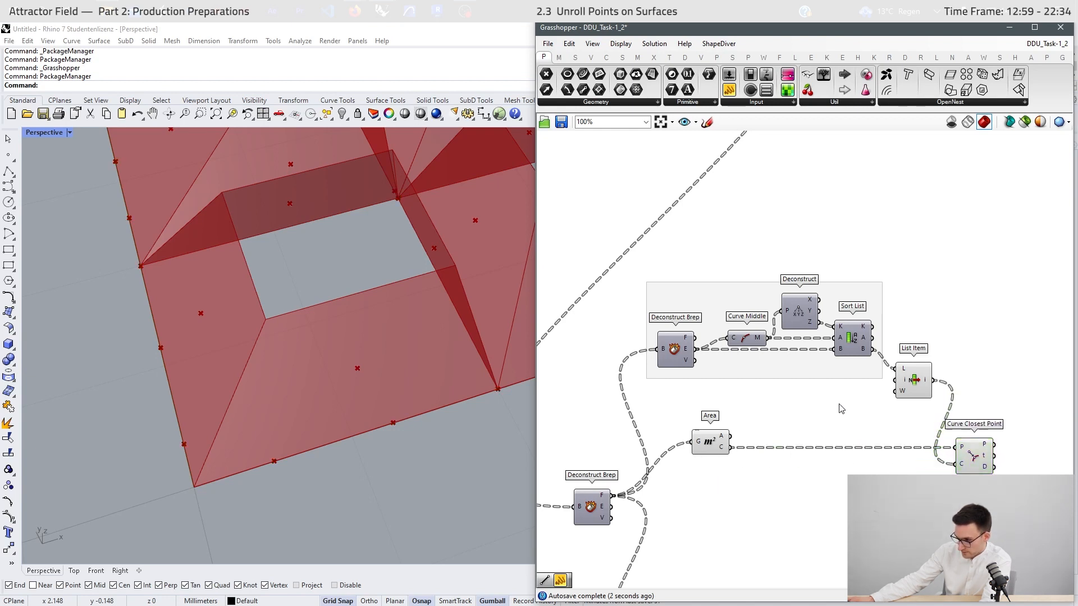
# - Add a panel, connect Area's C output to it and enlarge it to show the centroid coordinates
pyautogui.doubleClick(841, 418)
pyautogui.write('panel')
pyautogui.press('Return')
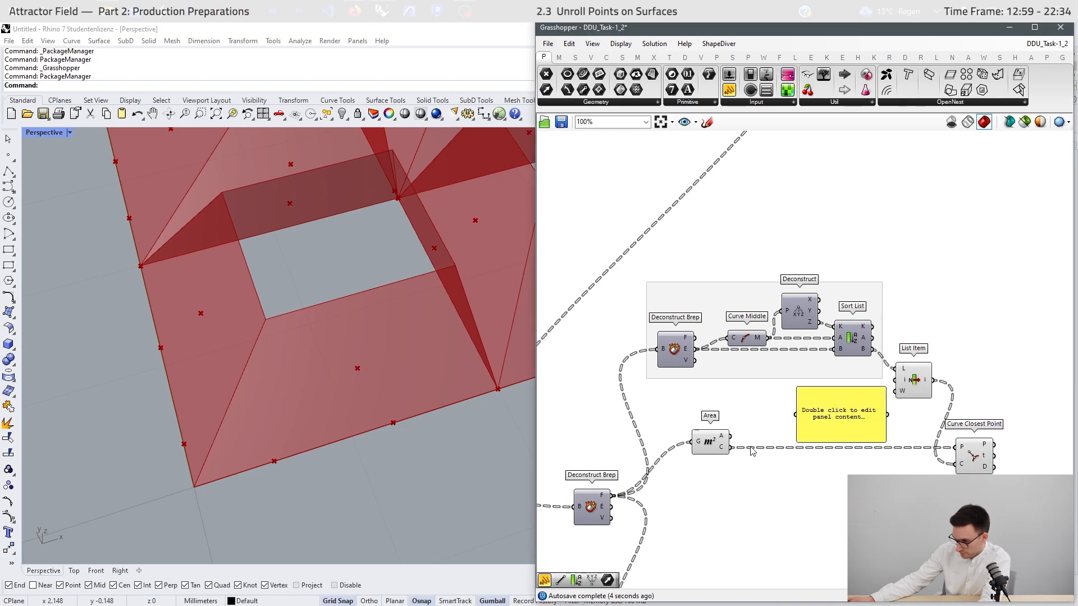
pyautogui.moveTo(822, 424); pyautogui.dragTo(816, 423)
pyautogui.moveTo(728, 448); pyautogui.dragTo(793, 415)
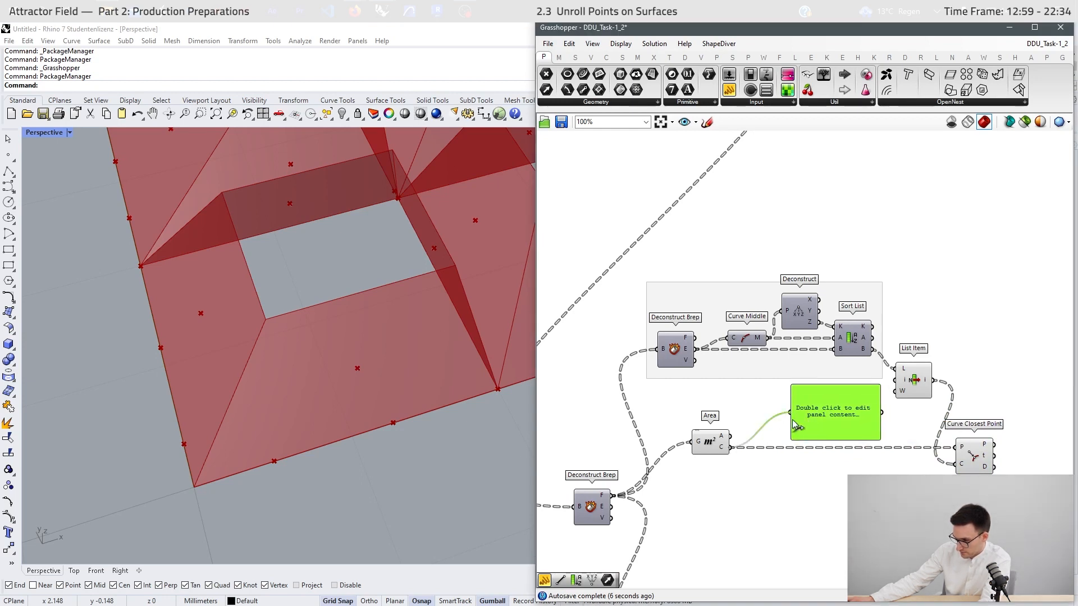
pyautogui.moveTo(879, 442); pyautogui.dragTo(925, 525)
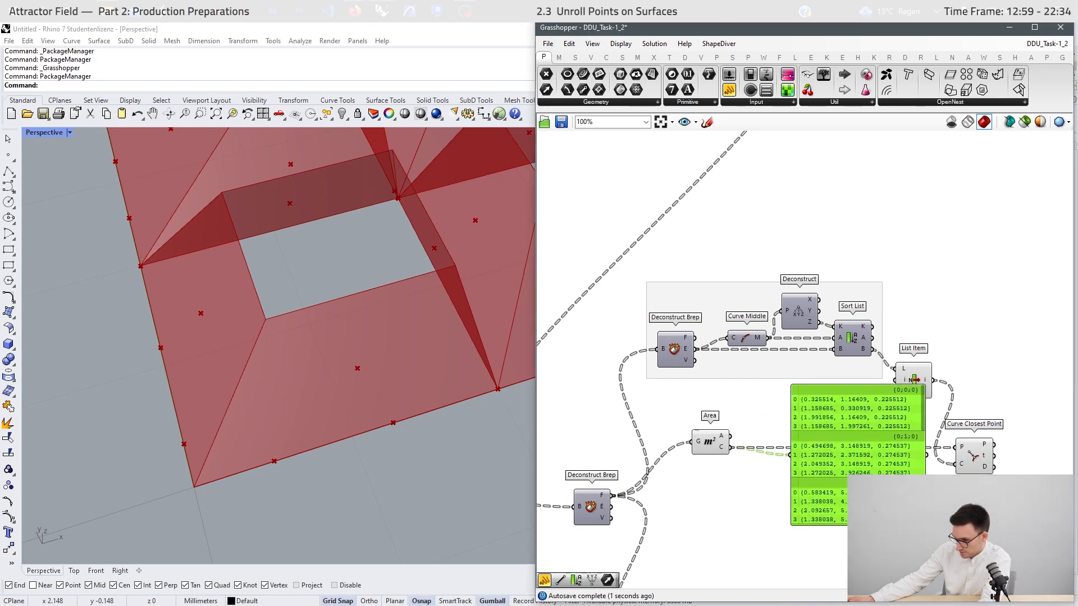
# - Move the centroid panel aside, duplicate it and connect List Item's output to the copy to compare the two data structures
pyautogui.moveTo(338, 380); pyautogui.dragTo(349, 417, button='right')
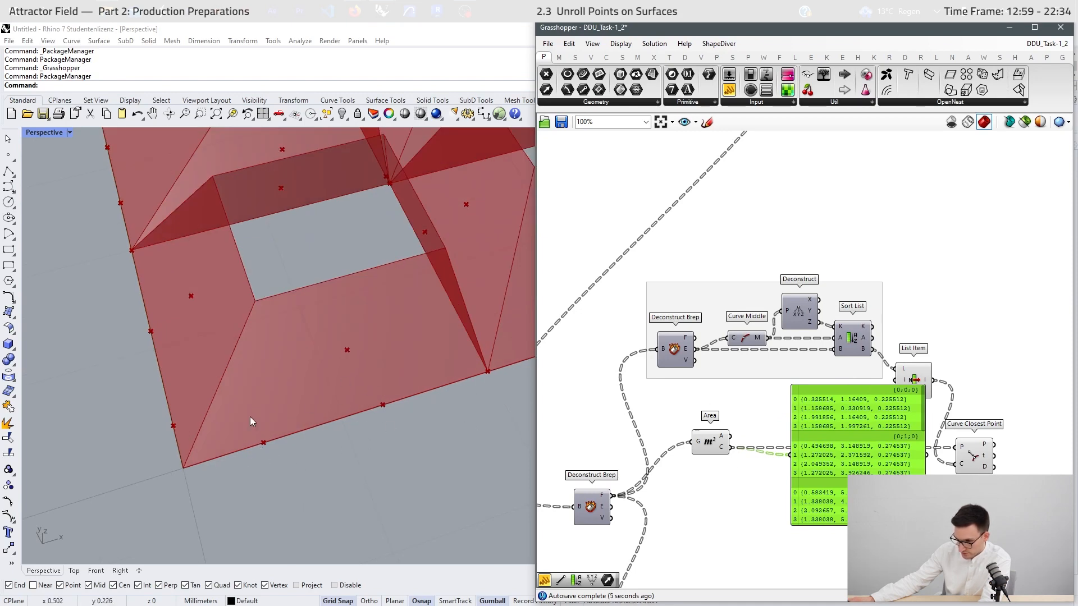
pyautogui.moveTo(866, 419); pyautogui.dragTo(827, 512)
pyautogui.moveTo(869, 509); pyautogui.dragTo(812, 420, button='right')
pyautogui.hotkey('ctrl', 'c')
pyautogui.hotkey('ctrl', 'v')
pyautogui.moveTo(762, 445); pyautogui.dragTo(900, 446)
pyautogui.moveTo(877, 291); pyautogui.dragTo(859, 460)
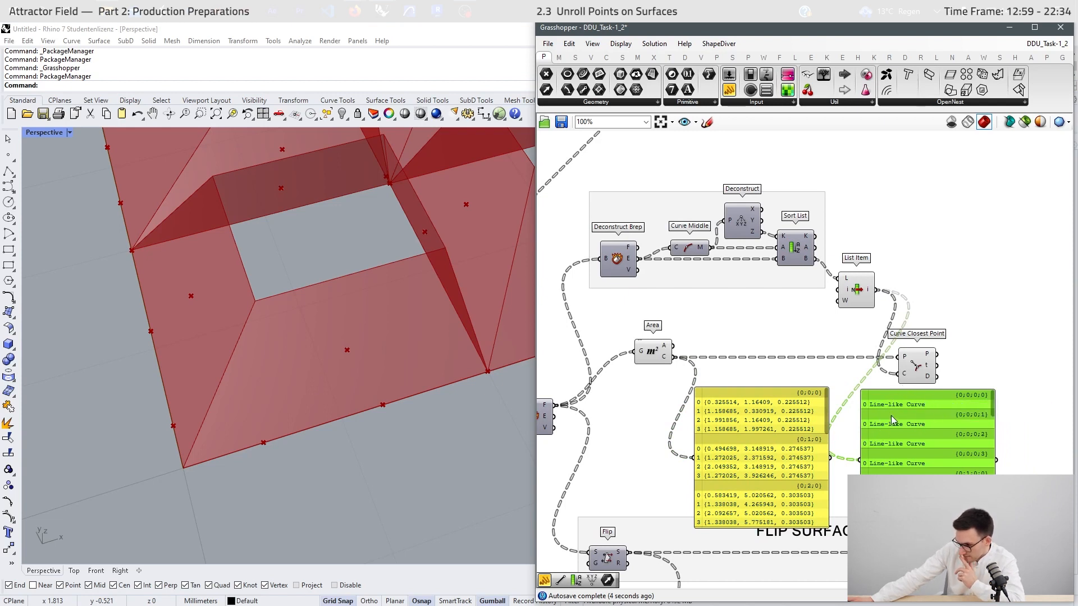
# - Graft Area's C output and delete the two comparison panels
pyautogui.rightClick(660, 358)
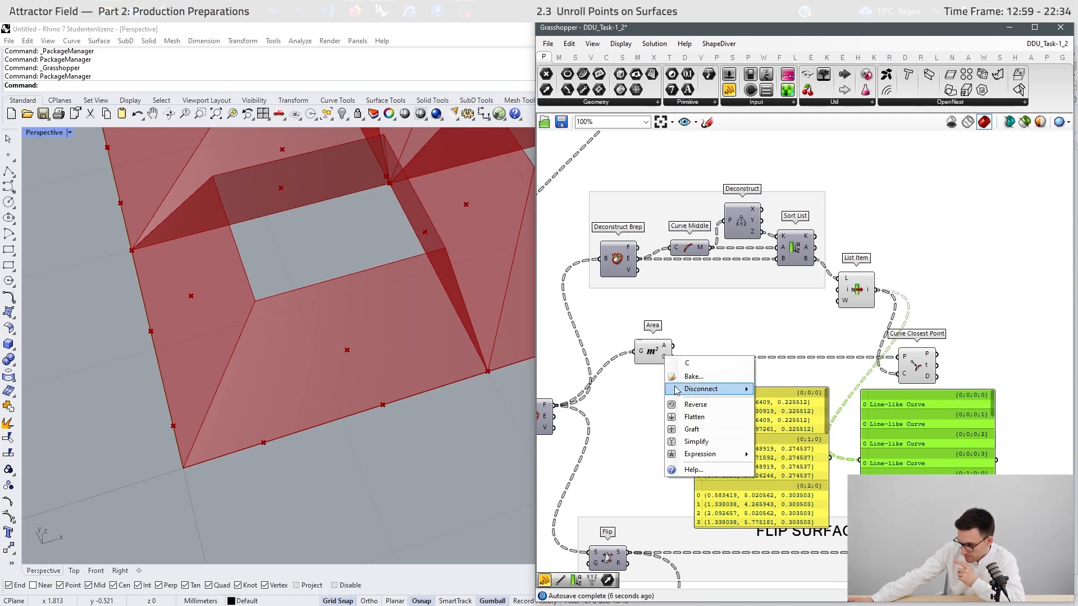
pyautogui.click(688, 431)
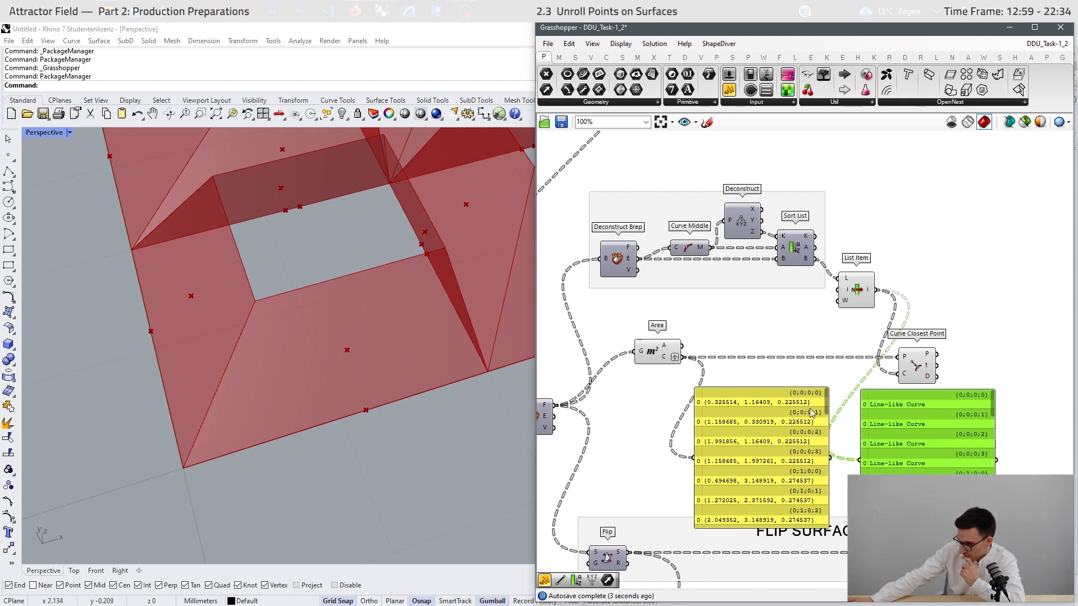
pyautogui.moveTo(877, 389); pyautogui.dragTo(794, 437)
pyautogui.press('Delete')
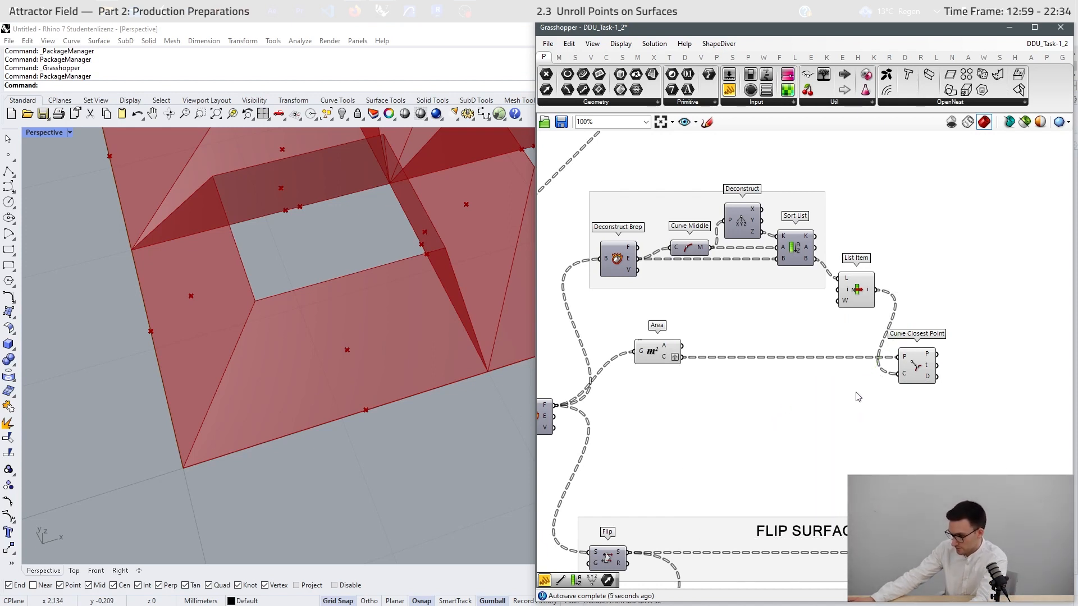
# - Hide the previews of the edge-sorting group, List Item and Area, and highlight Curve Closest Point's points on the modules
pyautogui.click(918, 366)
pyautogui.moveTo(918, 366)
pyautogui.mouseDown()
pyautogui.moveTo(880, 370)
pyautogui.moveTo(914, 370)
pyautogui.mouseUp()
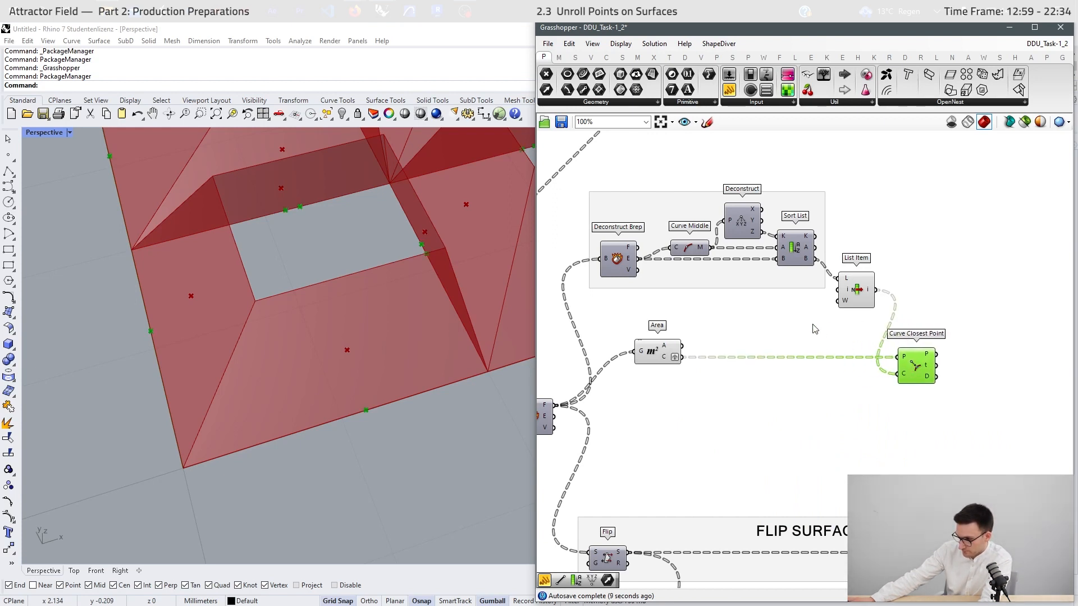
pyautogui.scroll(-2, 815, 329)
pyautogui.scroll(1, 801, 243)
pyautogui.moveTo(859, 207); pyautogui.dragTo(671, 399)
pyautogui.middleClick(717, 448)
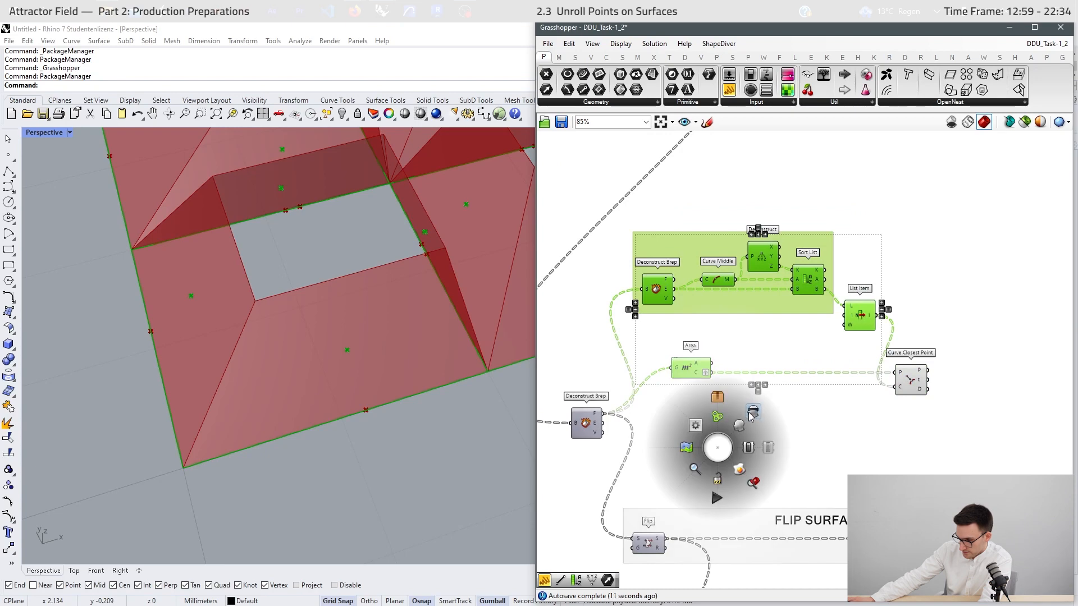
pyautogui.click(749, 412)
pyautogui.moveTo(887, 437); pyautogui.dragTo(818, 446, button='right')
pyautogui.click(847, 387)
pyautogui.scroll(-10, 249, 431)
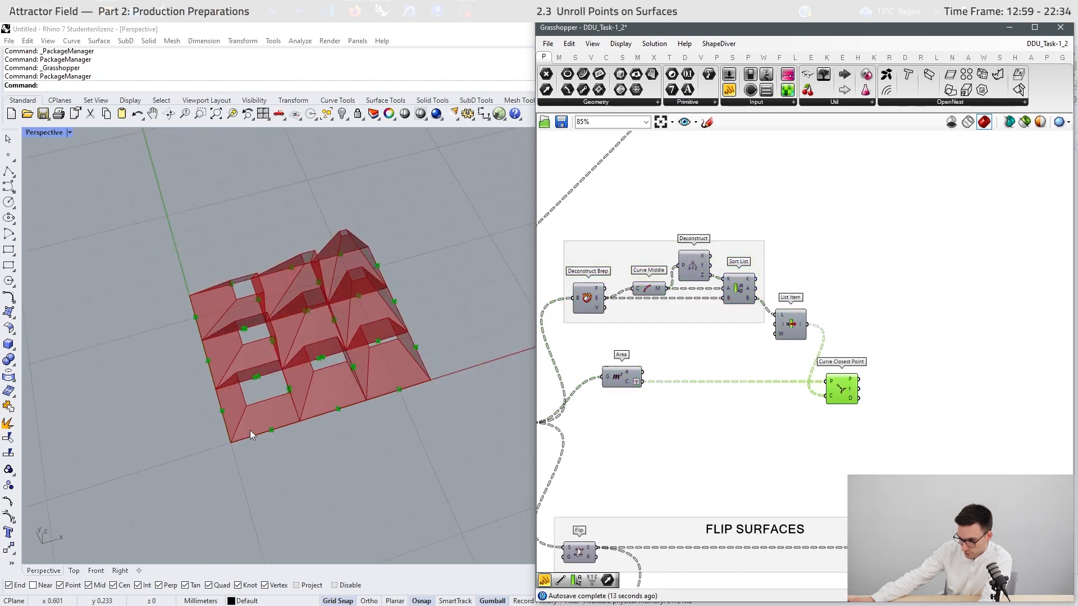
pyautogui.scroll(5, 250, 430)
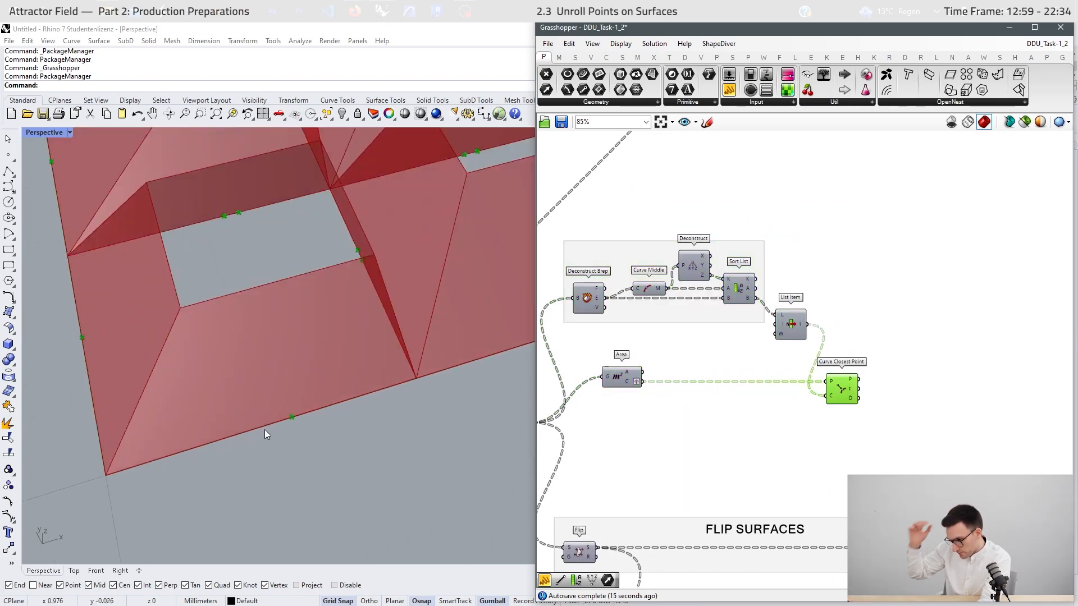
# - Turn the Area component's preview back on to show the face centre points
pyautogui.moveTo(665, 349); pyautogui.dragTo(611, 399)
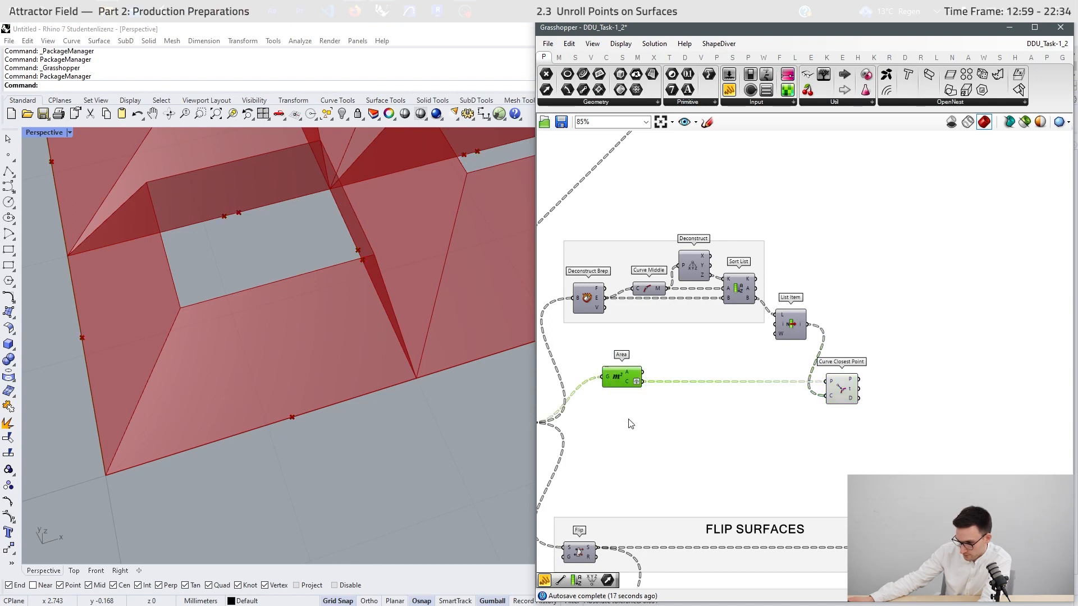
pyautogui.middleClick(640, 421)
pyautogui.click(651, 404)
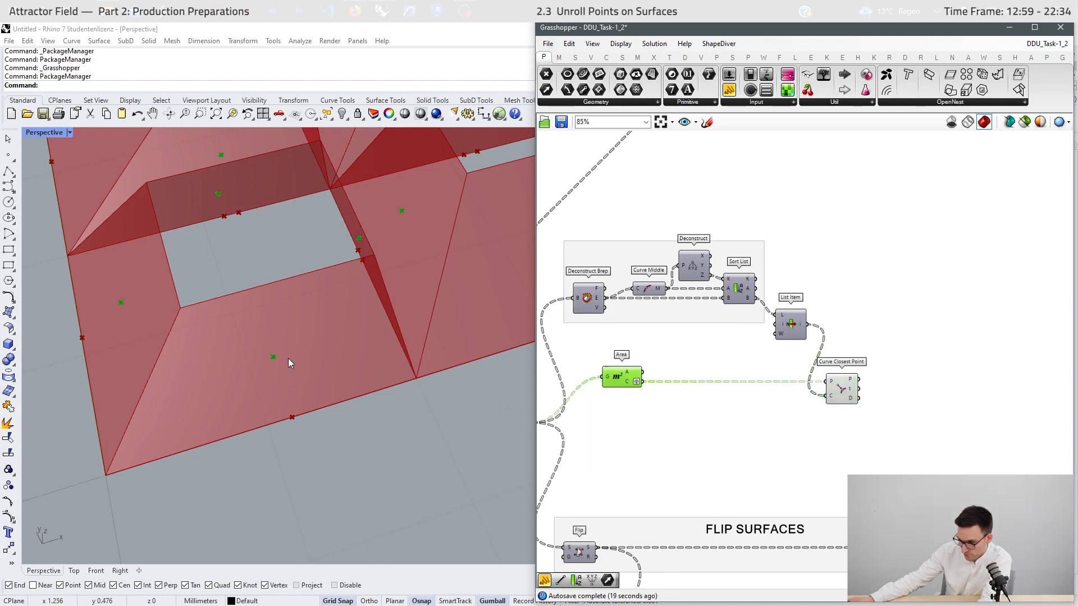
pyautogui.click(773, 421)
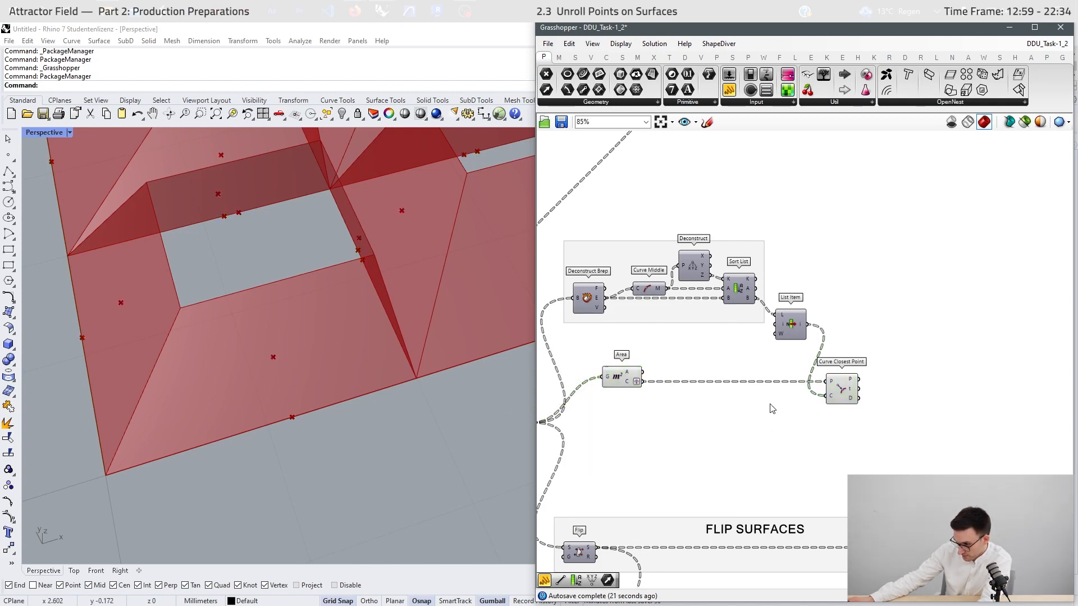
pyautogui.moveTo(772, 408); pyautogui.dragTo(814, 439, button='right')
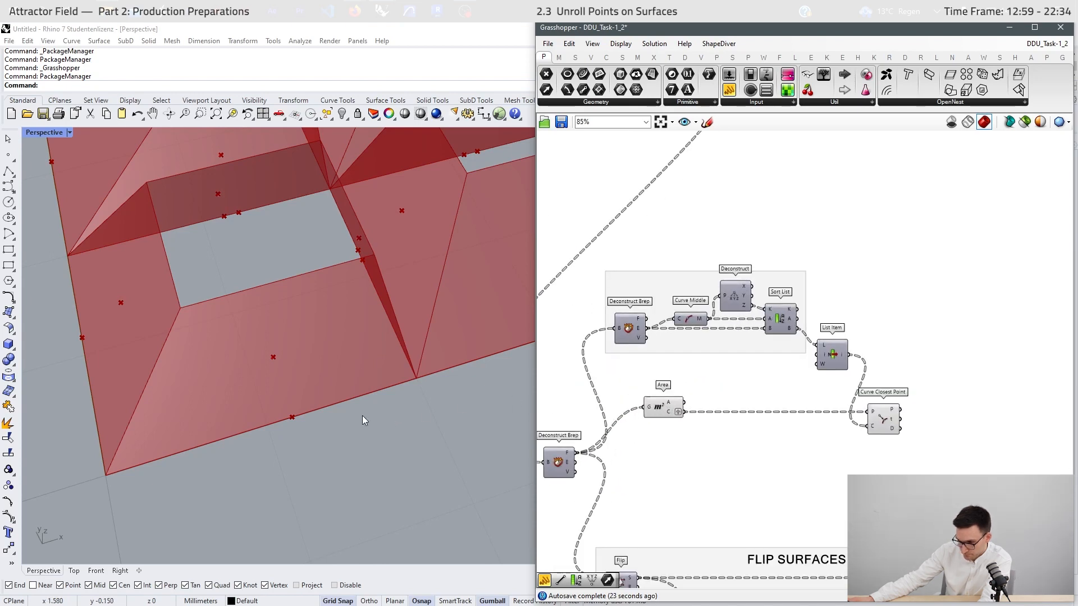
# - Add a Line component between Curve Closest Point's P output and Area's C output
pyautogui.moveTo(362, 416); pyautogui.dragTo(339, 400, button='right')
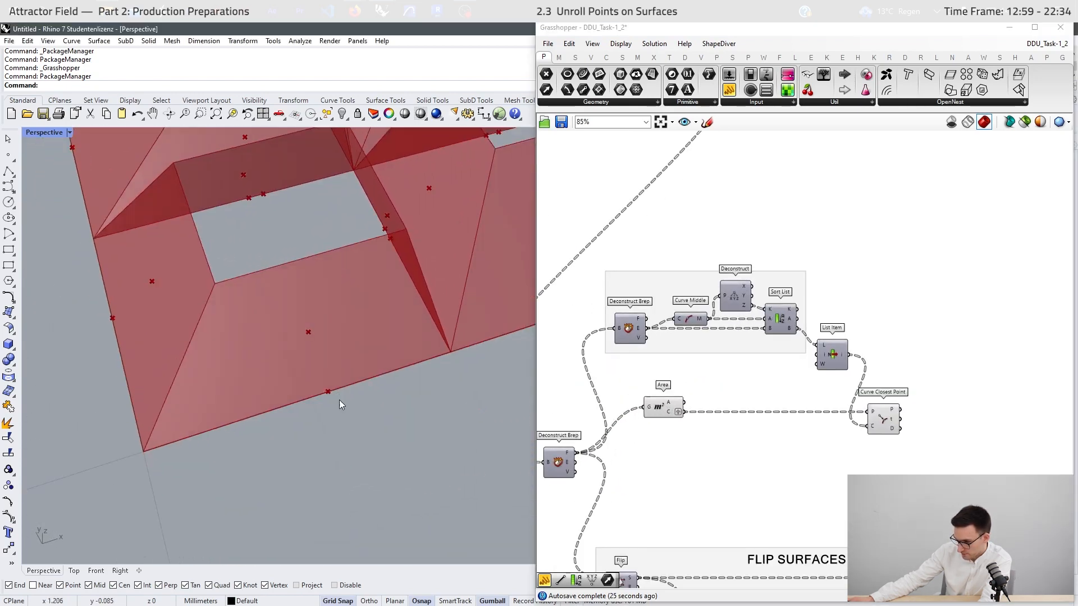
pyautogui.doubleClick(943, 449)
pyautogui.write('ln')
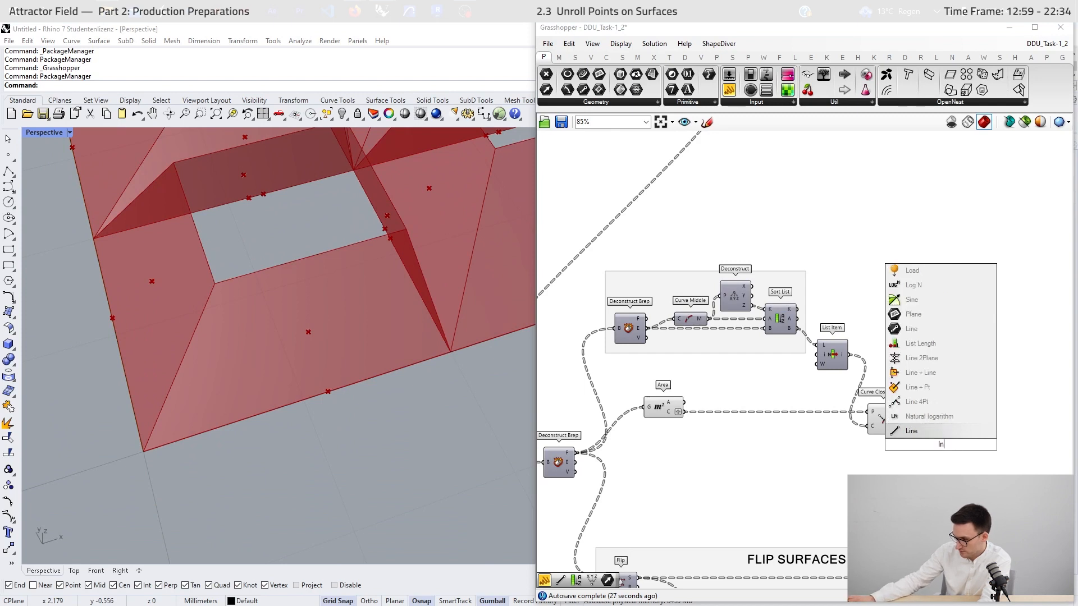
pyautogui.press('Return')
pyautogui.moveTo(941, 446); pyautogui.dragTo(852, 469)
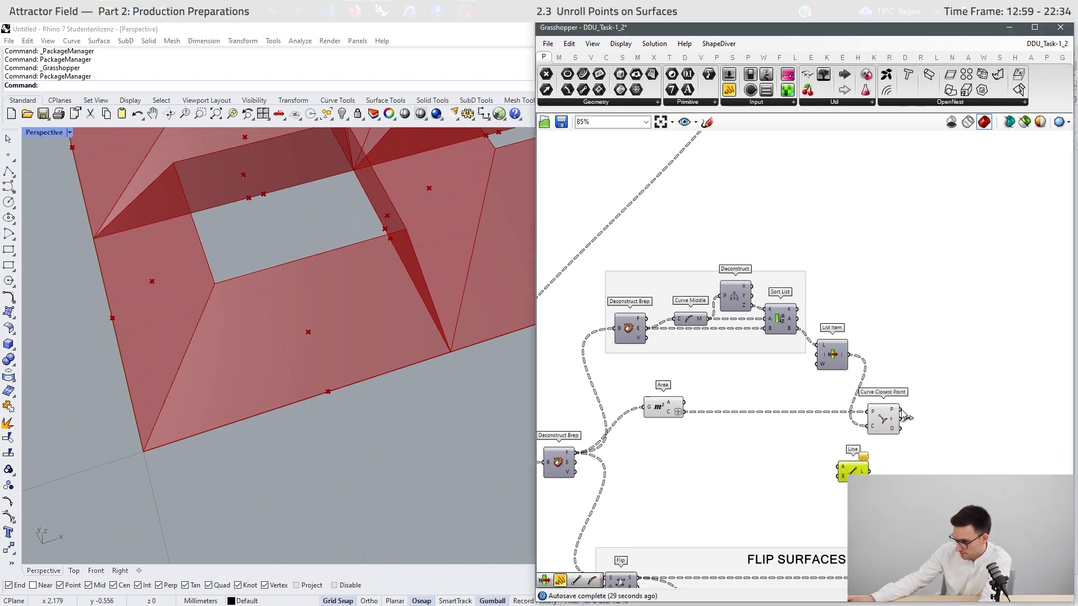
pyautogui.moveTo(901, 410); pyautogui.dragTo(841, 466)
pyautogui.moveTo(684, 412); pyautogui.dragTo(916, 476)
# - Examine in perspective the lines running from the face centre points to the closest points on the lowest edges
pyautogui.scroll(-5, 224, 390)
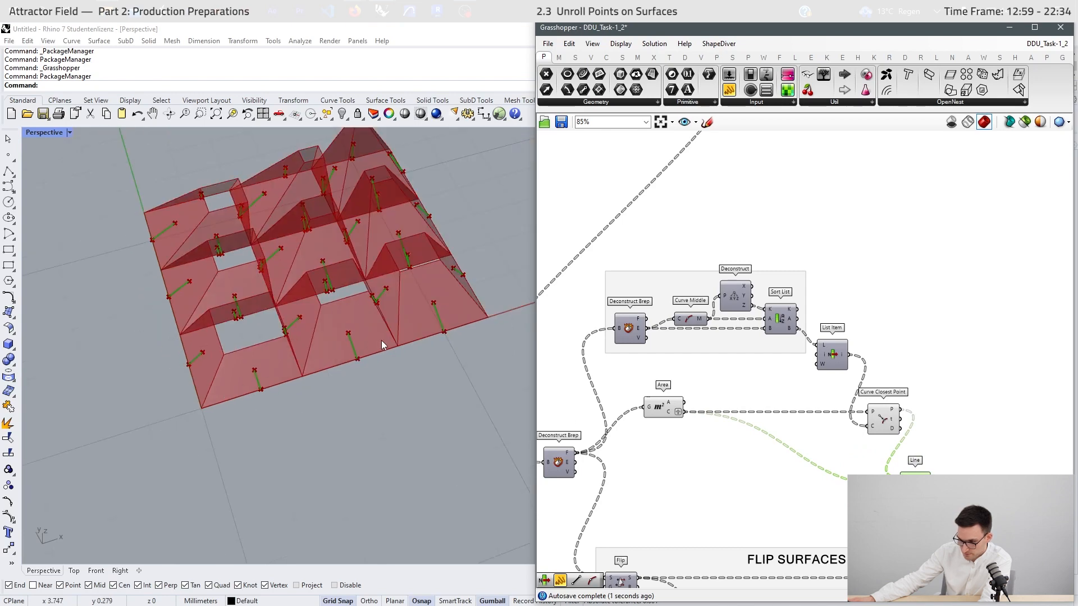
pyautogui.moveTo(382, 340)
pyautogui.mouseDown(button='right')
pyautogui.moveTo(308, 351)
pyautogui.moveTo(383, 334)
pyautogui.mouseUp(button='right')
pyautogui.scroll(4, 301, 319)
pyautogui.scroll(2, 301, 319)
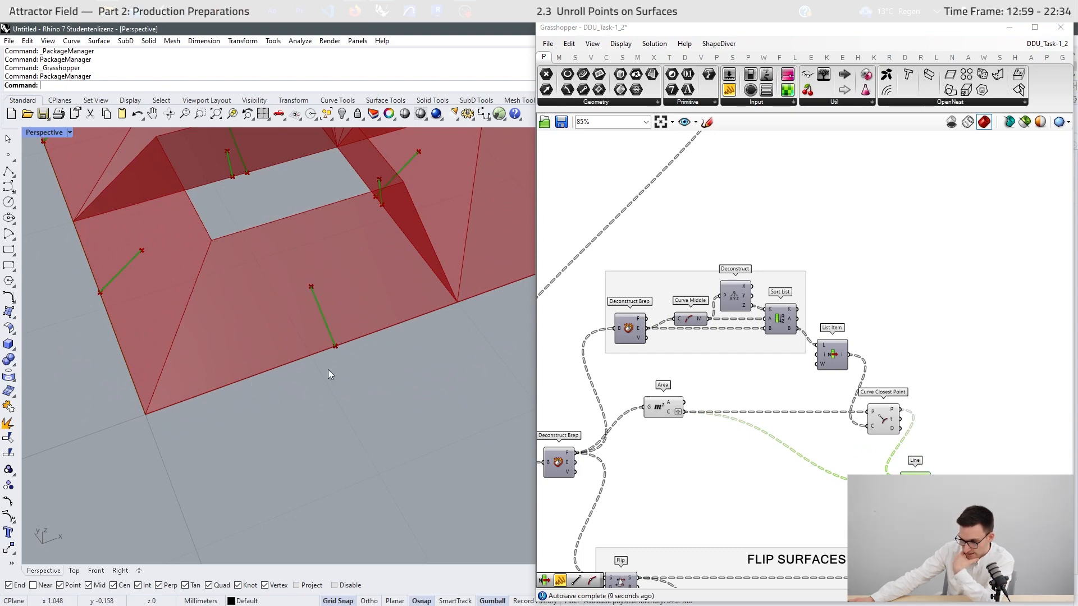
pyautogui.scroll(-5, 335, 339)
pyautogui.scroll(4, 190, 370)
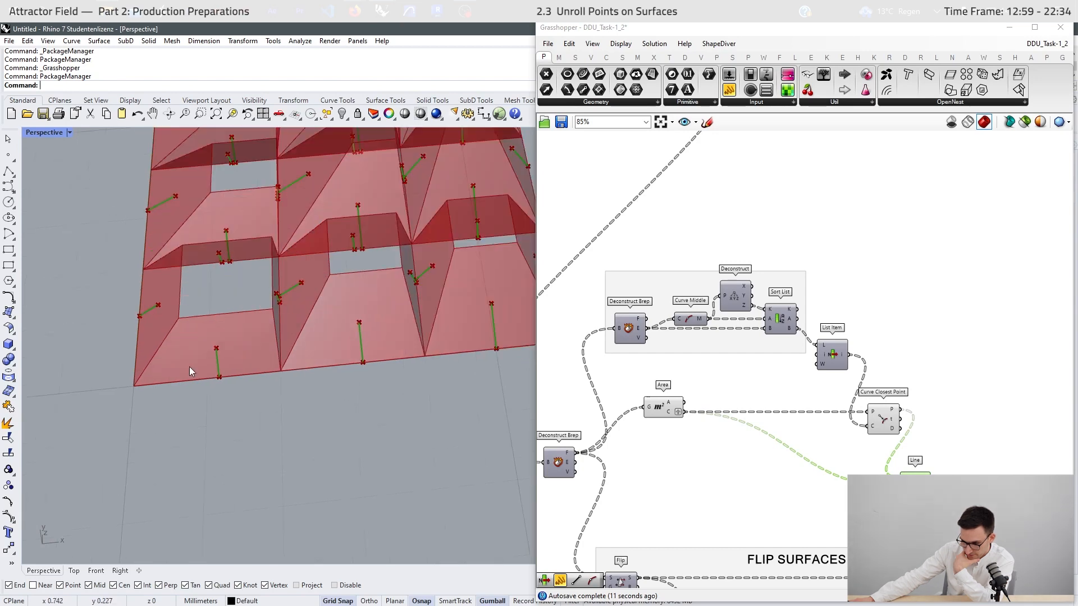
pyautogui.moveTo(254, 323); pyautogui.dragTo(288, 335, button='right')
pyautogui.scroll(6, 305, 349)
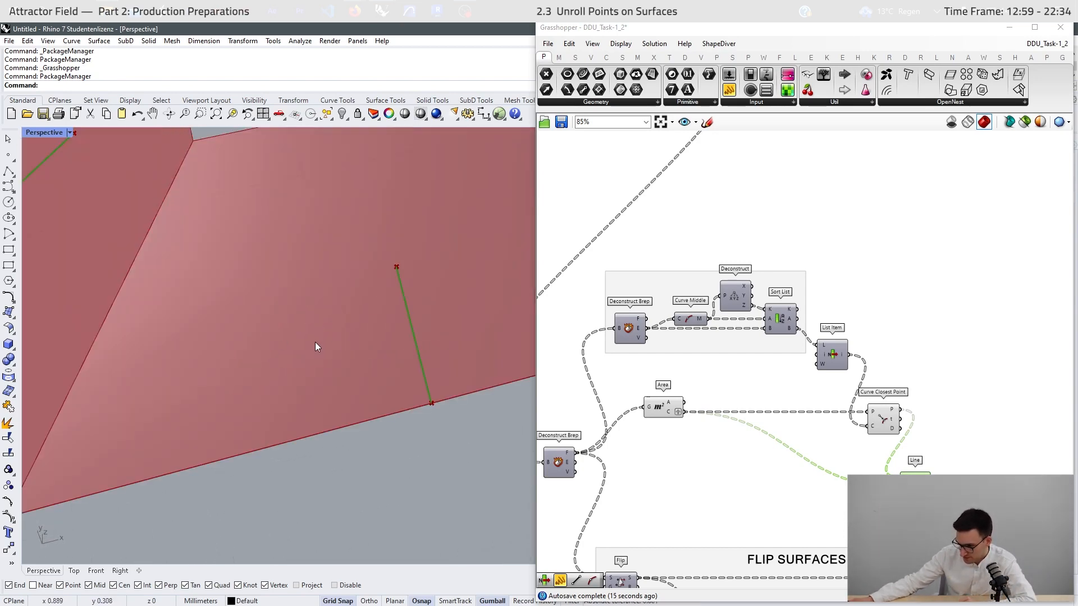
pyautogui.scroll(-4, 339, 342)
pyautogui.scroll(-8, 371, 341)
pyautogui.moveTo(372, 345); pyautogui.dragTo(276, 352, button='right')
pyautogui.scroll(5, 282, 295)
# - Examine the lines in the top view and highlight the Area and Curve Closest Point points on the first module
pyautogui.click(73, 571)
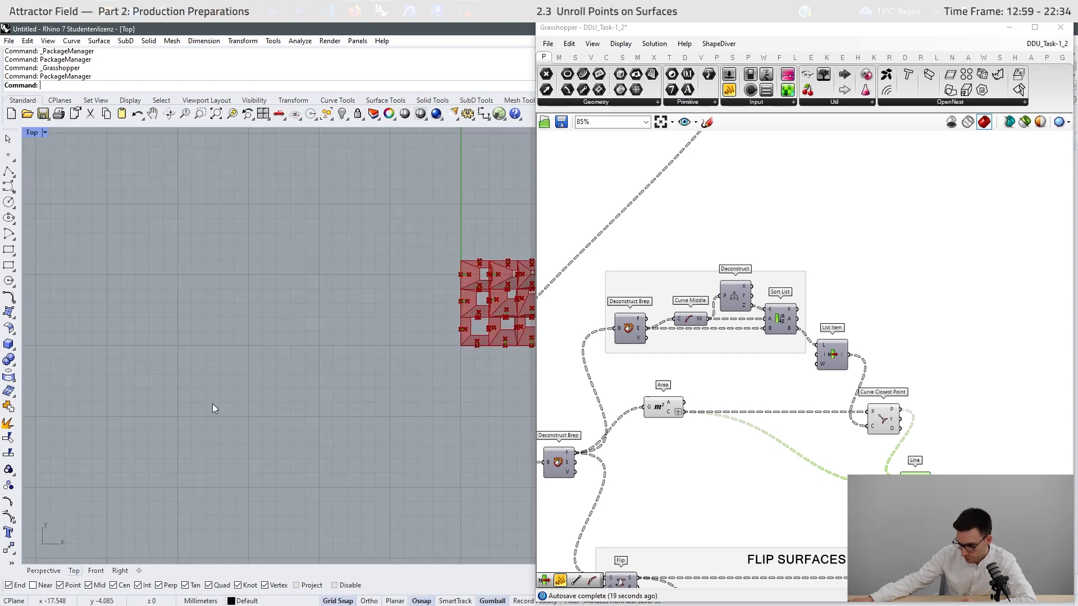
pyautogui.scroll(-3, 212, 403)
pyautogui.scroll(2, 406, 346)
pyautogui.scroll(6, 406, 346)
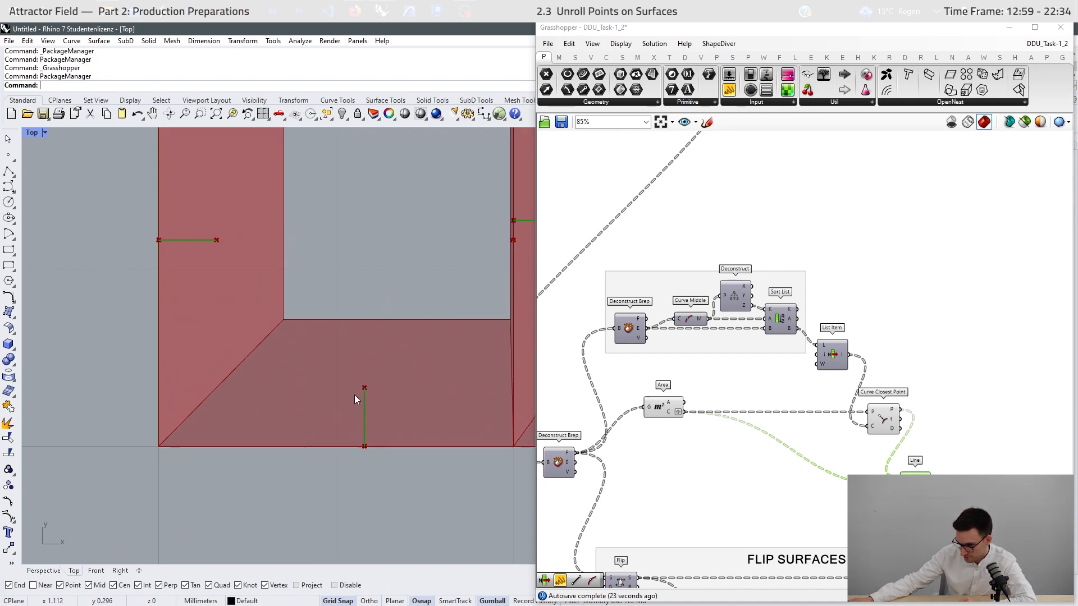
pyautogui.scroll(-3, 198, 456)
pyautogui.scroll(4, 275, 437)
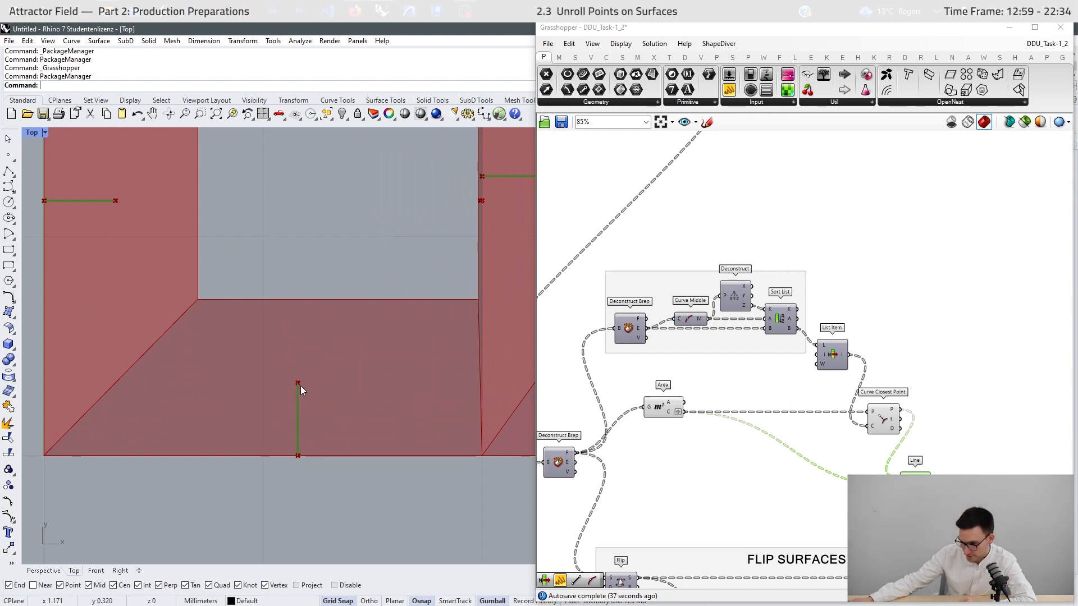
pyautogui.moveTo(921, 400); pyautogui.dragTo(643, 452)
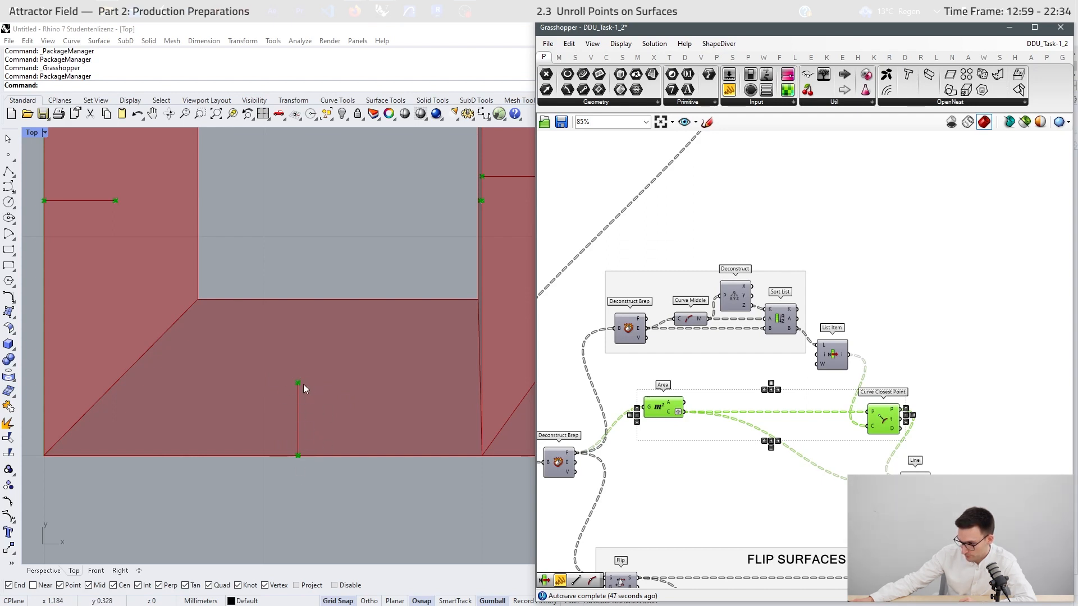
pyautogui.scroll(-4, 325, 418)
pyautogui.scroll(4, 302, 441)
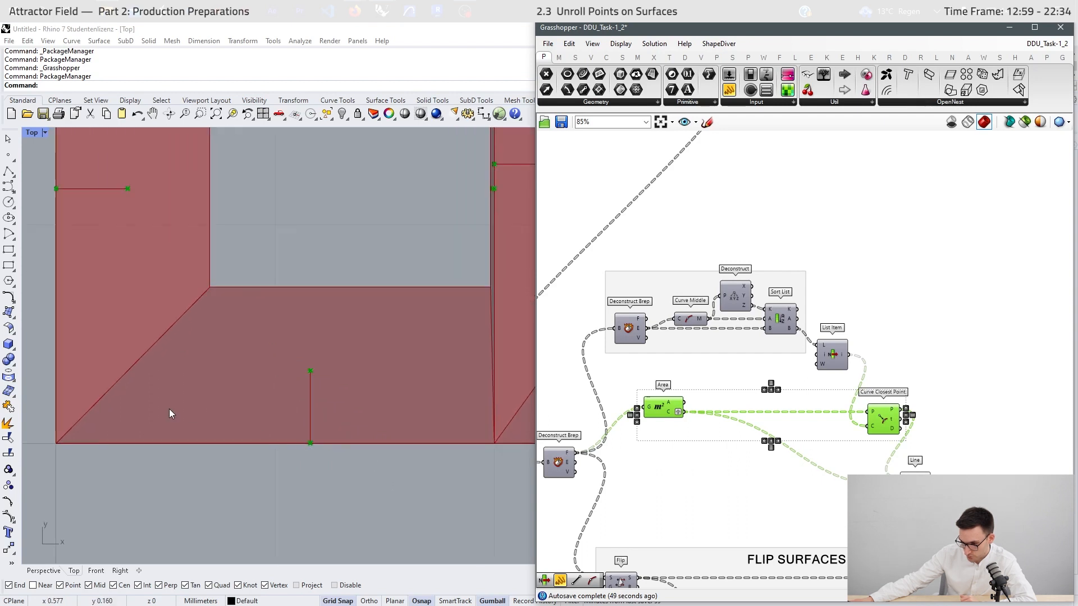
# - Delete the Line component and move the edge-sorting group, List Item, Area and Curve Closest Point farther from the Flip Surfaces group
pyautogui.click(974, 466)
pyautogui.scroll(-2, 912, 471)
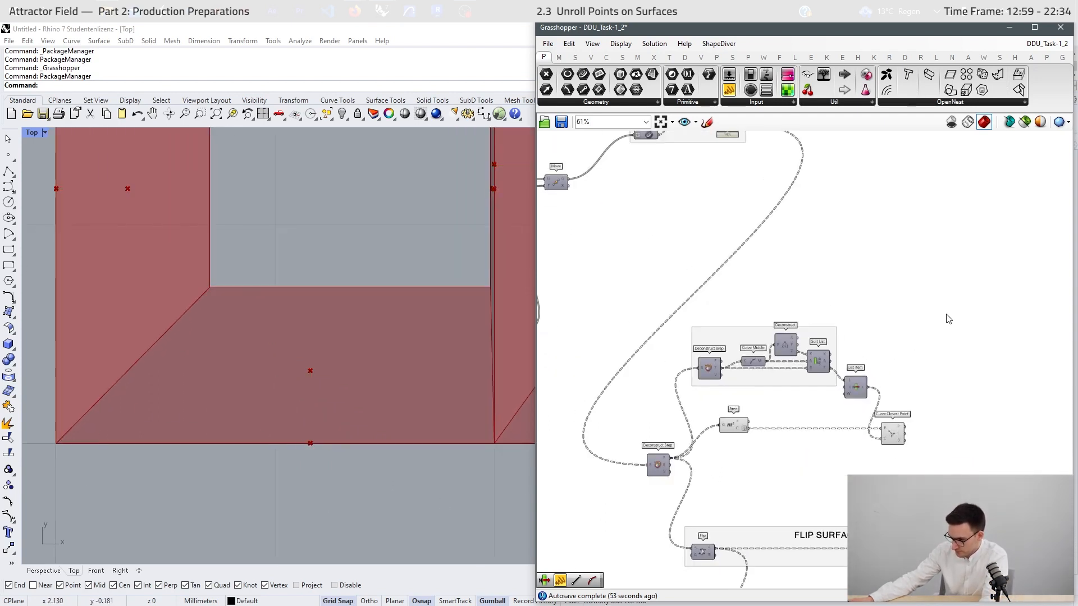
pyautogui.moveTo(963, 299); pyautogui.dragTo(722, 444)
pyautogui.moveTo(771, 386); pyautogui.dragTo(805, 354)
pyautogui.click(822, 457)
pyautogui.scroll(-2, 837, 414)
pyautogui.scroll(3, 887, 407)
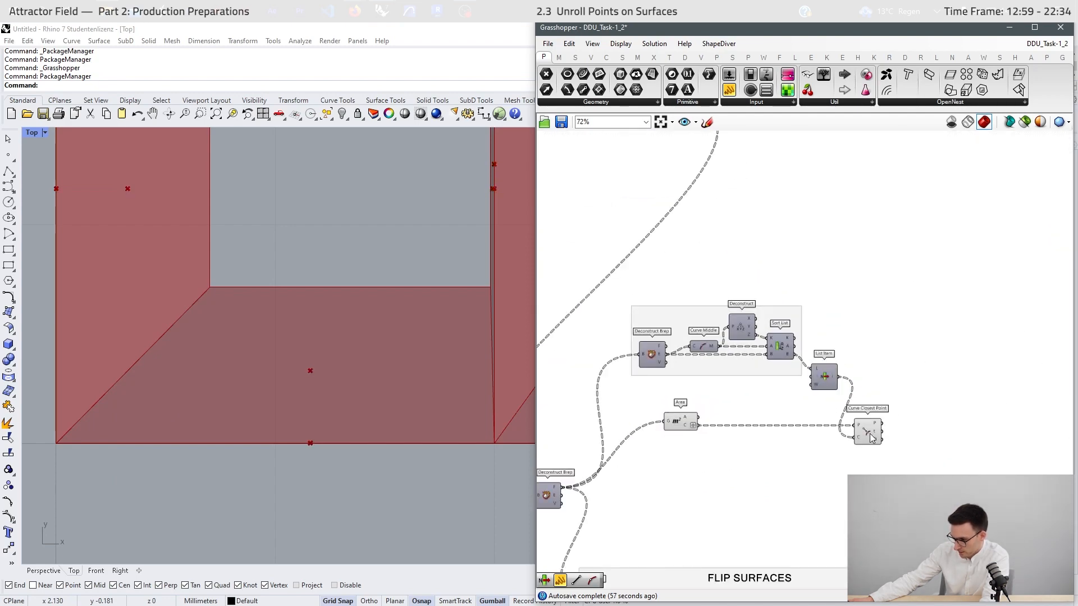
# - Check Unroll Brep's inputs, add a panel connected to Brep Join's B output and enlarge it to list the breps
pyautogui.scroll(-4, 662, 446)
pyautogui.moveTo(1060, 256); pyautogui.dragTo(977, 307, button='right')
pyautogui.scroll(7, 977, 309)
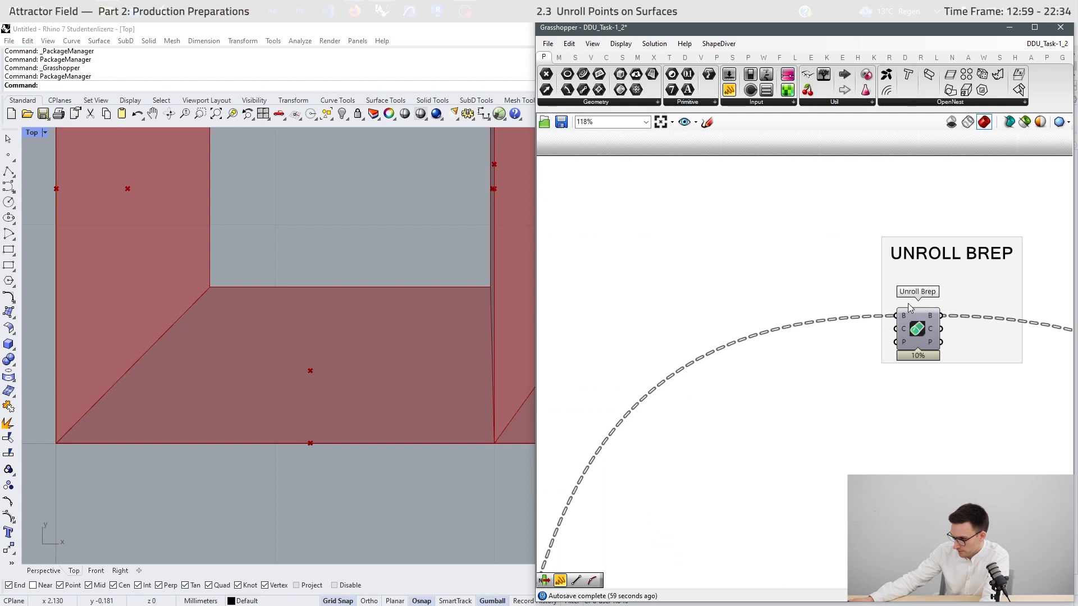
pyautogui.moveTo(910, 335)
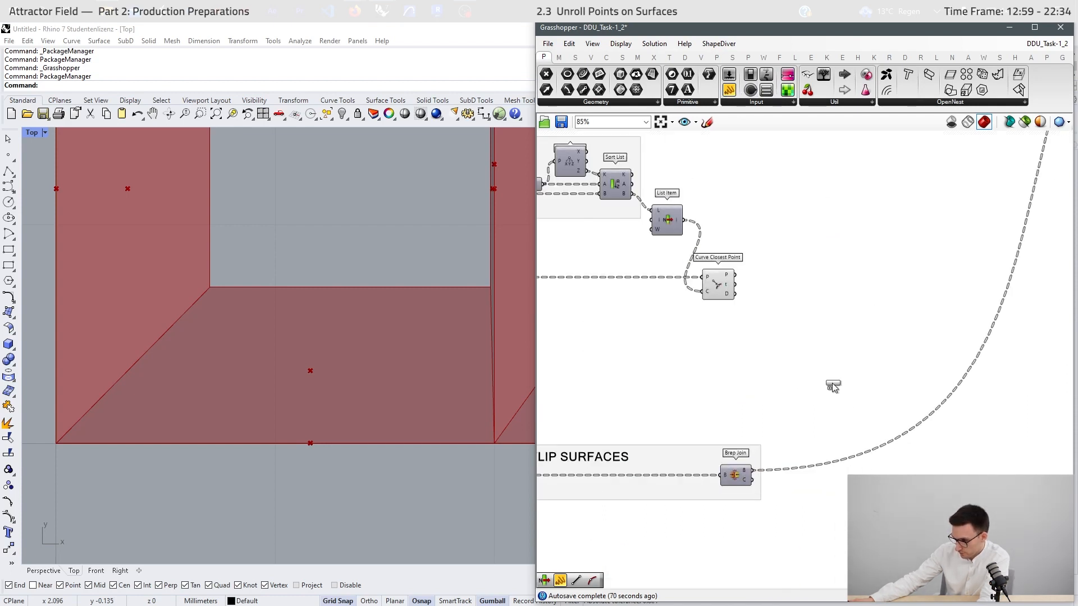
pyautogui.hotkey('ctrl', 'v')
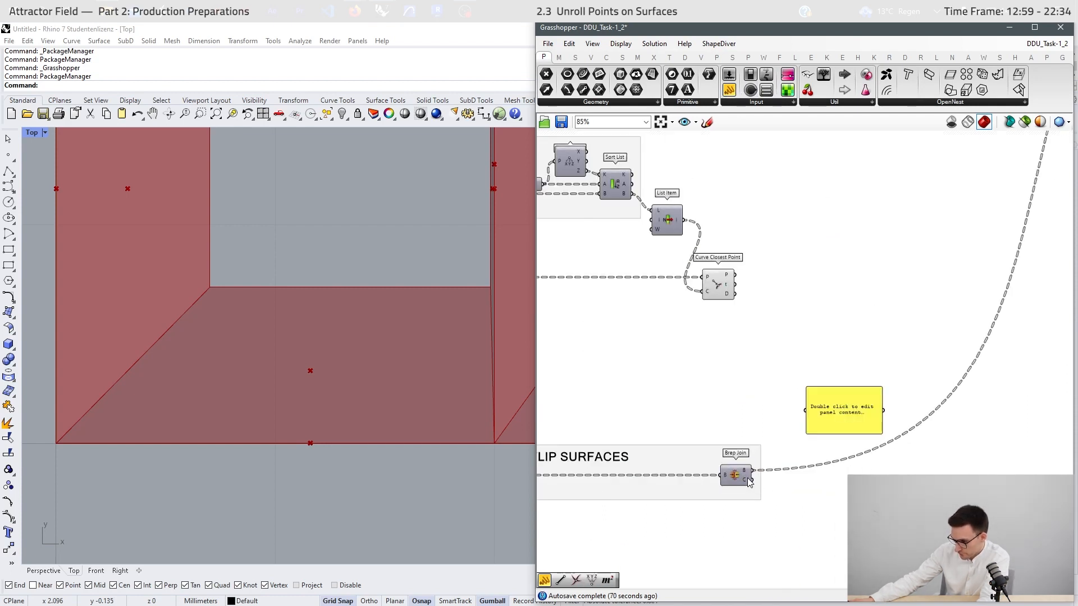
pyautogui.moveTo(752, 470); pyautogui.dragTo(806, 410)
pyautogui.moveTo(864, 433); pyautogui.dragTo(863, 511)
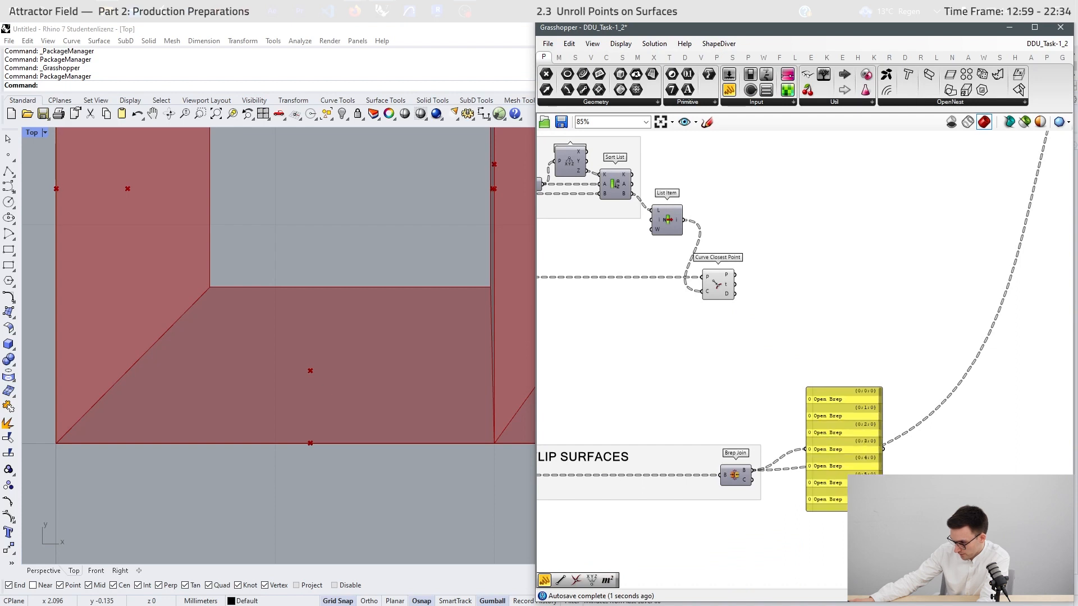
# - Duplicate the panel below Area, connect Area's C output to the copy and enlarge it to compare its branches with the breps
pyautogui.scroll(1, 699, 340)
pyautogui.moveTo(690, 337); pyautogui.dragTo(808, 357, button='right')
pyautogui.click(990, 463)
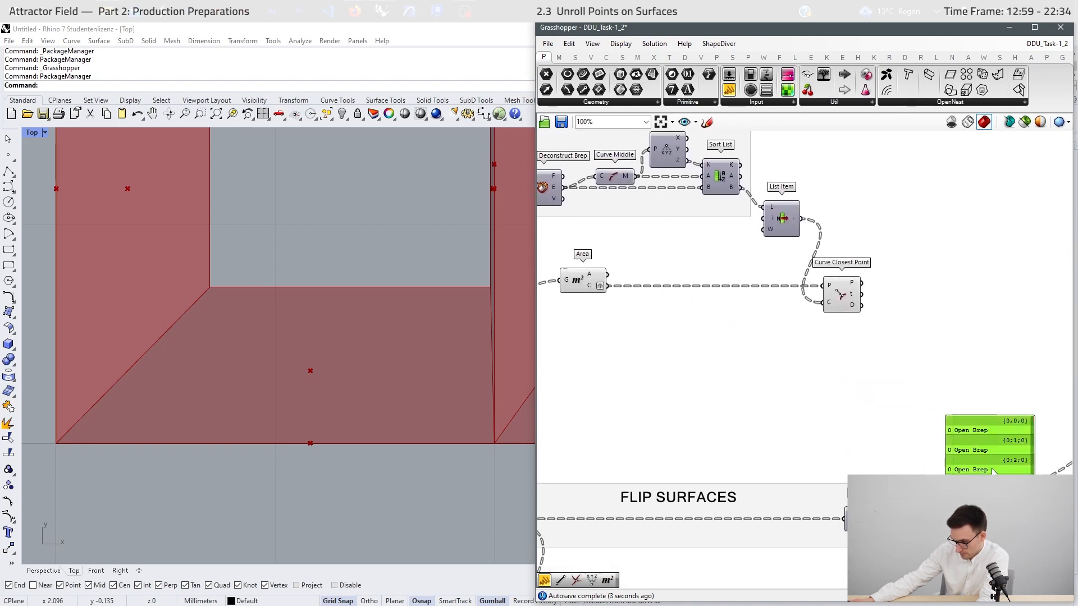
pyautogui.hotkey('ctrl', 'c')
pyautogui.hotkey('ctrl', 'v')
pyautogui.moveTo(992, 470); pyautogui.dragTo(741, 374)
pyautogui.moveTo(614, 289); pyautogui.dragTo(743, 399)
pyautogui.scroll(-5, 231, 426)
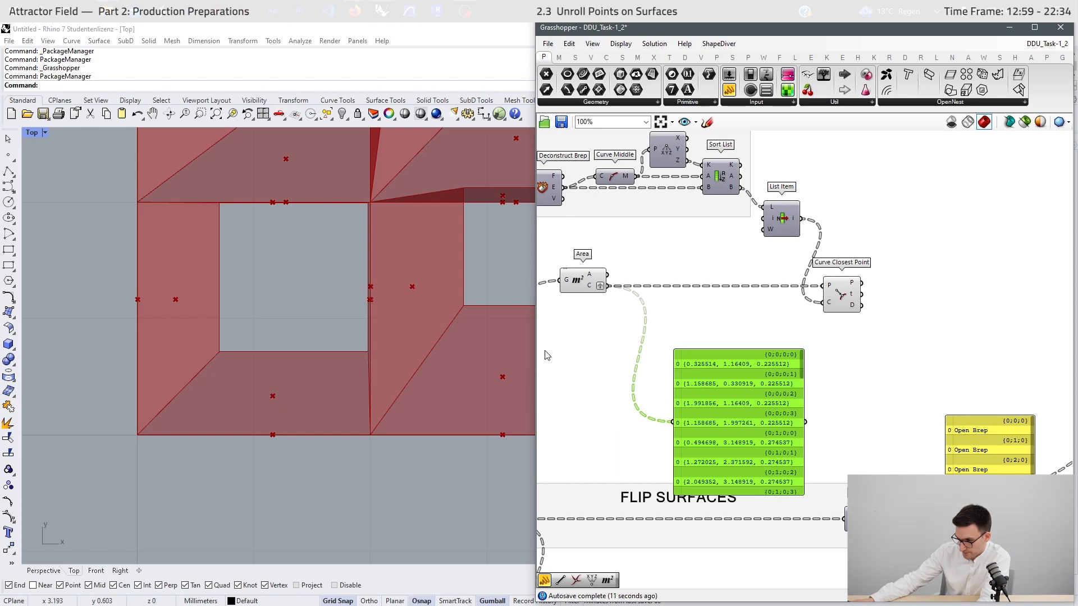
pyautogui.moveTo(626, 263); pyautogui.dragTo(581, 319)
pyautogui.moveTo(916, 260); pyautogui.dragTo(823, 319)
pyautogui.click(698, 332)
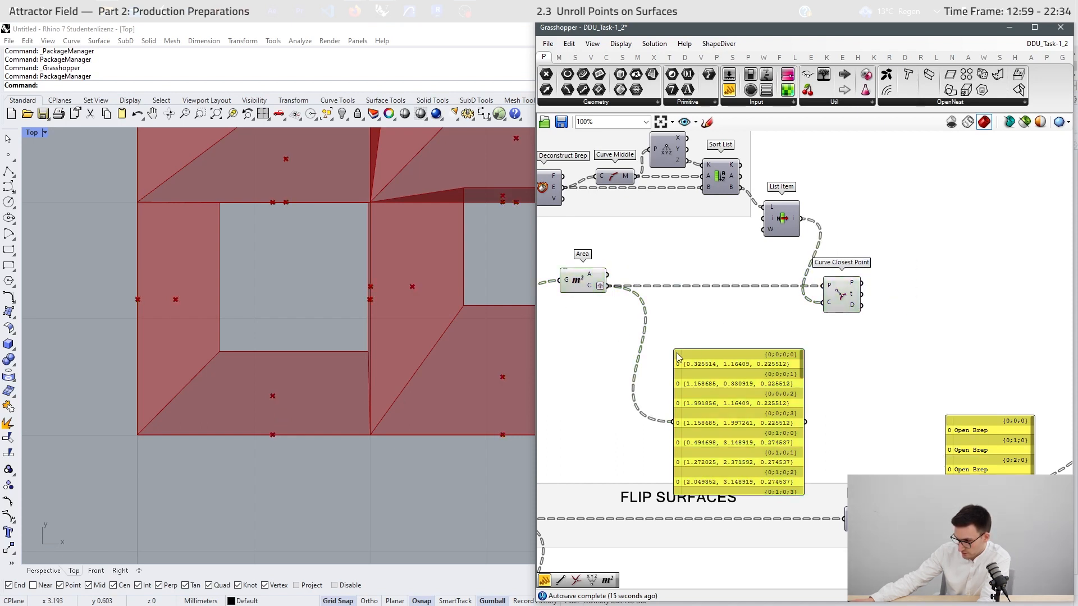
# - Shift the centroid panel aside and add a Trim Tree component between it and Curve Closest Point
pyautogui.scroll(1, 613, 368)
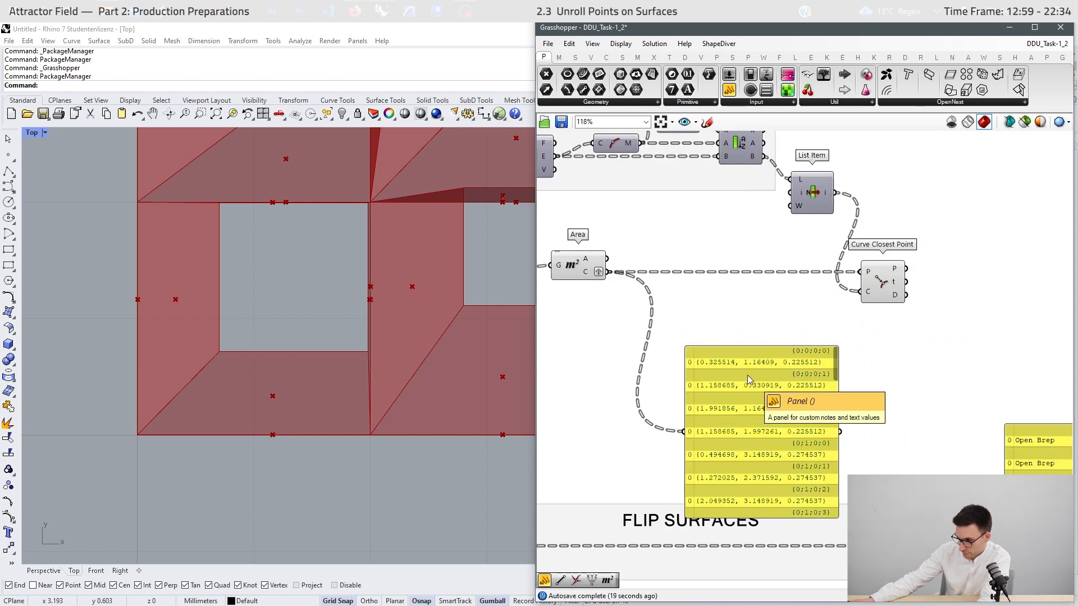
pyautogui.scroll(-1, 707, 374)
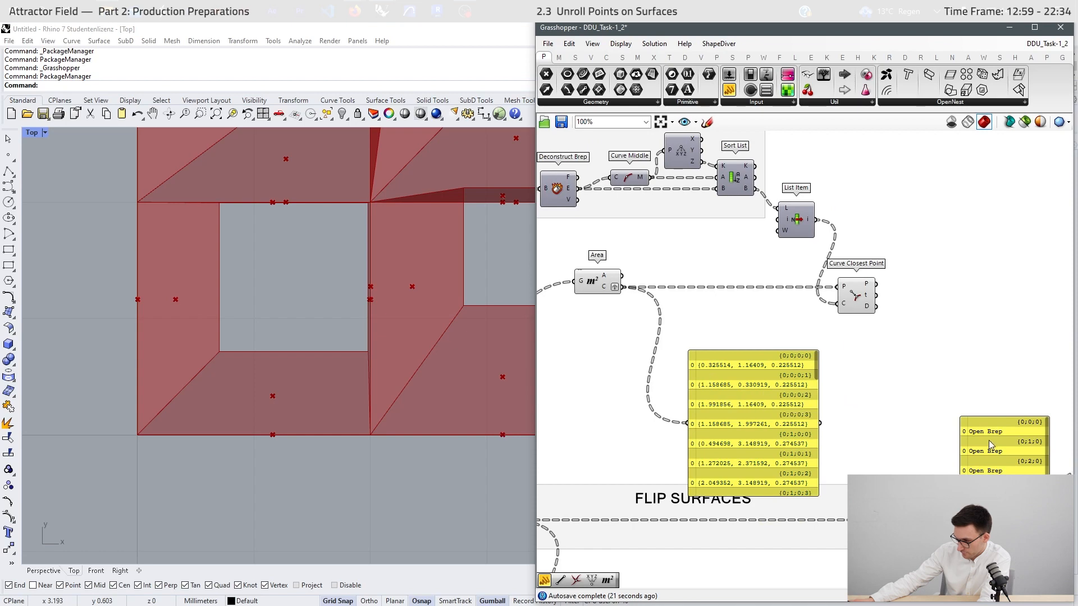
pyautogui.moveTo(738, 400); pyautogui.dragTo(688, 396)
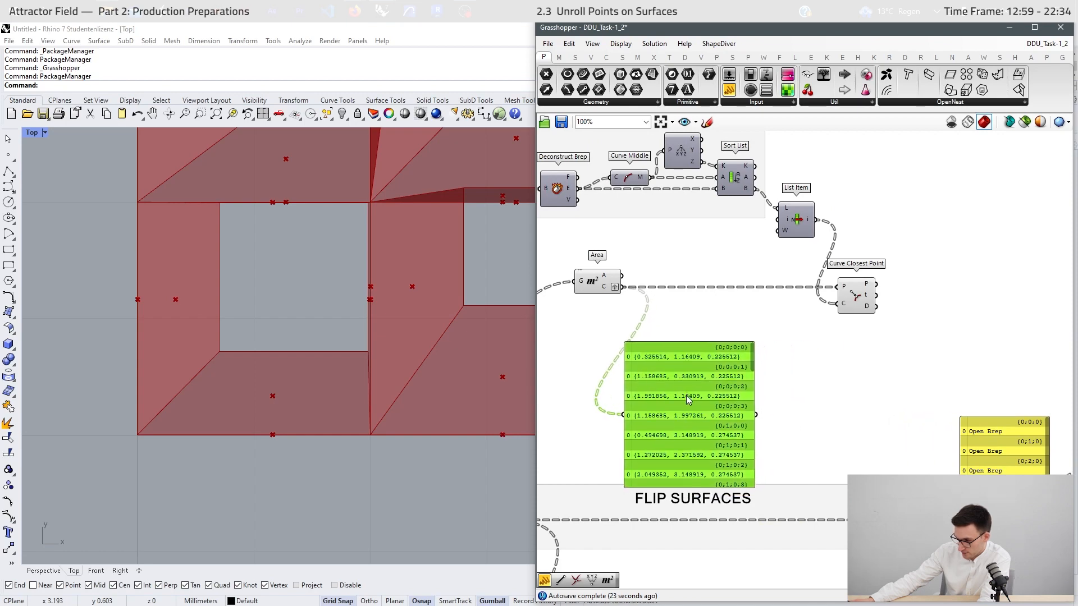
pyautogui.scroll(3, 668, 395)
pyautogui.click(829, 389)
pyautogui.scroll(1, 639, 389)
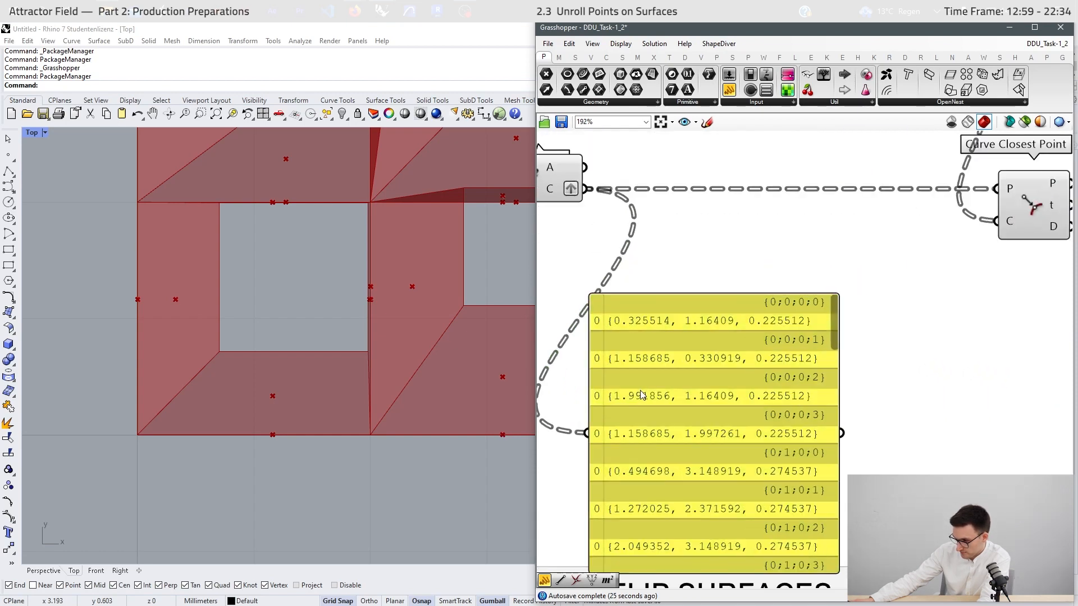
pyautogui.doubleClick(936, 372)
pyautogui.write('trim')
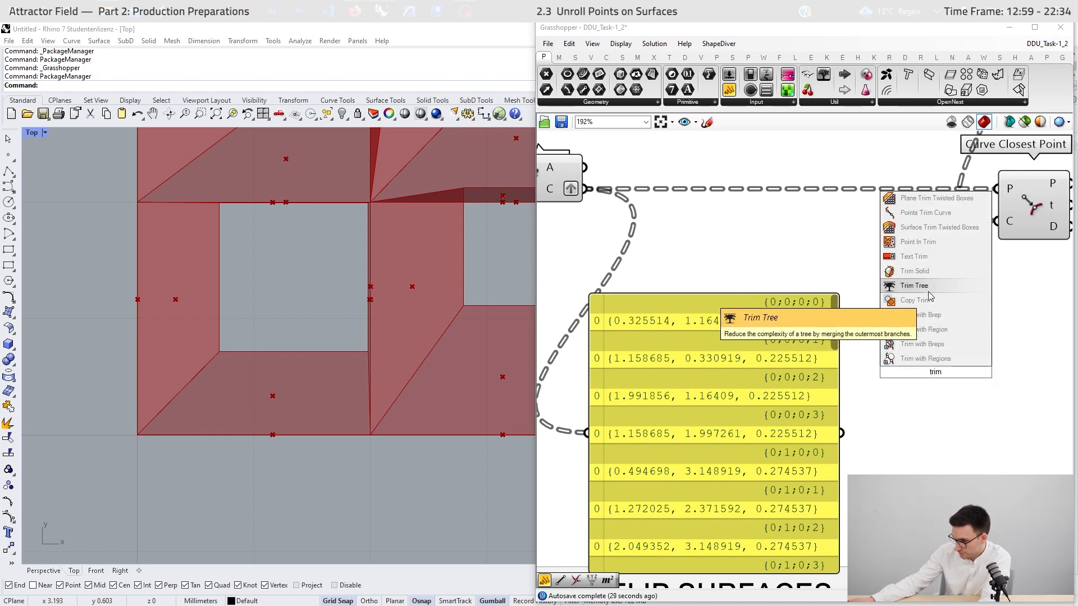
pyautogui.click(932, 287)
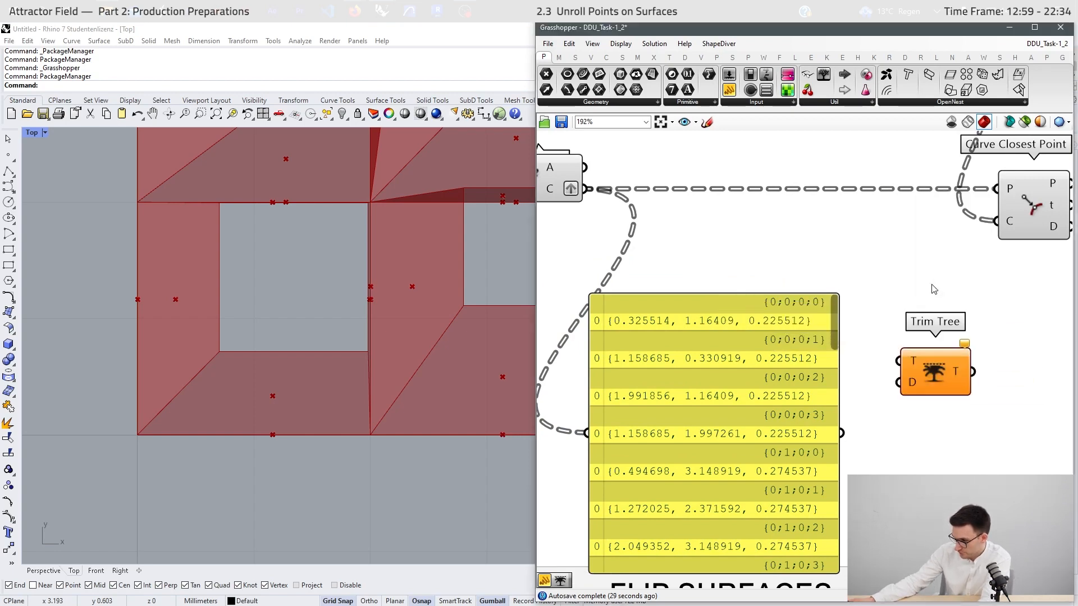
# - Make room around Trim Tree and connect the Area component's centroid output to its tree input
pyautogui.scroll(-4, 922, 358)
pyautogui.scroll(2, 922, 359)
pyautogui.moveTo(806, 353); pyautogui.dragTo(709, 360)
pyautogui.moveTo(929, 367); pyautogui.dragTo(878, 367)
pyautogui.moveTo(677, 234); pyautogui.dragTo(824, 364)
# - Duplicate the centroid panel, place the copy beyond Trim Tree, and display Trim Tree's output in it
pyautogui.click(707, 365)
pyautogui.hotkey('ctrl', 'c')
pyautogui.hotkey('ctrl', 'v')
pyautogui.moveTo(707, 365); pyautogui.dragTo(997, 351)
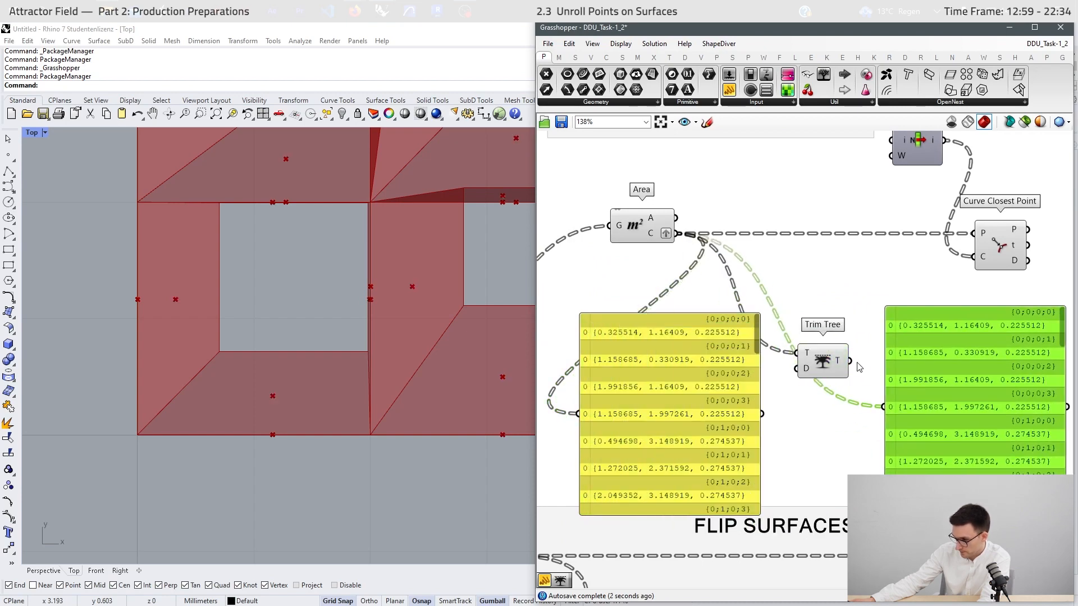
pyautogui.moveTo(850, 360); pyautogui.dragTo(888, 405)
pyautogui.moveTo(889, 406); pyautogui.dragTo(886, 406)
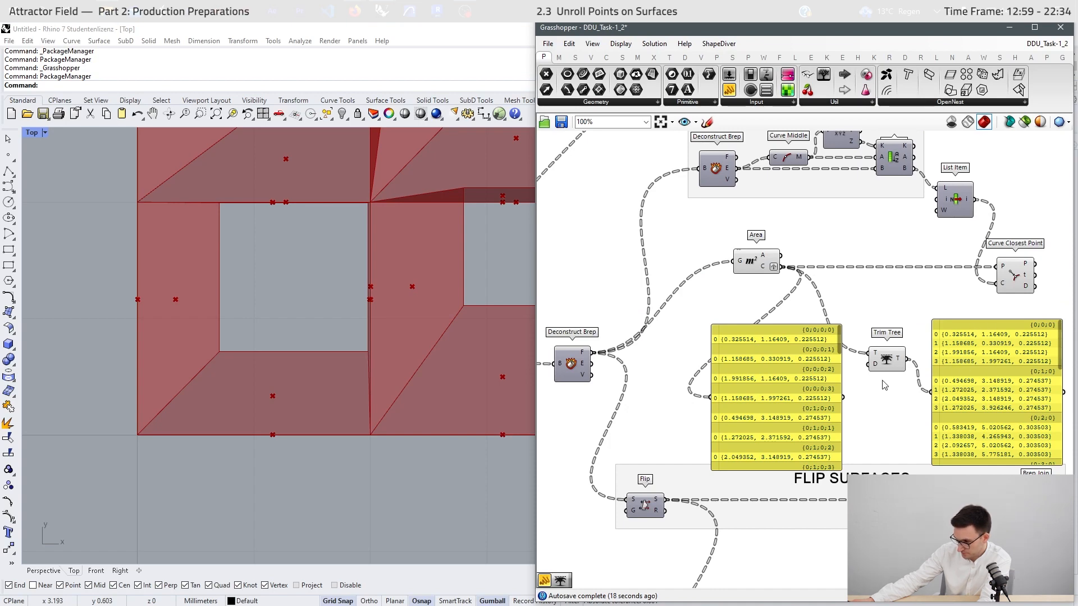
# - Simplify the data paths on the Area component's centroid output
pyautogui.scroll(5, 813, 398)
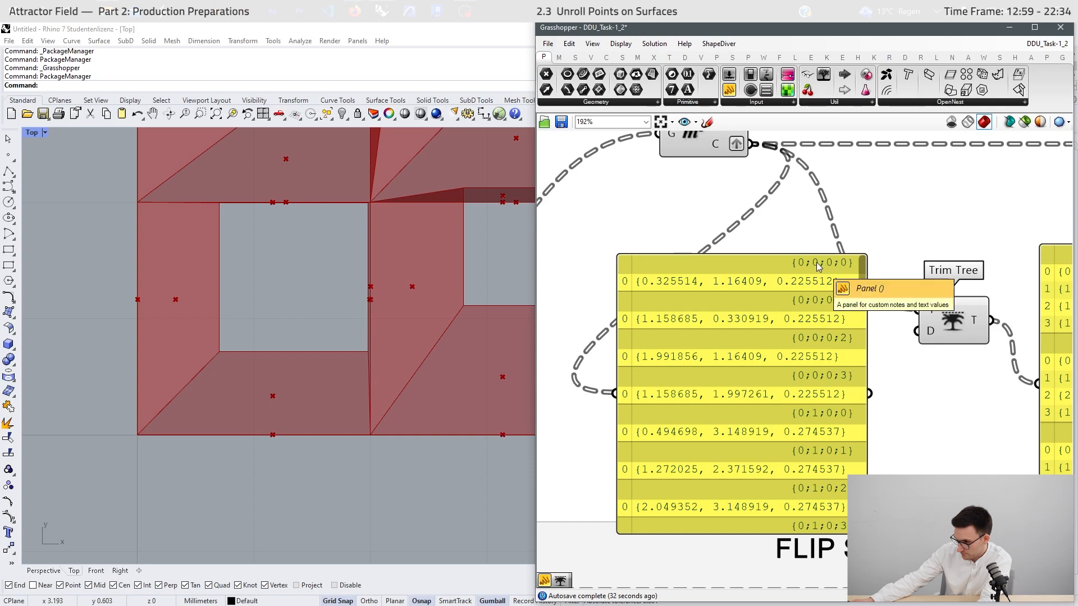
pyautogui.scroll(-3, 803, 416)
pyautogui.scroll(1, 778, 278)
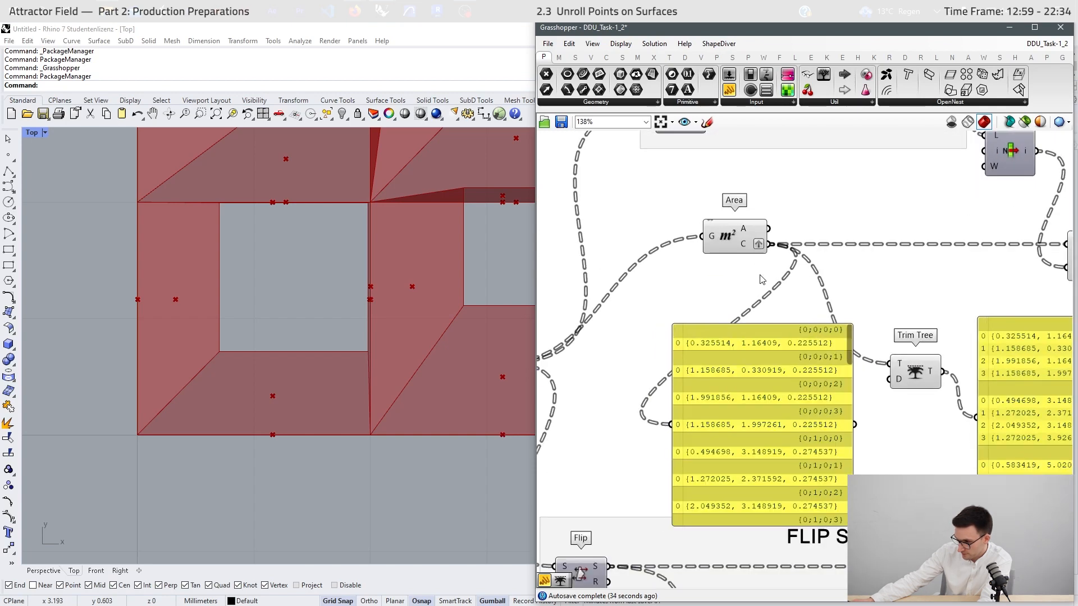
pyautogui.rightClick(744, 250)
pyautogui.click(785, 337)
pyautogui.scroll(1, 833, 267)
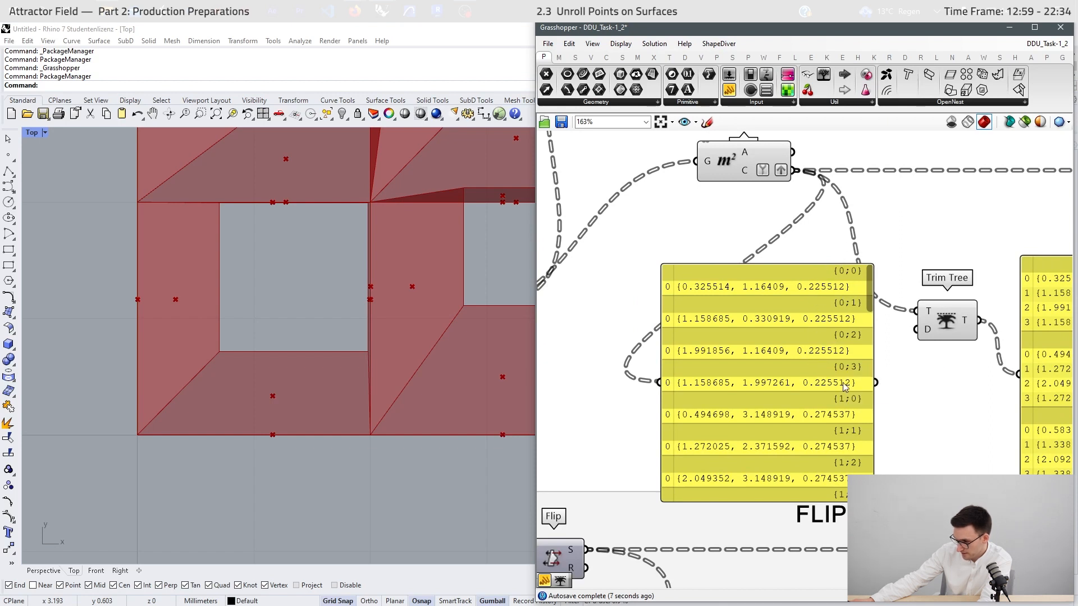
# - Compare the branch paths of the centroid points in the panels before and after Trim Tree
pyautogui.scroll(1, 856, 315)
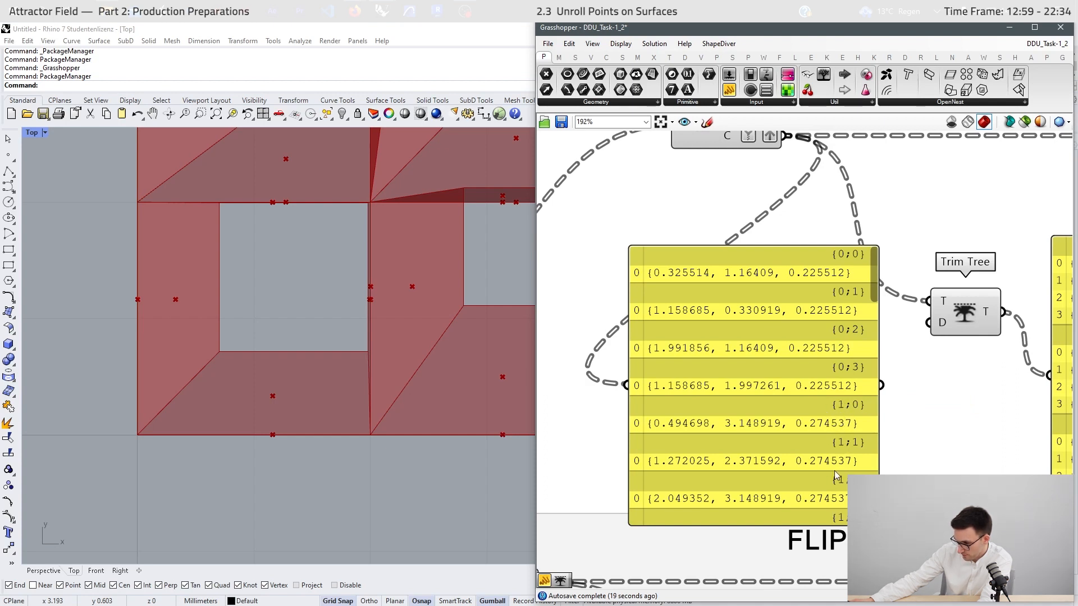
pyautogui.scroll(-2, 731, 368)
pyautogui.scroll(2, 814, 353)
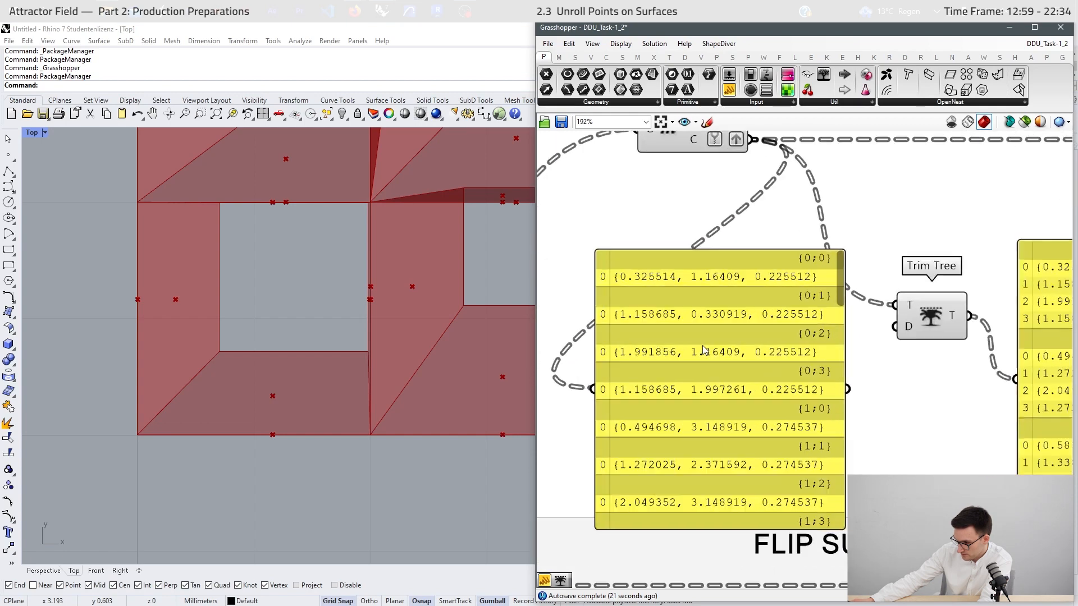
pyautogui.scroll(-3, 663, 341)
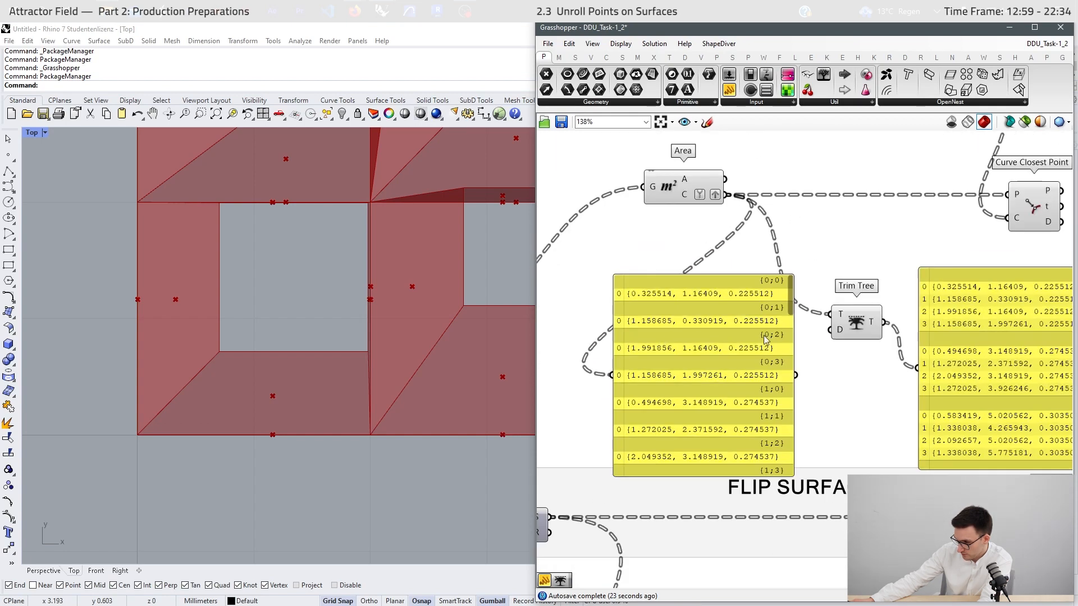
pyautogui.scroll(1, 957, 337)
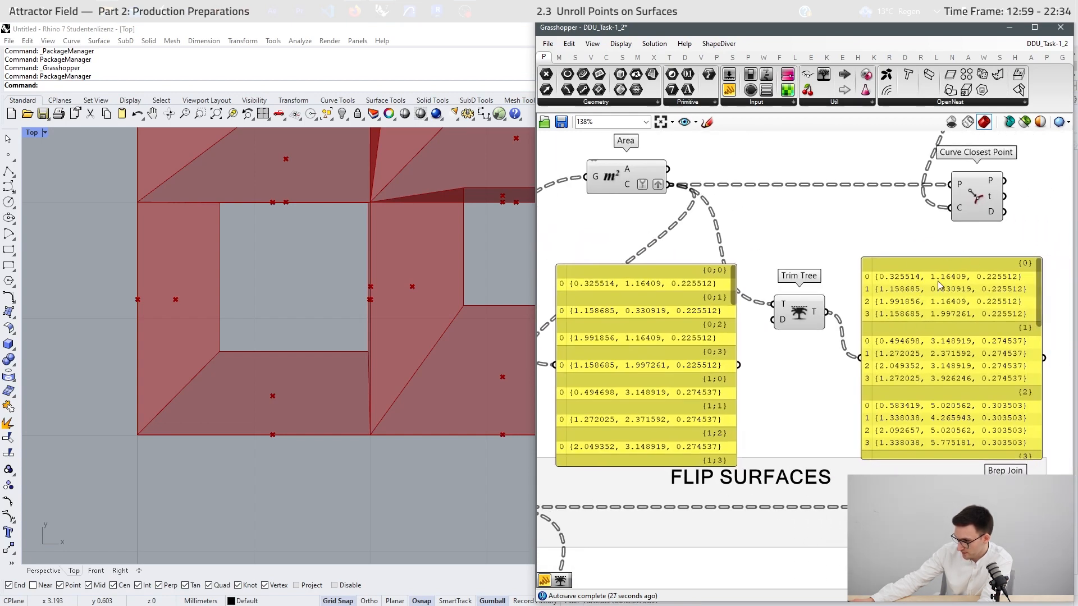
pyautogui.scroll(1, 680, 329)
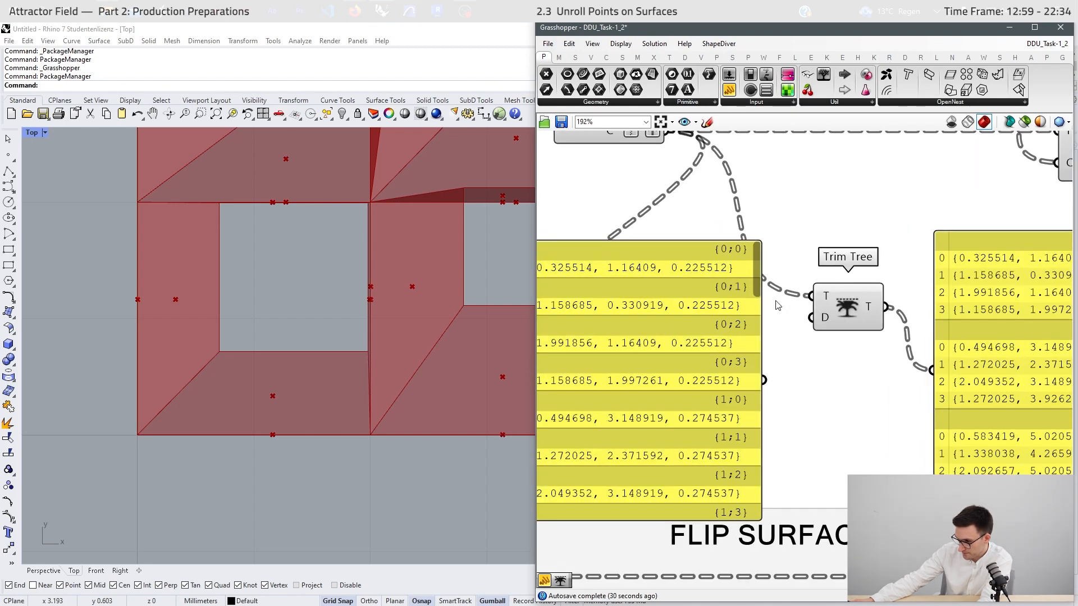
pyautogui.scroll(2, 752, 253)
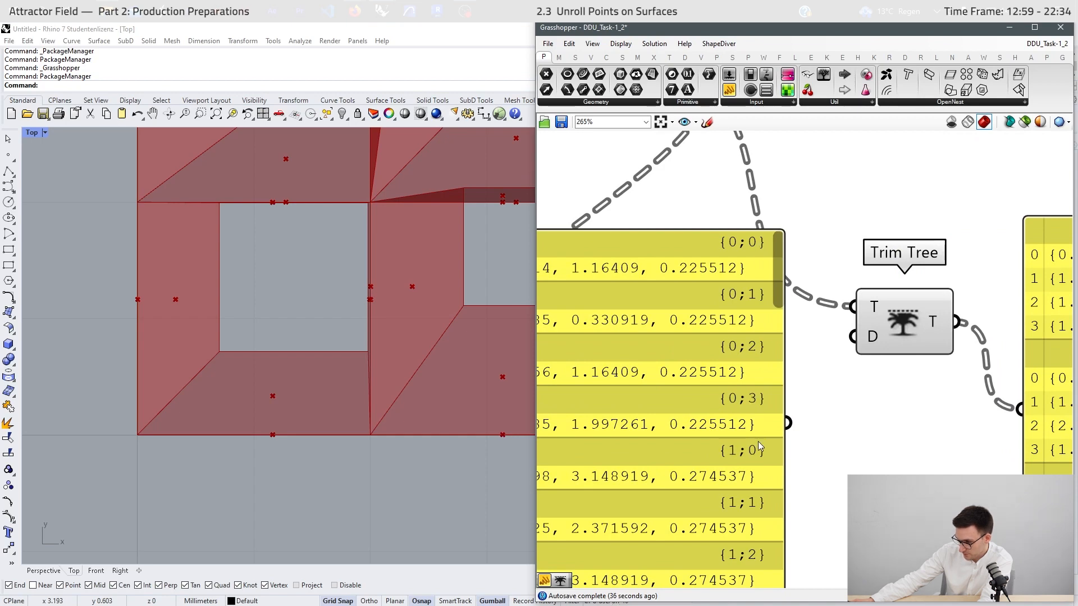
pyautogui.scroll(-3, 724, 289)
pyautogui.scroll(-2, 725, 288)
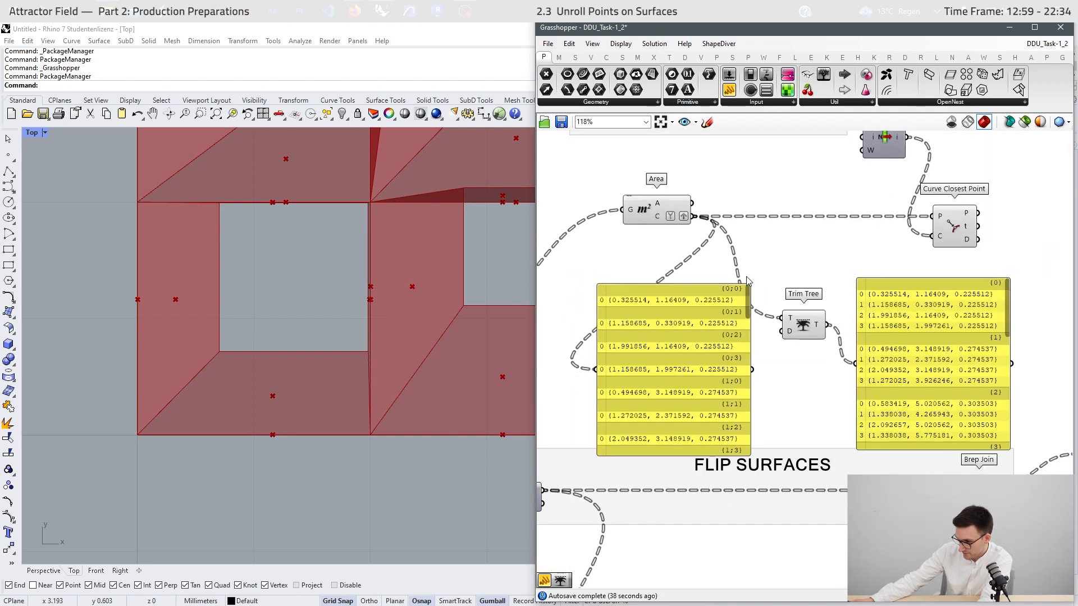
pyautogui.scroll(-2, 692, 279)
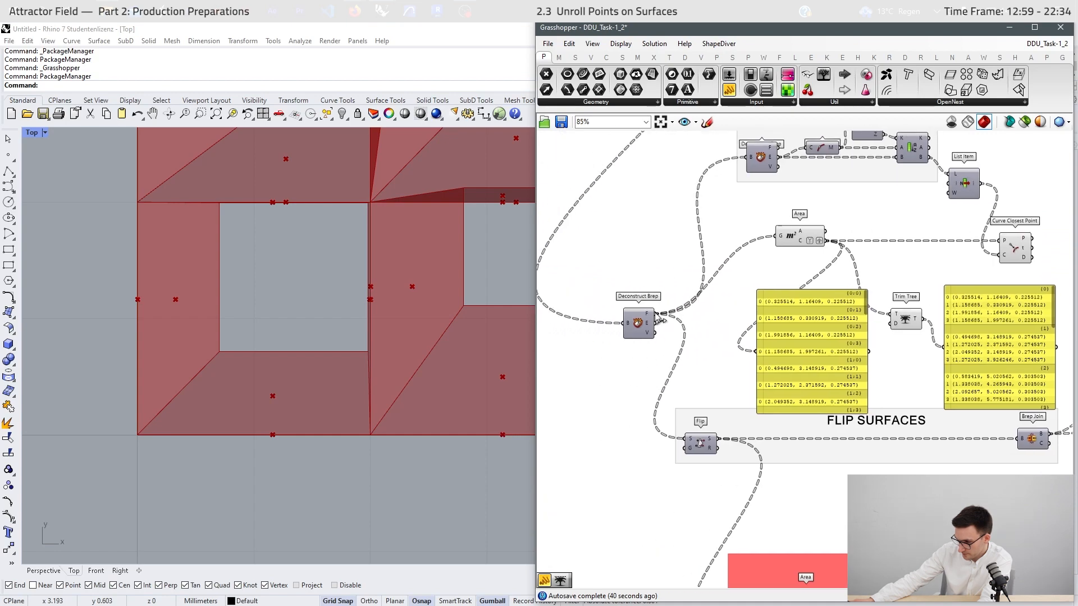
# - Feed the first panel from Deconstruct Brep's faces output and compare its branches with the trimmed point list
pyautogui.moveTo(655, 314); pyautogui.dragTo(757, 352)
pyautogui.scroll(3, 753, 334)
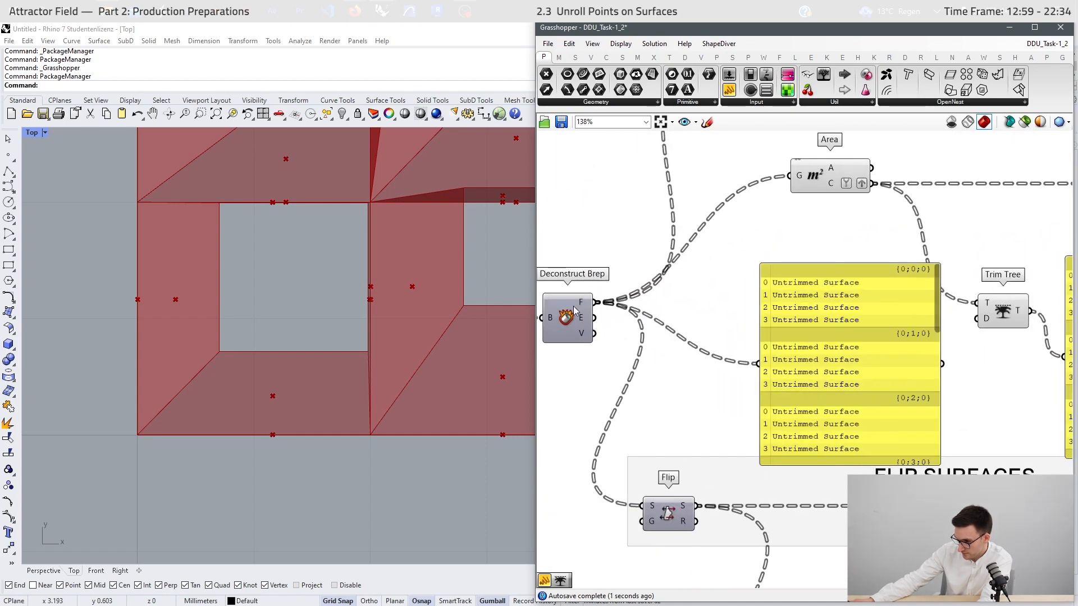
pyautogui.moveTo(888, 330); pyautogui.dragTo(766, 306, button='right')
pyautogui.scroll(-2, 765, 306)
pyautogui.scroll(1, 973, 282)
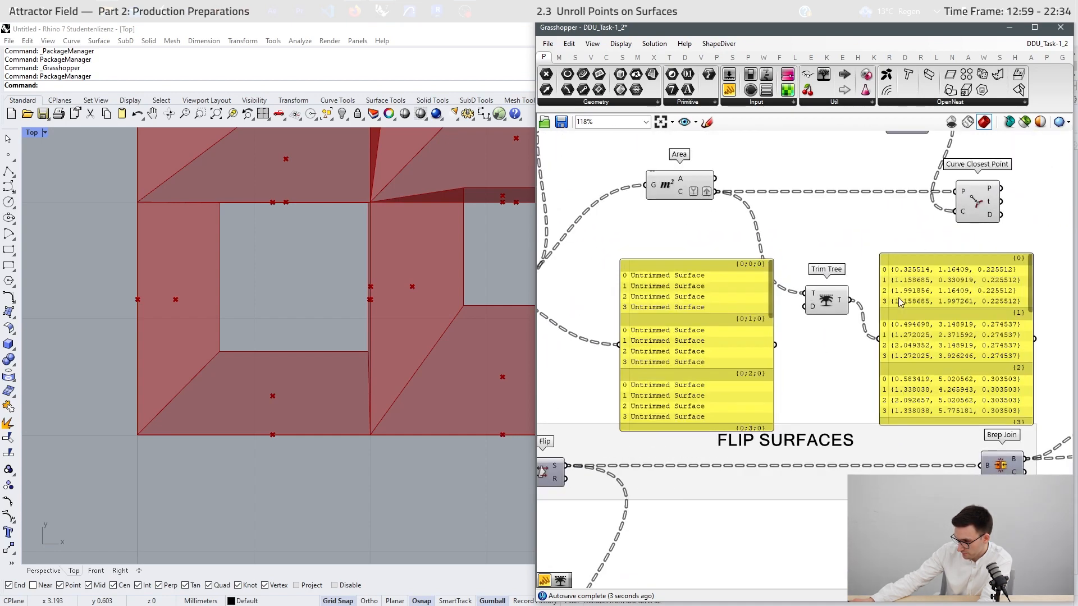
# - Delete the two panels on either side of the Trim Tree component
pyautogui.scroll(-1, 858, 319)
pyautogui.moveTo(904, 242); pyautogui.dragTo(724, 278)
pyautogui.press('Delete')
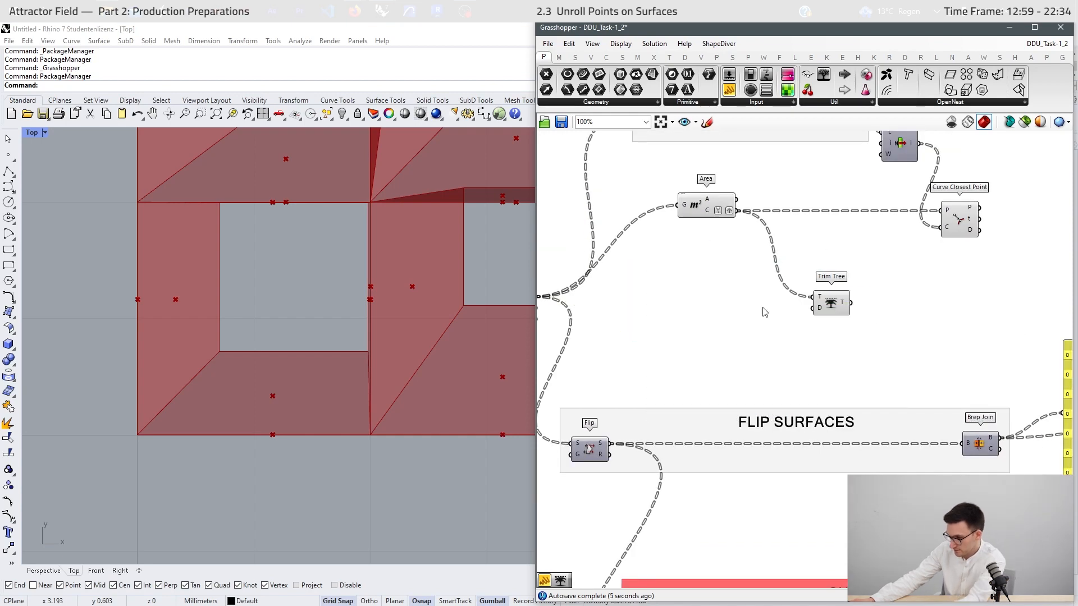
# - Add a panel and display the point output of Curve Closest Point in it
pyautogui.moveTo(867, 321); pyautogui.dragTo(772, 310, button='right')
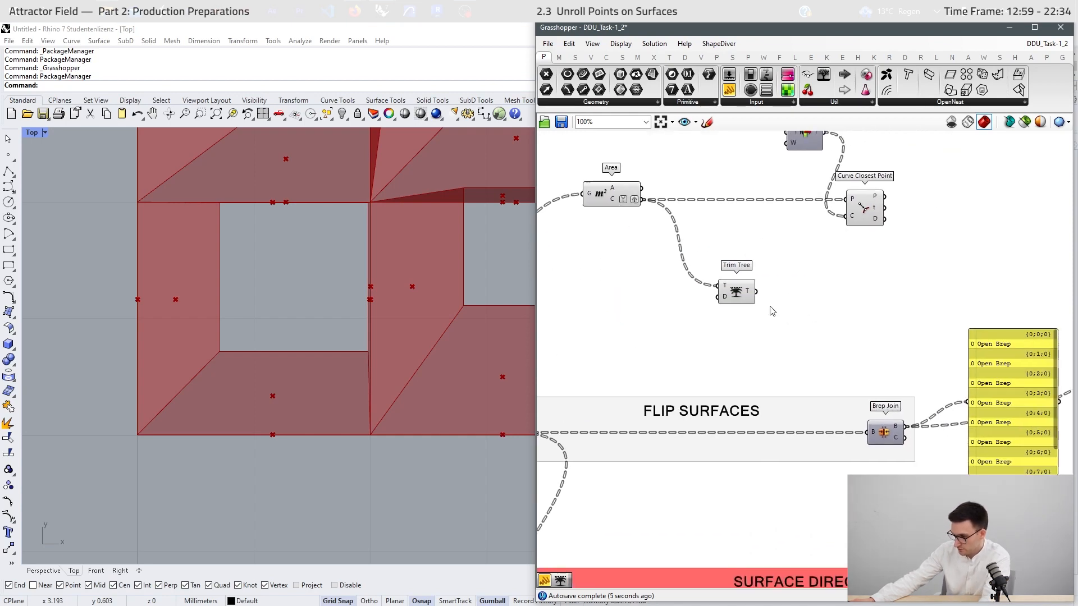
pyautogui.doubleClick(876, 295)
pyautogui.write('//')
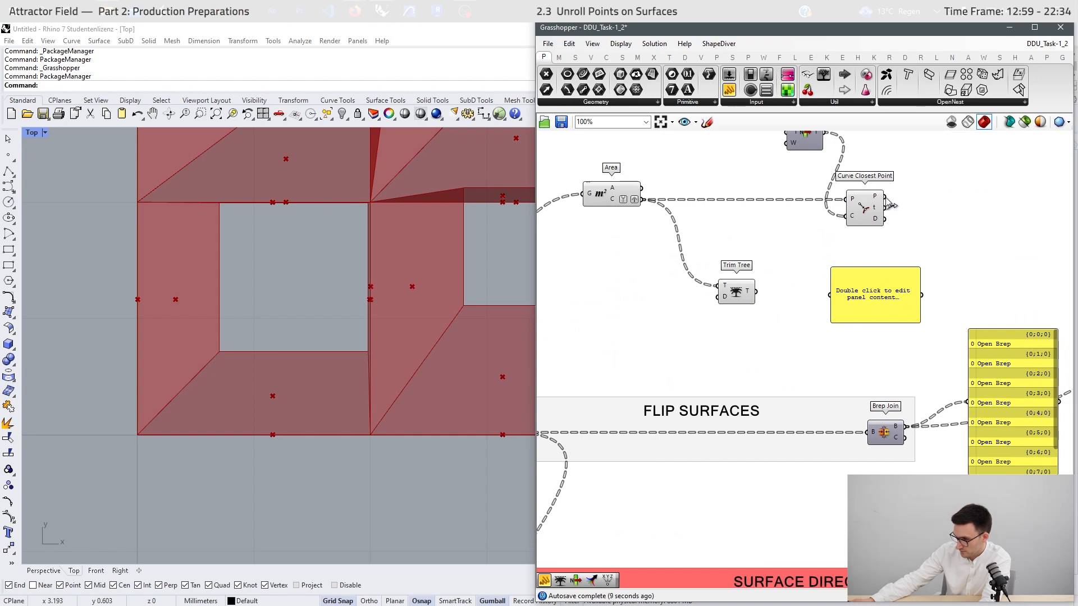
pyautogui.moveTo(885, 197); pyautogui.dragTo(912, 304)
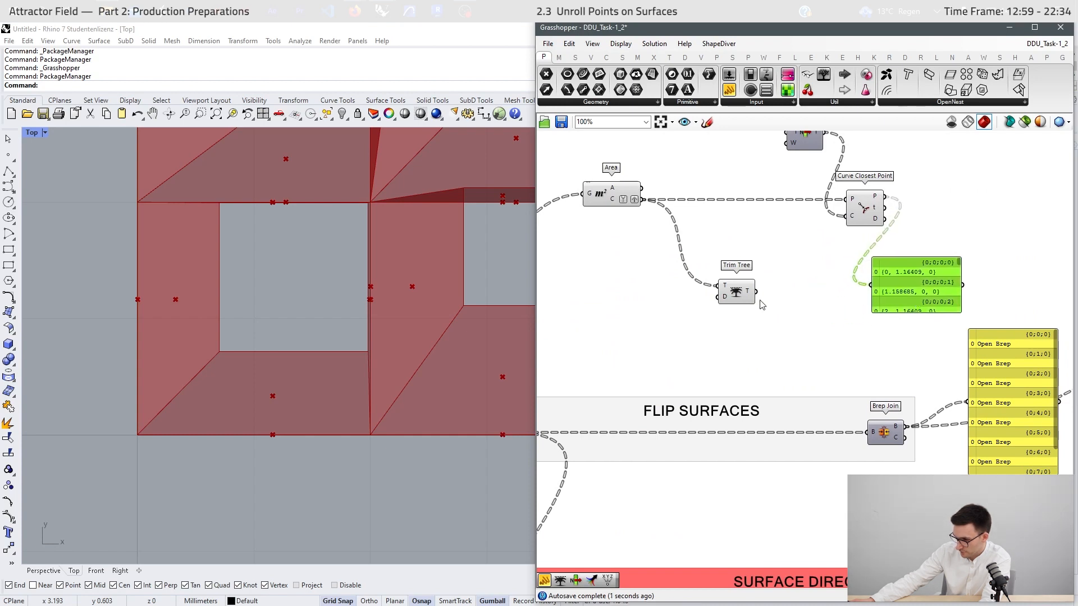
# - Duplicate Trim Tree, feed it from Curve Closest Point's point output, and show its result in the panel
pyautogui.click(732, 292)
pyautogui.hotkey('ctrl', 'c')
pyautogui.hotkey('ctrl', 'v')
pyautogui.moveTo(747, 293); pyautogui.dragTo(831, 281)
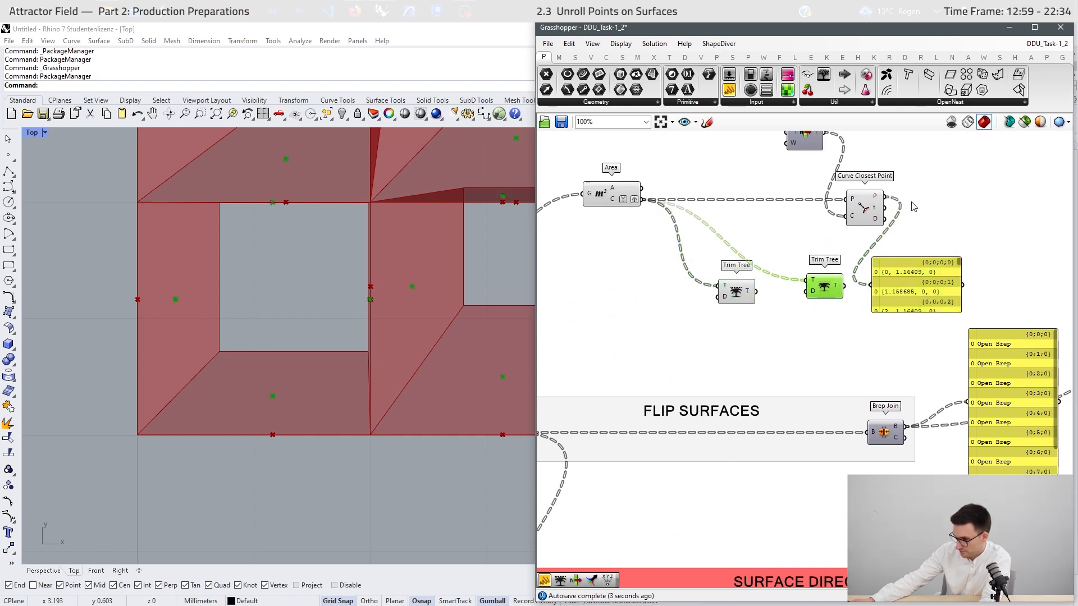
pyautogui.moveTo(885, 197); pyautogui.dragTo(871, 285)
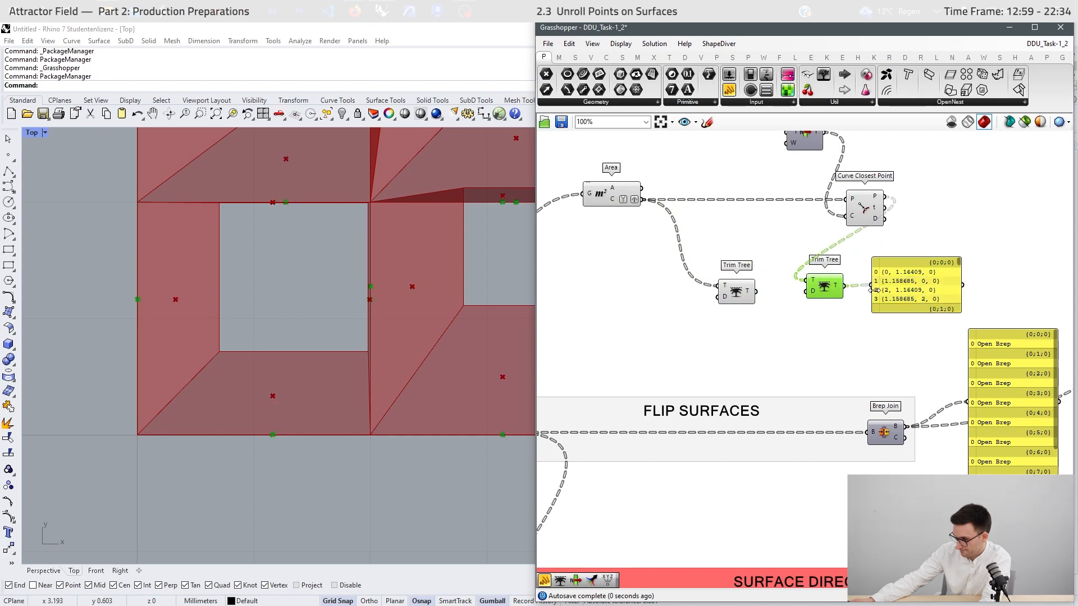
pyautogui.scroll(-2, 932, 293)
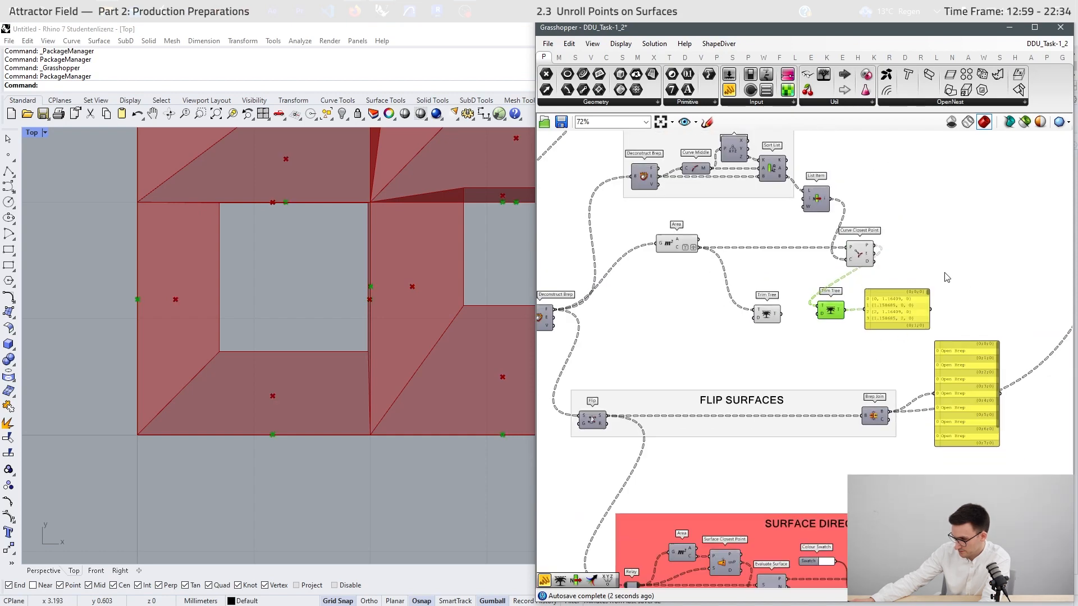
# - Delete the closest-point panel and group the point components, with both Trim Trees rearranged, under the POINTS label
pyautogui.click(916, 304)
pyautogui.press('Delete')
pyautogui.moveTo(830, 309); pyautogui.dragTo(905, 290)
pyautogui.moveTo(770, 318); pyautogui.dragTo(645, 227)
pyautogui.middleClick(712, 348)
pyautogui.click(749, 311)
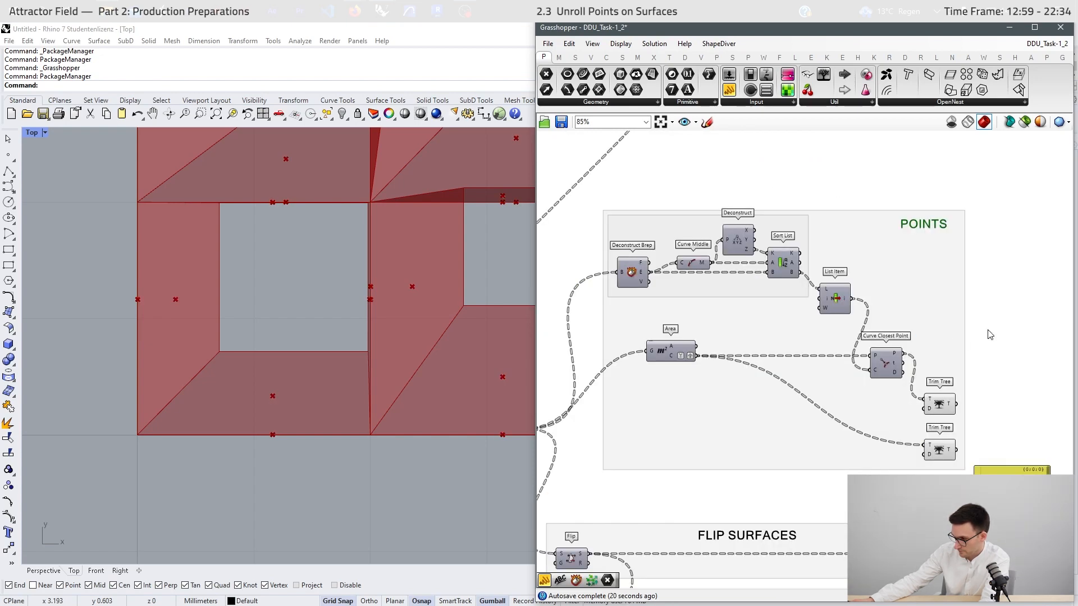
pyautogui.click(989, 332)
# - Place a second panel beside the Brep Join panel, showing the output of the centroid Trim Tree
pyautogui.scroll(-6, 769, 336)
pyautogui.moveTo(890, 412); pyautogui.dragTo(960, 436)
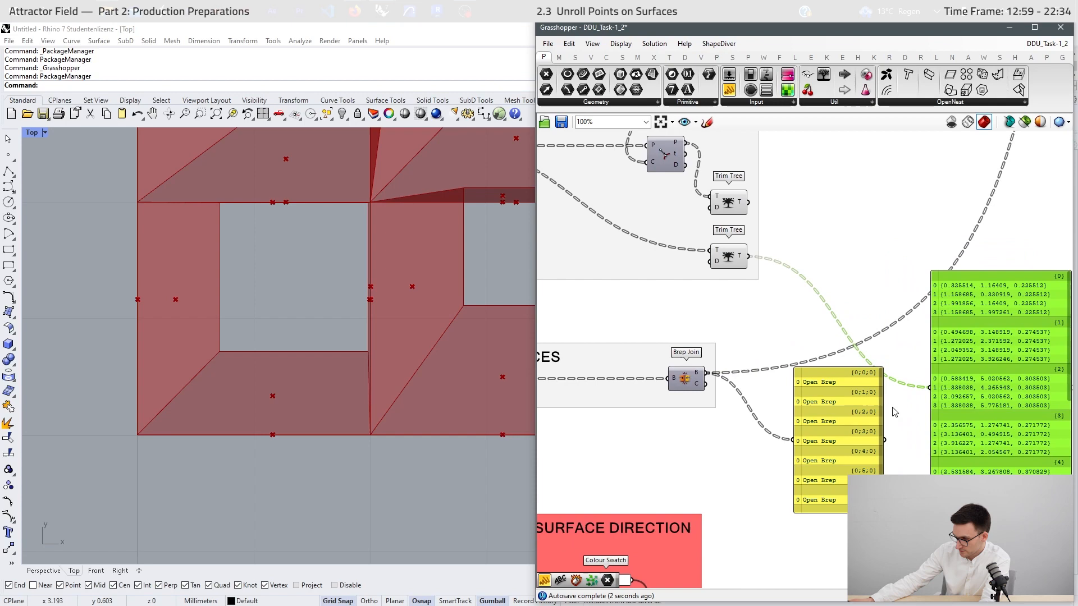
pyautogui.scroll(1, 891, 408)
pyautogui.moveTo(885, 399); pyautogui.dragTo(824, 372, button='right')
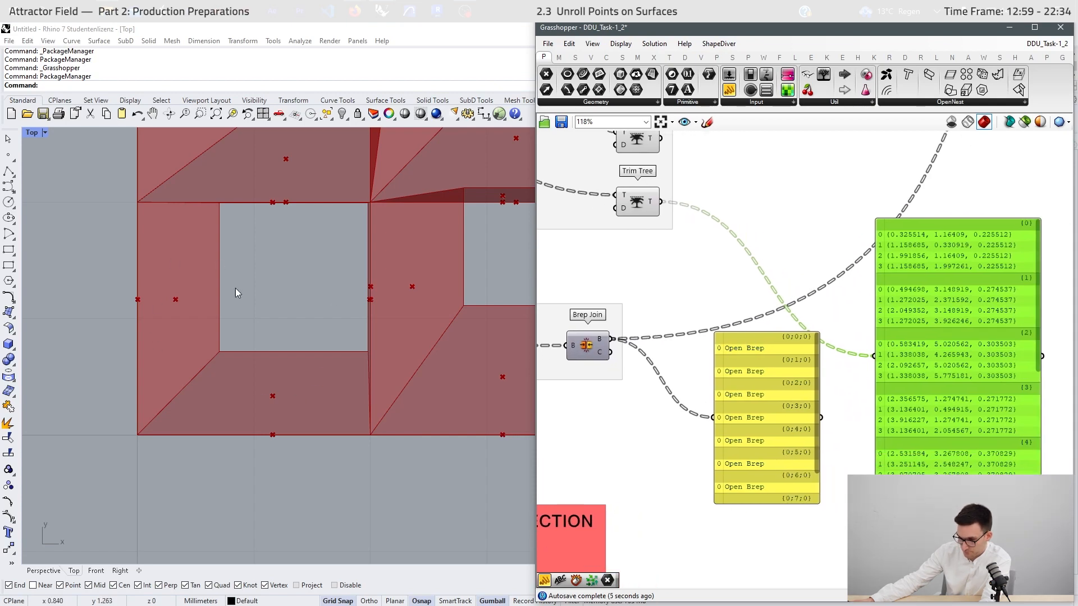
# - Examine the points on the surfaces and their edges in the Perspective view of the model
pyautogui.click(43, 570)
pyautogui.moveTo(262, 344); pyautogui.dragTo(524, 332, button='right')
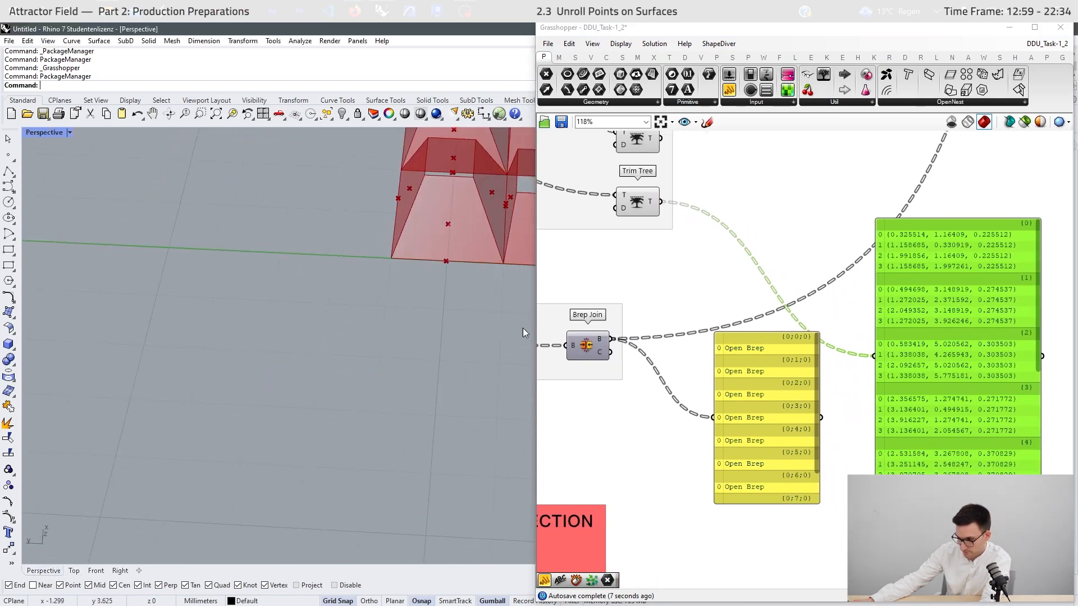
pyautogui.scroll(-5, 477, 280)
pyautogui.moveTo(466, 225); pyautogui.dragTo(356, 201, button='right')
pyautogui.scroll(10, 382, 193)
pyautogui.moveTo(419, 251); pyautogui.dragTo(385, 513, button='right')
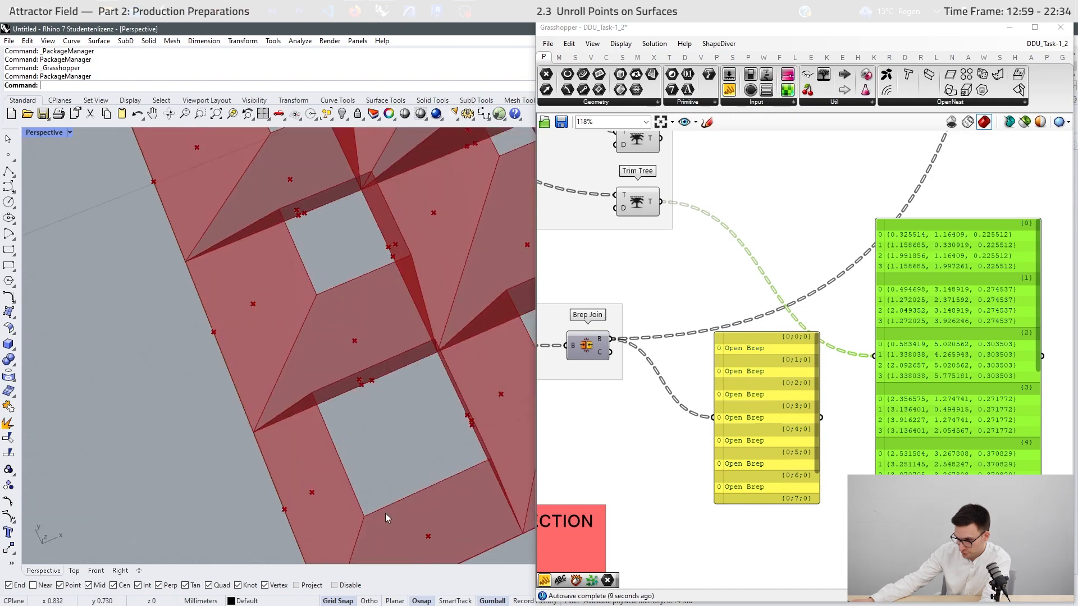
pyautogui.scroll(-6, 299, 354)
pyautogui.scroll(6, 360, 393)
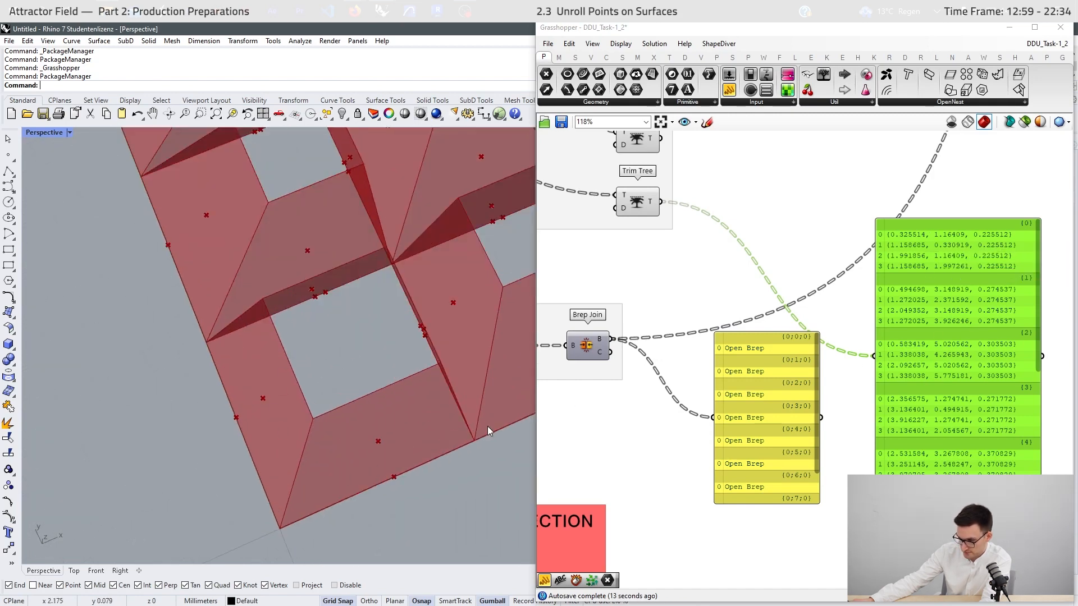
# - Show the closest-point Trim Tree's output in the second panel and add a Merge component beside the Trim Trees
pyautogui.moveTo(673, 179); pyautogui.dragTo(662, 236, button='right')
pyautogui.moveTo(650, 196); pyautogui.dragTo(862, 413)
pyautogui.doubleClick(823, 212)
pyautogui.write('m')
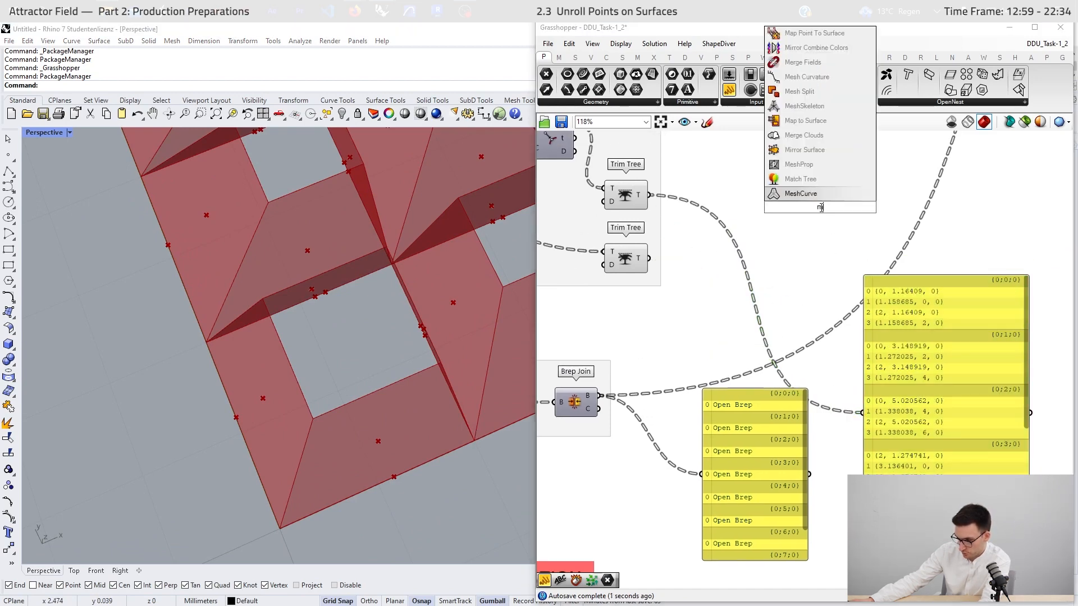
pyautogui.write('geer')
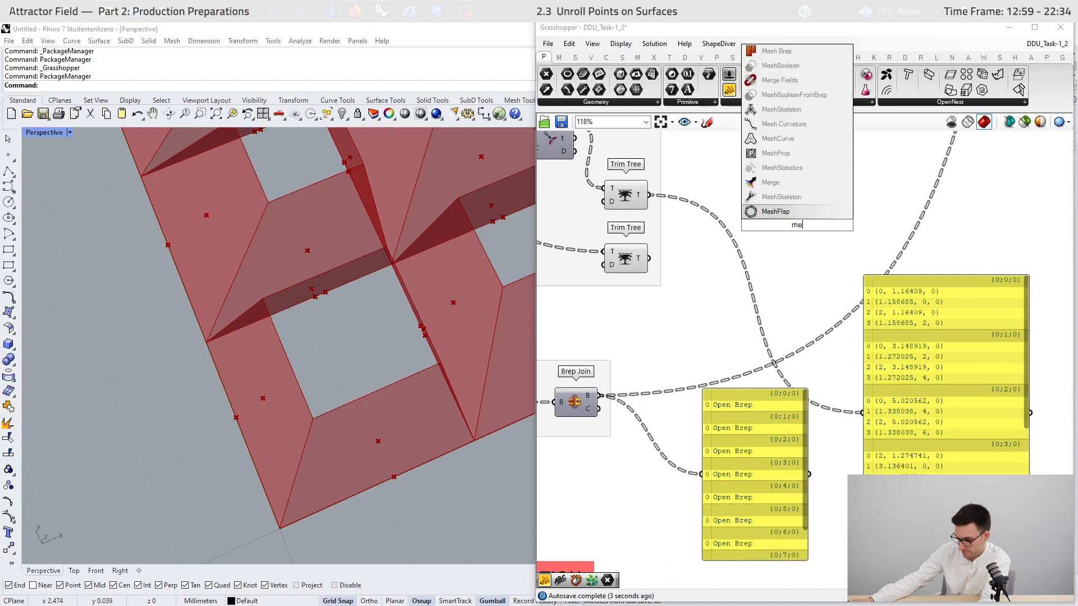
pyautogui.write('merge')
pyautogui.press('Return')
# - Feed the closest-point Trim Tree into Merge input D1 and the centroid Trim Tree into D2
pyautogui.click(629, 221)
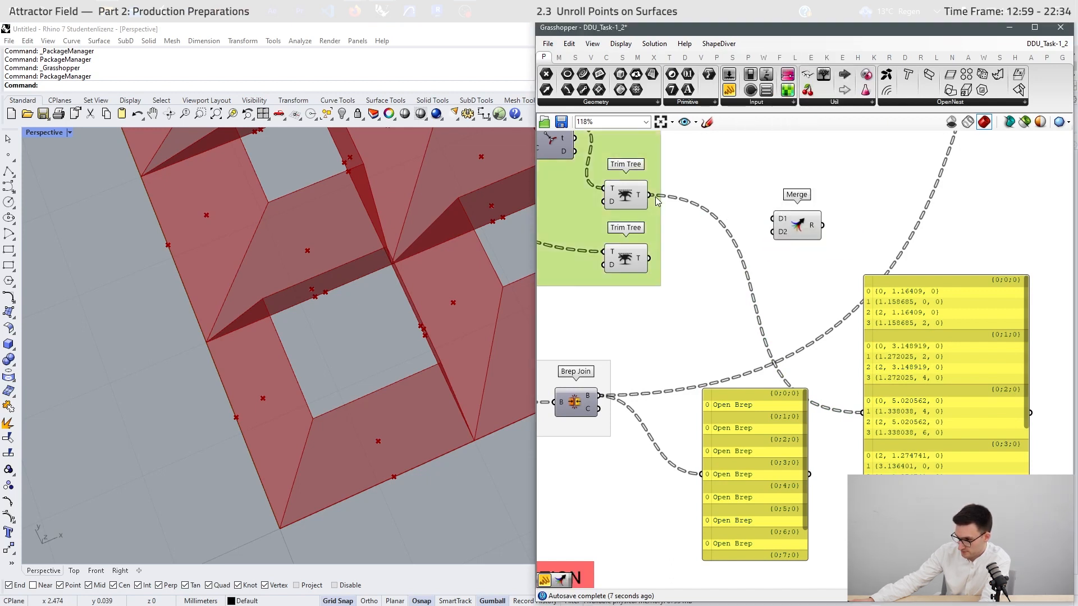
pyautogui.click(699, 229)
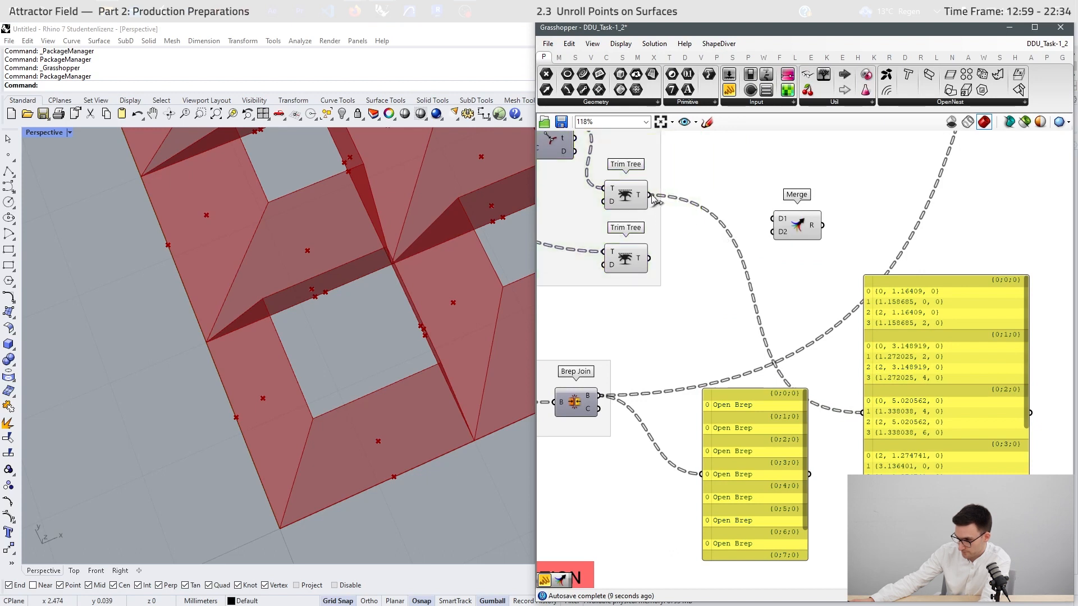
pyautogui.moveTo(650, 195); pyautogui.dragTo(770, 220)
pyautogui.moveTo(650, 259); pyautogui.dragTo(863, 412)
# - Place the point panel above the Merge component, shorten it, and move Merge aside to clear the overlap
pyautogui.moveTo(938, 420); pyautogui.dragTo(919, 409, button='right')
pyautogui.moveTo(748, 244); pyautogui.dragTo(798, 282, button='right')
pyautogui.moveTo(680, 223); pyautogui.dragTo(911, 448)
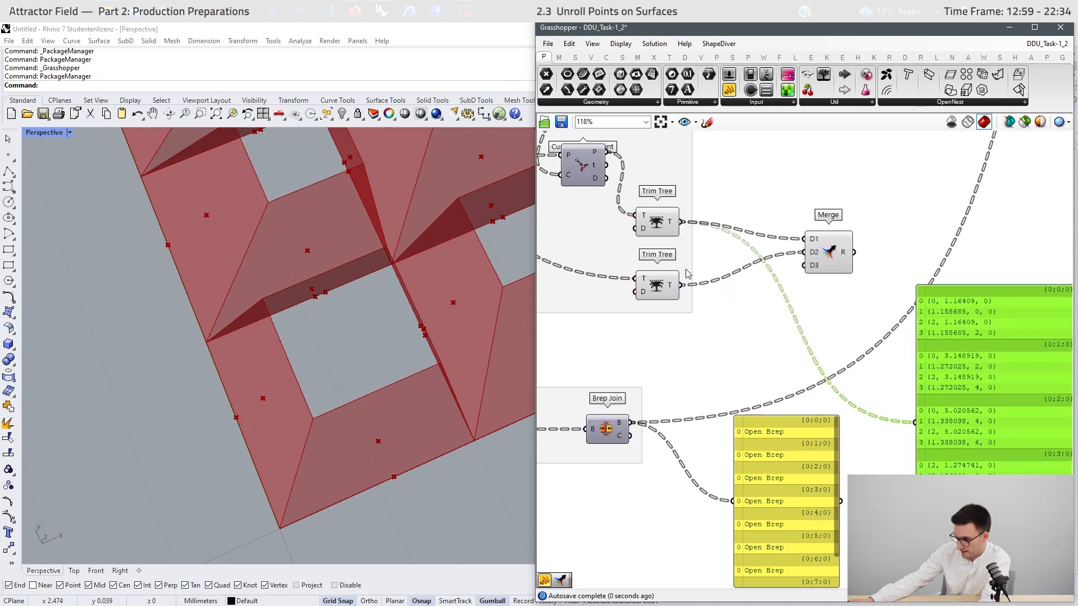
pyautogui.scroll(-3, 910, 447)
pyautogui.scroll(3, 589, 248)
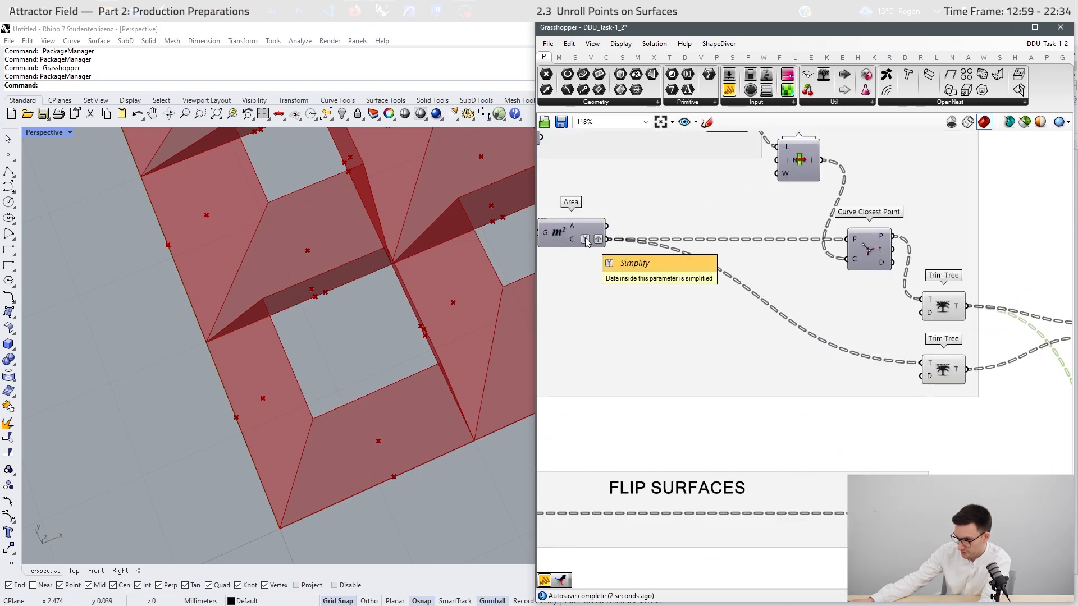
pyautogui.scroll(-3, 585, 242)
pyautogui.scroll(2, 926, 206)
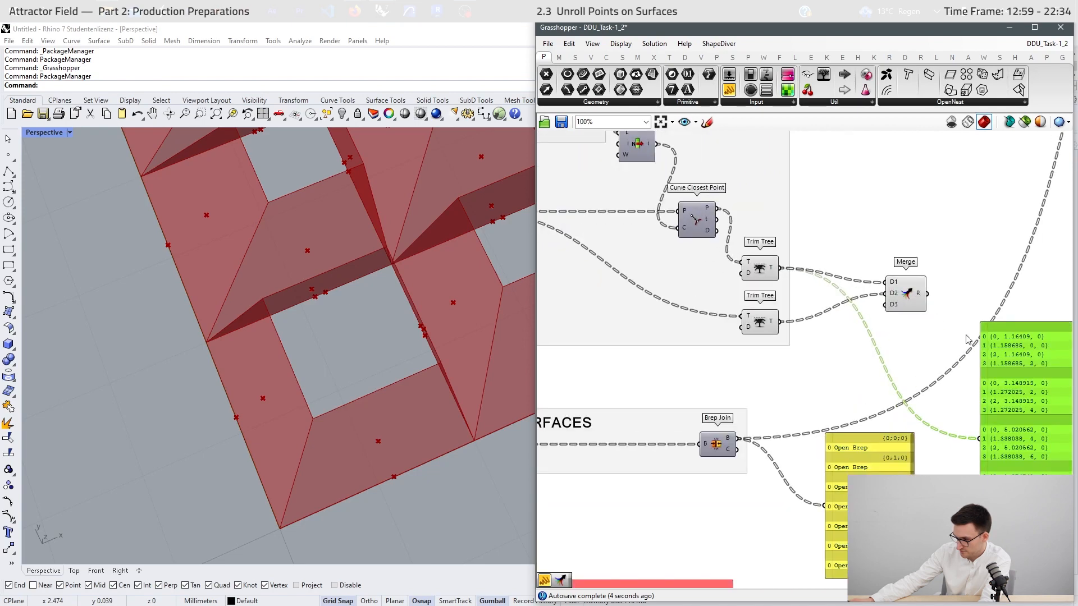
pyautogui.scroll(1, 925, 206)
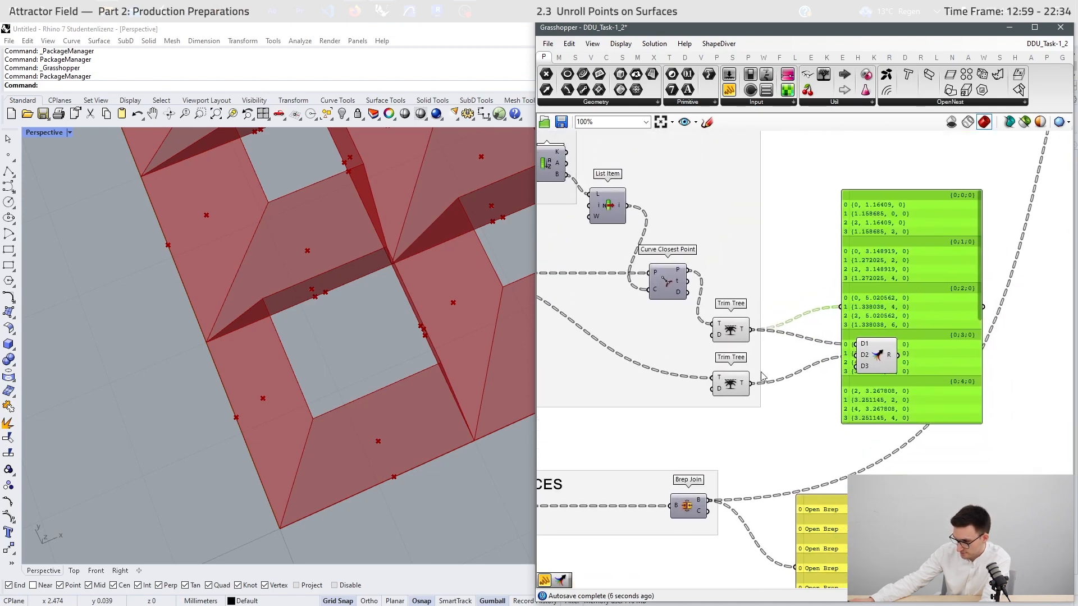
pyautogui.scroll(1, 891, 323)
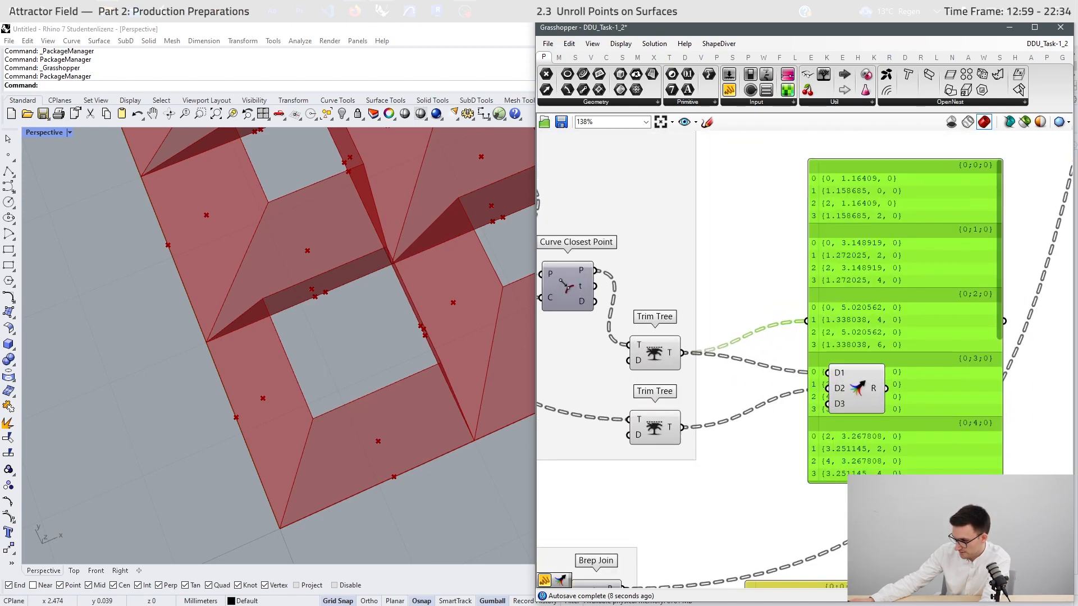
pyautogui.moveTo(898, 482); pyautogui.dragTo(898, 293)
pyautogui.moveTo(867, 381); pyautogui.dragTo(1004, 449)
pyautogui.click(869, 237)
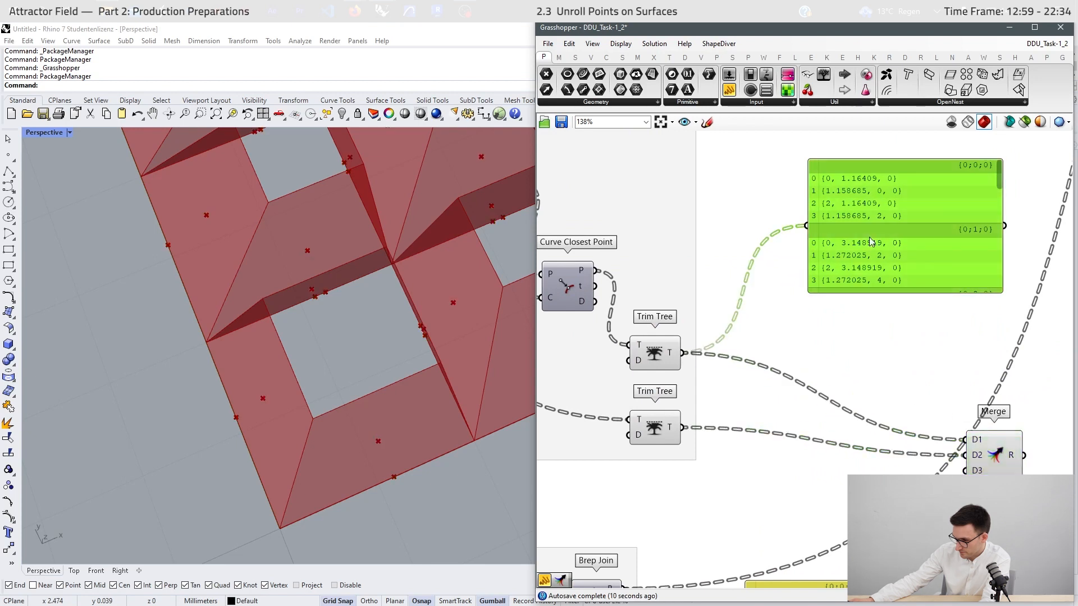
# - Duplicate the point panel below itself and feed the copy from the centroid Trim Tree to compare the two path structures
pyautogui.keyDown('alt'); pyautogui.moveTo(869, 236); pyautogui.dragTo(868, 322); pyautogui.keyUp('alt')
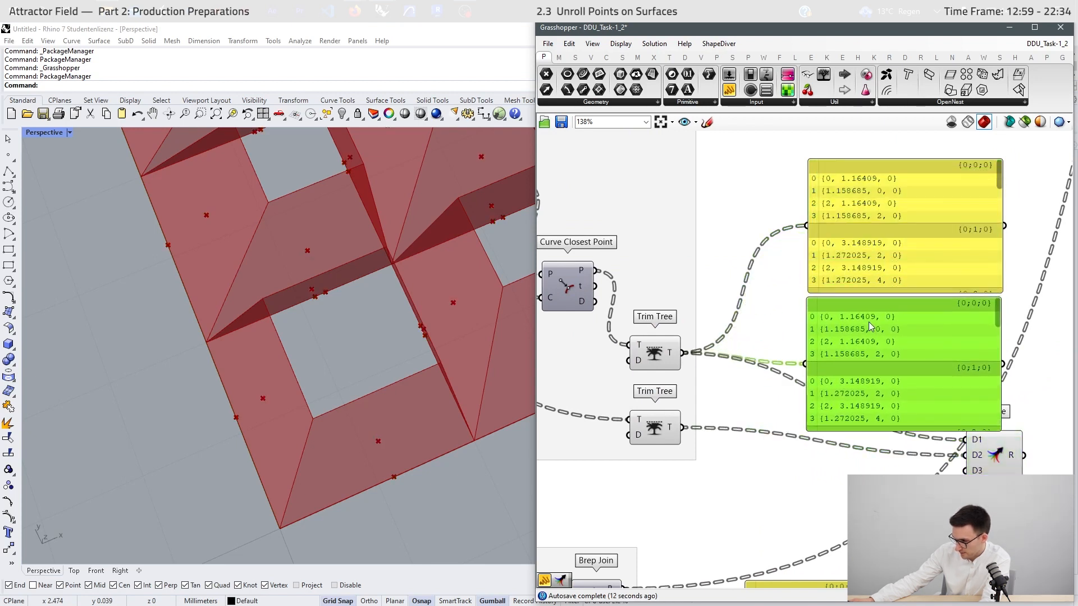
pyautogui.moveTo(681, 428); pyautogui.dragTo(806, 366)
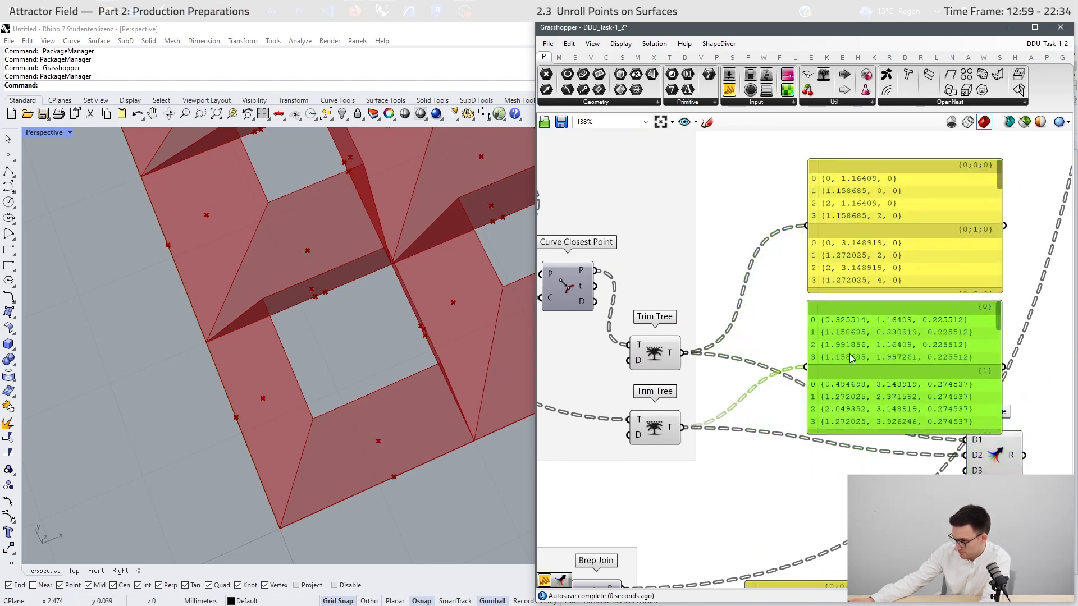
pyautogui.scroll(1, 996, 332)
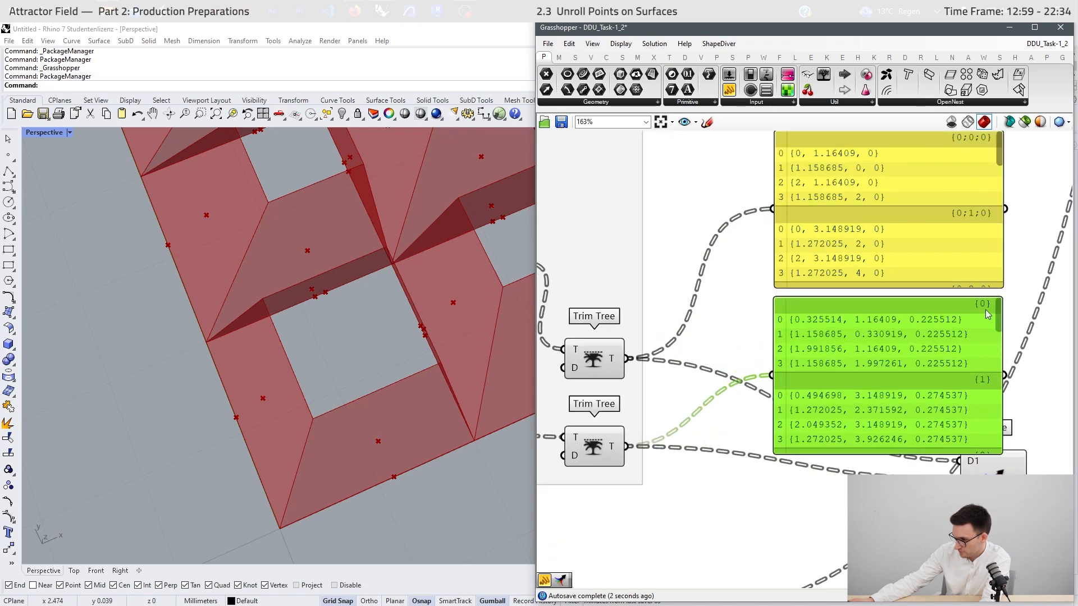
pyautogui.moveTo(979, 313); pyautogui.dragTo(976, 338, button='right')
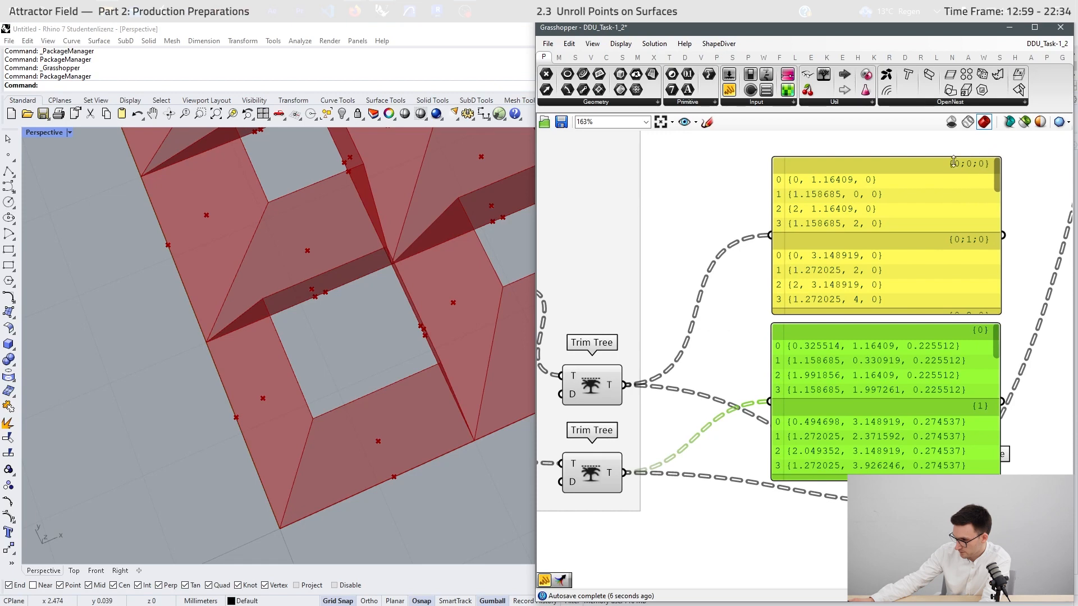
# - Apply Simplify to the T outputs of both Trim Trees and compare the resulting paths in the panels
pyautogui.scroll(-2, 953, 161)
pyautogui.scroll(-3, 886, 343)
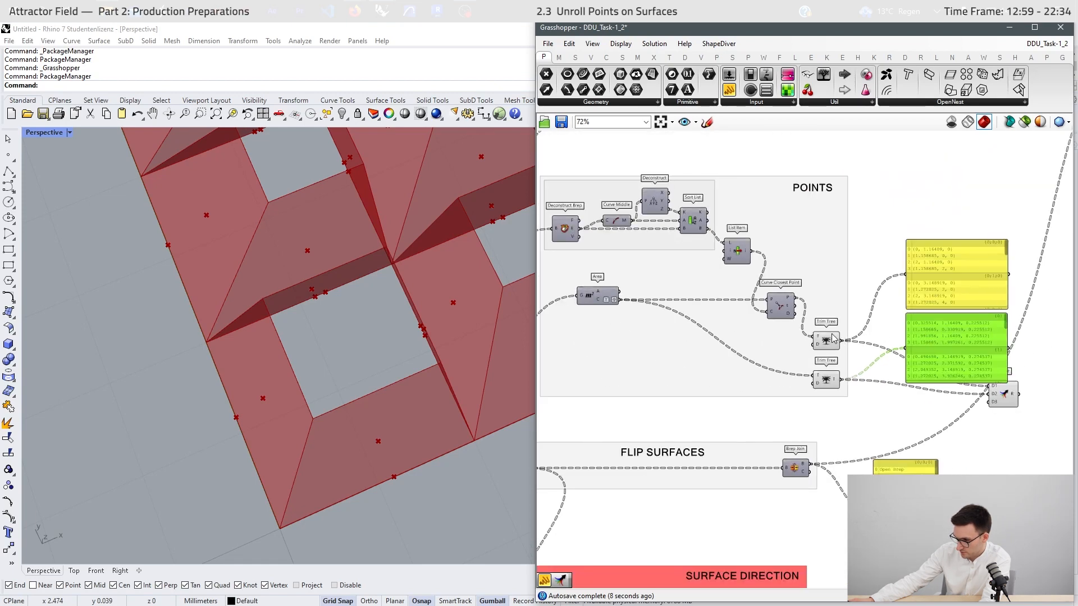
pyautogui.scroll(3, 830, 348)
pyautogui.rightClick(829, 347)
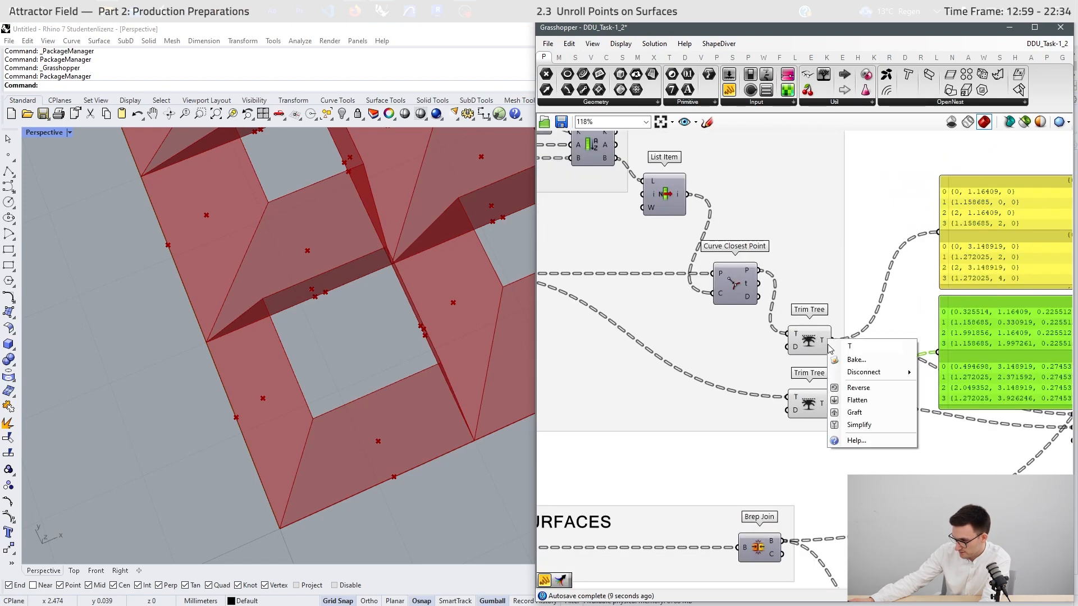
pyautogui.click(859, 425)
pyautogui.rightClick(827, 405)
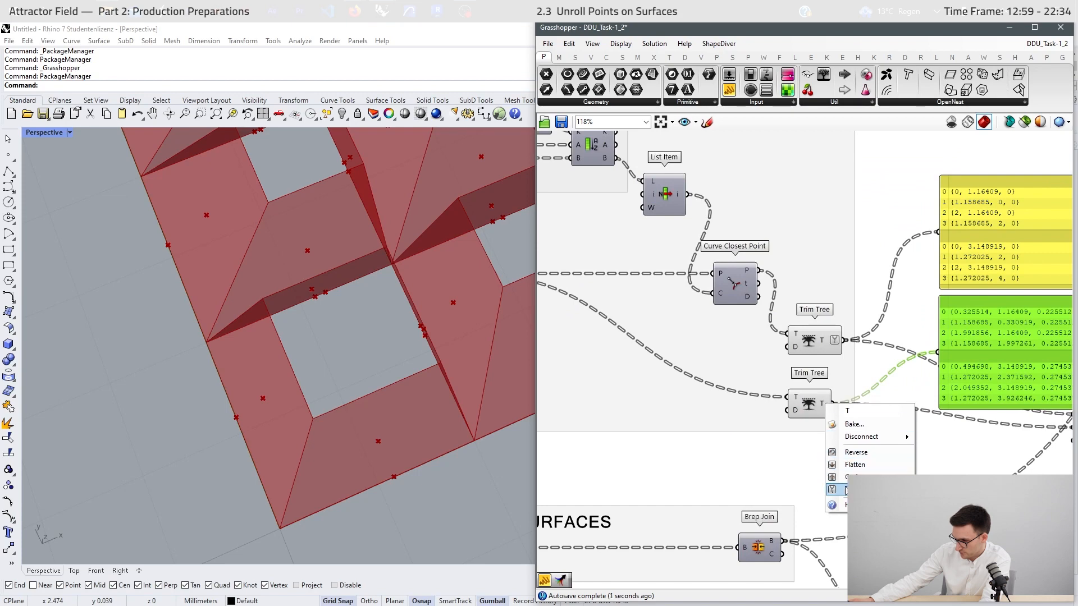
pyautogui.click(850, 489)
pyautogui.scroll(2, 967, 209)
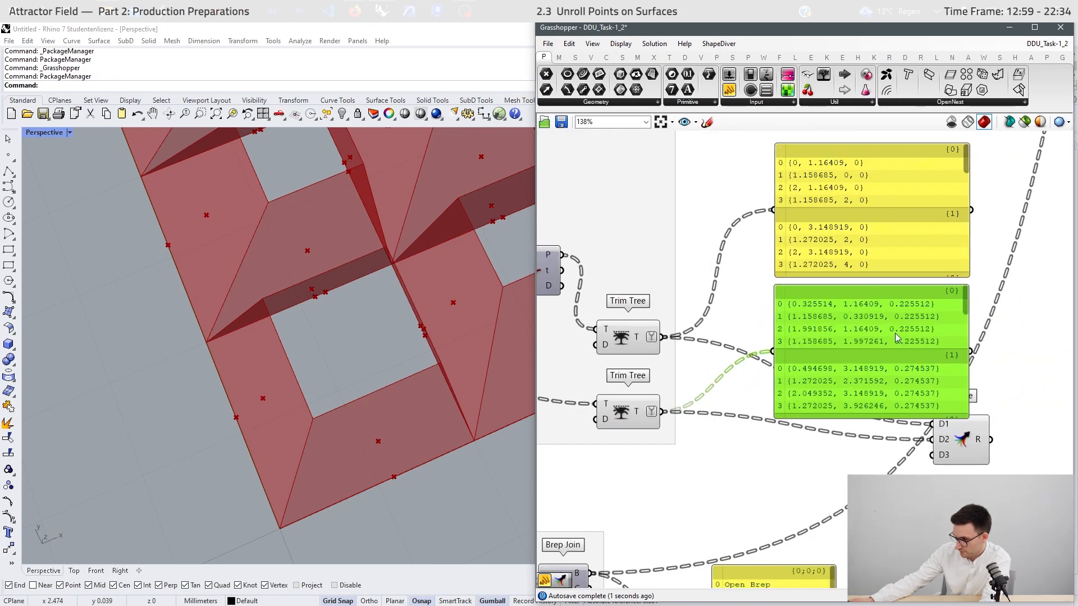
pyautogui.scroll(1, 943, 144)
# - Move both point panels upward together and bring the Merge component closer to the Trim Trees
pyautogui.click(1002, 237)
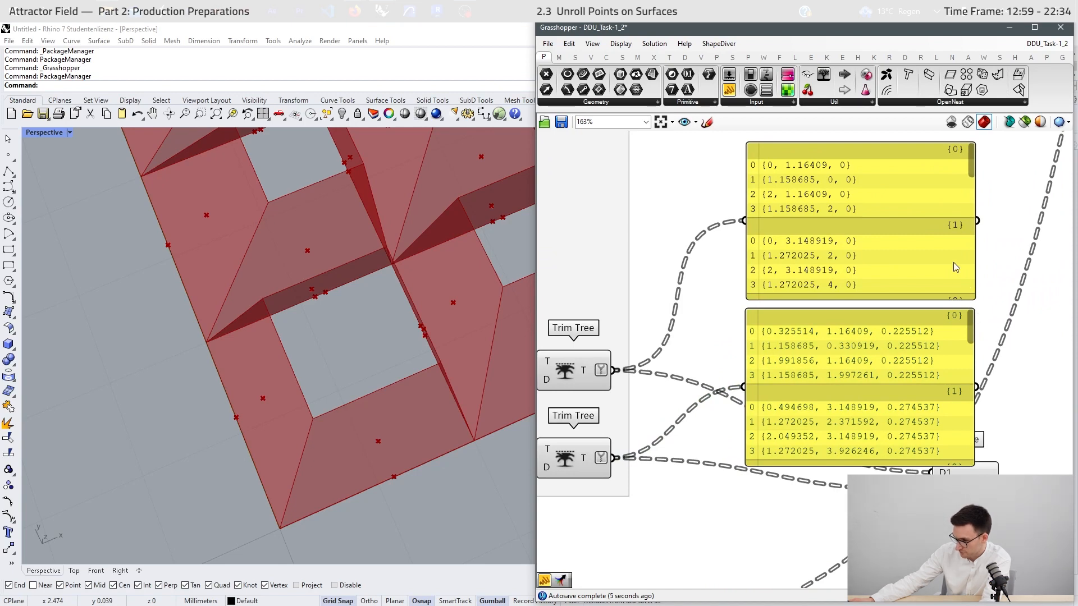
pyautogui.moveTo(994, 271); pyautogui.dragTo(928, 317)
pyautogui.scroll(-3, 932, 317)
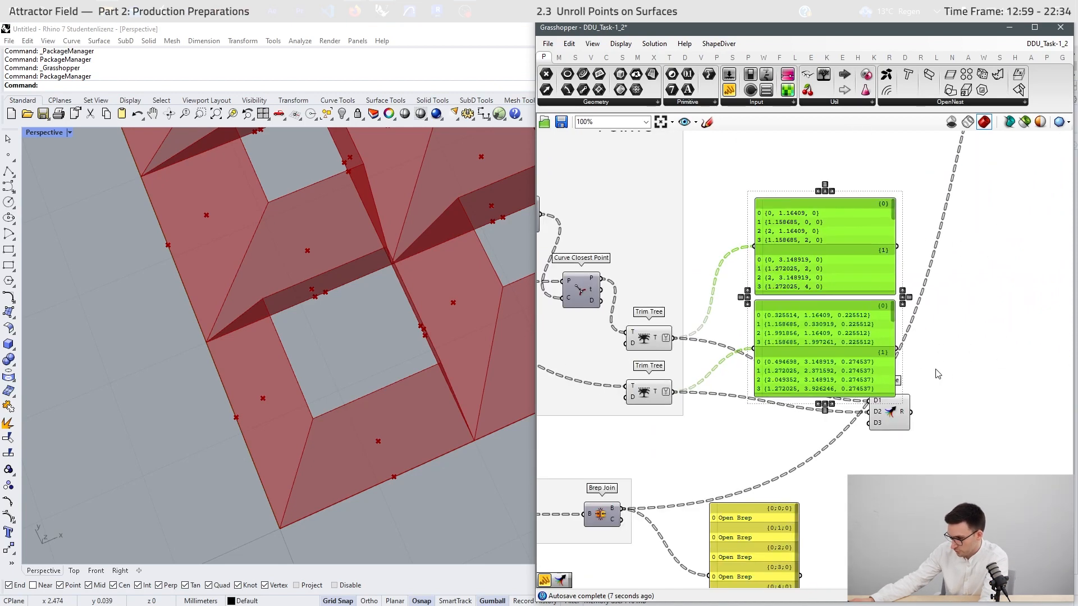
pyautogui.click(925, 273)
pyautogui.moveTo(915, 252); pyautogui.dragTo(857, 275)
pyautogui.moveTo(899, 420); pyautogui.dragTo(800, 406)
# - Copy a point panel, place it beside Merge, and feed it from Merge's R output to inspect the combined points
pyautogui.click(824, 278)
pyautogui.hotkey('ctrl', 'c')
pyautogui.hotkey('ctrl', 'v')
pyautogui.moveTo(805, 270); pyautogui.dragTo(910, 405)
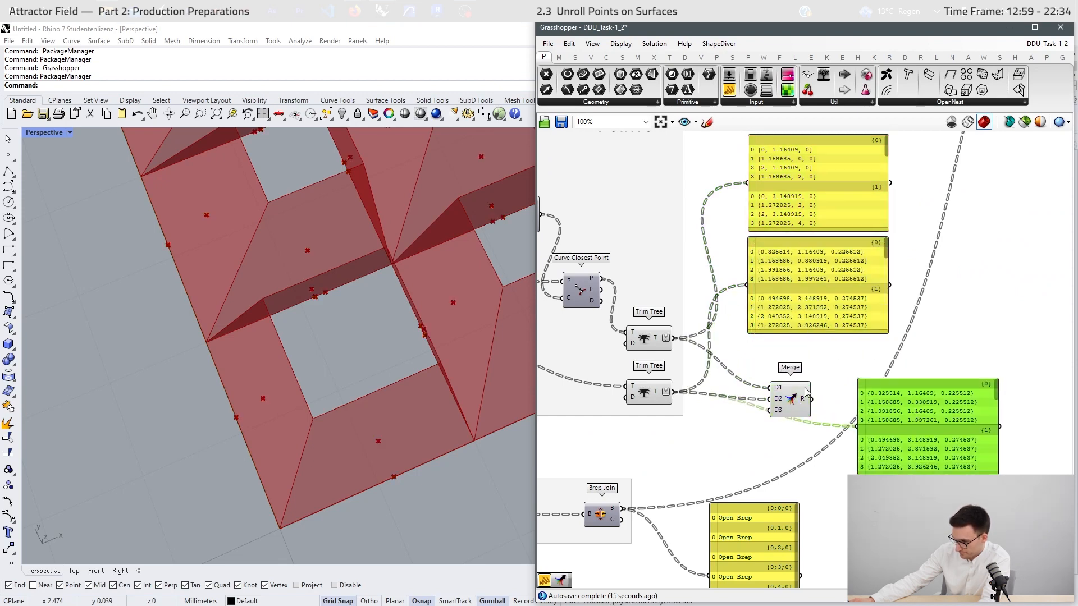
pyautogui.moveTo(811, 399); pyautogui.dragTo(855, 428)
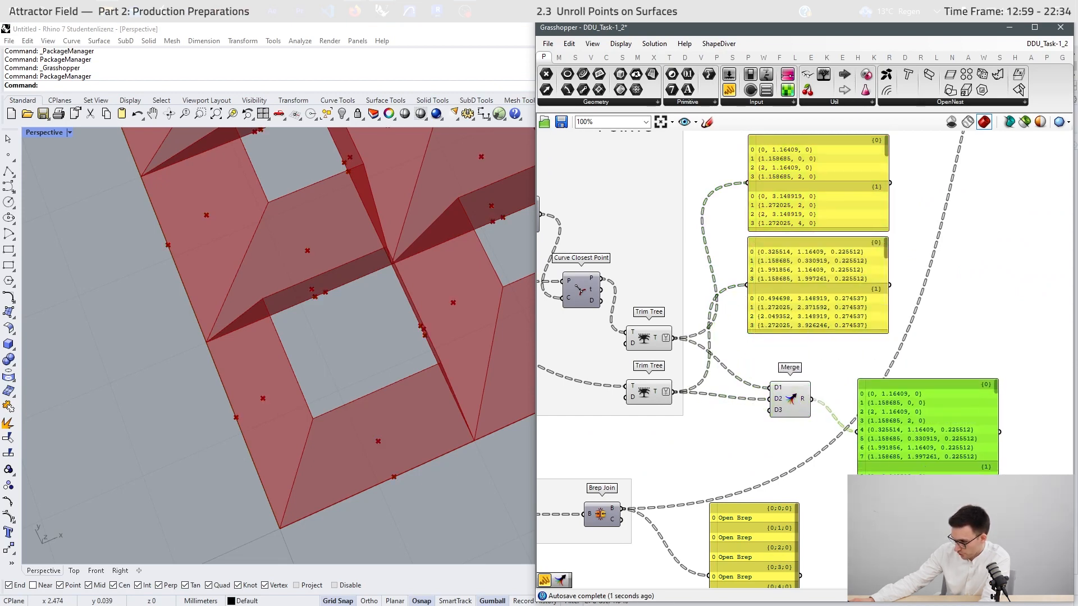
pyautogui.scroll(2, 873, 440)
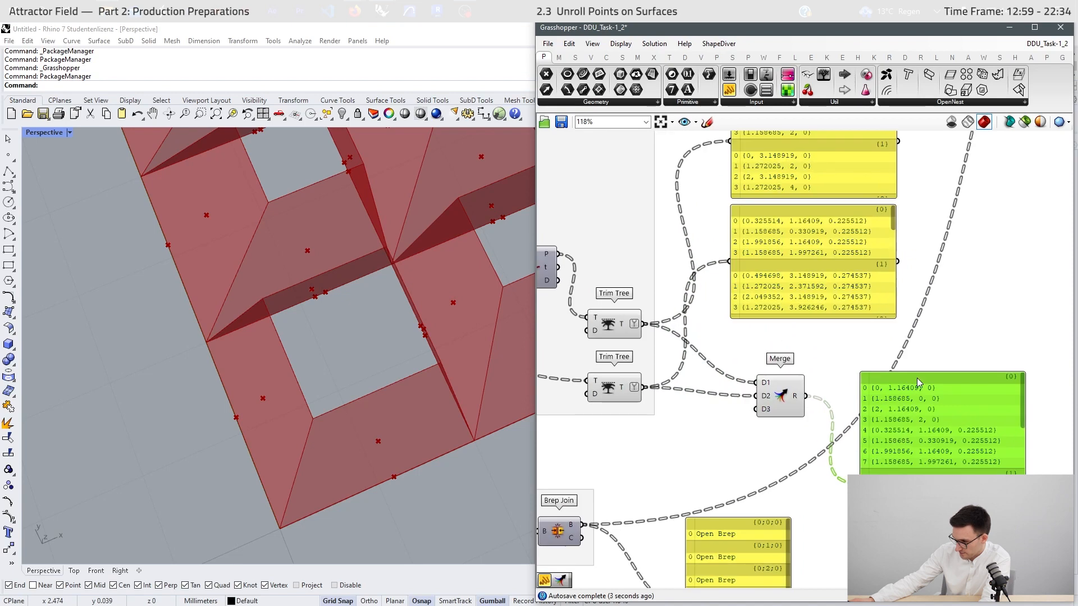
# - Delete the two panels showing the separate Trim Tree outputs
pyautogui.scroll(-3, 894, 447)
pyautogui.scroll(2, 786, 269)
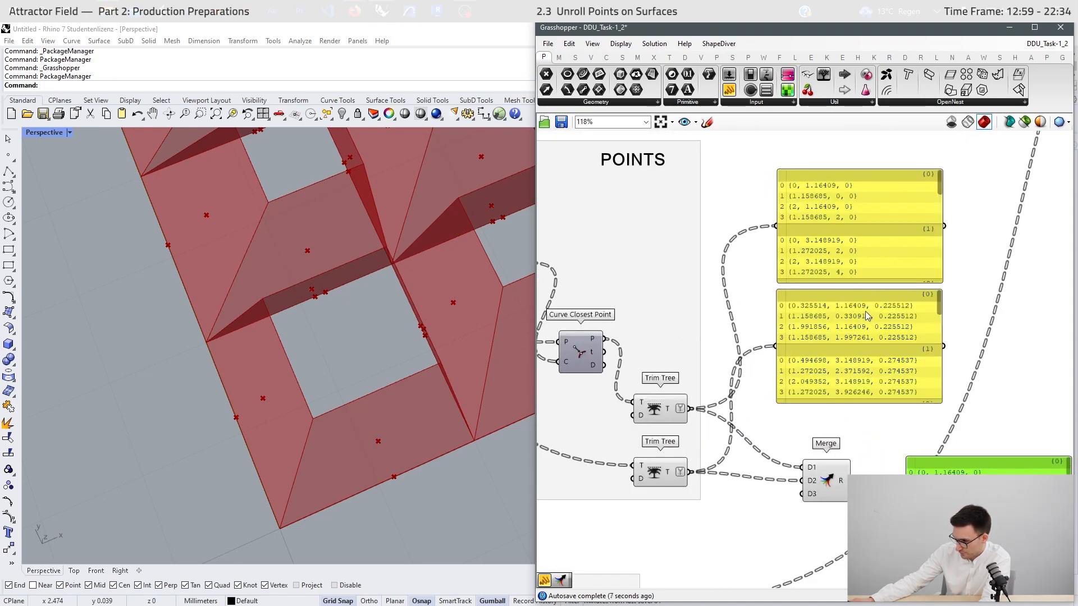
pyautogui.moveTo(873, 140); pyautogui.dragTo(817, 323)
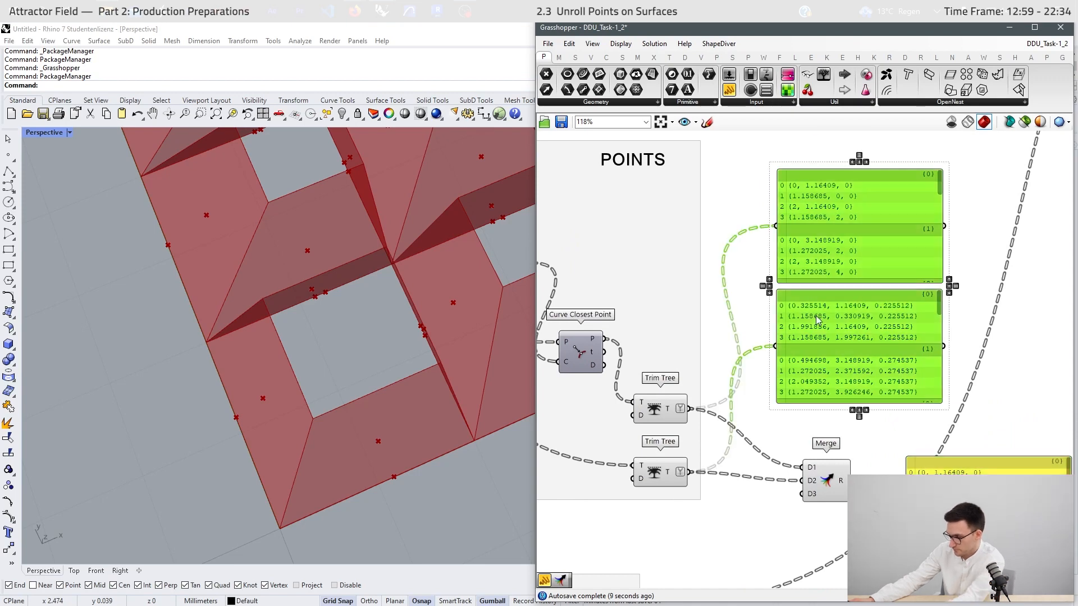
pyautogui.press('Delete')
# - Remove the unused D3 input from the Merge component
pyautogui.scroll(-3, 827, 314)
pyautogui.scroll(8, 828, 380)
pyautogui.scroll(1, 886, 410)
pyautogui.click(887, 397)
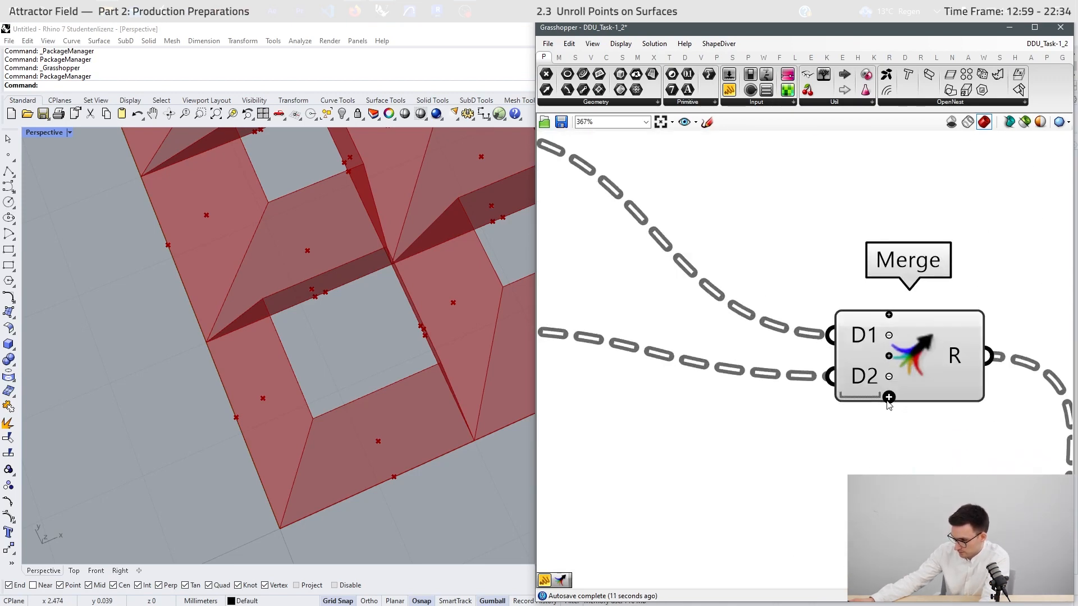
# - Position Merge right beside the two Trim Trees and add it to the POINTS group
pyautogui.scroll(-6, 885, 394)
pyautogui.moveTo(902, 369); pyautogui.dragTo(817, 319)
pyautogui.scroll(-5, 818, 317)
pyautogui.scroll(1, 824, 320)
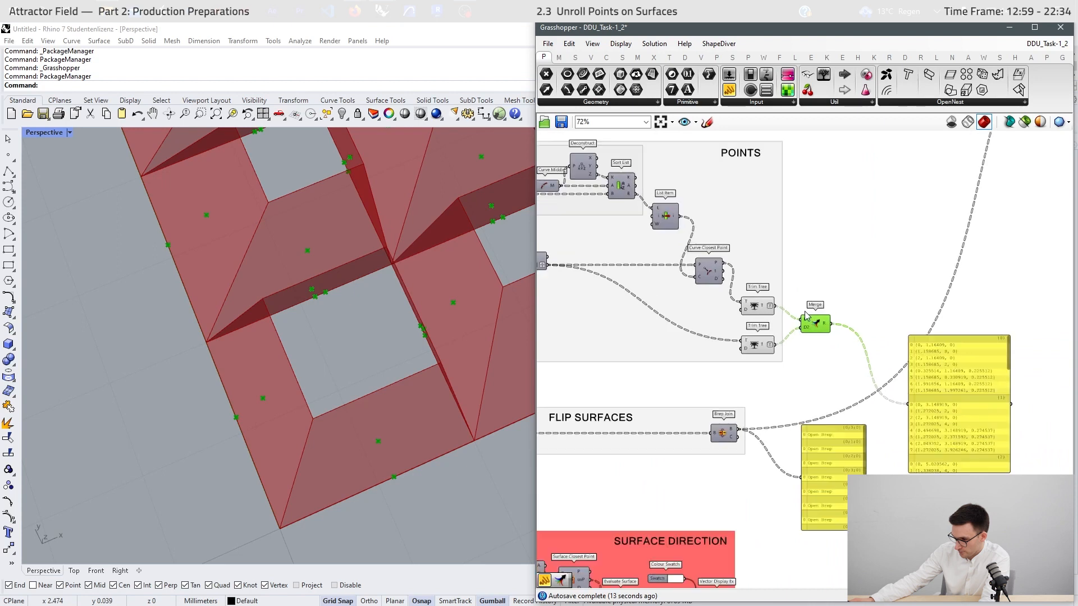
pyautogui.rightClick(759, 268)
pyautogui.click(808, 350)
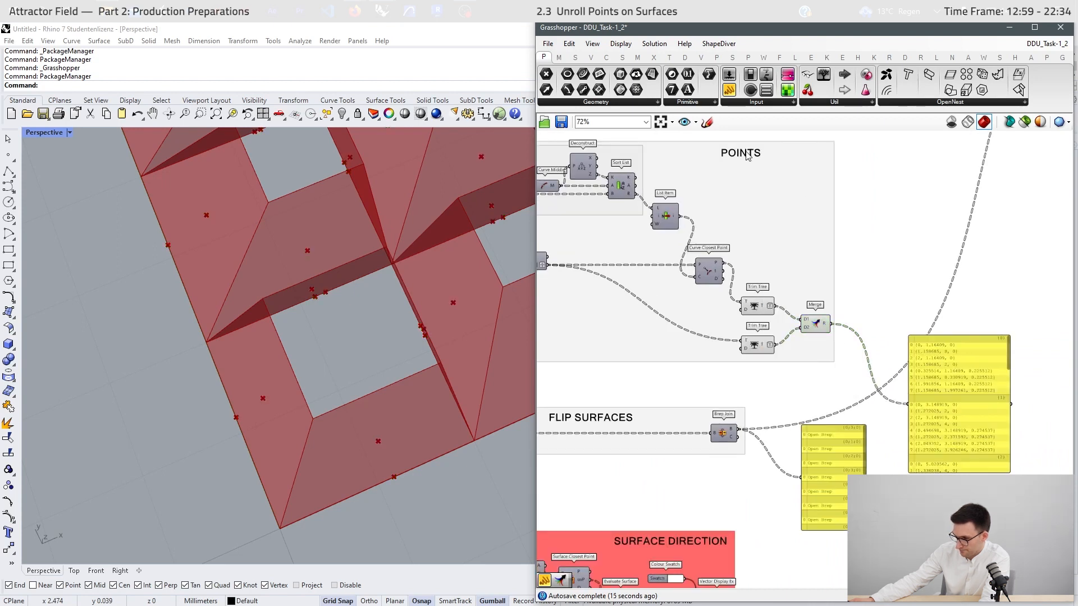
# - Shift the POINTS label to the widened group's corner and turn off the preview of both Trim Trees
pyautogui.moveTo(746, 156); pyautogui.dragTo(806, 155)
pyautogui.moveTo(722, 371); pyautogui.dragTo(792, 279)
pyautogui.middleClick(893, 253)
pyautogui.click(929, 220)
pyautogui.click(865, 337)
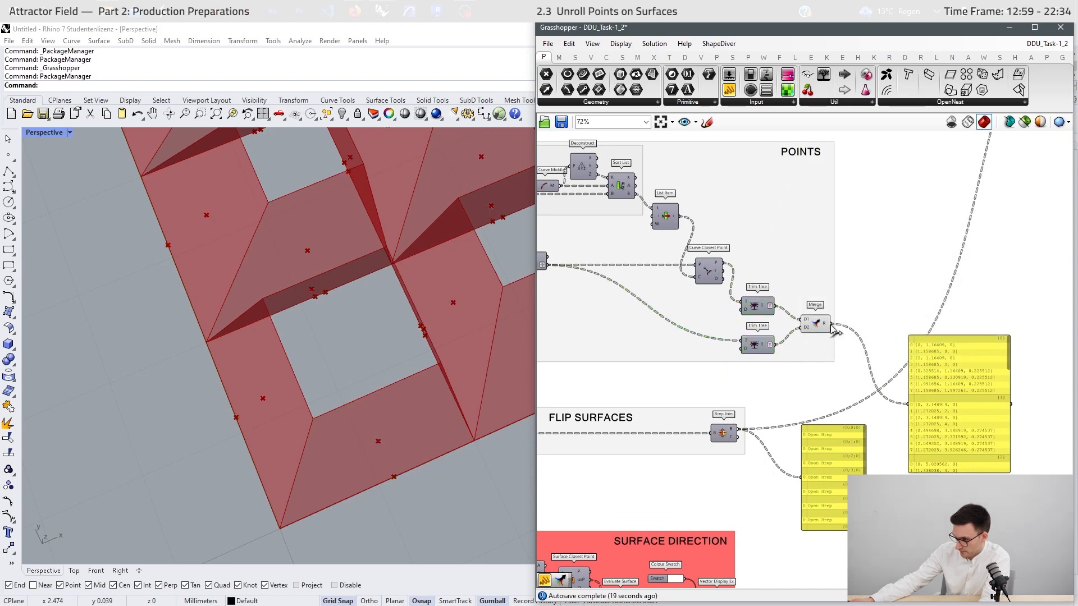
# - Connect Merge's R output to the P input of the Unroll Brep component
pyautogui.moveTo(831, 324); pyautogui.dragTo(836, 353)
pyautogui.scroll(-7, 823, 495)
pyautogui.scroll(8, 931, 366)
pyautogui.scroll(4, 954, 357)
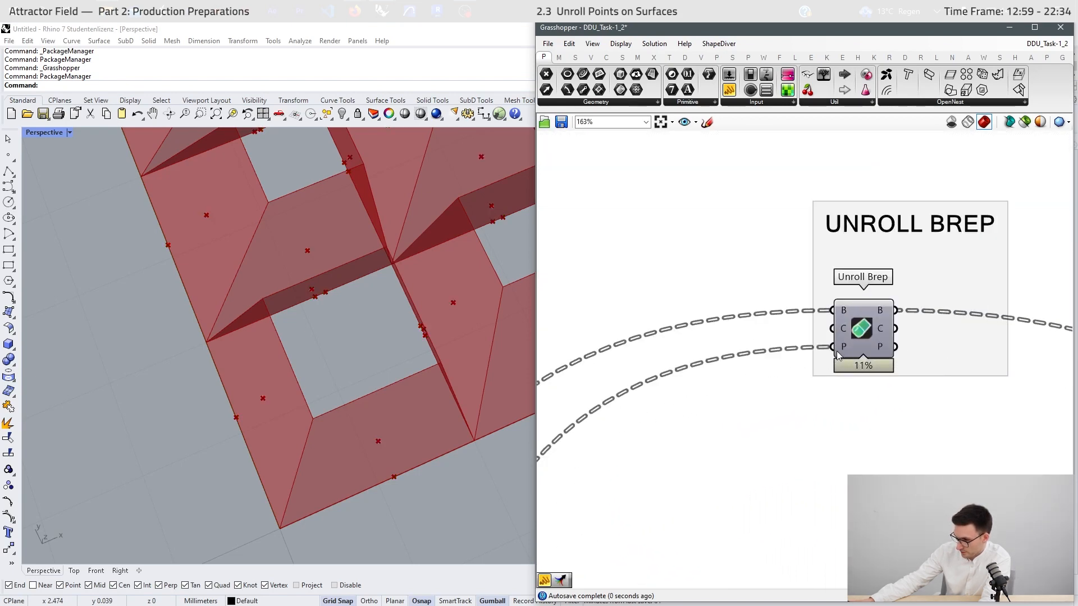
pyautogui.moveTo(841, 353)
# - Delete the two remaining panels attached to Merge and Brep Join
pyautogui.scroll(-11, 995, 235)
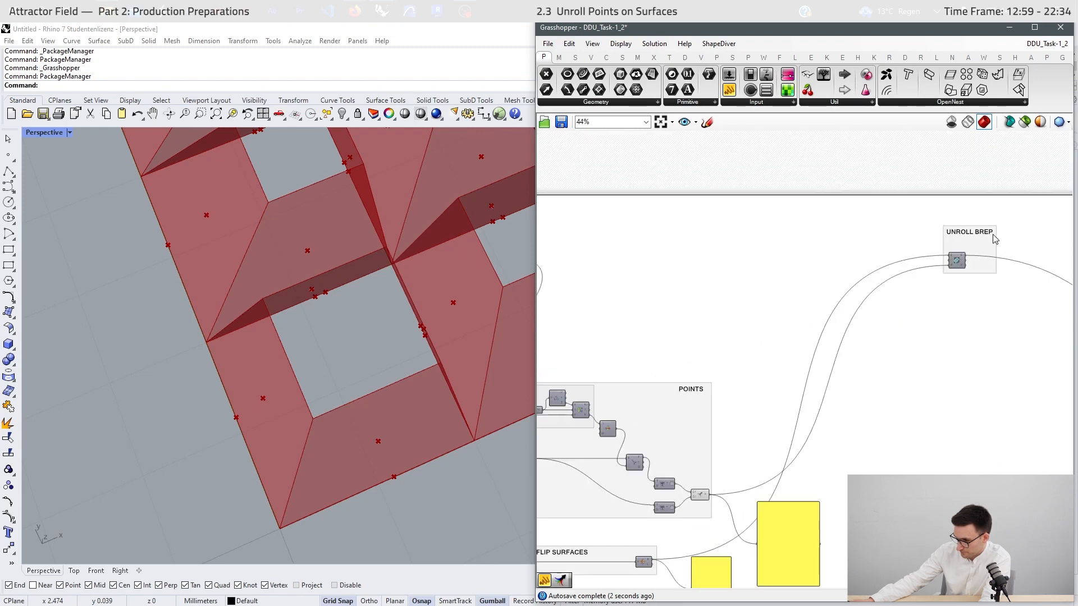
pyautogui.scroll(7, 815, 492)
pyautogui.moveTo(1063, 318); pyautogui.dragTo(797, 469)
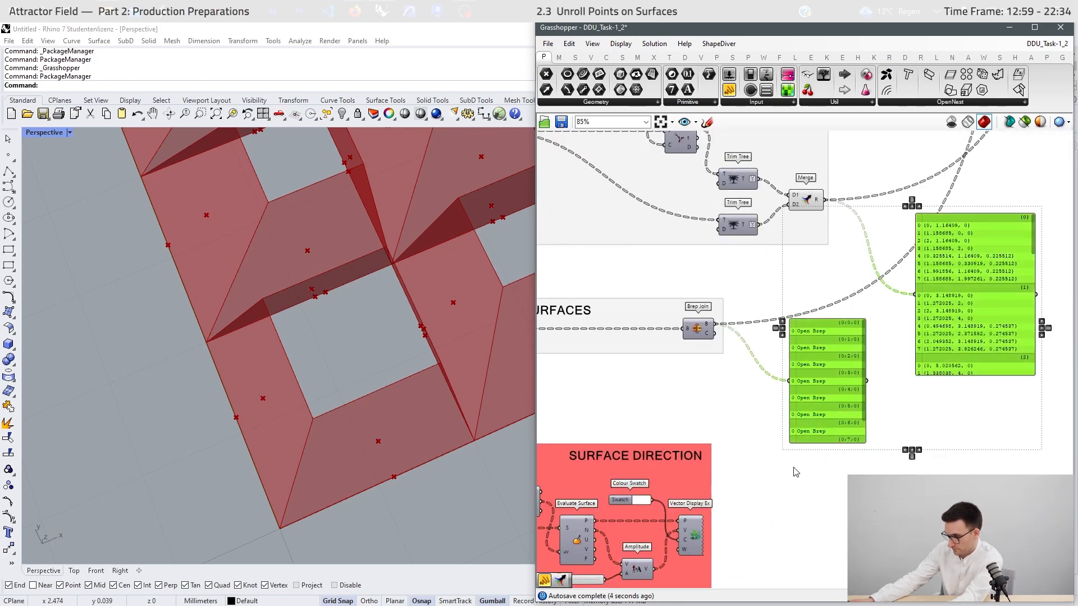
pyautogui.press('Delete')
# - Turn off the preview of the Merge component along with the Trim Trees in the POINTS group
pyautogui.scroll(-8, 808, 427)
pyautogui.scroll(3, 817, 370)
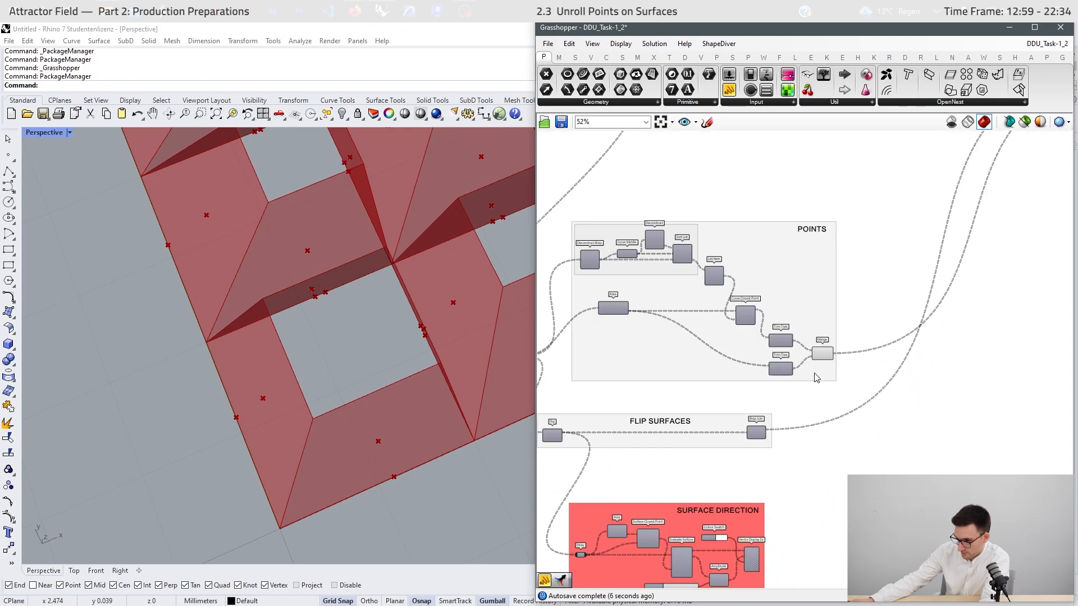
pyautogui.scroll(-2, 864, 341)
pyautogui.scroll(3, 808, 356)
pyautogui.moveTo(892, 181); pyautogui.dragTo(805, 413)
pyautogui.middleClick(886, 455)
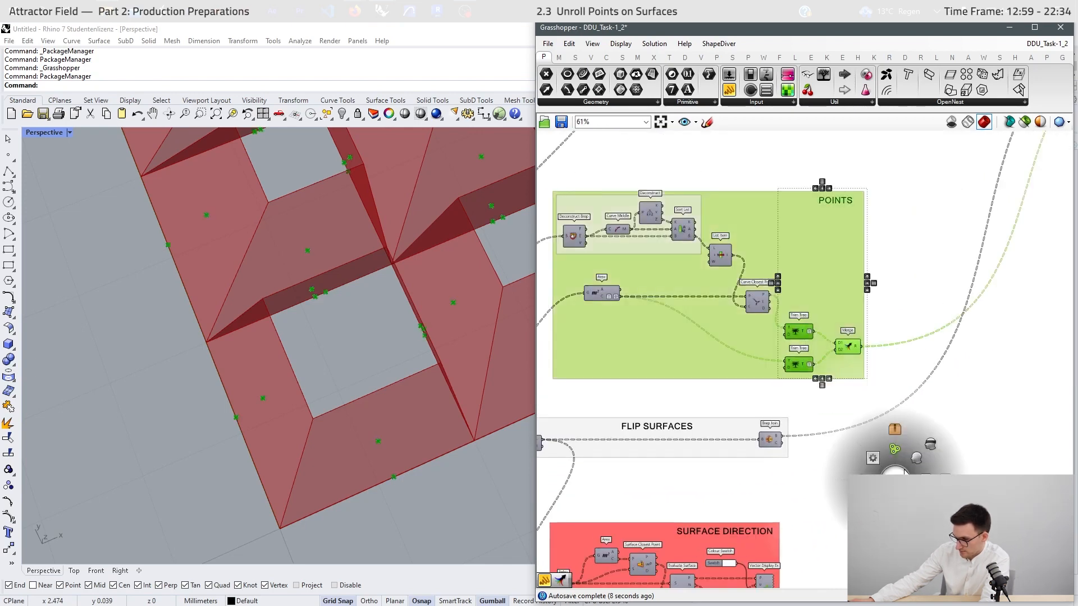
pyautogui.click(933, 443)
pyautogui.scroll(-6, 932, 445)
pyautogui.moveTo(927, 447); pyautogui.dragTo(837, 380, button='right')
pyautogui.click(906, 353)
pyautogui.scroll(1, 907, 352)
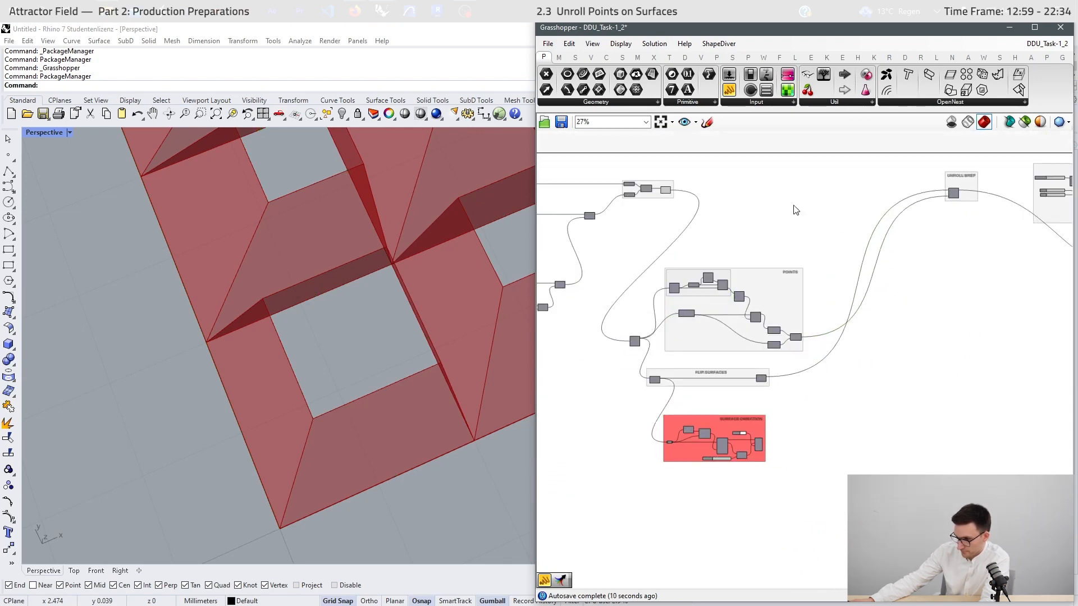
# - Save the definition, then add a Point parameter fed by the P output of Unroll Brep
pyautogui.click(548, 43)
pyautogui.click(581, 105)
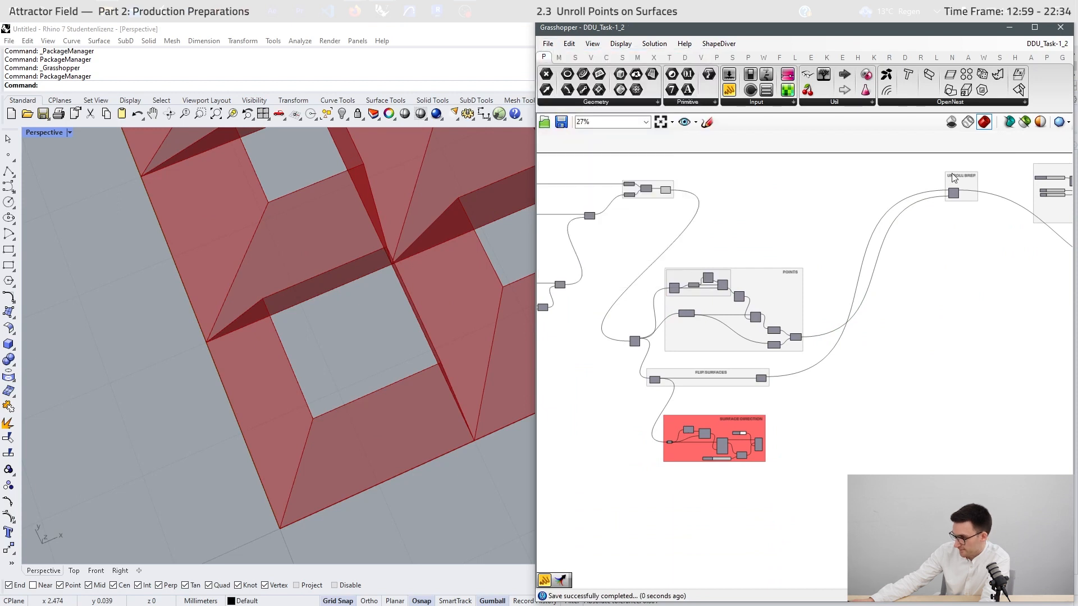
pyautogui.scroll(3, 952, 179)
pyautogui.moveTo(903, 219); pyautogui.dragTo(729, 250, button='right')
pyautogui.scroll(2, 709, 287)
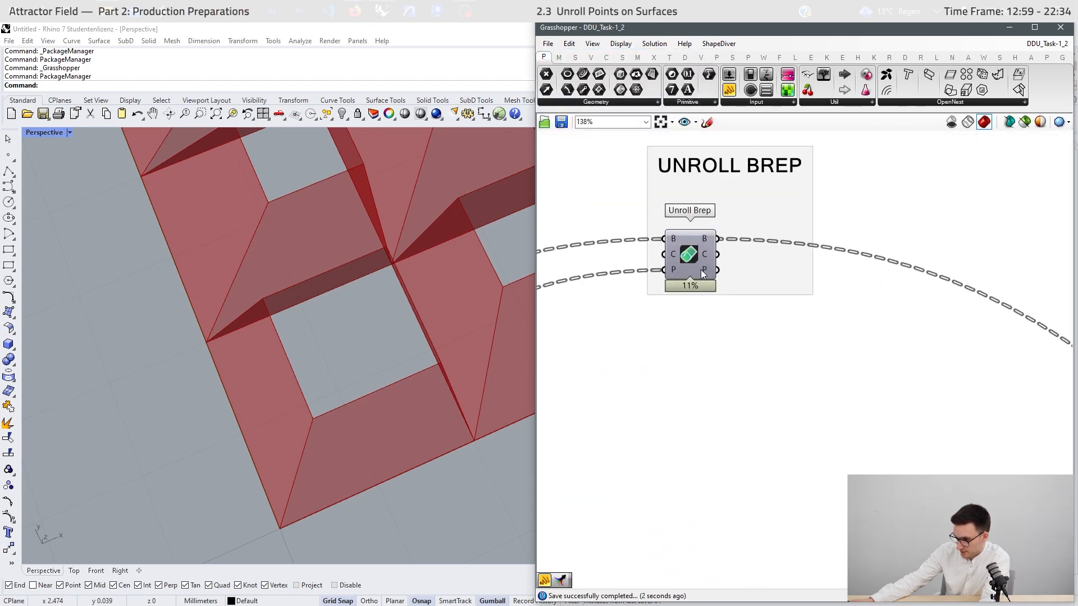
pyautogui.doubleClick(806, 381)
pyautogui.write('p')
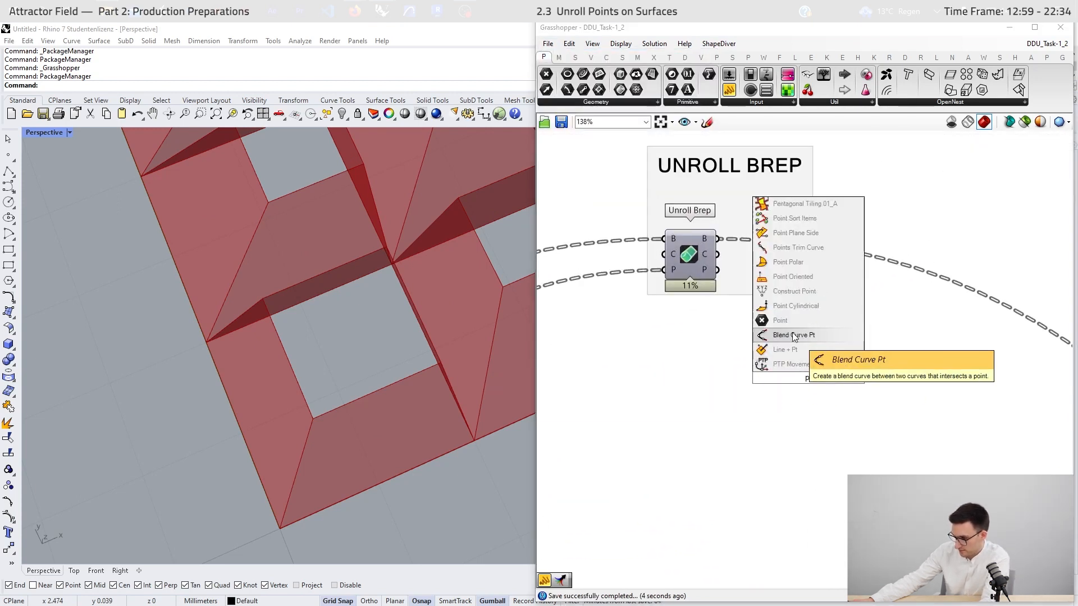
pyautogui.click(781, 320)
pyautogui.moveTo(718, 271); pyautogui.dragTo(784, 378)
# - Duplicate the Move component that shifts the unrolled surfaces, placing the copy just below the original
pyautogui.scroll(-1, 257, 353)
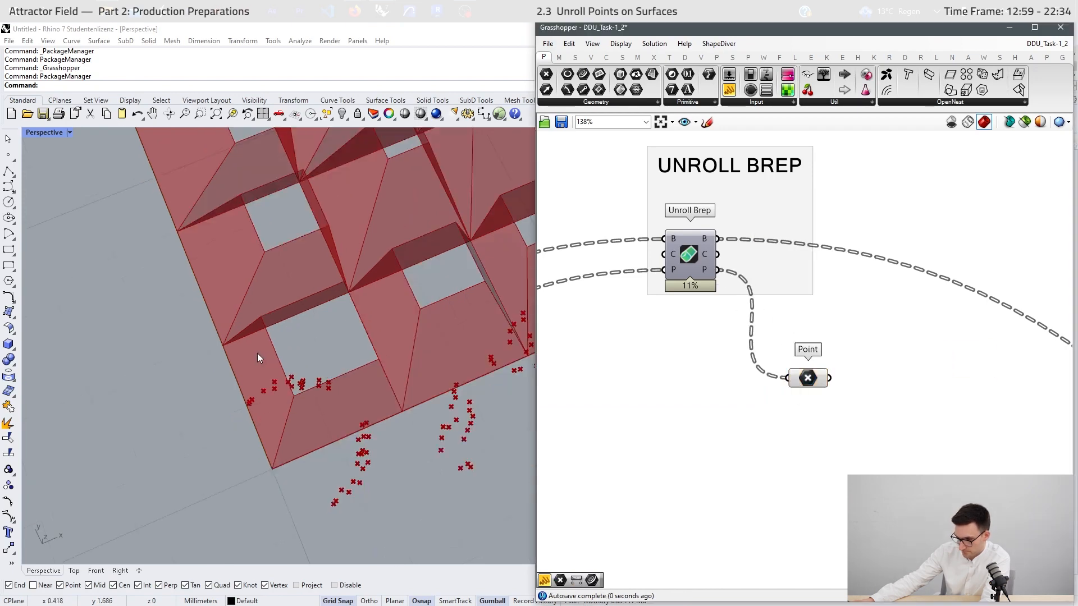
pyautogui.scroll(-3, 263, 362)
pyautogui.scroll(4, 292, 364)
pyautogui.scroll(-3, 322, 357)
pyautogui.scroll(3, 370, 281)
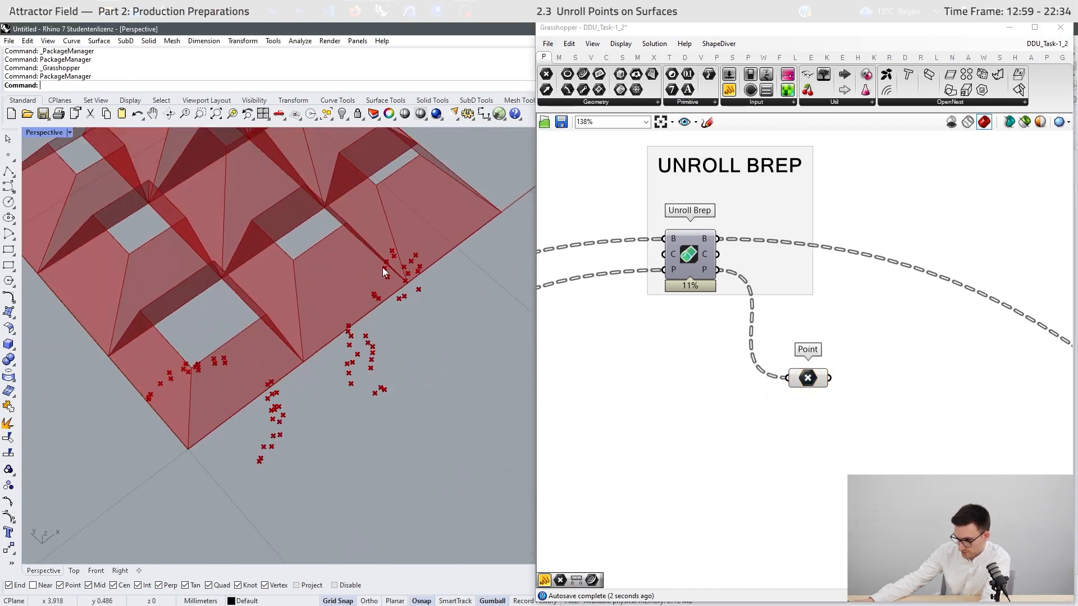
pyautogui.scroll(-4, 316, 410)
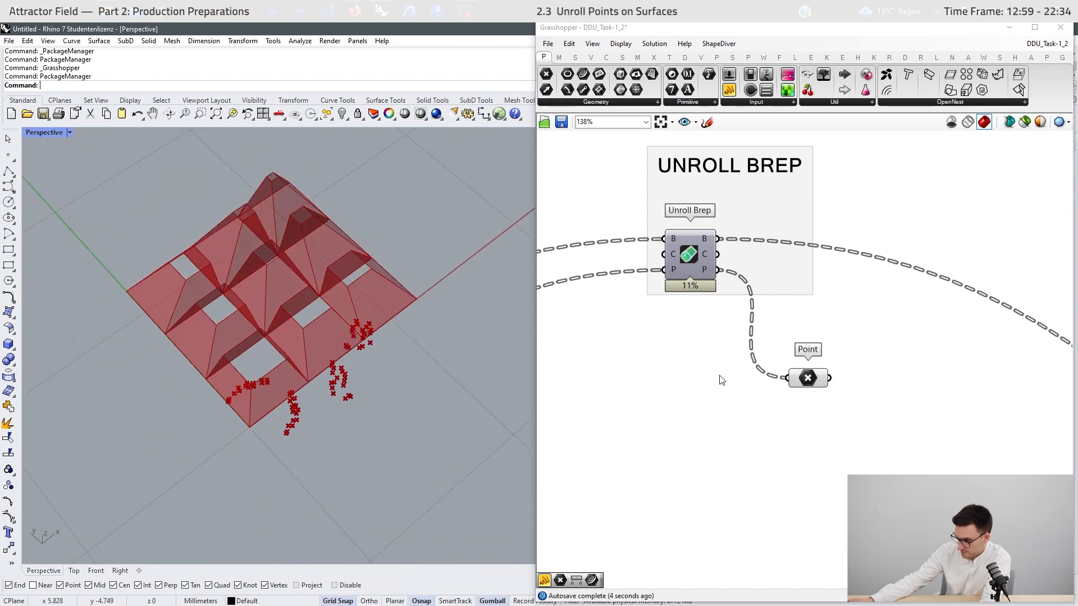
pyautogui.scroll(-3, 718, 336)
pyautogui.scroll(-3, 720, 332)
pyautogui.moveTo(954, 416); pyautogui.dragTo(895, 371, button='right')
pyautogui.scroll(4, 905, 364)
pyautogui.click(918, 380)
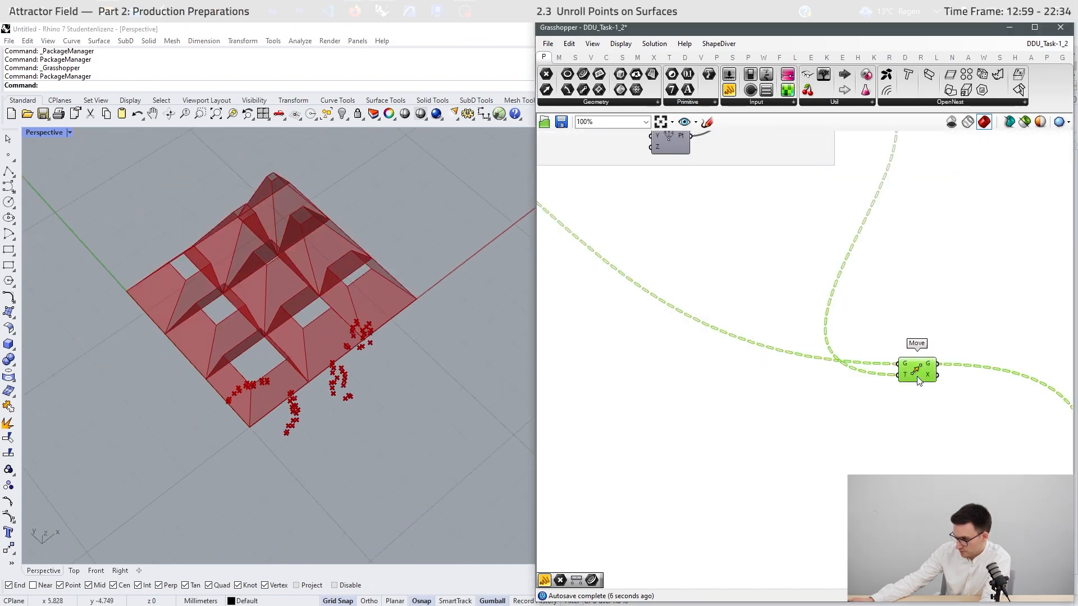
pyautogui.keyDown('alt'); pyautogui.moveTo(918, 381); pyautogui.dragTo(919, 440); pyautogui.keyUp('alt')
pyautogui.scroll(-1, 919, 441)
pyautogui.moveTo(822, 206); pyautogui.dragTo(909, 303, button='right')
pyautogui.scroll(-1, 909, 303)
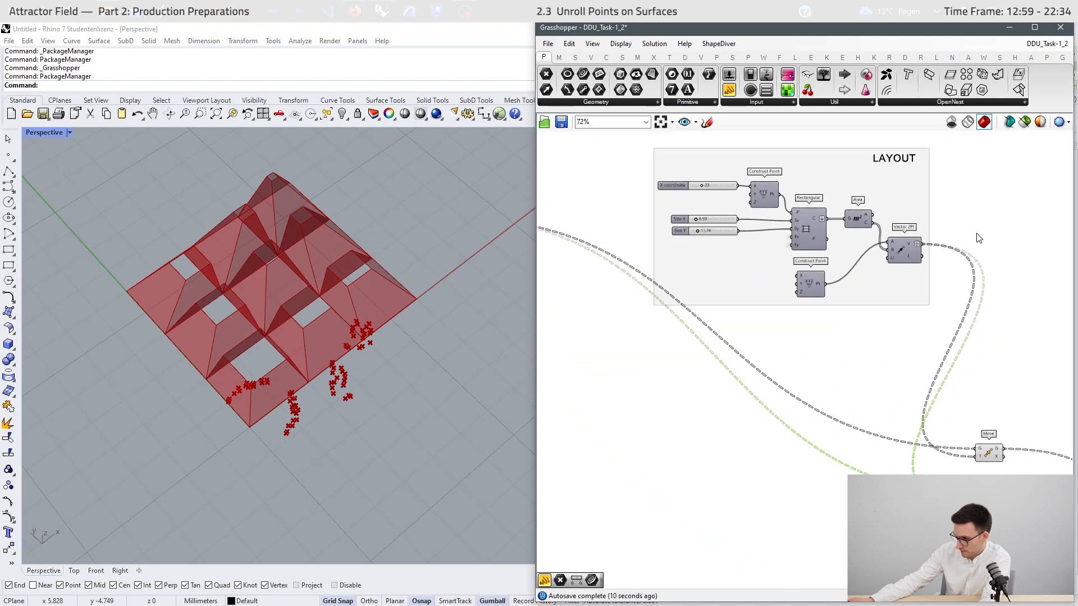
# - Connect the Point parameter's unrolled points to the G input of the copied Move component
pyautogui.moveTo(586, 237); pyautogui.dragTo(787, 250, button='right')
pyautogui.scroll(1, 705, 248)
pyautogui.scroll(1, 705, 248)
pyautogui.scroll(-6, 730, 251)
pyautogui.moveTo(719, 321); pyautogui.dragTo(940, 396)
pyautogui.scroll(5, 984, 381)
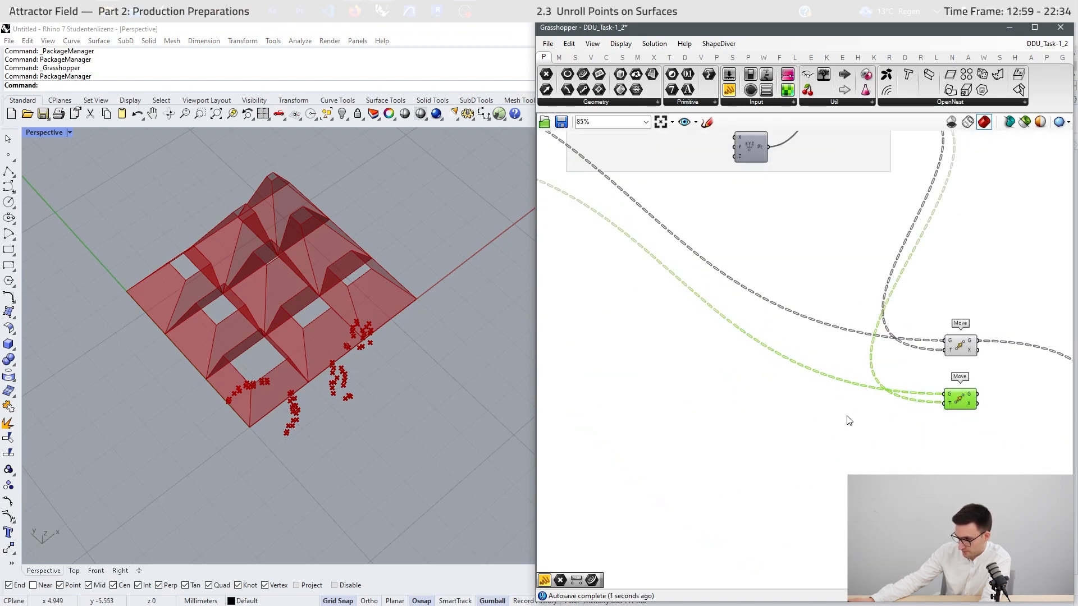
# - Examine in the Perspective view whether the moved points lie on the laid-out unrolled strips
pyautogui.scroll(-3, 288, 459)
pyautogui.scroll(-8, 288, 458)
pyautogui.scroll(12, 354, 348)
pyautogui.moveTo(387, 375); pyautogui.dragTo(218, 329, button='right')
pyautogui.scroll(-7, 219, 329)
pyautogui.scroll(6, 299, 388)
pyautogui.moveTo(298, 388); pyautogui.dragTo(329, 391, button='right')
pyautogui.scroll(-2, 399, 315)
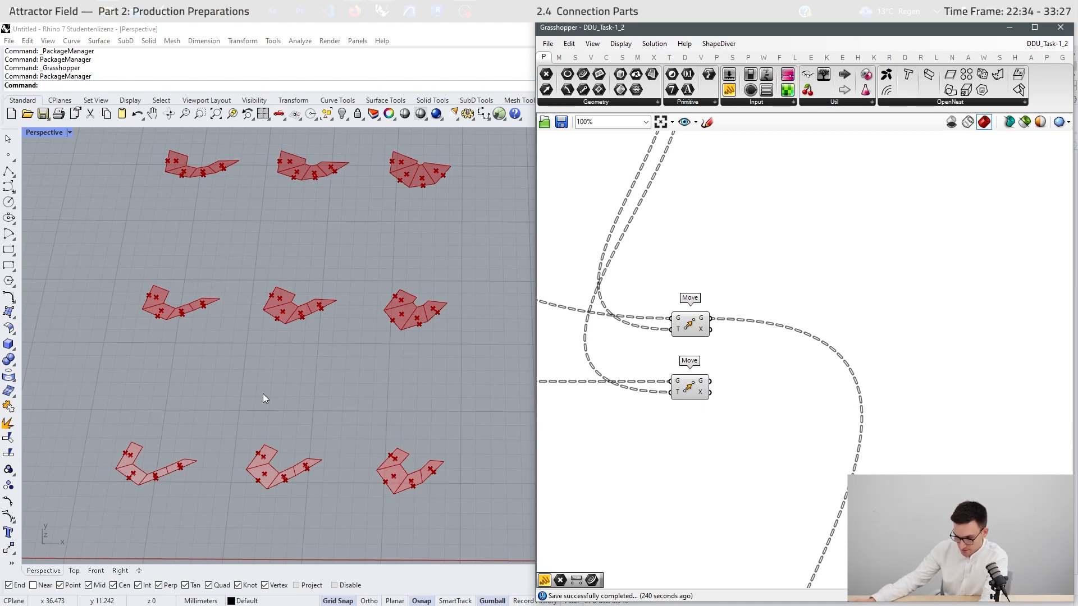
pyautogui.scroll(3, 271, 480)
pyautogui.scroll(2, 298, 508)
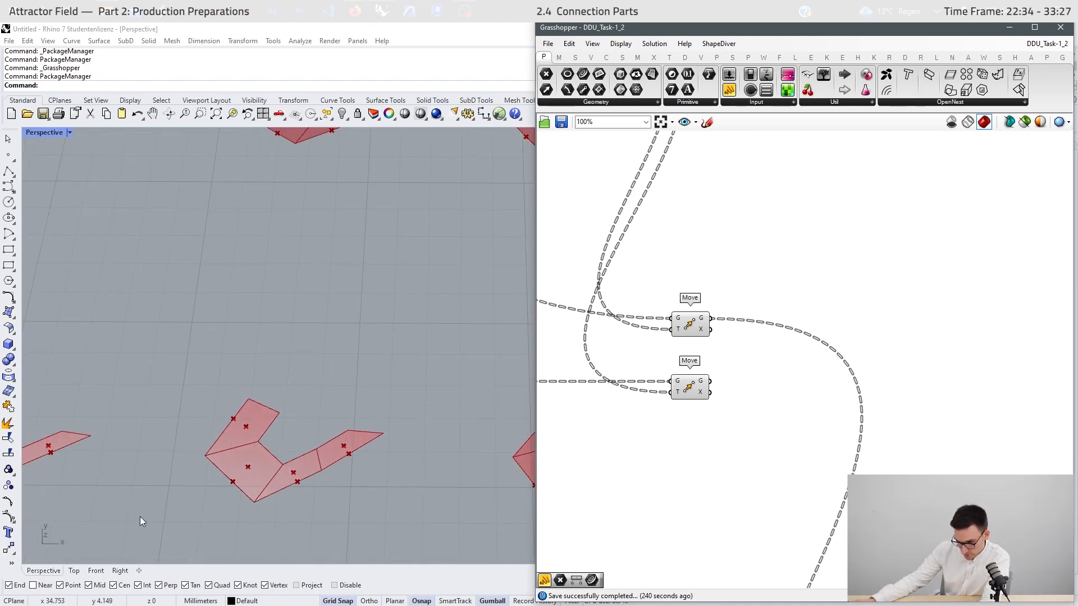
# - Switch the Rhino viewport to Top and inspect the points on one unrolled strip
pyautogui.click(74, 570)
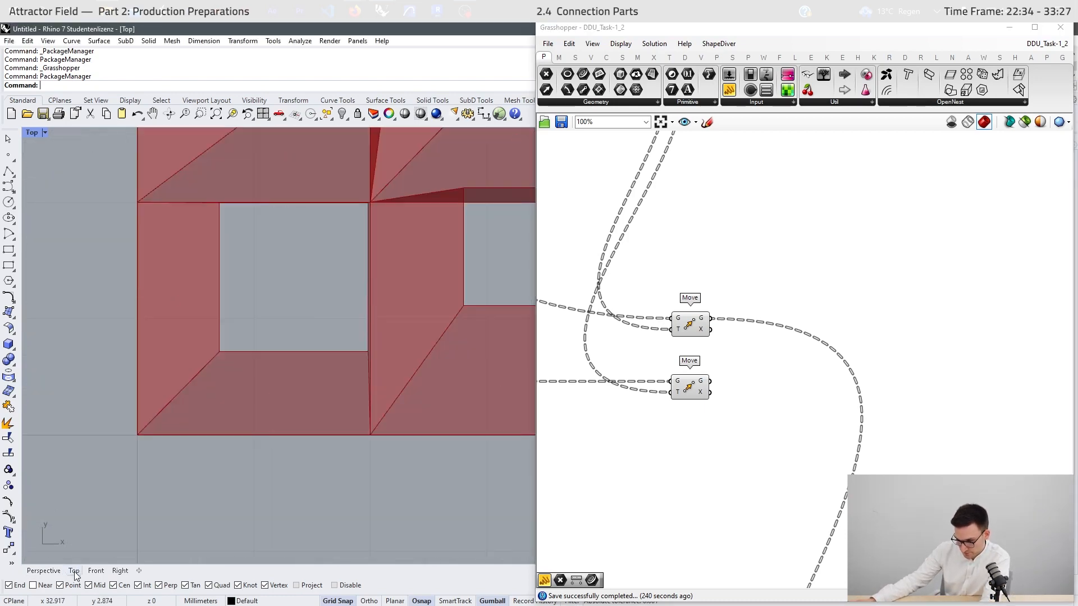
pyautogui.scroll(-6, 120, 466)
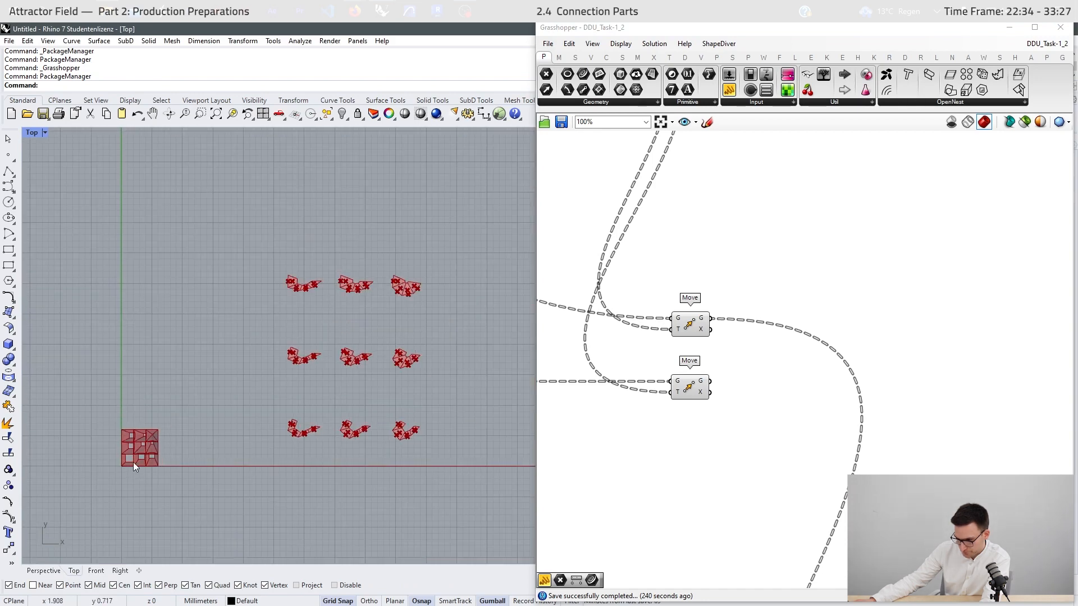
pyautogui.scroll(8, 314, 500)
pyautogui.scroll(2, 284, 404)
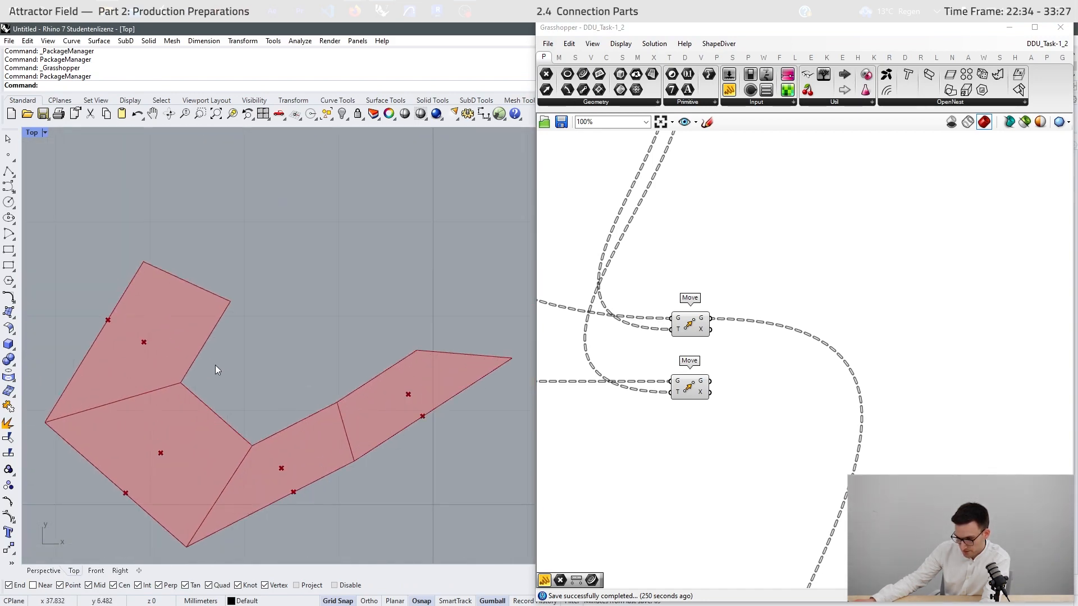
pyautogui.scroll(-1, 402, 325)
pyautogui.scroll(1, 282, 437)
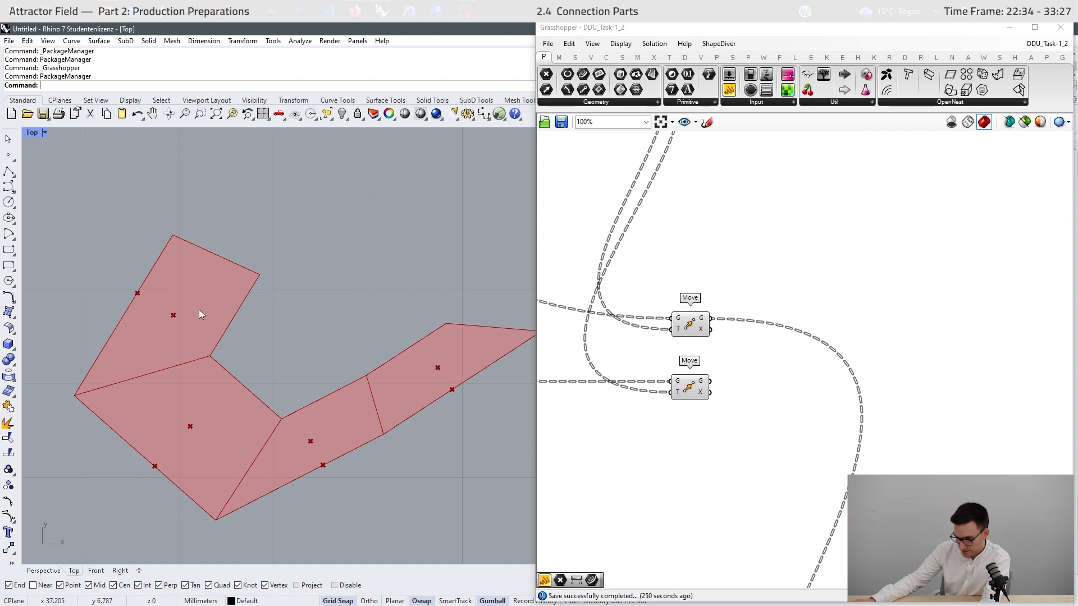
pyautogui.scroll(-1, 200, 312)
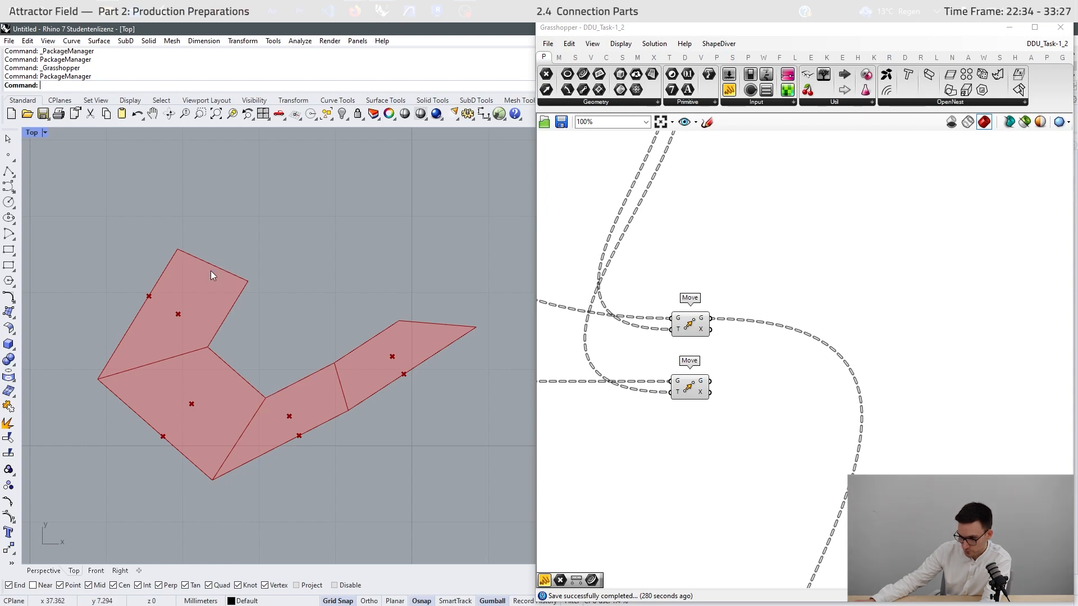
# - Add a Deconstruct Brep component beside the two Move components
pyautogui.doubleClick(868, 328)
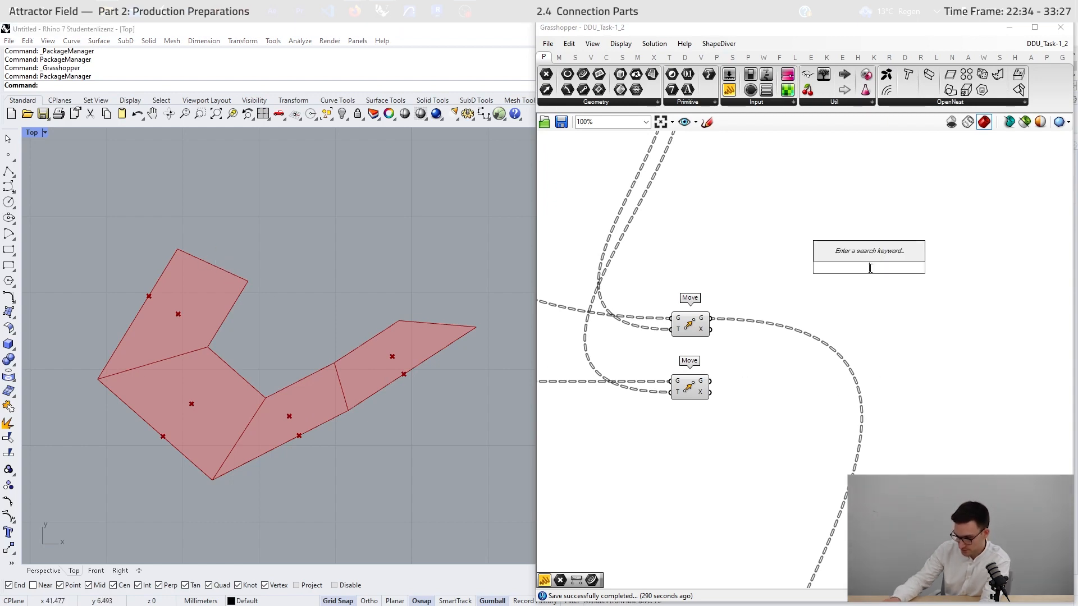
pyautogui.write('decons')
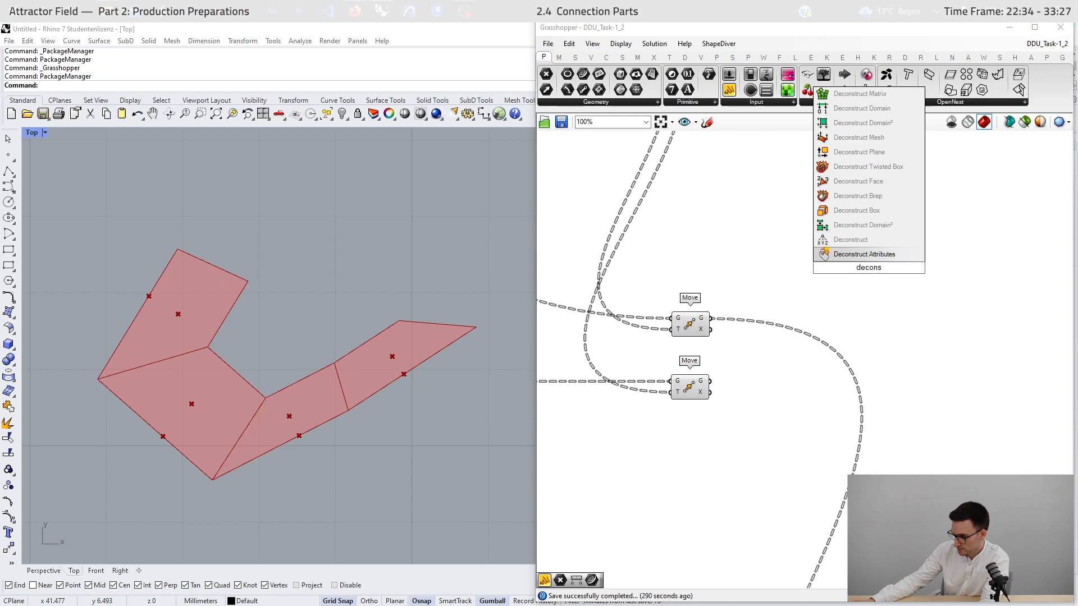
pyautogui.click(858, 196)
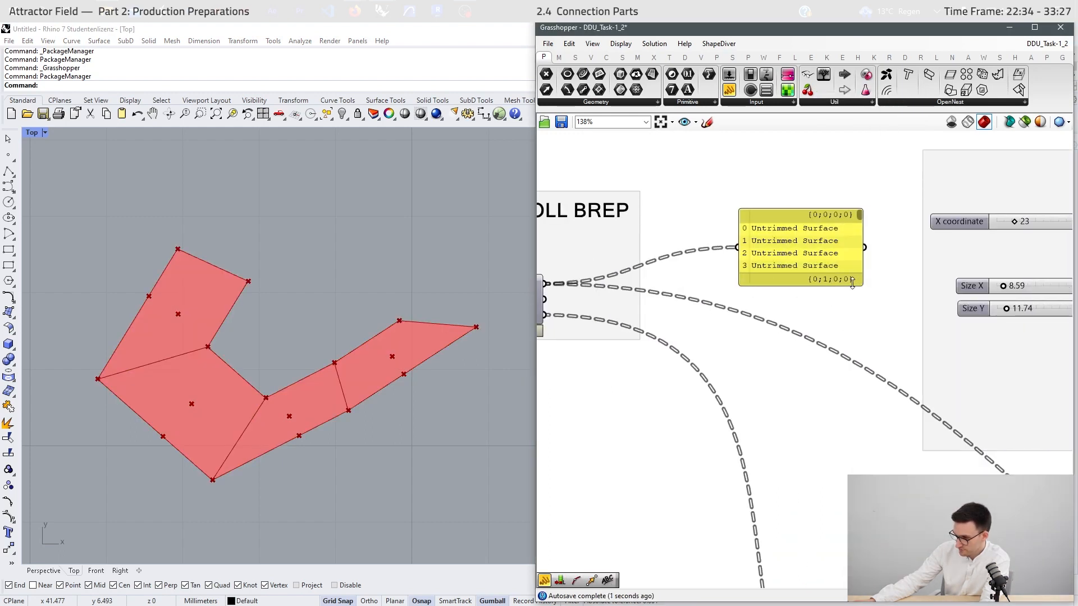
# - Enlarge the panel on Unroll Brep's B output to read how the surfaces are grouped in branches
pyautogui.moveTo(852, 283); pyautogui.dragTo(852, 412)
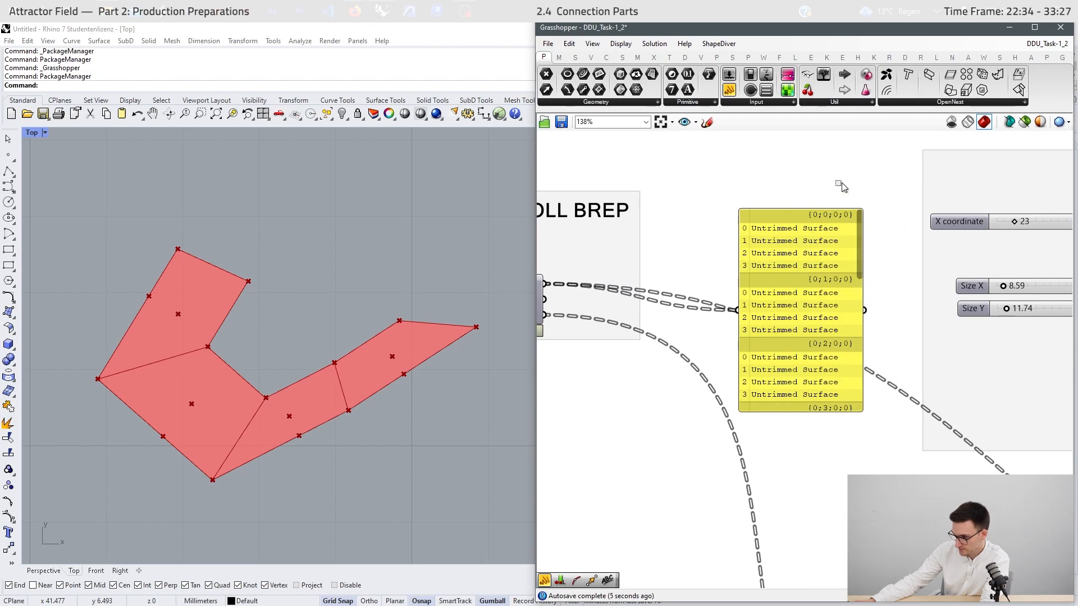
pyautogui.click(793, 257)
pyautogui.scroll(-5, 753, 276)
pyautogui.scroll(4, 975, 347)
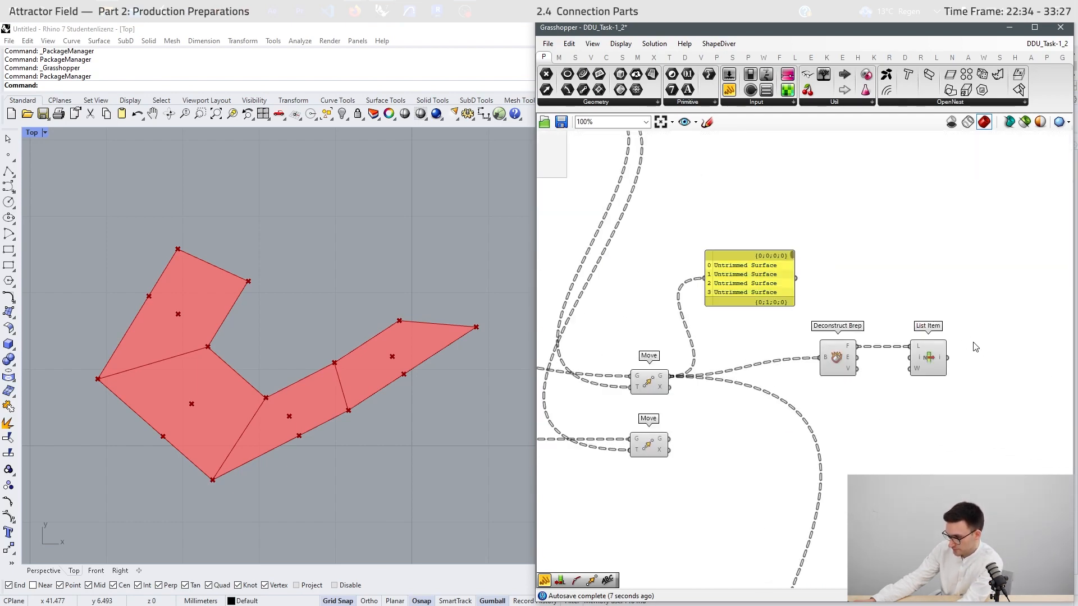
# - Replace the Deconstruct Brep and List Item pair with a new List Item fed by the upper Move's G output
pyautogui.moveTo(959, 316); pyautogui.dragTo(850, 396)
pyautogui.press('Delete')
pyautogui.doubleClick(873, 354)
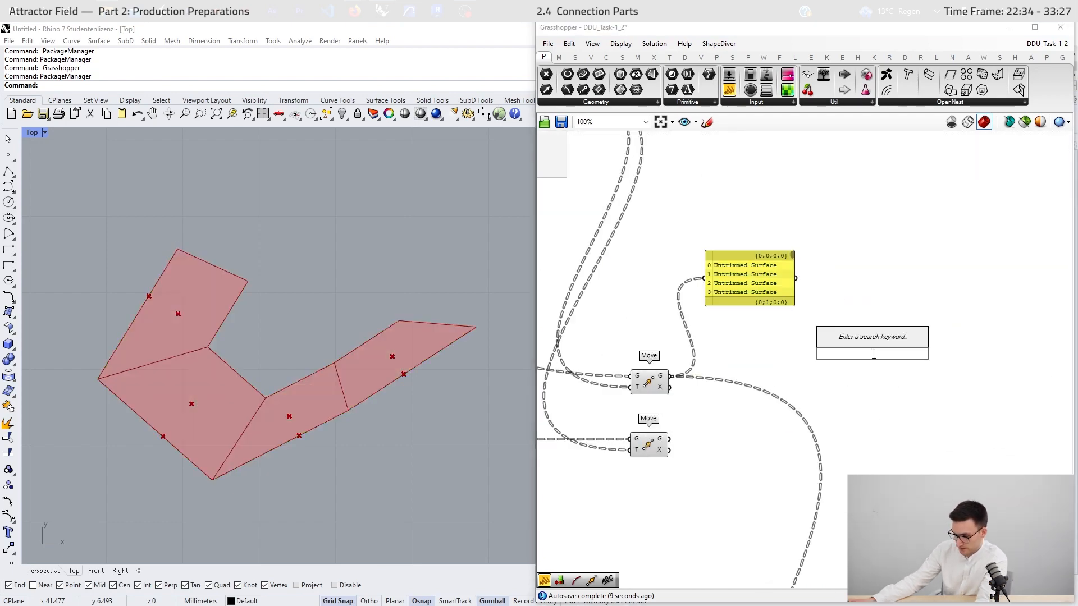
pyautogui.write('list')
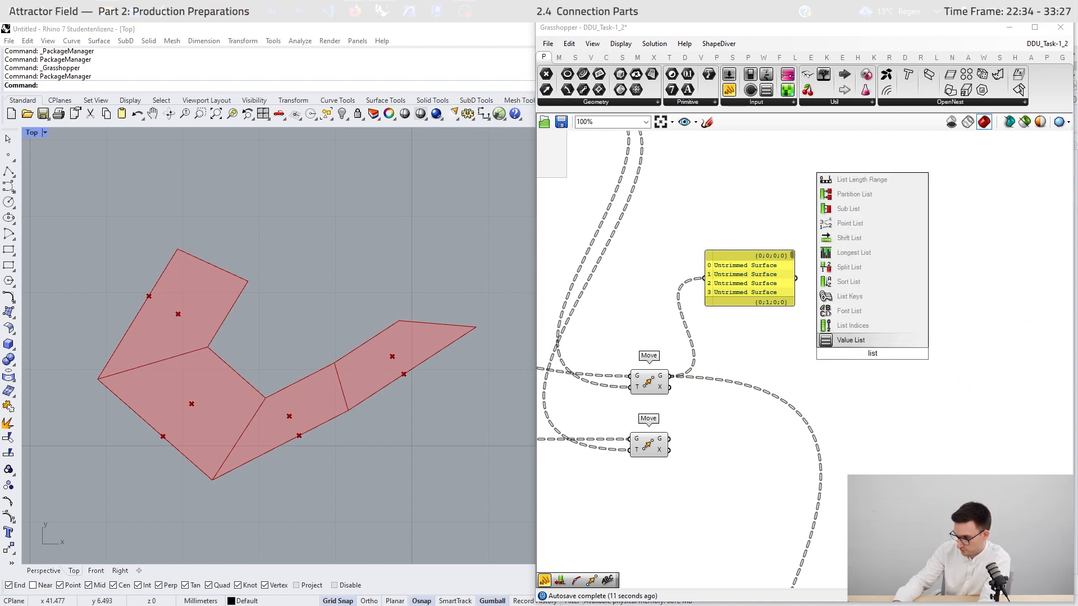
pyautogui.write(' i')
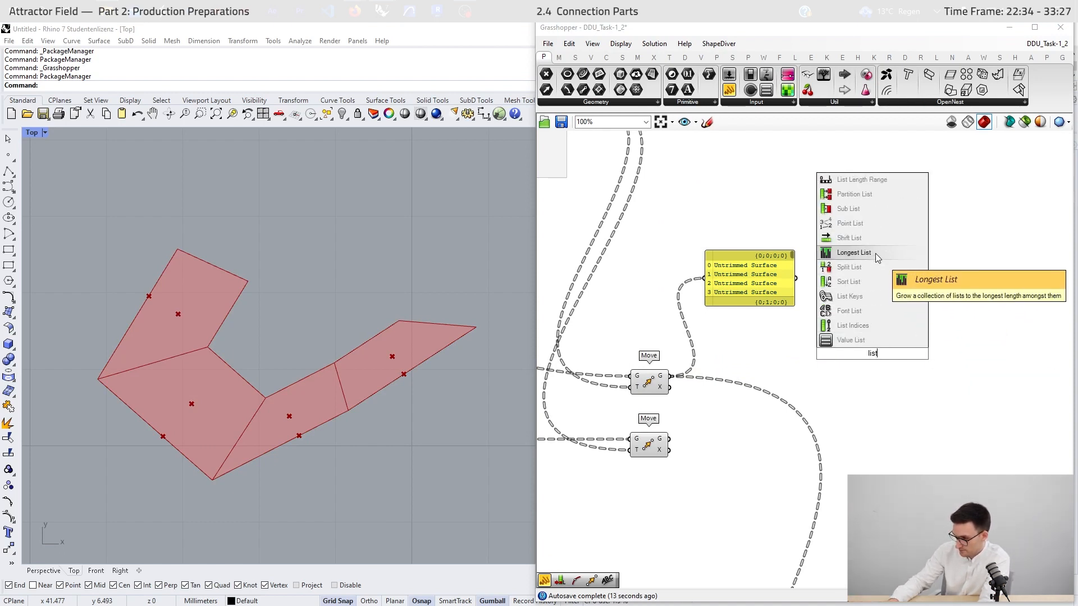
pyautogui.click(869, 300)
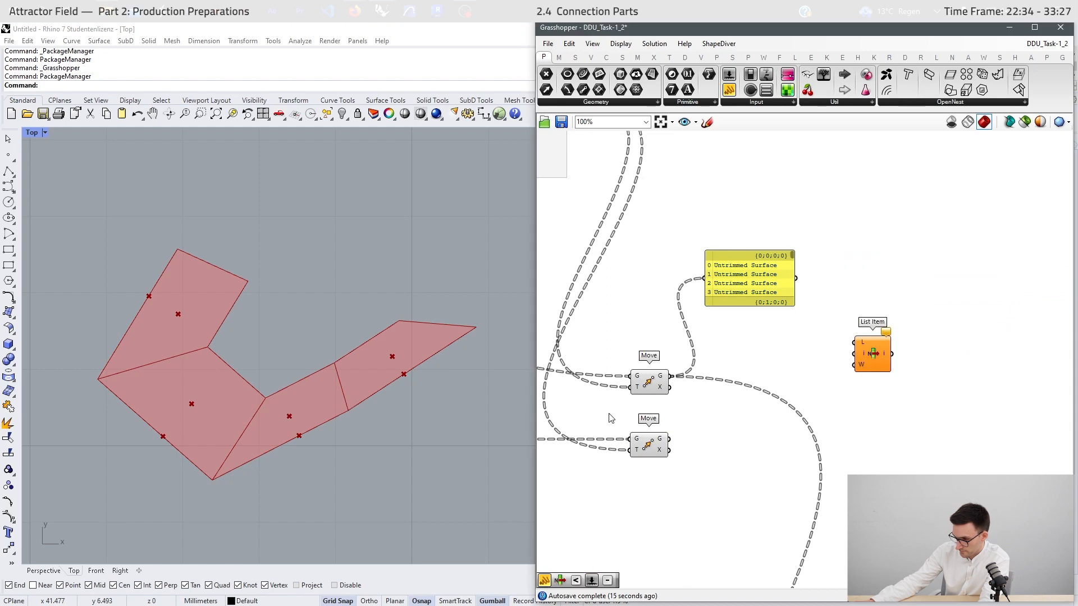
pyautogui.moveTo(671, 376); pyautogui.dragTo(858, 336)
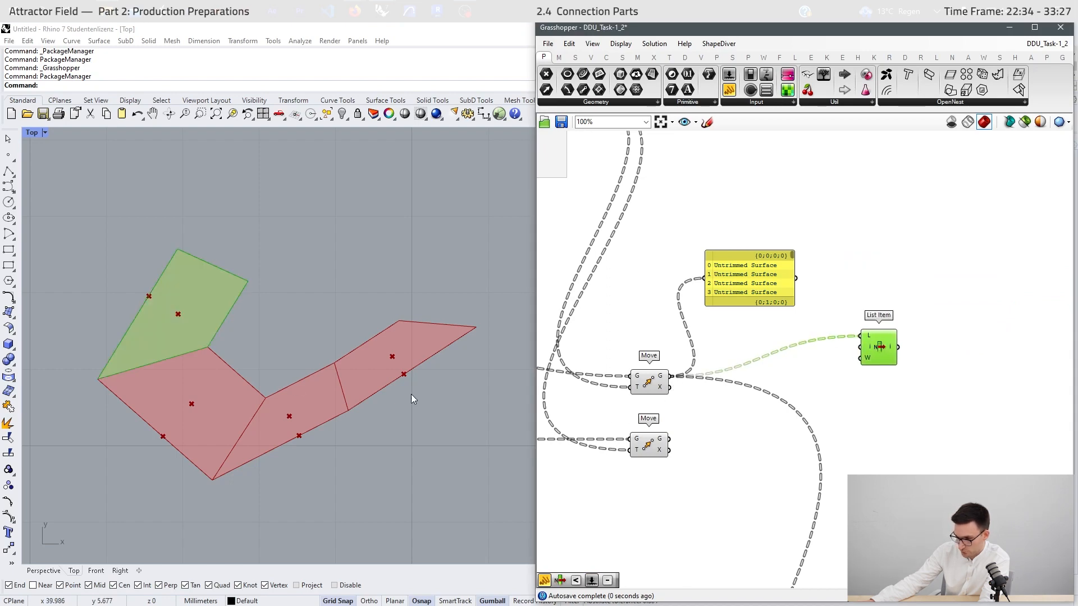
# - Examine which surface the List Item picks in each unrolled strip, along with the component's index input
pyautogui.scroll(-3, 250, 389)
pyautogui.scroll(-8, 251, 390)
pyautogui.scroll(-6, 314, 385)
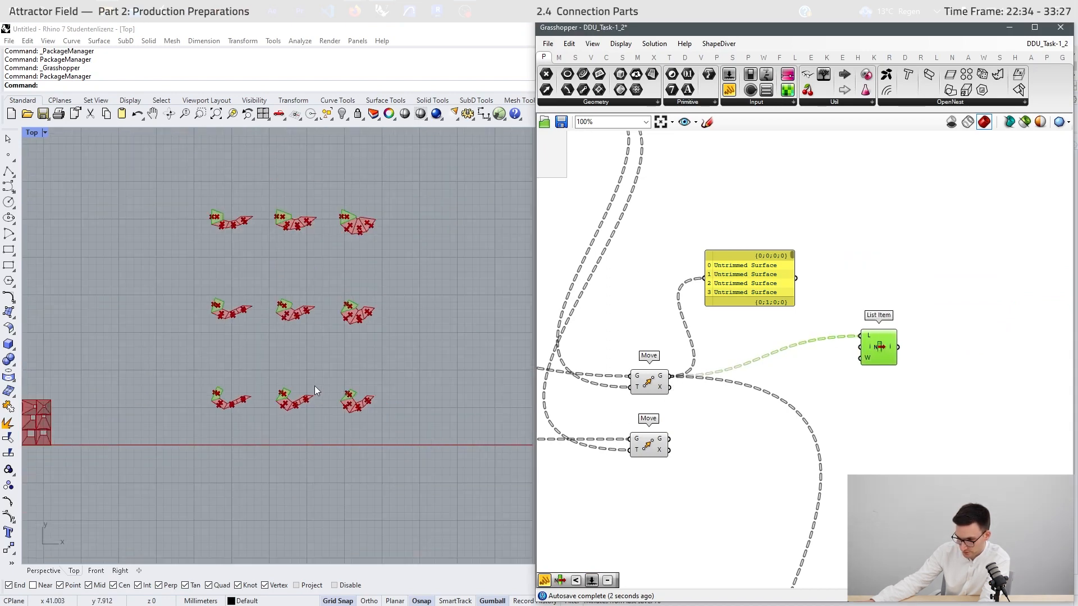
pyautogui.scroll(4, 266, 251)
pyautogui.scroll(2, 289, 445)
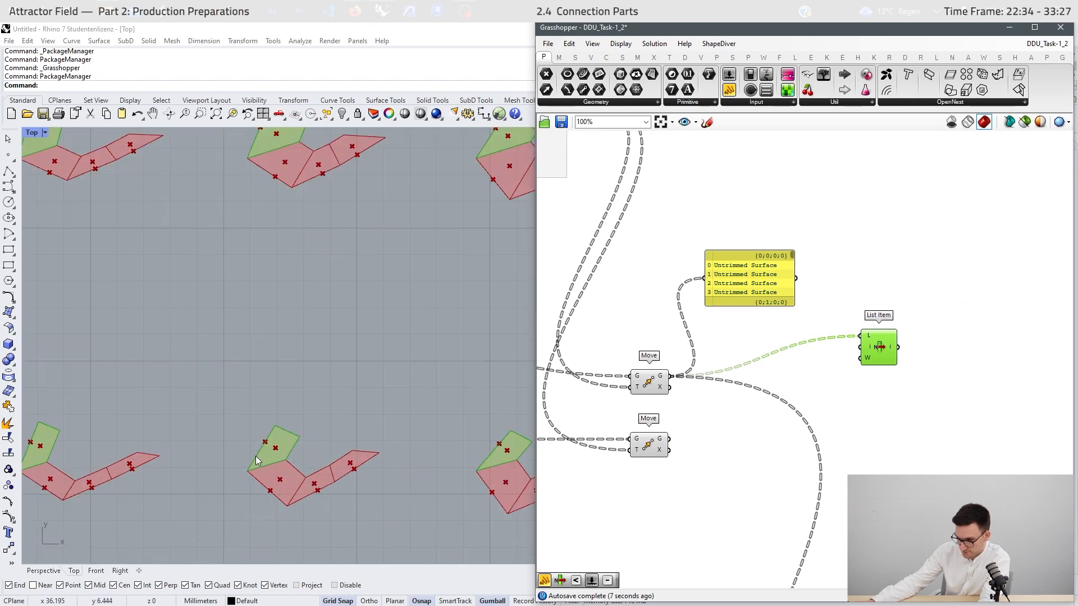
pyautogui.scroll(2, 255, 456)
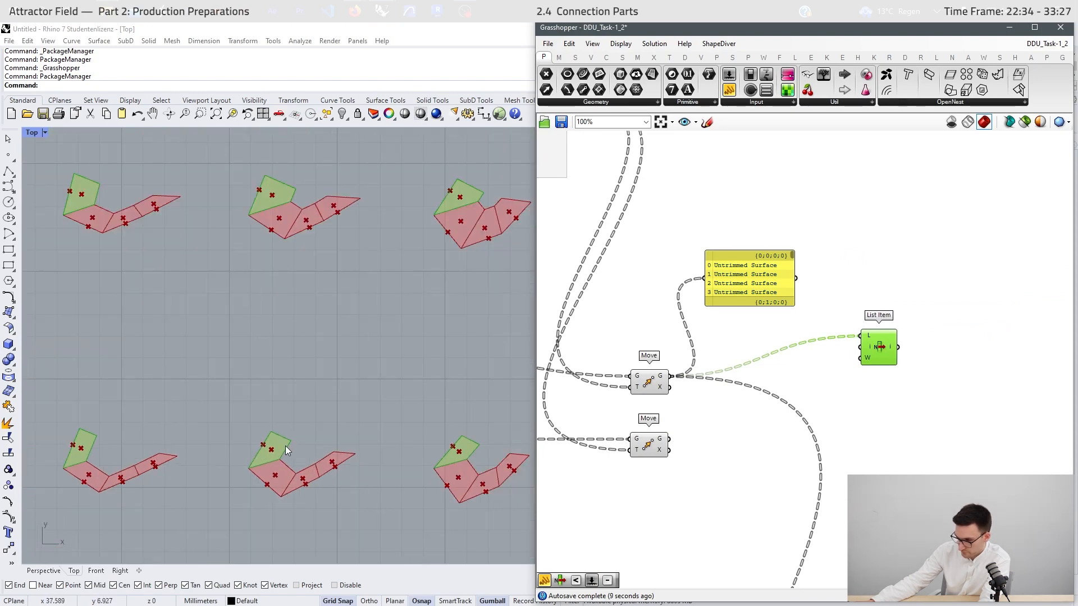
pyautogui.scroll(3, 280, 496)
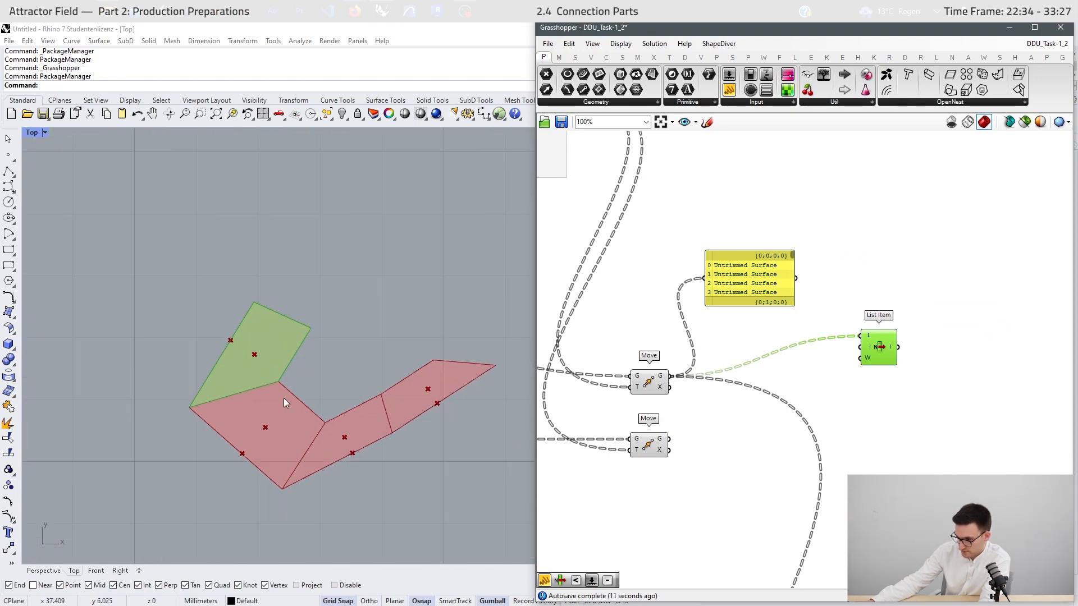
pyautogui.scroll(3, 867, 355)
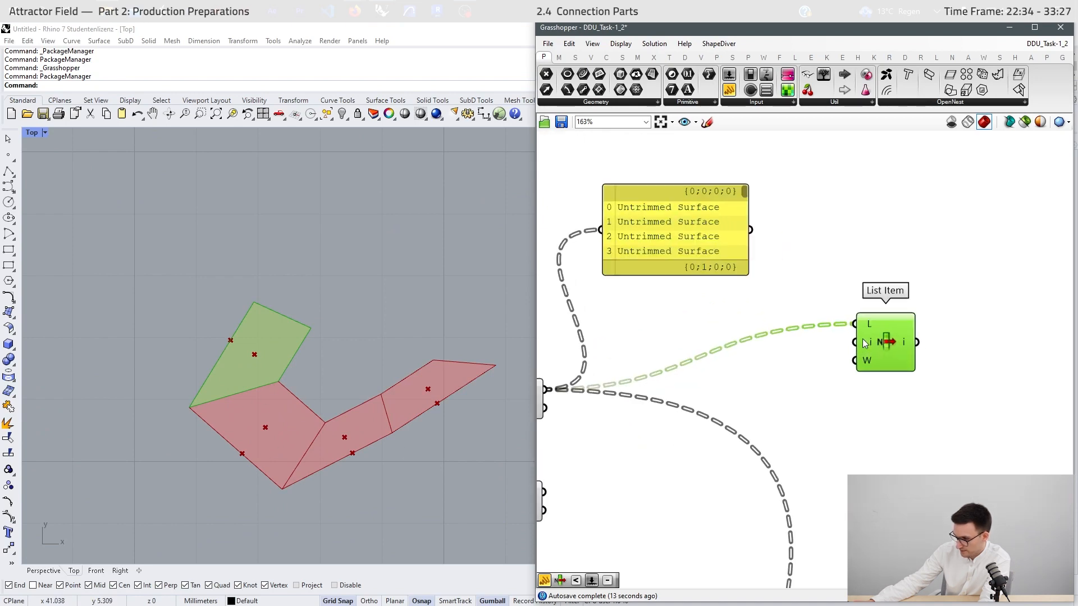
pyautogui.scroll(-5, 292, 470)
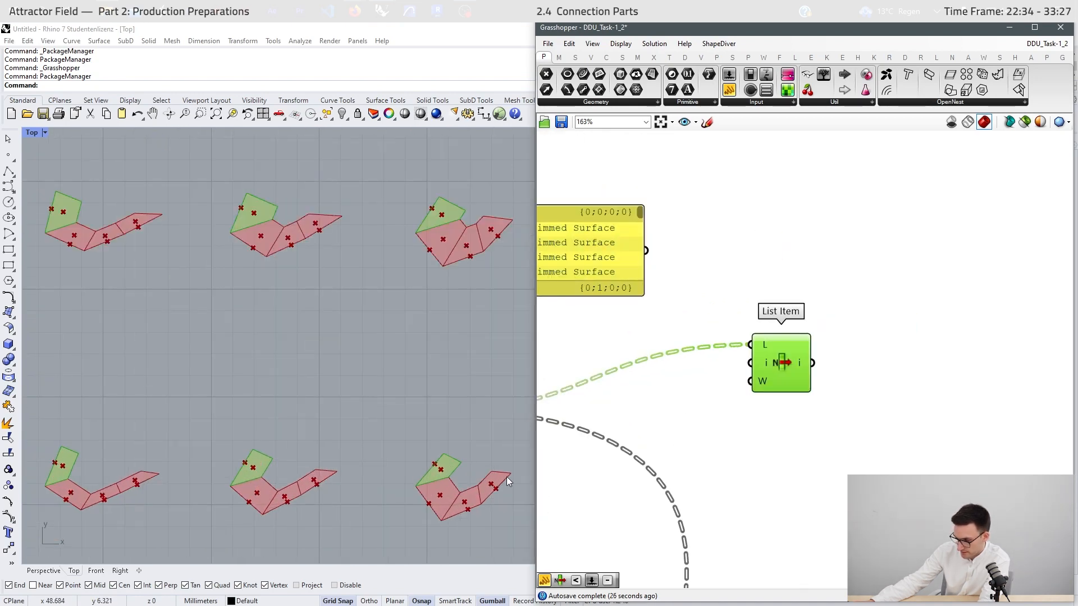
# - Add a Deconstruct Brep component and feed its B input from the List Item's output
pyautogui.doubleClick(889, 361)
pyautogui.write('deconst')
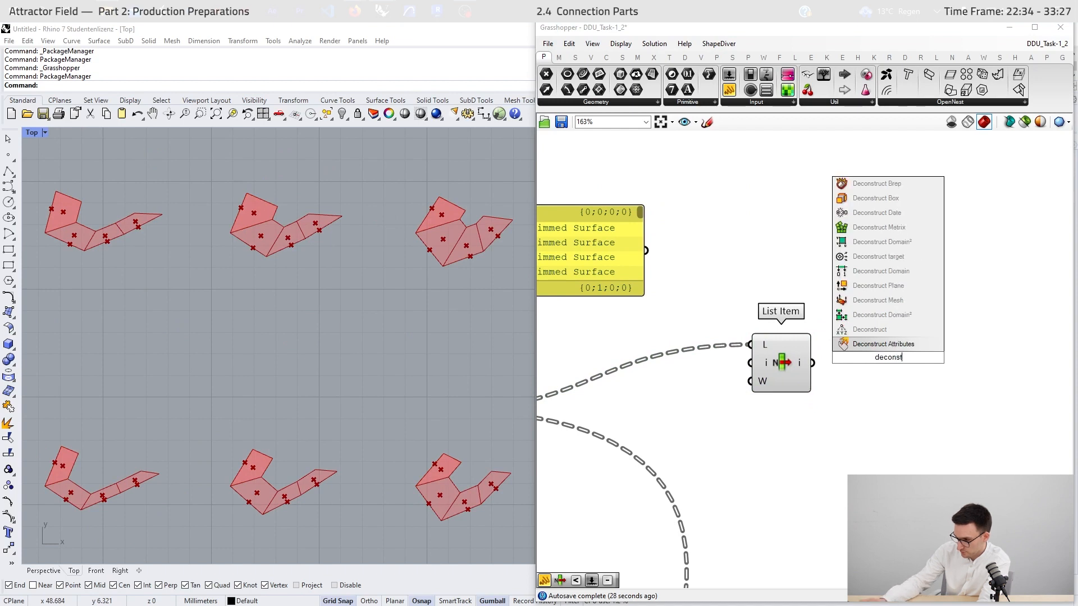
pyautogui.click(877, 213)
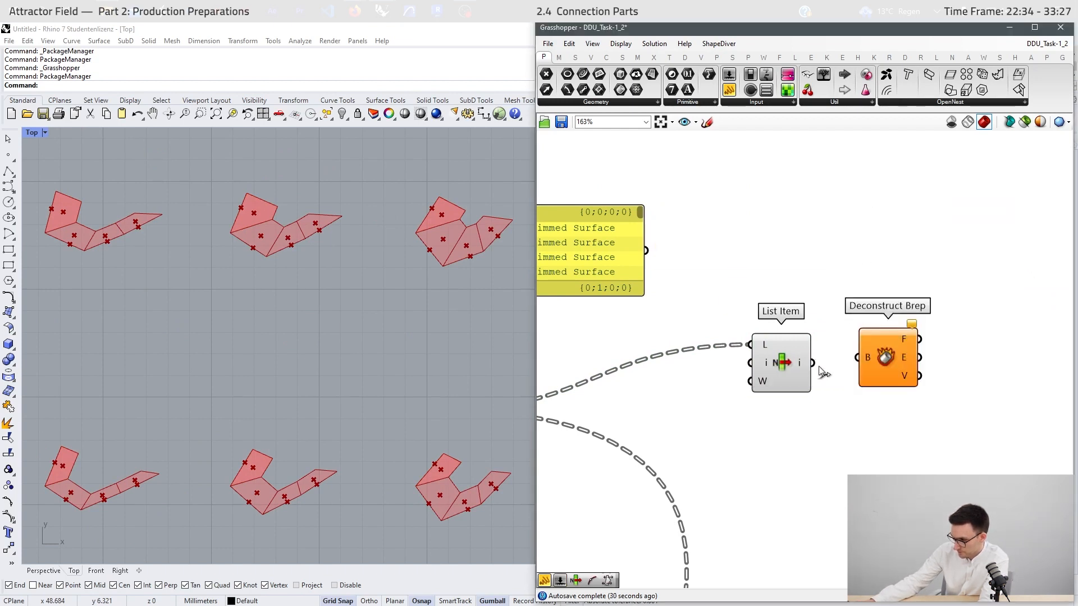
pyautogui.moveTo(813, 363); pyautogui.dragTo(857, 357)
pyautogui.moveTo(926, 378); pyautogui.dragTo(851, 371, button='right')
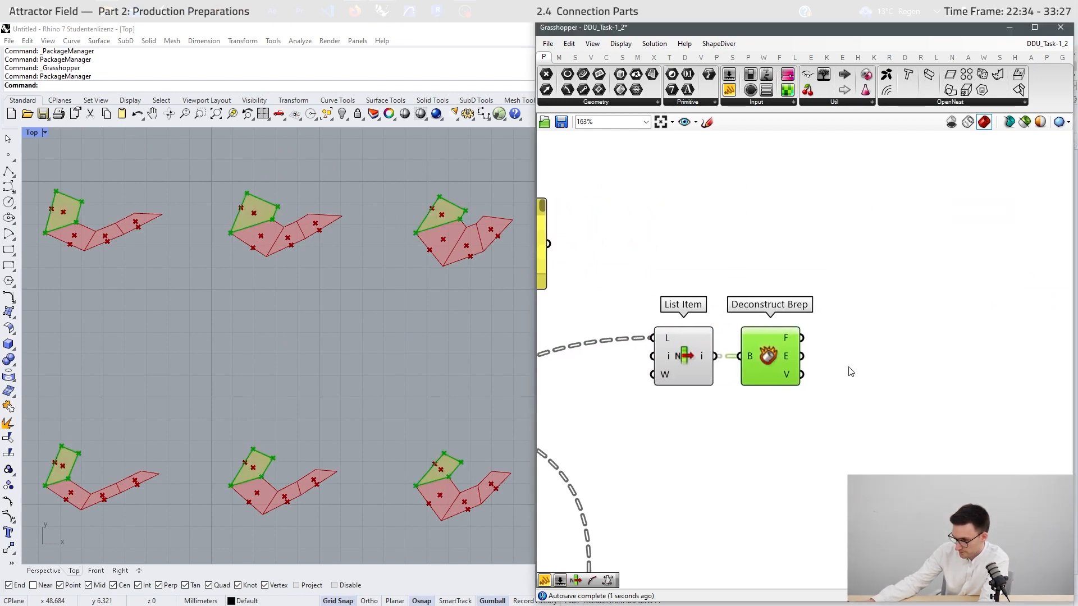
# - Add a List Item component and feed its L input from Deconstruct Brep's E output
pyautogui.doubleClick(851, 372)
pyautogui.write('list')
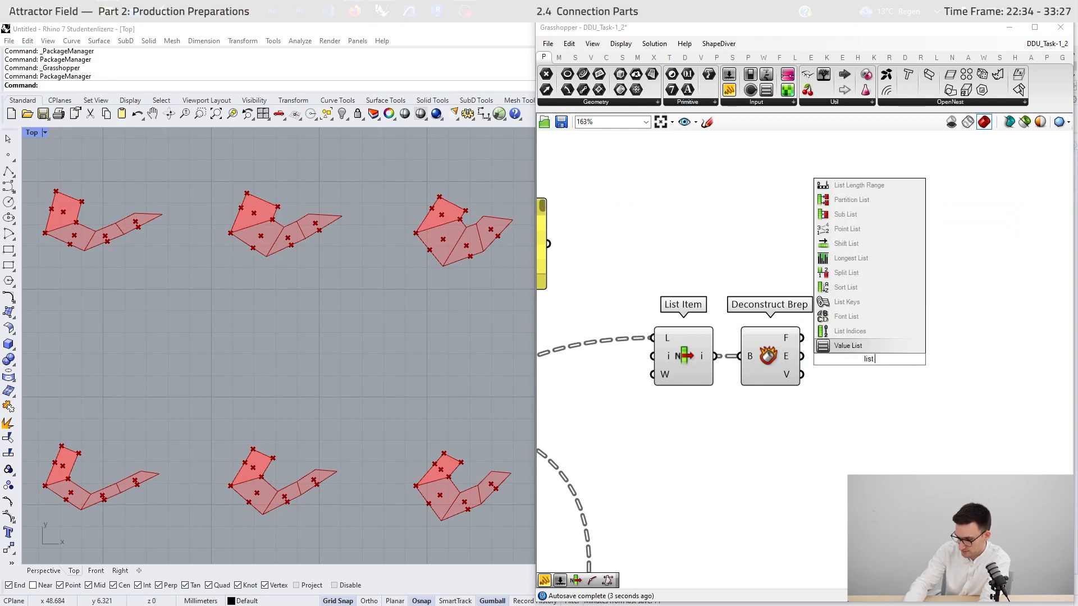
pyautogui.write(' item')
pyautogui.press('Return')
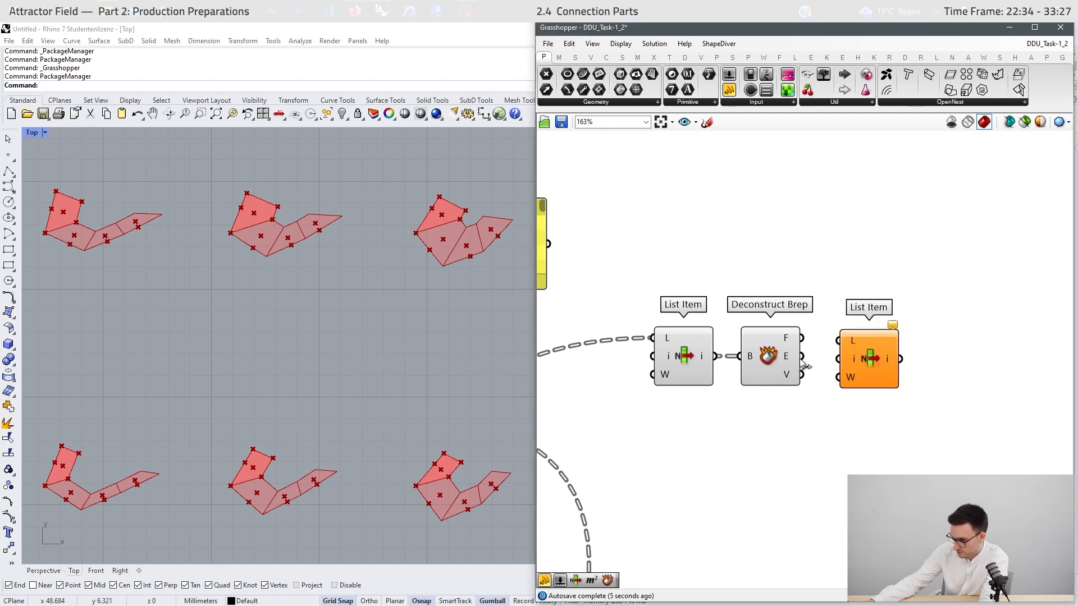
pyautogui.moveTo(802, 356); pyautogui.dragTo(866, 411)
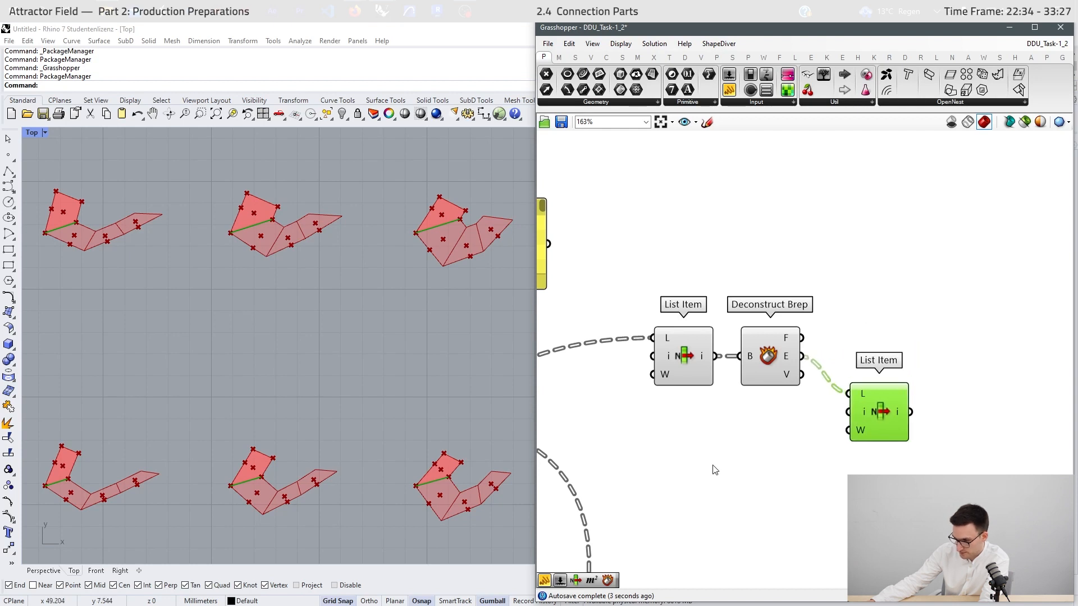
# - Drive the new List Item's index with a number slider set to 3 and check the picked edge in the strip
pyautogui.doubleClick(719, 450)
pyautogui.write('2')
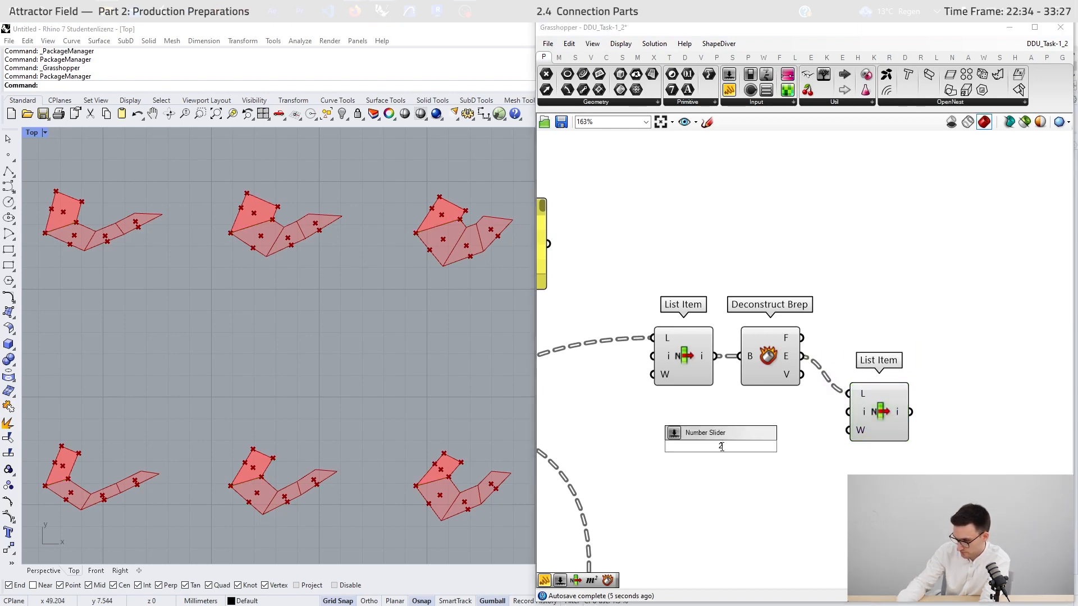
pyautogui.press('Return')
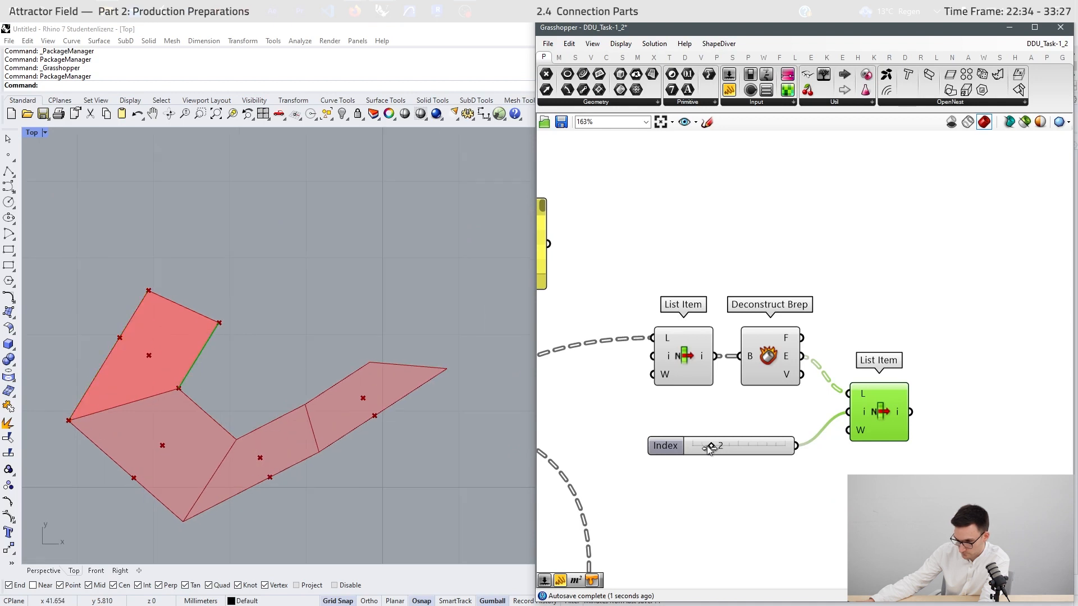
pyautogui.moveTo(732, 453); pyautogui.dragTo(730, 439)
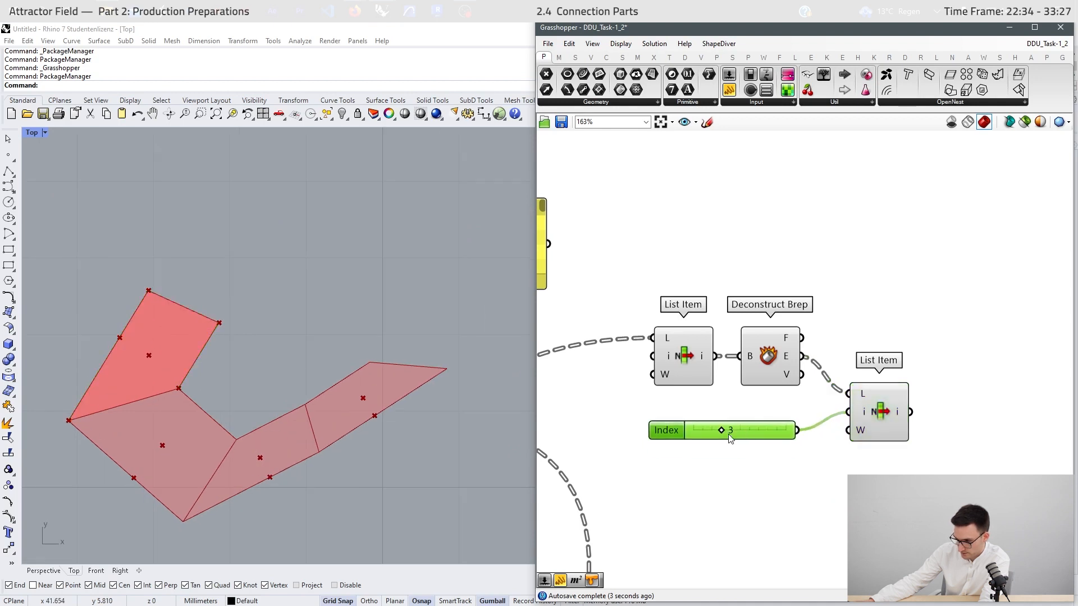
pyautogui.click(873, 414)
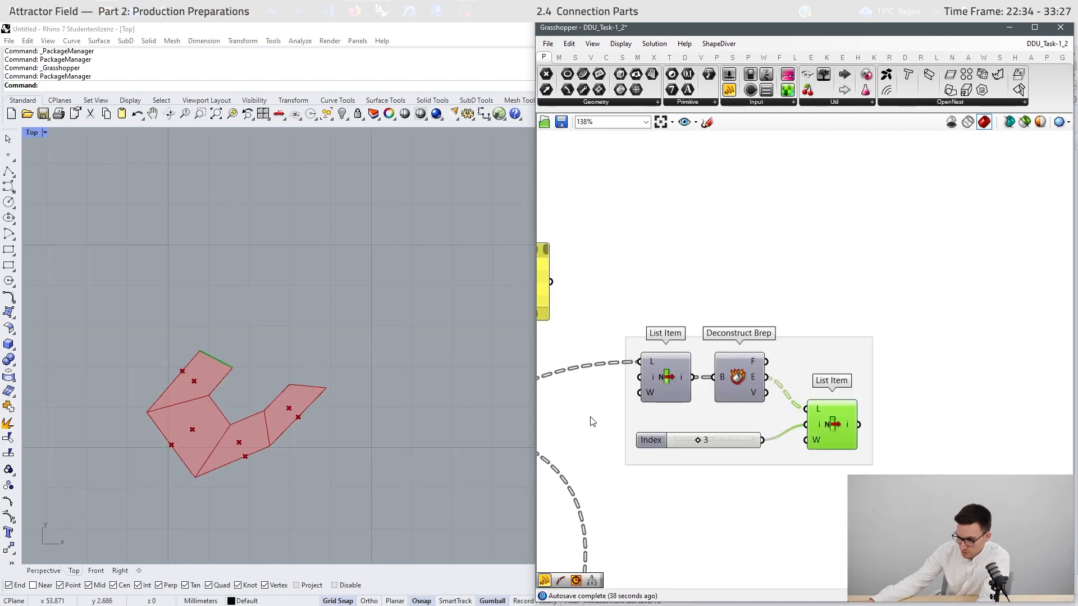
pyautogui.scroll(3, 210, 372)
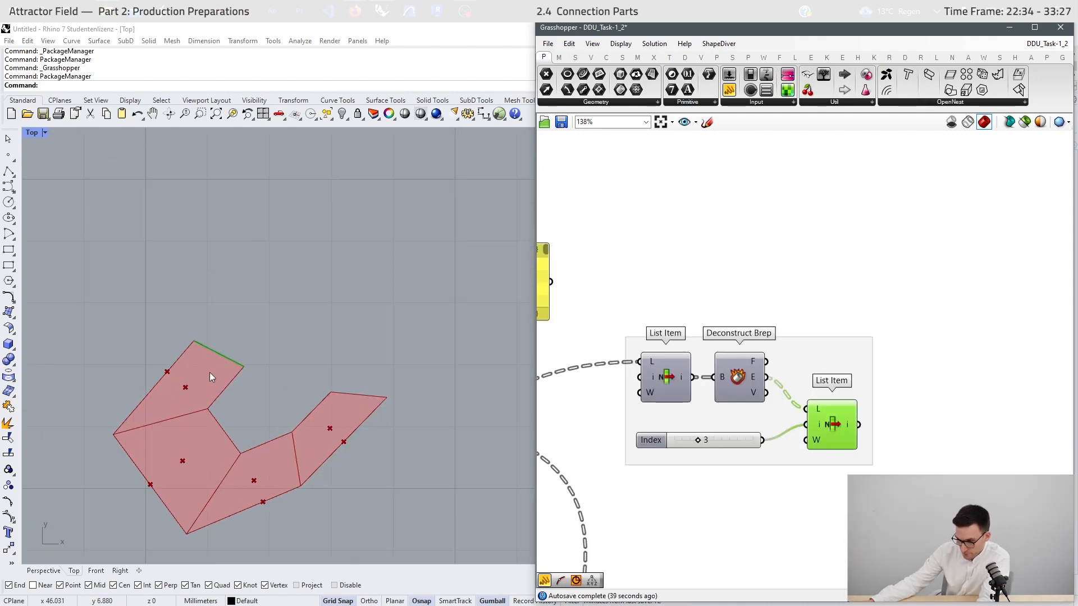
pyautogui.moveTo(184, 398)
pyautogui.mouseDown(button='right')
pyautogui.moveTo(219, 298)
pyautogui.moveTo(193, 387)
pyautogui.mouseUp(button='right')
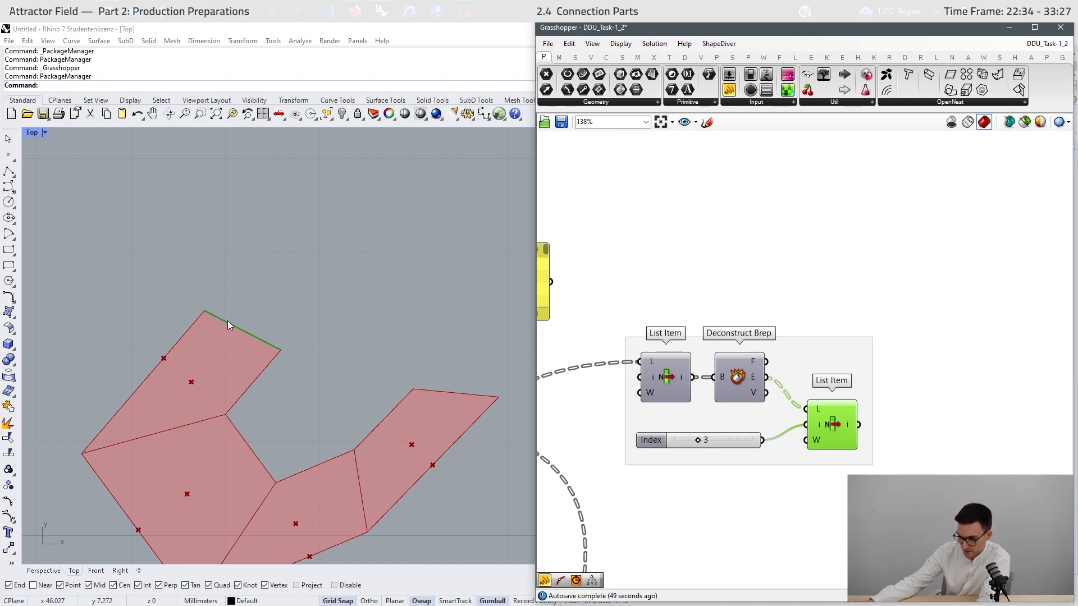
# - Add a List Item component and feed its L input from the lower Move's G output
pyautogui.scroll(-6, 995, 310)
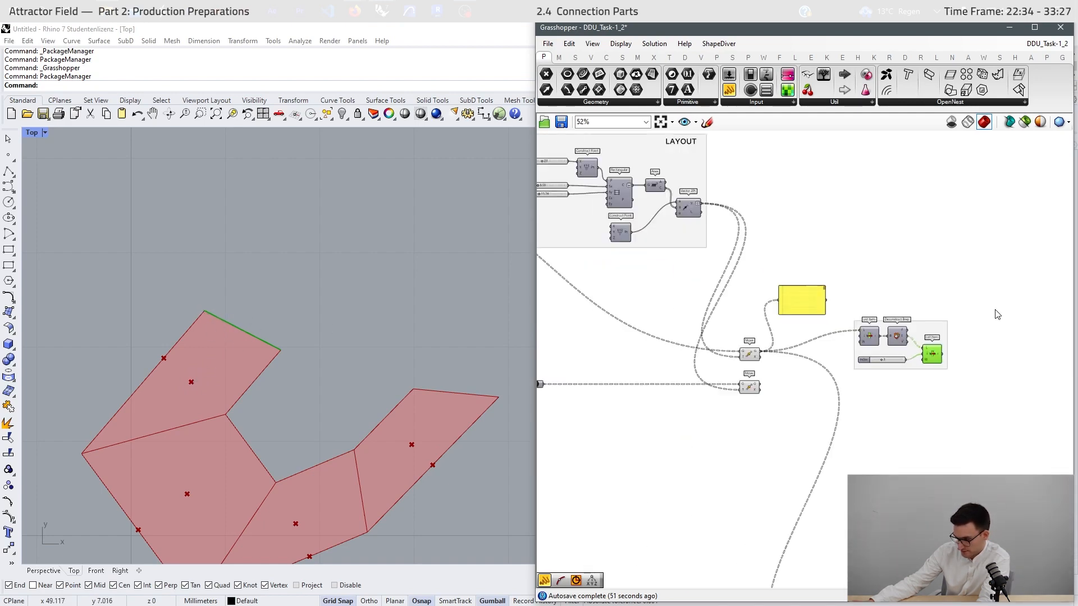
pyautogui.scroll(3, 922, 349)
pyautogui.click(644, 413)
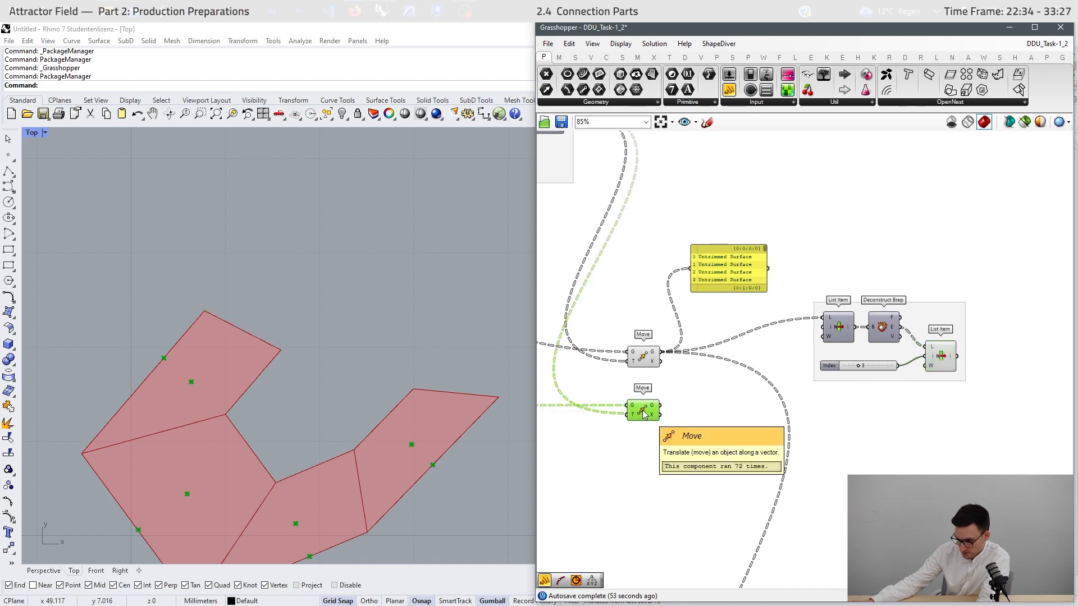
pyautogui.scroll(1, 662, 481)
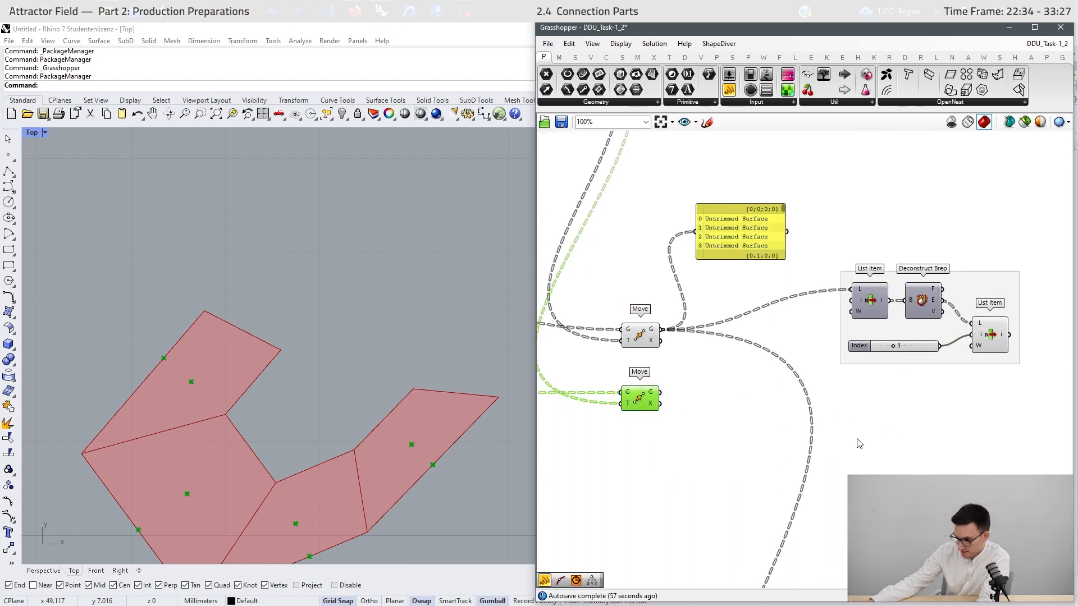
pyautogui.doubleClick(728, 461)
pyautogui.write('list ite')
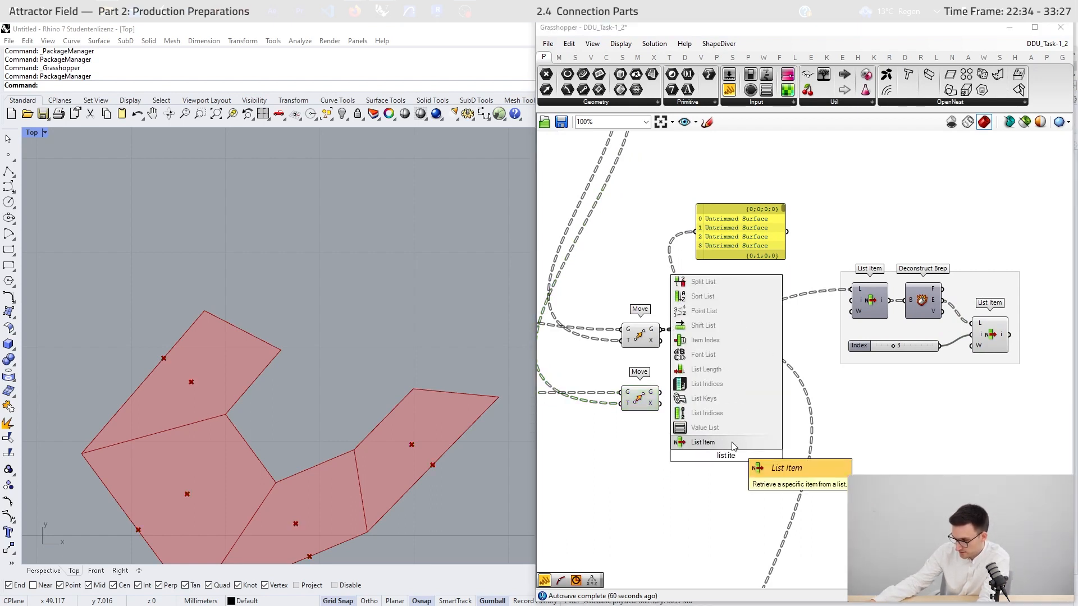
pyautogui.click(731, 445)
pyautogui.moveTo(660, 392); pyautogui.dragTo(711, 450)
pyautogui.scroll(-1, 285, 360)
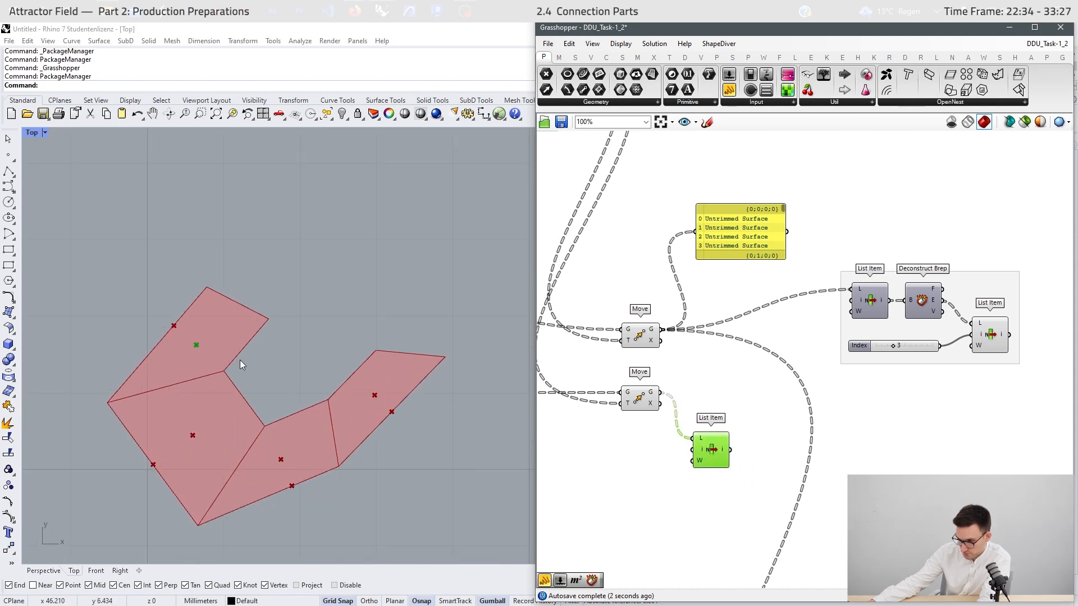
# - Extend the point List Item with additional outputs from +1 to +7
pyautogui.scroll(-4, 240, 365)
pyautogui.scroll(4, 307, 428)
pyautogui.scroll(1, 307, 428)
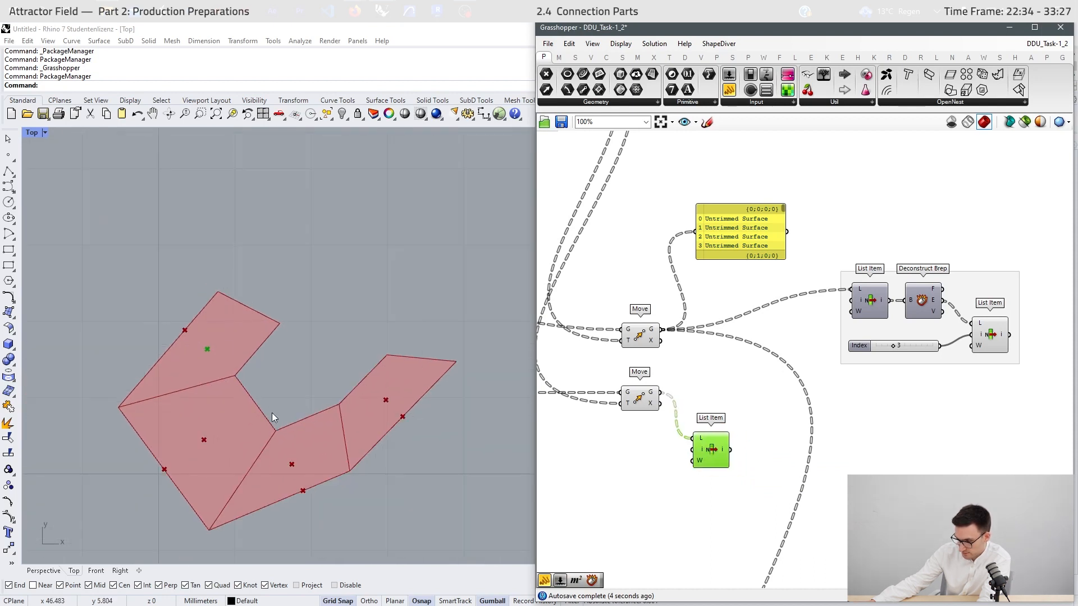
pyautogui.scroll(5, 701, 449)
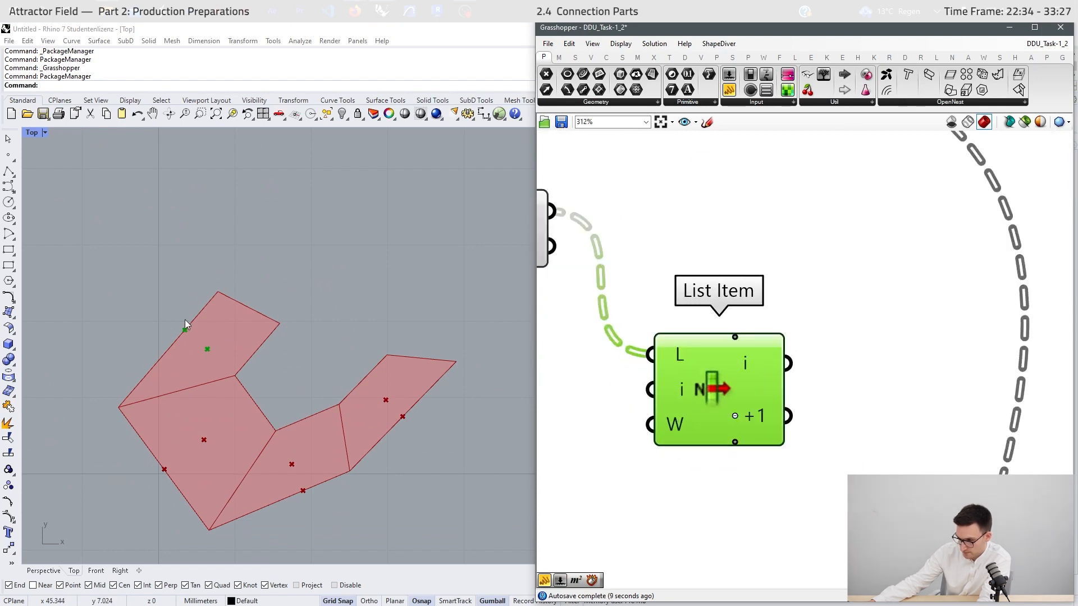
pyautogui.click(735, 442)
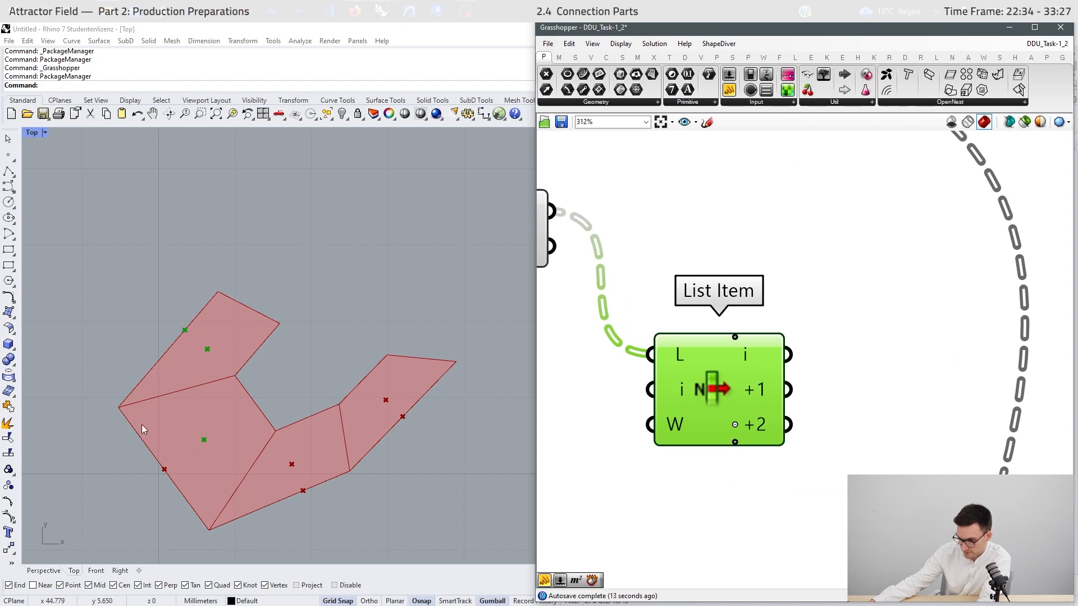
pyautogui.click(734, 442)
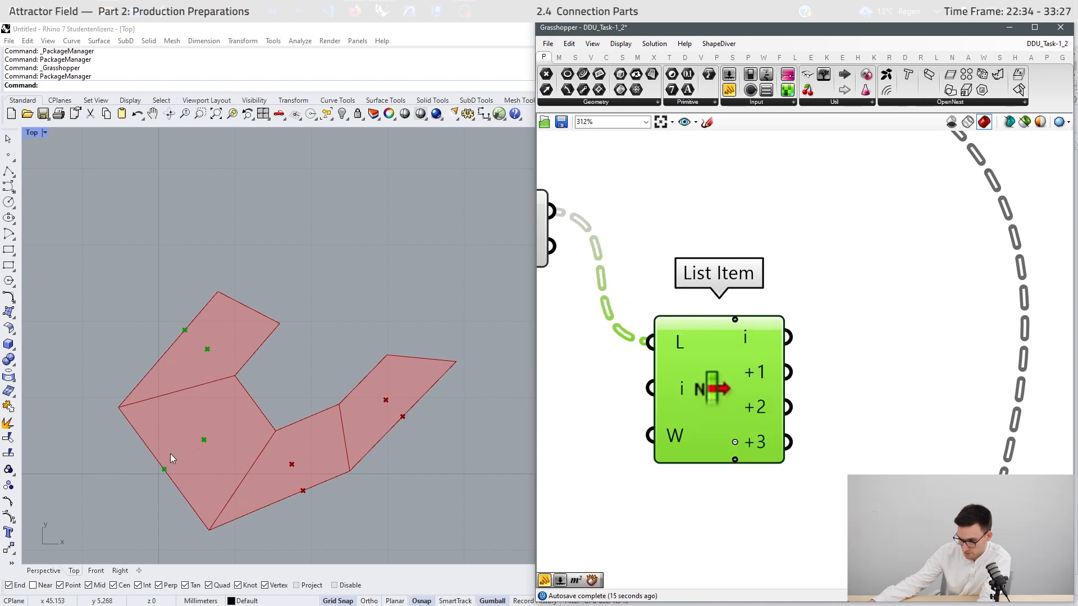
pyautogui.click(734, 460)
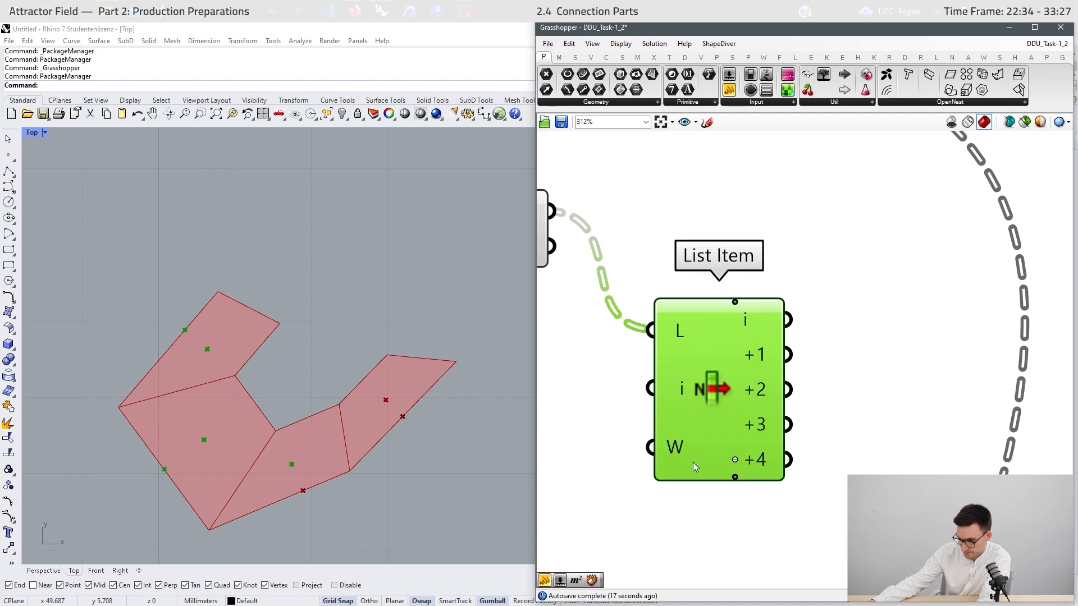
pyautogui.click(734, 477)
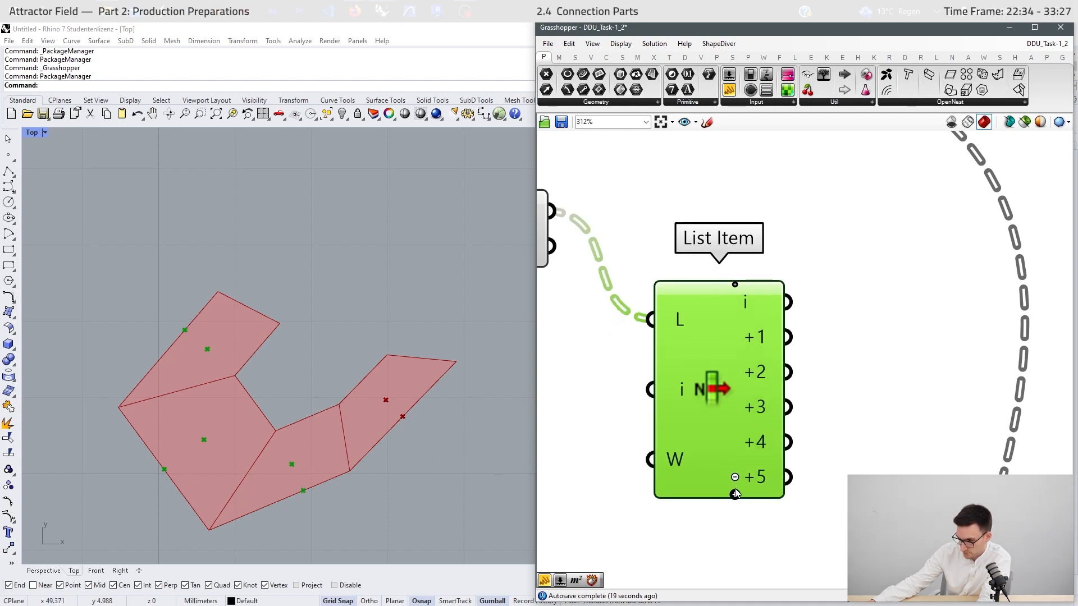
pyautogui.click(735, 495)
pyautogui.click(734, 512)
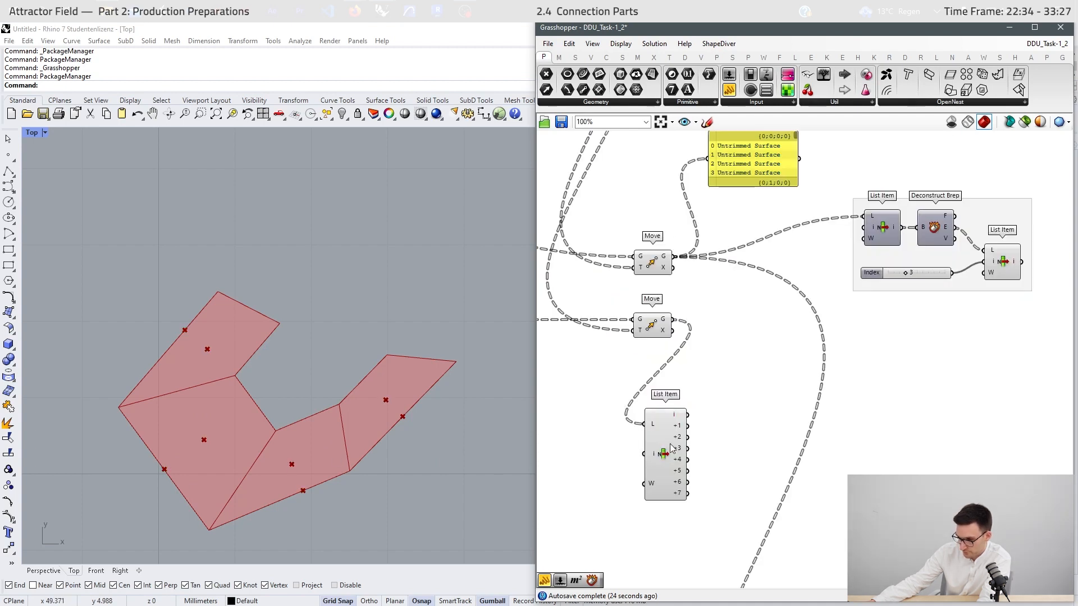
# - Add a Merge component beside the List Item that has the +1 to +7 outputs
pyautogui.scroll(2, 764, 448)
pyautogui.doubleClick(739, 448)
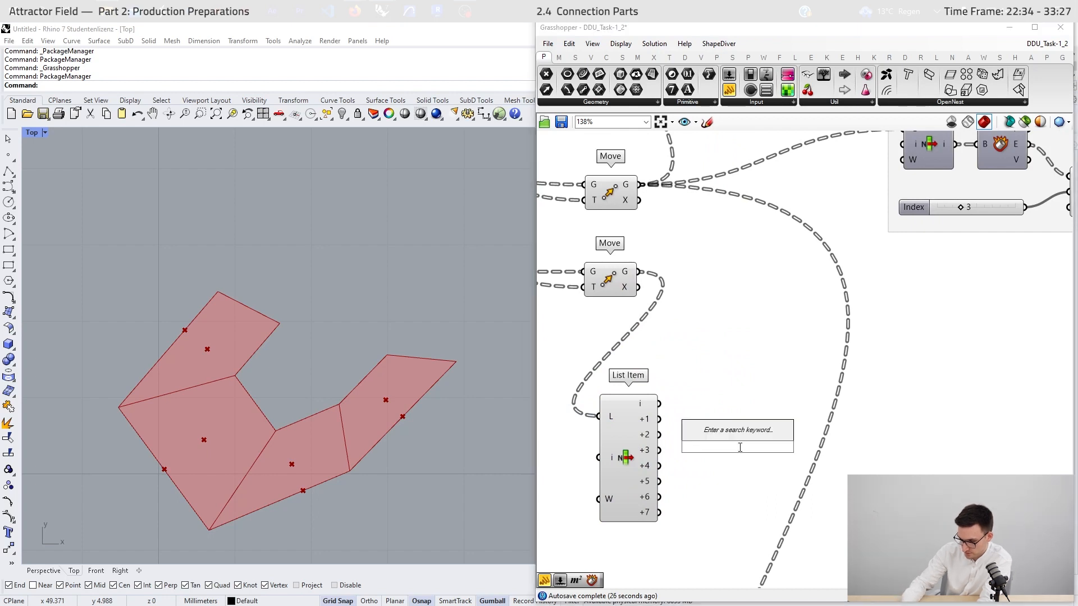
pyautogui.write('merge')
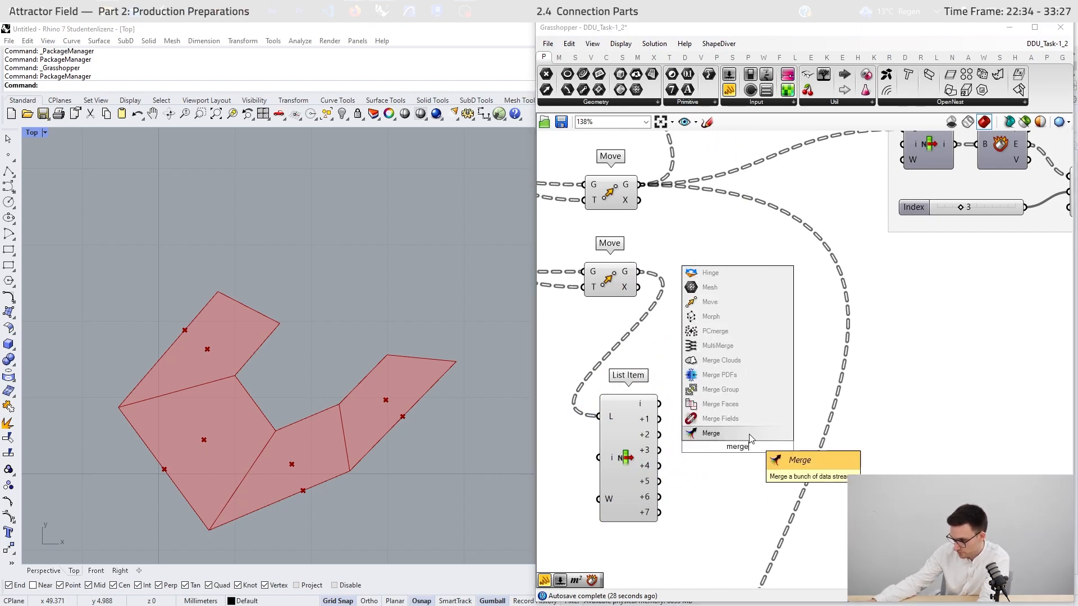
pyautogui.press('Return')
pyautogui.scroll(1, 701, 445)
pyautogui.scroll(1, 698, 440)
# - Feed Merge's D1 to D4 from the List Item's i, +2, +4 and +6 outputs and remove the unused D5 input
pyautogui.moveTo(645, 391); pyautogui.dragTo(769, 394)
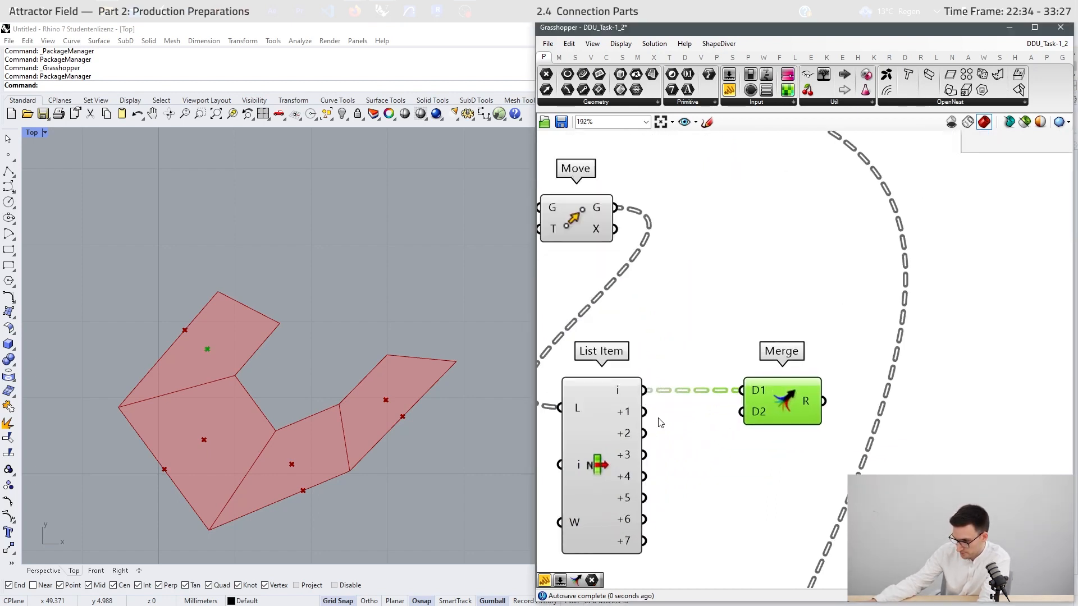
pyautogui.moveTo(644, 433); pyautogui.dragTo(742, 411)
pyautogui.moveTo(644, 477); pyautogui.dragTo(742, 413)
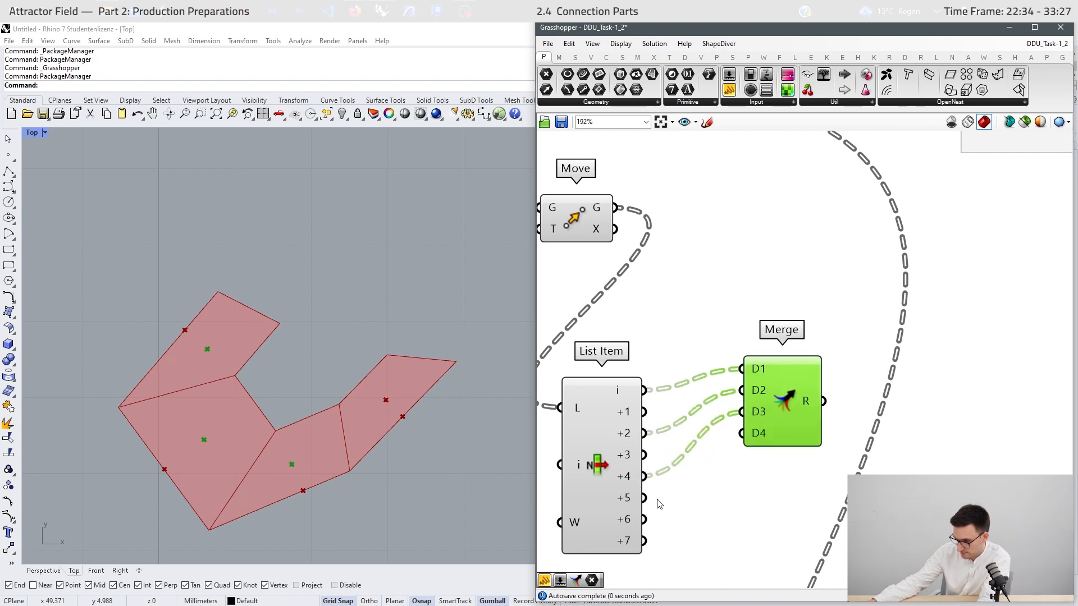
pyautogui.moveTo(644, 521); pyautogui.dragTo(741, 433)
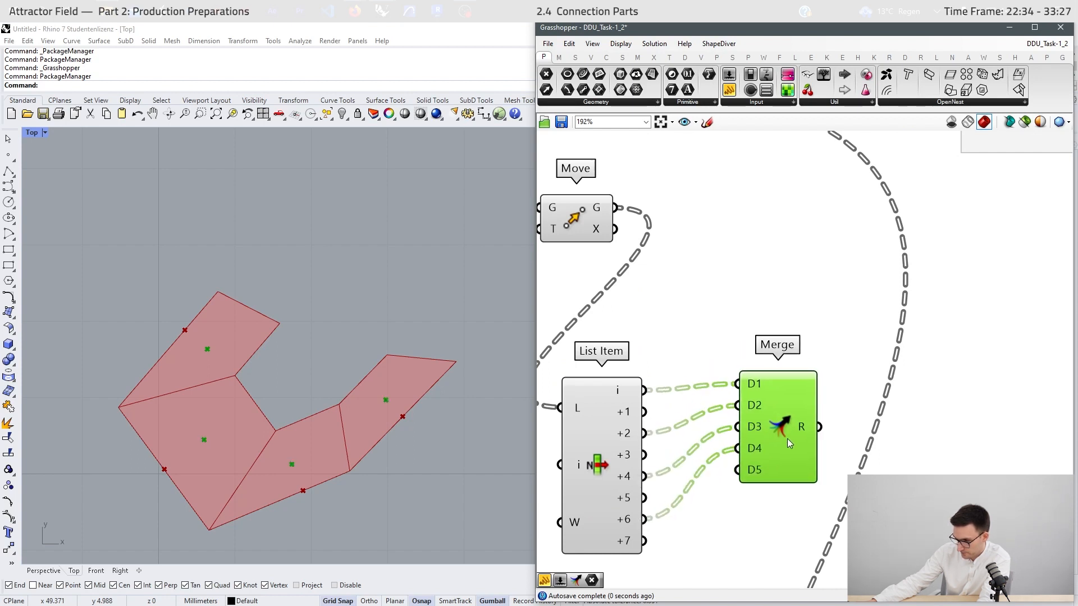
pyautogui.scroll(5, 777, 455)
pyautogui.click(763, 466)
pyautogui.scroll(-6, 780, 395)
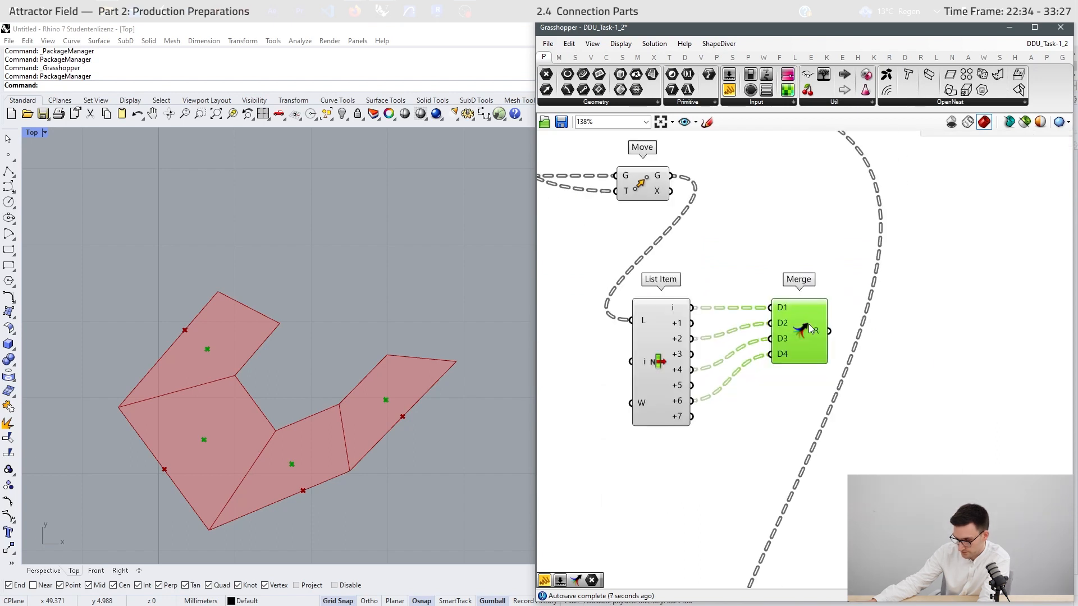
pyautogui.hotkey('ctrl', 'c')
pyautogui.hotkey('ctrl', 'v')
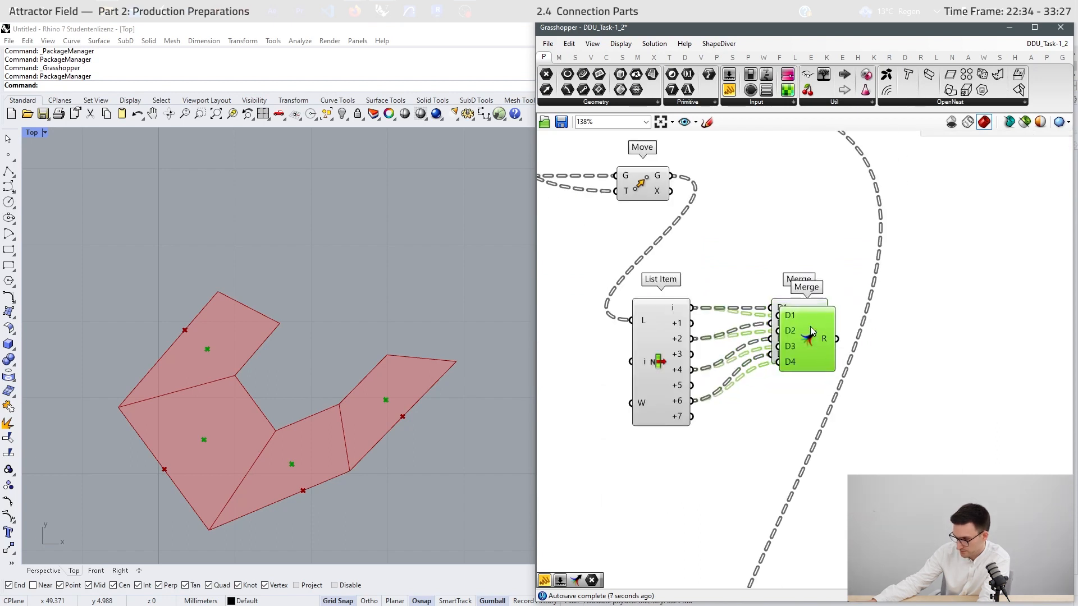
pyautogui.moveTo(812, 335); pyautogui.dragTo(801, 409)
pyautogui.press('Delete')
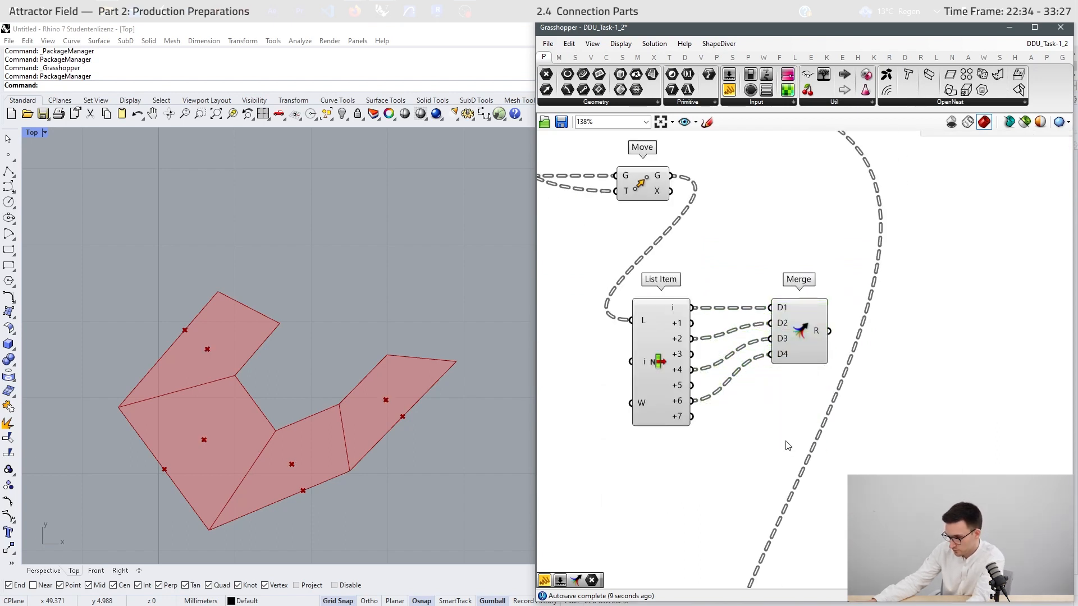
# - Add a second Merge fed by the List Item's +1, +3, +5 and +7 outputs in D1 to D4, without a spare D5 input
pyautogui.doubleClick(784, 444)
pyautogui.write('merge')
pyautogui.press('Return')
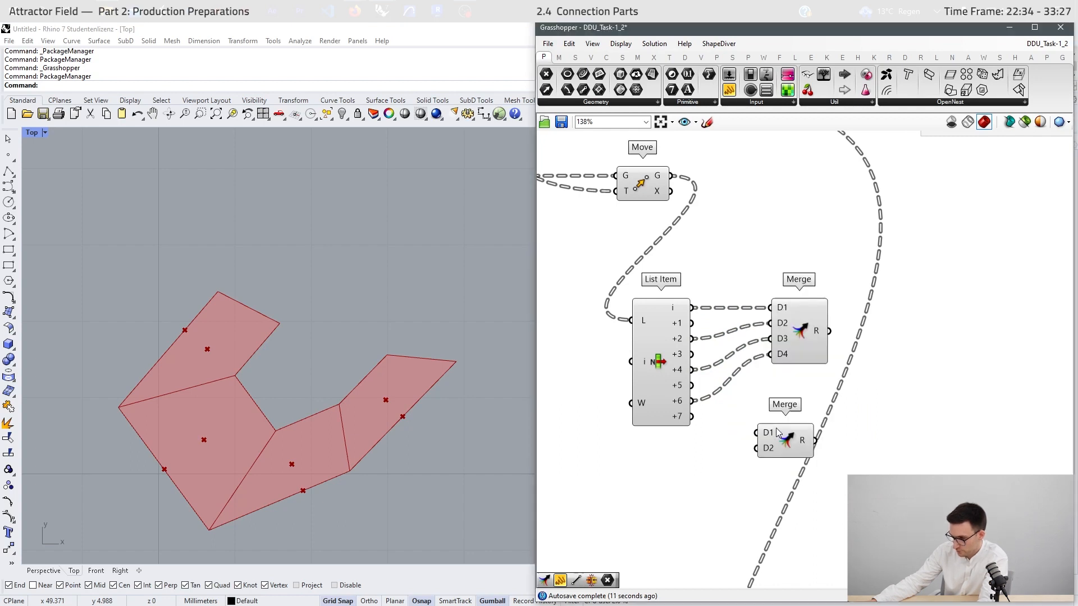
pyautogui.moveTo(691, 323); pyautogui.dragTo(757, 432)
pyautogui.moveTo(691, 354); pyautogui.dragTo(790, 424)
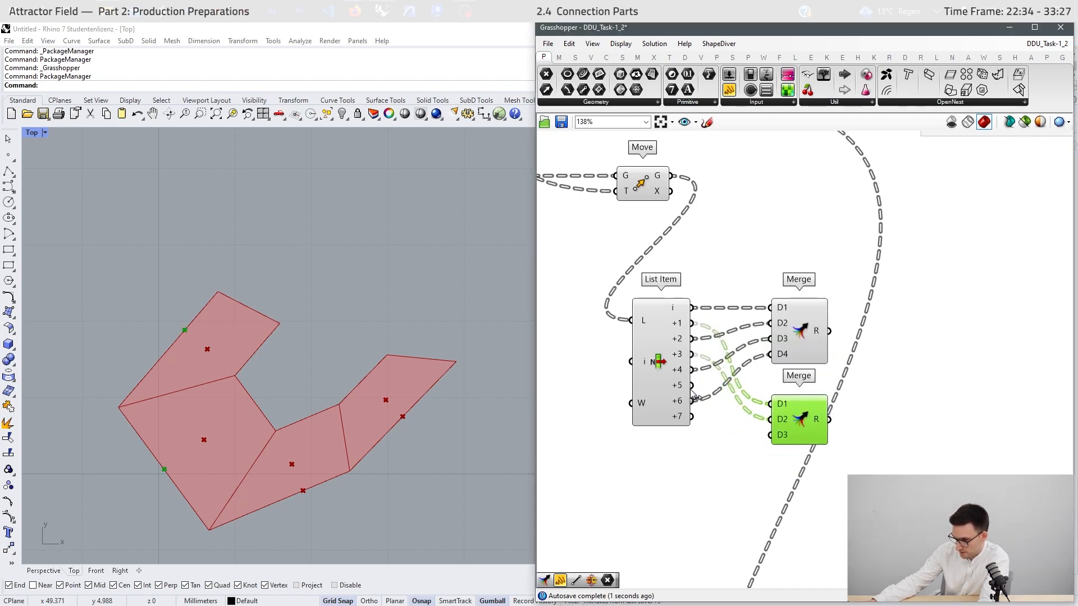
pyautogui.moveTo(692, 385); pyautogui.dragTo(770, 436)
pyautogui.moveTo(692, 416); pyautogui.dragTo(785, 454)
pyautogui.scroll(5, 790, 456)
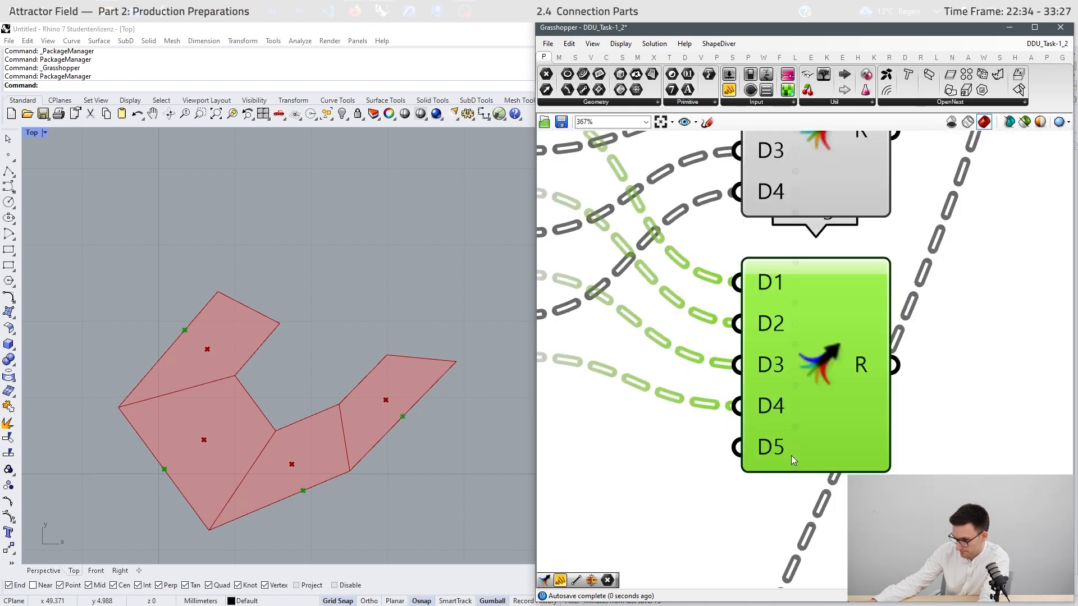
pyautogui.scroll(-6, 625, 476)
# - Add a List Item component and feed its L input from the upper Merge's R output
pyautogui.doubleClick(895, 346)
pyautogui.write('lis')
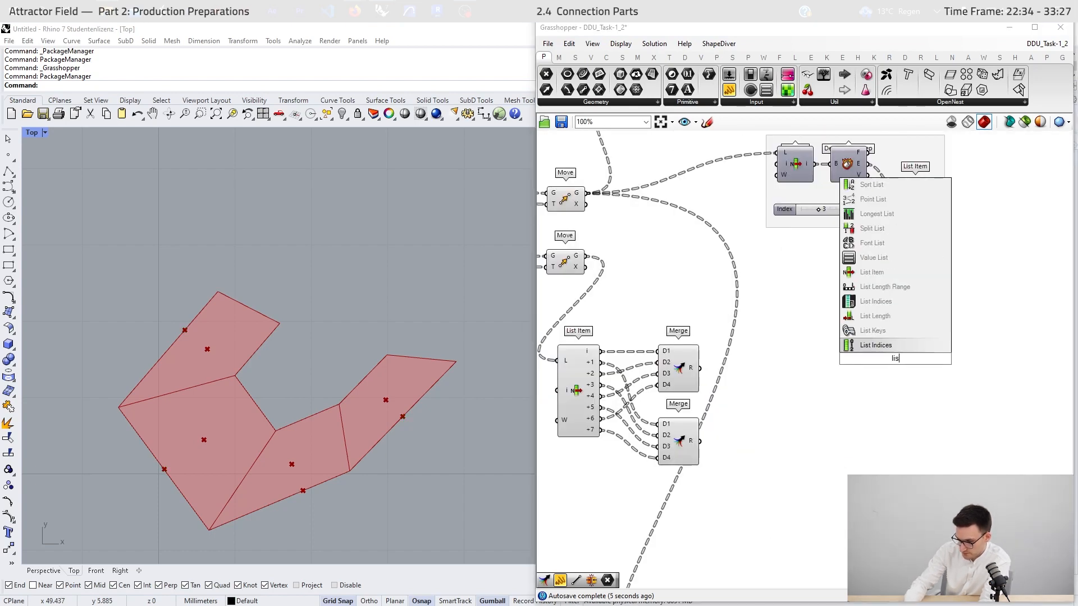
pyautogui.write('t item')
pyautogui.press('Return')
pyautogui.click(680, 362)
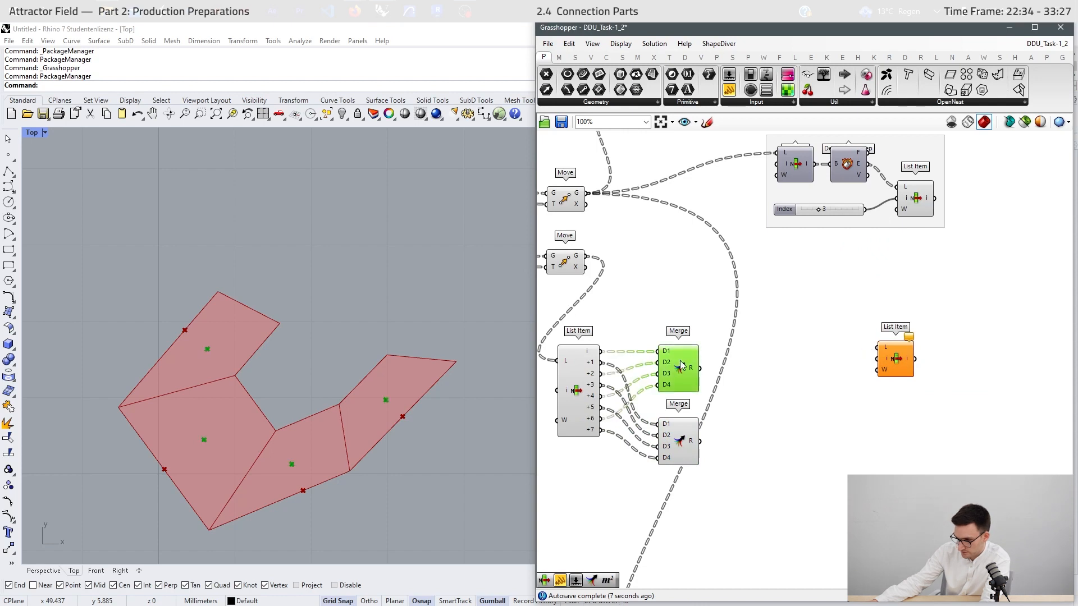
pyautogui.moveTo(701, 368); pyautogui.dragTo(844, 330)
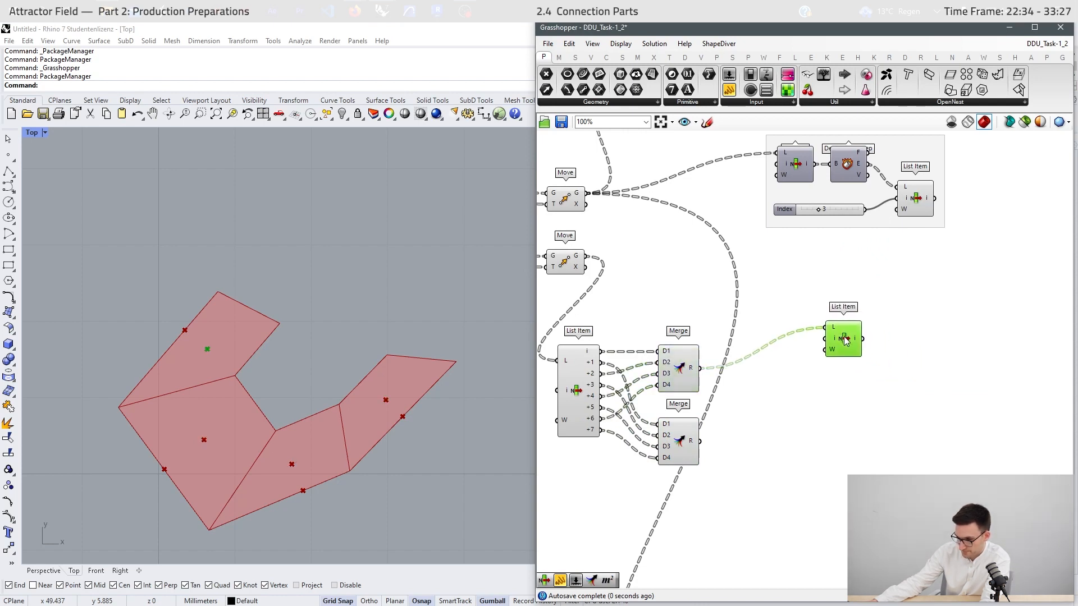
# - Move the List Item fed by the upper Merge directly below the end-edge group and highlight the end edge in the viewport
pyautogui.scroll(-5, 331, 374)
pyautogui.scroll(-4, 331, 374)
pyautogui.scroll(7, 316, 425)
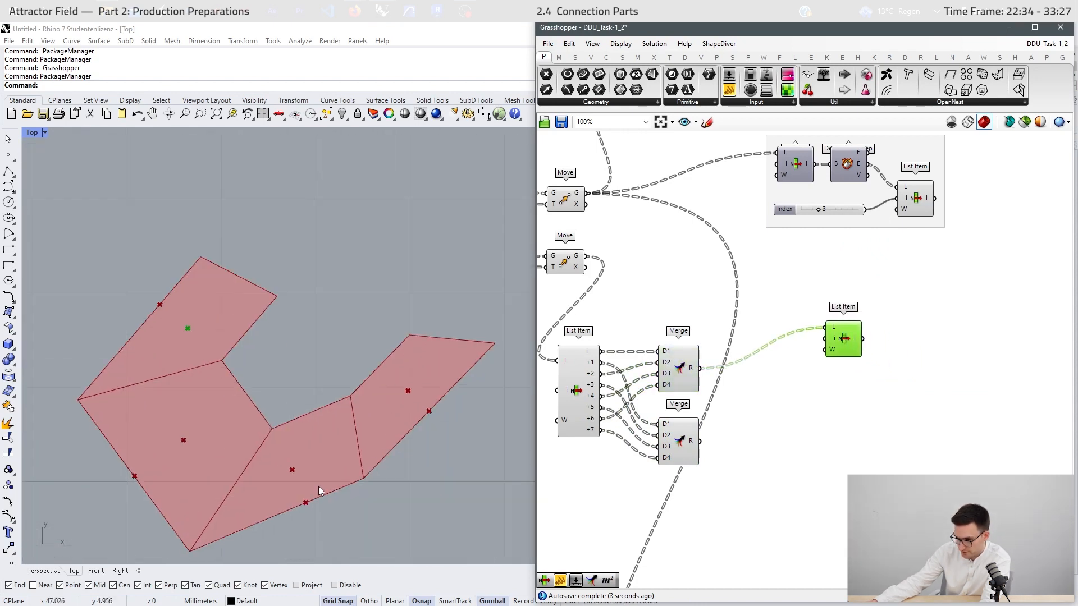
pyautogui.scroll(2, 964, 202)
pyautogui.moveTo(937, 250); pyautogui.dragTo(894, 330, button='right')
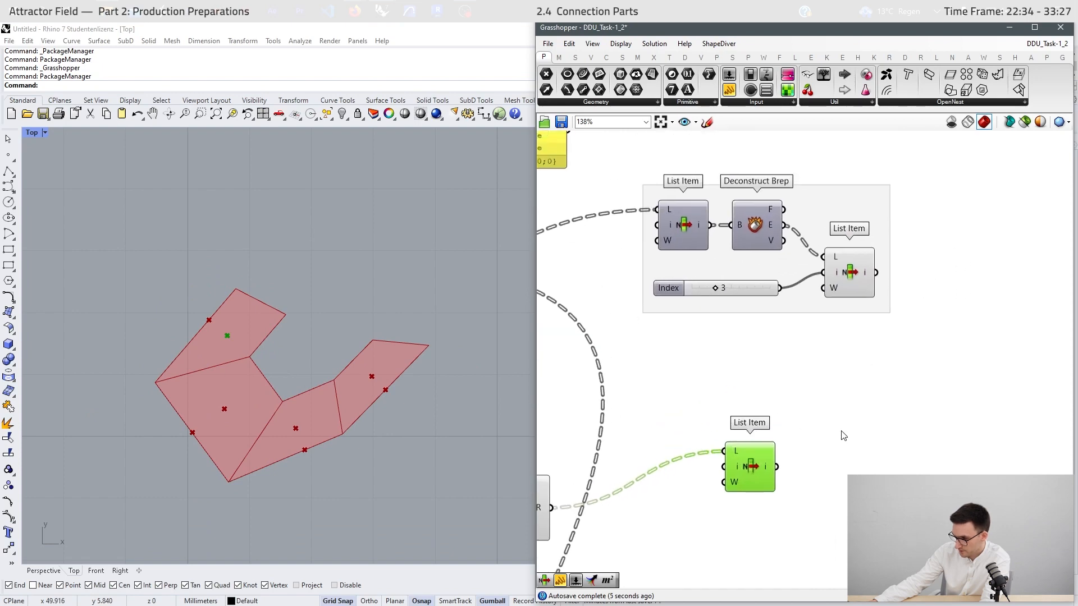
pyautogui.scroll(-3, 841, 432)
pyautogui.moveTo(780, 459); pyautogui.dragTo(841, 405)
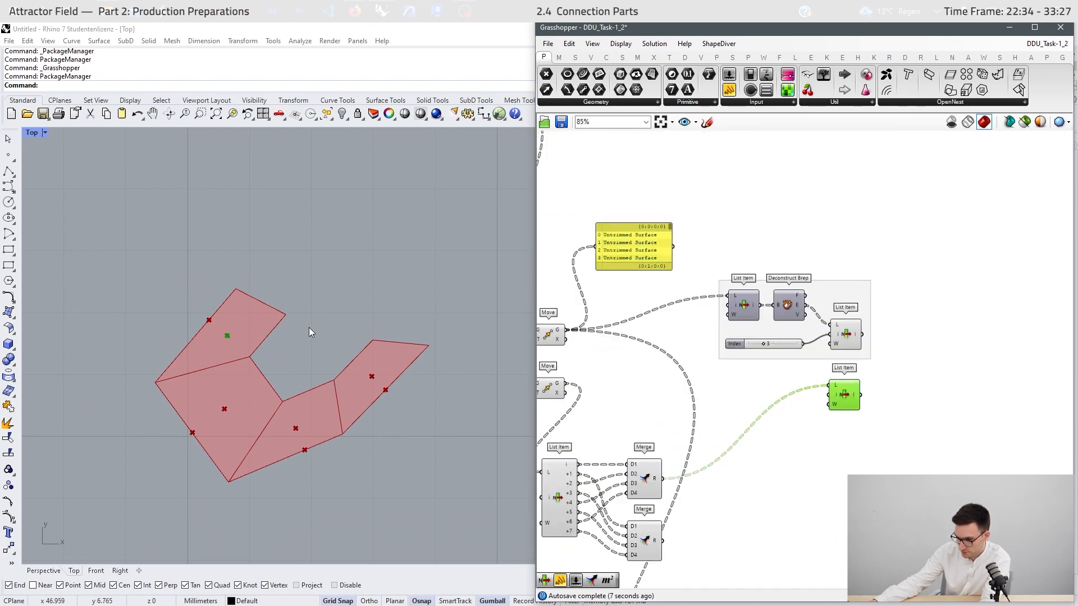
pyautogui.scroll(3, 233, 331)
pyautogui.click(846, 335)
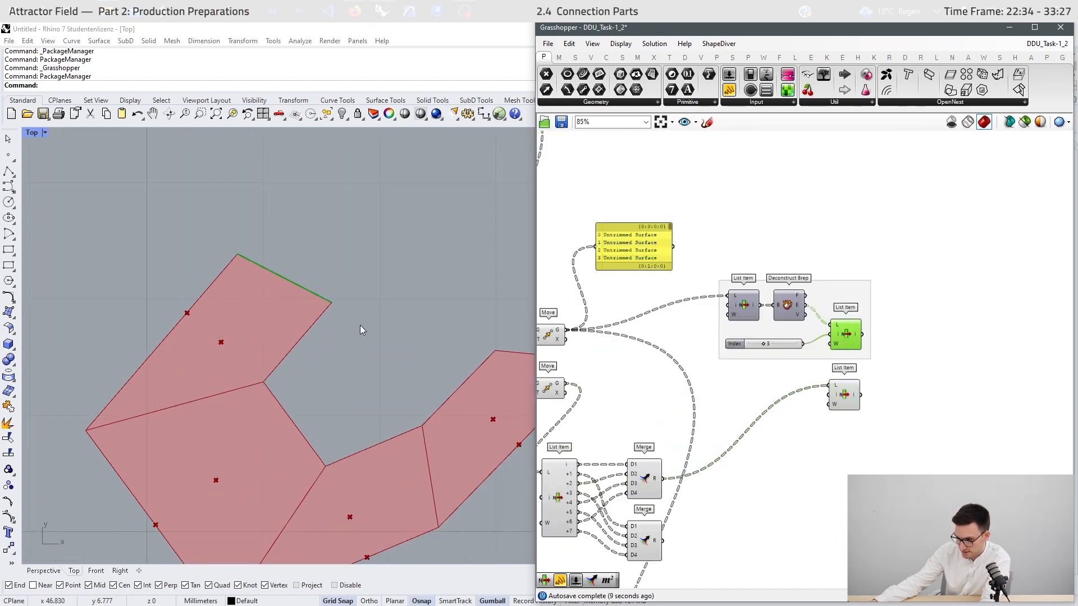
pyautogui.doubleClick(946, 372)
pyautogui.write('curve clo')
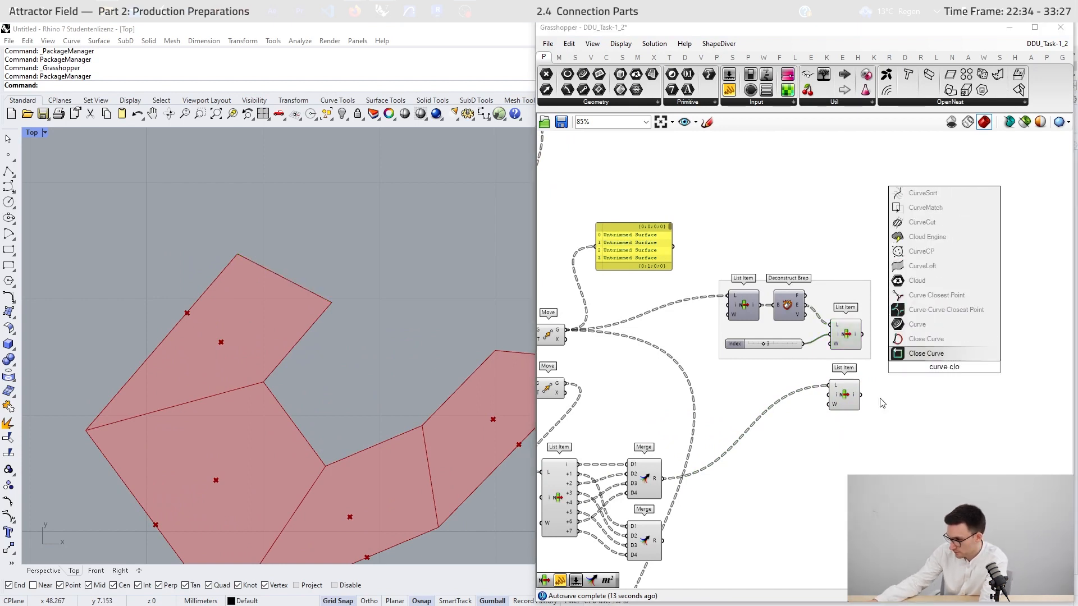
pyautogui.click(936, 294)
pyautogui.click(942, 365)
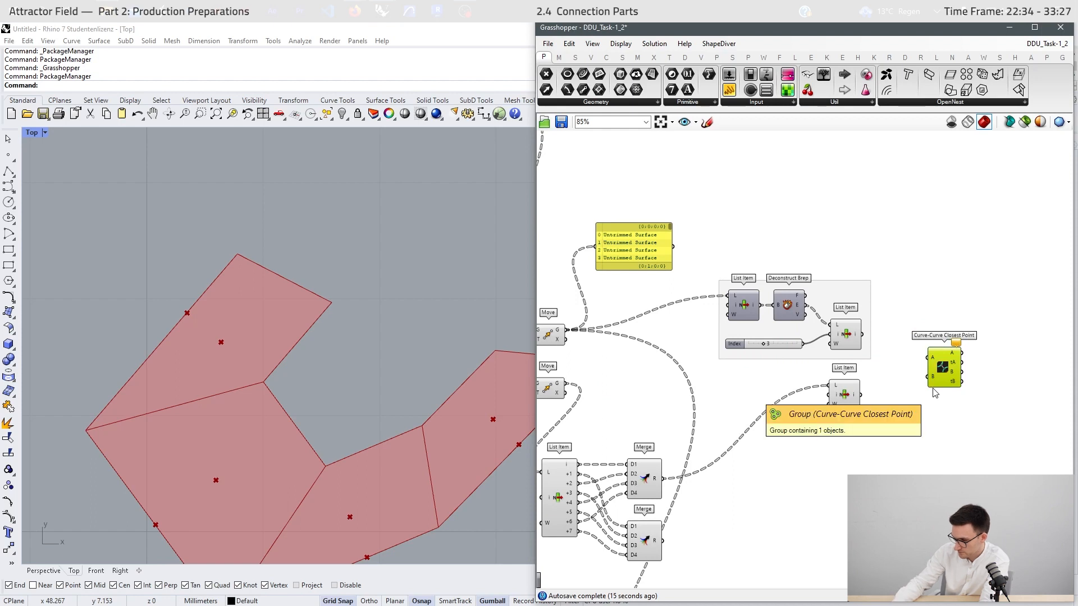
pyautogui.press('Delete')
# - Add a Curve Closest Point component, feeding P from the centre-point List Item and C from the end-edge List Item
pyautogui.doubleClick(963, 384)
pyautogui.write('curve close')
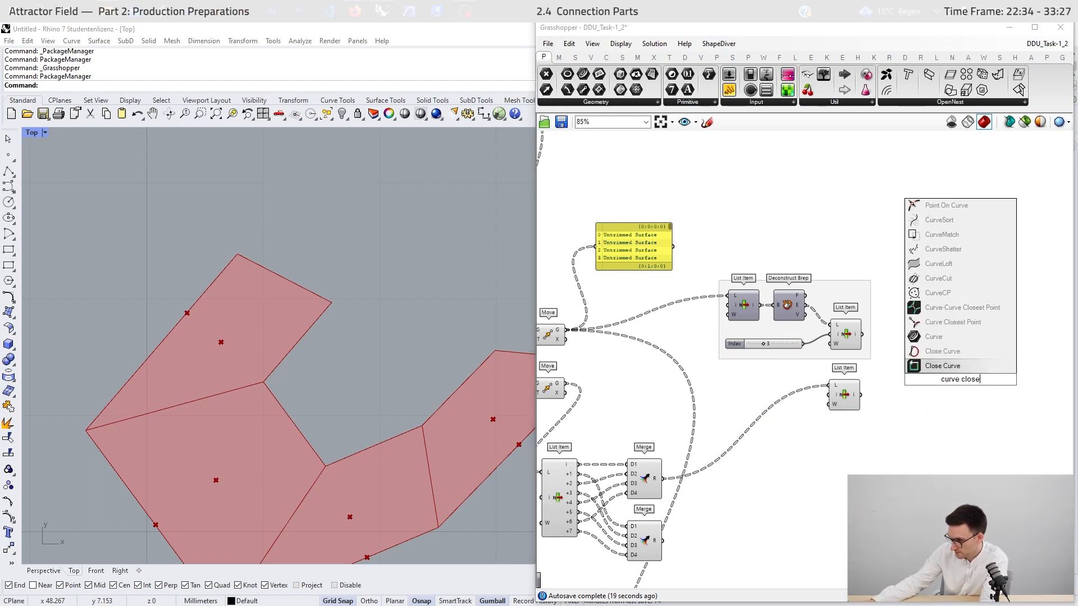
pyautogui.click(949, 323)
pyautogui.scroll(2, 959, 362)
pyautogui.click(802, 330)
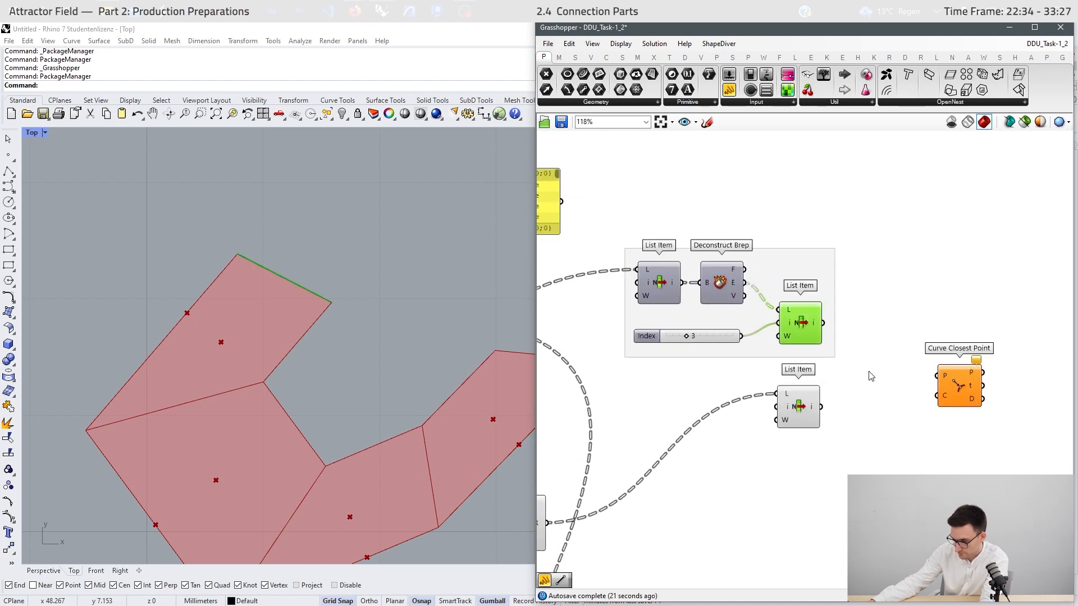
pyautogui.moveTo(821, 406); pyautogui.dragTo(936, 376)
pyautogui.moveTo(962, 386); pyautogui.dragTo(921, 329)
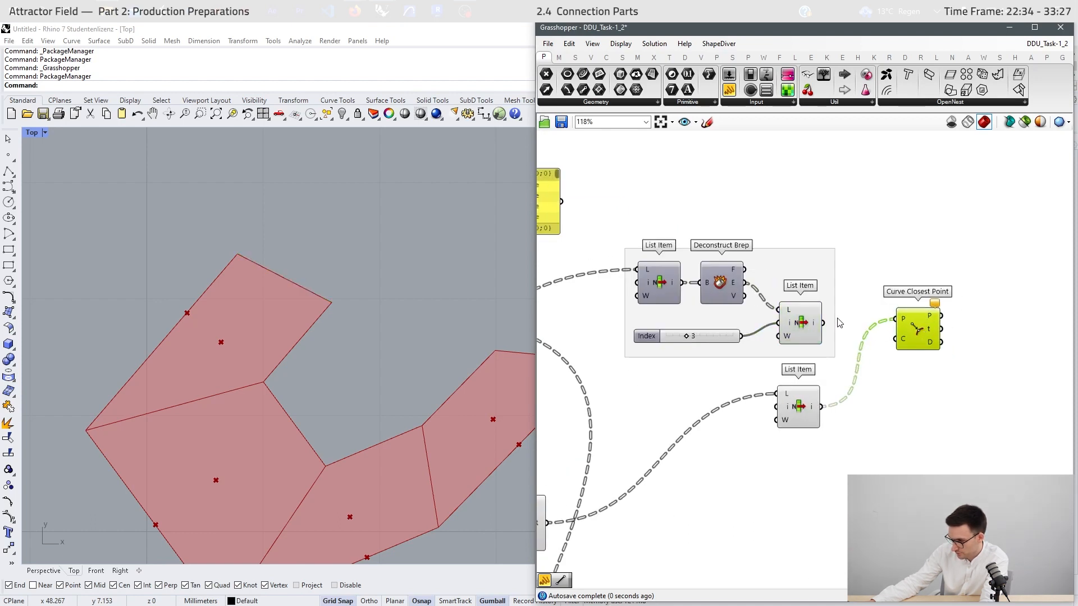
pyautogui.moveTo(823, 323); pyautogui.dragTo(925, 361)
pyautogui.moveTo(991, 365); pyautogui.dragTo(901, 347, button='right')
pyautogui.moveTo(834, 350); pyautogui.dragTo(808, 345)
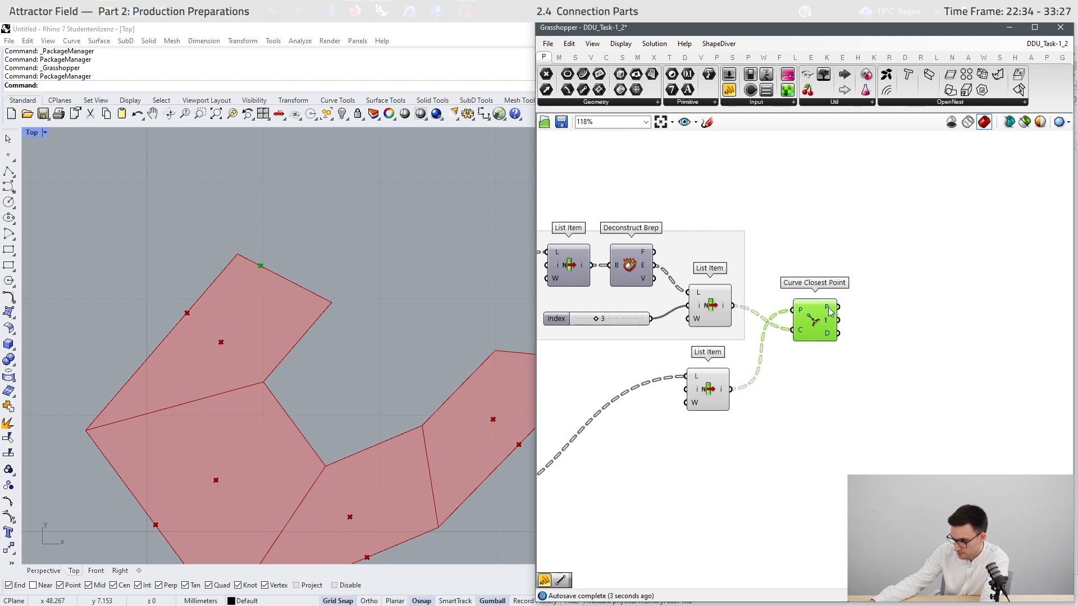
# - Preview the direction with a Line component taking Curve Closest Point's P output in A and the centre point in B
pyautogui.click(721, 388)
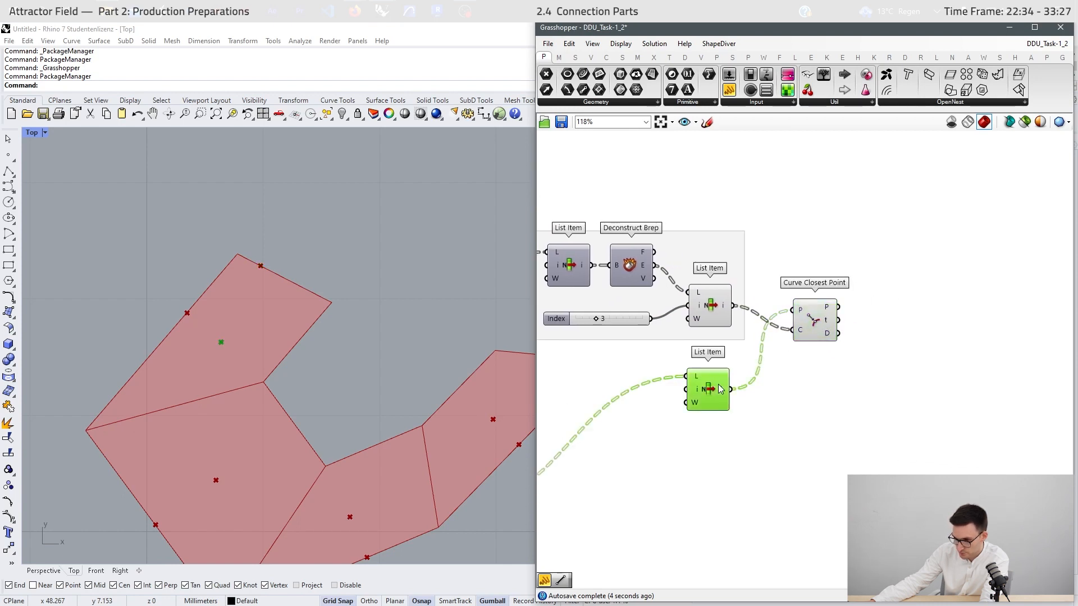
pyautogui.doubleClick(938, 369)
pyautogui.write('line')
pyautogui.press('Return')
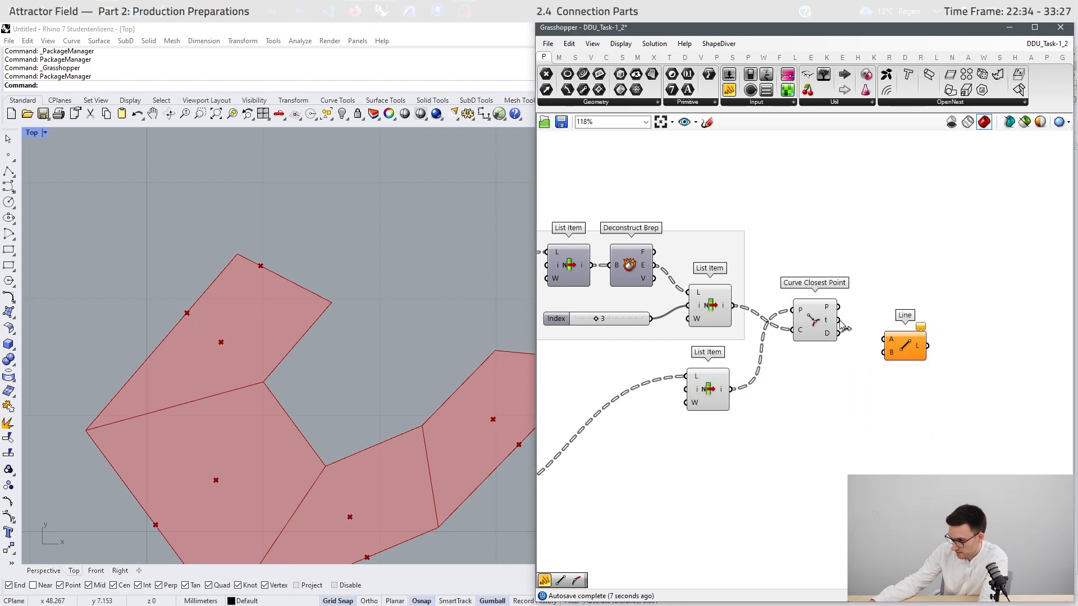
pyautogui.moveTo(863, 325); pyautogui.dragTo(883, 339)
pyautogui.moveTo(730, 391); pyautogui.dragTo(883, 352)
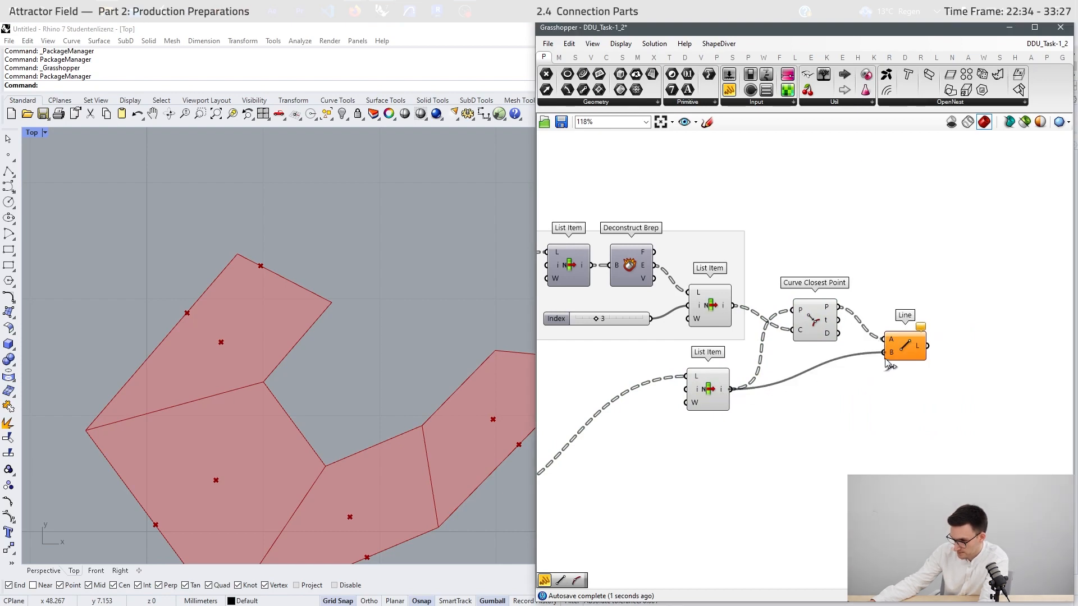
pyautogui.scroll(-6, 357, 284)
pyautogui.scroll(14, 309, 460)
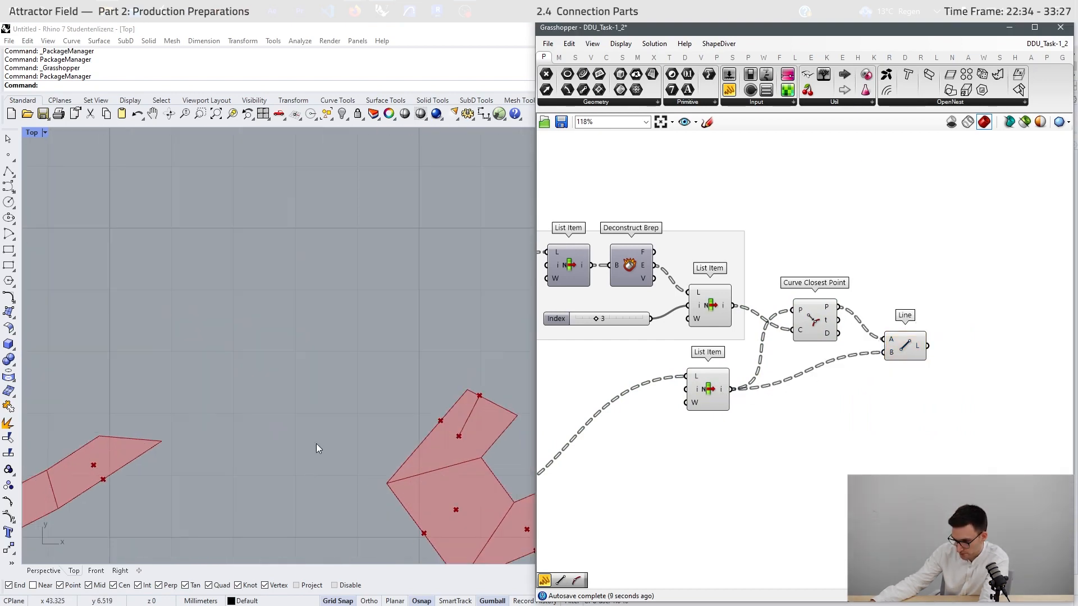
pyautogui.scroll(-8, 317, 432)
# - Add a Vector 2Pt component with the centre-point List Item in A and Curve Closest Point's P output in B
pyautogui.doubleClick(909, 375)
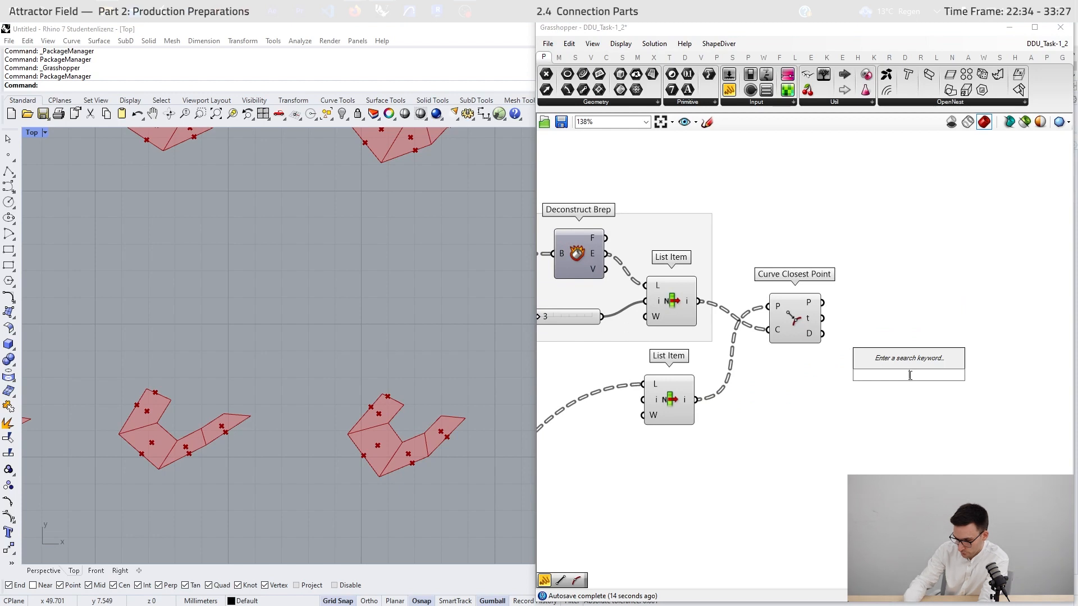
pyautogui.write('vector')
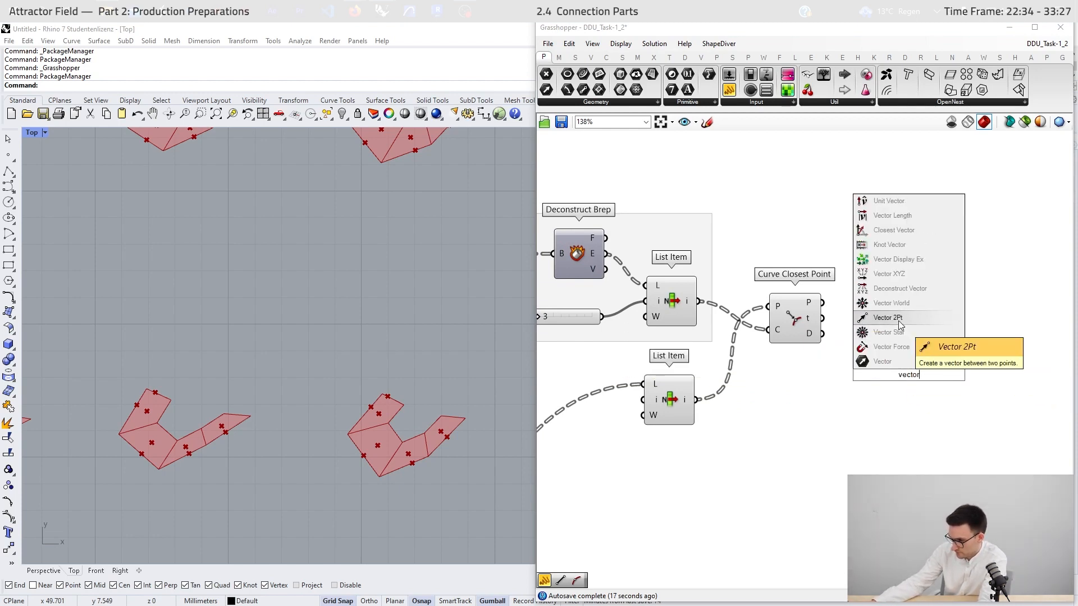
pyautogui.click(899, 322)
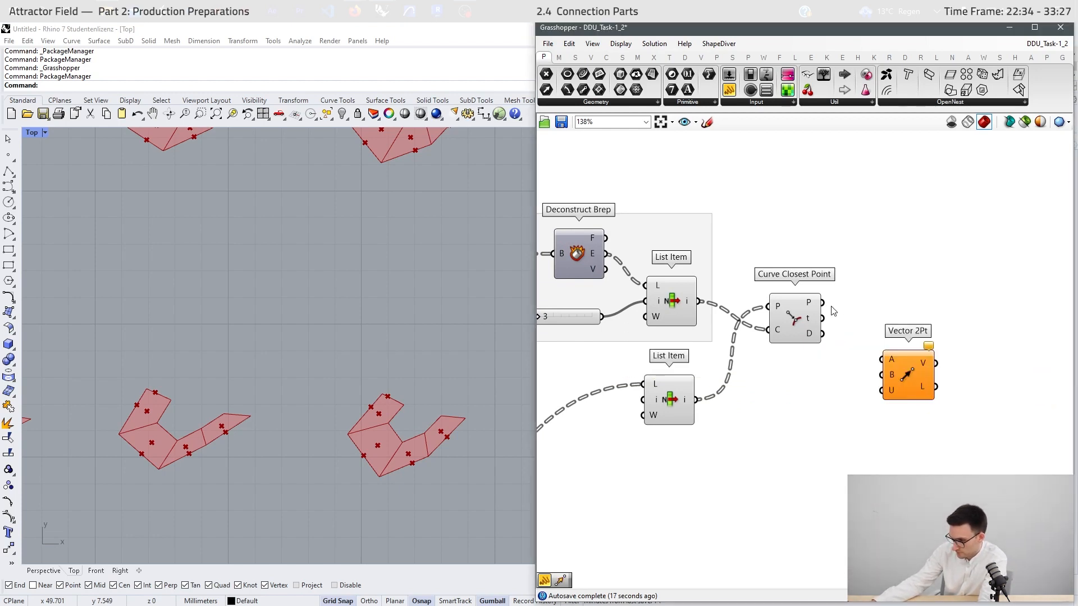
pyautogui.click(665, 403)
pyautogui.scroll(5, 382, 416)
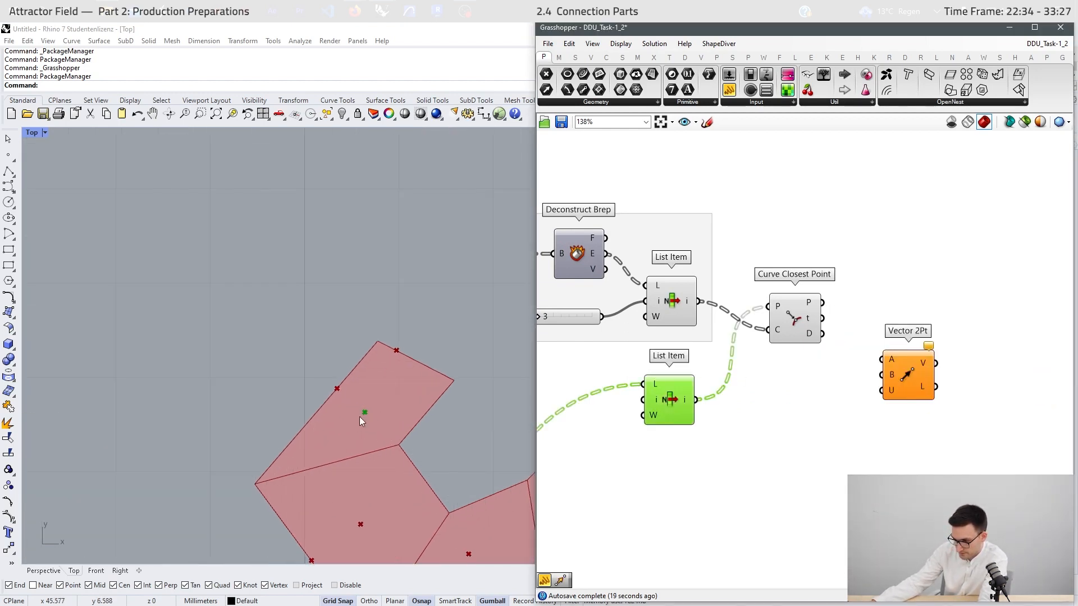
pyautogui.moveTo(695, 399); pyautogui.dragTo(881, 359)
pyautogui.moveTo(822, 303); pyautogui.dragTo(886, 413)
pyautogui.click(909, 377)
# - Add a Unit Vector component beside Vector 2Pt and feed it from the V output
pyautogui.moveTo(974, 410); pyautogui.dragTo(888, 407, button='right')
pyautogui.scroll(3, 887, 406)
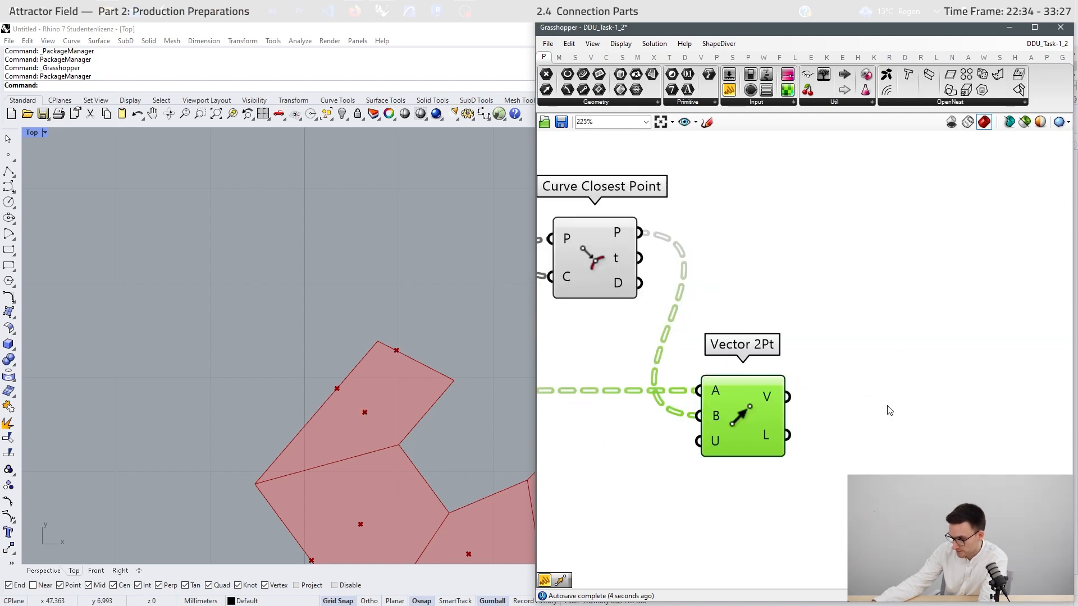
pyautogui.scroll(-3, 935, 365)
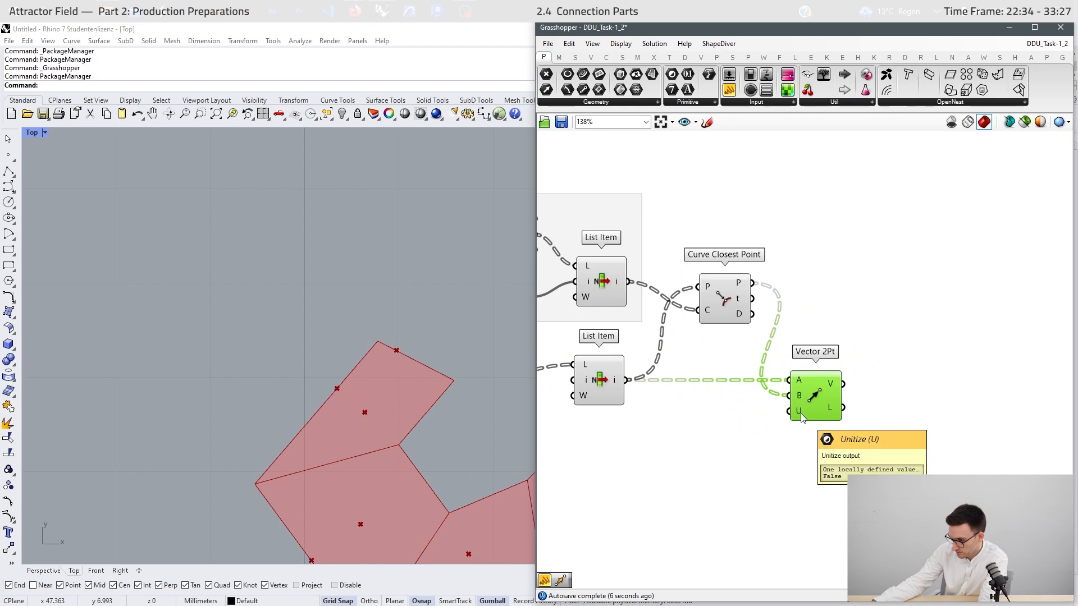
pyautogui.doubleClick(770, 438)
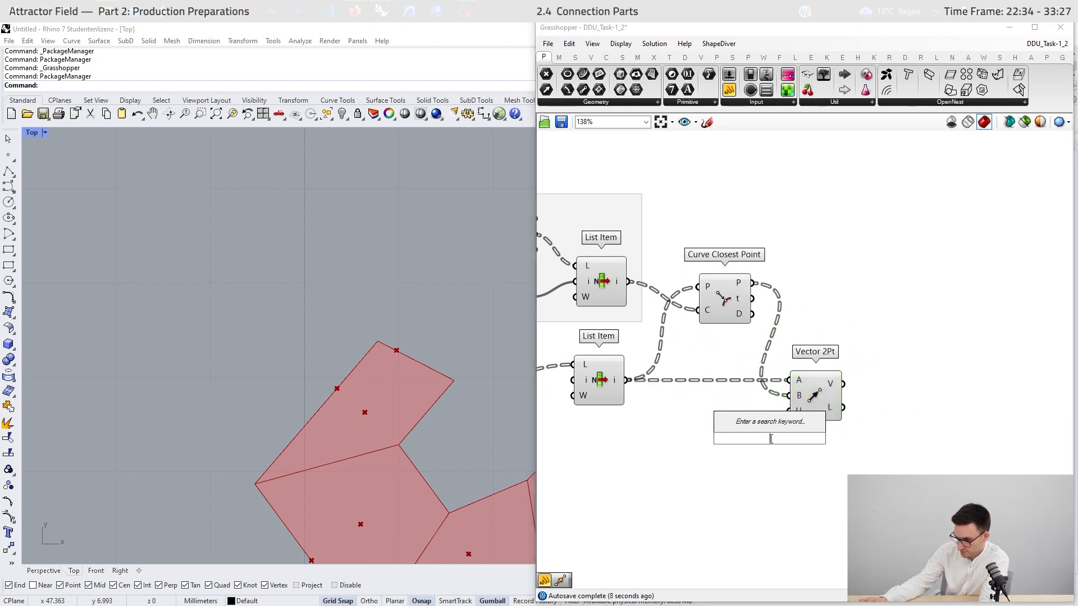
pyautogui.write('uni')
pyautogui.press('Return')
pyautogui.moveTo(758, 441); pyautogui.dragTo(913, 398)
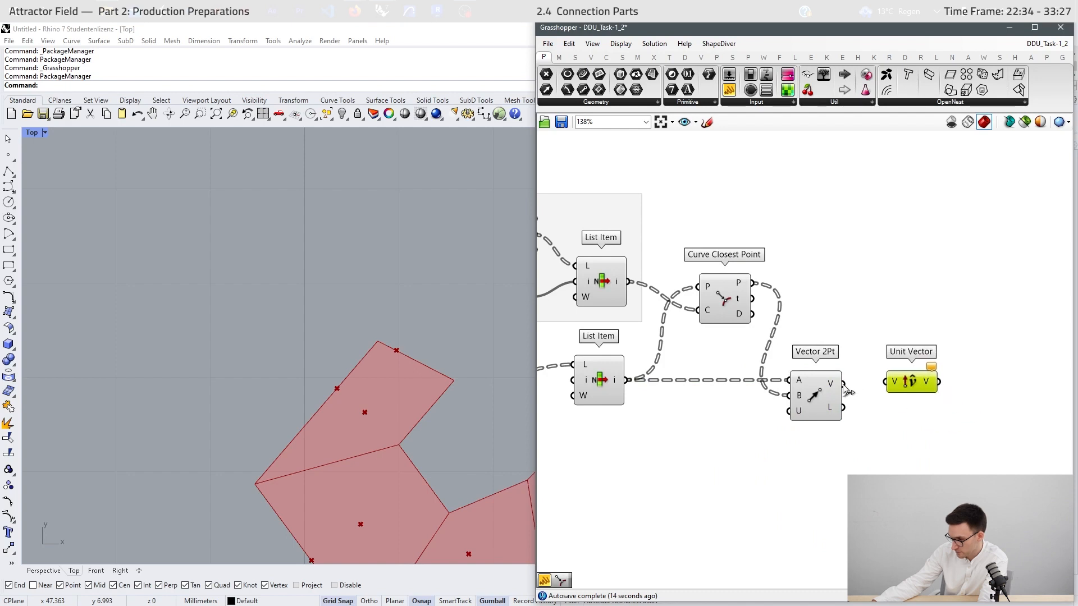
pyautogui.moveTo(843, 384); pyautogui.dragTo(912, 389)
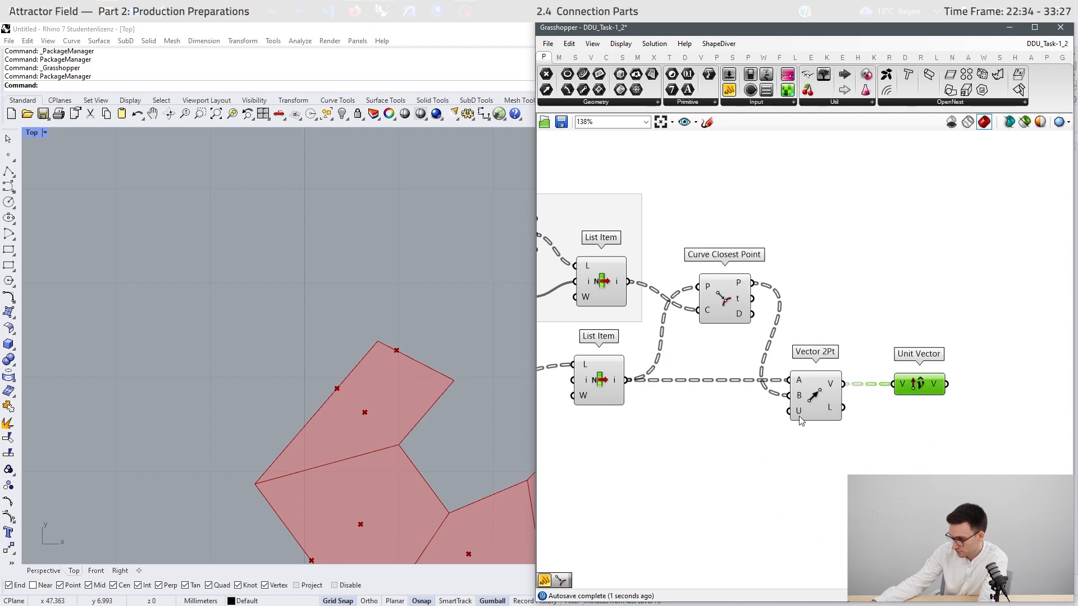
# - Try unitizing Vector 2Pt directly by feeding its U input from a panel containing True
pyautogui.doubleClick(725, 464)
pyautogui.write('true')
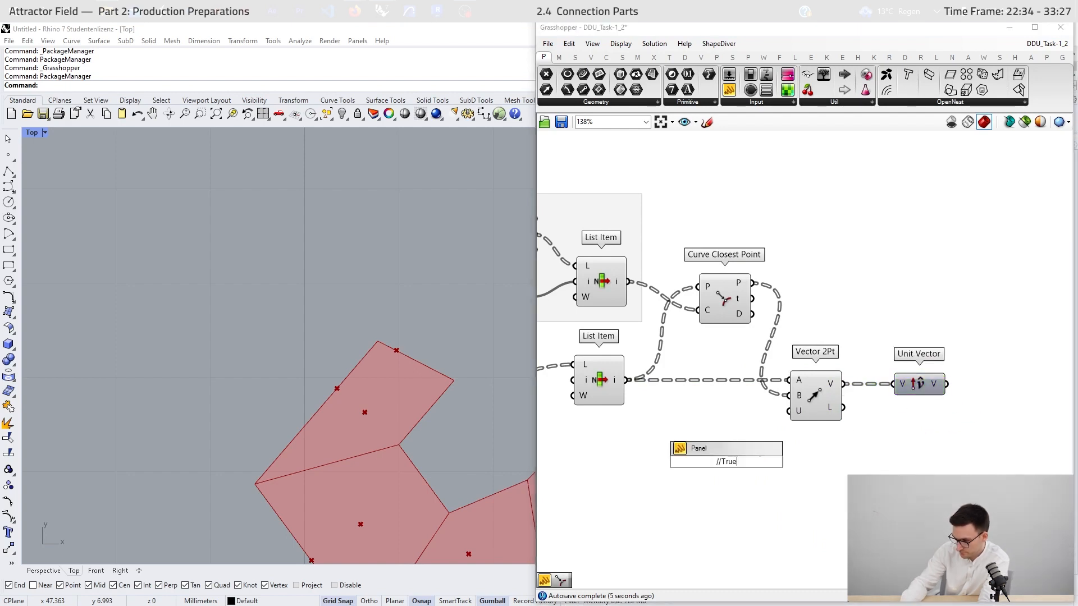
pyautogui.press('Return')
pyautogui.moveTo(748, 462); pyautogui.dragTo(795, 411)
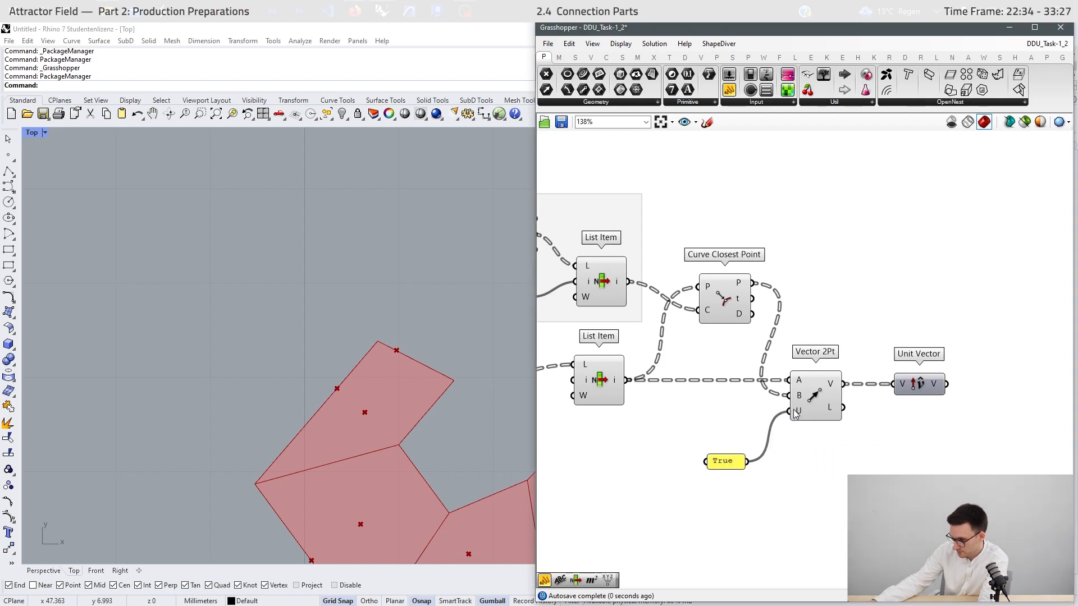
pyautogui.moveTo(779, 460); pyautogui.dragTo(702, 507)
pyautogui.press('Delete')
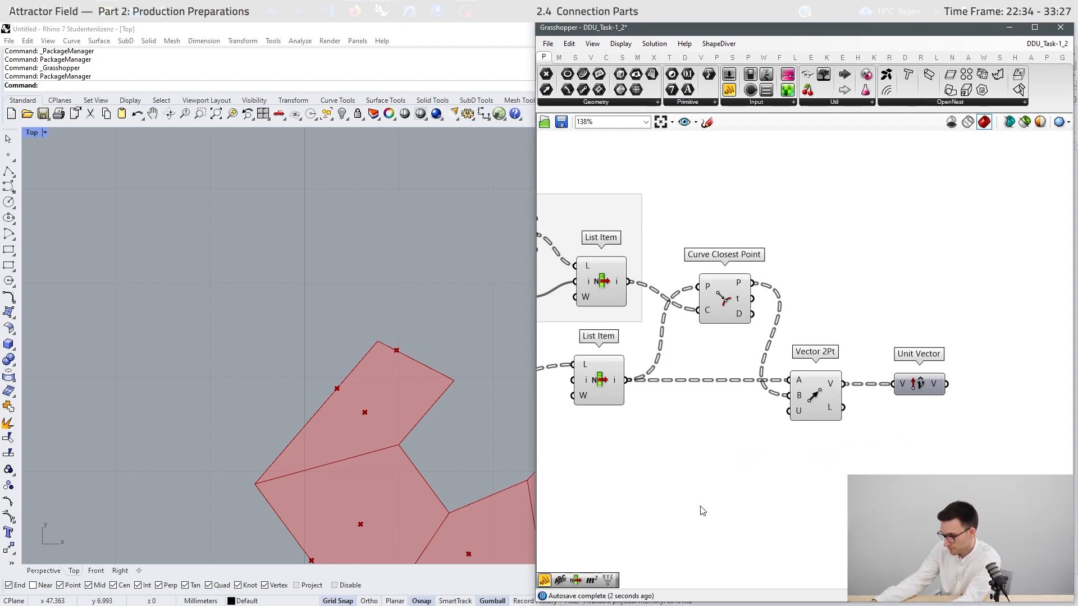
# - Move Unit Vector closer to Vector 2Pt and turn off the preview of all components from the end-edge group to Unit Vector
pyautogui.moveTo(923, 388); pyautogui.dragTo(905, 388)
pyautogui.moveTo(950, 394); pyautogui.dragTo(865, 390, button='right')
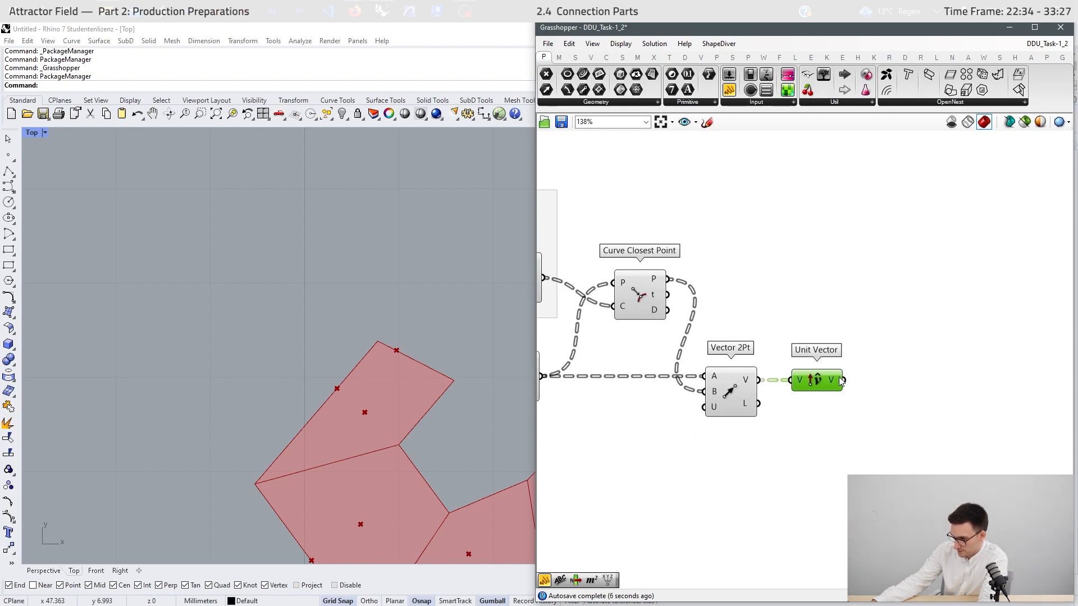
pyautogui.scroll(-5, 841, 383)
pyautogui.moveTo(842, 322); pyautogui.dragTo(625, 472)
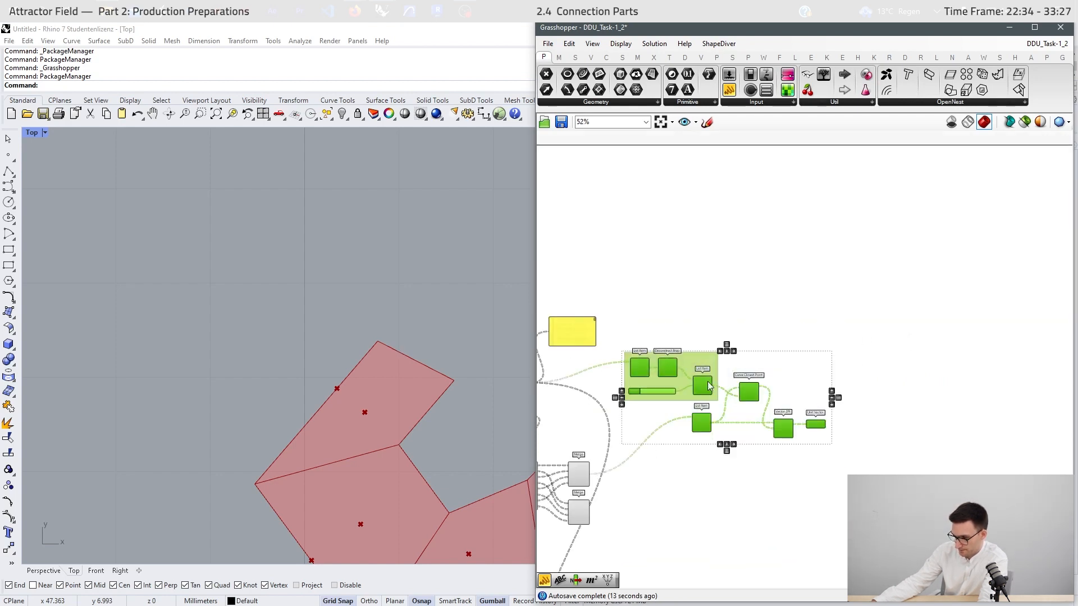
pyautogui.scroll(4, 940, 323)
# - Add a Move component with the end-edge List Item in G and Unit Vector's output in T
pyautogui.doubleClick(908, 370)
pyautogui.write('move')
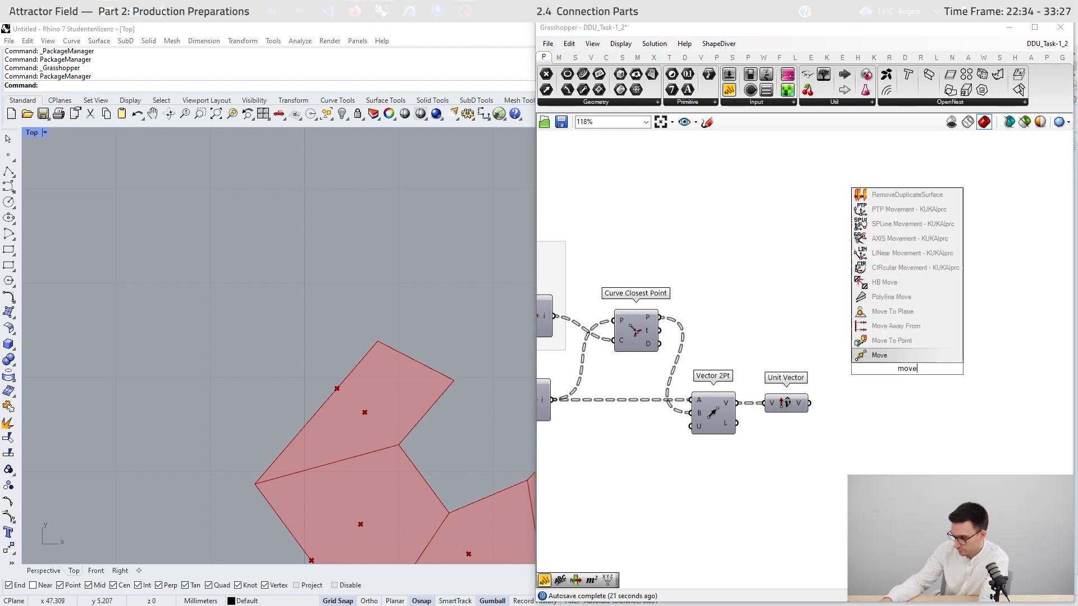
pyautogui.press('Return')
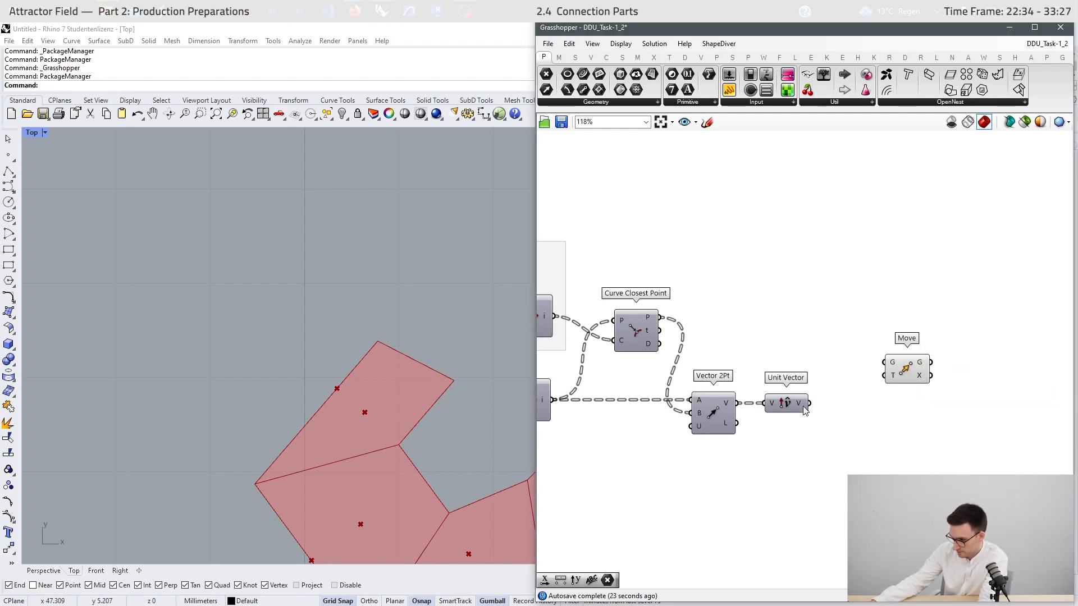
pyautogui.moveTo(897, 369); pyautogui.dragTo(959, 331)
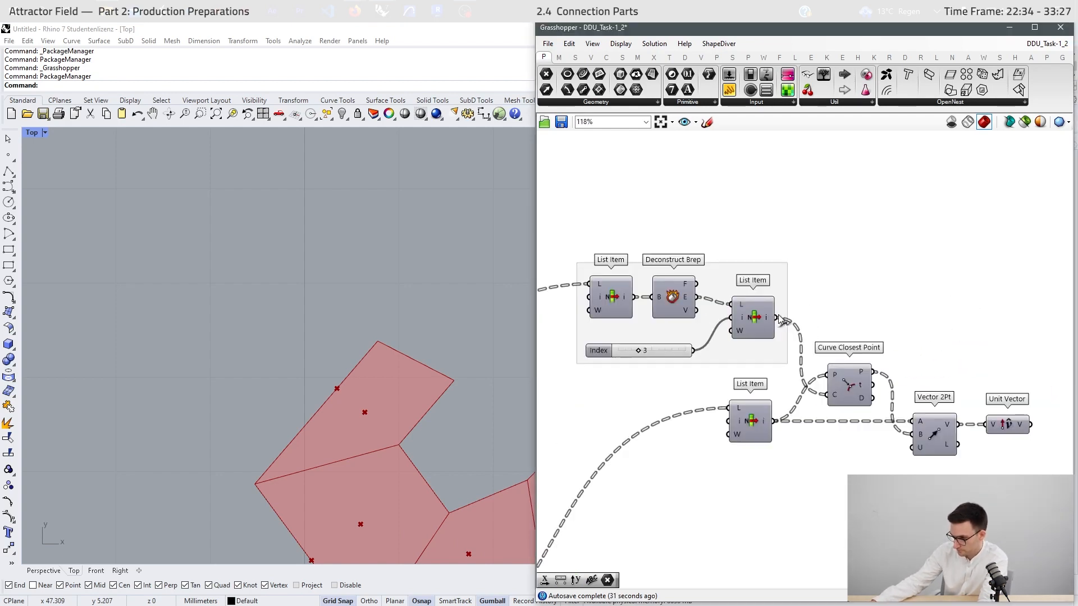
pyautogui.scroll(-4, 770, 264)
pyautogui.moveTo(776, 317); pyautogui.dragTo(930, 307)
pyautogui.scroll(4, 966, 291)
pyautogui.moveTo(787, 385); pyautogui.dragTo(944, 290)
pyautogui.scroll(-8, 301, 361)
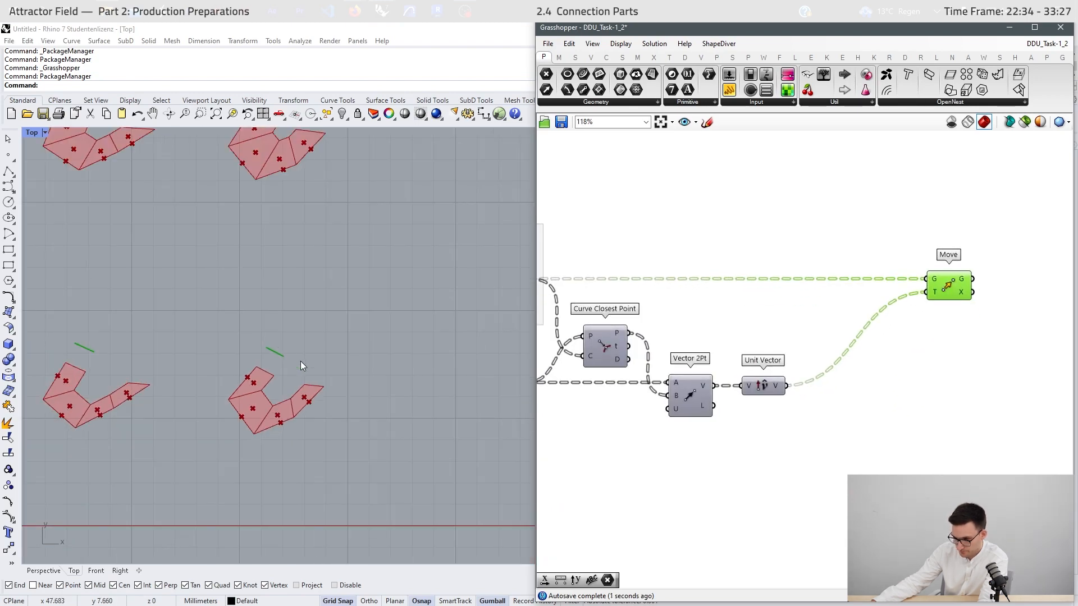
pyautogui.scroll(-6, 291, 190)
pyautogui.scroll(12, 339, 437)
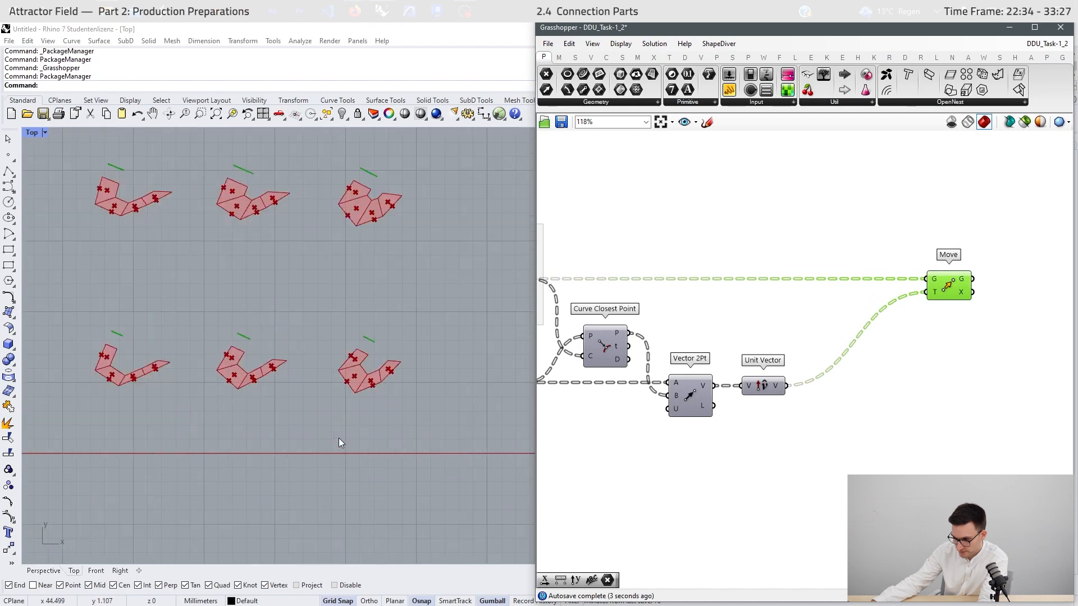
# - Insert a Multiplication component between Unit Vector's output and Move's T input
pyautogui.doubleClick(923, 398)
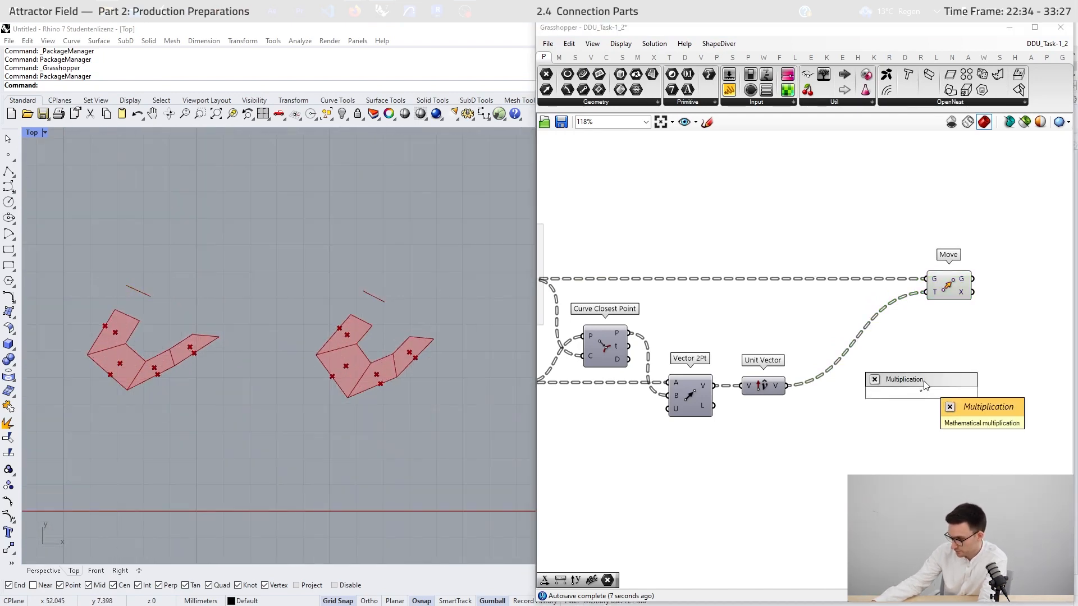
pyautogui.press('Return')
pyautogui.scroll(3, 926, 382)
pyautogui.moveTo(732, 389); pyautogui.dragTo(924, 260)
# - Add a number slider set to 0.20, connect it to Multiplication's B input and place it just below
pyautogui.click(728, 486)
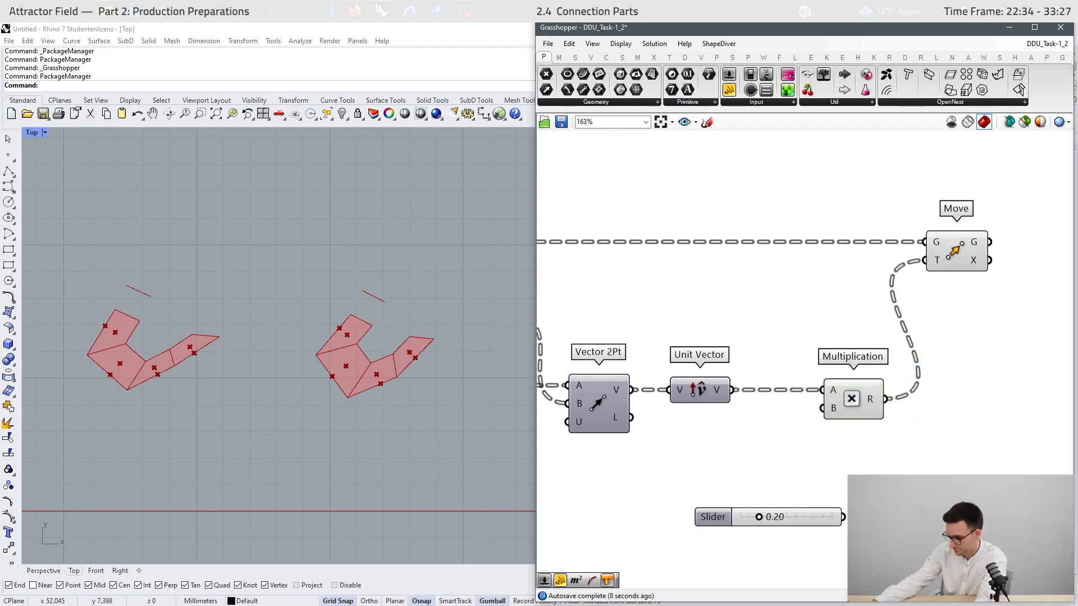
pyautogui.moveTo(844, 517); pyautogui.dragTo(832, 406)
pyautogui.moveTo(799, 509); pyautogui.dragTo(772, 460)
pyautogui.scroll(3, 449, 351)
pyautogui.click(769, 490)
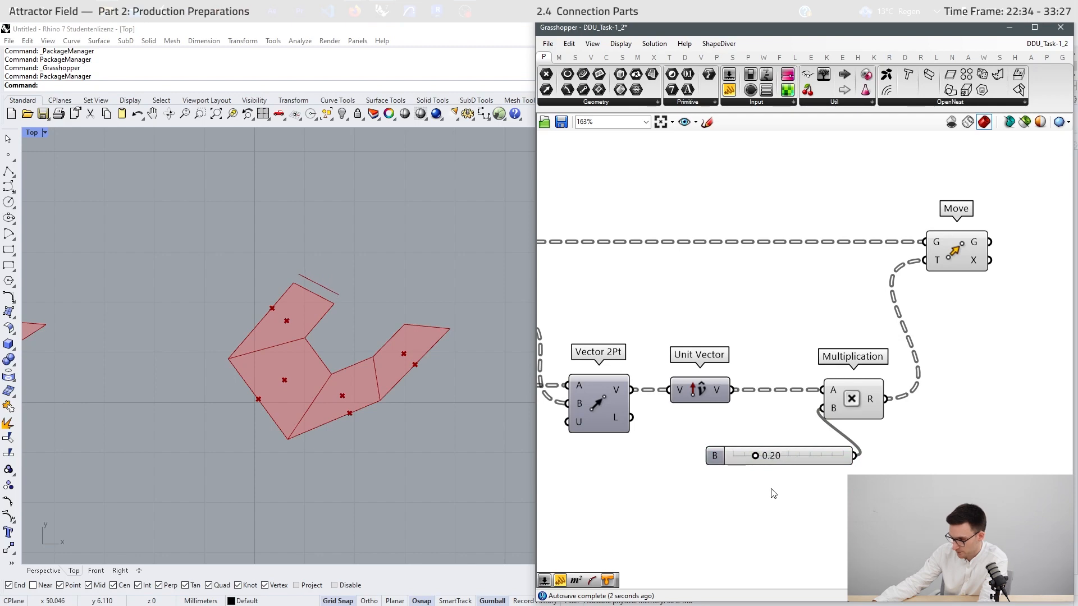
# - Add the "1st Edge" label to the group around the end-edge components
pyautogui.click(808, 458)
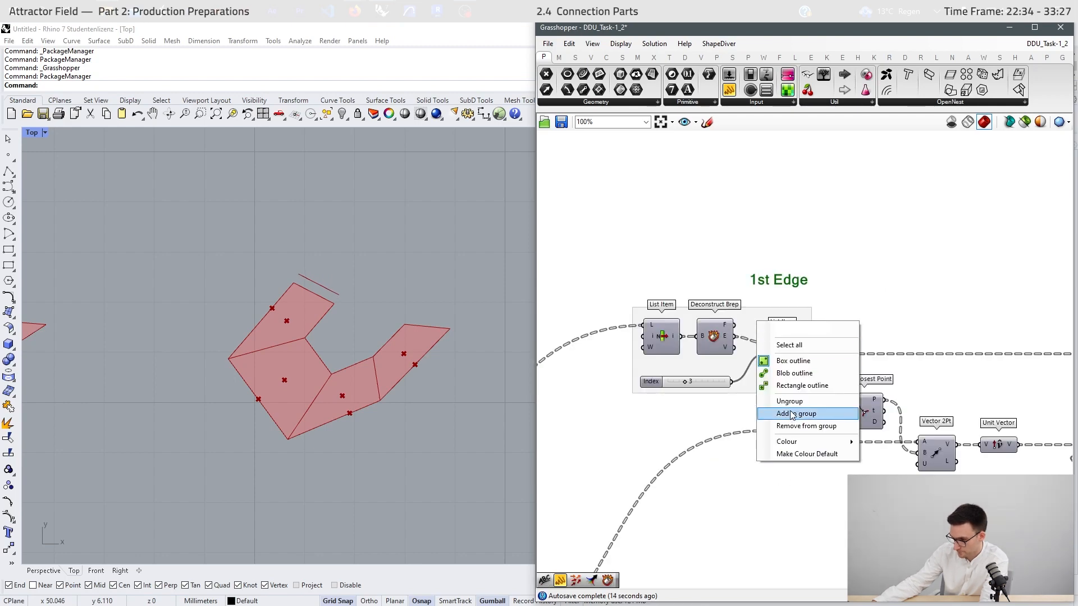
pyautogui.click(792, 413)
pyautogui.moveTo(792, 414); pyautogui.dragTo(605, 393, button='right')
pyautogui.scroll(3, 326, 292)
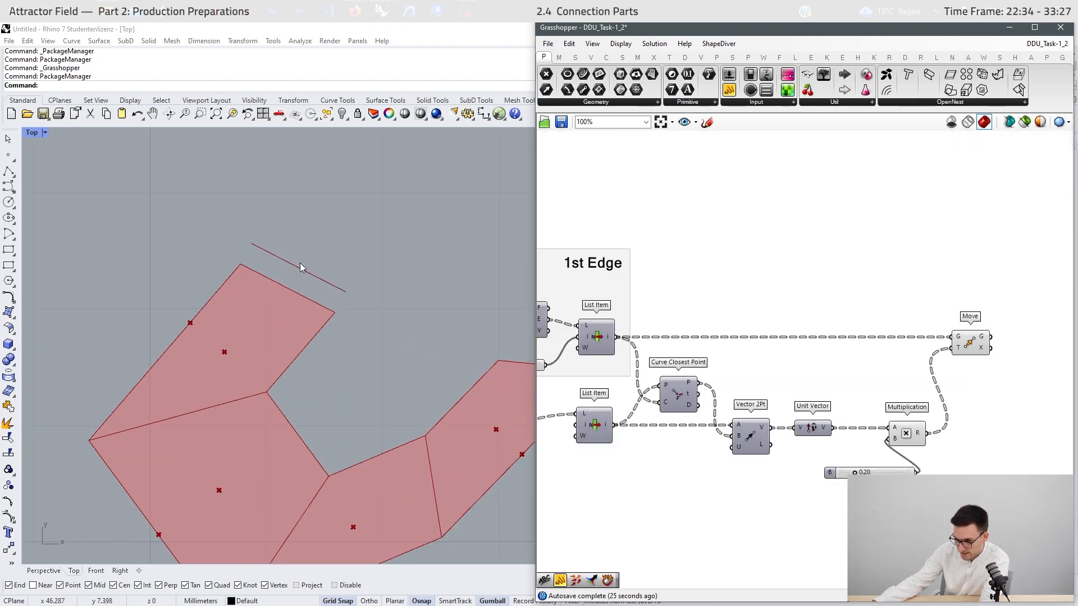
# - Add a Scale component beyond the Move component
pyautogui.moveTo(887, 286); pyautogui.dragTo(687, 332, button='right')
pyautogui.doubleClick(934, 392)
pyautogui.write('scal')
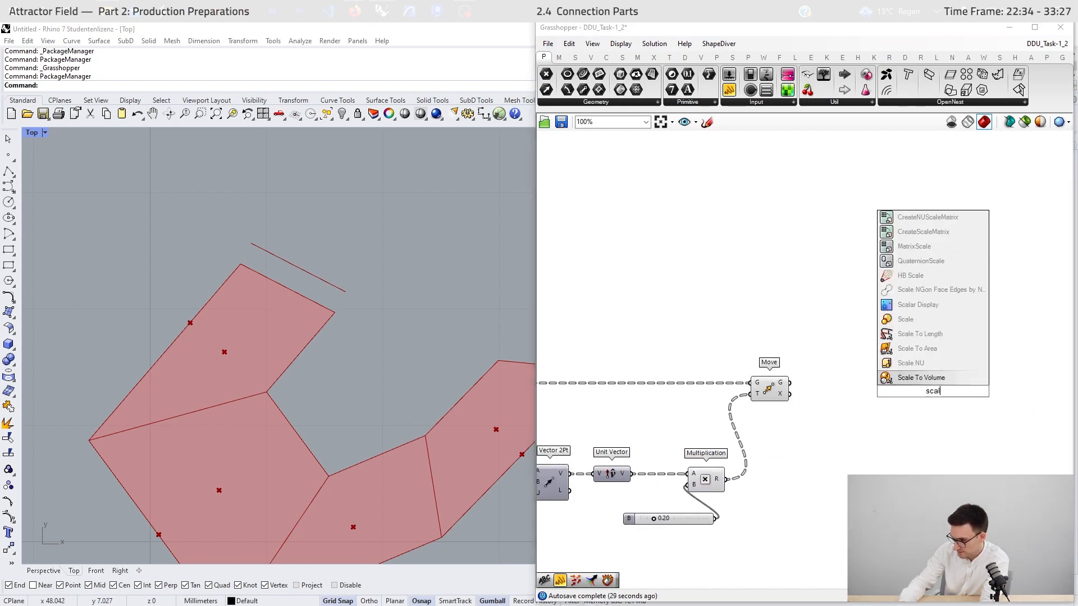
pyautogui.click(904, 320)
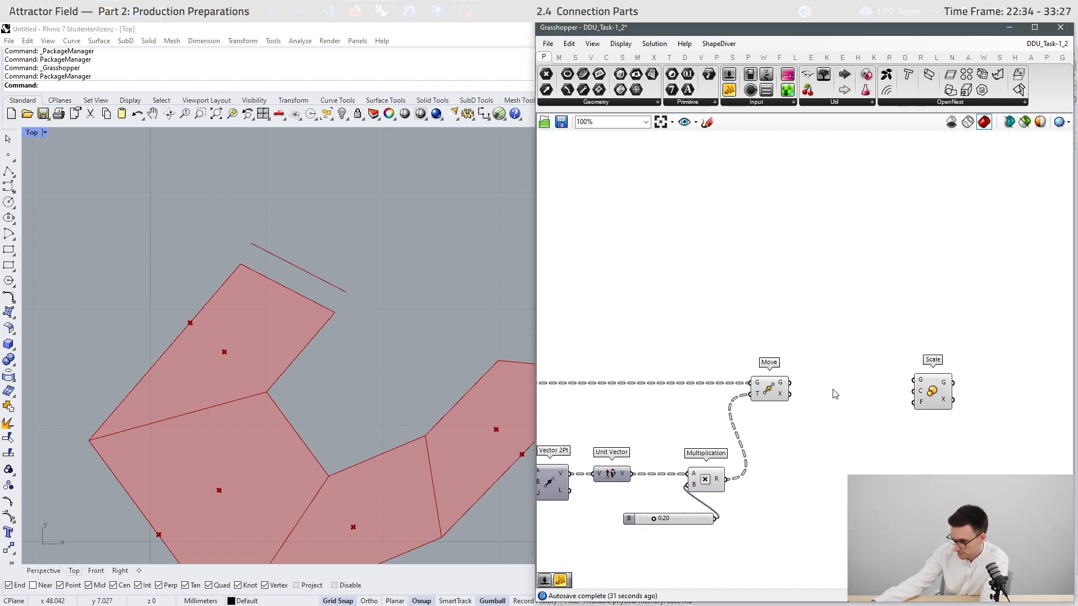
# - Add a Curve Middle component, feed it and Scale's G input from Move's G output, and use its midpoint as Scale's centre
pyautogui.doubleClick(835, 394)
pyautogui.write('mid')
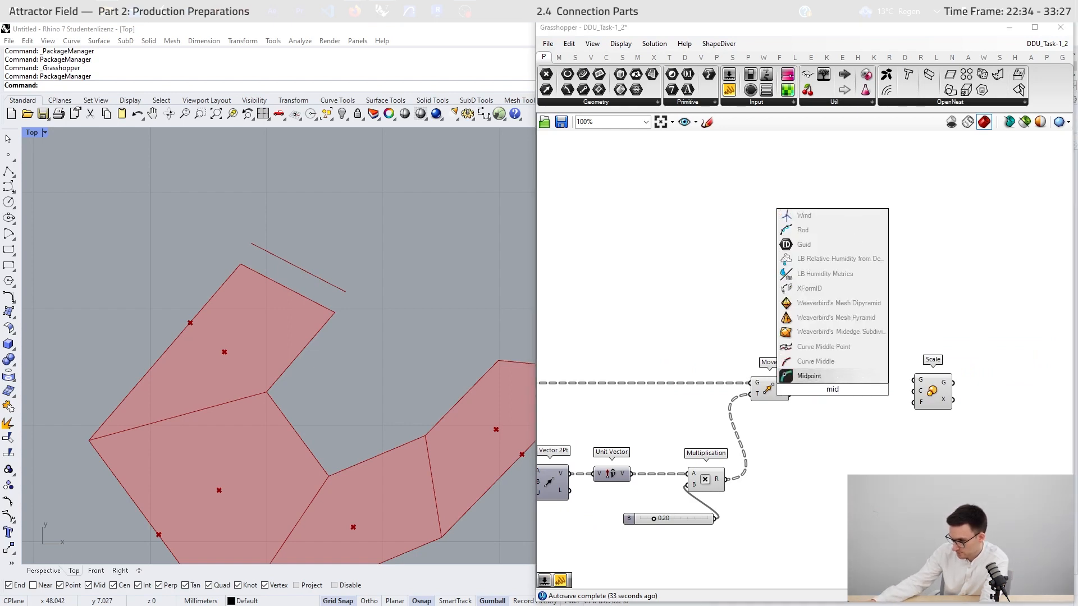
pyautogui.click(815, 360)
pyautogui.scroll(2, 859, 387)
pyautogui.moveTo(763, 381)
pyautogui.mouseDown()
pyautogui.moveTo(807, 392)
pyautogui.moveTo(842, 447)
pyautogui.moveTo(934, 392)
pyautogui.moveTo(887, 383)
pyautogui.moveTo(934, 376)
pyautogui.mouseUp()
pyautogui.moveTo(963, 394); pyautogui.dragTo(966, 397)
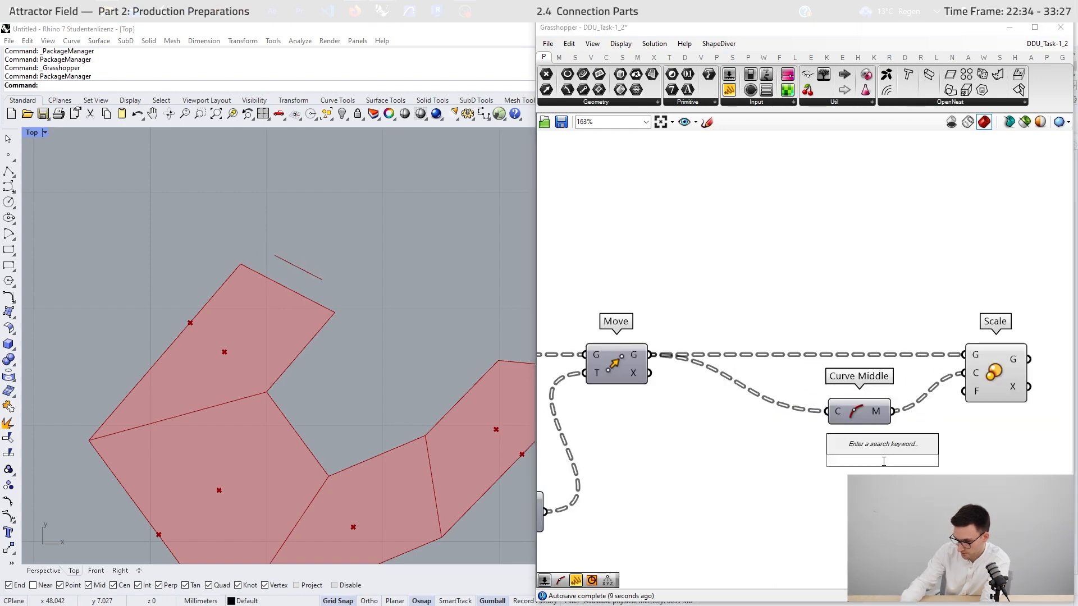
# - Add a number slider set to 0.75 and connect it to Scale's F input
pyautogui.write('0.')
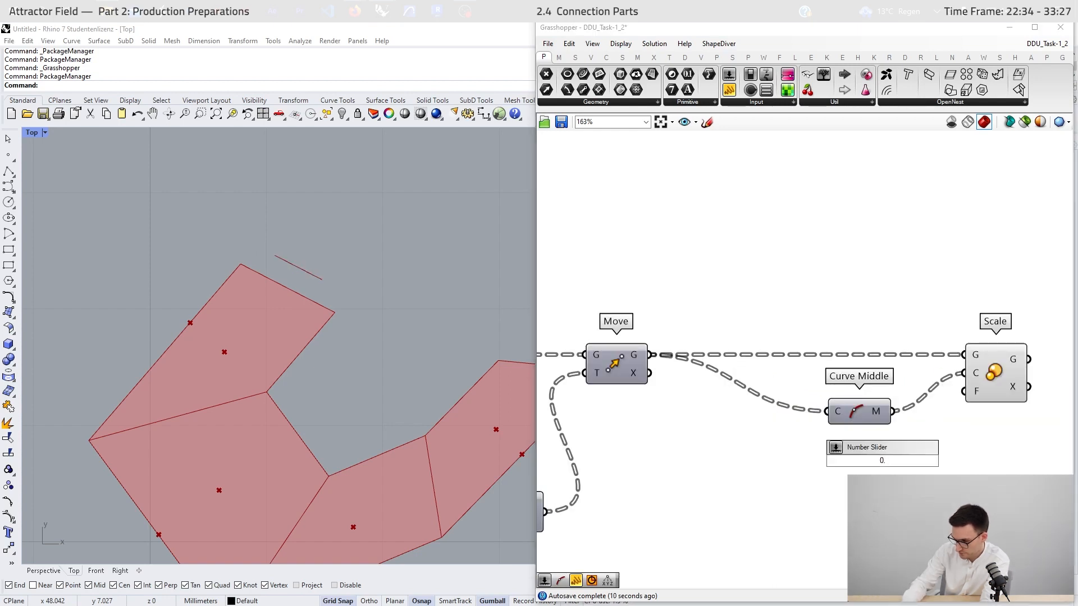
pyautogui.write('75')
pyautogui.press('Return')
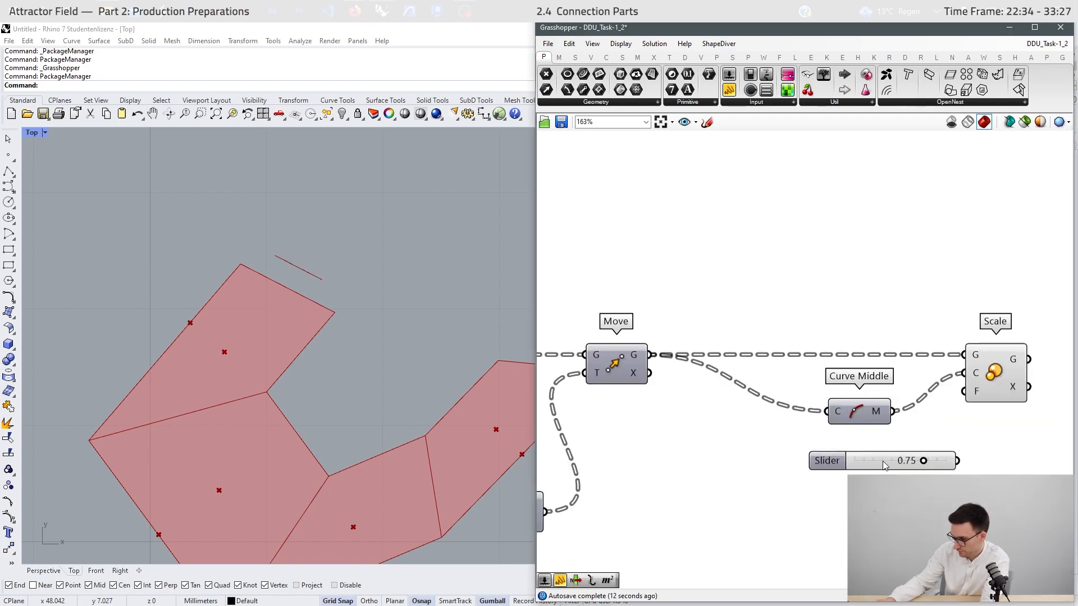
pyautogui.moveTo(959, 460); pyautogui.dragTo(963, 391)
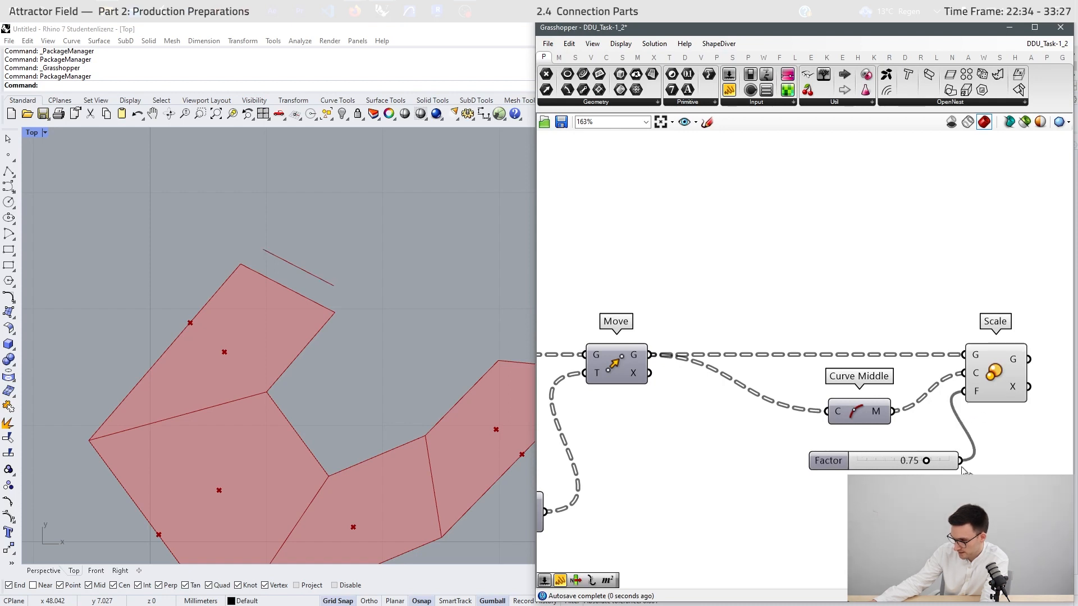
# - Add a Loft component above Scale
pyautogui.doubleClick(921, 330)
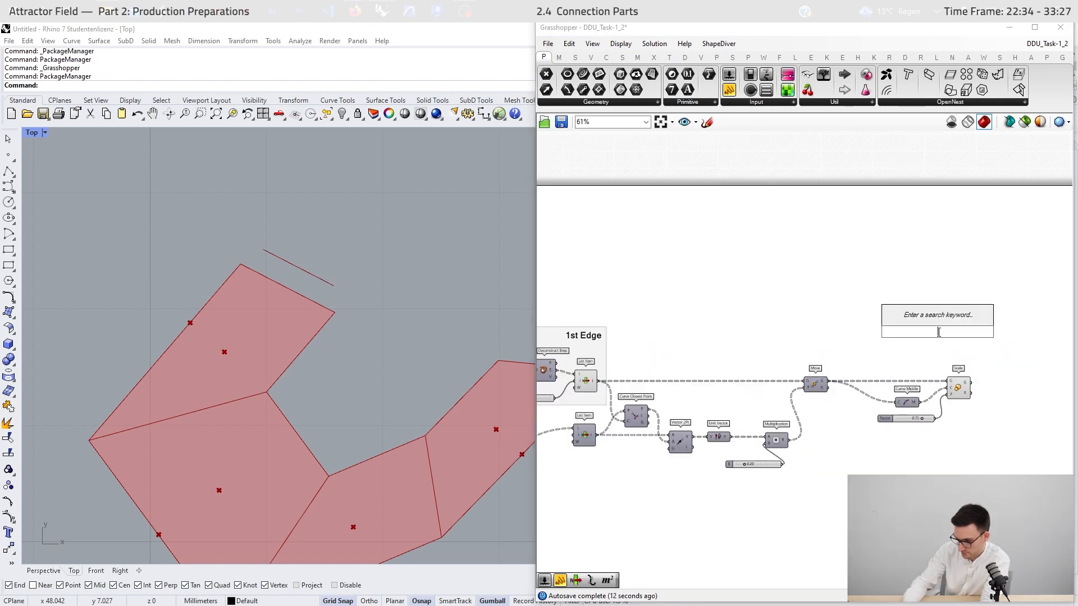
pyautogui.write('loft')
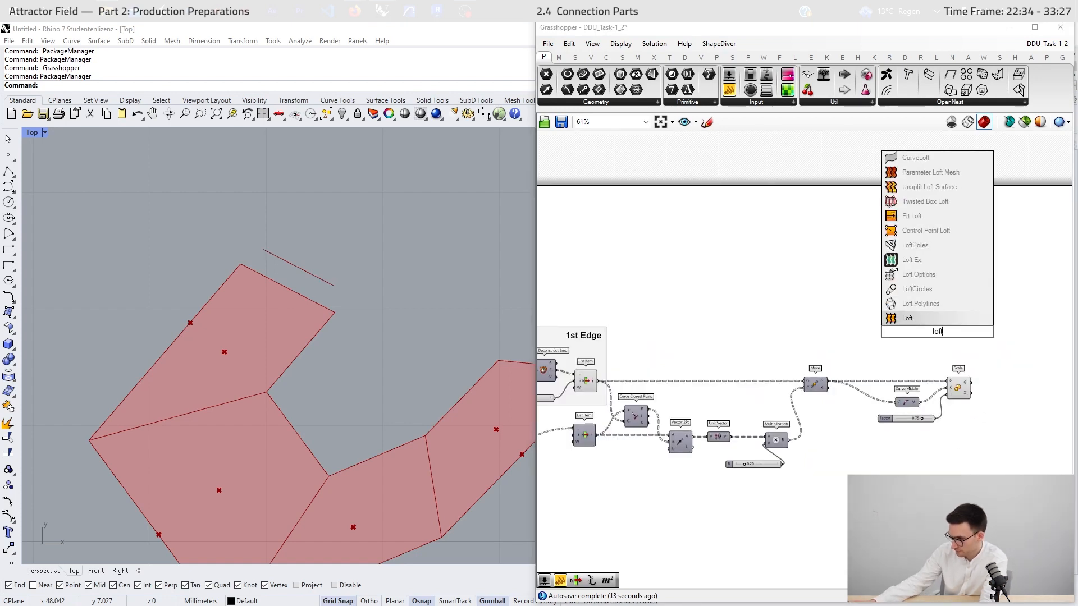
pyautogui.click(918, 319)
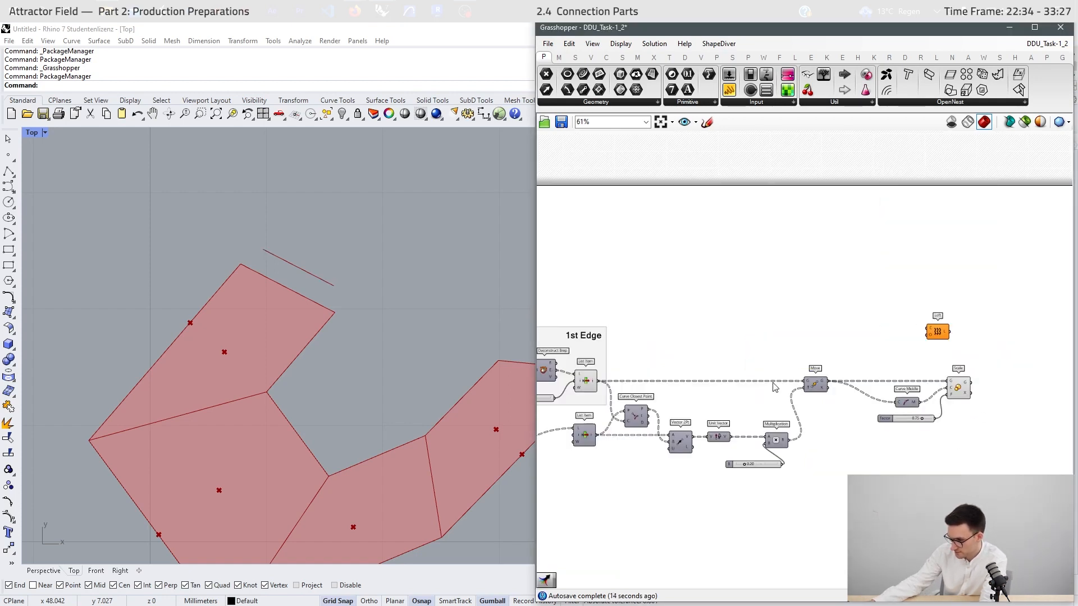
# - Add a Merge component with the end-edge List Item in D1 and Scale's G output in D2
pyautogui.doubleClick(848, 347)
pyautogui.write('merge')
pyautogui.click(821, 329)
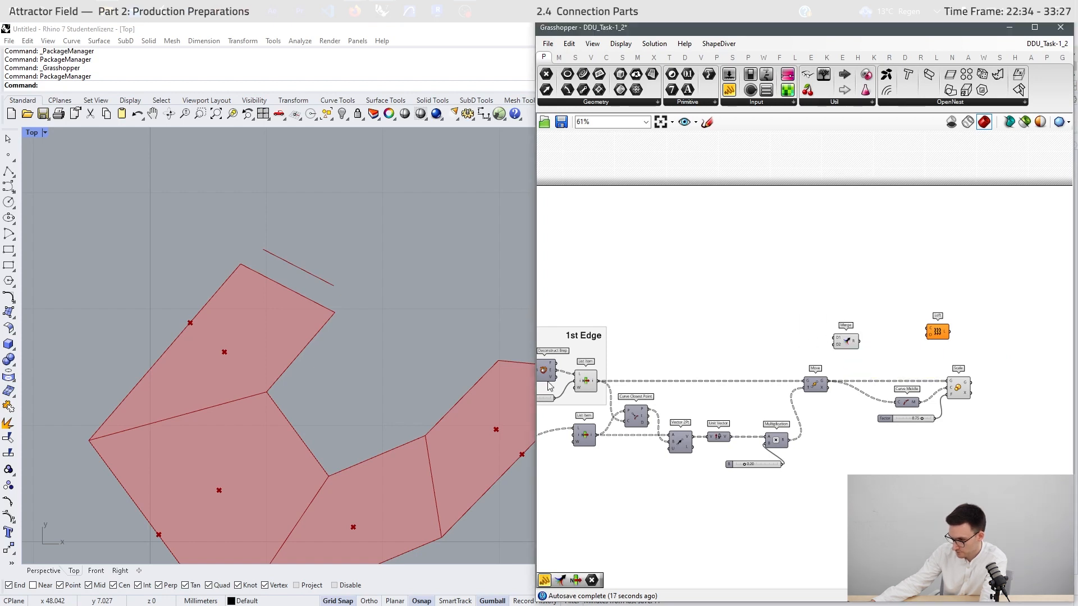
pyautogui.moveTo(596, 382); pyautogui.dragTo(836, 337)
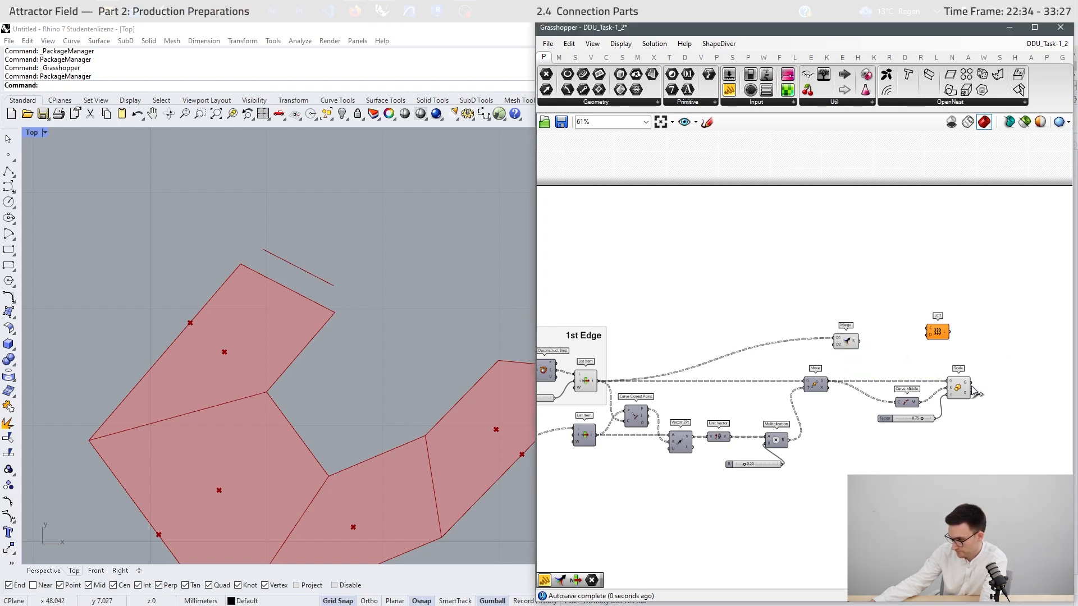
pyautogui.moveTo(967, 381); pyautogui.dragTo(836, 346)
# - Connect Merge's R output to Loft's C input and move both components beyond Scale
pyautogui.scroll(3, 954, 356)
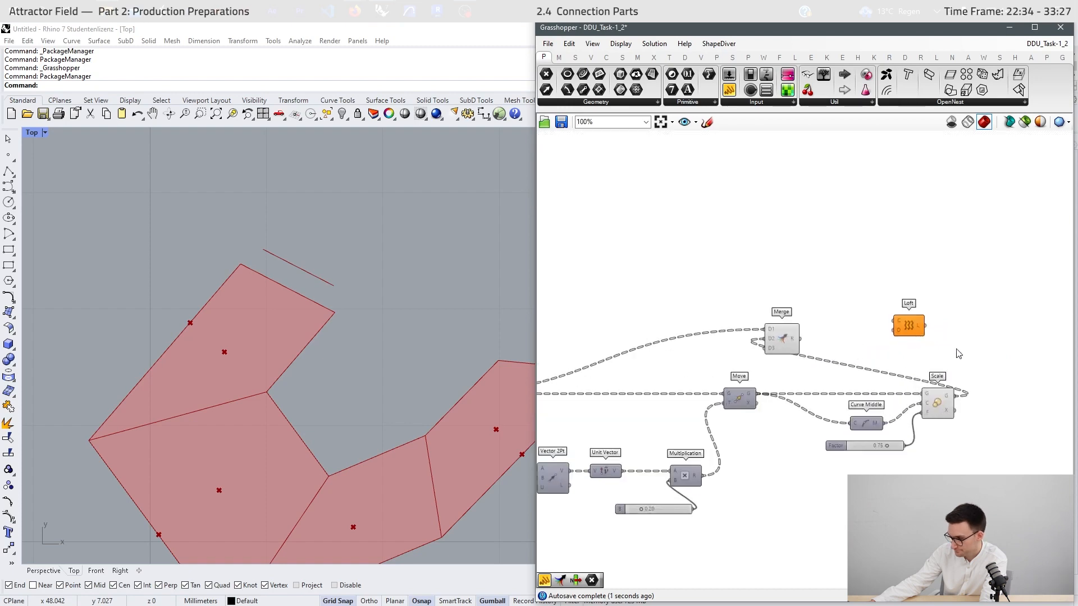
pyautogui.moveTo(767, 340); pyautogui.dragTo(882, 316)
pyautogui.scroll(1, 898, 331)
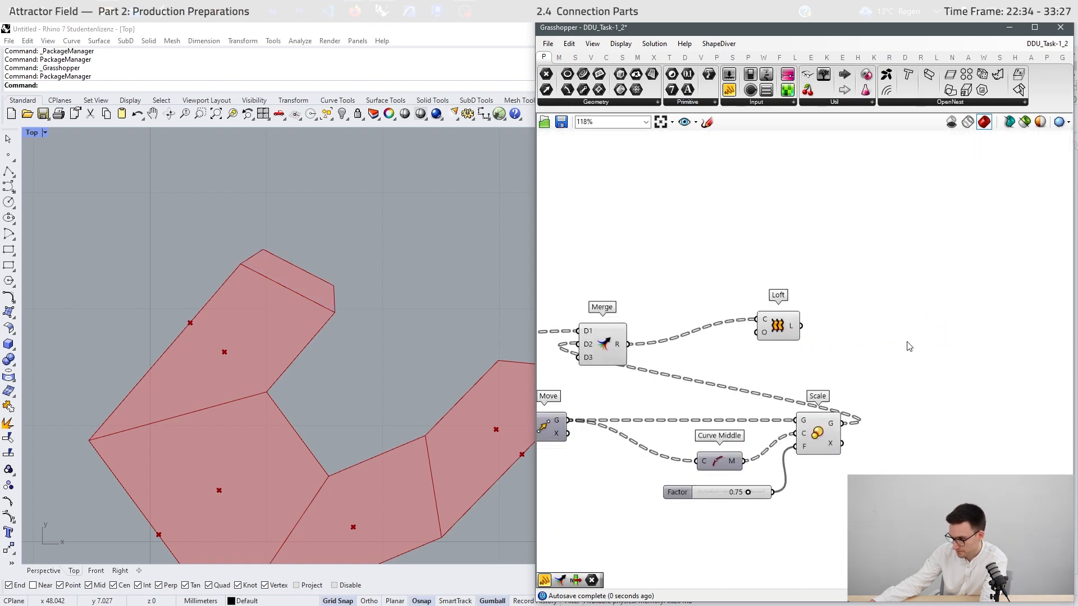
pyautogui.moveTo(785, 332); pyautogui.dragTo(954, 339)
pyautogui.moveTo(601, 355); pyautogui.dragTo(882, 373)
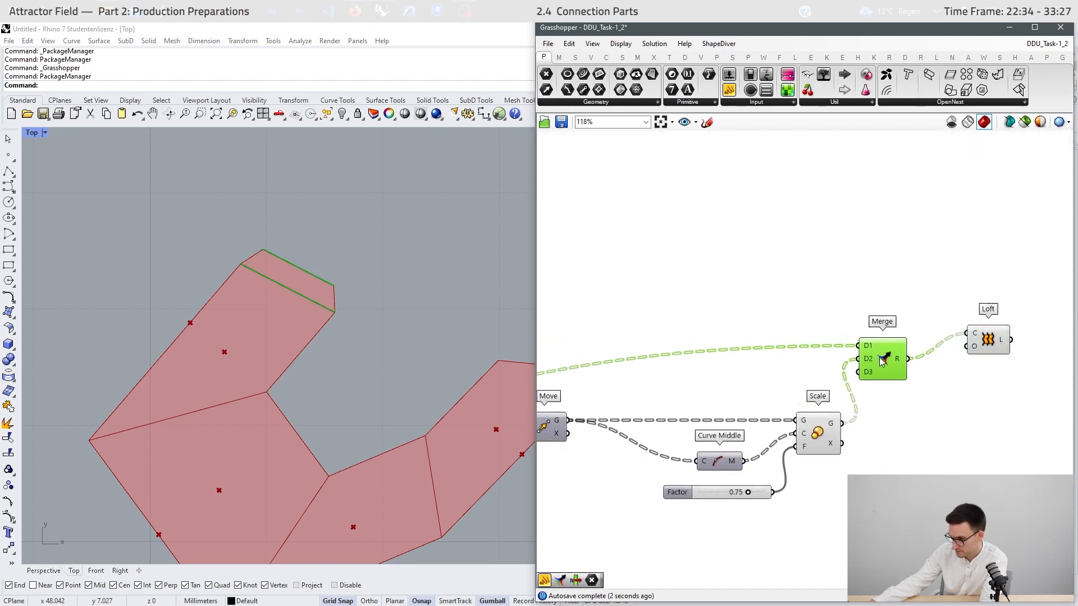
# - Remove Merge's unused D3 input and move Loft close beside Merge
pyautogui.scroll(7, 882, 373)
pyautogui.scroll(-10, 882, 373)
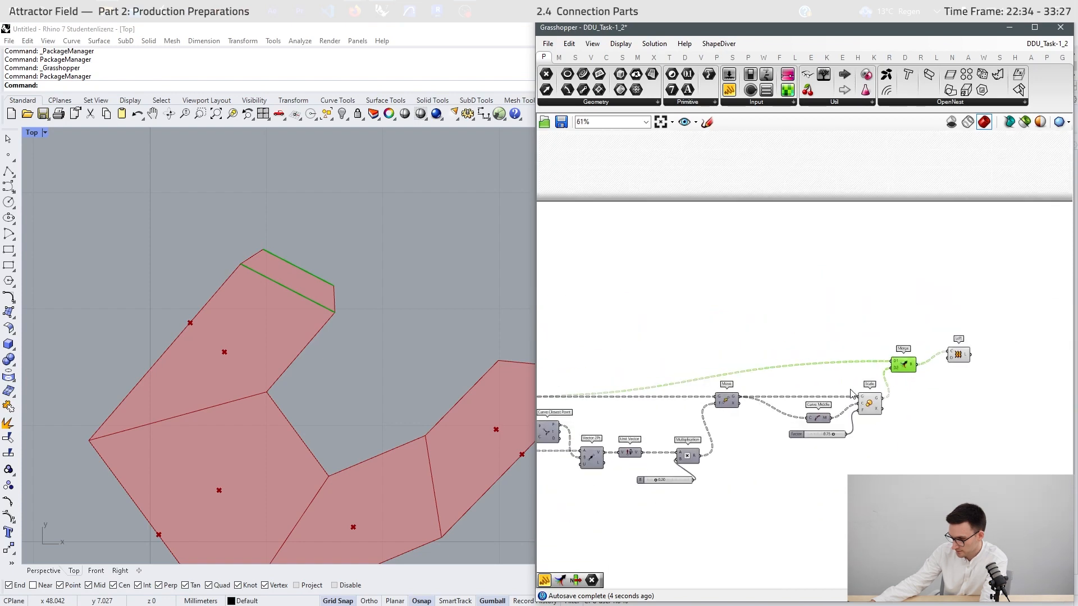
pyautogui.scroll(6, 919, 364)
pyautogui.moveTo(962, 348); pyautogui.dragTo(911, 385)
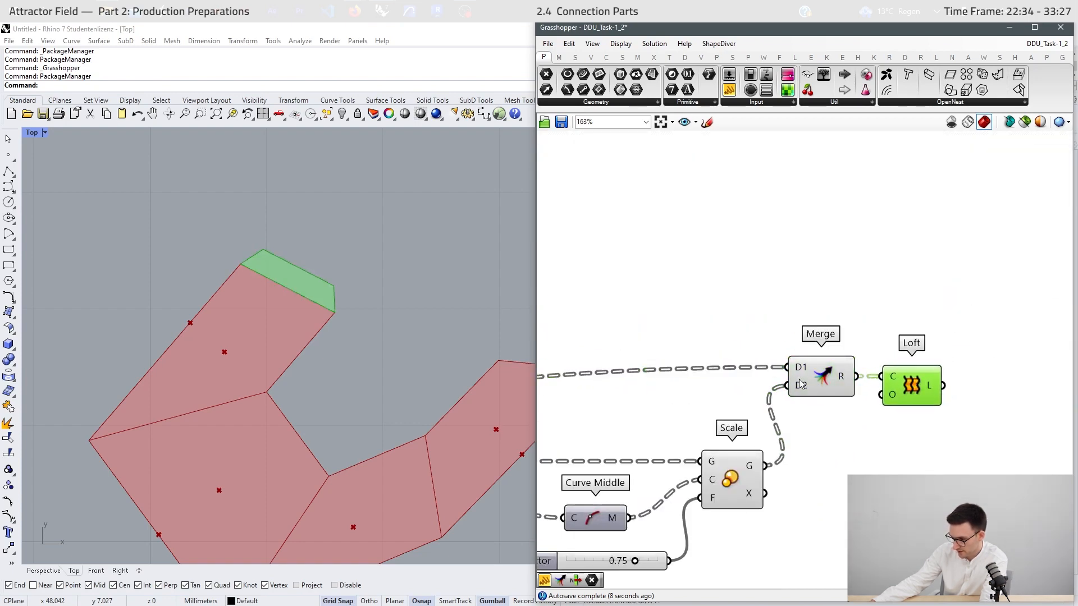
# - Check Merge's output data in a temporary panel and simplify its D1 and D2 inputs
pyautogui.scroll(-5, 801, 384)
pyautogui.scroll(4, 834, 269)
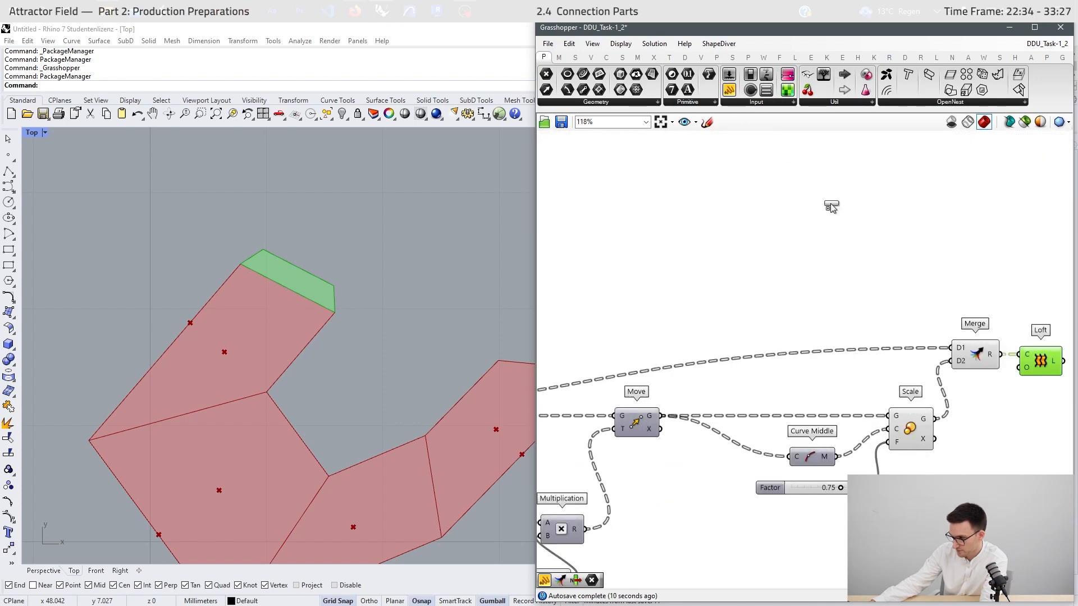
pyautogui.moveTo(830, 205); pyautogui.dragTo(855, 286)
pyautogui.moveTo(672, 317); pyautogui.dragTo(941, 309, button='right')
pyautogui.scroll(-3, 775, 370)
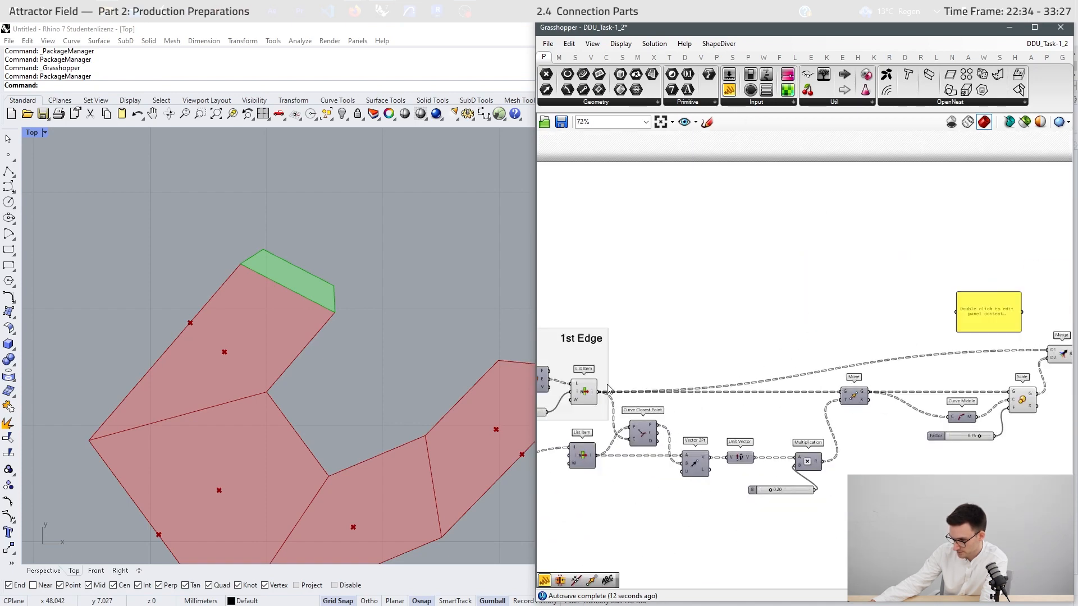
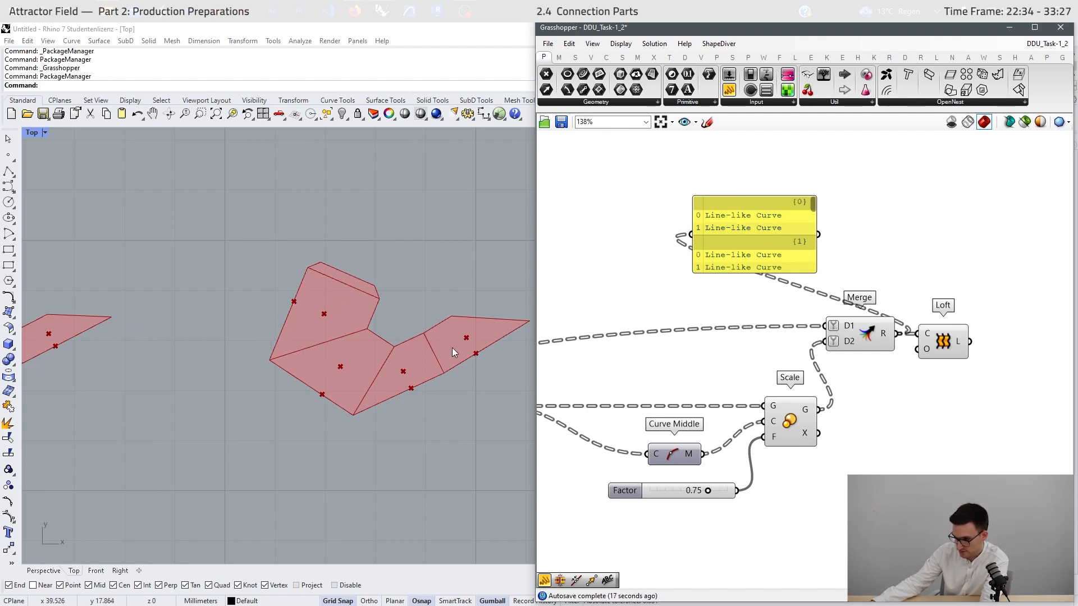
pyautogui.moveTo(889, 203); pyautogui.dragTo(739, 301)
pyautogui.press('Delete')
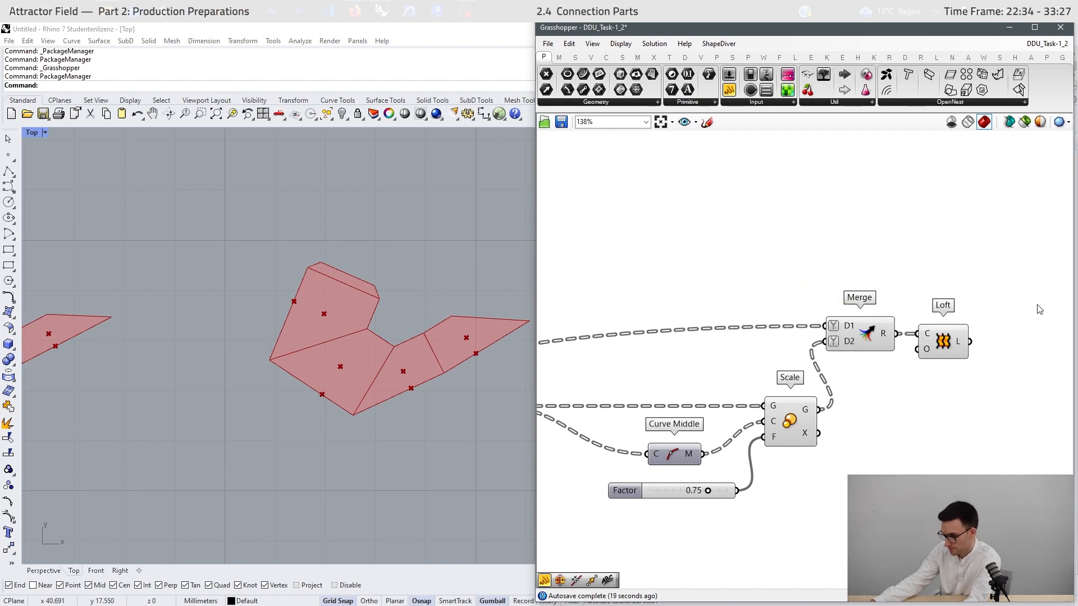
# - Group all components from the 1st Edge group to Loft as "1st Connection Parts" and delete the leftover panel outside the group
pyautogui.scroll(-7, 1039, 304)
pyautogui.moveTo(1027, 269); pyautogui.dragTo(608, 439)
pyautogui.middleClick(722, 443)
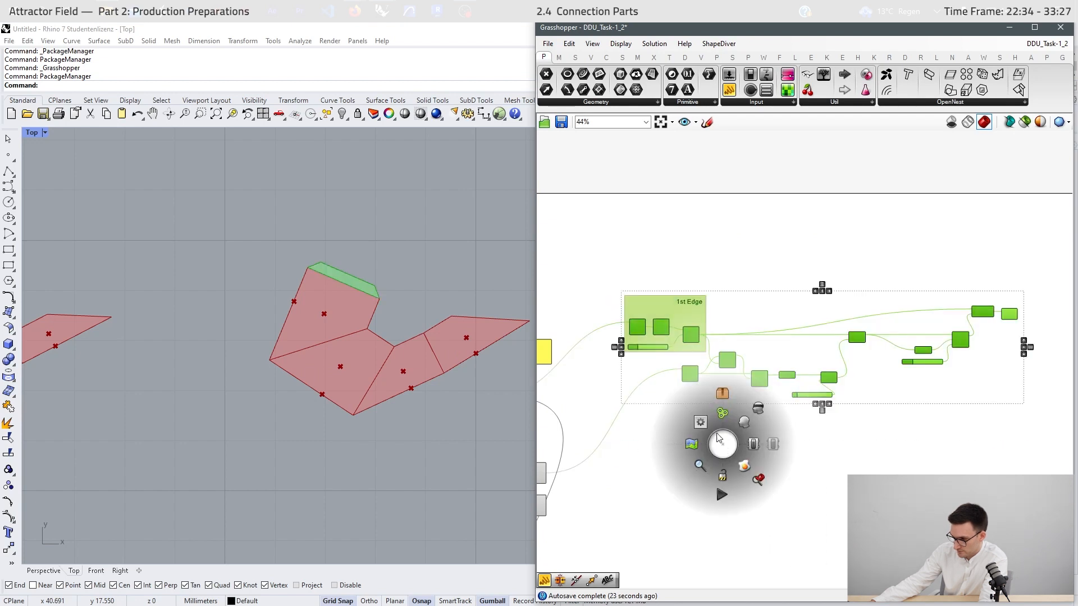
pyautogui.click(721, 395)
pyautogui.click(722, 438)
pyautogui.scroll(-3, 701, 382)
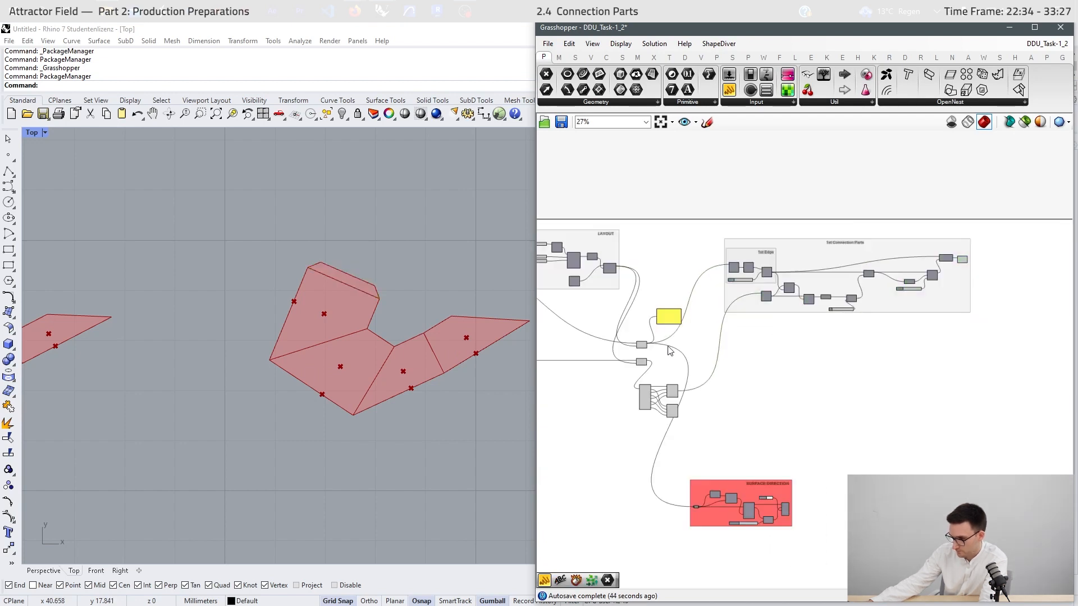
pyautogui.click(673, 317)
pyautogui.press('Delete')
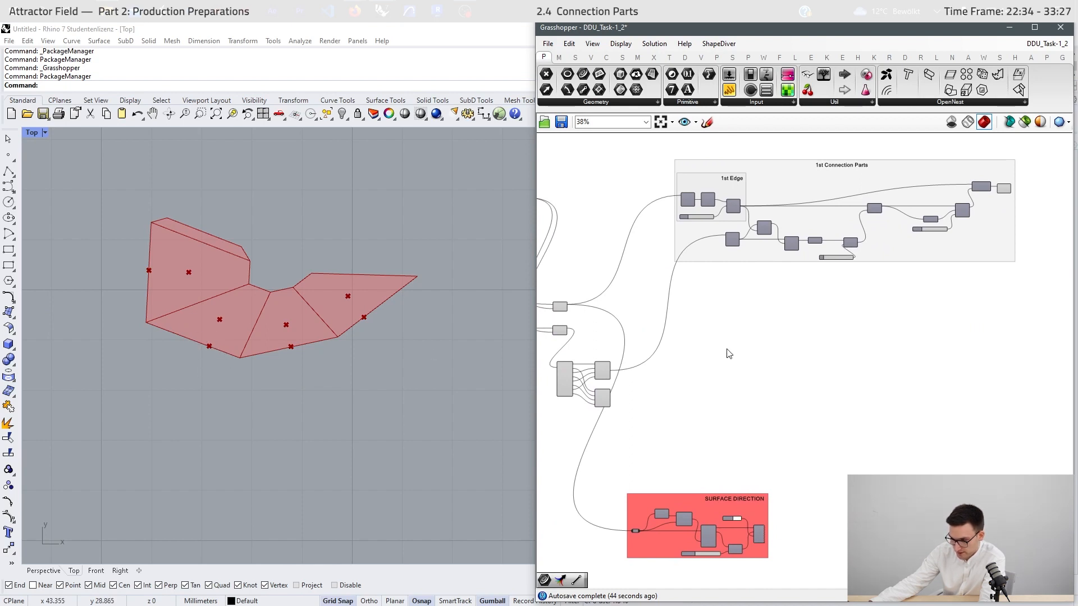
# - Select the lower Merge beside the multi-output List Item to check which edge points it supplies
pyautogui.scroll(4, 598, 374)
pyautogui.moveTo(636, 416); pyautogui.dragTo(694, 376, button='right')
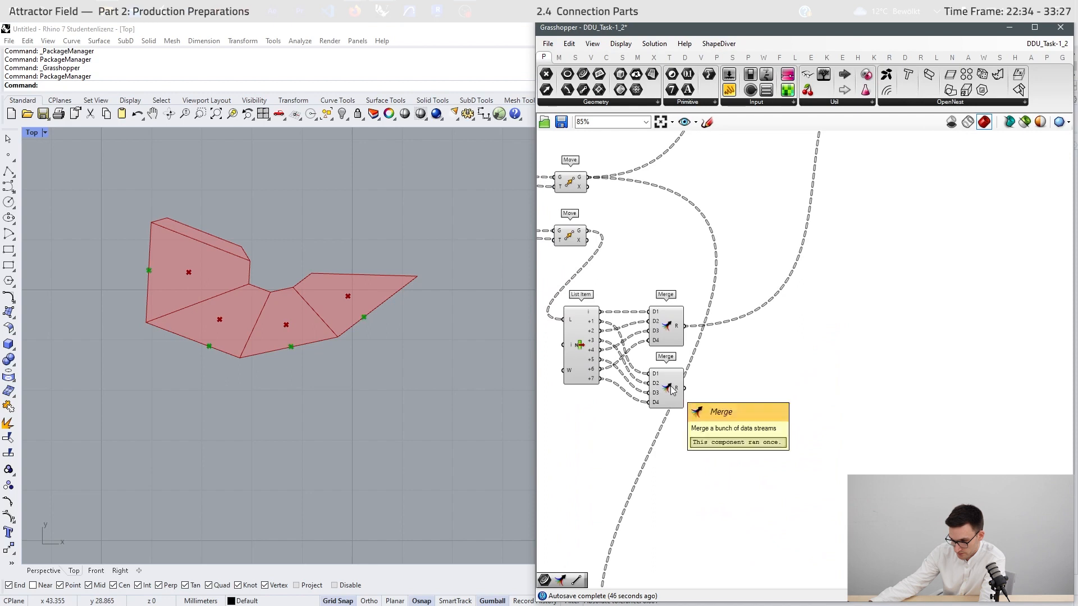
pyautogui.click(671, 386)
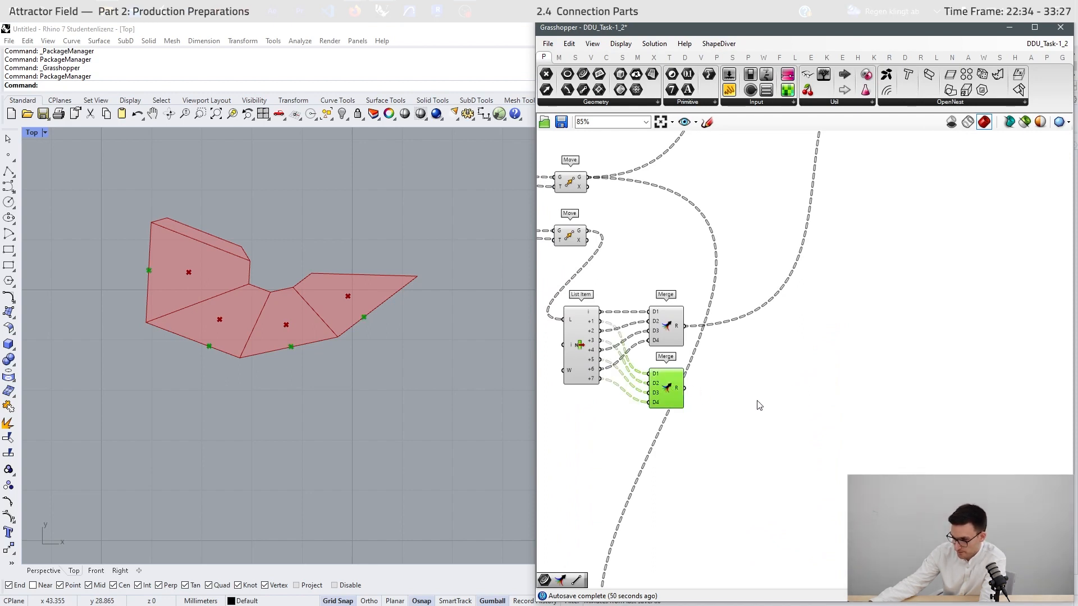
# - Add a Brep Edges component below the 1st Connection Parts group and feed it from the upper Move's G output
pyautogui.scroll(-2, 759, 405)
pyautogui.doubleClick(842, 281)
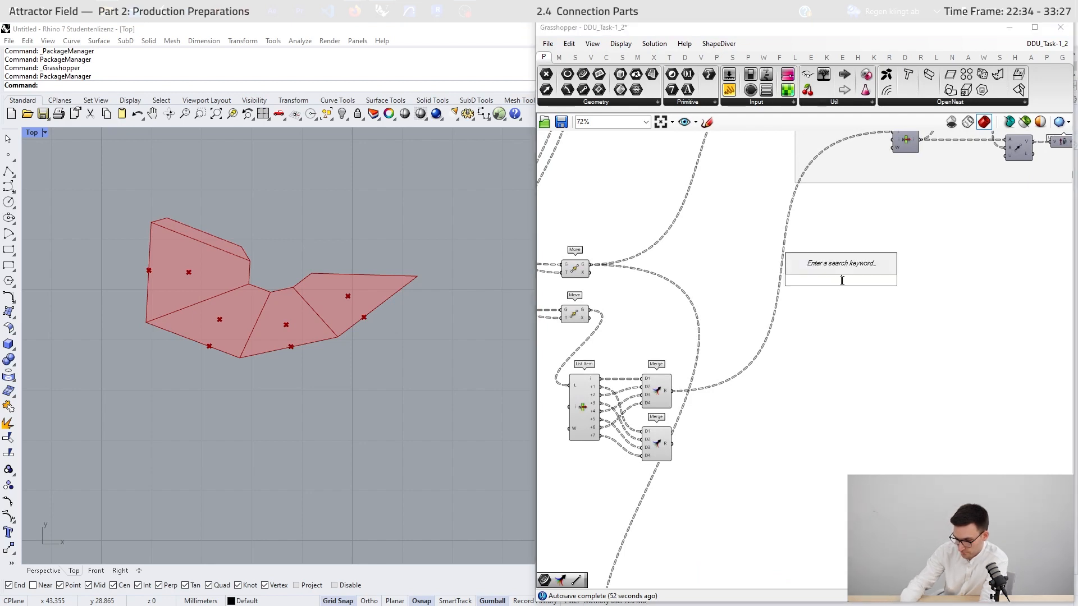
pyautogui.write('edges')
pyautogui.click(818, 253)
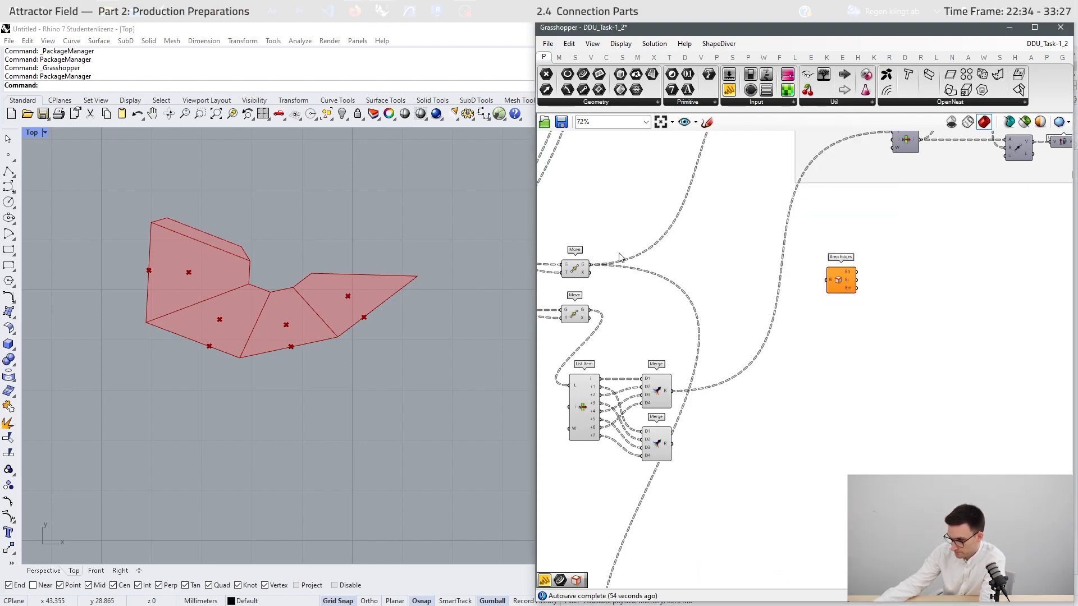
pyautogui.moveTo(592, 266); pyautogui.dragTo(828, 279)
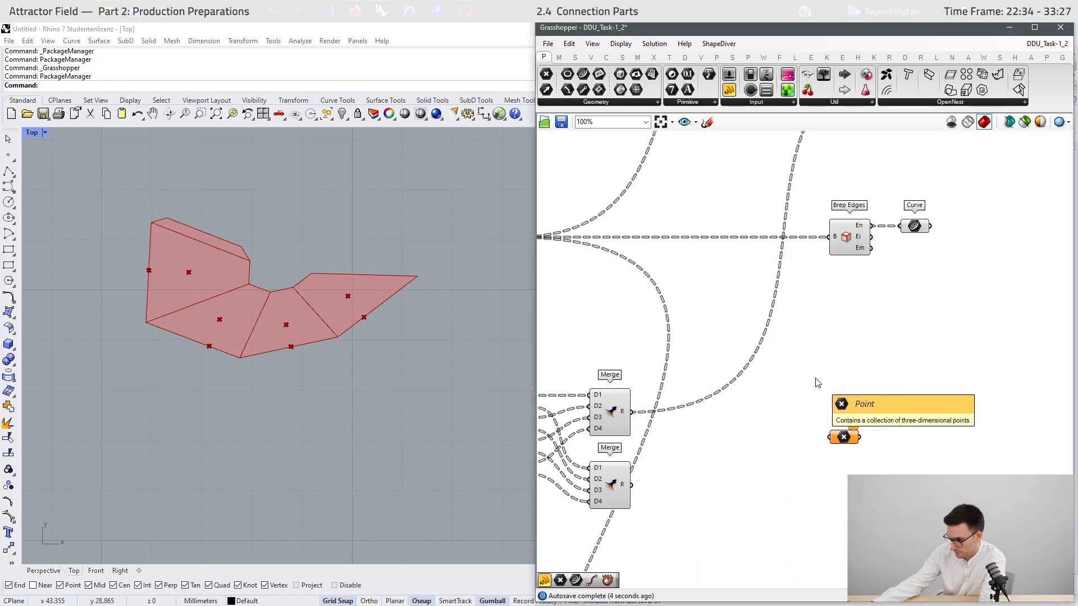
# - Attach a Curve container to Brep Edges' En output and feed a Point container below it from the lower Merge
pyautogui.moveTo(631, 485); pyautogui.dragTo(894, 300)
pyautogui.moveTo(963, 291); pyautogui.dragTo(793, 381, button='right')
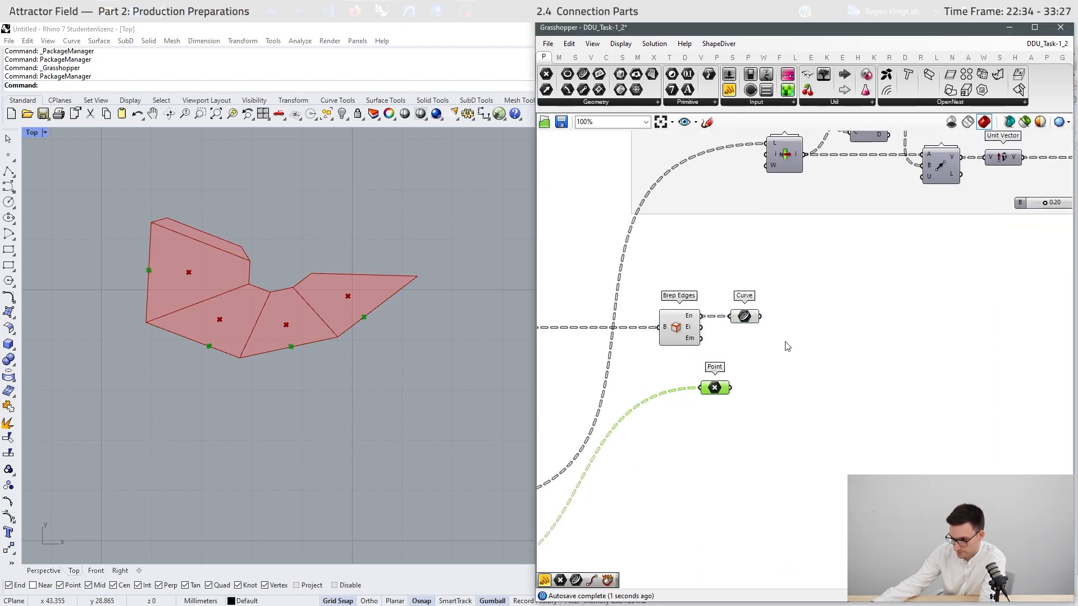
# - Add a Curve Closest Point component beside the Curve and Point containers, and attach panels to both containers to compare their data trees
pyautogui.click(745, 316)
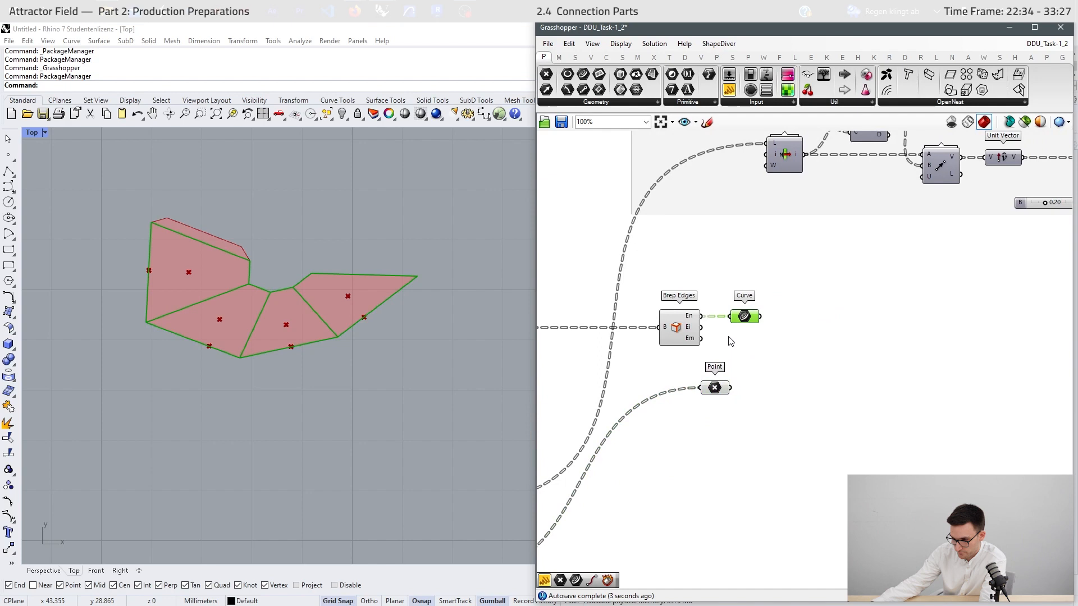
pyautogui.click(785, 368)
pyautogui.doubleClick(832, 368)
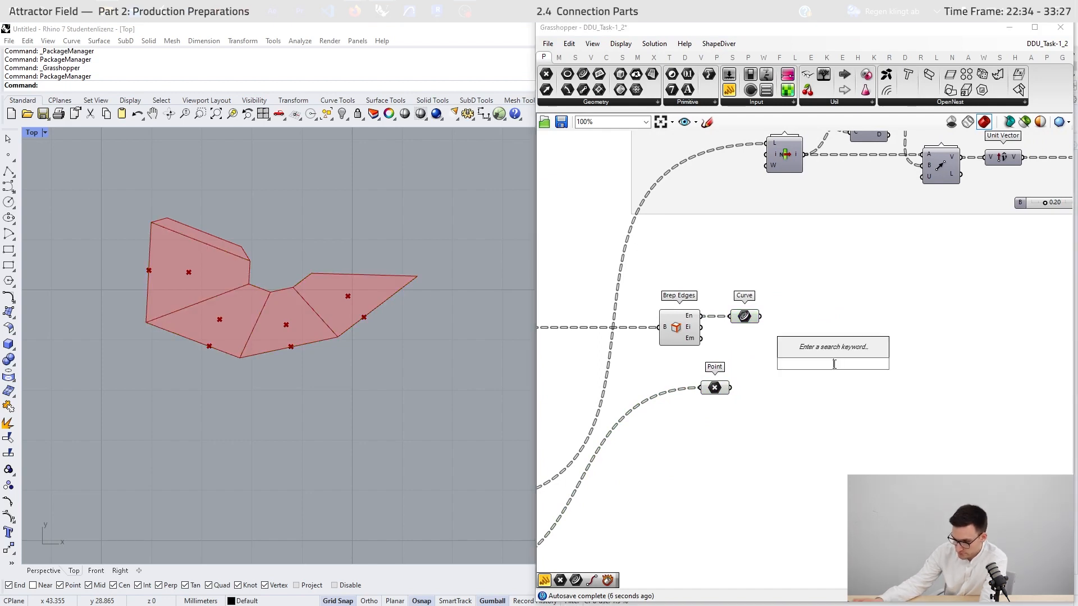
pyautogui.write('curve close')
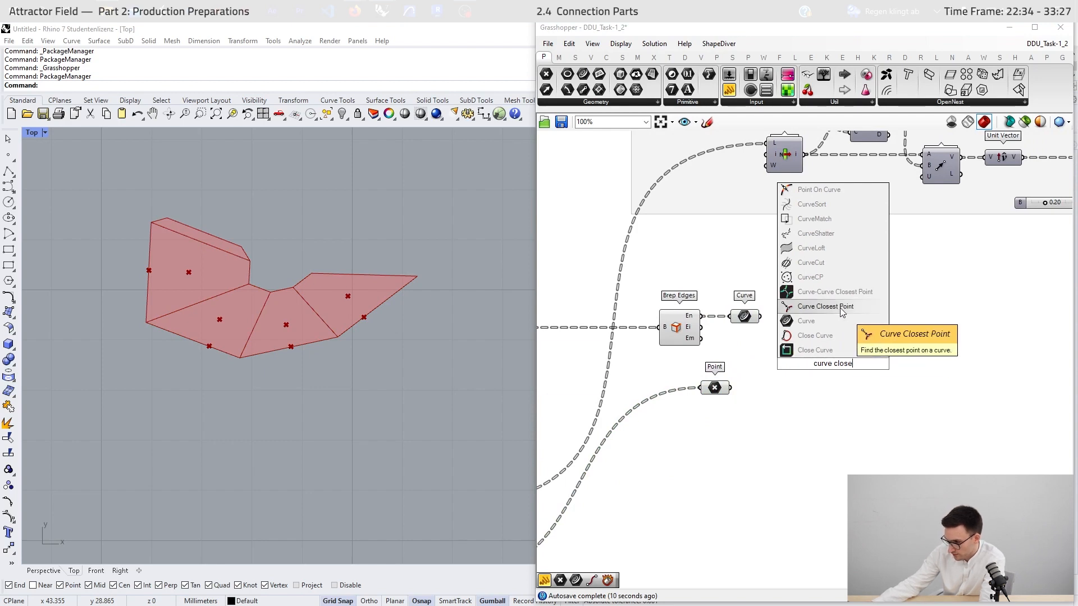
pyautogui.click(842, 307)
pyautogui.scroll(2, 840, 363)
pyautogui.scroll(1, 839, 362)
pyautogui.click(837, 346)
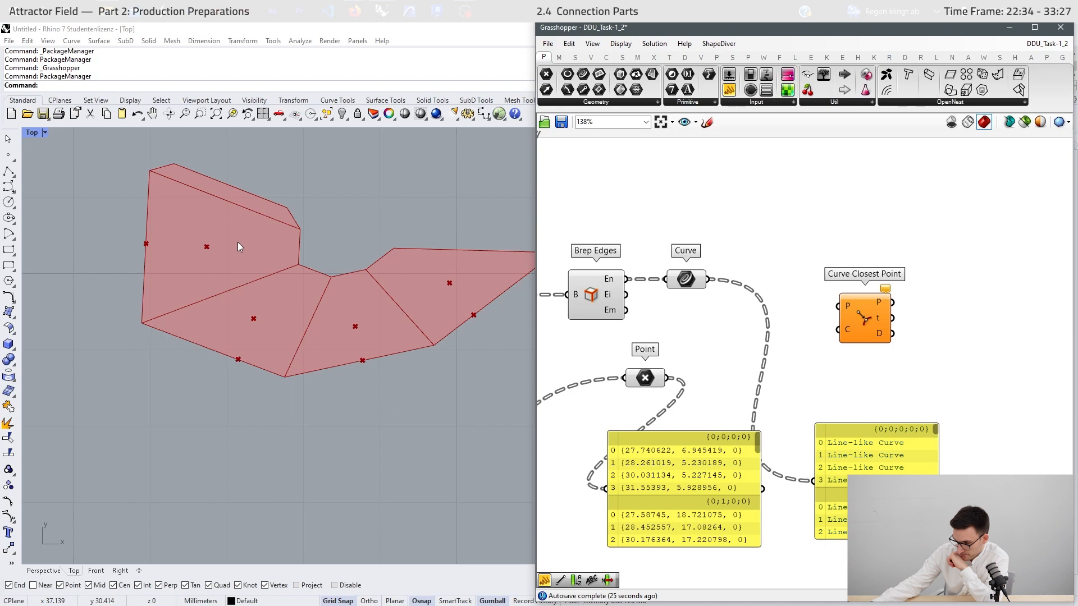
# - Graft the Point container and connect it to Curve Closest Point's P input, with the Curve container feeding the C input
pyautogui.rightClick(651, 385)
pyautogui.click(679, 464)
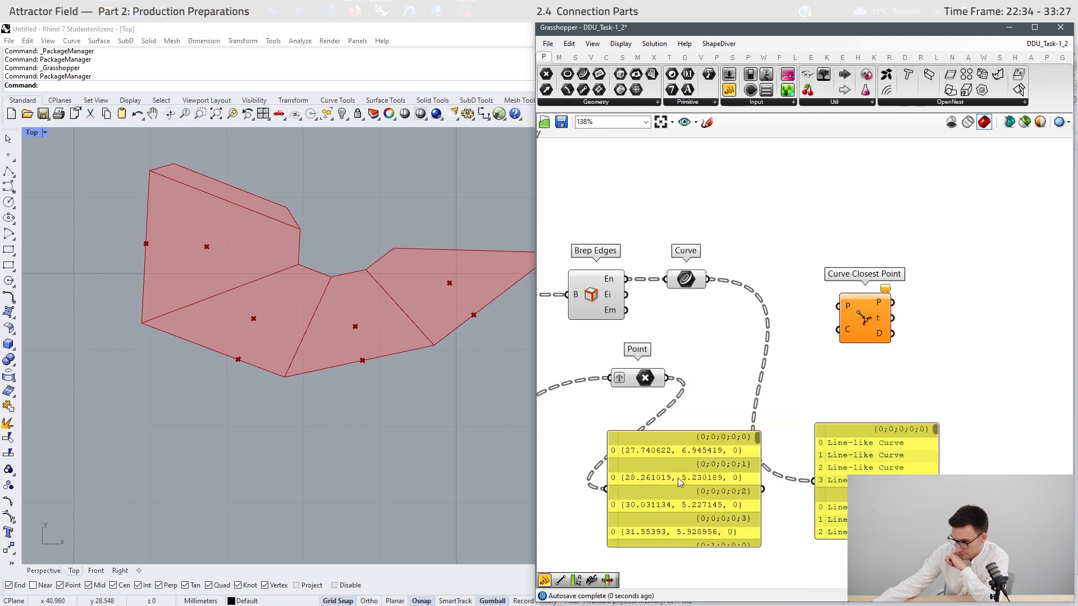
pyautogui.click(647, 383)
pyautogui.click(700, 422)
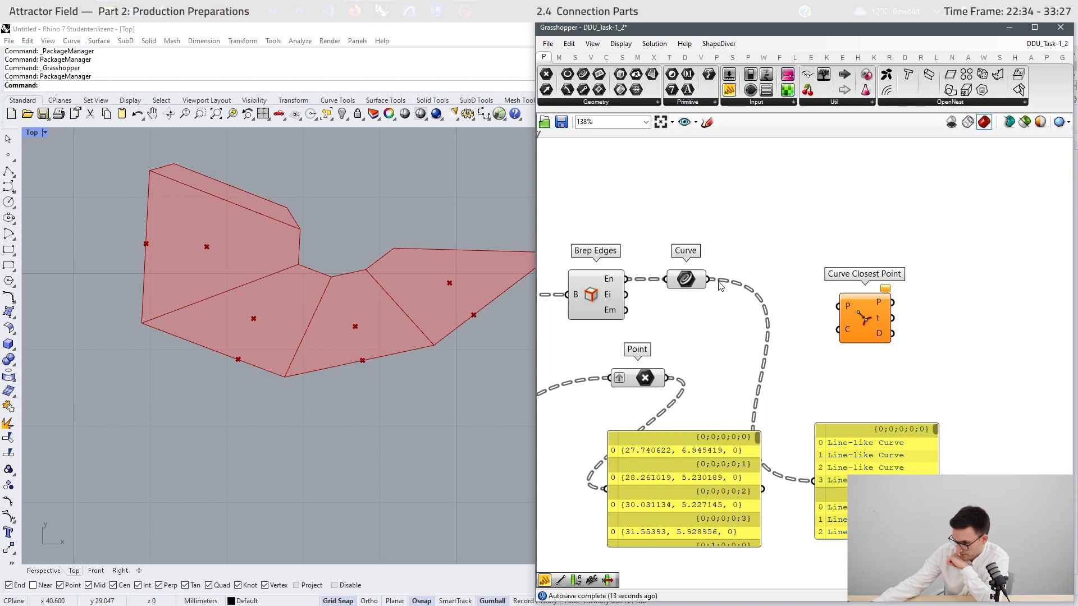
pyautogui.moveTo(710, 281); pyautogui.dragTo(840, 337)
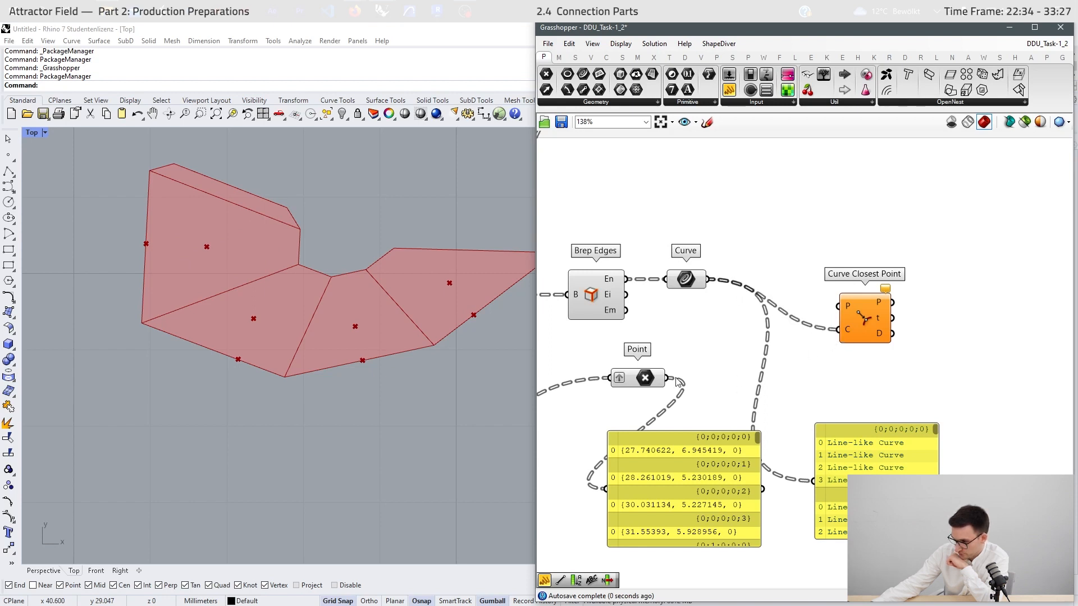
pyautogui.moveTo(671, 379); pyautogui.dragTo(827, 299)
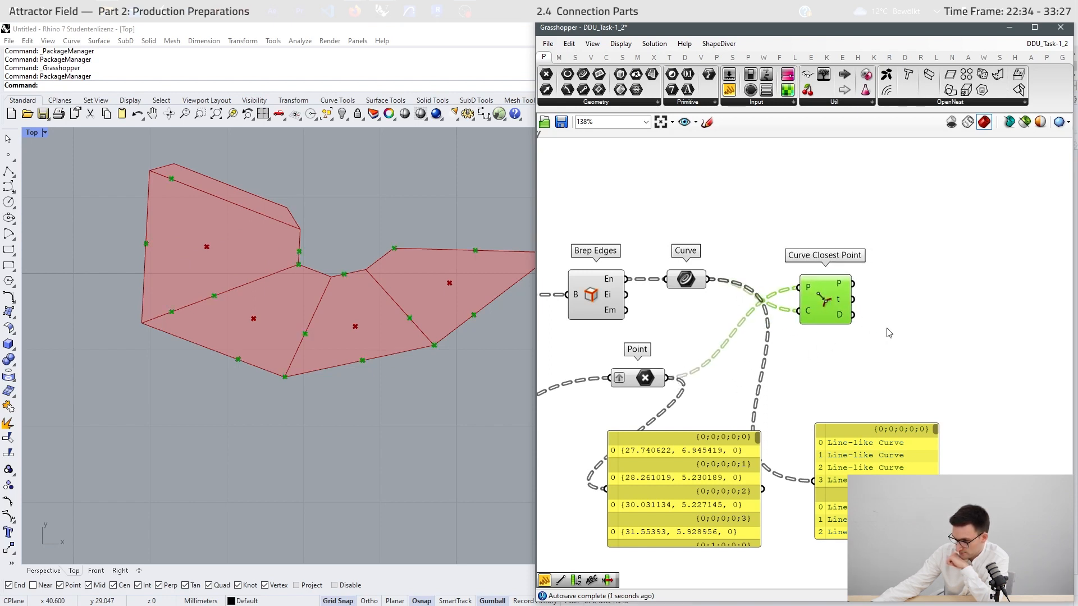
pyautogui.moveTo(888, 333); pyautogui.dragTo(864, 330, button='right')
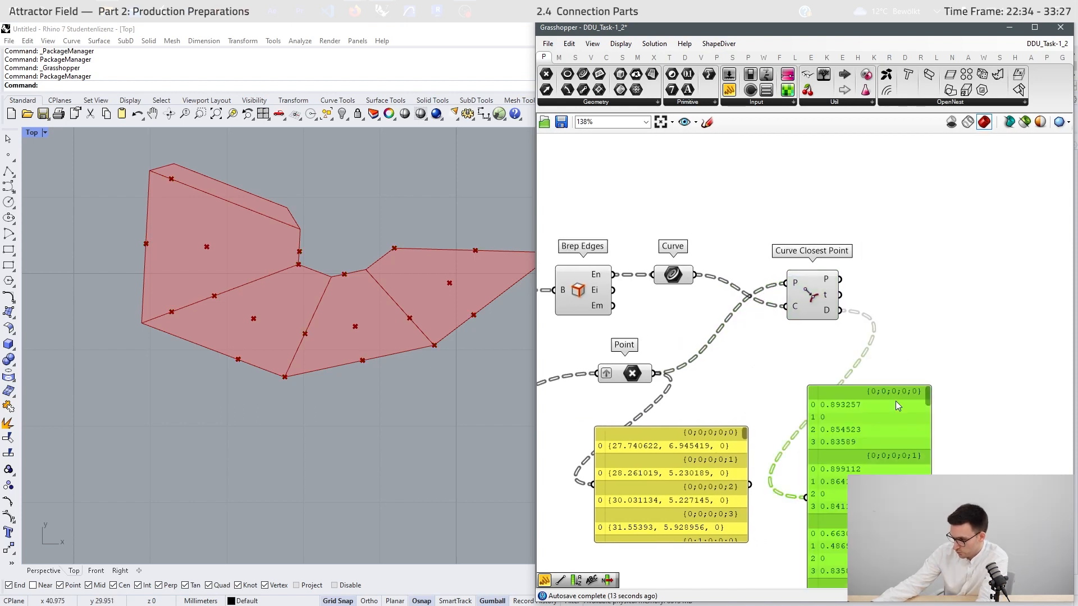
# - Add a Sort List component and feed its K input from Curve Closest Point's D output
pyautogui.doubleClick(940, 329)
pyautogui.write('sort')
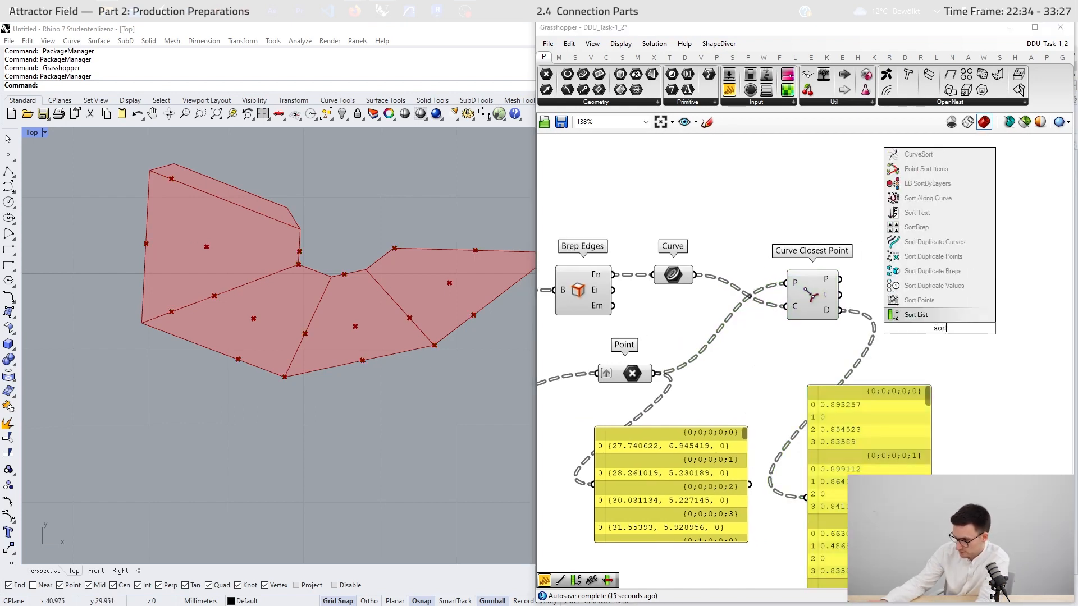
pyautogui.press('Return')
pyautogui.moveTo(841, 312); pyautogui.dragTo(912, 320)
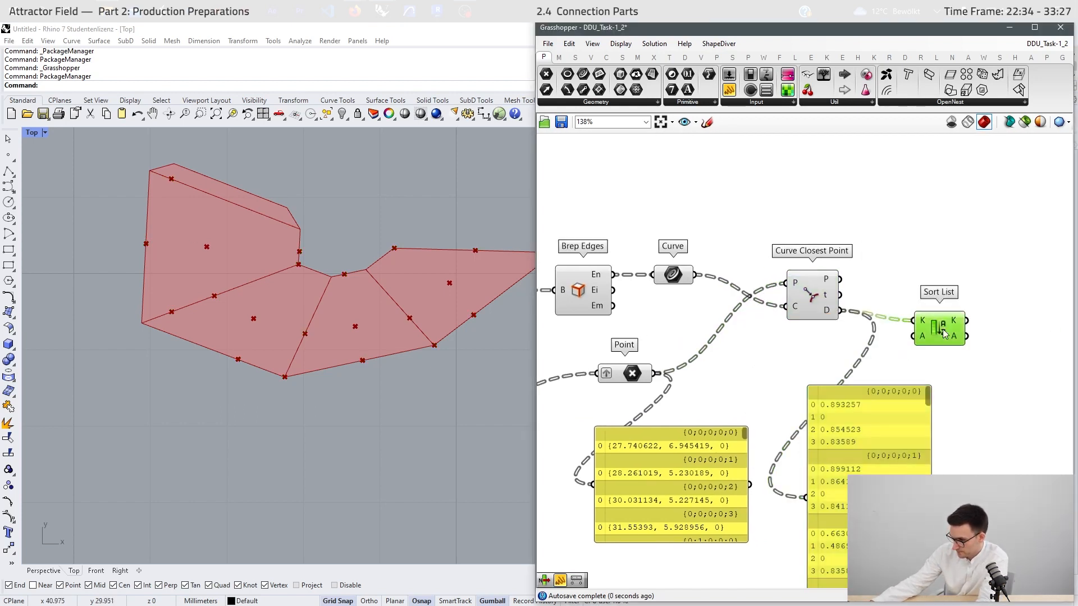
# - Add a List Item fed by Sort List's K output, and connect the distance panel to K to check the sorting
pyautogui.moveTo(1022, 298); pyautogui.dragTo(971, 291, button='right')
pyautogui.doubleClick(976, 355)
pyautogui.write('list ite')
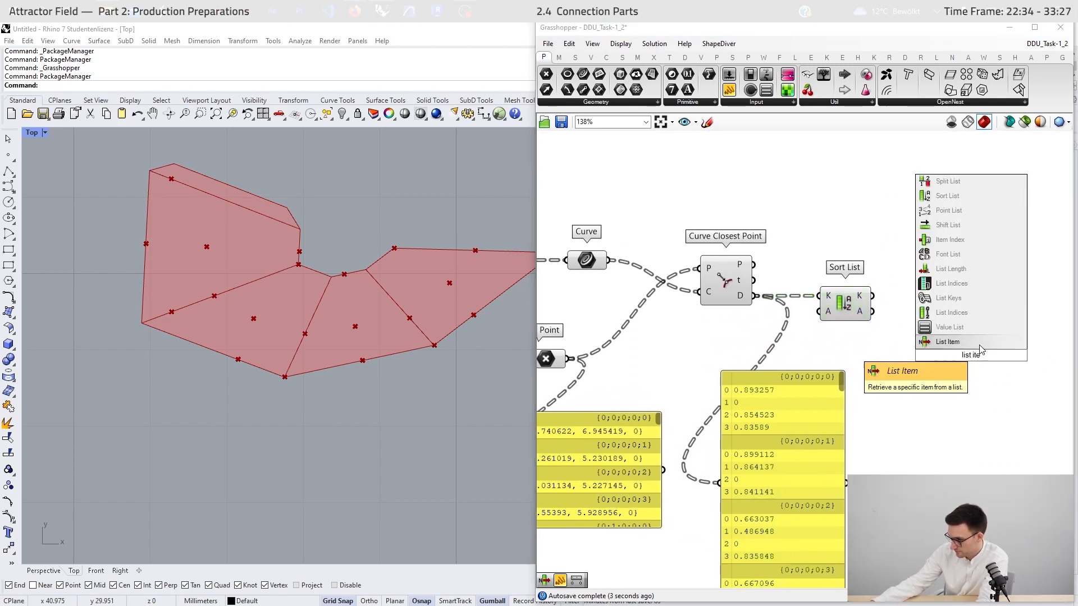
pyautogui.click(979, 345)
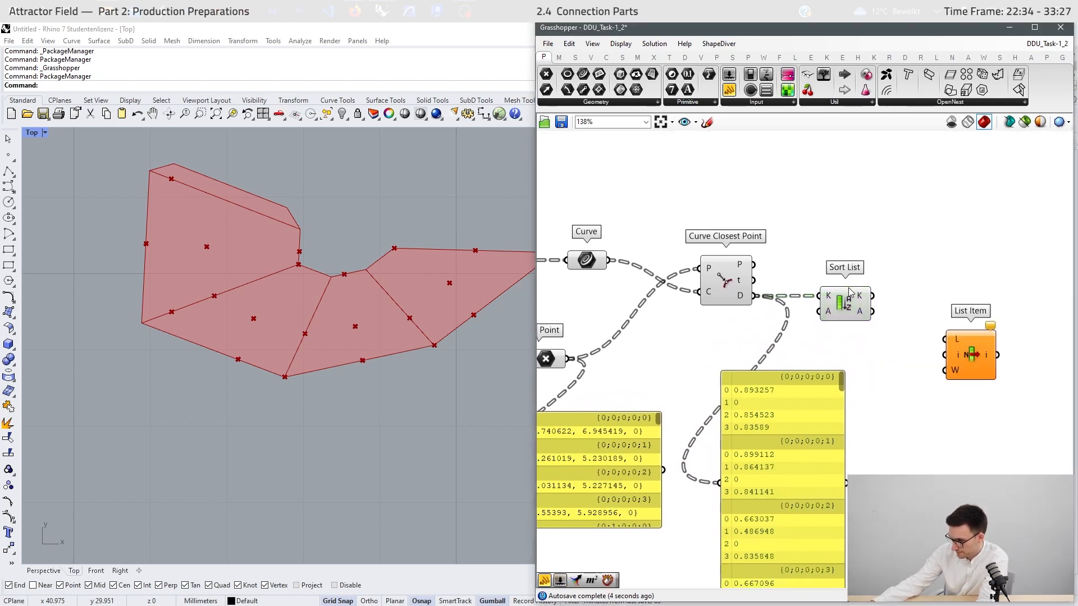
pyautogui.moveTo(872, 296); pyautogui.dragTo(746, 380)
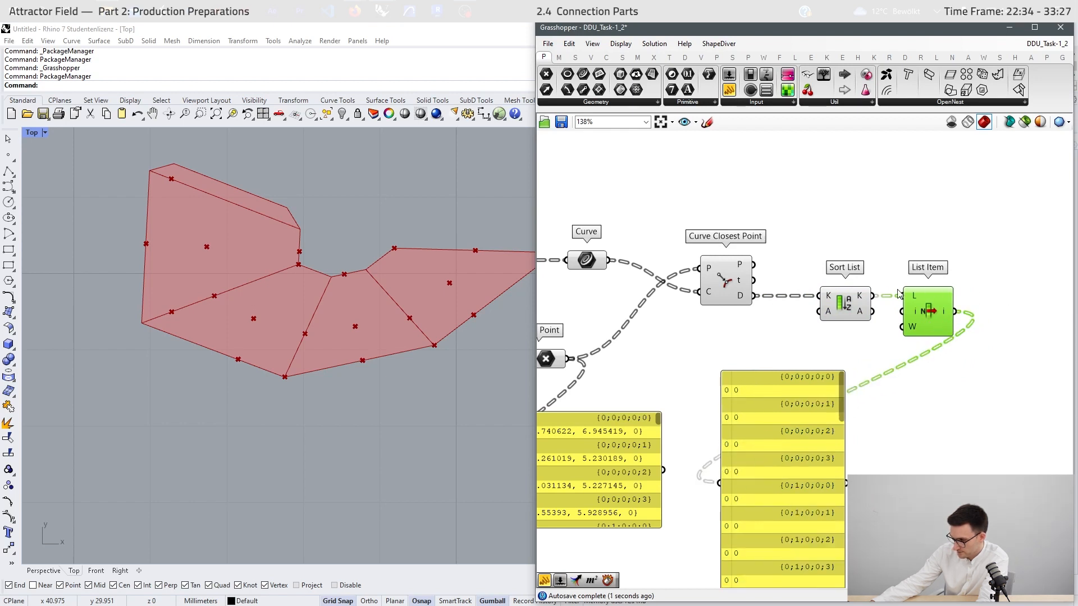
pyautogui.moveTo(872, 296); pyautogui.dragTo(720, 482)
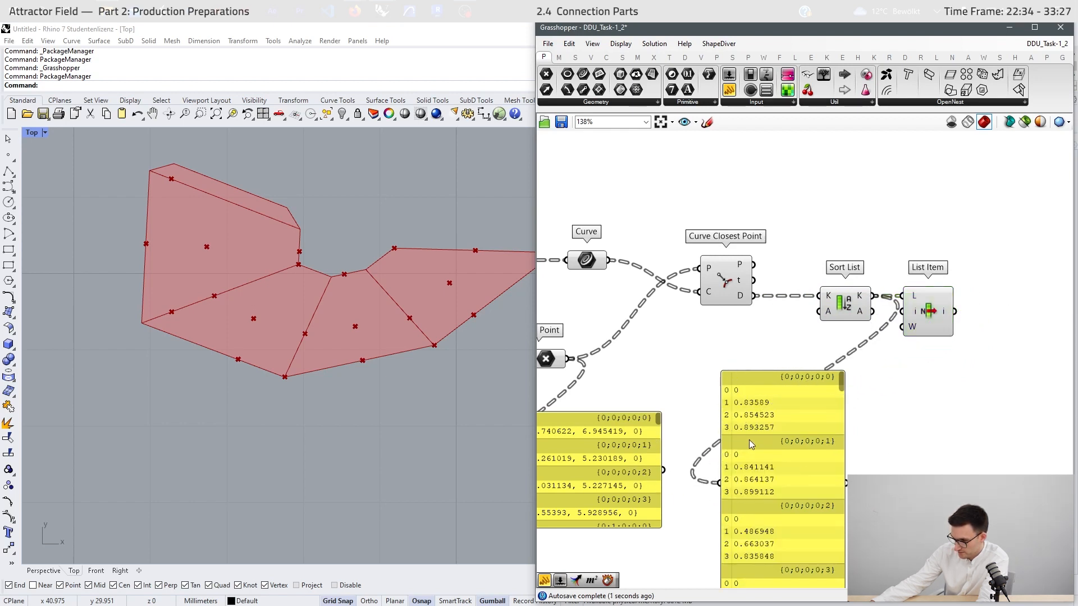
pyautogui.moveTo(749, 439); pyautogui.dragTo(760, 383, button='right')
pyautogui.moveTo(763, 343); pyautogui.dragTo(780, 353, button='right')
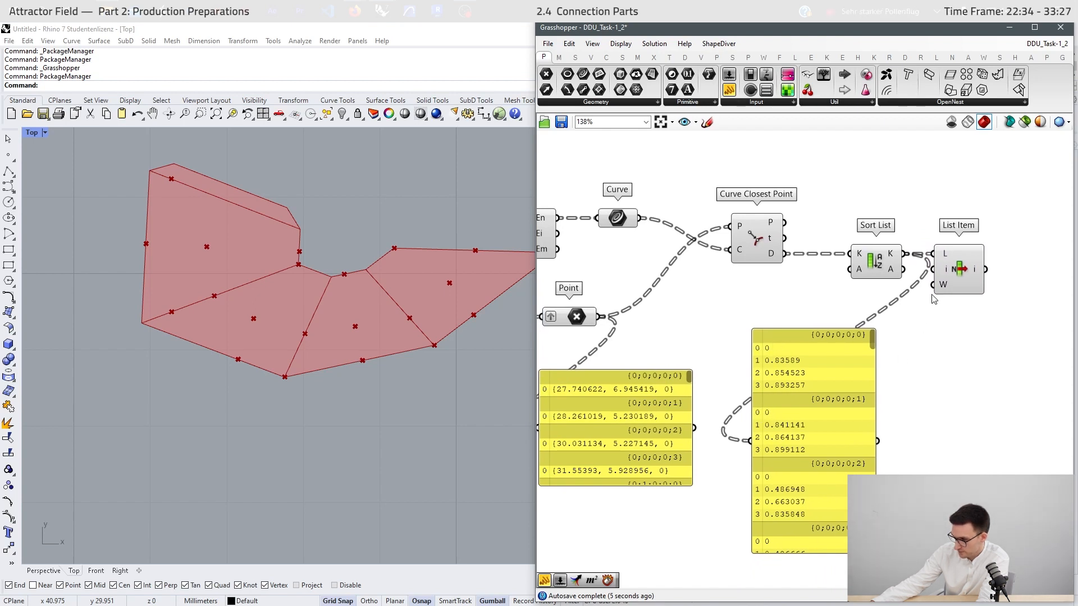
pyautogui.moveTo(966, 279); pyautogui.dragTo(973, 278)
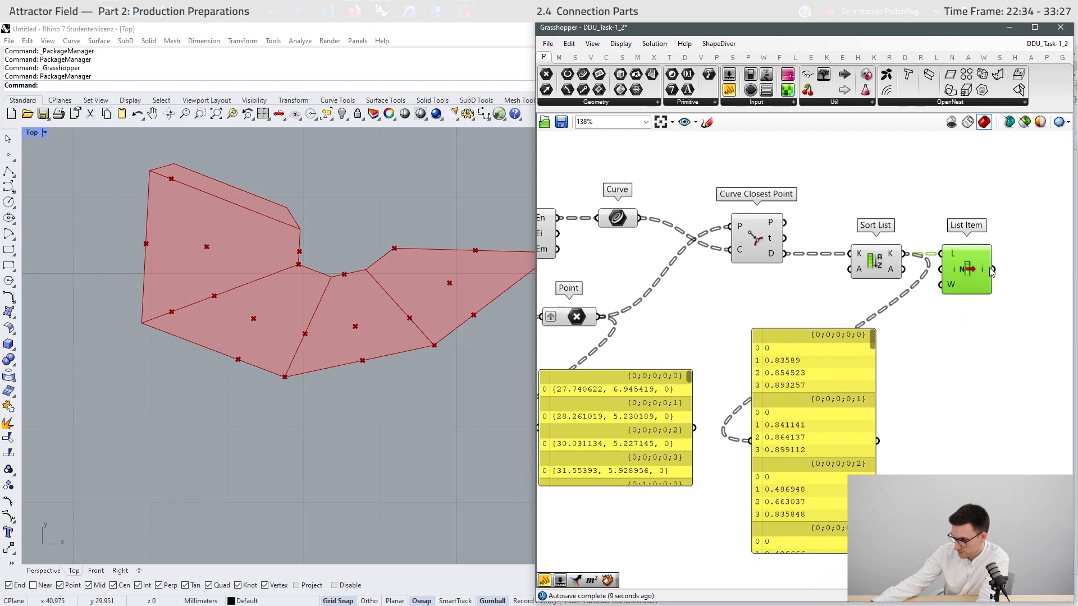
# - Feed the Curve container into Sort List's A input and connect Sort List's A output to List Item's L input
pyautogui.moveTo(734, 249); pyautogui.dragTo(783, 266, button='right')
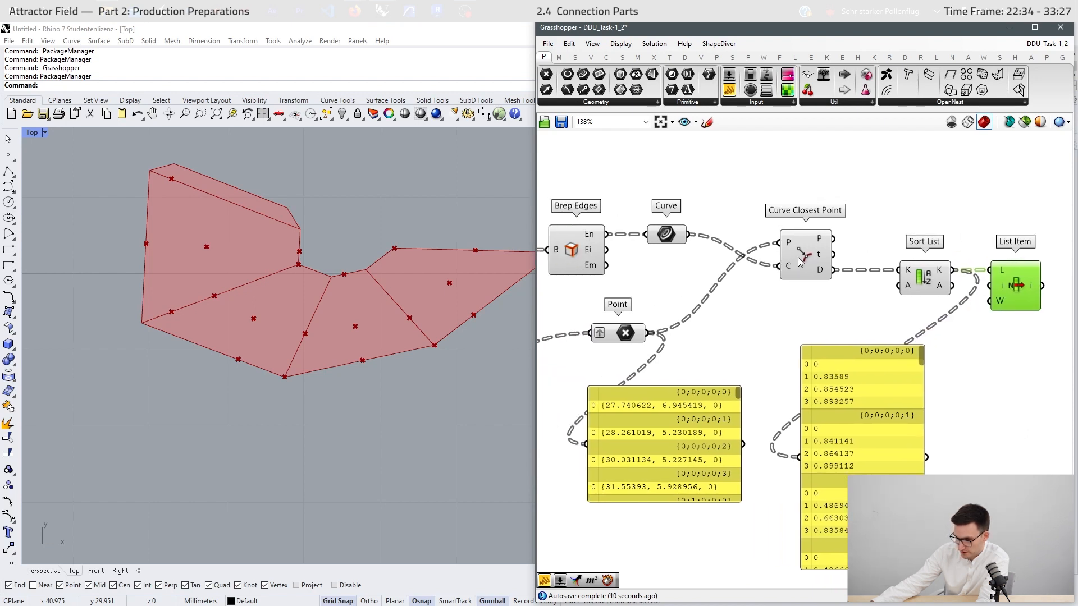
pyautogui.moveTo(807, 256); pyautogui.dragTo(801, 224)
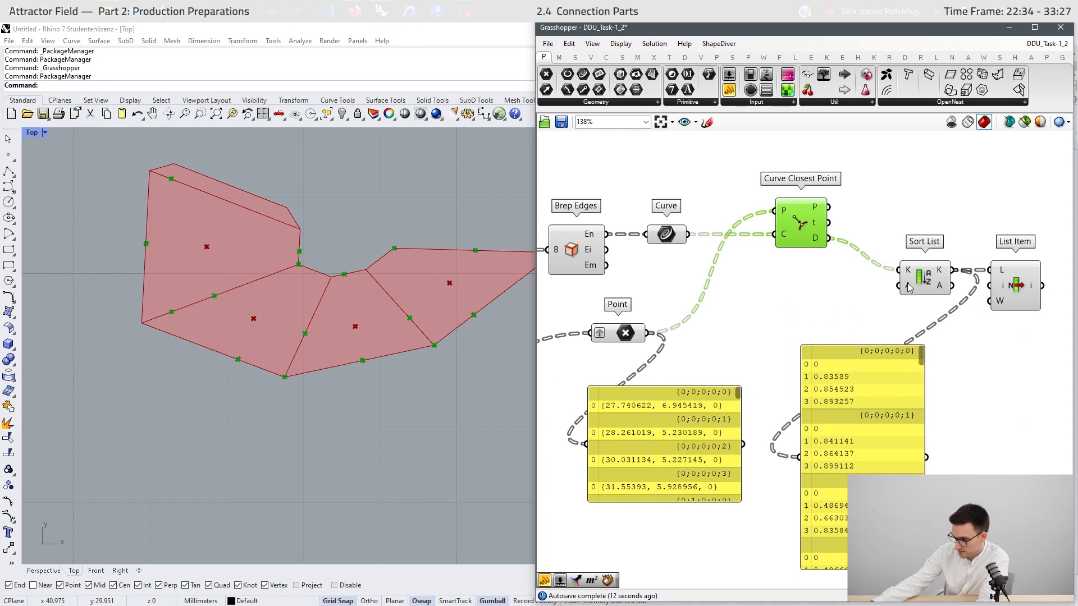
pyautogui.moveTo(927, 281)
pyautogui.mouseDown()
pyautogui.moveTo(915, 259)
pyautogui.moveTo(914, 275)
pyautogui.mouseUp()
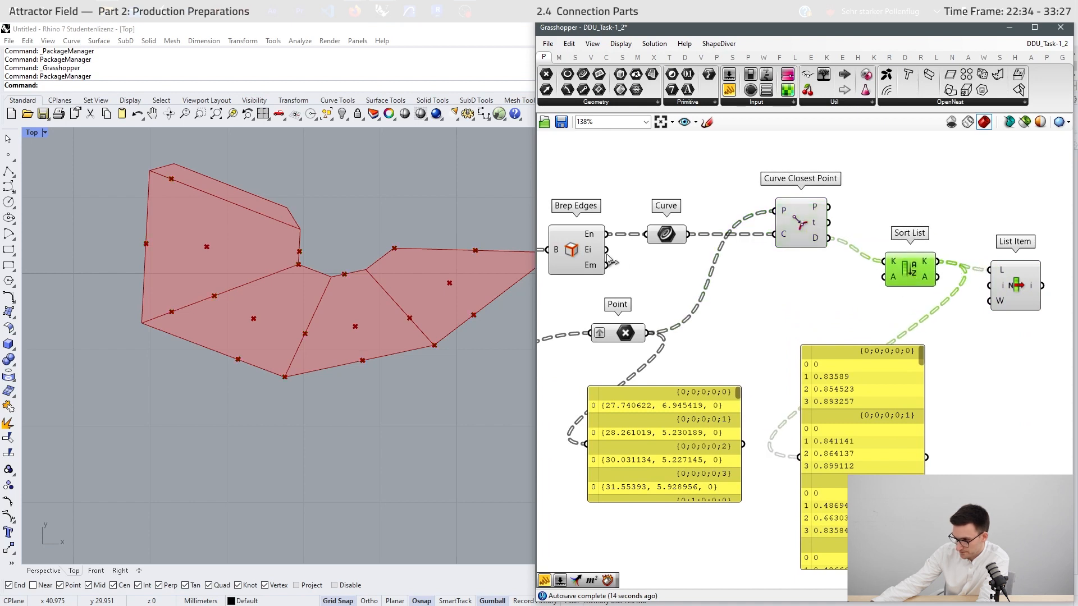
pyautogui.moveTo(675, 235); pyautogui.dragTo(895, 263)
pyautogui.moveTo(1012, 289); pyautogui.dragTo(1001, 281)
pyautogui.moveTo(975, 317); pyautogui.dragTo(936, 299, button='right')
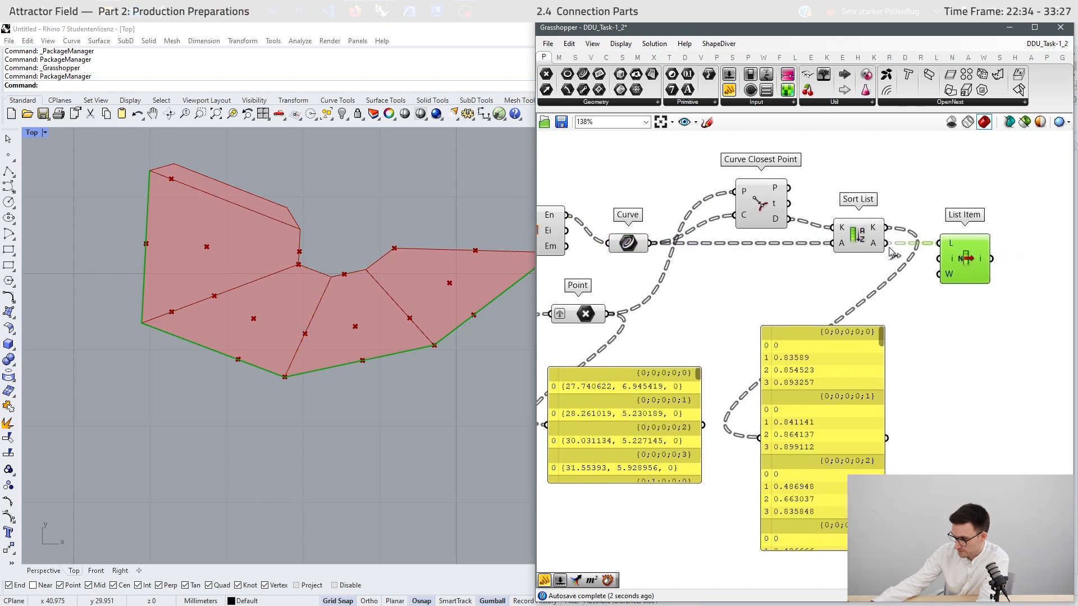
# - Inspect the sorted curves and the selected curve by feeding the panel from Sort List's A output, followed by List Item's output
pyautogui.moveTo(887, 244); pyautogui.dragTo(761, 437)
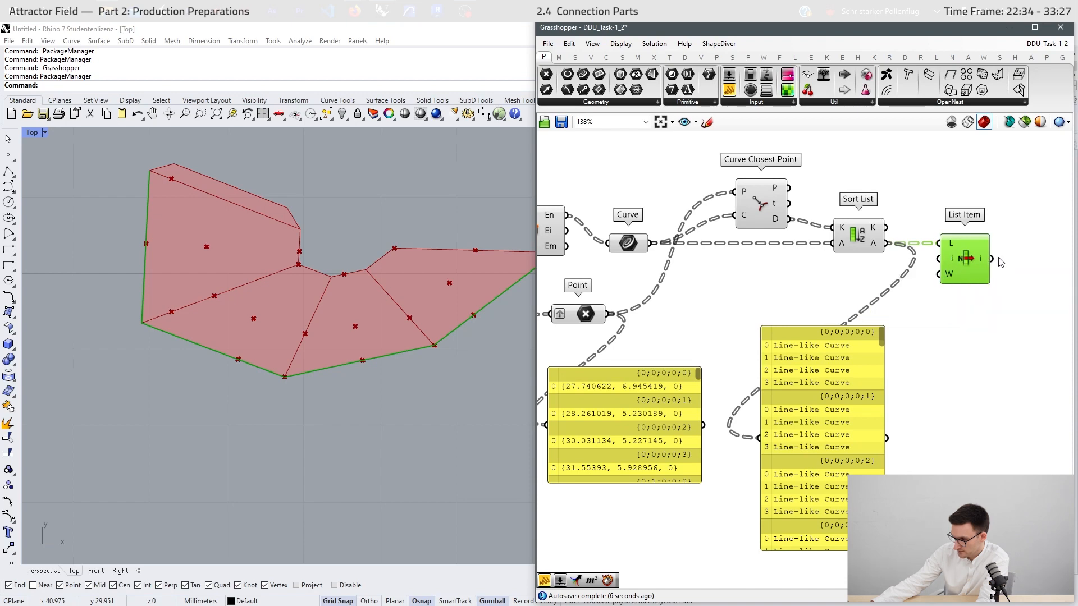
pyautogui.moveTo(992, 260); pyautogui.dragTo(758, 437)
pyautogui.scroll(-3, 868, 372)
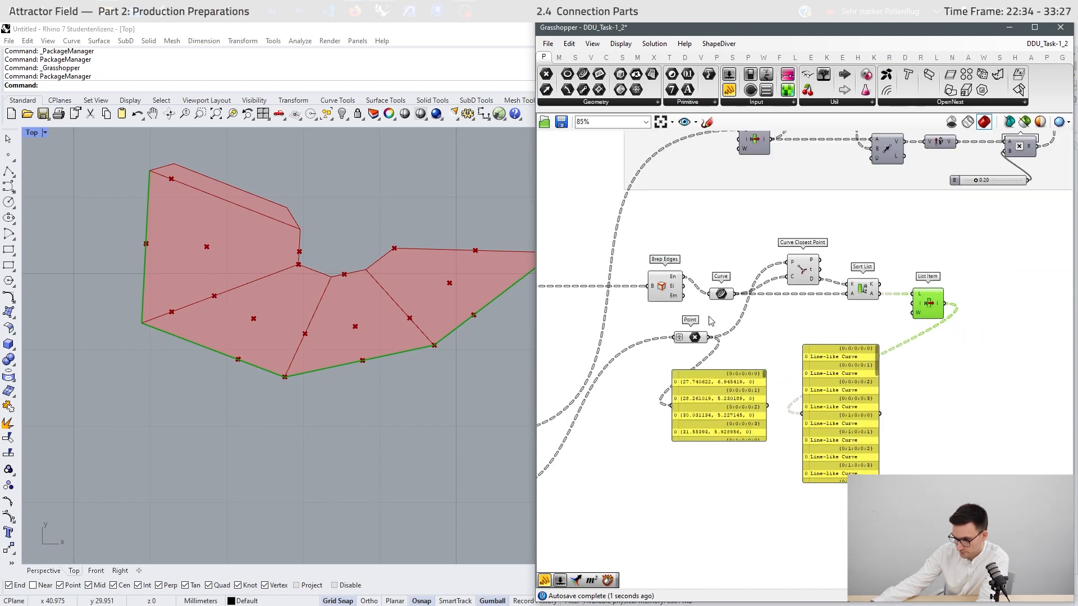
# - Remove the helper panels and group the components from Brep Edges to List Item under the title "Edges"
pyautogui.scroll(-5, 221, 426)
pyautogui.scroll(2, 346, 392)
pyautogui.scroll(-2, 389, 248)
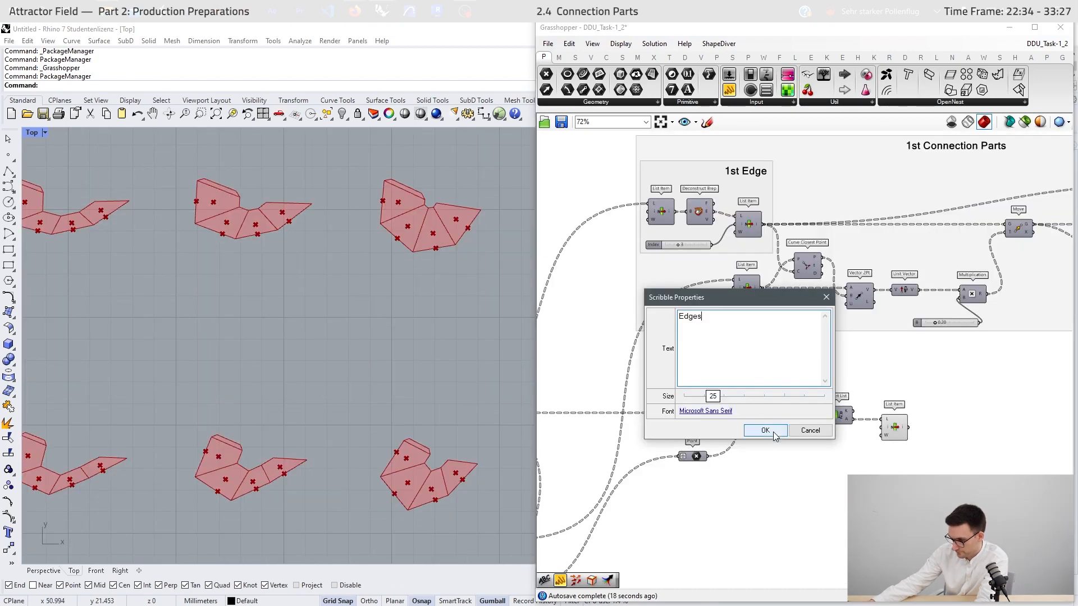
pyautogui.click(761, 433)
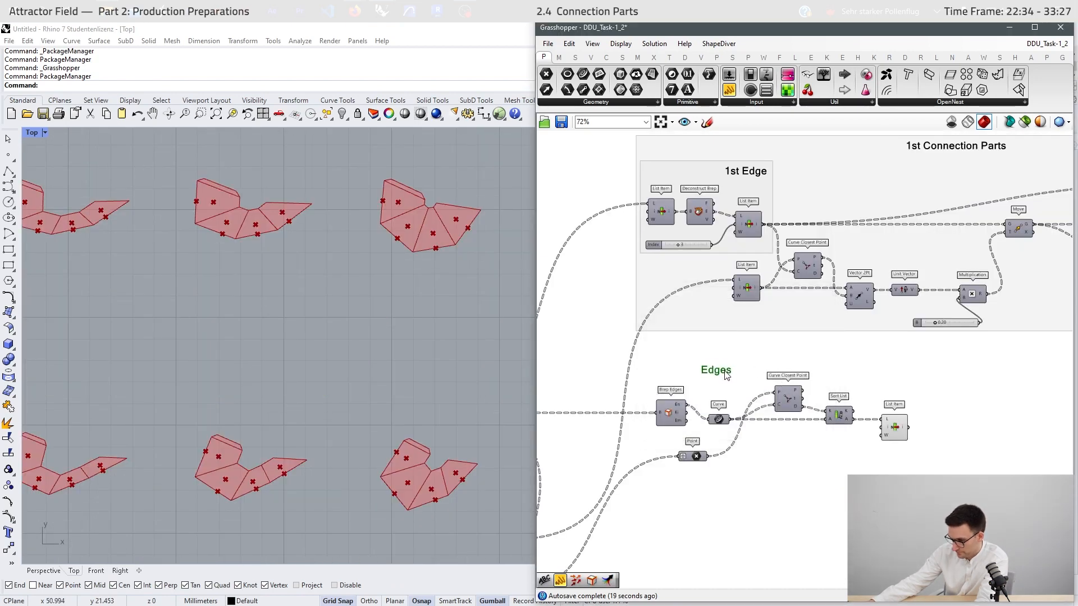
pyautogui.moveTo(961, 364); pyautogui.dragTo(612, 491)
pyautogui.middleClick(740, 525)
pyautogui.click(750, 501)
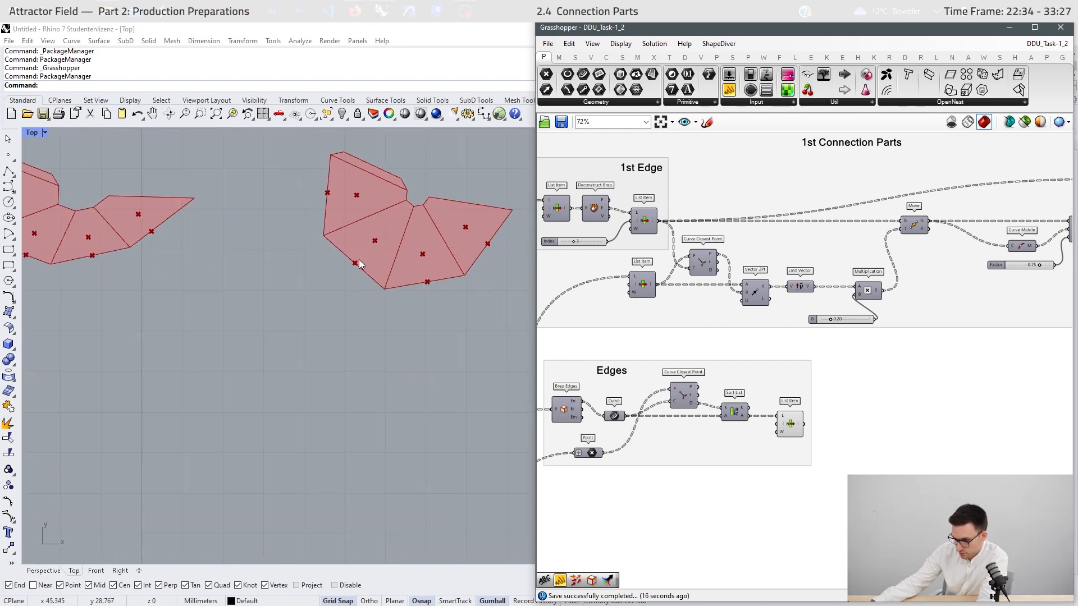
# - Select the upper and lower Merge in turn to compare which points each one supplies on the strips
pyautogui.scroll(-4, 914, 390)
pyautogui.scroll(5, 766, 503)
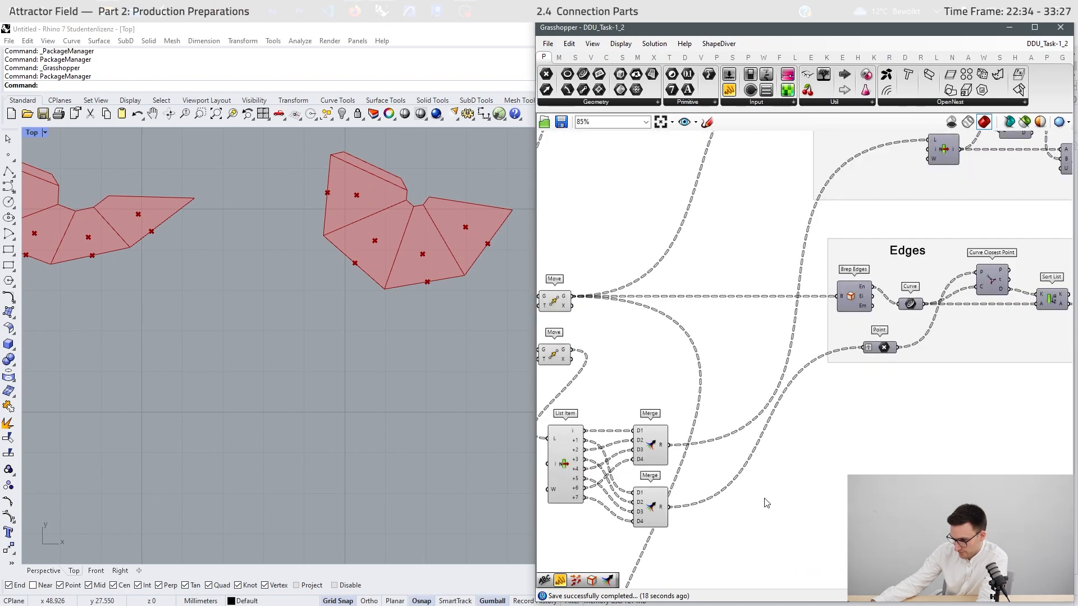
pyautogui.click(651, 455)
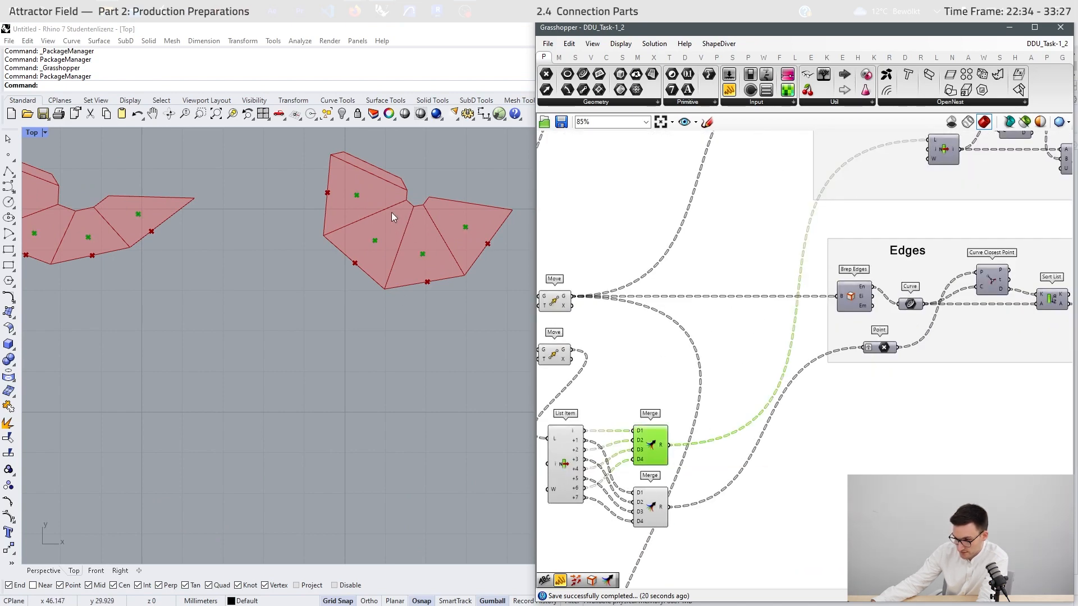
pyautogui.click(657, 509)
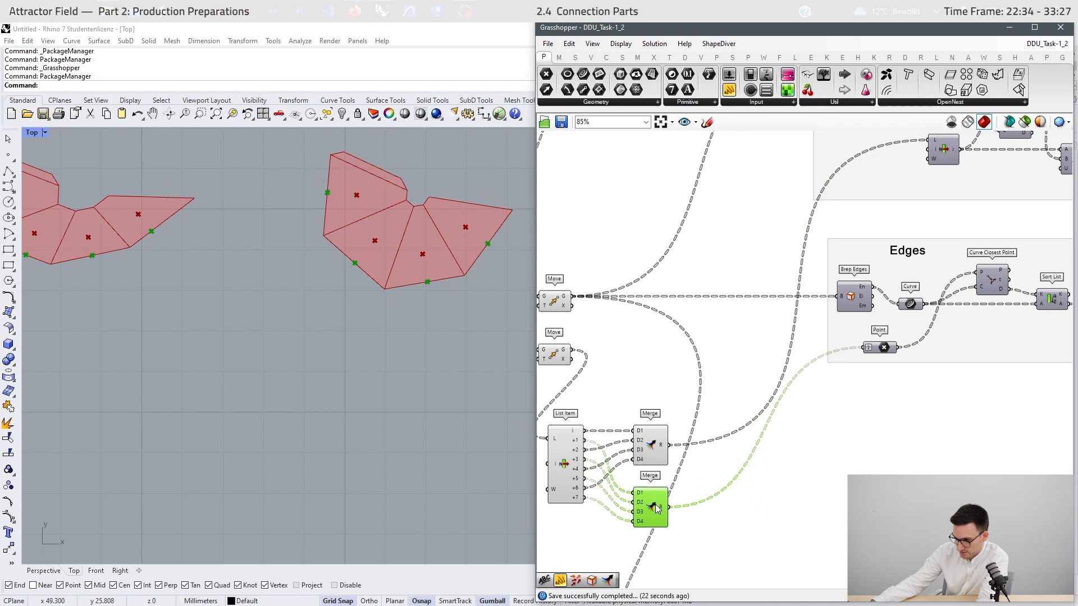
# - Add a Line component below the Edges group, taking A from the upper Merge and B from the lower Merge
pyautogui.doubleClick(815, 501)
pyautogui.write('line')
pyautogui.press('Return')
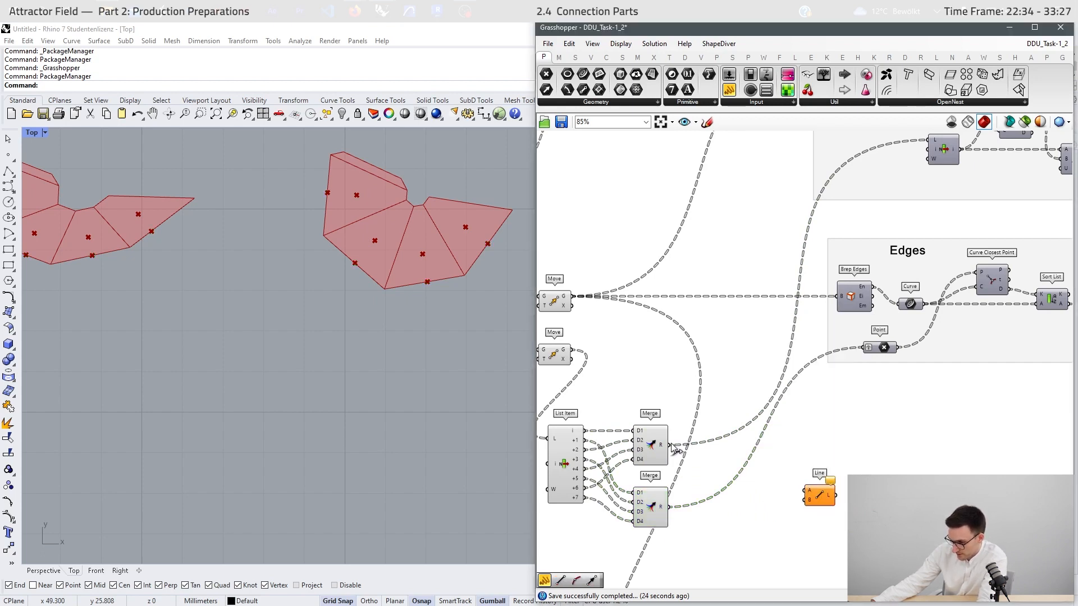
pyautogui.moveTo(812, 483); pyautogui.dragTo(895, 464)
# - Examine the lines between the panel centre points and edge points across all unrolled strips
pyautogui.scroll(-4, 302, 346)
pyautogui.scroll(4, 203, 316)
pyautogui.scroll(1, 194, 303)
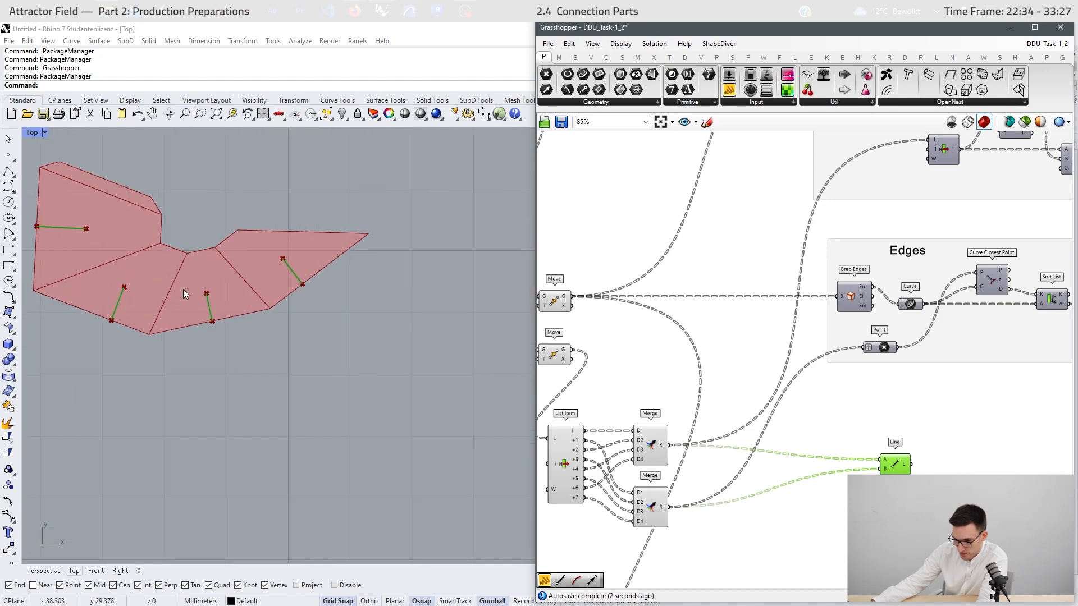
pyautogui.scroll(-3, 257, 247)
pyautogui.scroll(3, 176, 260)
pyautogui.scroll(-4, 255, 299)
pyautogui.scroll(4, 156, 372)
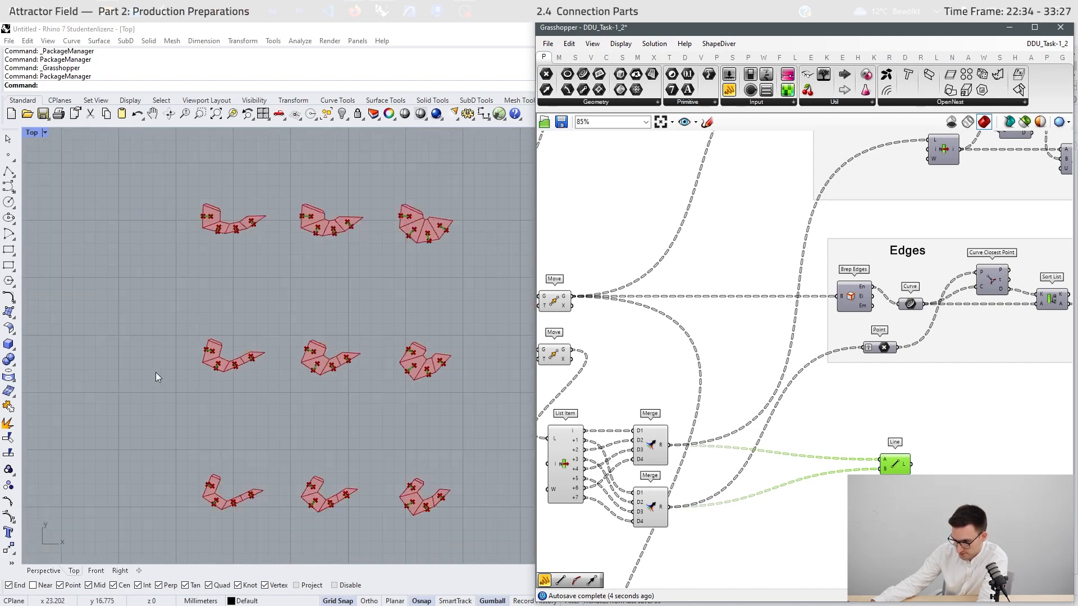
pyautogui.scroll(-4, 338, 308)
pyautogui.scroll(1, 408, 301)
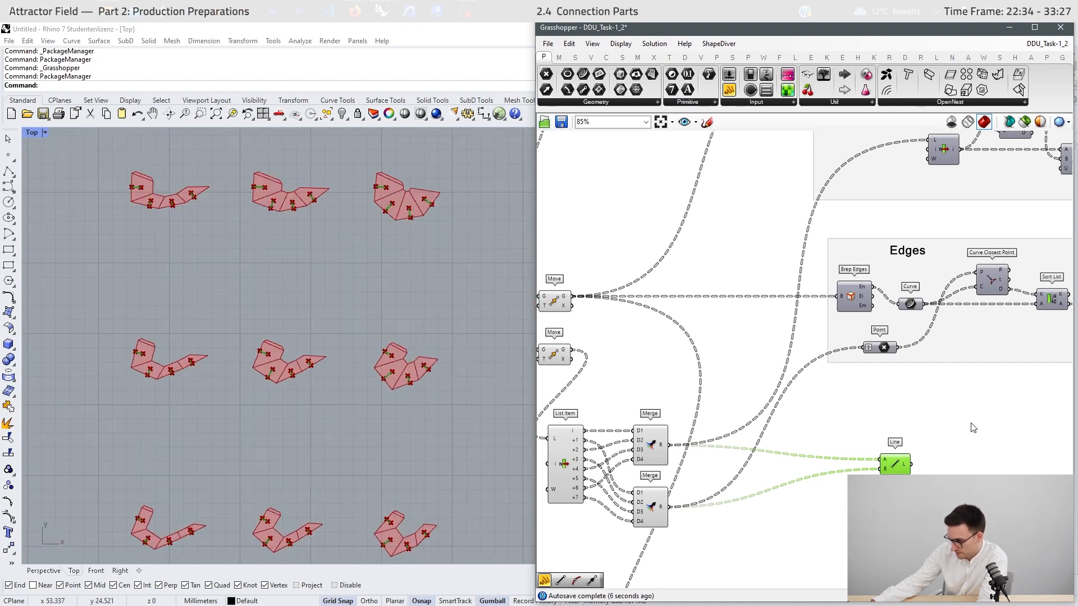
# - Add a Vector 2Pt component above the Line component, below the Edges group
pyautogui.scroll(1, 895, 473)
pyautogui.doubleClick(888, 408)
pyautogui.write('vector')
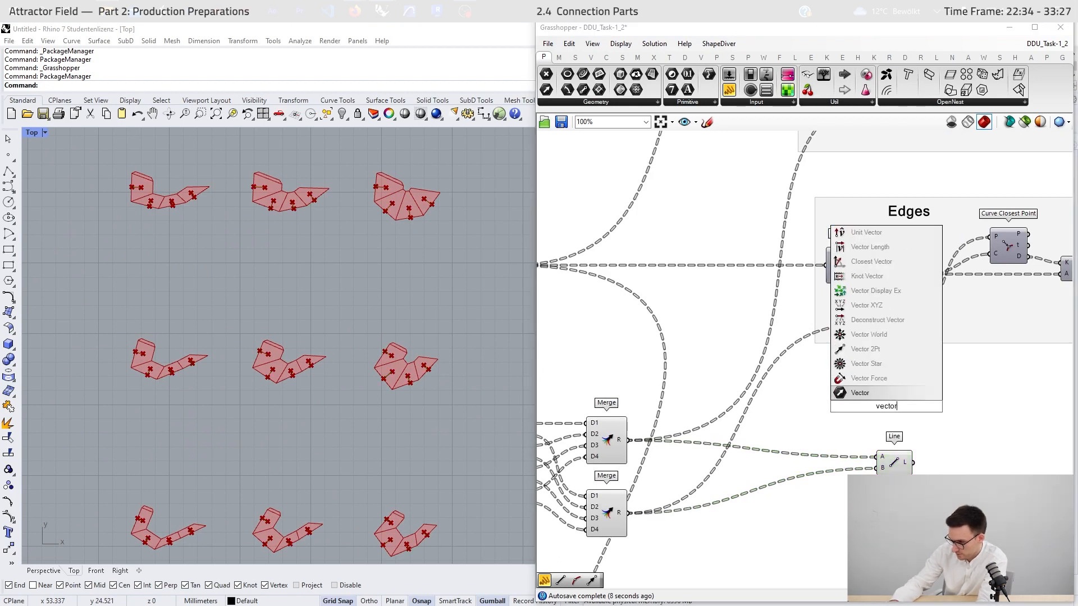
pyautogui.click(883, 350)
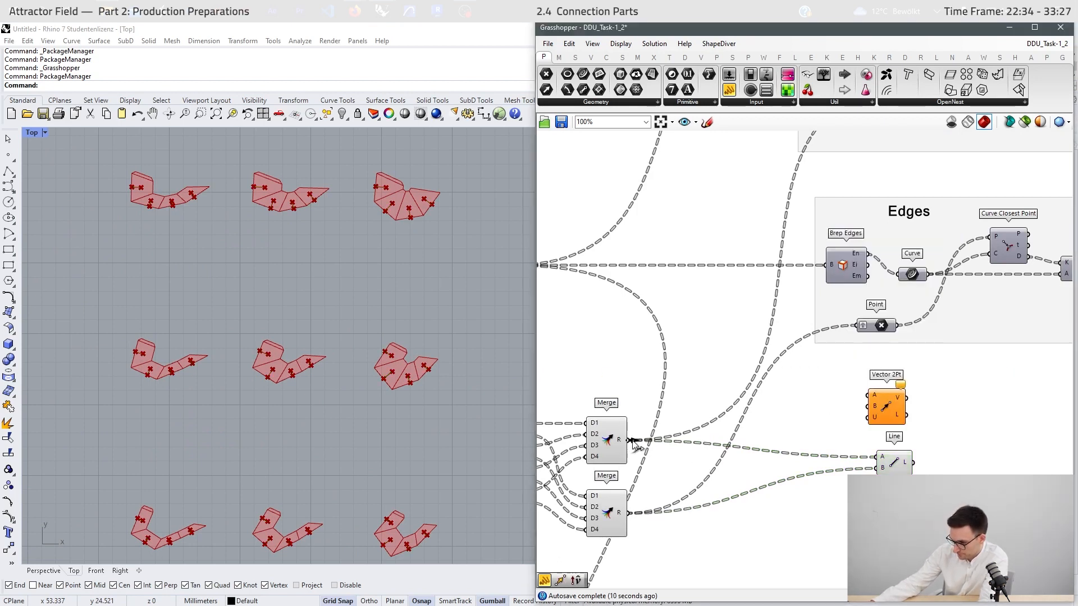
# - Delete the Line component and select the upper and lower Merge in turn to check which points each supplies
pyautogui.click(894, 462)
pyautogui.press('Delete')
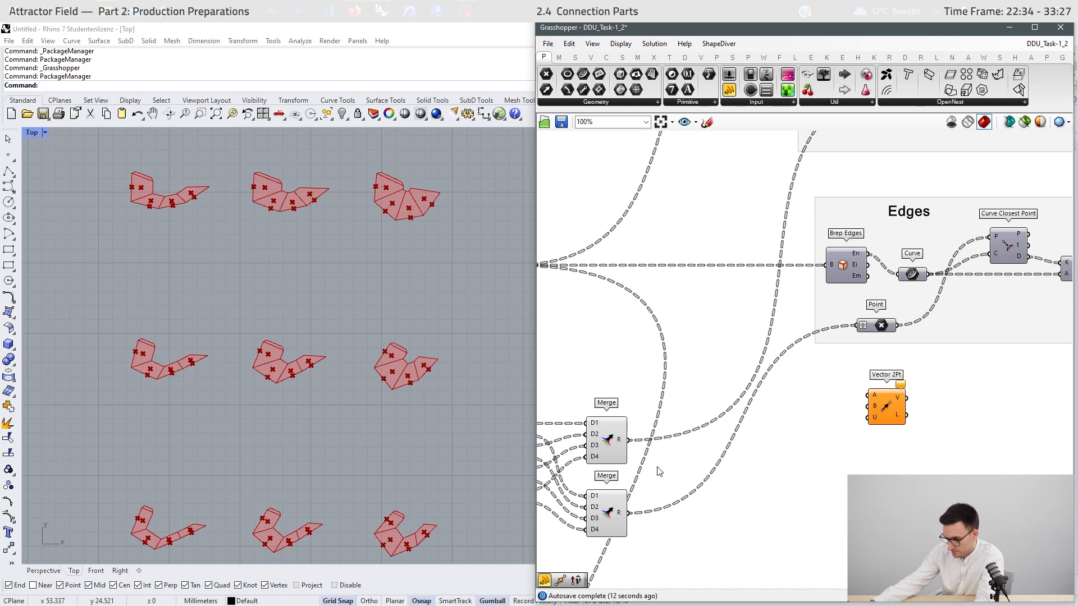
pyautogui.click(606, 440)
pyautogui.scroll(2, 394, 356)
pyautogui.scroll(2, 394, 355)
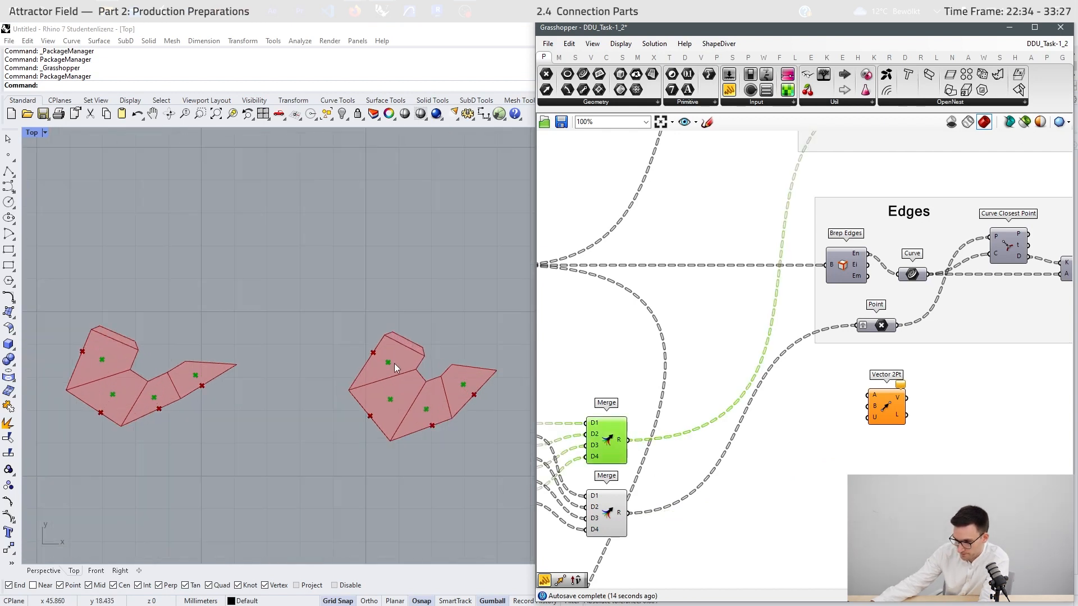
pyautogui.click(622, 519)
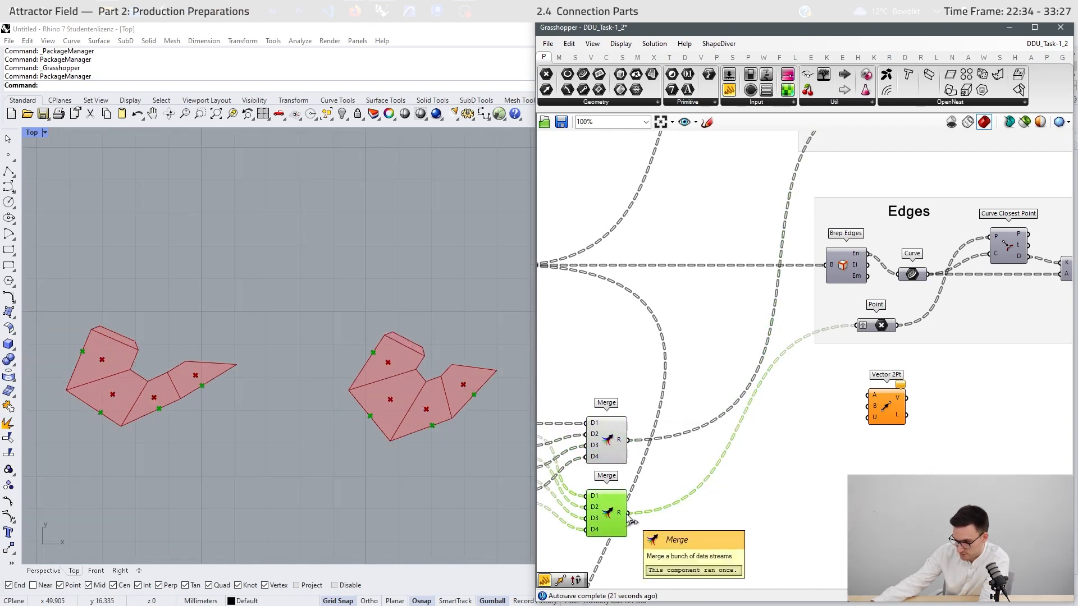
# - Wire the lower Merge into A and the upper Merge into B of Vector 2Pt, and reposition the component below the Edges group
pyautogui.moveTo(629, 513); pyautogui.dragTo(871, 403)
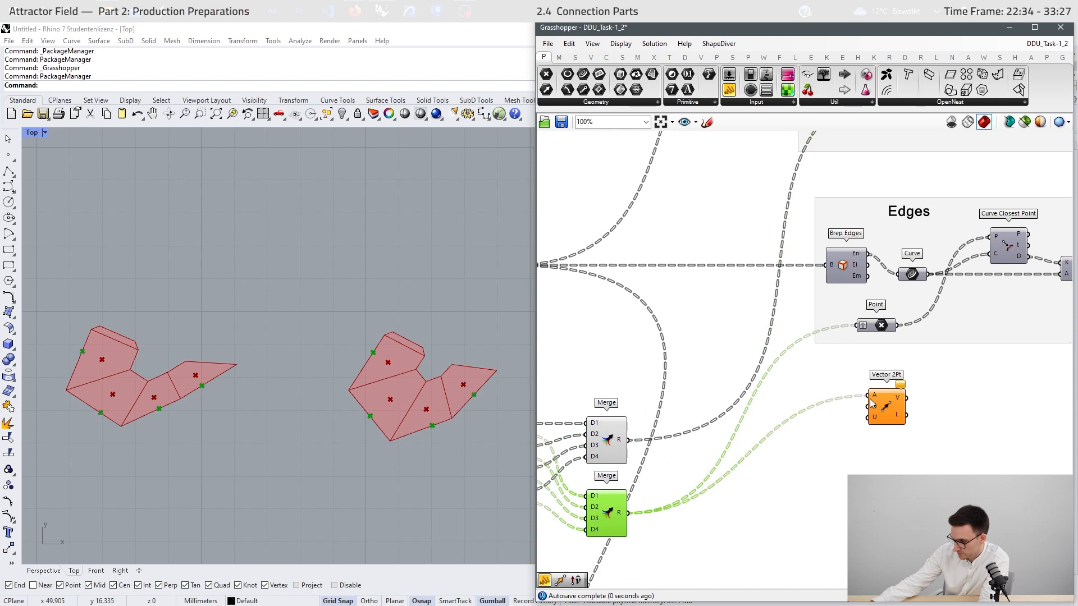
pyautogui.click(635, 443)
pyautogui.click(622, 448)
pyautogui.moveTo(796, 442); pyautogui.dragTo(871, 439)
# - Add a Unit Vector component fed by the V output of Vector 2Pt, and turn off the preview of the vector components
pyautogui.doubleClick(966, 445)
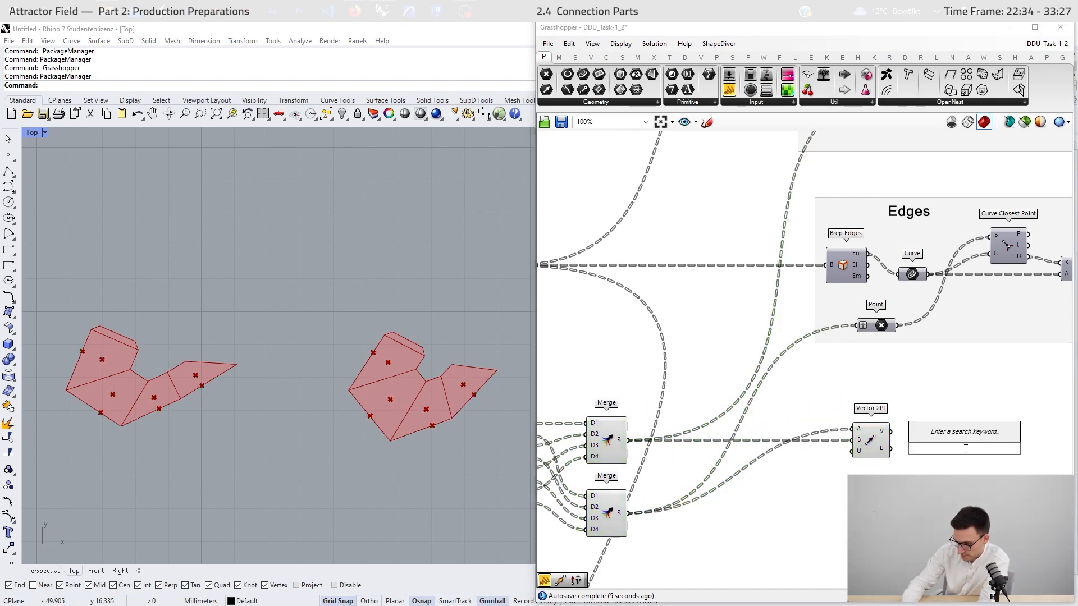
pyautogui.write('unit')
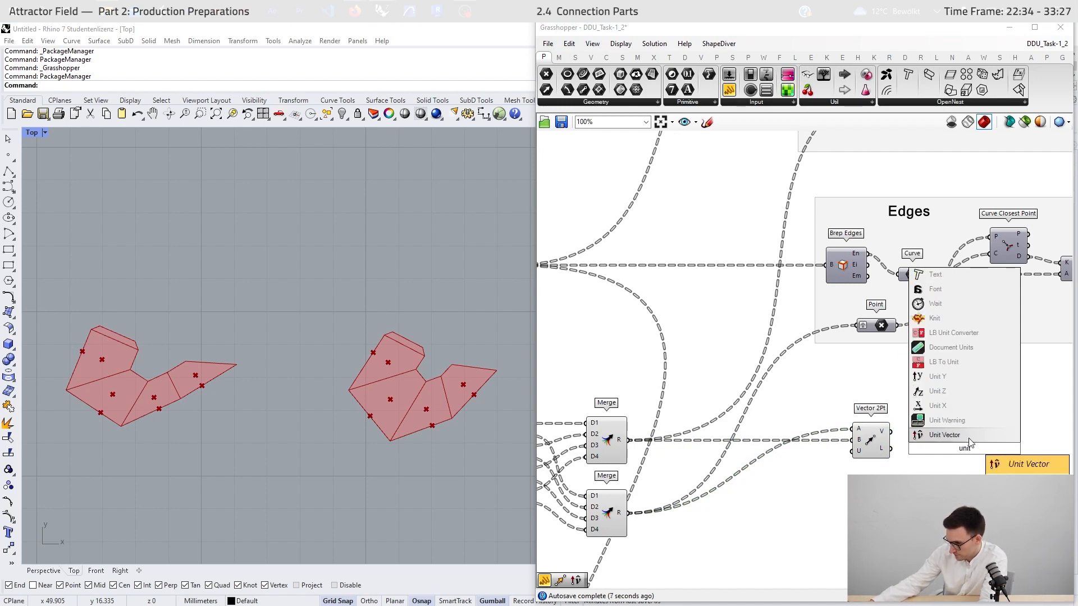
pyautogui.press('Return')
pyautogui.moveTo(962, 452); pyautogui.dragTo(869, 488)
pyautogui.middleClick(868, 498)
pyautogui.click(894, 468)
pyautogui.click(943, 382)
# - Add a Move component beyond the Edges group and feed its geometry input from the Edges List Item output
pyautogui.moveTo(948, 382); pyautogui.dragTo(679, 384, button='right')
pyautogui.doubleClick(1024, 415)
pyautogui.write('move')
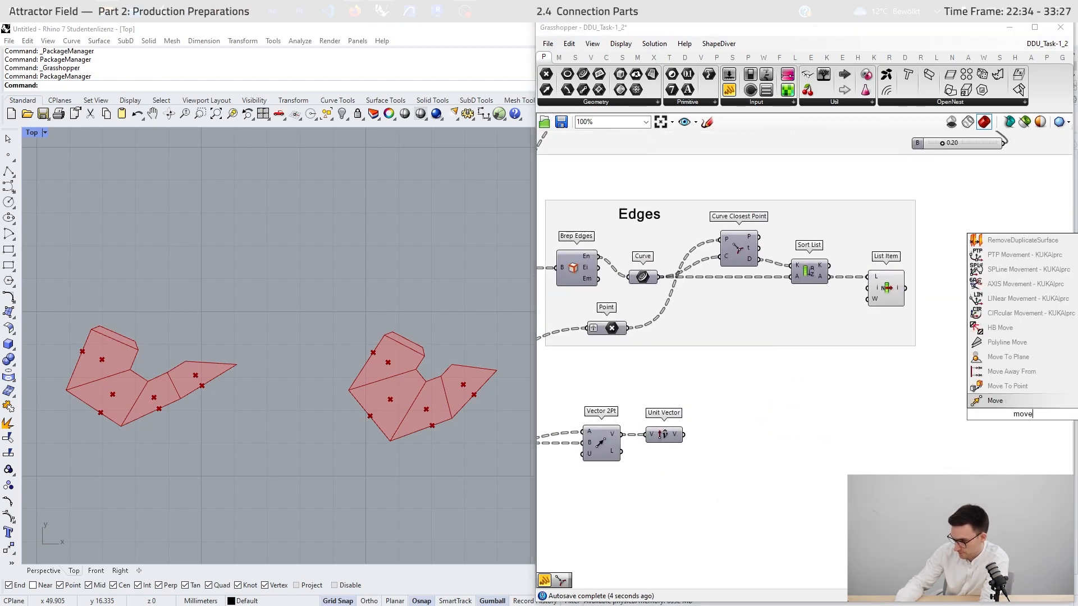
pyautogui.click(997, 402)
pyautogui.scroll(-2, 794, 450)
pyautogui.moveTo(982, 349); pyautogui.dragTo(832, 392, button='right')
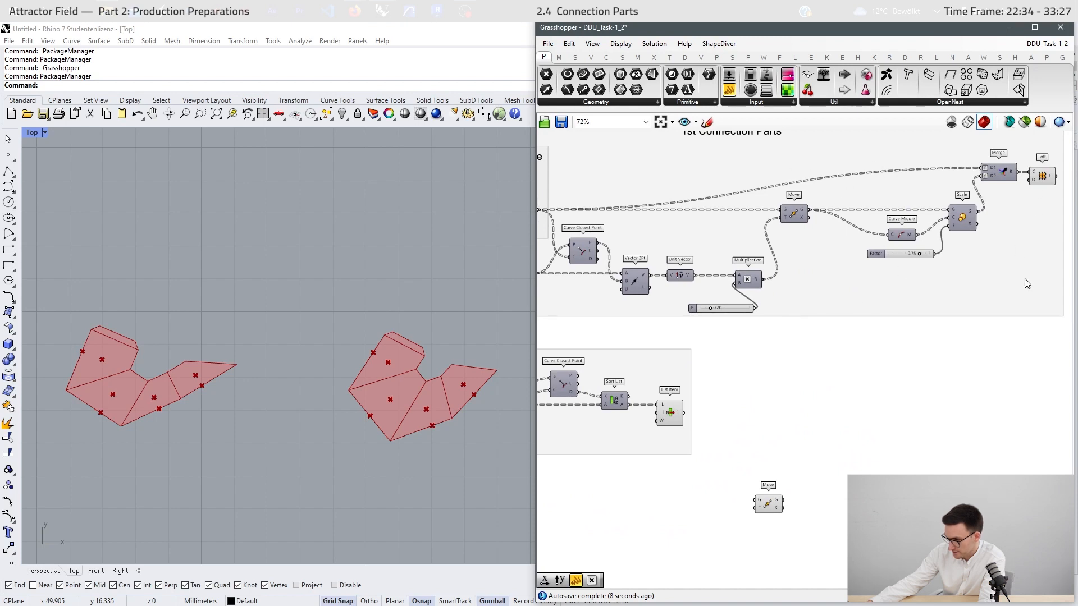
pyautogui.scroll(-1, 1024, 279)
pyautogui.moveTo(650, 466); pyautogui.dragTo(693, 429, button='right')
pyautogui.scroll(1, 693, 429)
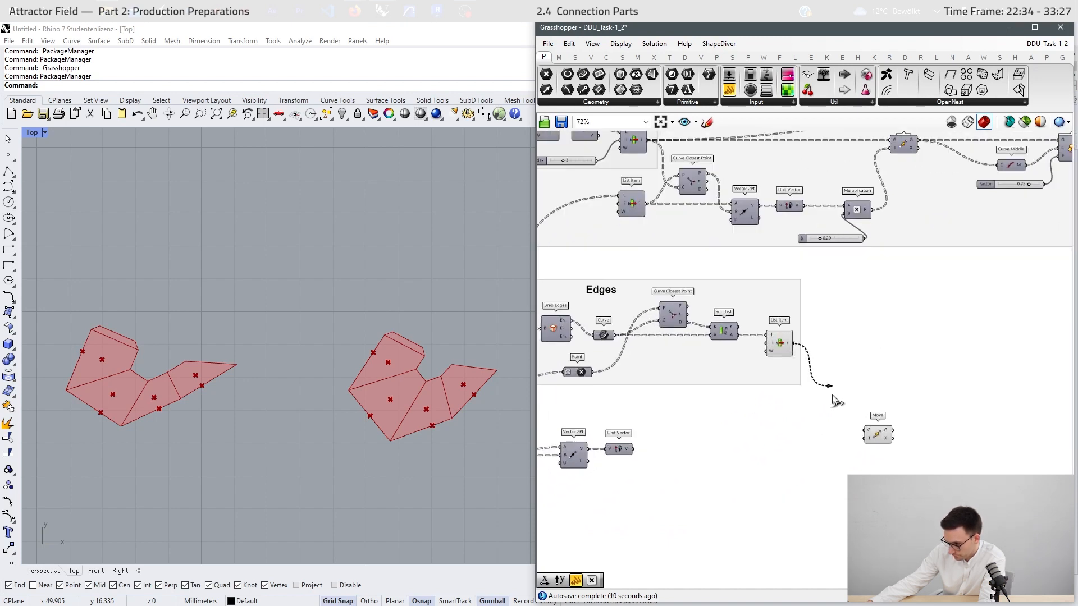
# - Add a Multiplication with the unit vector in A and a 0.2 slider in B, and wire its result into Move's T input
pyautogui.doubleClick(791, 454)
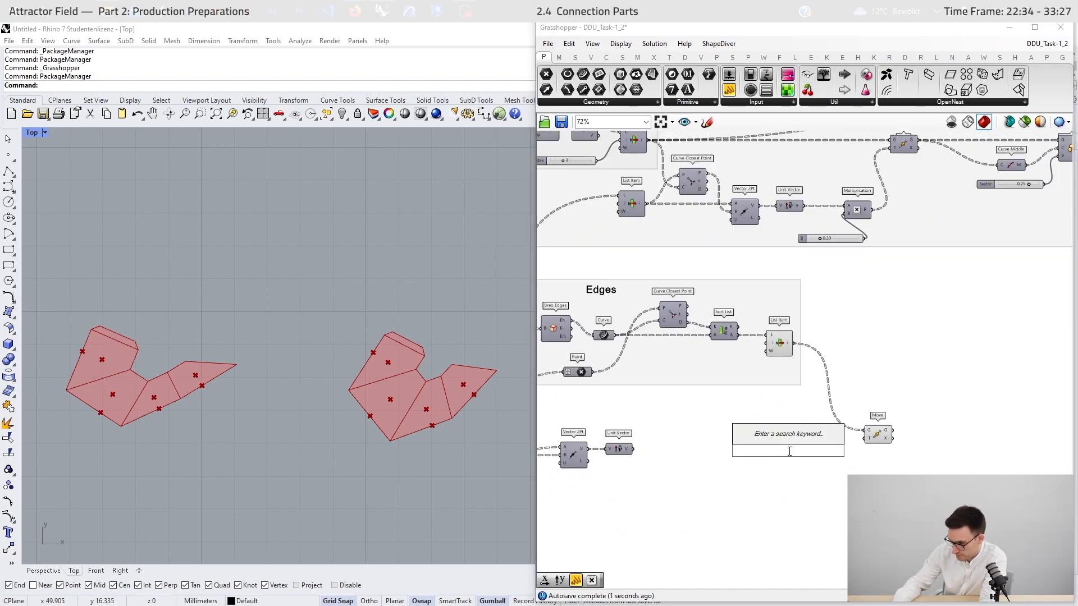
pyautogui.write('Multiplication')
pyautogui.press('Return')
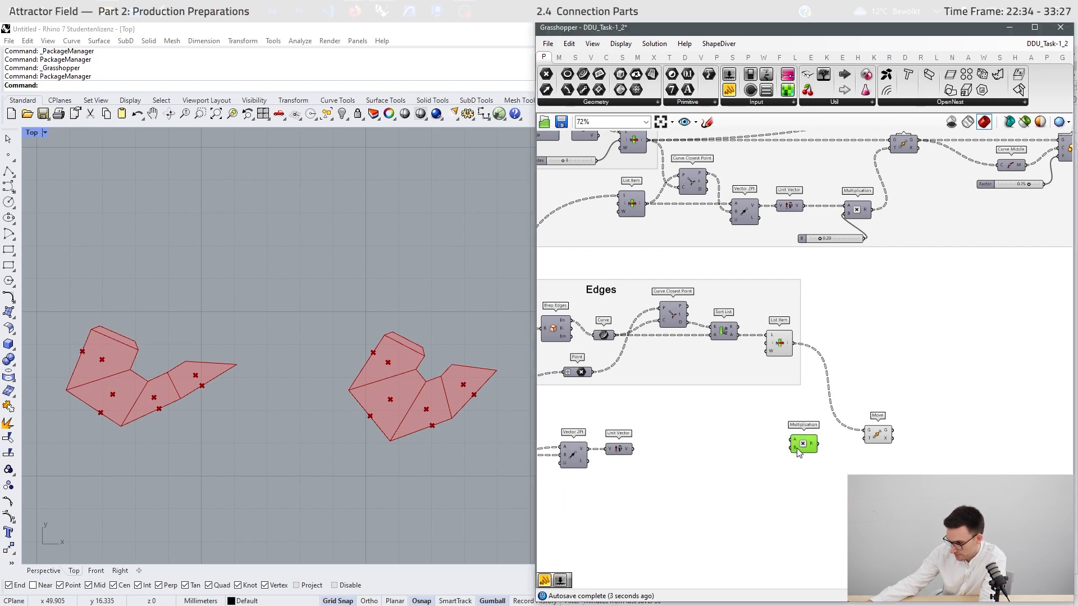
pyautogui.doubleClick(737, 481)
pyautogui.write('0.2')
pyautogui.press('Return')
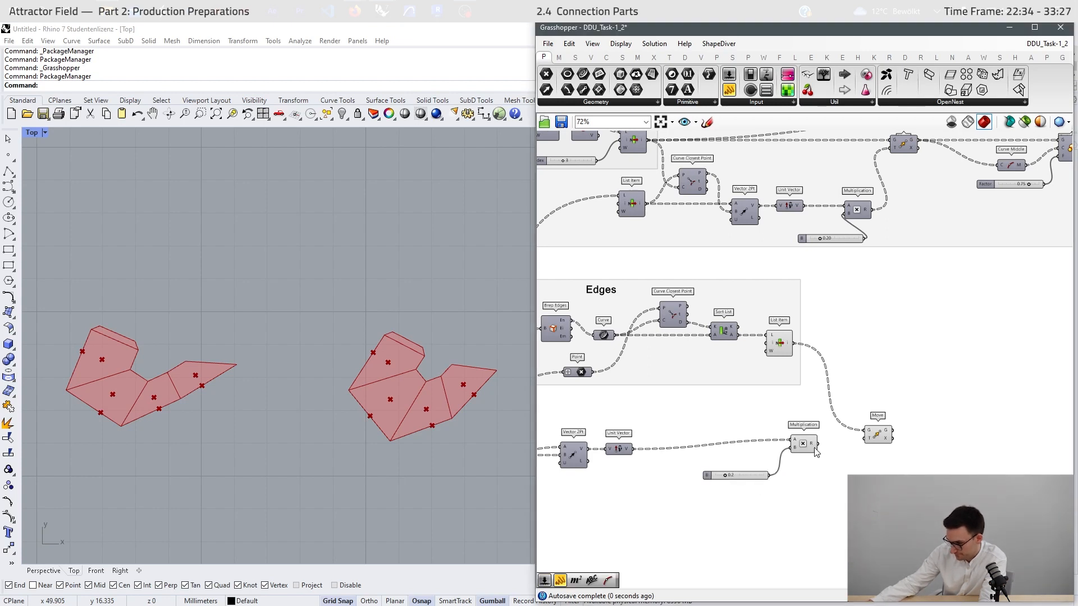
pyautogui.moveTo(866, 441); pyautogui.dragTo(866, 440)
pyautogui.moveTo(884, 439); pyautogui.dragTo(888, 429)
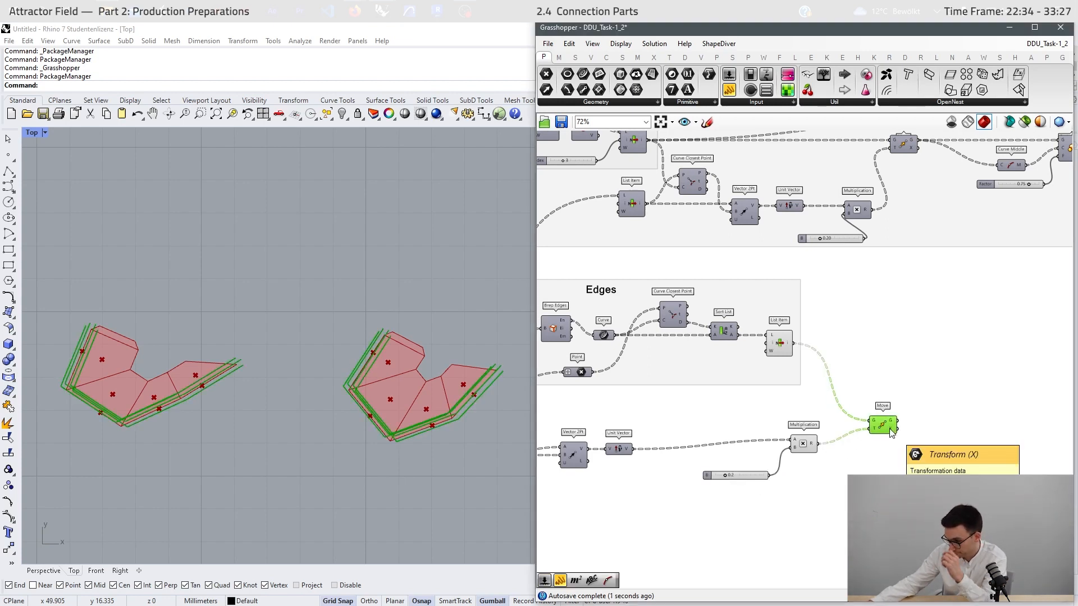
# - Add a Panel above the Move component and compare the data trees of the Multiplication result and the Edges List Item output
pyautogui.moveTo(904, 425); pyautogui.dragTo(947, 468, button='right')
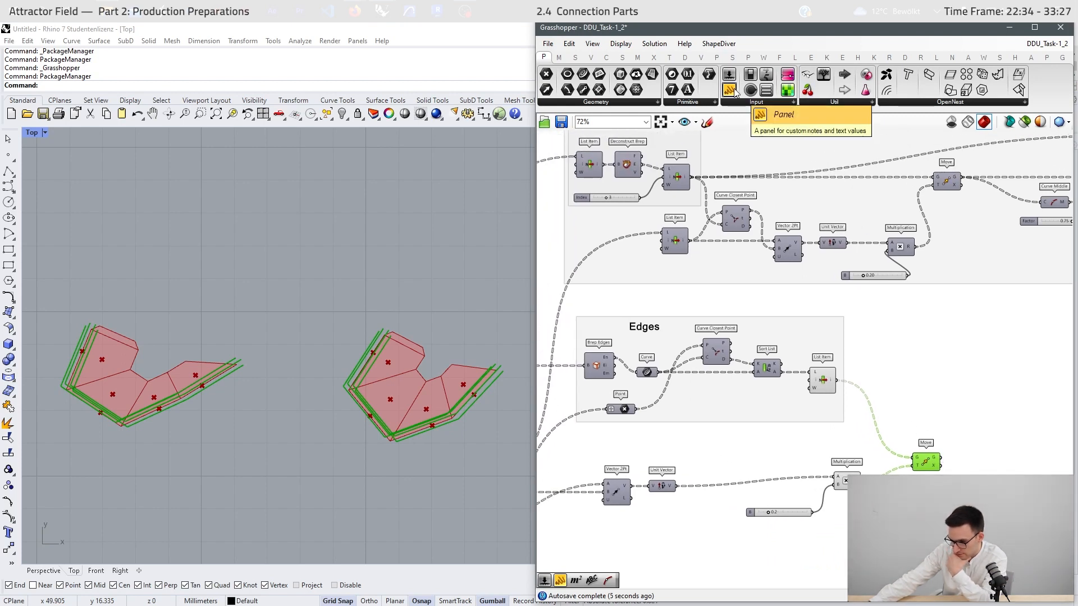
pyautogui.moveTo(729, 90); pyautogui.dragTo(951, 366)
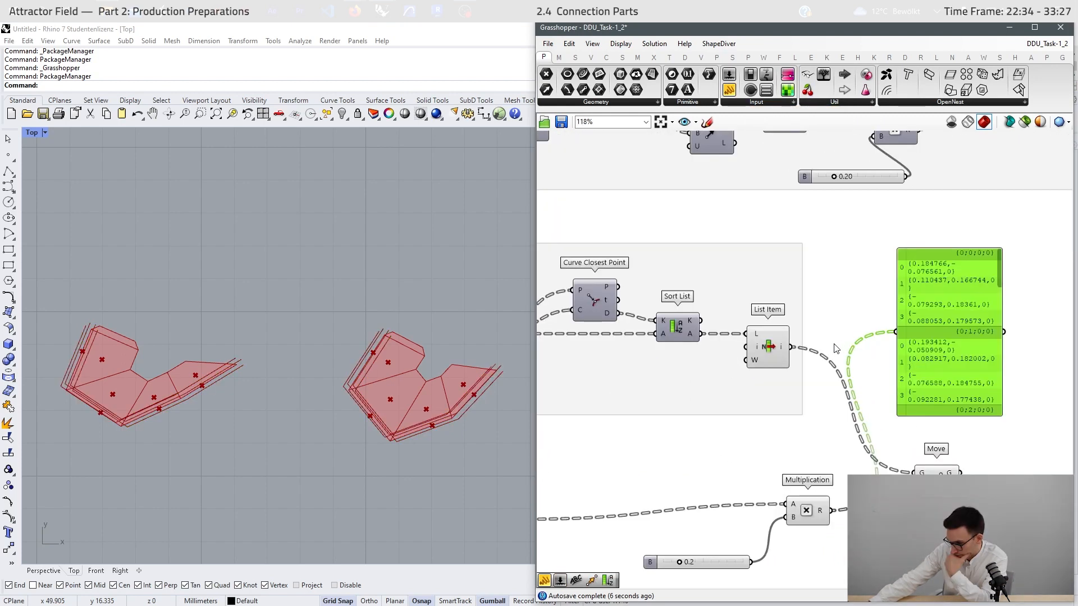
pyautogui.moveTo(893, 345); pyautogui.dragTo(894, 344)
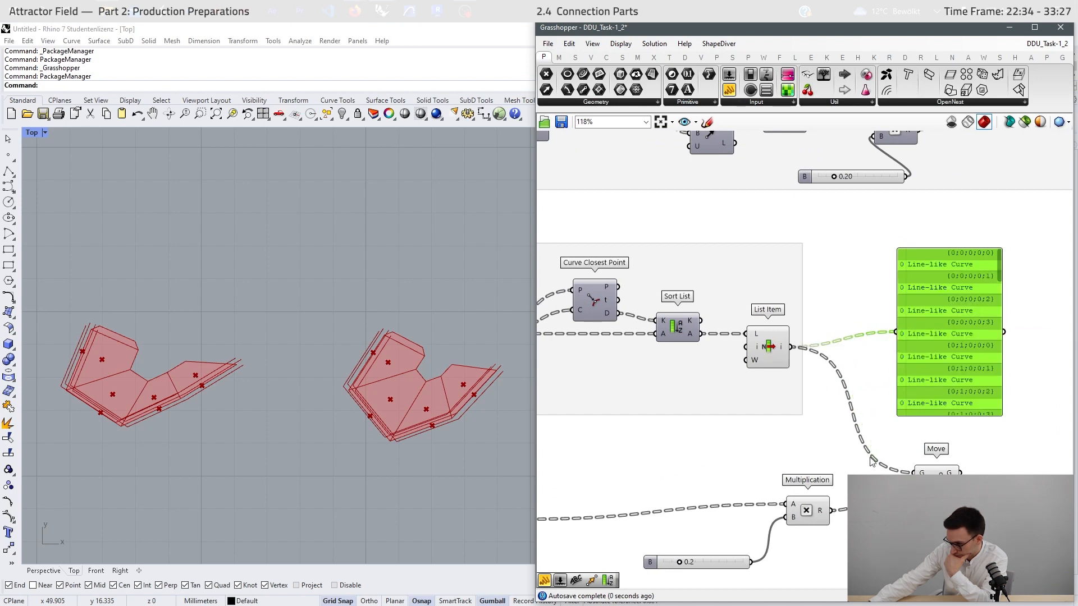
pyautogui.moveTo(836, 515); pyautogui.dragTo(832, 511)
# - Graft the Multiplication's R output and compare its data tree with the List Item output in the panel
pyautogui.rightClick(823, 516)
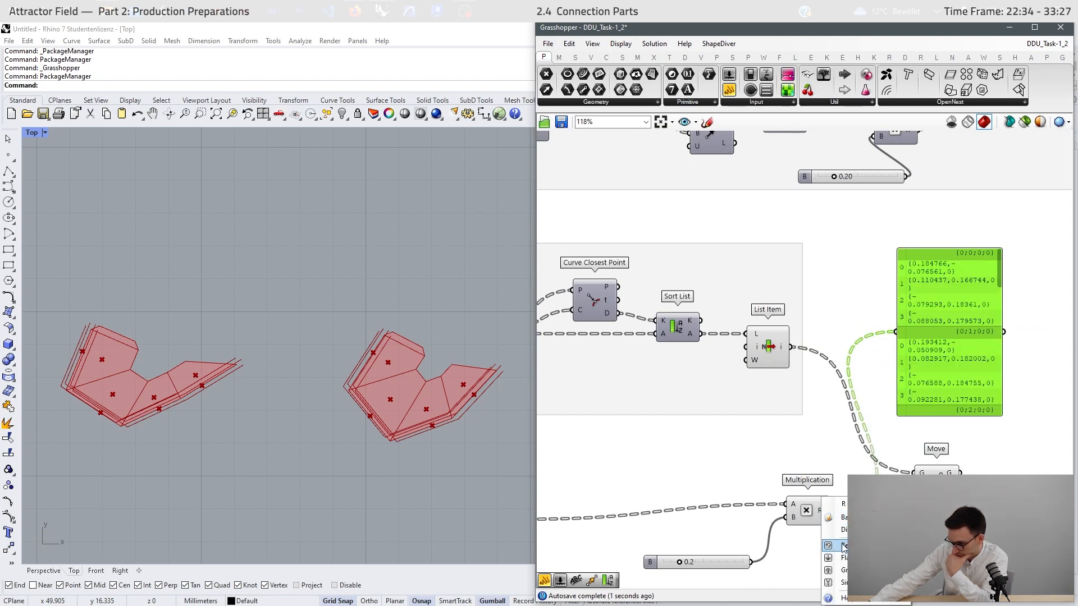
pyautogui.click(842, 570)
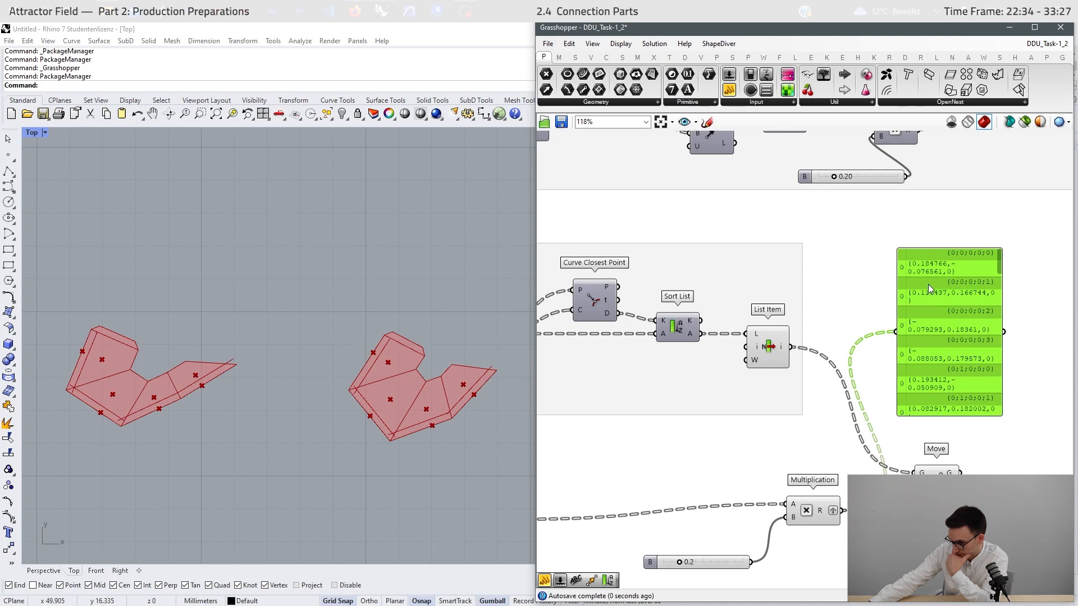
pyautogui.moveTo(819, 517); pyautogui.dragTo(805, 532)
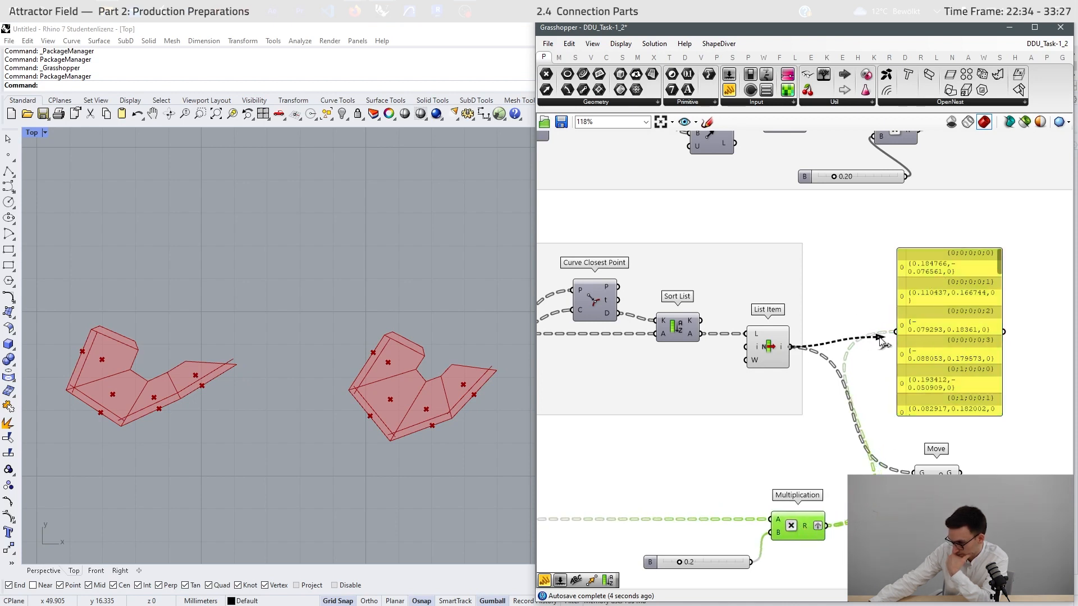
pyautogui.moveTo(880, 339); pyautogui.dragTo(896, 332)
pyautogui.scroll(-3, 920, 326)
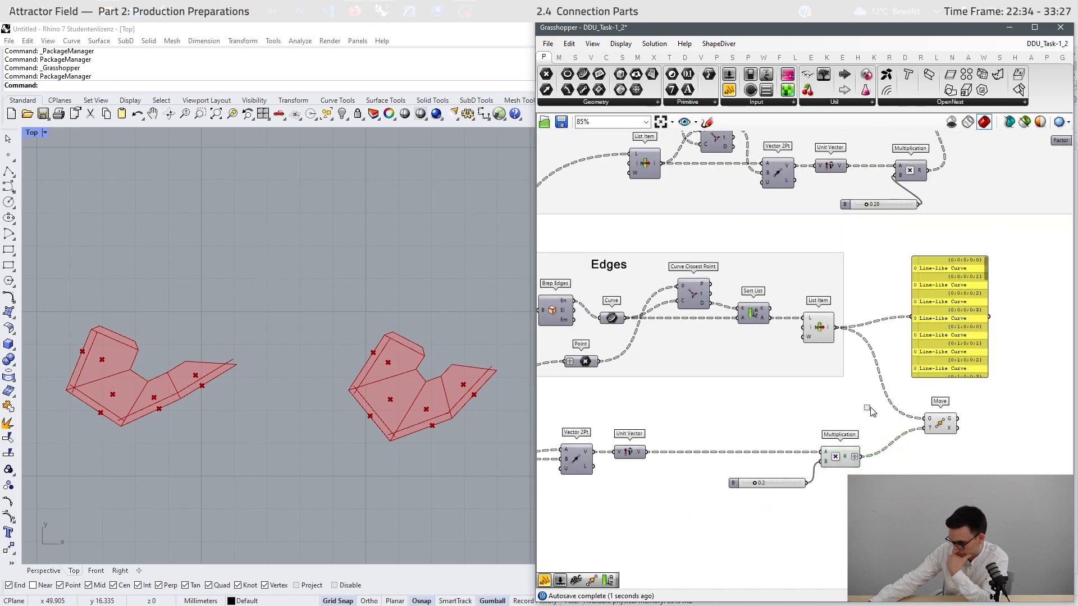
# - Turn off the preview of the Multiplication and the Edges List Item, and select Move to inspect the shifted edge lines
pyautogui.moveTo(870, 408); pyautogui.dragTo(794, 496)
pyautogui.middleClick(880, 507)
pyautogui.click(915, 473)
pyautogui.moveTo(874, 272); pyautogui.dragTo(816, 410)
pyautogui.middleClick(817, 416)
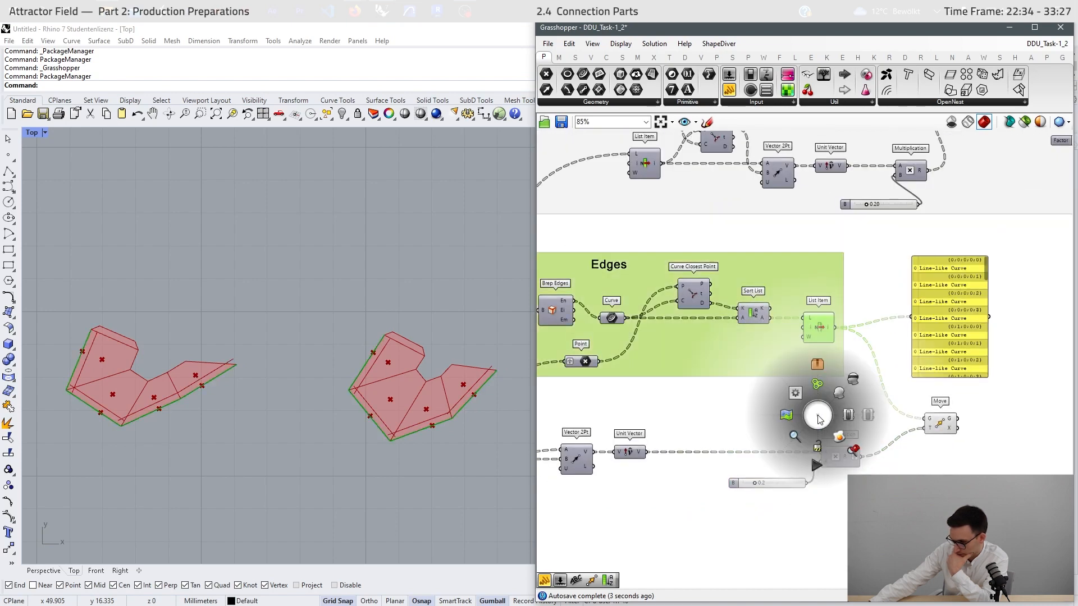
pyautogui.click(851, 386)
pyautogui.click(942, 422)
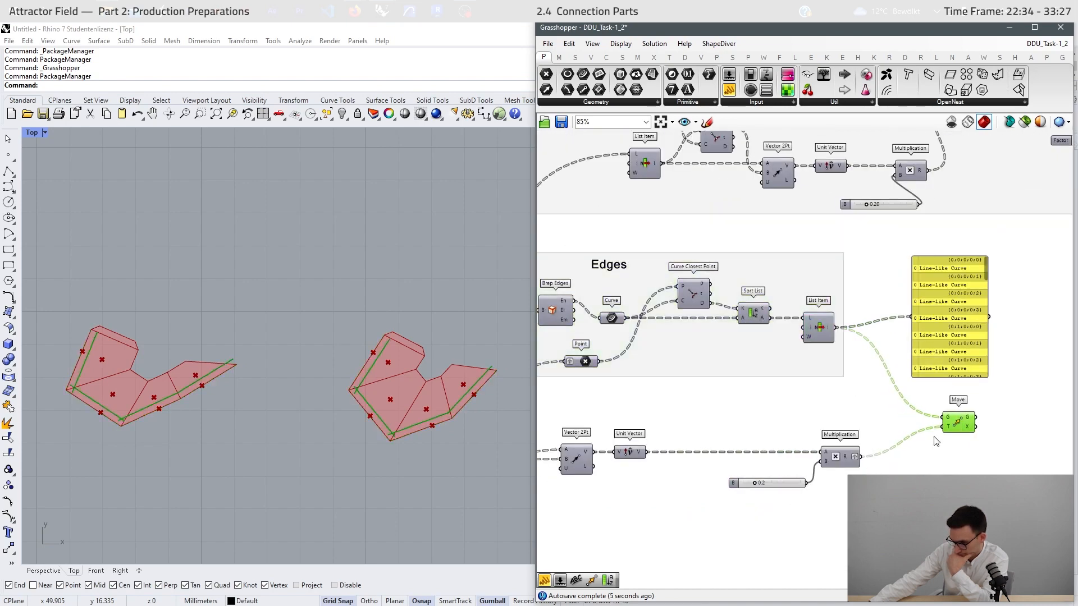
pyautogui.scroll(5, 791, 498)
pyautogui.scroll(-2, 793, 463)
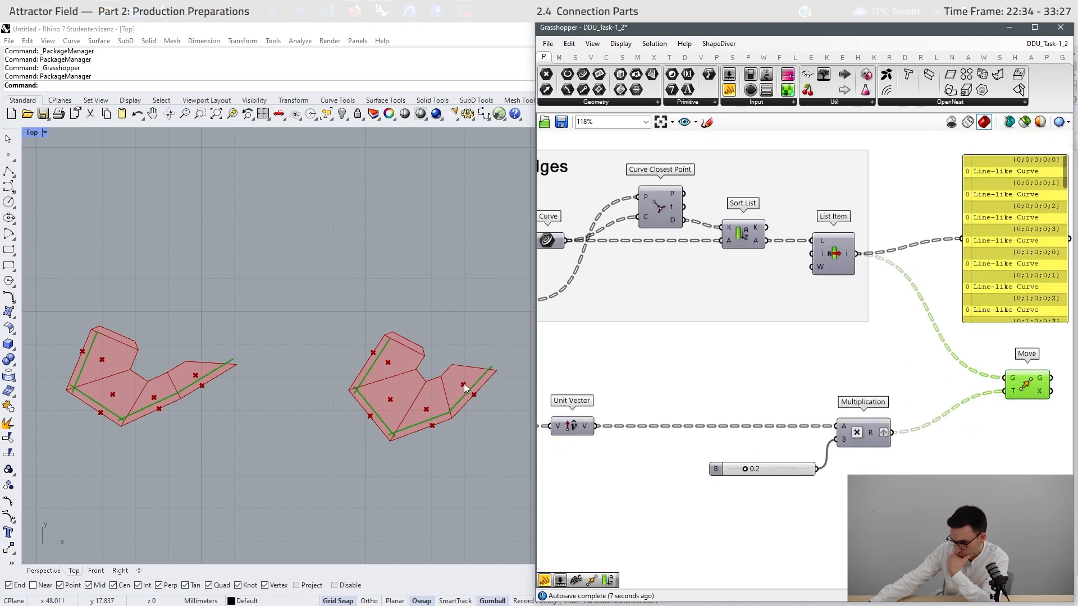
pyautogui.scroll(3, 385, 411)
# - Insert a Reverse vector component between the Multiplication result and Move's T input
pyautogui.moveTo(900, 470); pyautogui.dragTo(792, 462, button='right')
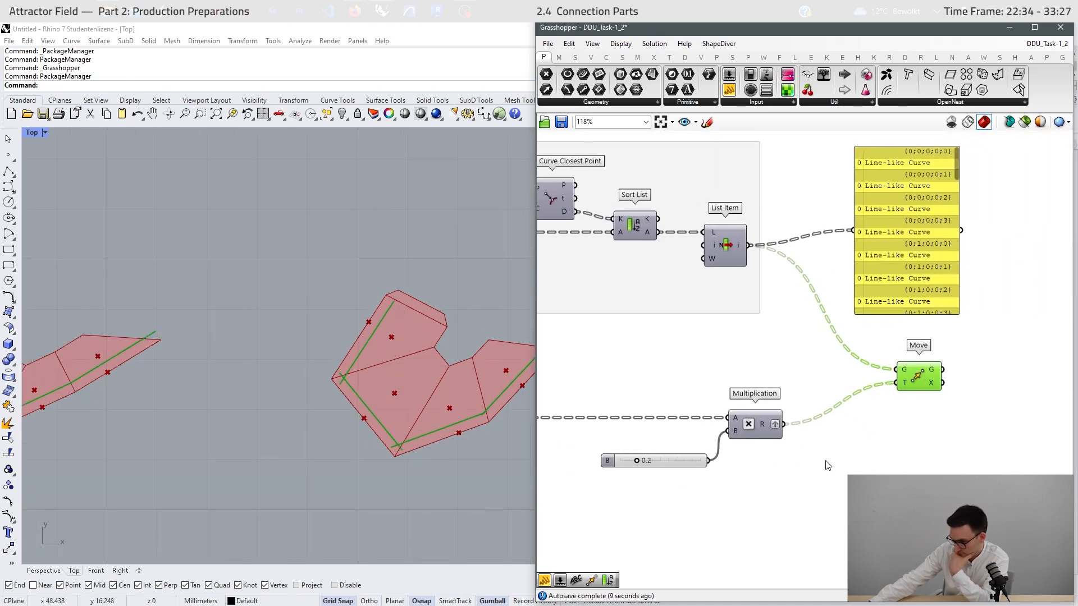
pyautogui.doubleClick(848, 465)
pyautogui.write('rever')
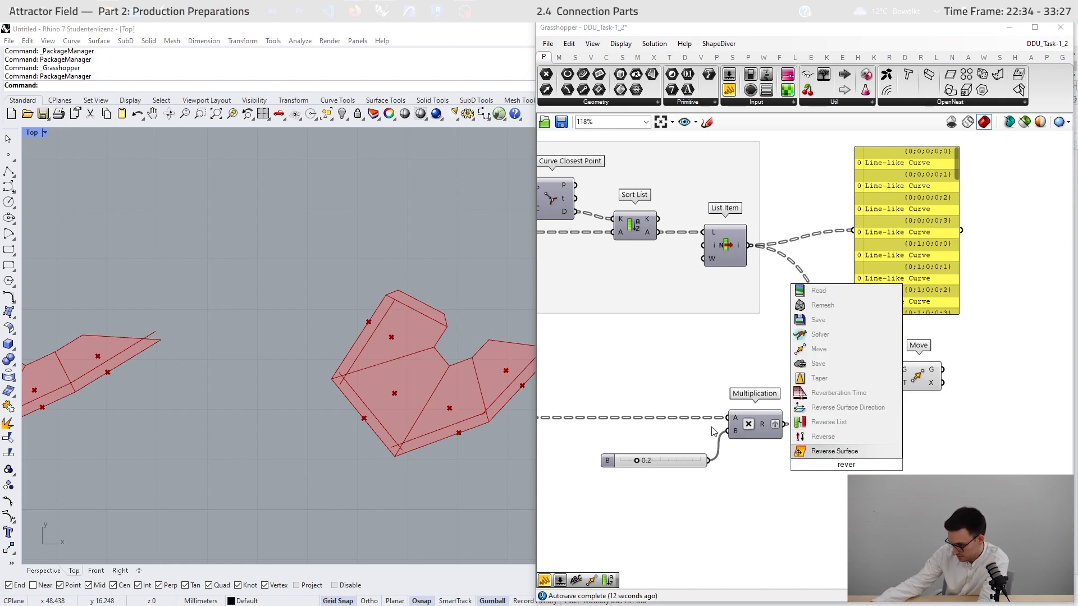
pyautogui.click(823, 436)
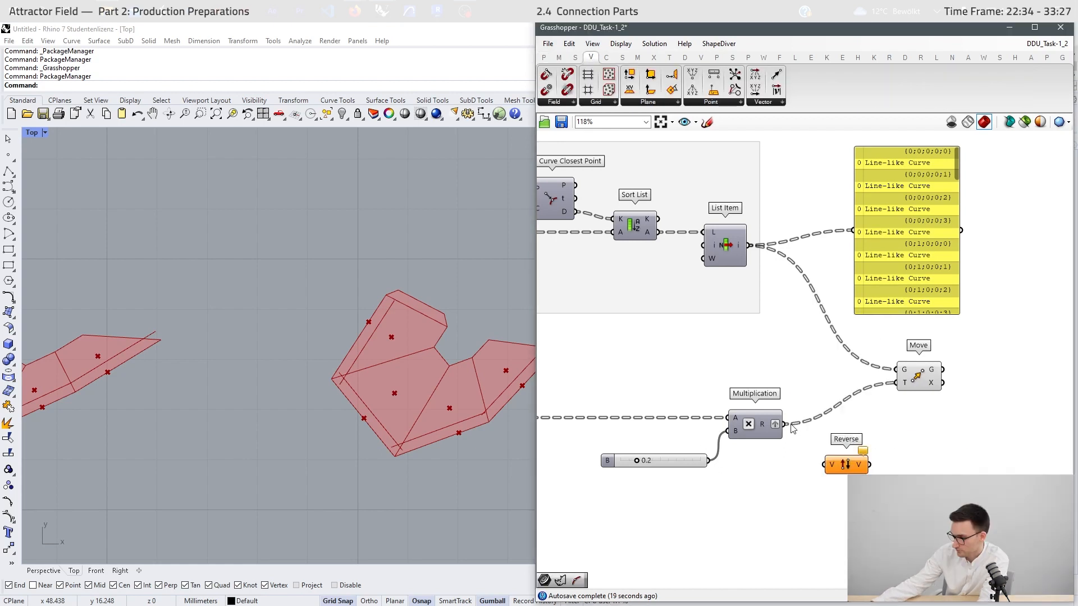
pyautogui.moveTo(822, 458); pyautogui.dragTo(939, 374)
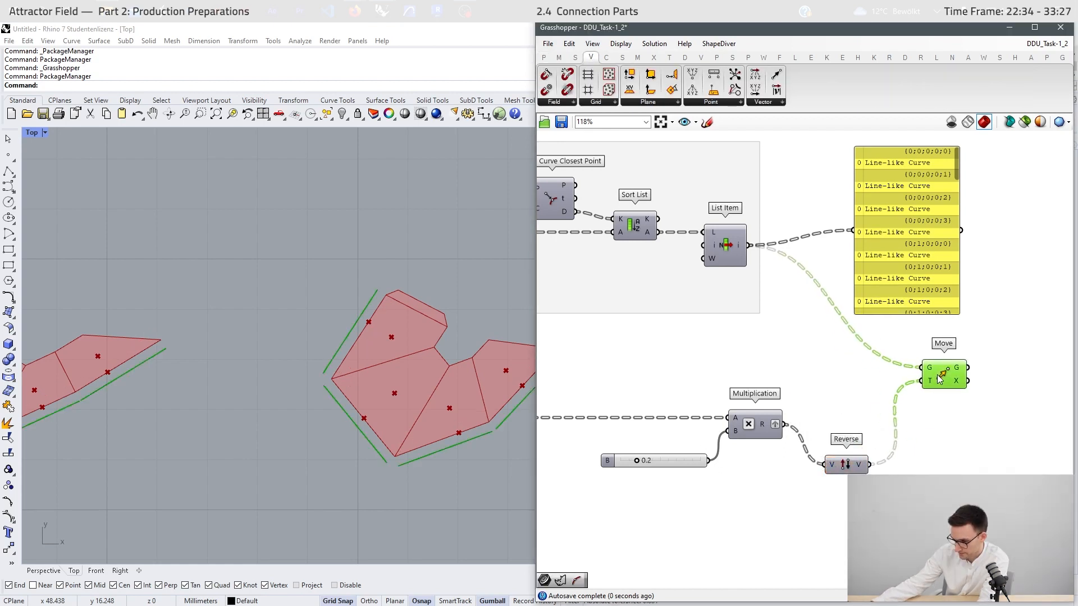
# - Try a value of 0.3 on the second Multiplication's slider and undo the change
pyautogui.scroll(4, 623, 468)
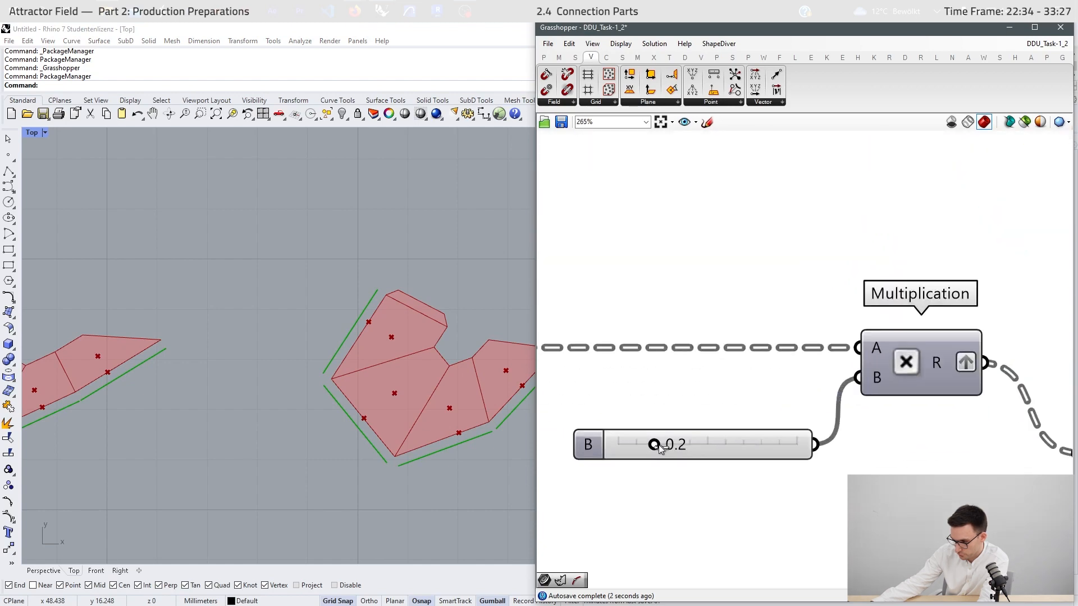
pyautogui.moveTo(654, 445); pyautogui.dragTo(671, 445)
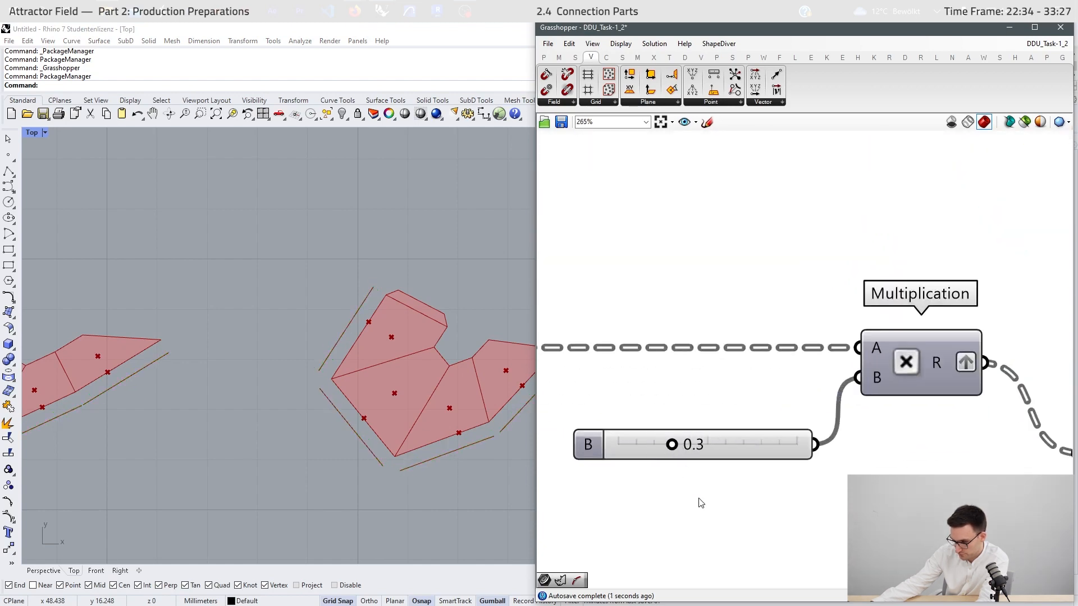
pyautogui.hotkey('ctrl', 'z')
# - Examine the moved edge lines across all unrolled strips
pyautogui.scroll(-16, 200, 437)
pyautogui.scroll(8, 280, 424)
pyautogui.scroll(-5, 315, 410)
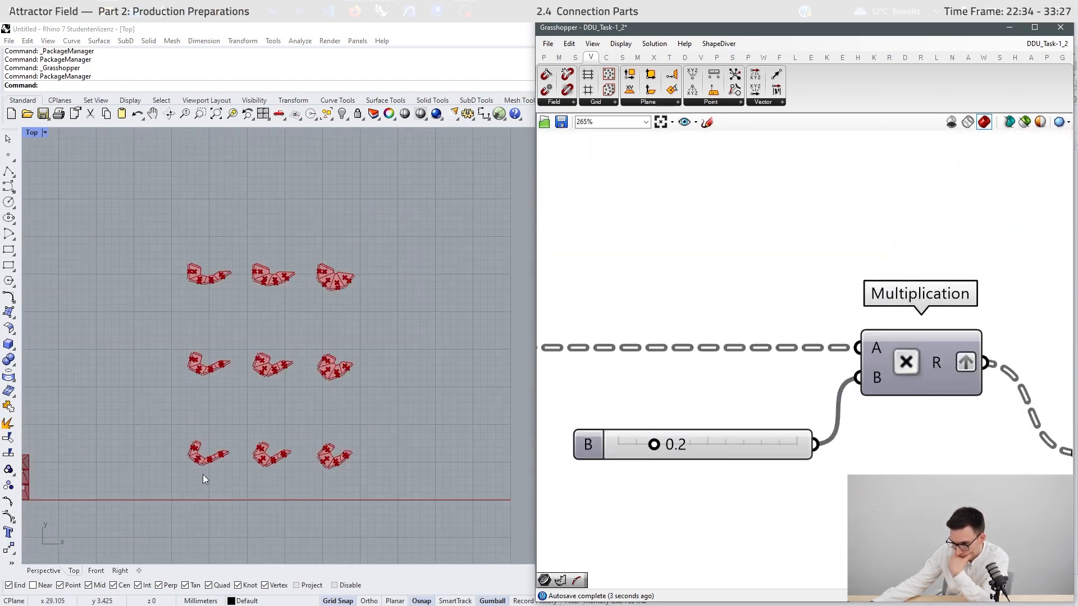
pyautogui.scroll(6, 230, 449)
pyautogui.scroll(-3, 255, 435)
pyautogui.scroll(-5, 782, 398)
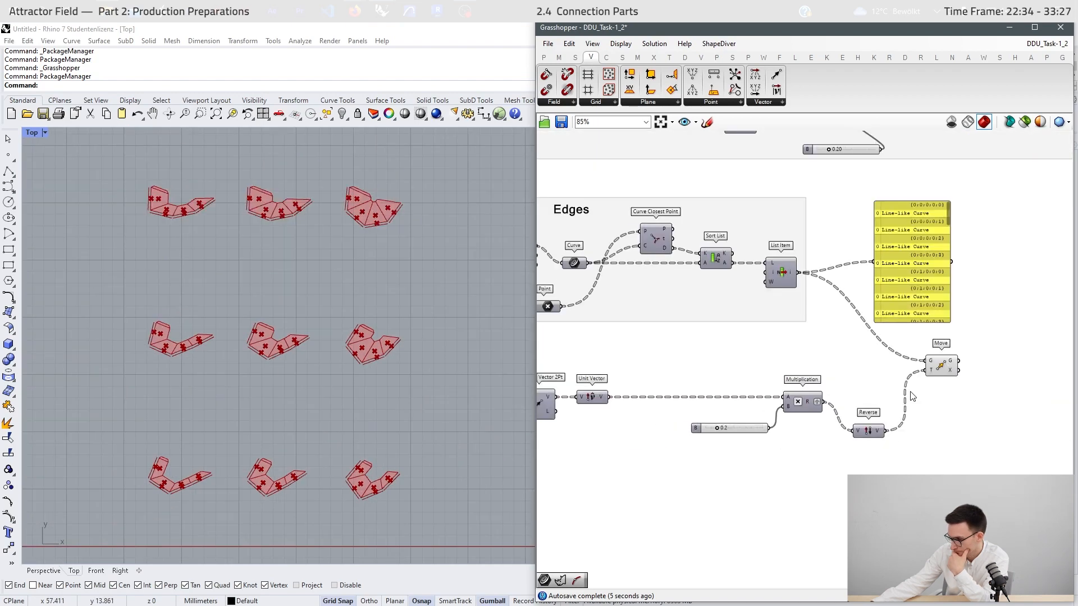
pyautogui.scroll(3, 814, 388)
pyautogui.scroll(-3, 898, 372)
# - Duplicate the Curve Middle, Factor slider, Scale, Merge and Loft from the 1st Connection Parts group to beside the second Move
pyautogui.doubleClick(872, 450)
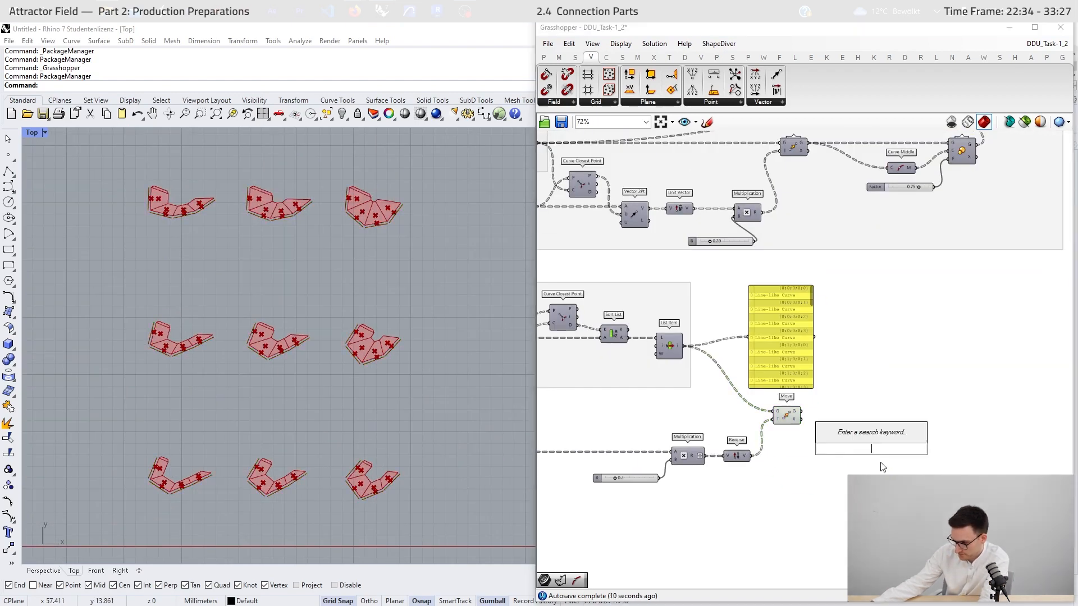
pyautogui.moveTo(954, 339); pyautogui.dragTo(864, 470, button='right')
pyautogui.scroll(3, 916, 278)
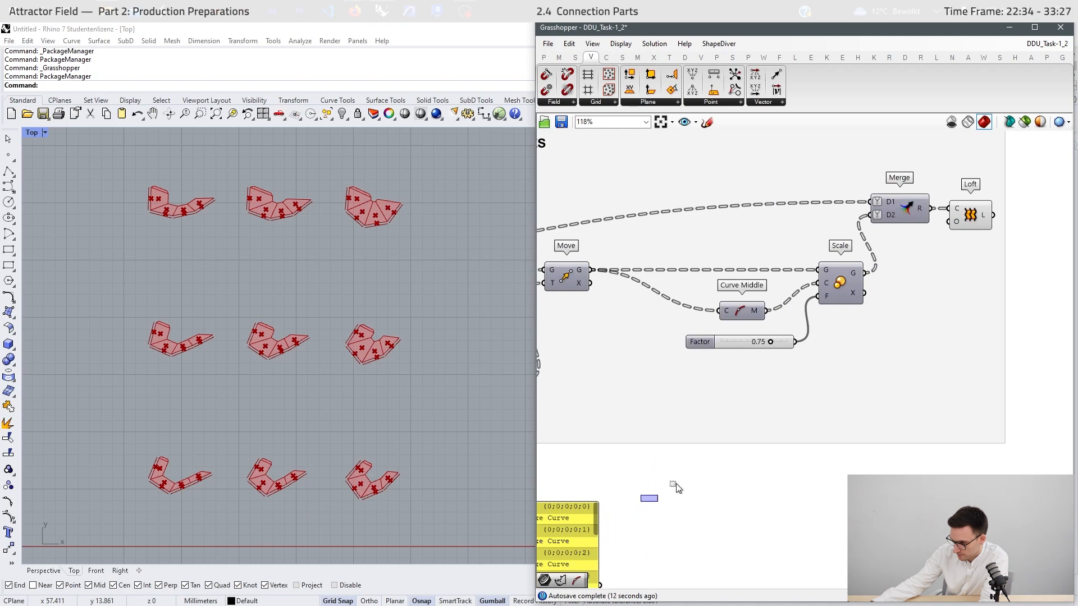
pyautogui.moveTo(675, 487); pyautogui.dragTo(1038, 161)
pyautogui.scroll(-3, 835, 254)
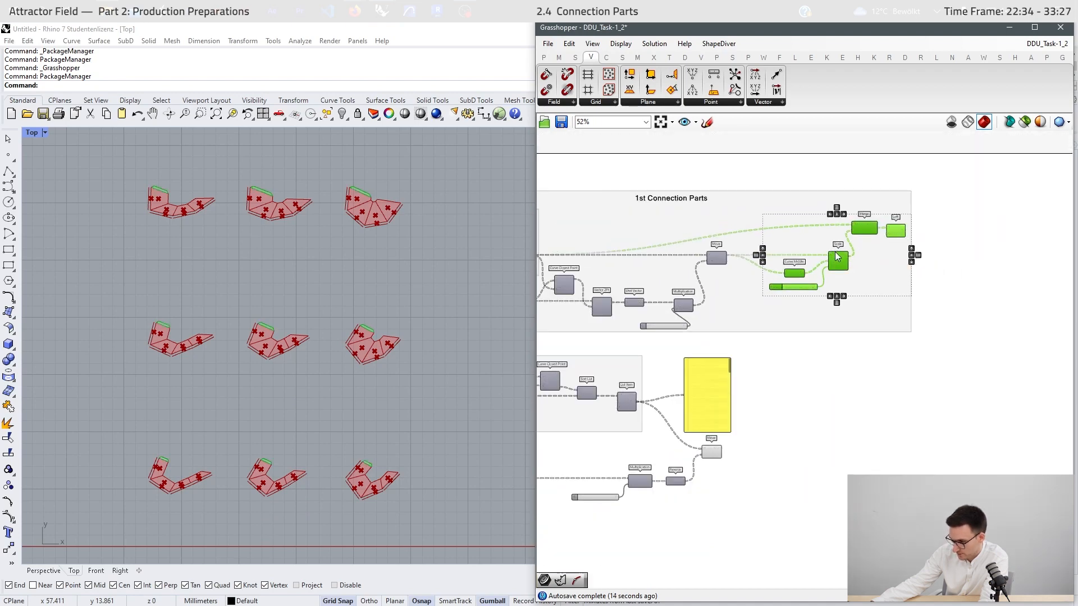
pyautogui.keyDown('alt'); pyautogui.moveTo(836, 256); pyautogui.dragTo(839, 459); pyautogui.keyUp('alt')
pyautogui.click(762, 476)
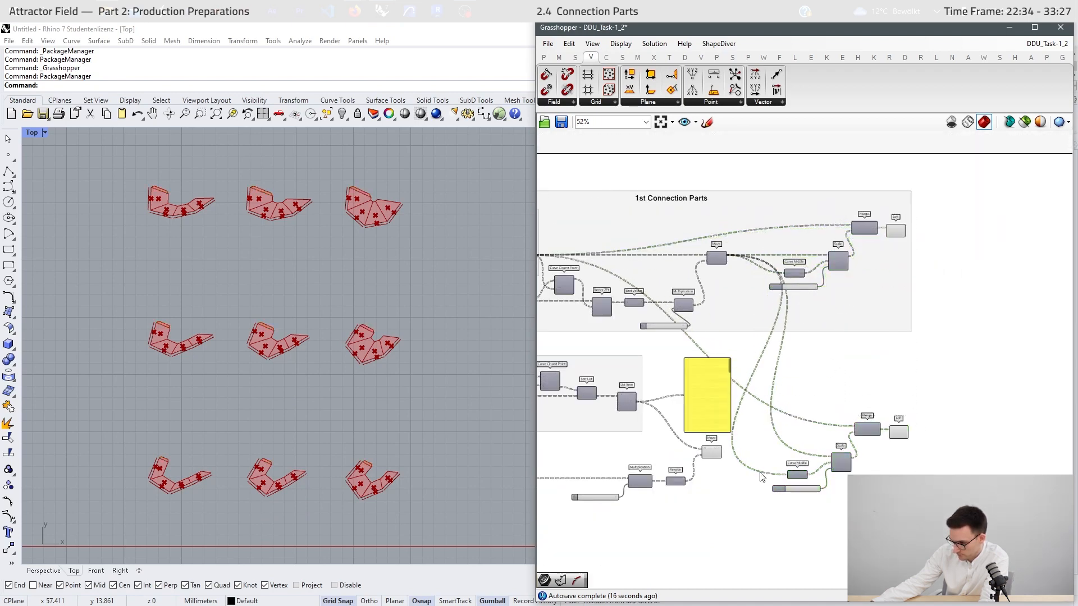
# - Wire the second Move's geometry output into the duplicated Curve Middle and into the duplicated Scale's G input
pyautogui.scroll(3, 762, 477)
pyautogui.moveTo(816, 493); pyautogui.dragTo(824, 478)
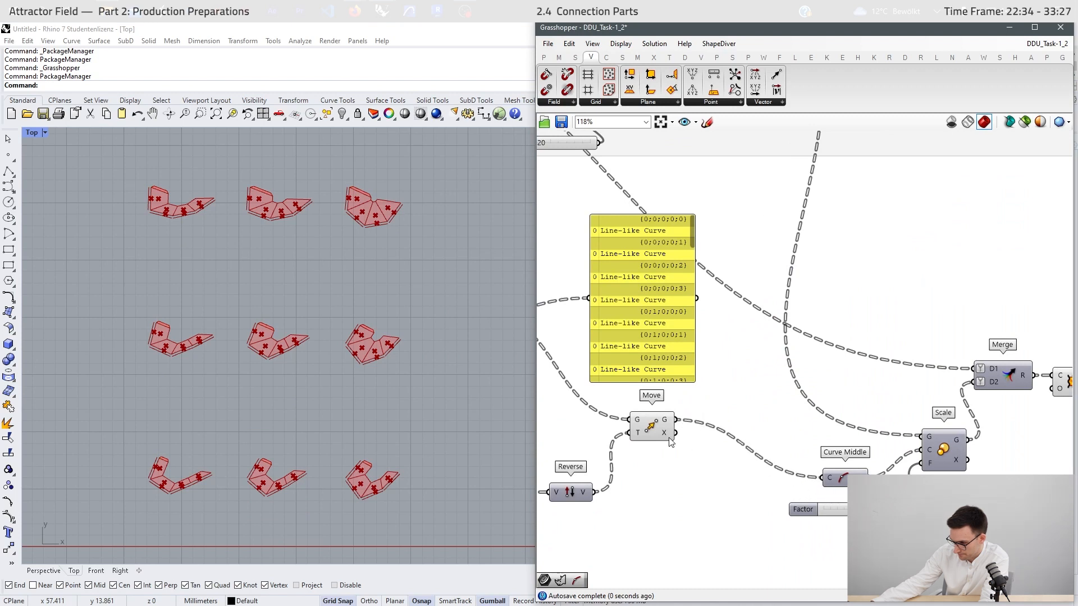
pyautogui.moveTo(852, 430); pyautogui.dragTo(922, 436)
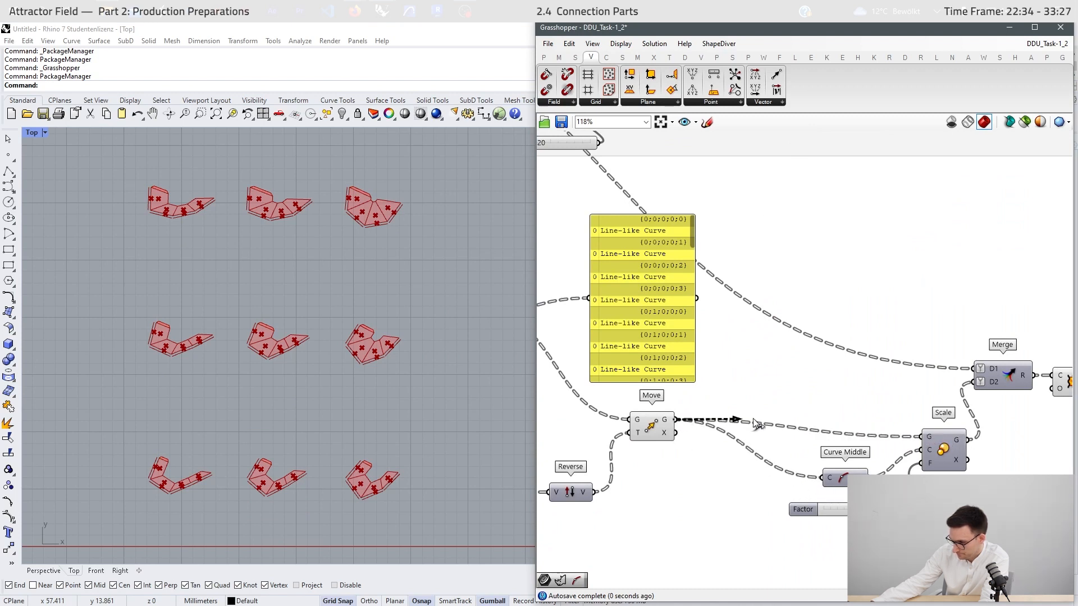
pyautogui.moveTo(754, 420); pyautogui.dragTo(871, 419)
# - Turn on the preview of the duplicated Scale component and hide the preview of the Move feeding it
pyautogui.moveTo(942, 445); pyautogui.dragTo(868, 416, button='right')
pyautogui.click(867, 416)
pyautogui.middleClick(867, 416)
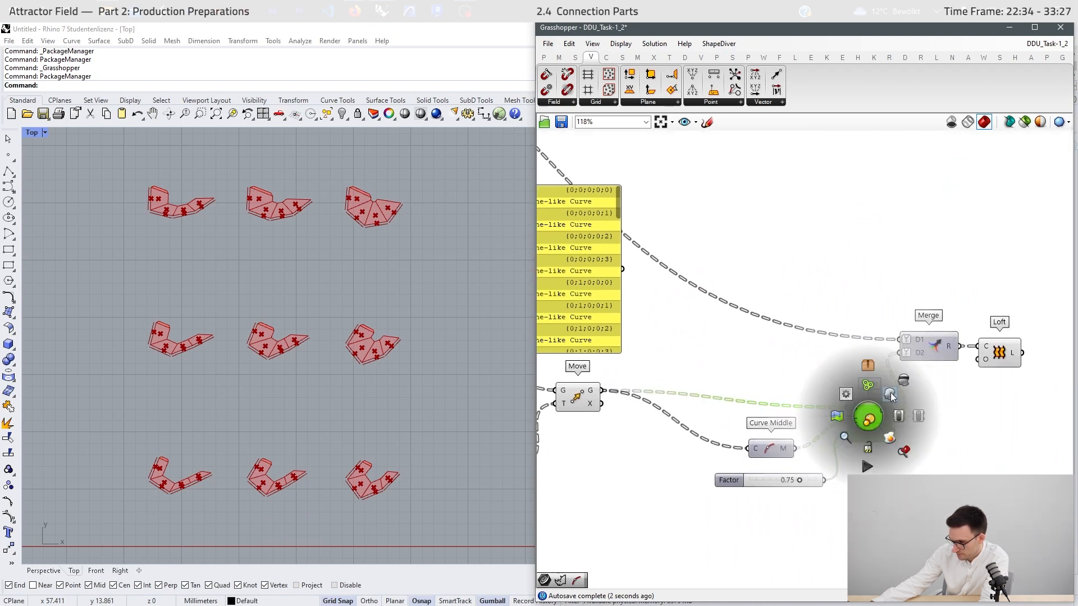
pyautogui.click(890, 394)
pyautogui.scroll(15, 377, 343)
pyautogui.scroll(-5, 837, 347)
pyautogui.moveTo(763, 352); pyautogui.dragTo(718, 395)
pyautogui.middleClick(748, 421)
pyautogui.click(780, 389)
pyautogui.scroll(5, 777, 367)
pyautogui.click(917, 386)
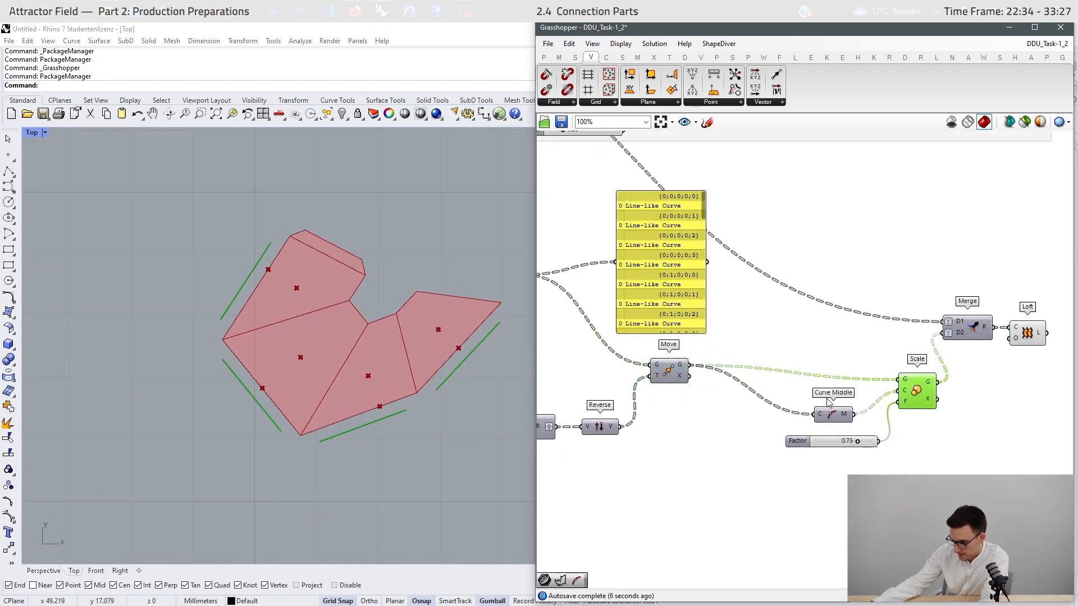
# - Align the duplicated Scale, Curve Middle and Factor slider neatly beside the second Move
pyautogui.scroll(4, 828, 402)
pyautogui.click(801, 419)
pyautogui.moveTo(974, 384); pyautogui.dragTo(914, 361)
pyautogui.moveTo(799, 430); pyautogui.dragTo(805, 405)
pyautogui.moveTo(823, 476); pyautogui.dragTo(785, 460)
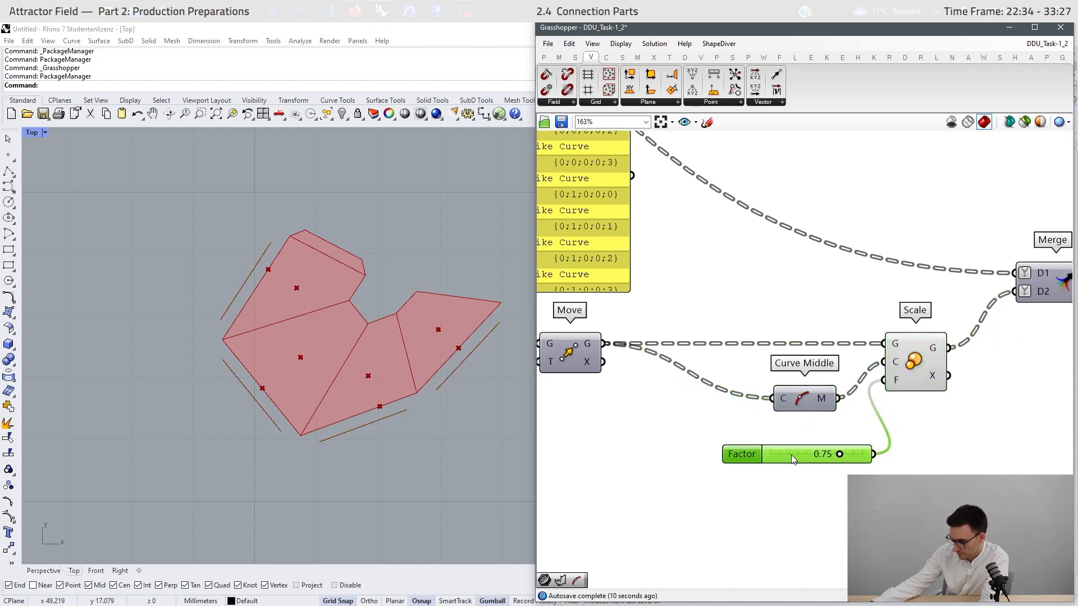
# - Replace the duplicated Merge's D1 source with the output of the Edges group's List Item
pyautogui.scroll(-6, 895, 422)
pyautogui.moveTo(922, 360); pyautogui.dragTo(930, 380, button='right')
pyautogui.scroll(2, 727, 379)
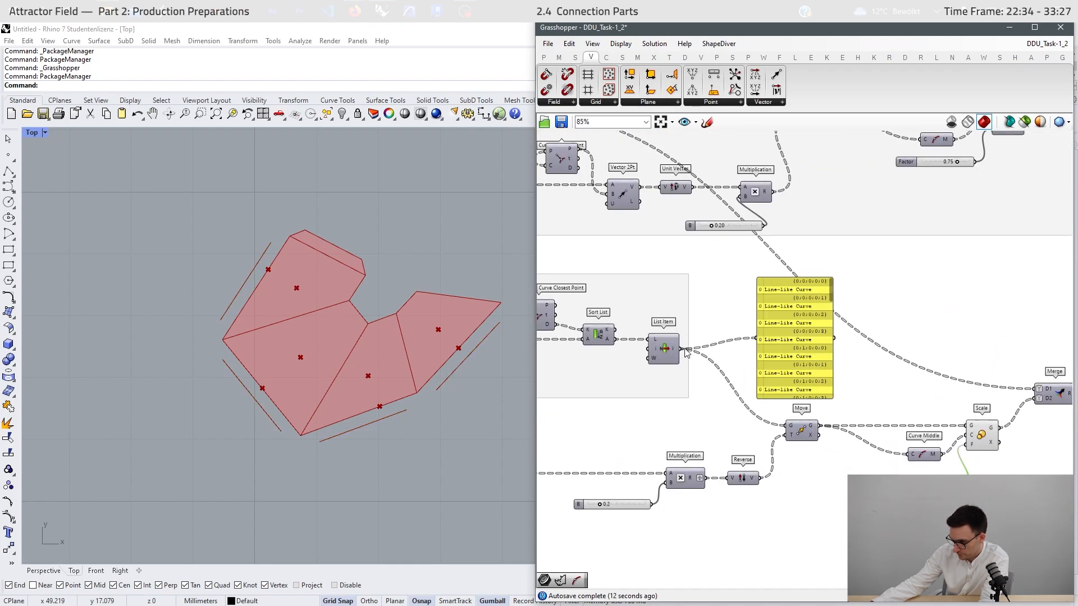
pyautogui.moveTo(681, 349); pyautogui.dragTo(1036, 388)
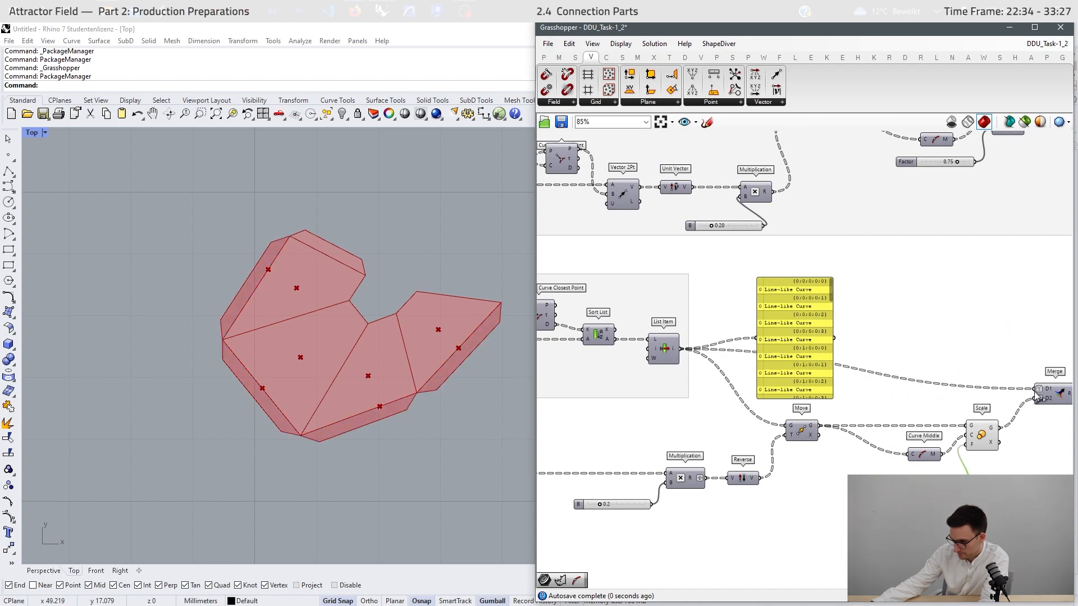
# - Line up the duplicated Merge and Loft in a row above the duplicated Scale
pyautogui.moveTo(927, 422); pyautogui.dragTo(770, 419, button='right')
pyautogui.moveTo(905, 392); pyautogui.dragTo(881, 352)
pyautogui.scroll(2, 944, 380)
pyautogui.moveTo(953, 403); pyautogui.dragTo(930, 348)
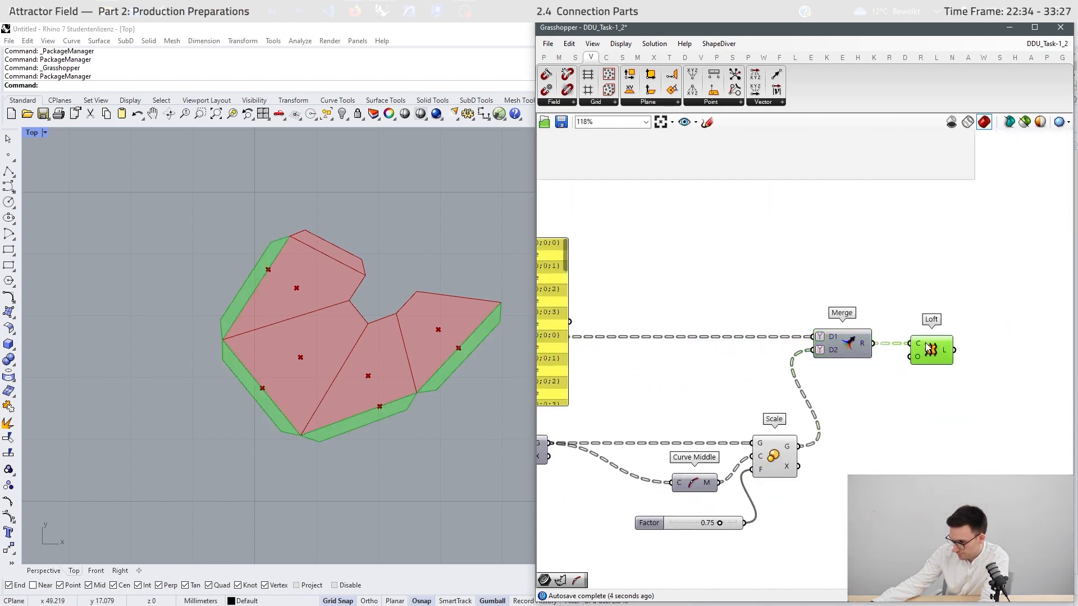
pyautogui.scroll(-3, 929, 365)
# - Group the second set of connection components and label the group with a scribble reading "Connection Parts"
pyautogui.click(871, 395)
pyautogui.middleClick(914, 433)
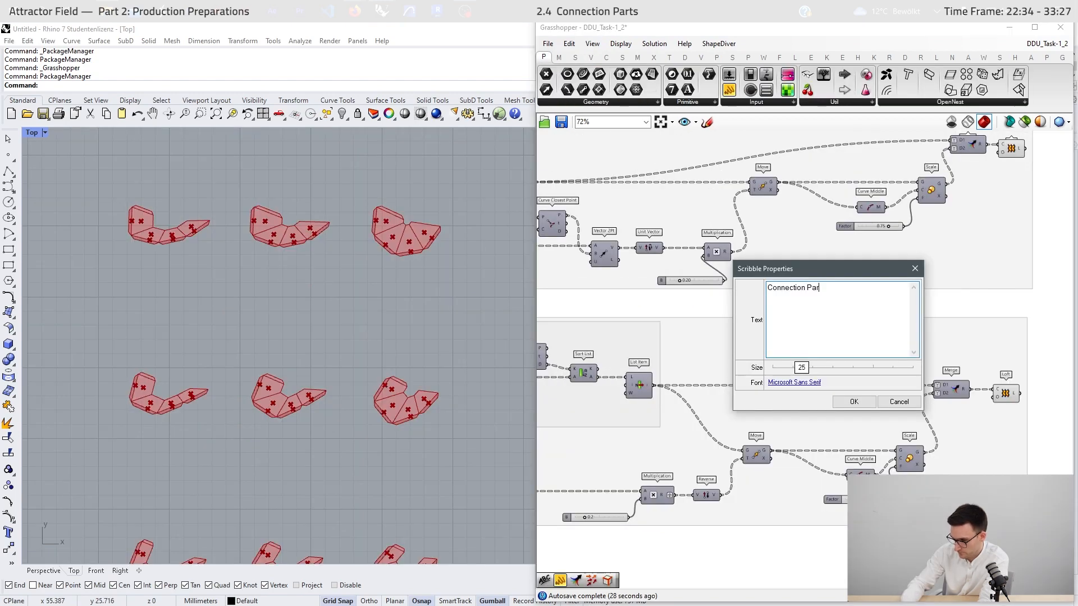
pyautogui.write('ts')
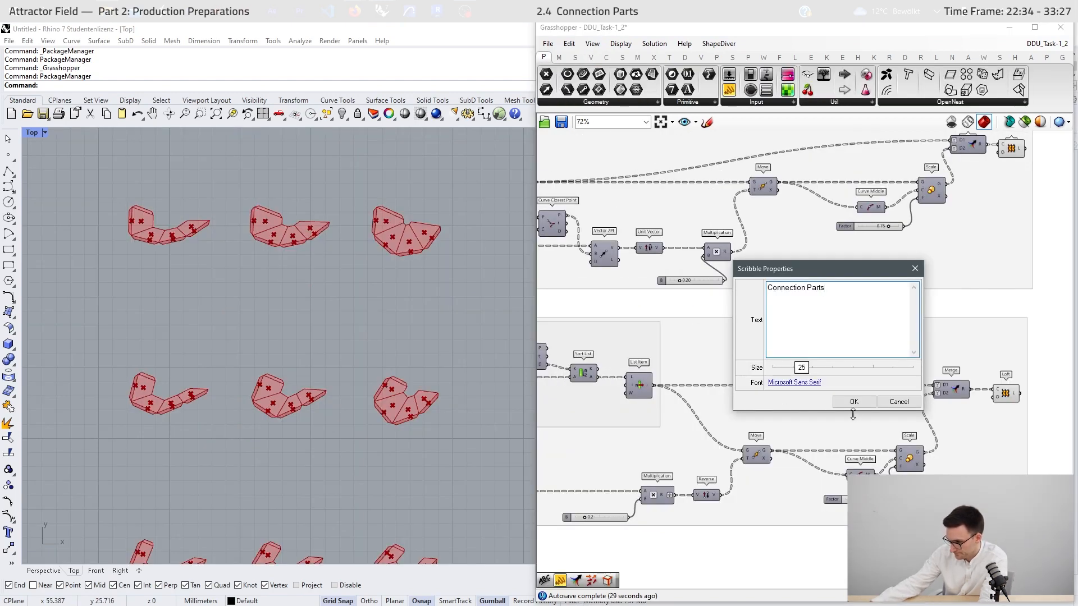
pyautogui.click(869, 405)
# - Add a new Merge component on the empty canvas below the Connection Parts group
pyautogui.rightClick(915, 338)
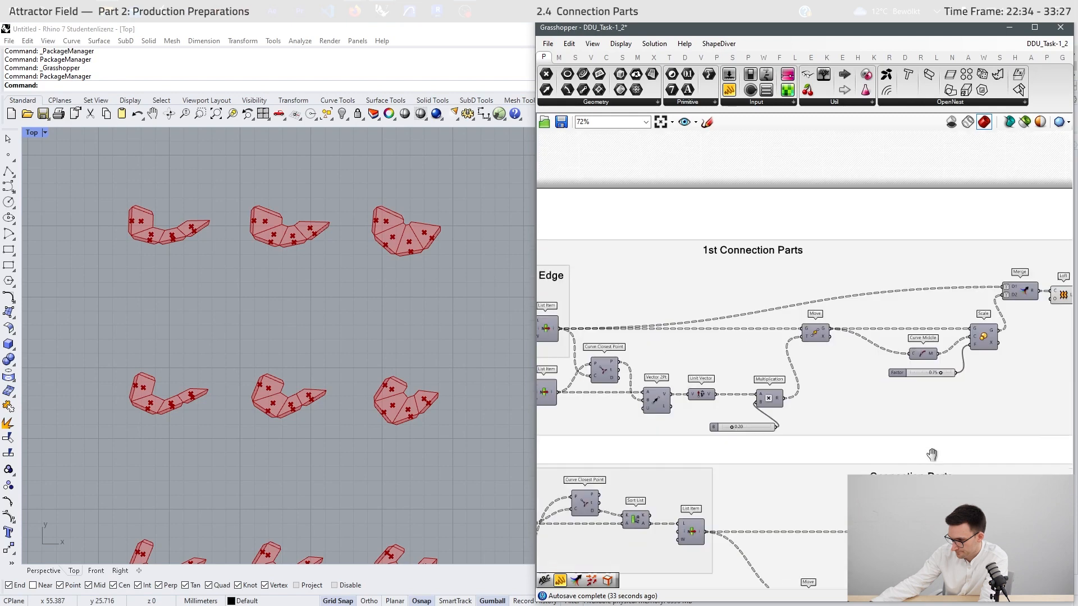
pyautogui.scroll(-2, 756, 291)
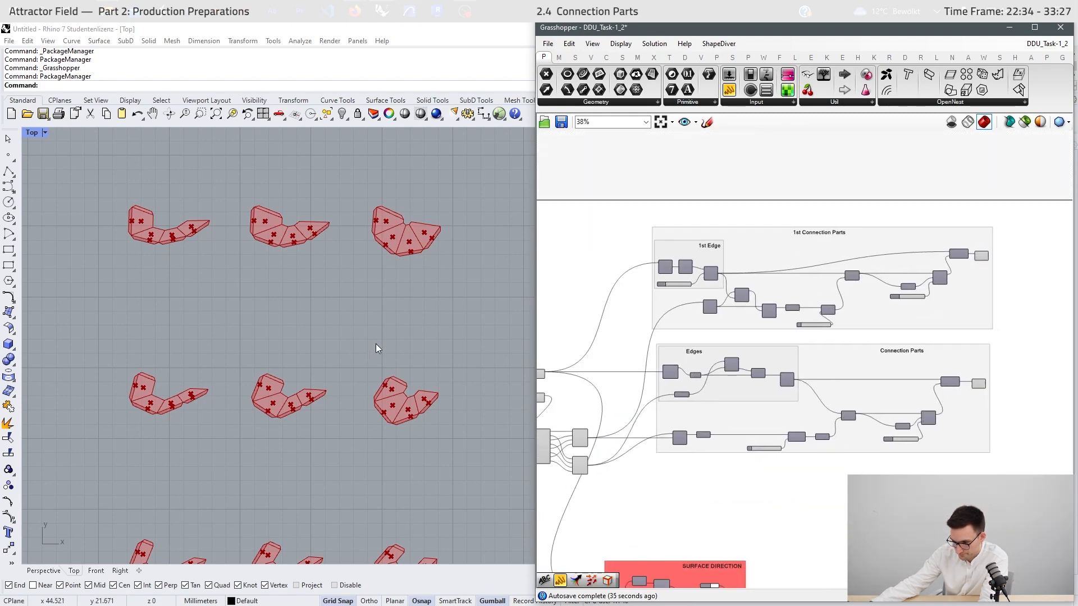
pyautogui.moveTo(377, 348); pyautogui.dragTo(368, 453, button='right')
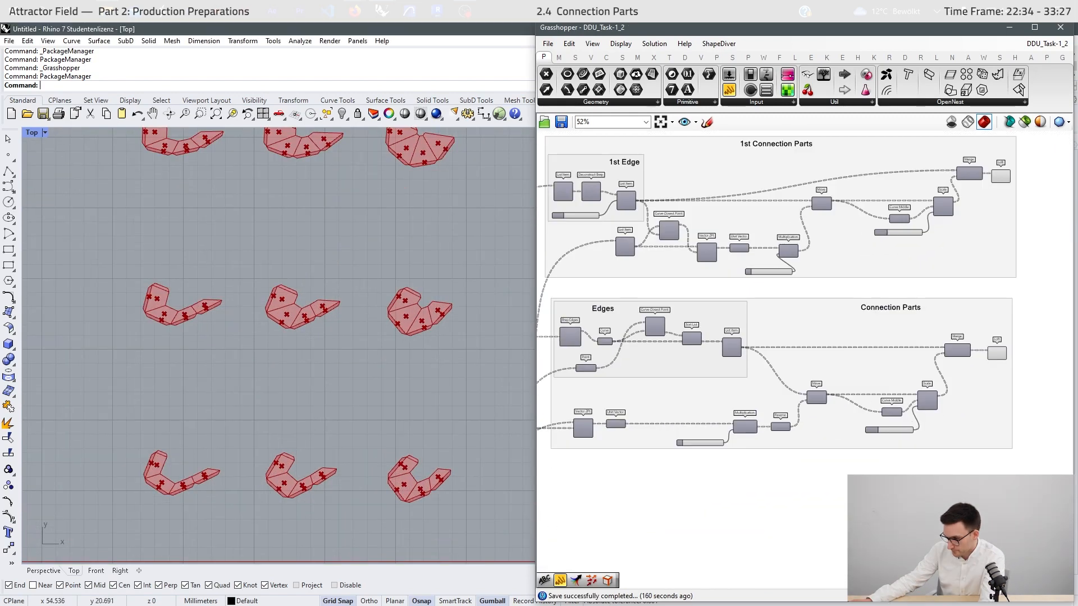
pyautogui.doubleClick(893, 480)
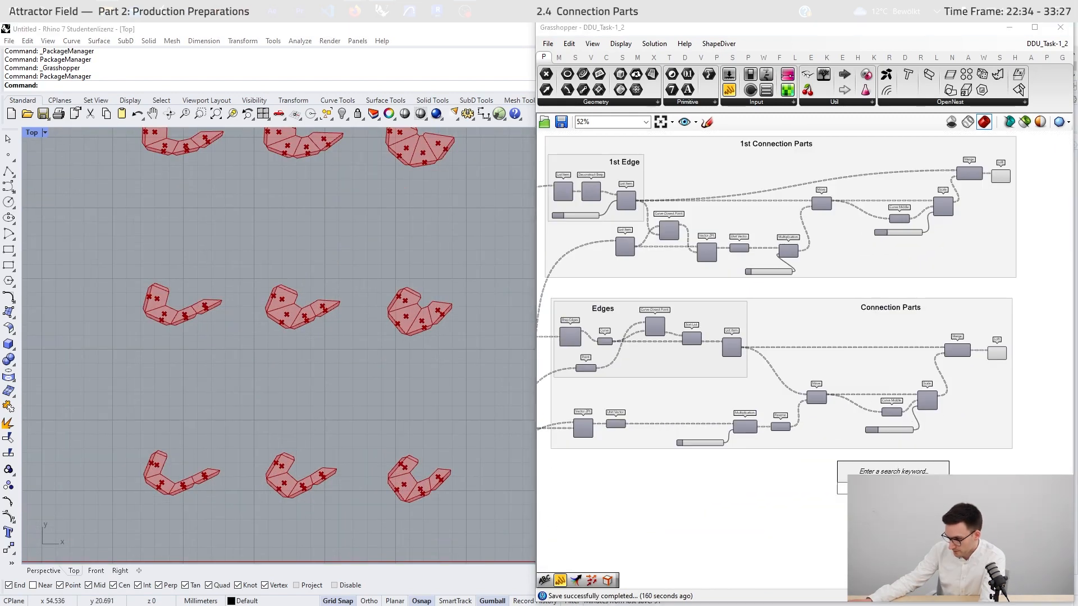
pyautogui.write('merge')
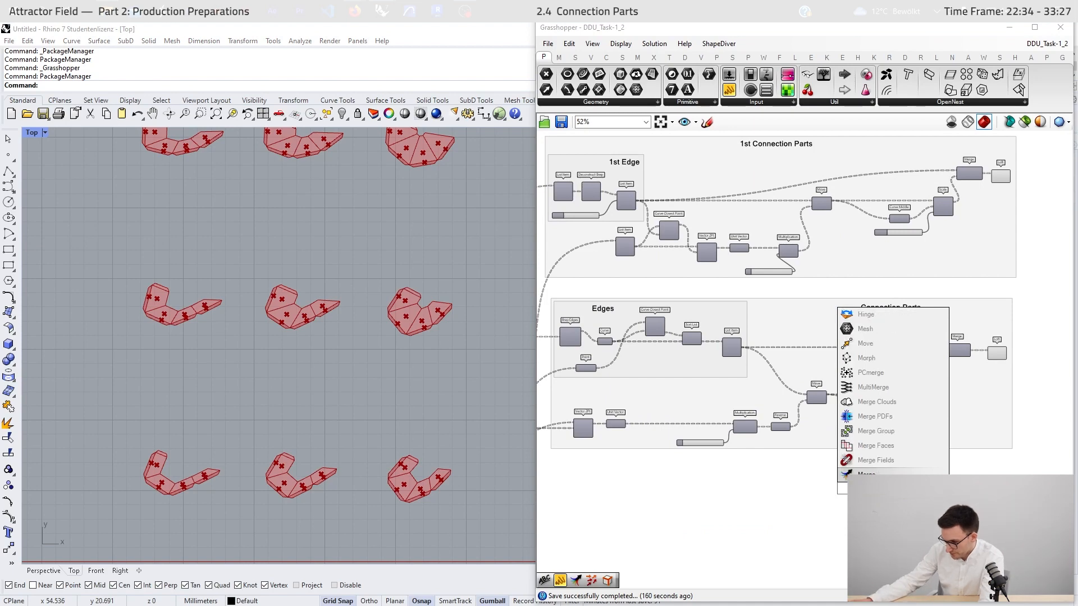
pyautogui.press('Return')
pyautogui.scroll(-6, 975, 452)
pyautogui.scroll(7, 828, 409)
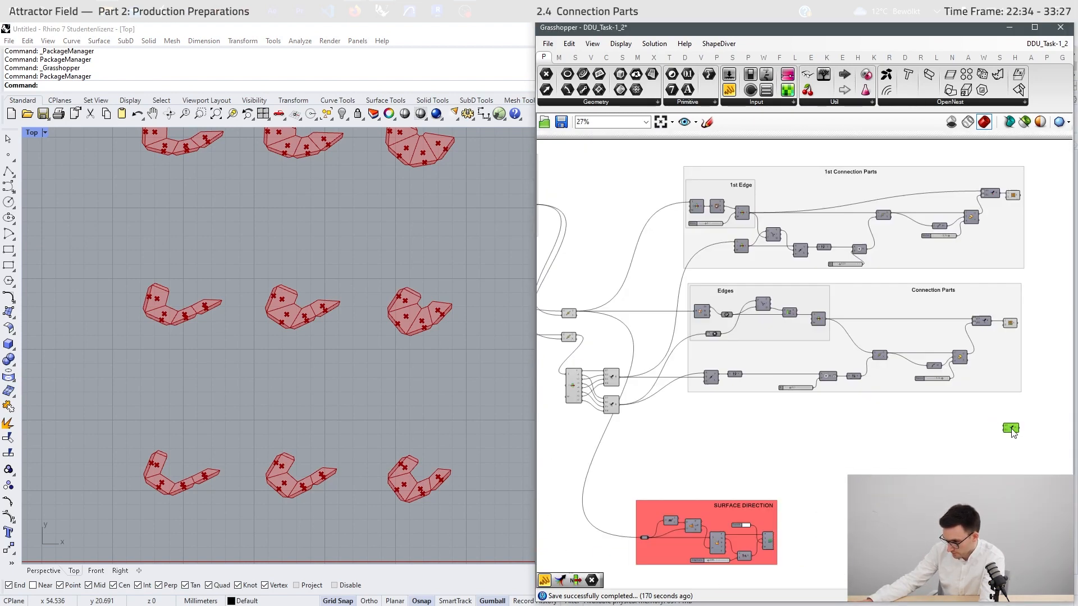
# - Bring the new Merge near the Move of the unrolled strips and wire that Move's geometry into D1
pyautogui.scroll(3, 809, 368)
pyautogui.moveTo(775, 367); pyautogui.dragTo(981, 373)
pyautogui.click(794, 393)
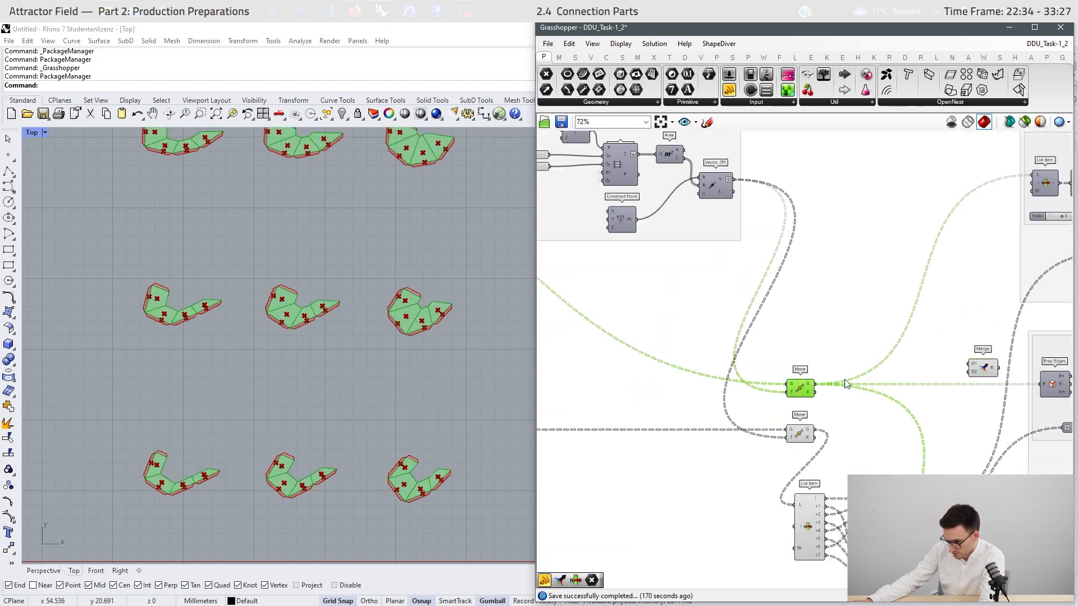
pyautogui.scroll(2, 913, 388)
pyautogui.moveTo(669, 383); pyautogui.dragTo(930, 358)
# - Place the new Merge beyond both connection groups and wire the two Lofts into its D2 and D3 inputs
pyautogui.scroll(-12, 731, 394)
pyautogui.scroll(12, 923, 352)
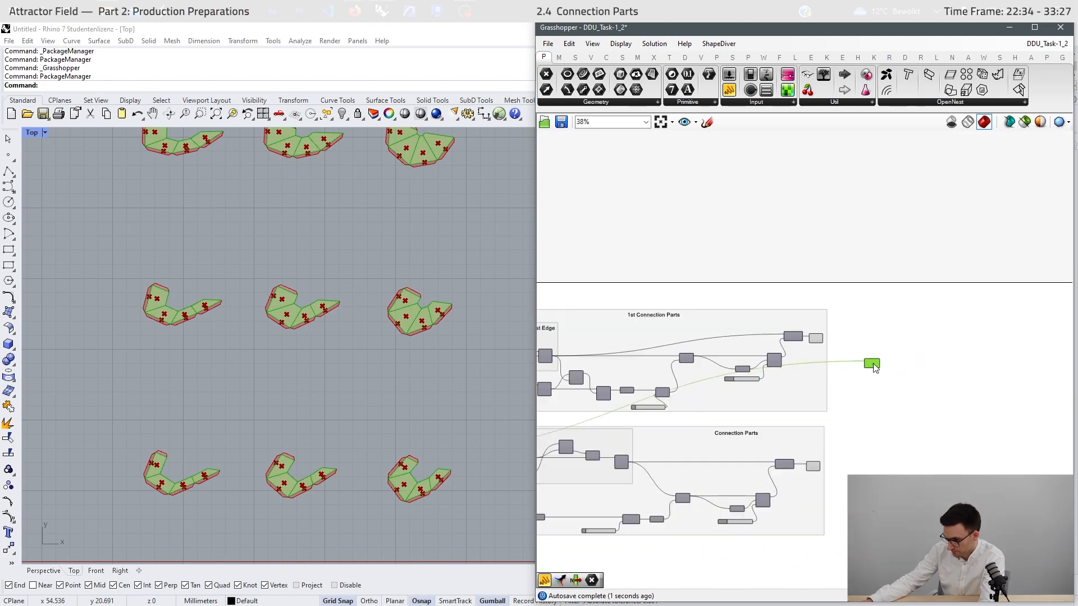
pyautogui.moveTo(802, 357); pyautogui.dragTo(847, 369)
pyautogui.scroll(-1, 748, 337)
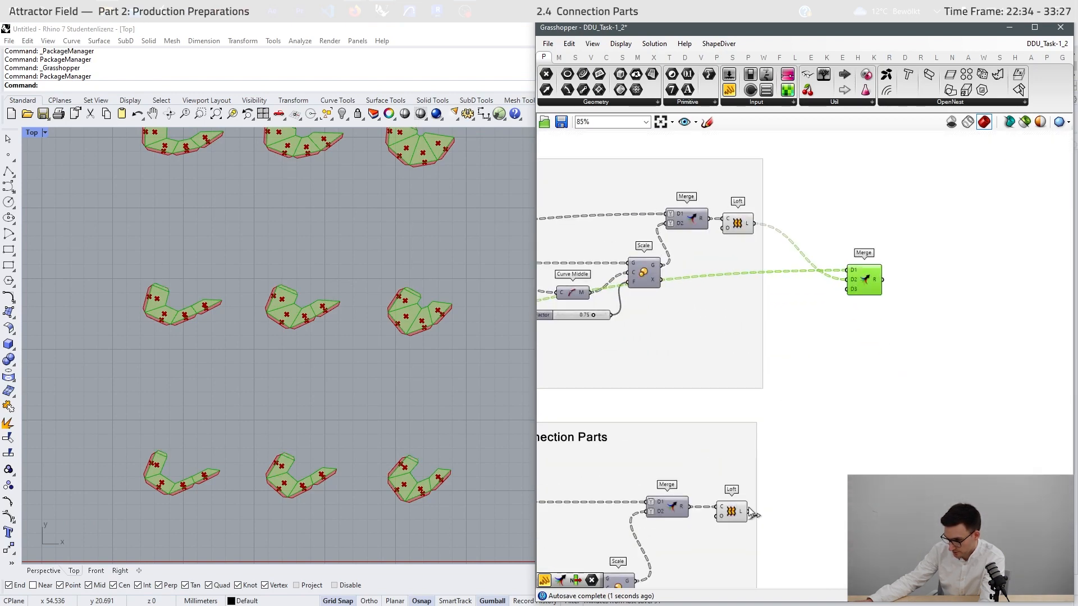
pyautogui.moveTo(750, 511); pyautogui.dragTo(877, 327)
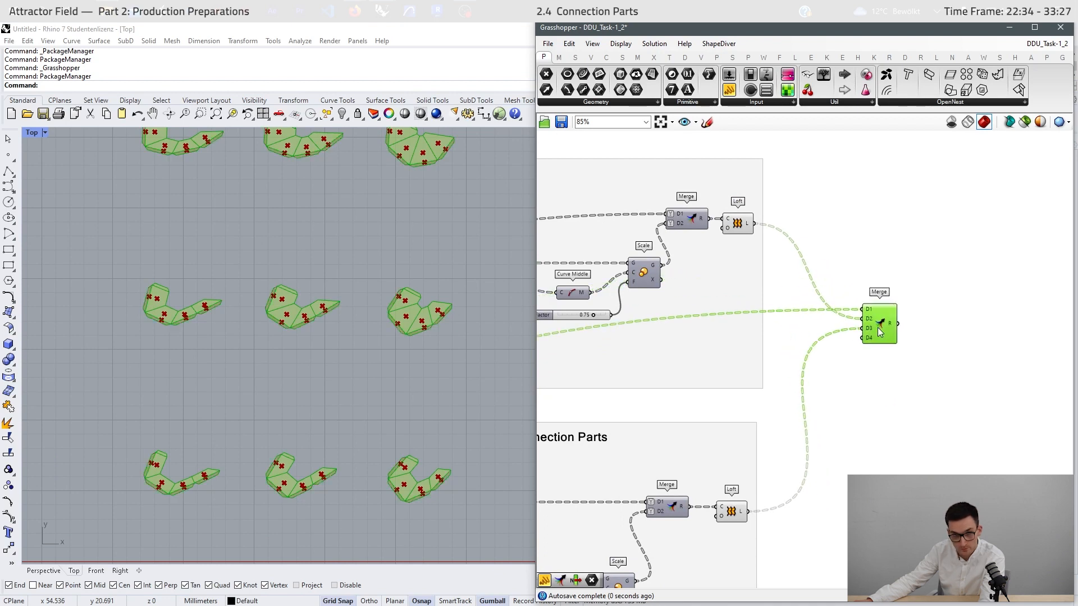
# - Flatten the new Merge's D1, D2 and D3 inputs and remove its unused D4 input
pyautogui.scroll(7, 877, 327)
pyautogui.rightClick(848, 271)
pyautogui.click(864, 352)
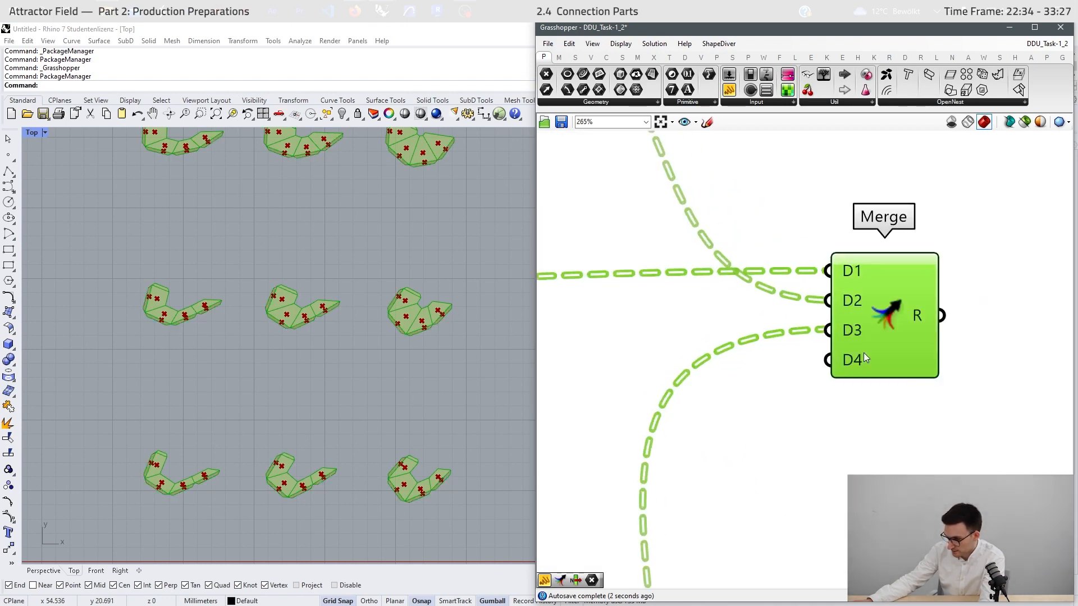
pyautogui.rightClick(817, 301)
pyautogui.click(832, 387)
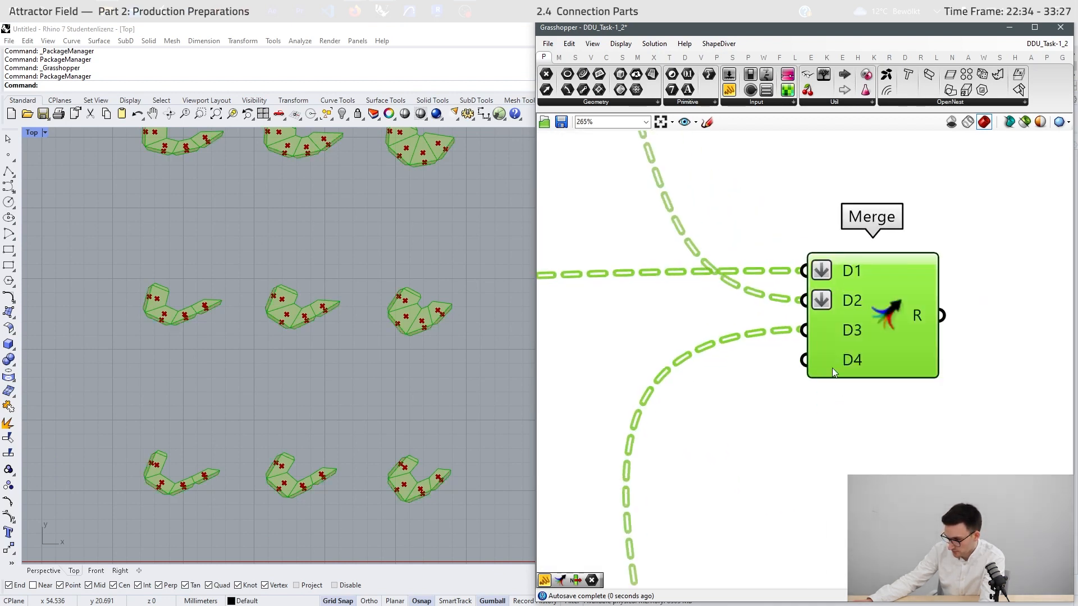
pyautogui.rightClick(821, 330)
pyautogui.click(836, 415)
pyautogui.scroll(6, 837, 344)
pyautogui.click(931, 387)
pyautogui.scroll(-11, 803, 392)
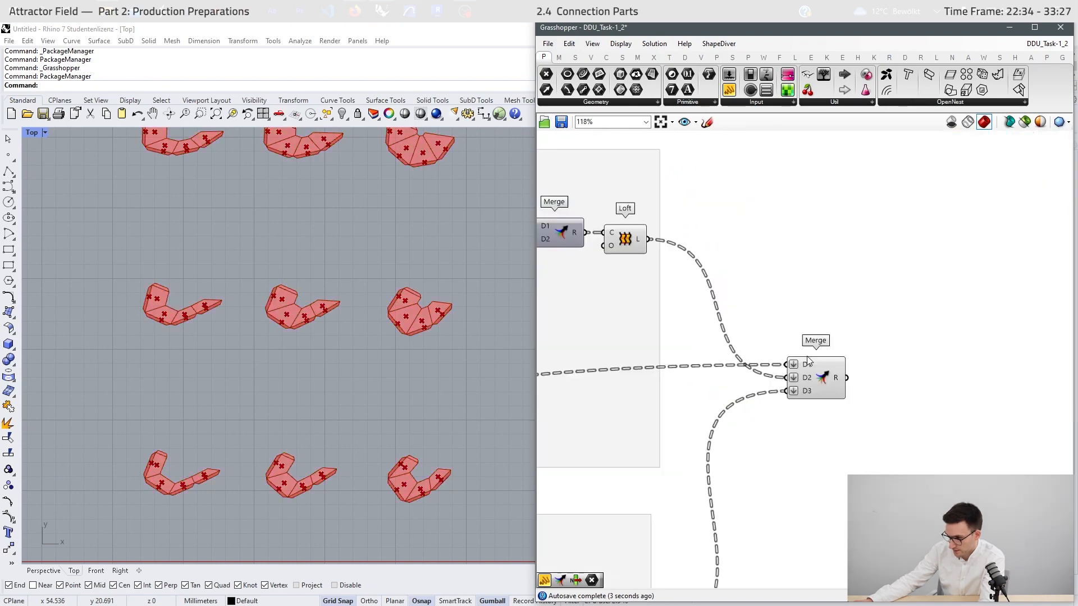
# - Inspect the new Merge's flattened output list in an enlarged Panel
pyautogui.moveTo(742, 92); pyautogui.dragTo(934, 421)
pyautogui.moveTo(849, 378); pyautogui.dragTo(898, 419)
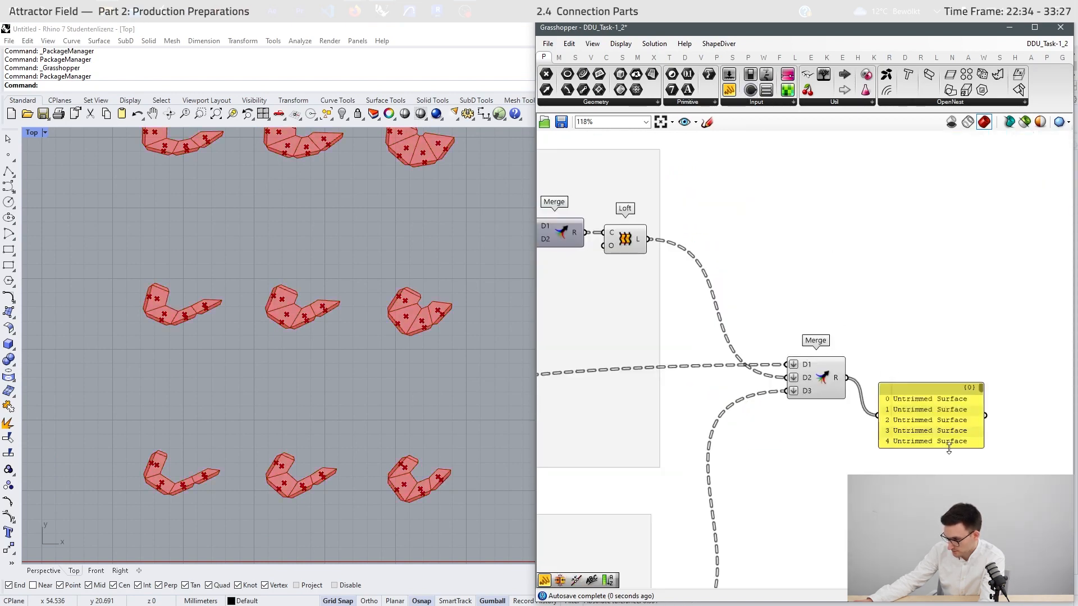
pyautogui.moveTo(949, 445); pyautogui.dragTo(949, 521)
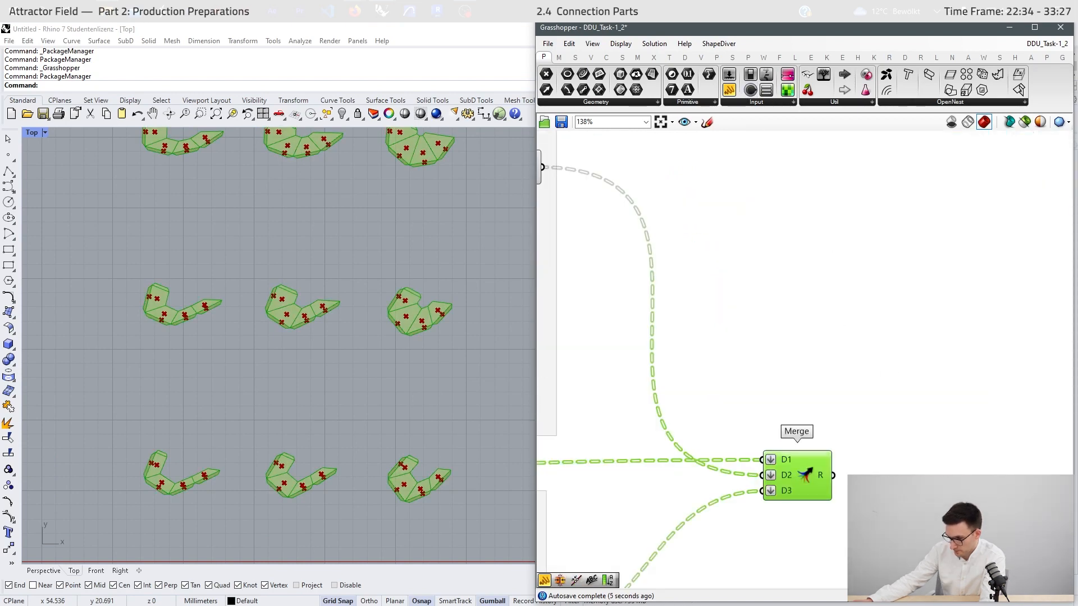
# - Add a Brep Join component beside the new Merge and feed it the merged result
pyautogui.doubleClick(899, 476)
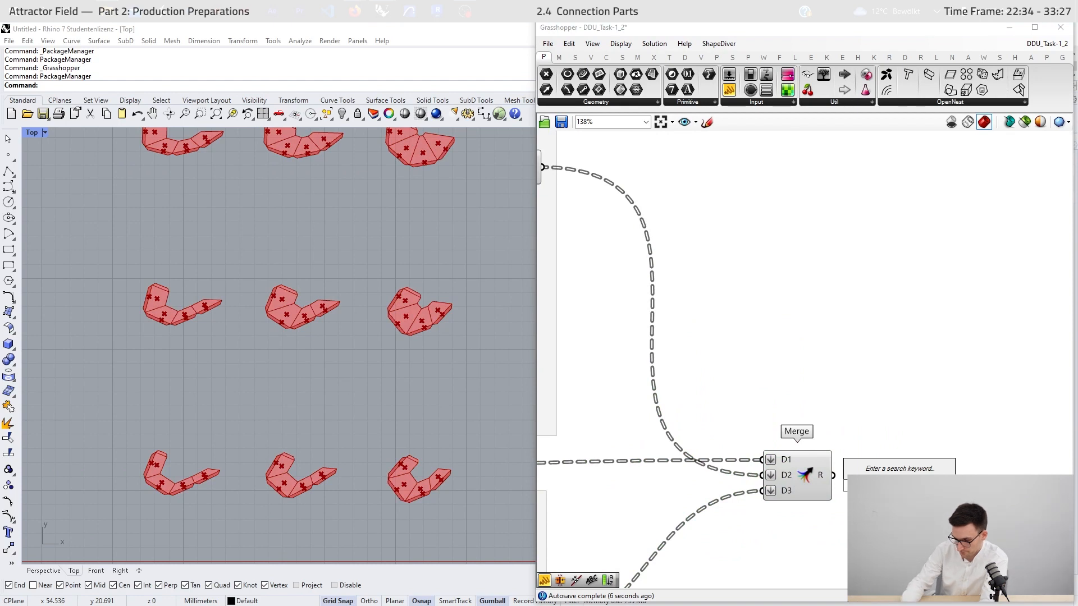
pyautogui.write('join')
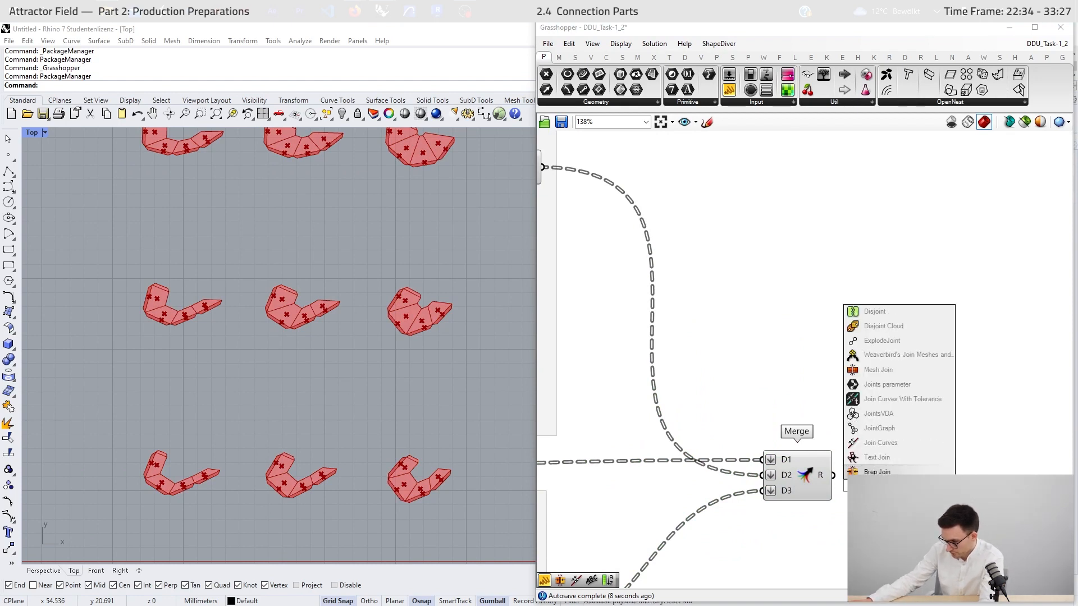
pyautogui.press('Return')
pyautogui.moveTo(832, 475); pyautogui.dragTo(874, 486)
pyautogui.moveTo(899, 484); pyautogui.dragTo(879, 472)
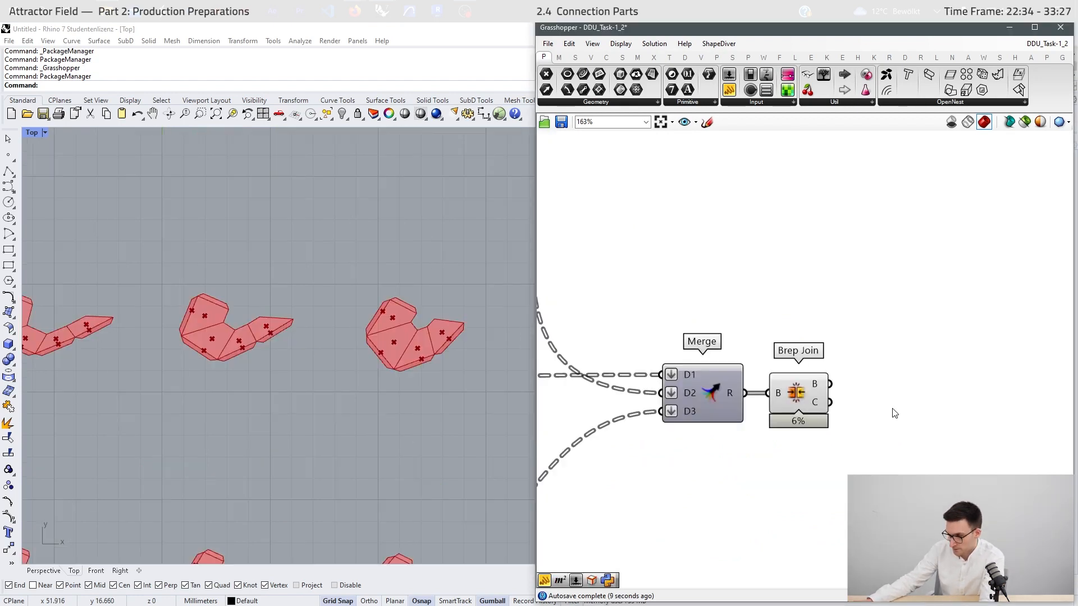
# - Add a Brep Edges component and connect Brep Join's B output to it
pyautogui.doubleClick(893, 410)
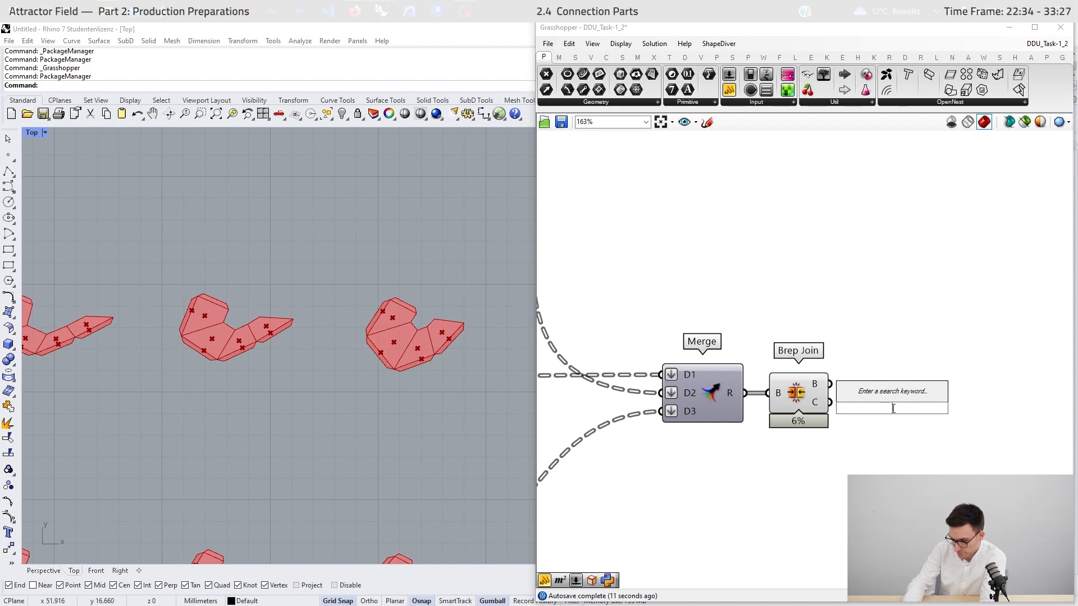
pyautogui.write('edges')
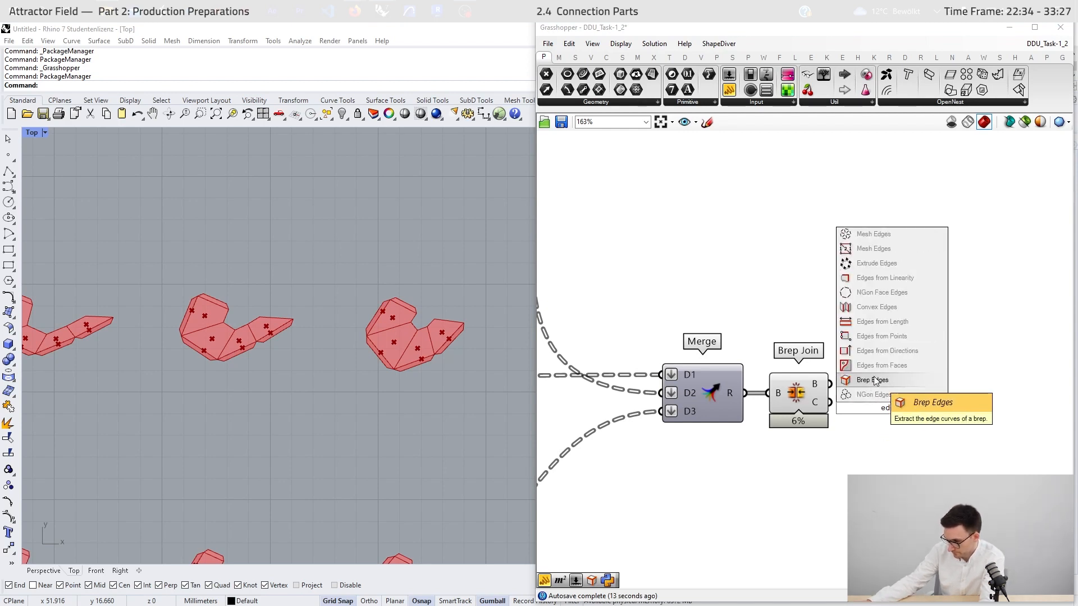
pyautogui.click(876, 381)
pyautogui.moveTo(839, 393); pyautogui.dragTo(858, 408)
pyautogui.moveTo(877, 406); pyautogui.dragTo(883, 382)
# - Hide the previews of the new Merge, Brep Join and all upstream components so only Brep Edges is drawn
pyautogui.moveTo(807, 298); pyautogui.dragTo(725, 465)
pyautogui.middleClick(761, 473)
pyautogui.click(789, 447)
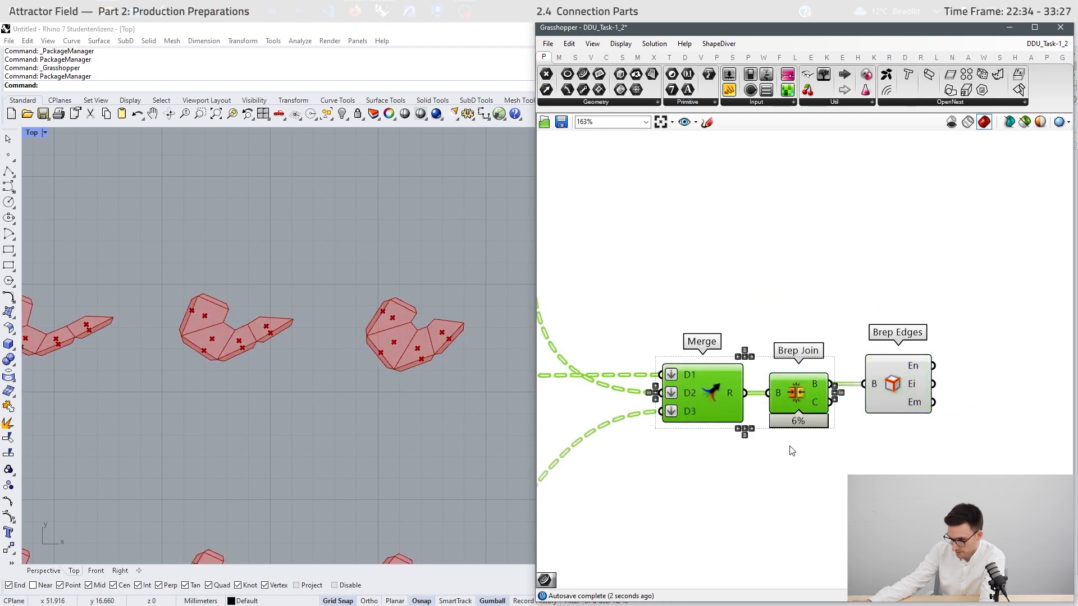
pyautogui.scroll(-8, 846, 490)
pyautogui.moveTo(830, 265); pyautogui.dragTo(759, 501)
pyautogui.middleClick(840, 456)
pyautogui.click(877, 421)
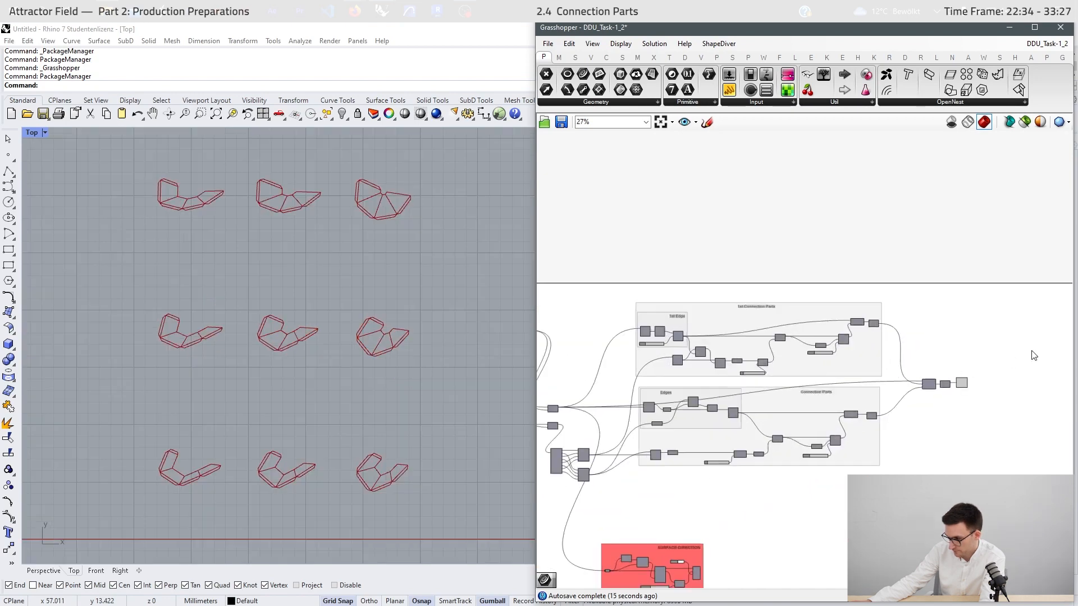
# - Add a Curve parameter, wire Brep Edges' En output into it and align it with that output
pyautogui.scroll(5, 952, 422)
pyautogui.scroll(6, 952, 422)
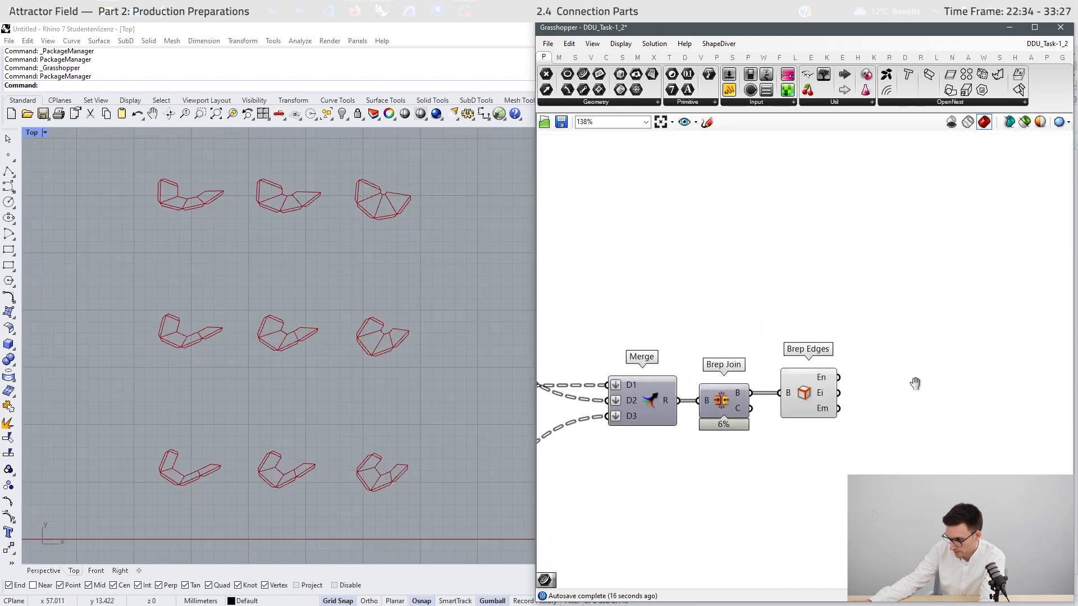
pyautogui.doubleClick(842, 373)
pyautogui.write('crv')
pyautogui.press('Return')
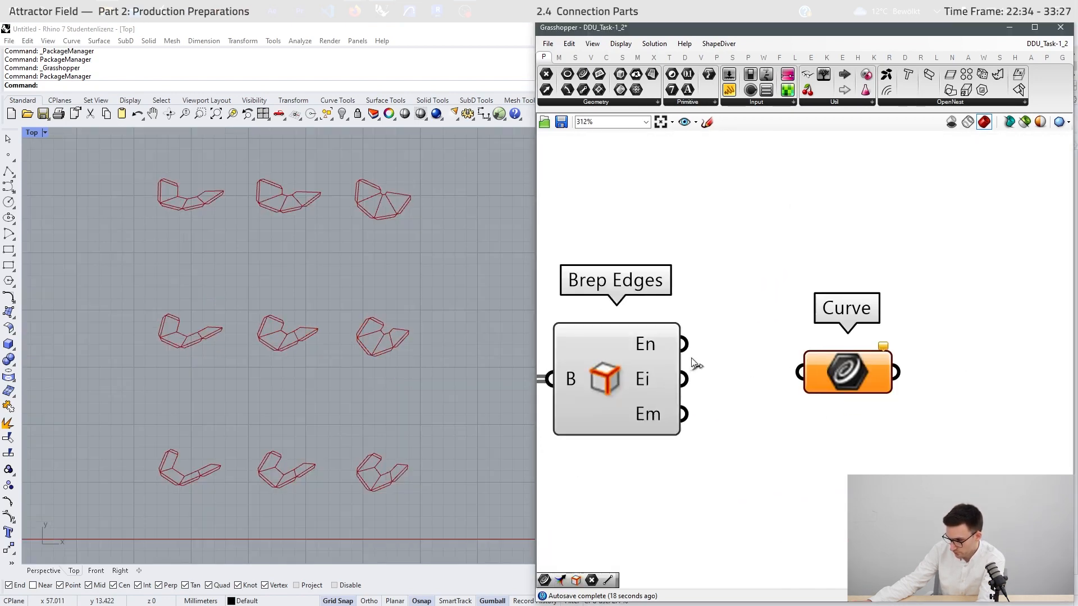
pyautogui.moveTo(782, 365); pyautogui.dragTo(790, 369)
pyautogui.moveTo(831, 368)
pyautogui.mouseDown()
pyautogui.moveTo(826, 349)
pyautogui.moveTo(810, 348)
pyautogui.moveTo(835, 347)
pyautogui.mouseUp()
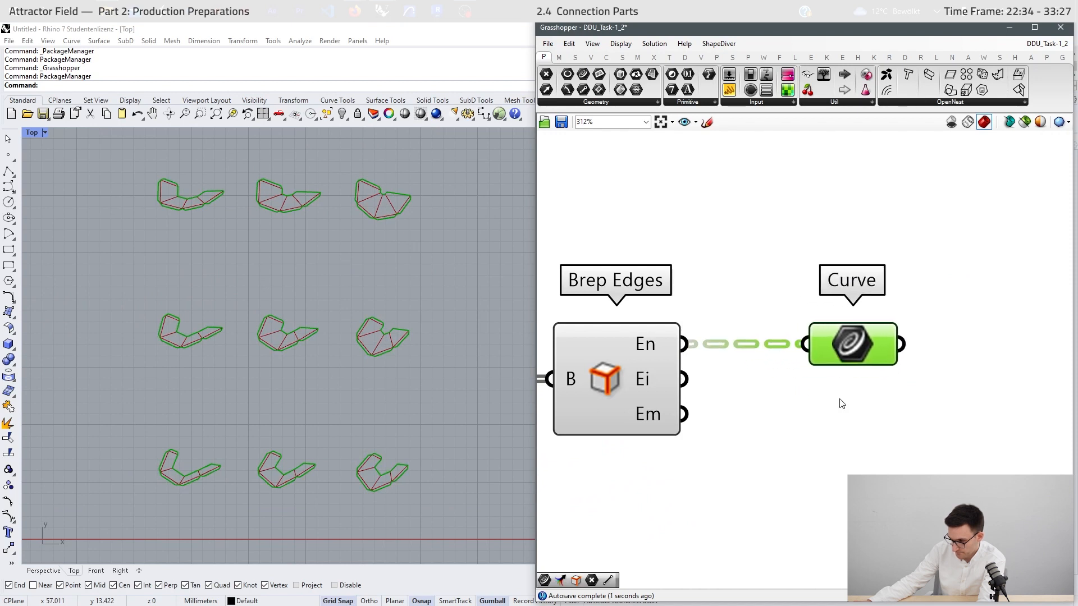
# - Add a second Curve parameter, wire Brep Edges' Ei output into it and place it below the first Curve
pyautogui.doubleClick(840, 401)
pyautogui.write('crv')
pyautogui.press('Return')
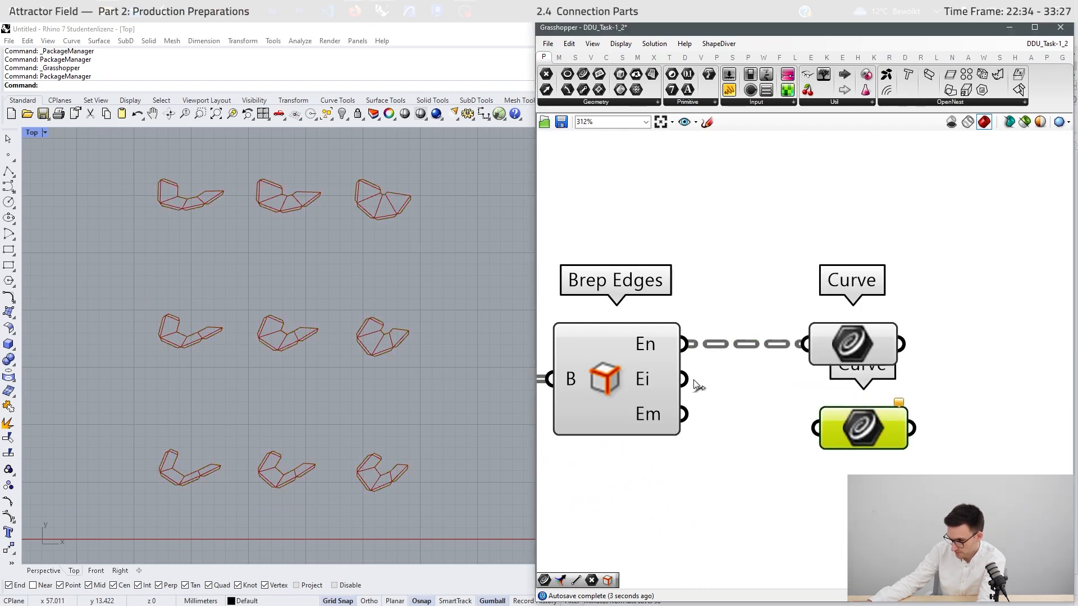
pyautogui.moveTo(684, 379); pyautogui.dragTo(857, 420)
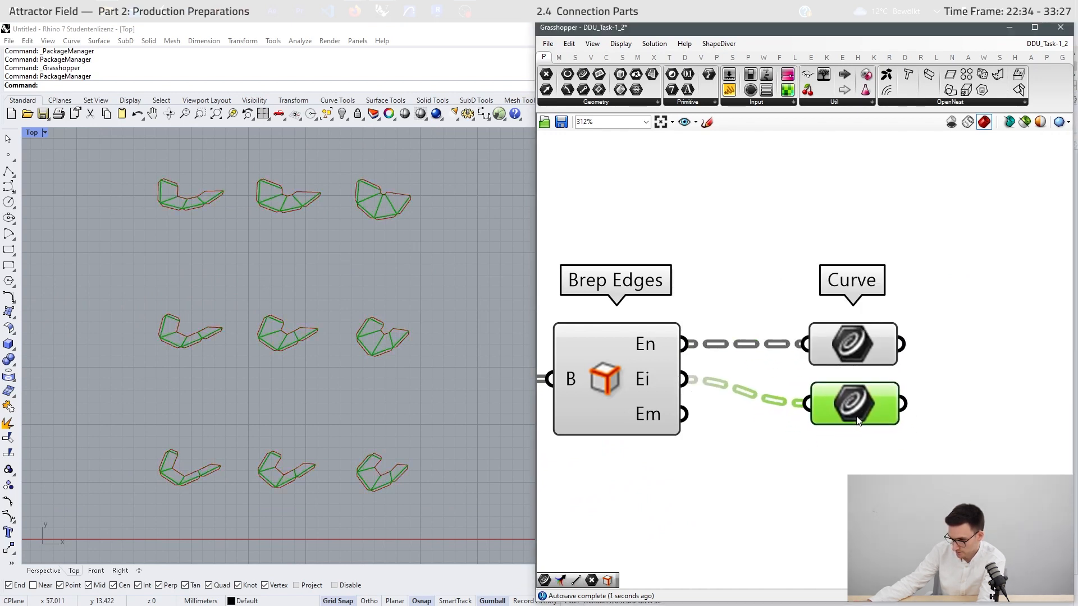
pyautogui.click(618, 393)
pyautogui.middleClick(770, 469)
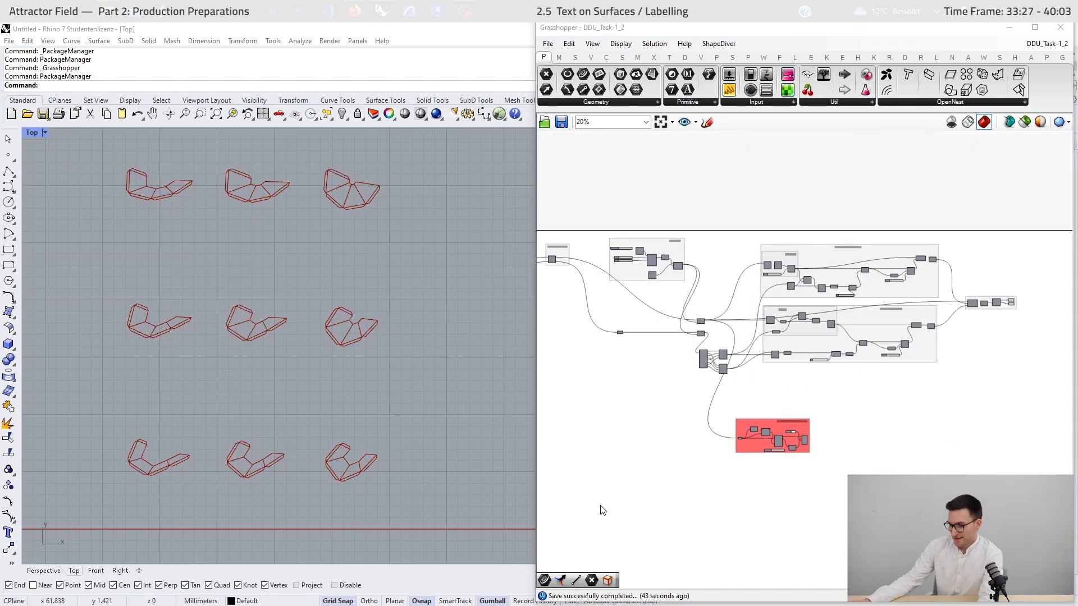
# - Add a Text On Surface component in the free area above the SURFACE DIRECTION group
pyautogui.scroll(6, 859, 446)
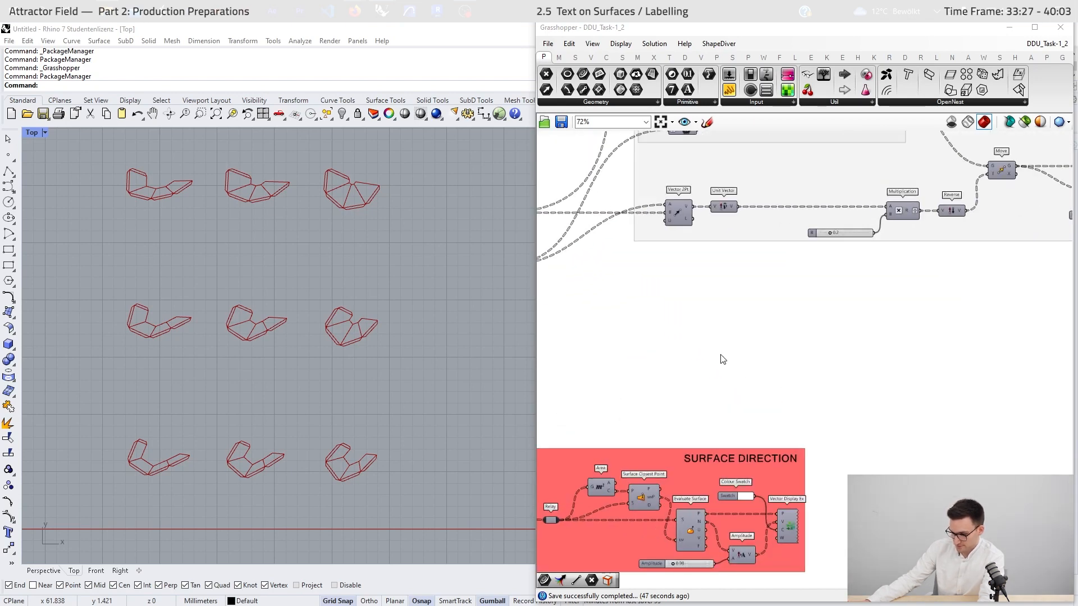
pyautogui.doubleClick(699, 351)
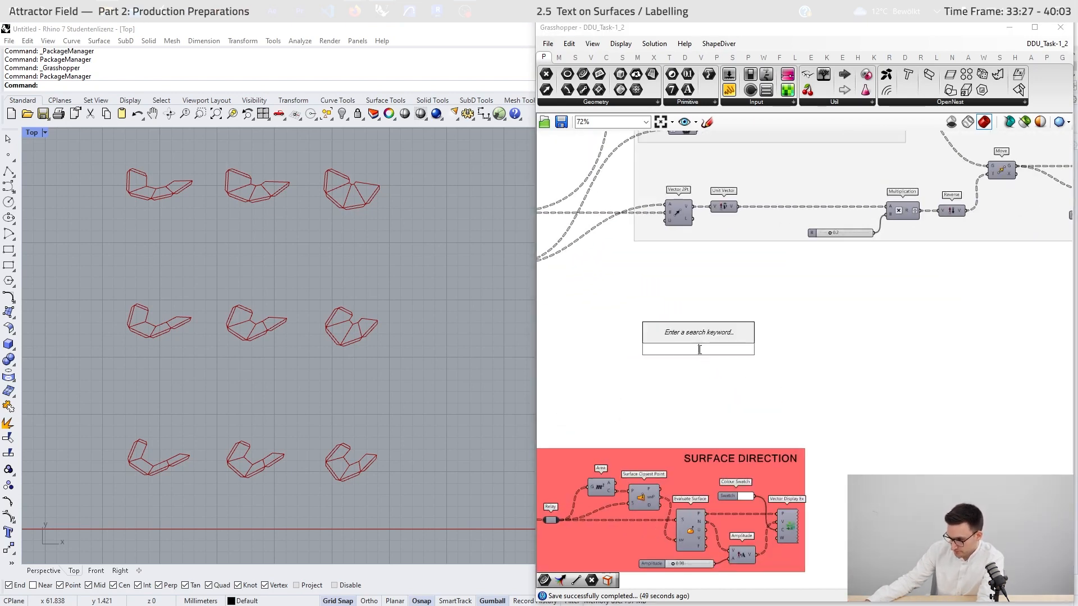
pyautogui.write('text')
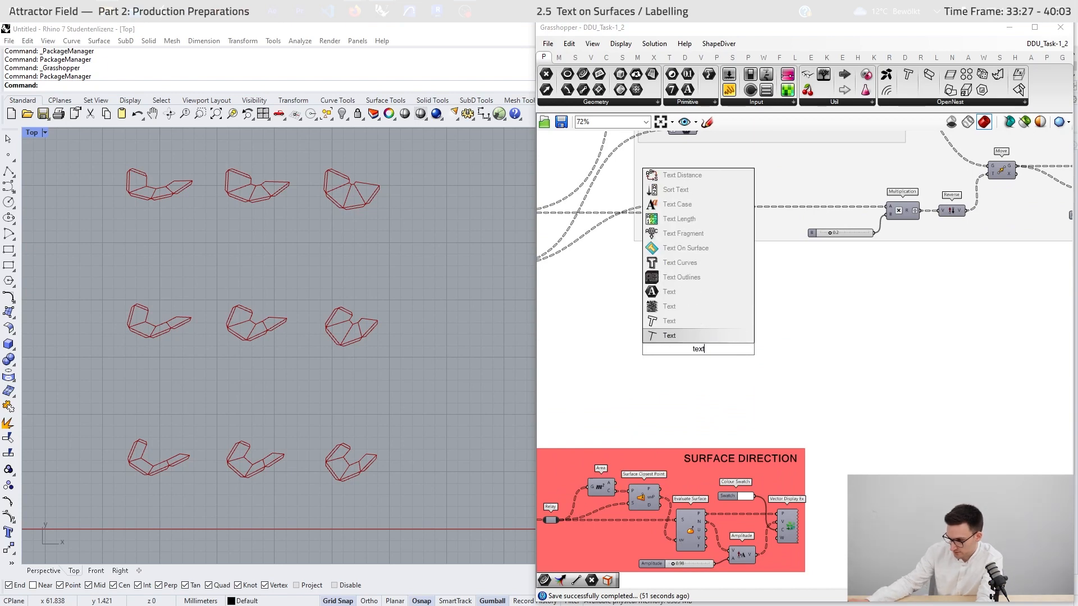
pyautogui.press('Return')
pyautogui.scroll(2, 713, 295)
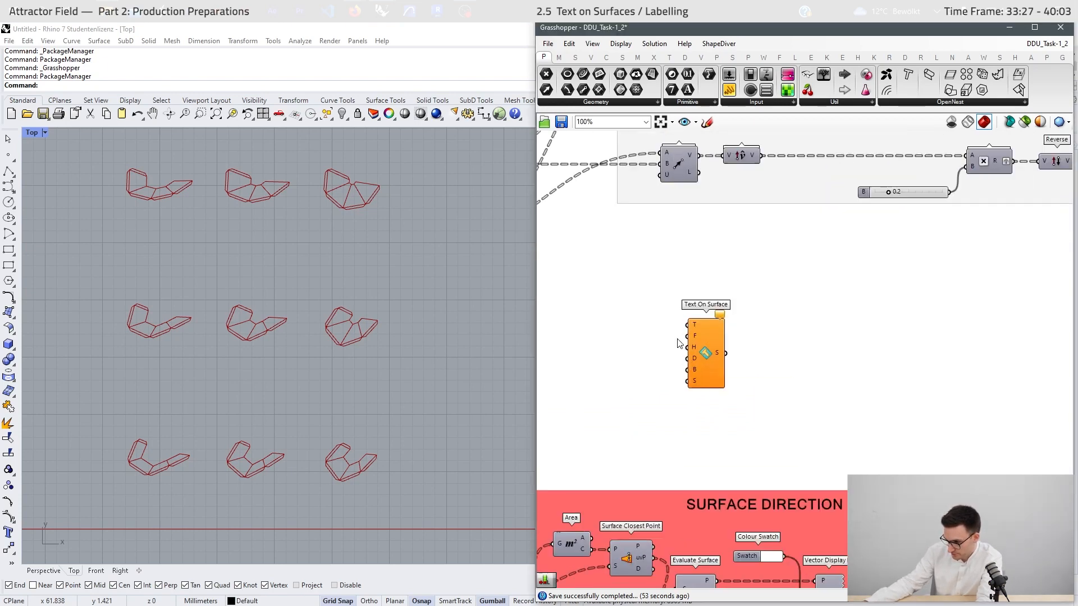
# - Add a Vector 2Pt component, connecting the lower Merge's result to A and the upper Merge's result to B
pyautogui.moveTo(613, 330); pyautogui.dragTo(704, 332, button='right')
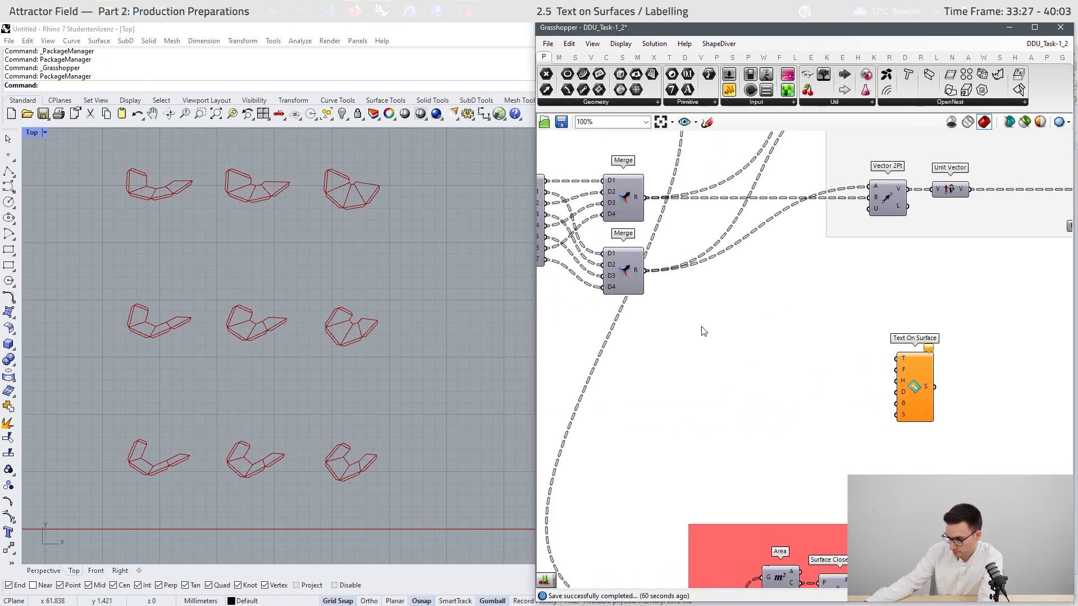
pyautogui.click(628, 264)
pyautogui.middleClick(627, 264)
pyautogui.scroll(6, 346, 476)
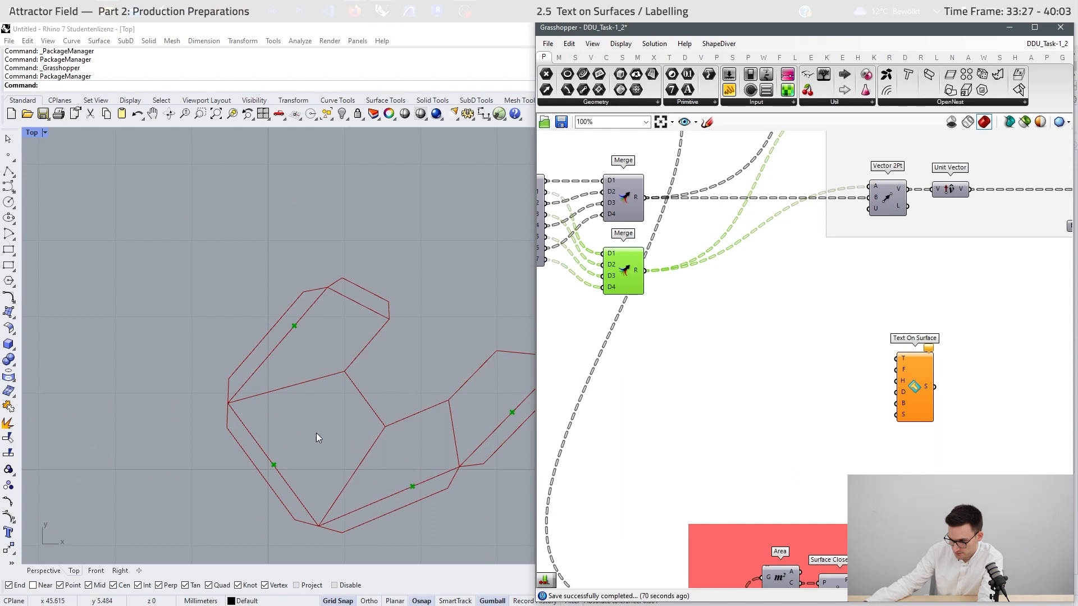
pyautogui.doubleClick(719, 372)
pyautogui.write('vect')
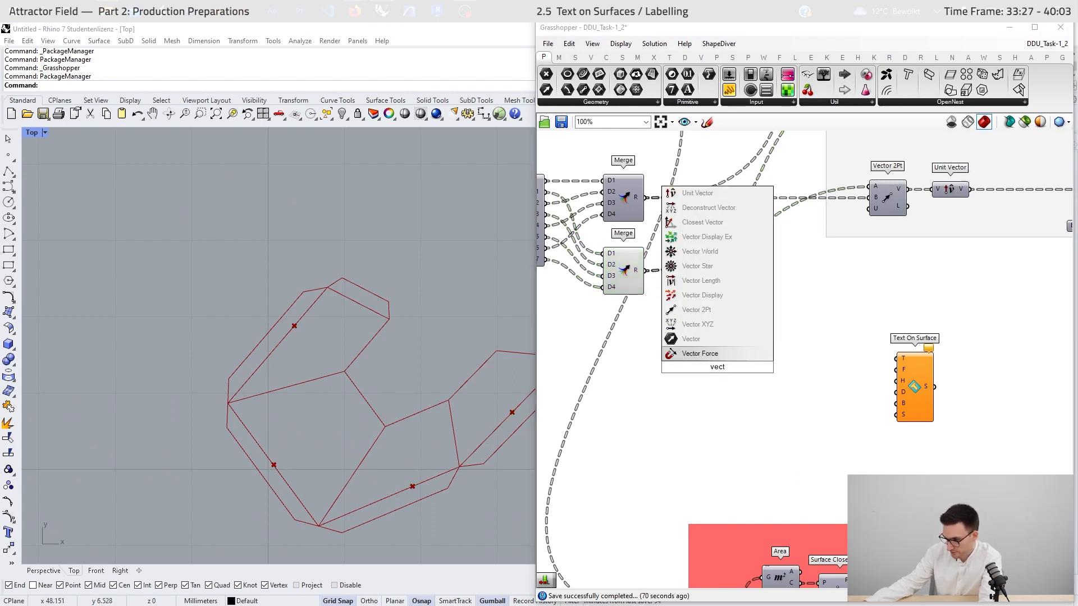
pyautogui.click(701, 309)
pyautogui.click(620, 277)
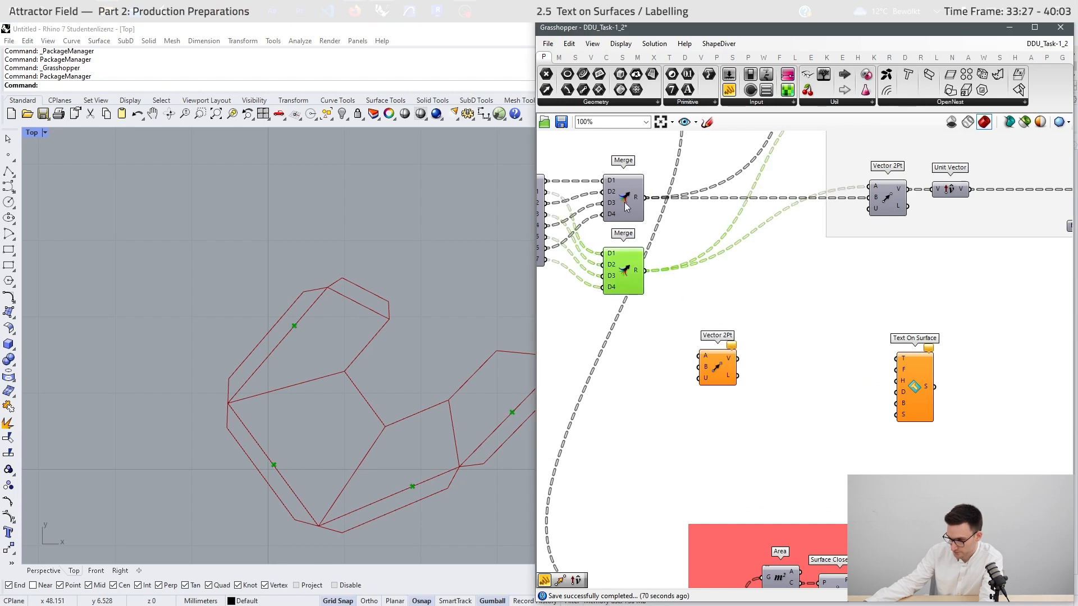
pyautogui.moveTo(645, 271); pyautogui.dragTo(700, 356)
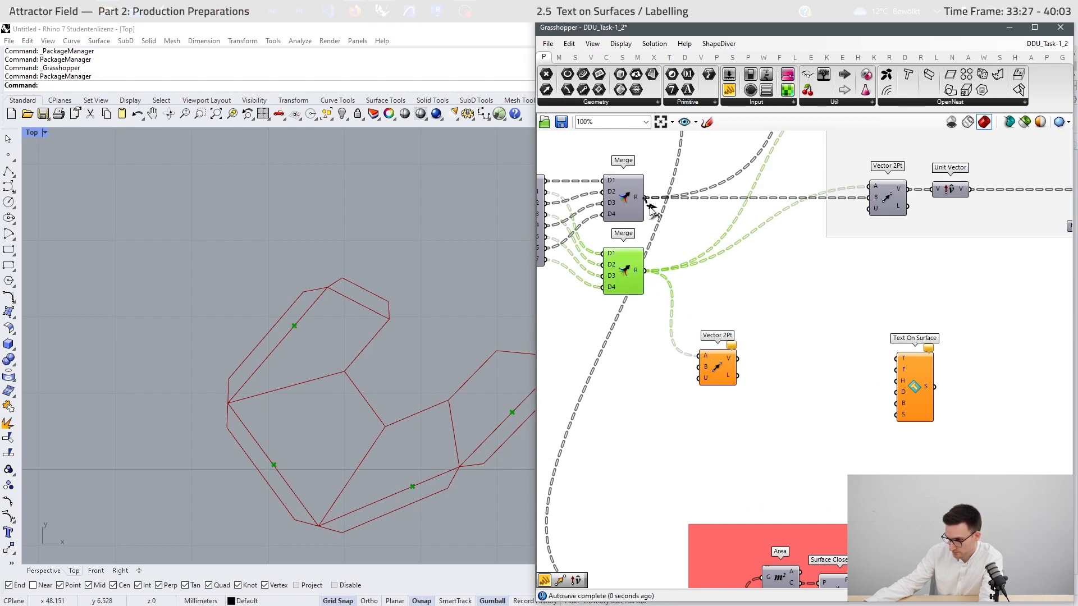
pyautogui.moveTo(645, 199); pyautogui.dragTo(764, 389)
pyautogui.click(719, 368)
# - Add a Point parameter above the new Vector 2Pt and feed it the lower Merge's result
pyautogui.scroll(1, 667, 376)
pyautogui.doubleClick(794, 333)
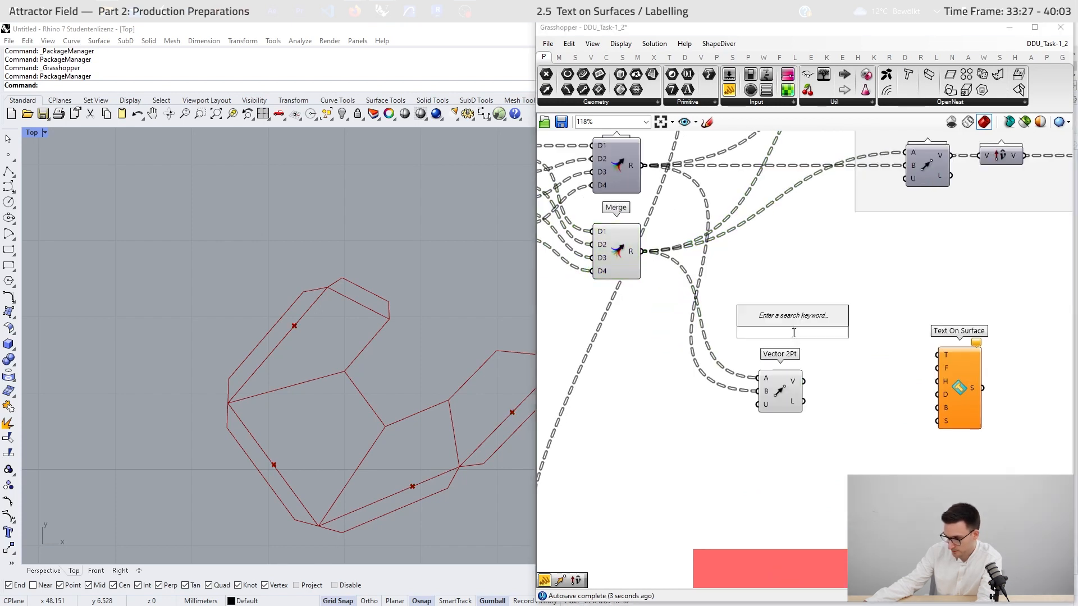
pyautogui.write('pt')
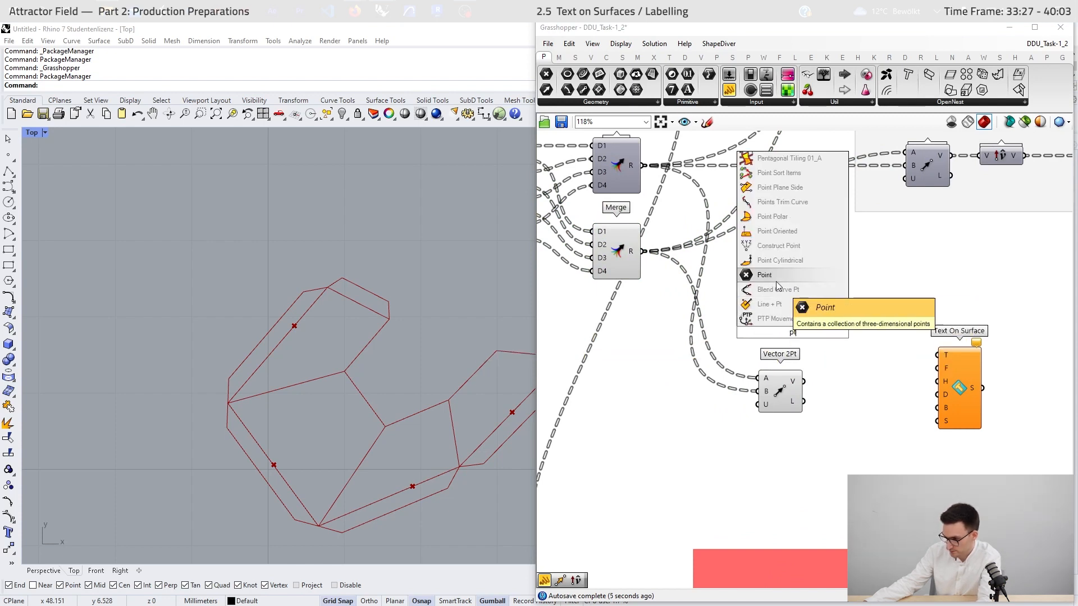
pyautogui.click(776, 281)
pyautogui.click(619, 257)
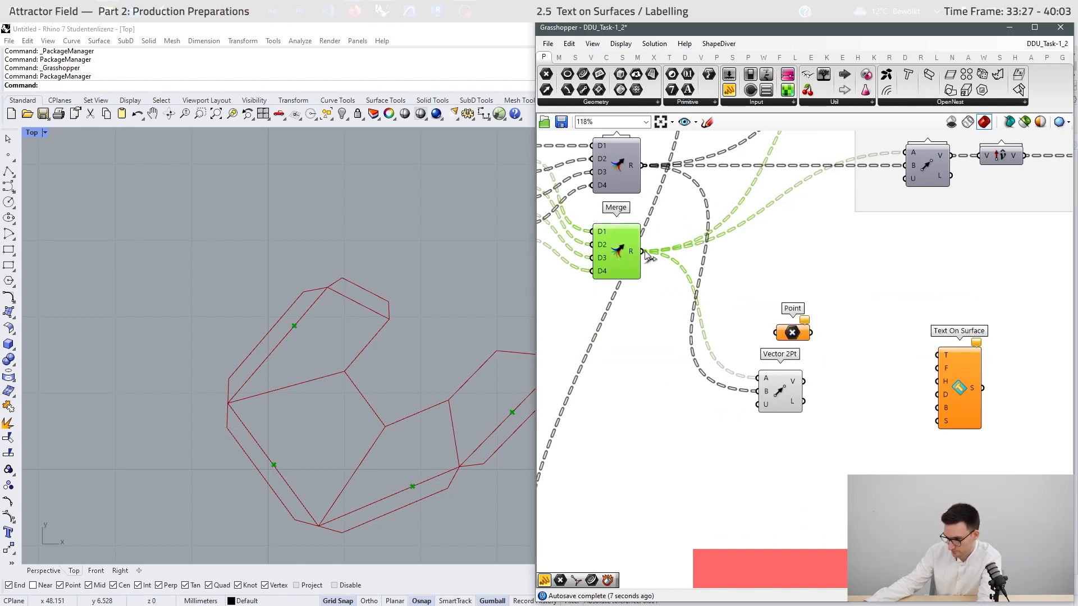
pyautogui.moveTo(644, 251); pyautogui.dragTo(775, 332)
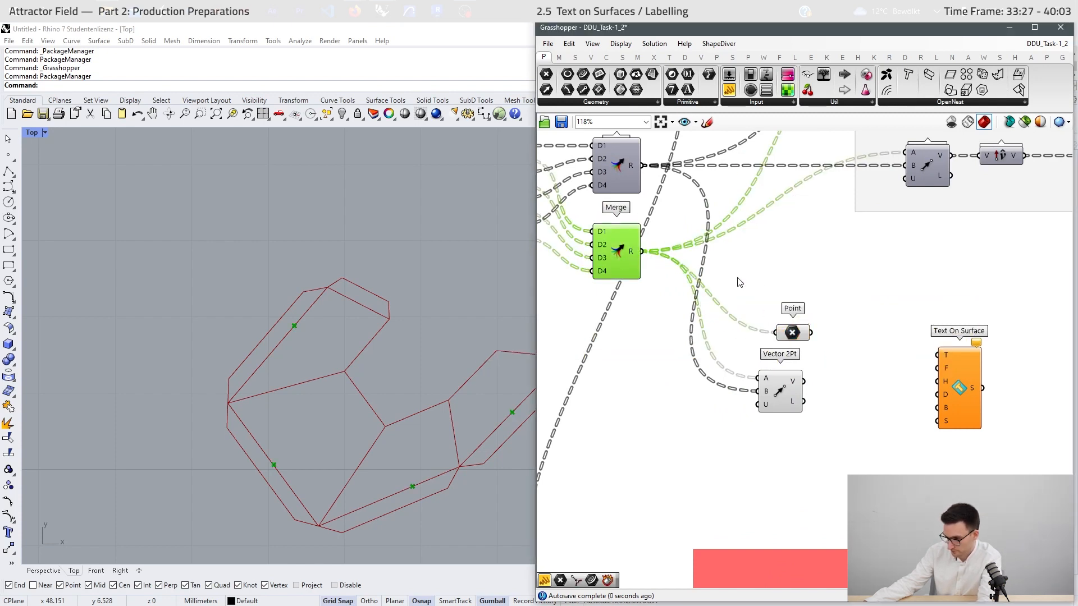
pyautogui.middleClick(625, 355)
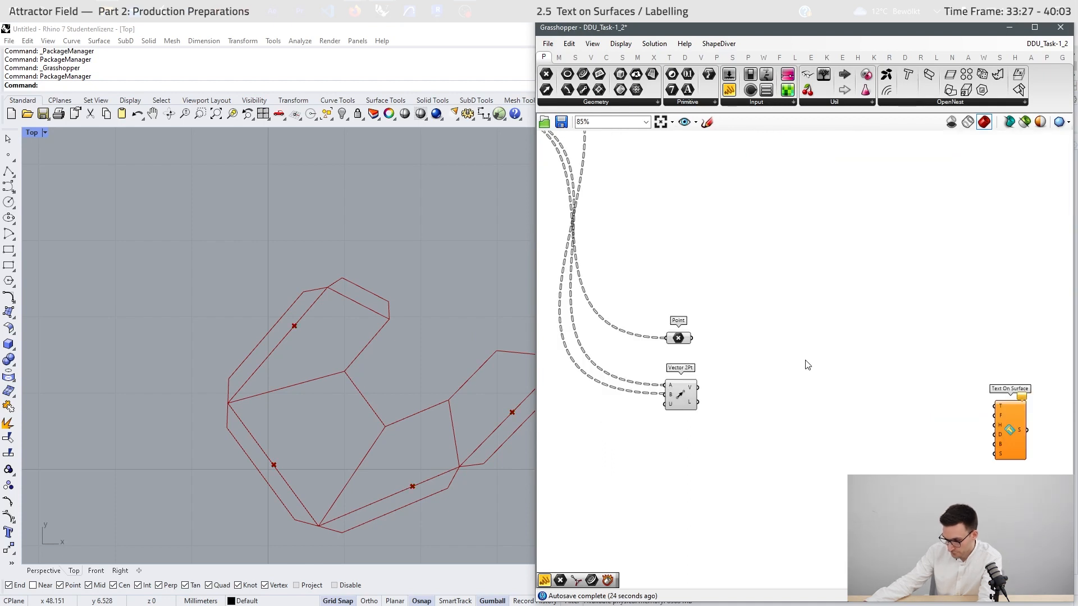
# - Add a Move component, wiring the Point parameter into G and Vector 2Pt's V output into T
pyautogui.doubleClick(807, 365)
pyautogui.write('move')
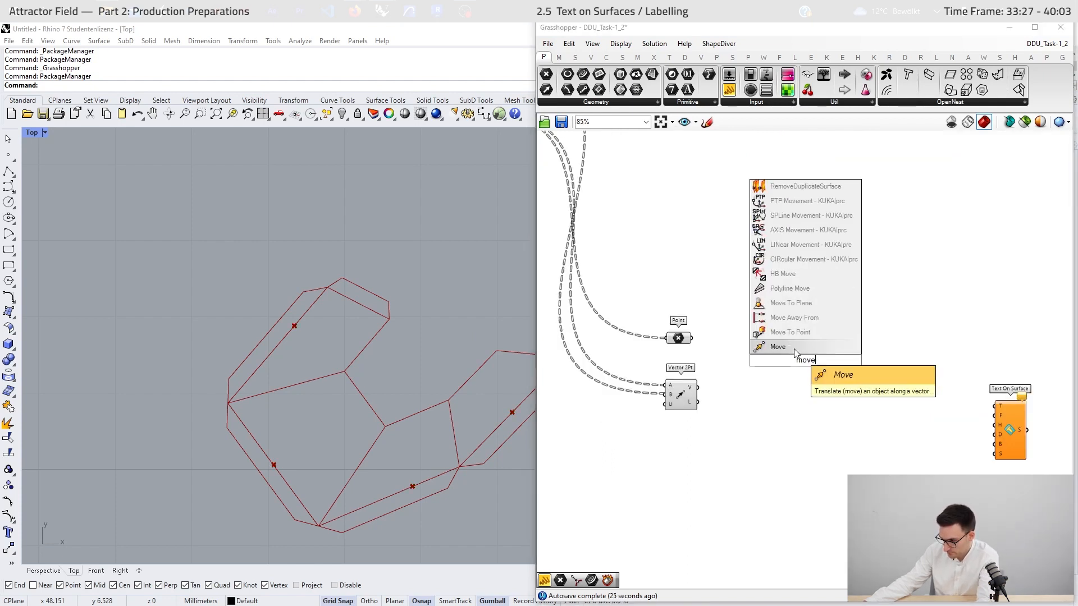
pyautogui.press('Return')
pyautogui.scroll(2, 722, 346)
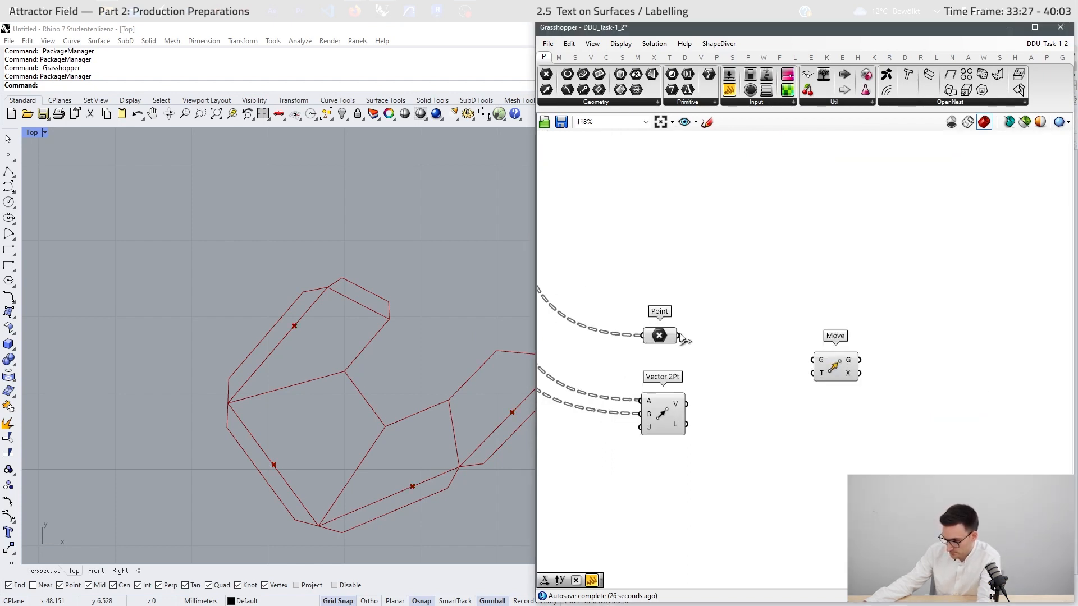
pyautogui.moveTo(679, 335); pyautogui.dragTo(912, 339)
pyautogui.moveTo(662, 418); pyautogui.dragTo(943, 345)
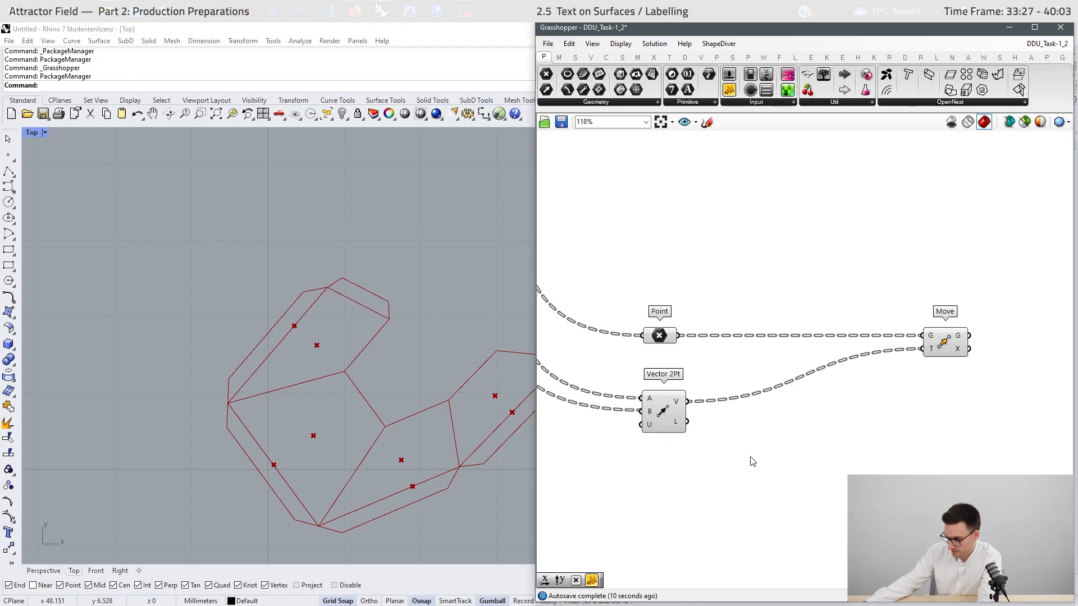
# - Insert an Amplitude component between Vector 2Pt's V output and Move's T input
pyautogui.scroll(-7, 751, 457)
pyautogui.scroll(5, 855, 316)
pyautogui.scroll(-3, 892, 346)
pyautogui.scroll(3, 613, 392)
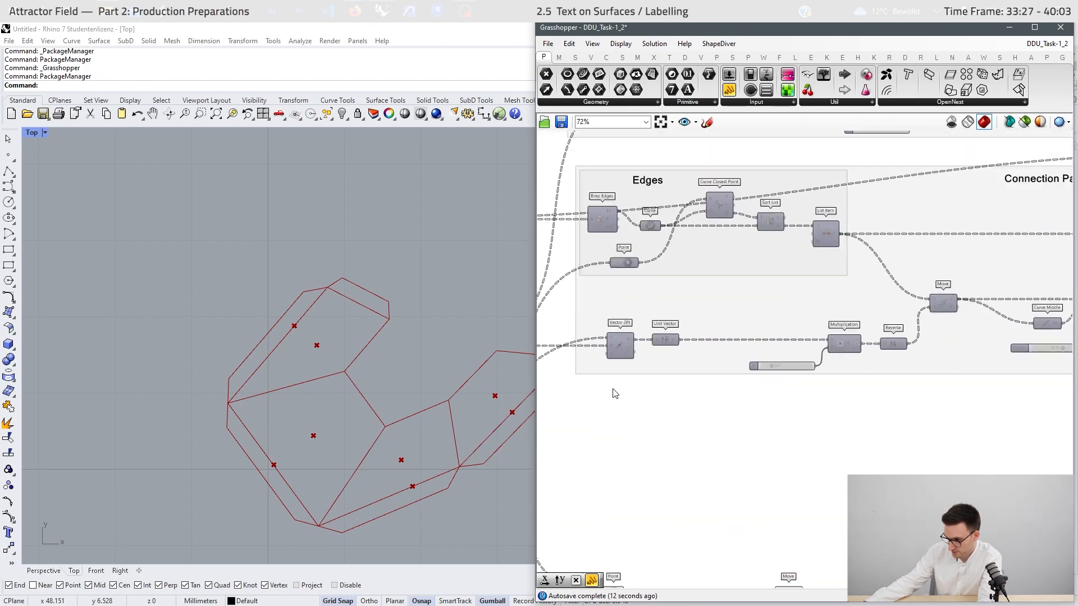
pyautogui.scroll(-3, 746, 372)
pyautogui.scroll(5, 794, 476)
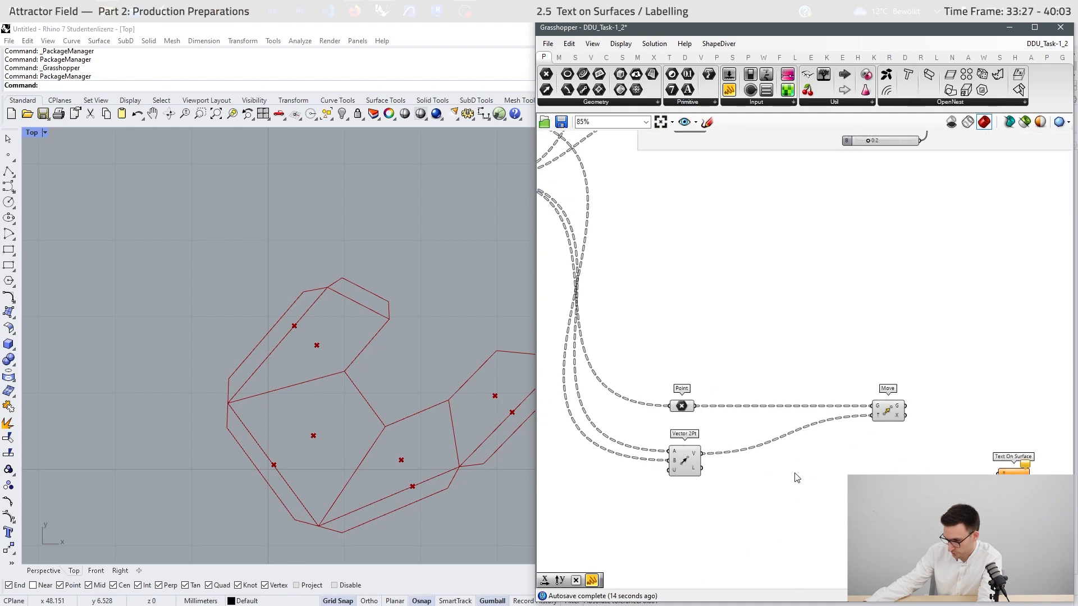
pyautogui.doubleClick(796, 482)
pyautogui.write('ampli')
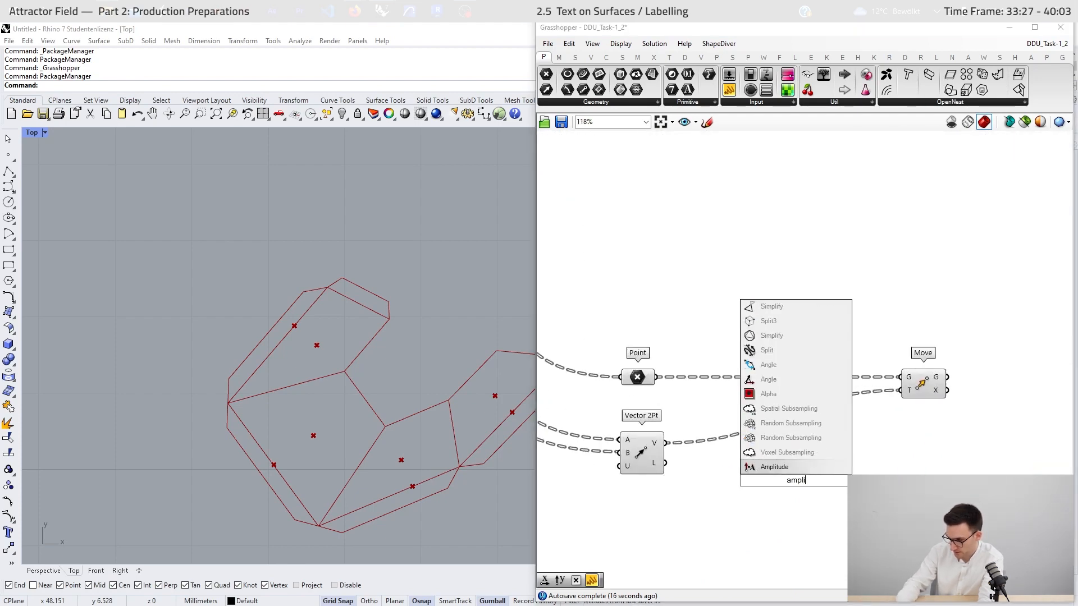
pyautogui.click(774, 467)
pyautogui.moveTo(667, 443); pyautogui.dragTo(900, 391)
# - Configure Amplitude's slider with two decimals and a 0 to 1 range, and set it to 0.14
pyautogui.click(764, 532)
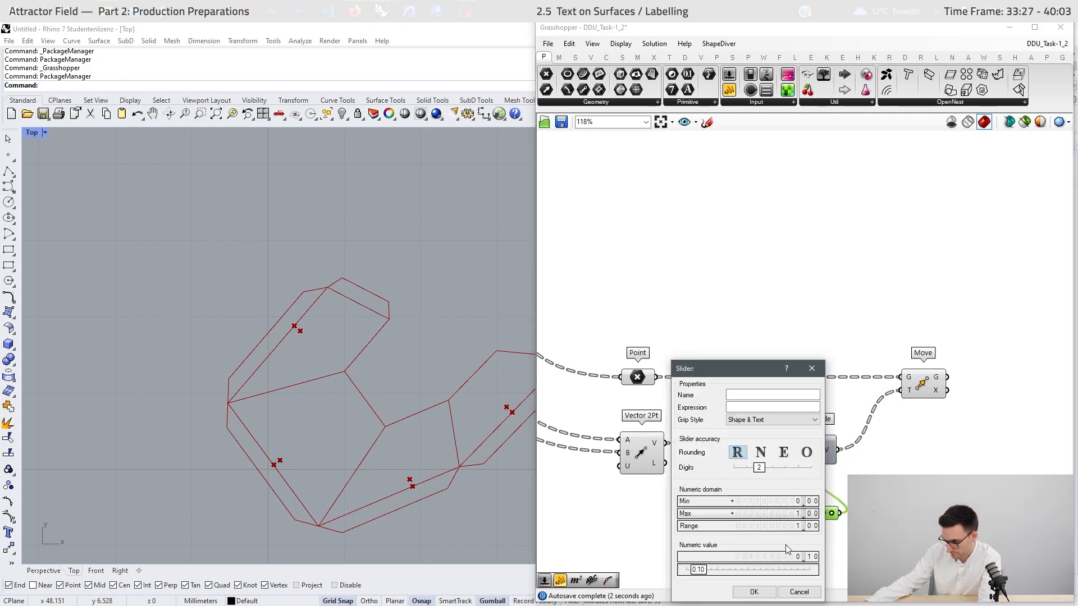
pyautogui.press('Return')
pyautogui.scroll(4, 768, 531)
pyautogui.click(767, 530)
pyautogui.moveTo(732, 504)
pyautogui.mouseDown()
pyautogui.moveTo(845, 504)
pyautogui.moveTo(747, 504)
pyautogui.mouseUp()
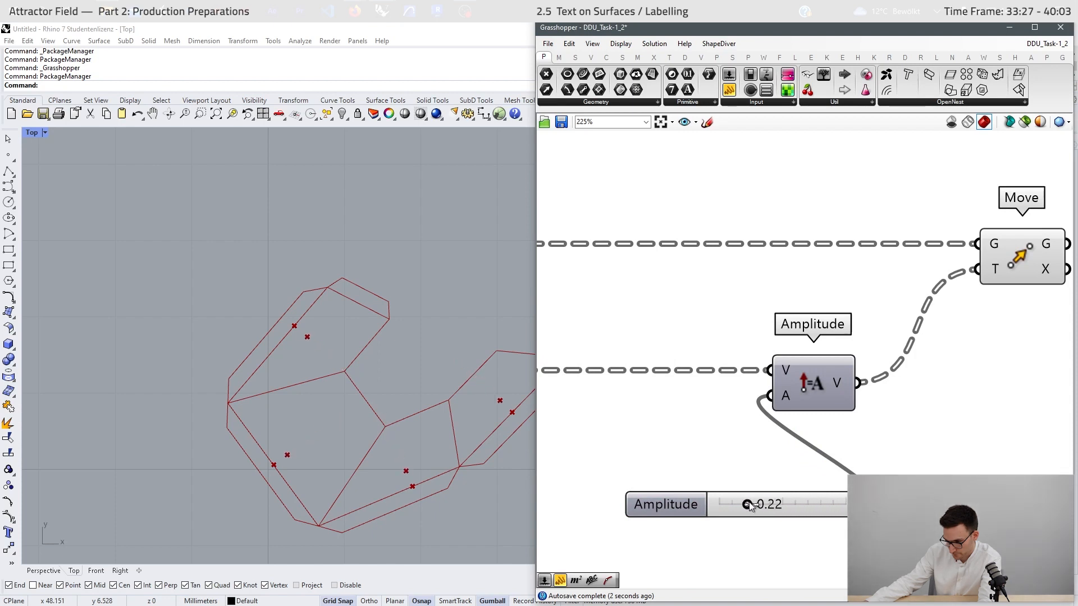
pyautogui.moveTo(748, 504); pyautogui.dragTo(737, 504)
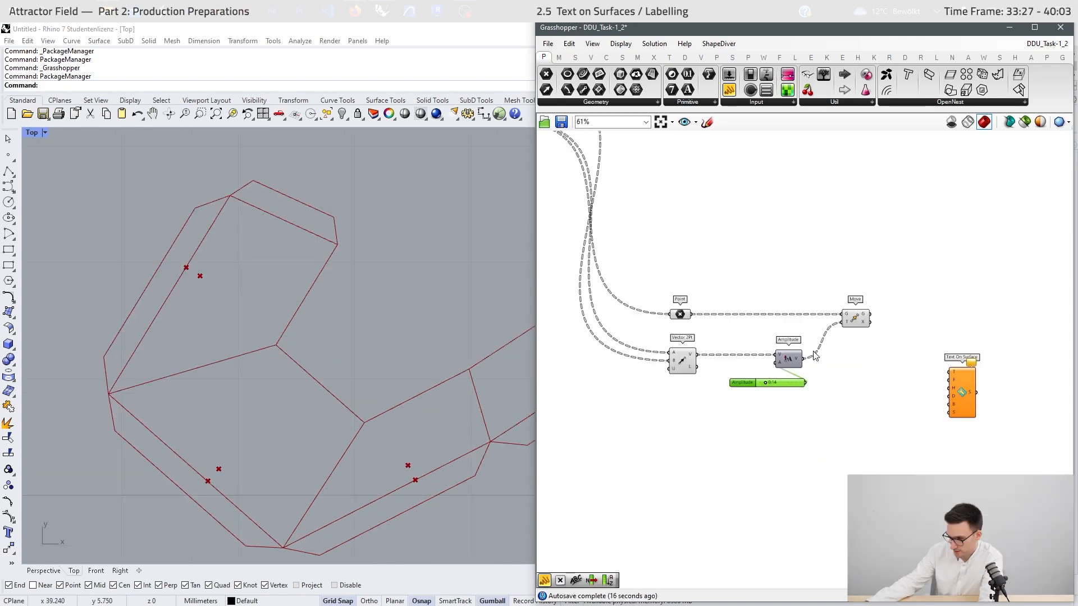
# - Add a vector Rotate component and place it below the Amplitude slider
pyautogui.scroll(2, 615, 374)
pyautogui.moveTo(748, 326); pyautogui.dragTo(662, 408)
pyautogui.scroll(2, 191, 477)
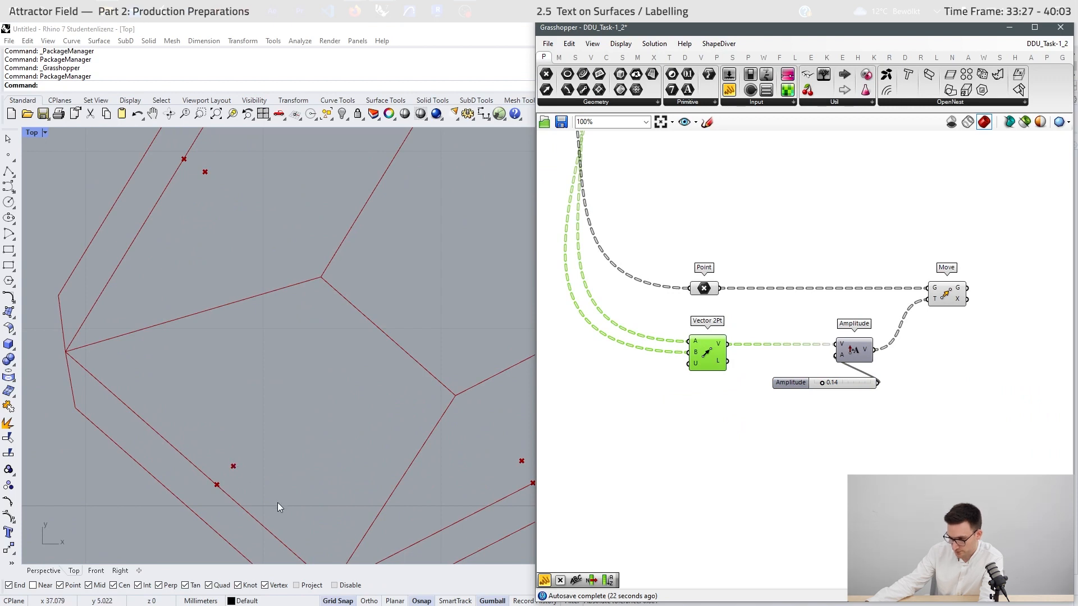
pyautogui.doubleClick(781, 457)
pyautogui.write('rot')
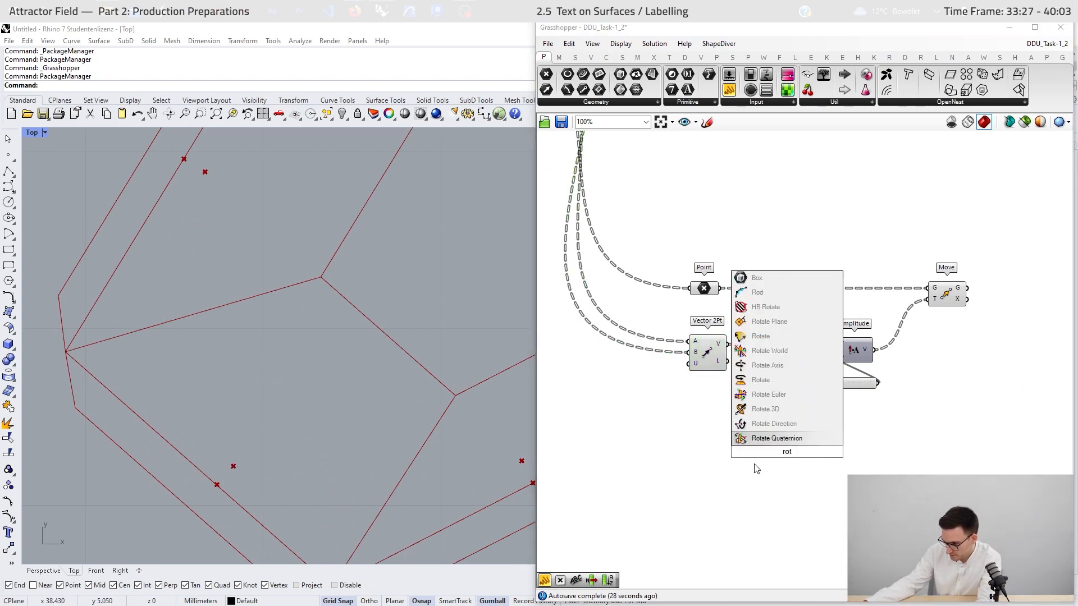
pyautogui.click(784, 337)
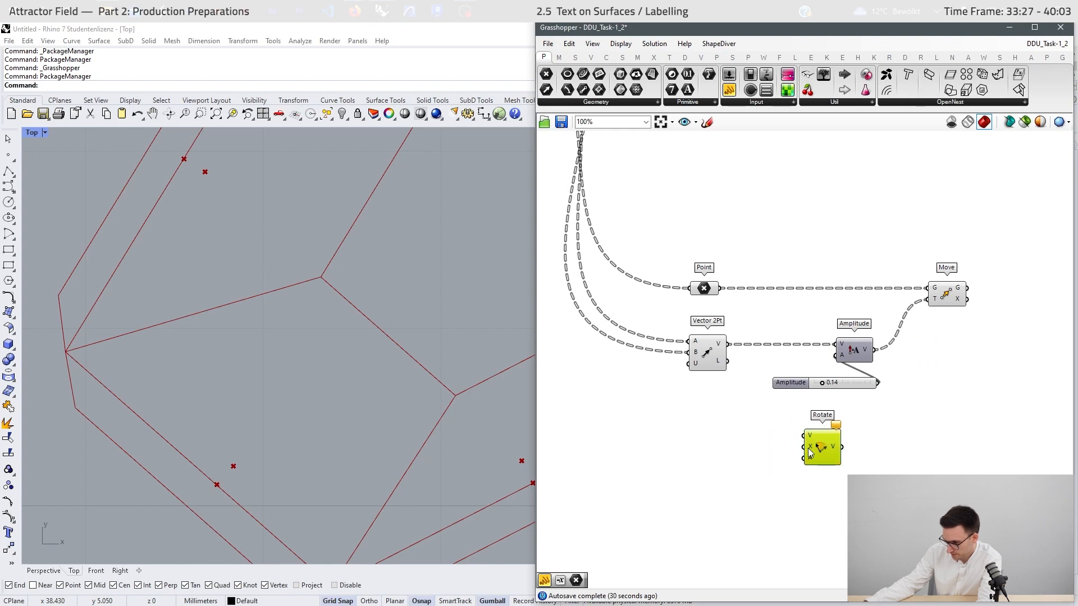
pyautogui.moveTo(810, 453); pyautogui.dragTo(865, 453)
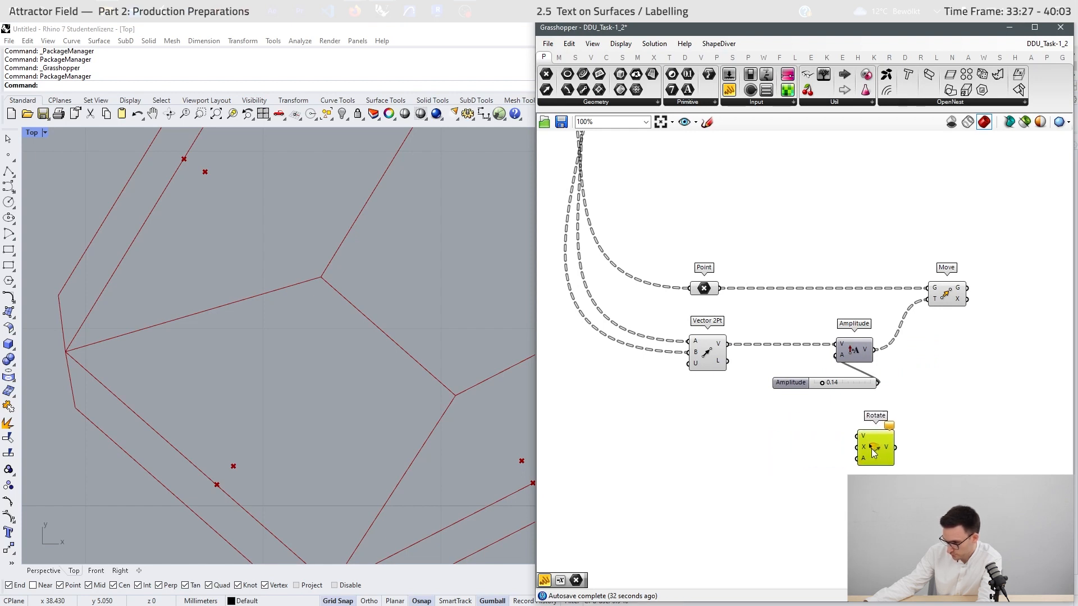
# - Add a Unit Z component and connect its vector to the Rotate component's axis input X
pyautogui.doubleClick(797, 457)
pyautogui.write('z')
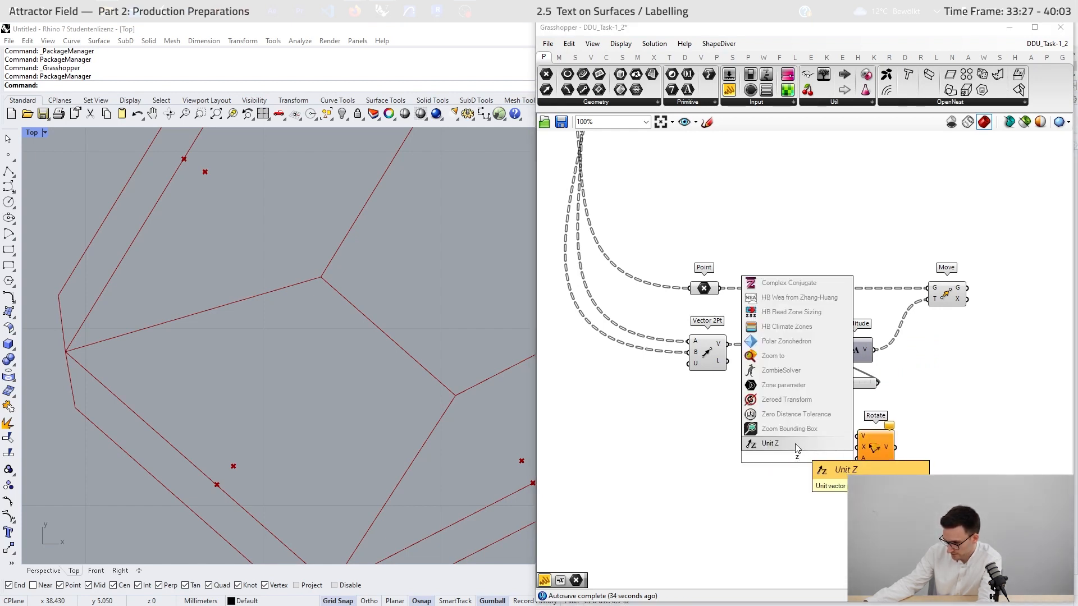
pyautogui.click(794, 443)
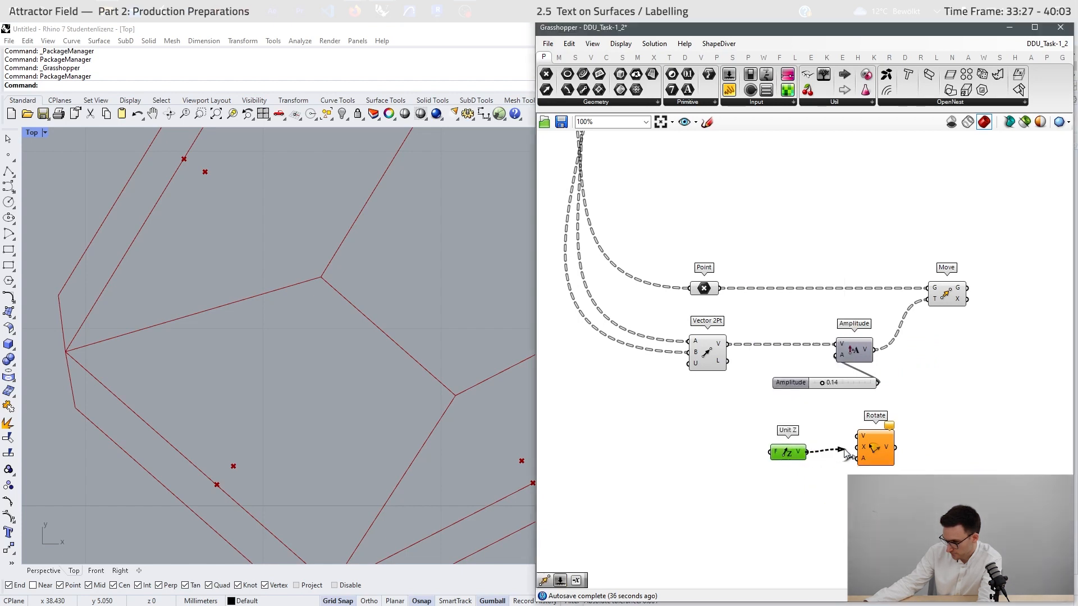
pyautogui.moveTo(780, 455); pyautogui.dragTo(766, 459)
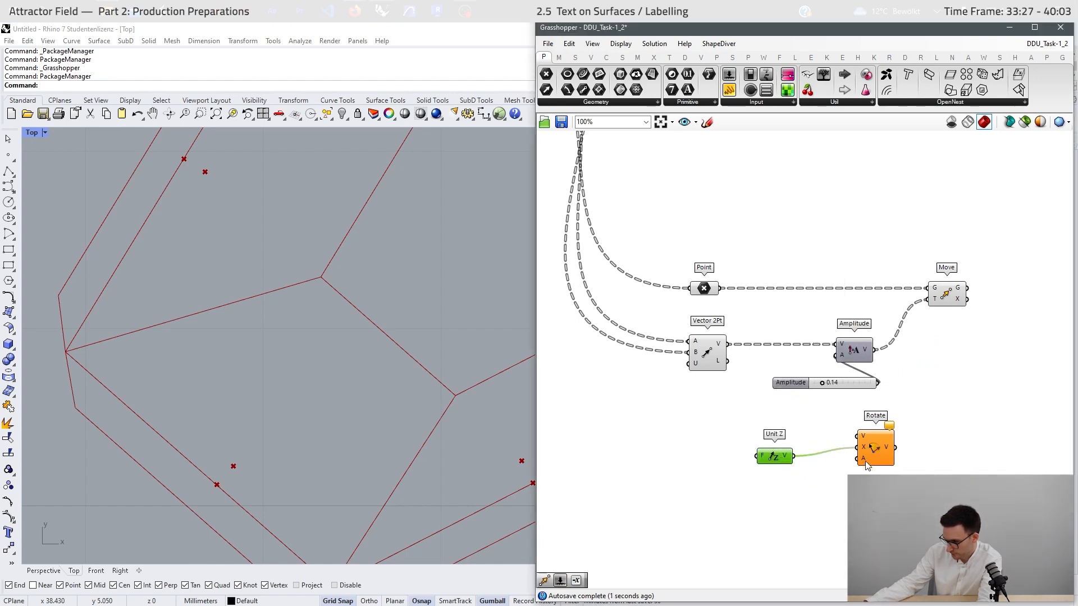
# - Add a panel with the value 90, connect it to Rotate's angle input A, and set that input to degrees
pyautogui.doubleClick(775, 507)
pyautogui.write('90')
pyautogui.press('Return')
pyautogui.scroll(5, 797, 506)
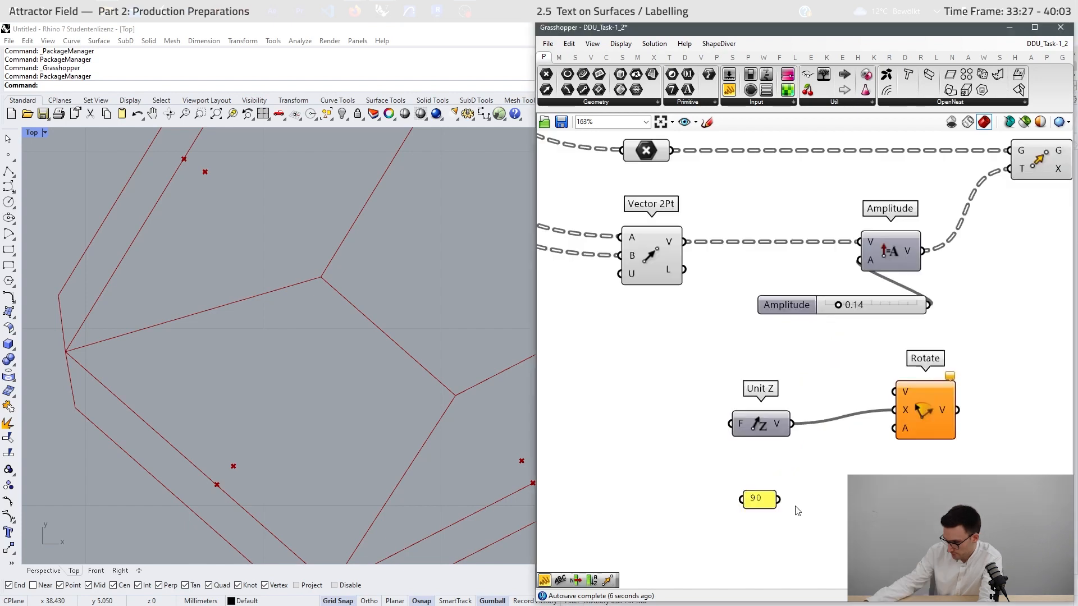
pyautogui.moveTo(779, 499); pyautogui.dragTo(901, 431)
pyautogui.rightClick(901, 431)
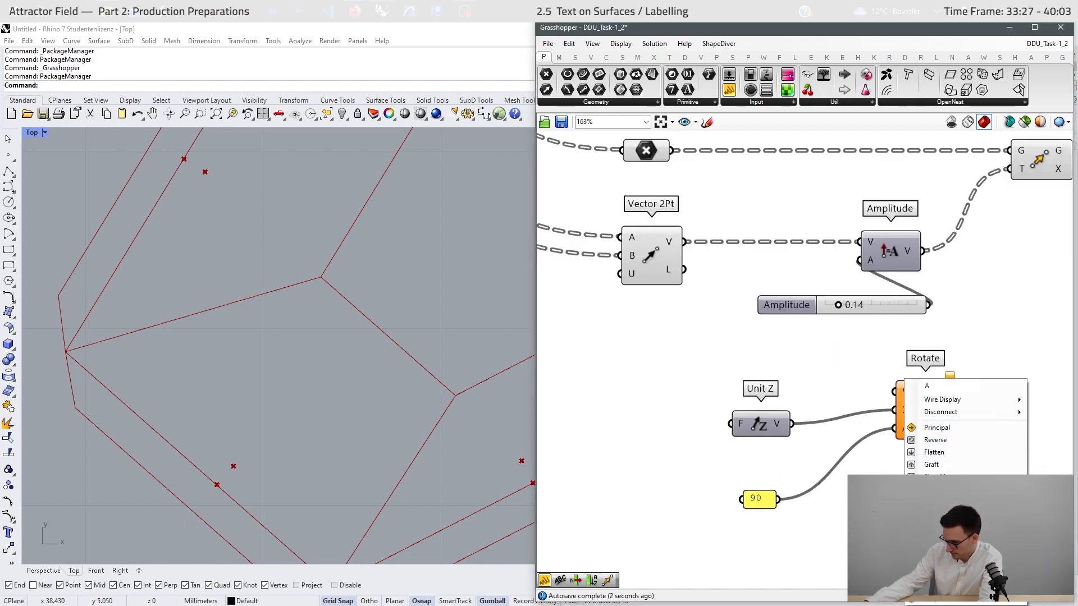
pyautogui.click(936, 490)
# - Feed the Vector 2Pt output into Rotate's V input and change the angle panel's value to -90
pyautogui.moveTo(924, 421); pyautogui.dragTo(870, 436)
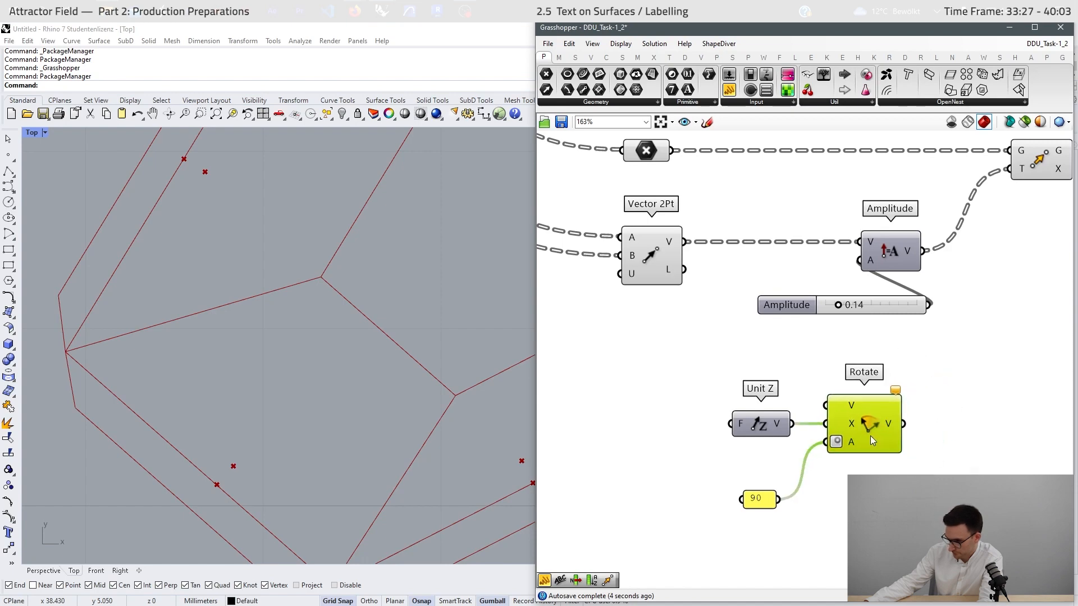
pyautogui.scroll(-3, 780, 378)
pyautogui.scroll(4, 662, 467)
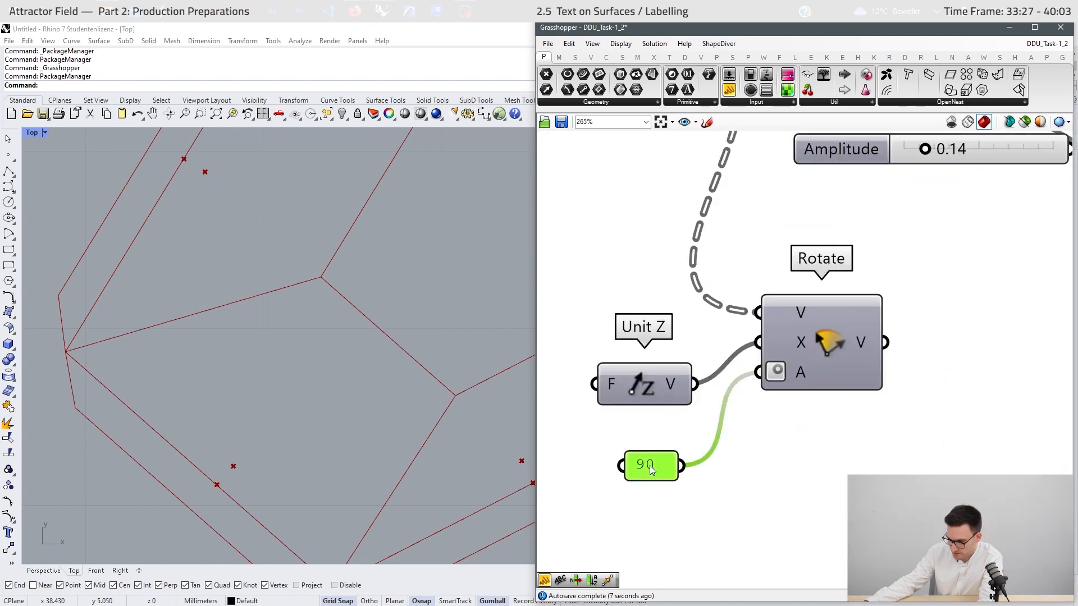
pyautogui.doubleClick(649, 466)
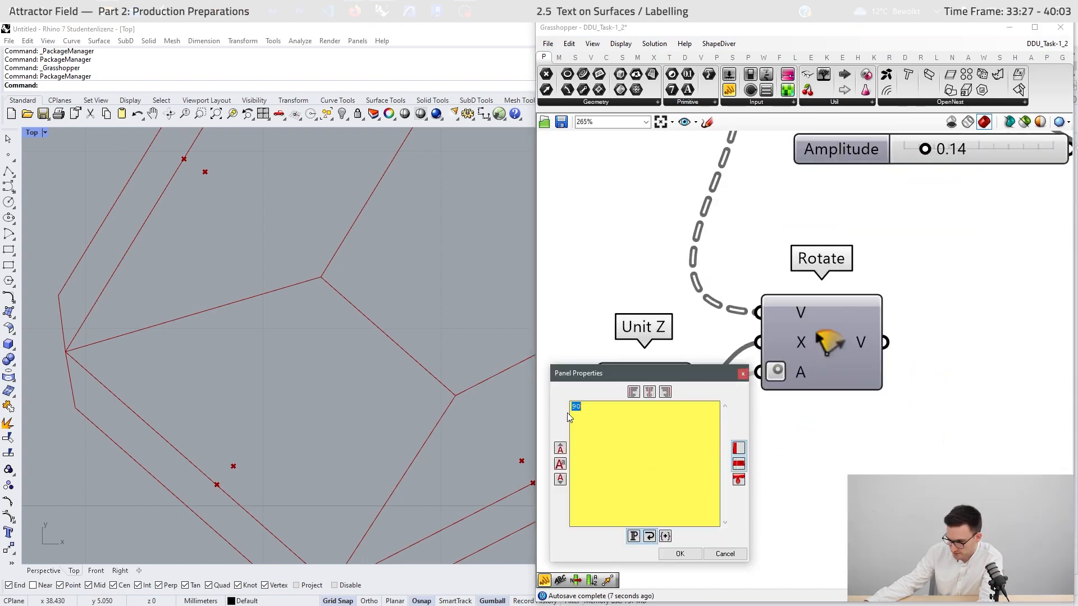
pyautogui.click(679, 554)
# - Duplicate the Move component and connect the first Move's geometry output to the copy's G input
pyautogui.scroll(-6, 595, 426)
pyautogui.scroll(3, 801, 347)
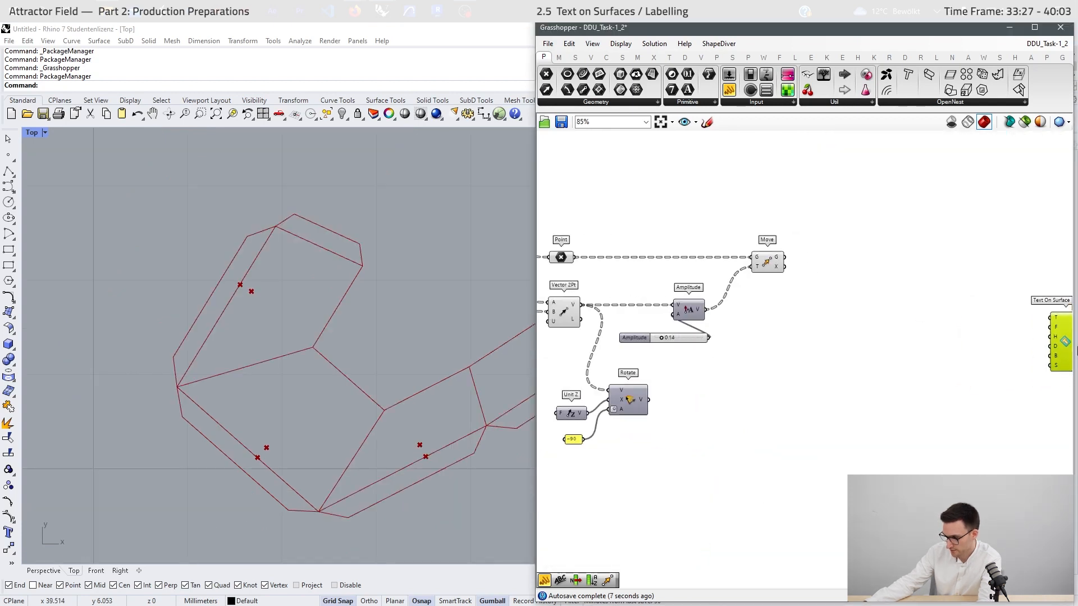
pyautogui.click(834, 229)
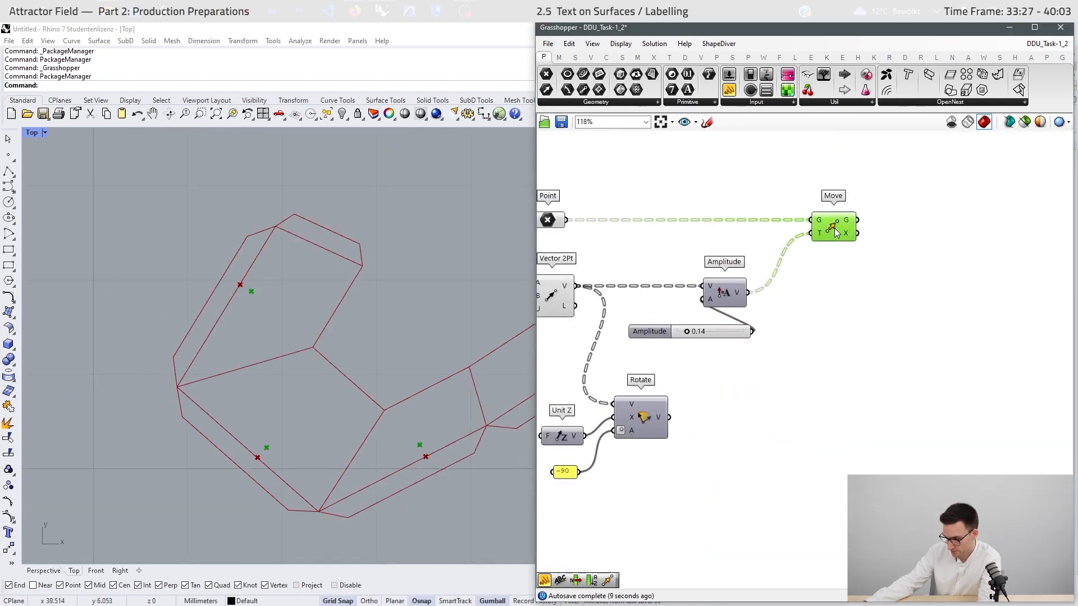
pyautogui.hotkey('ctrl', 'c')
pyautogui.hotkey('ctrl', 'v')
pyautogui.moveTo(835, 230); pyautogui.dragTo(1024, 384)
pyautogui.moveTo(996, 346); pyautogui.dragTo(991, 343)
pyautogui.moveTo(1024, 395); pyautogui.dragTo(980, 331)
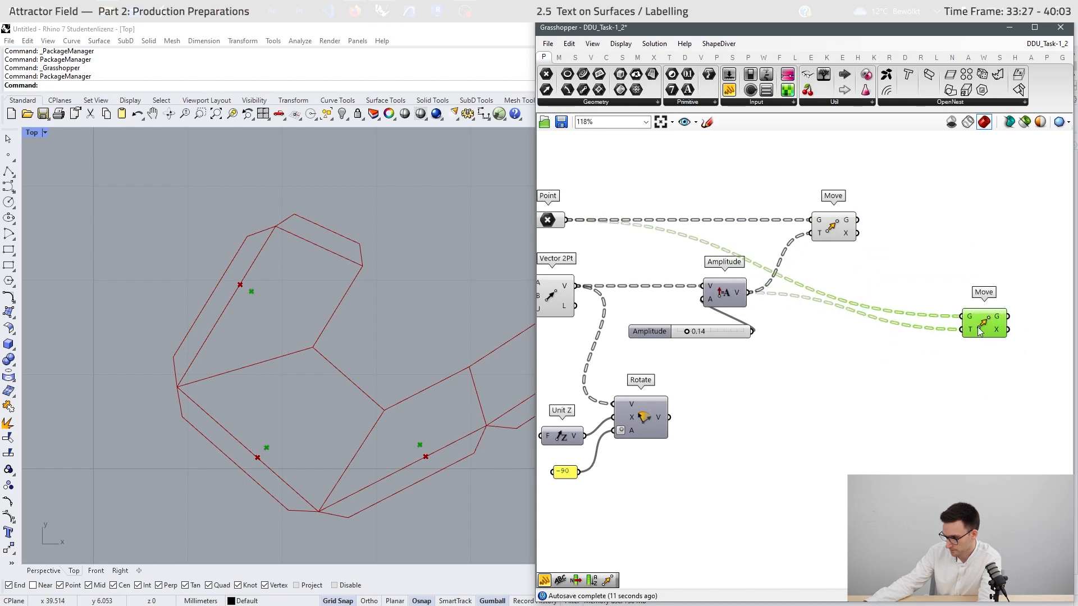
pyautogui.moveTo(881, 252); pyautogui.dragTo(965, 317)
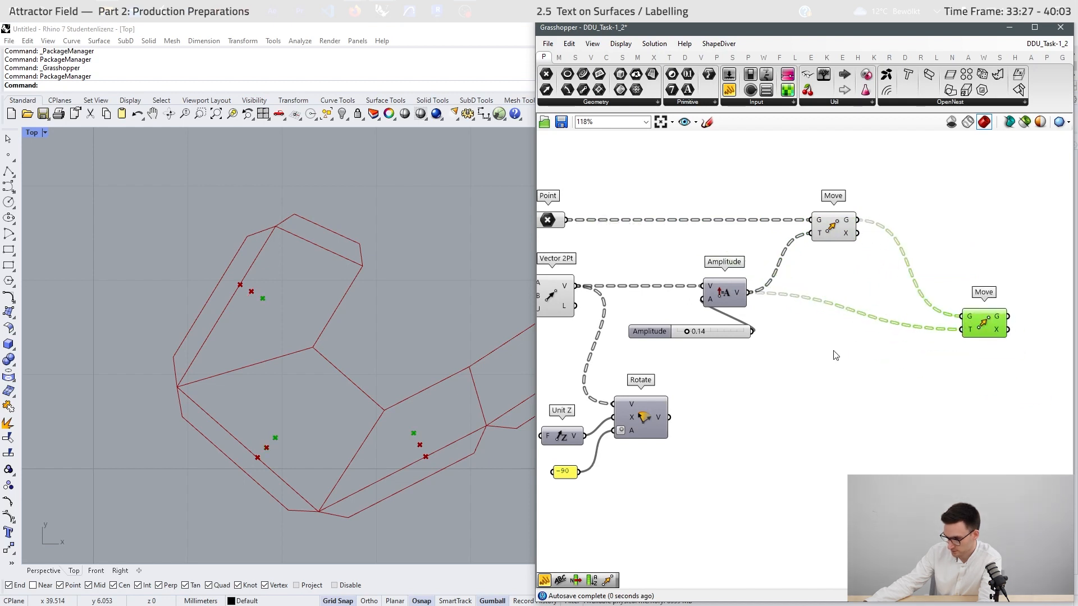
# - Duplicate Amplitude with its slider, set the copy to 0.34, and route the rotated vector through it to the second Move's T input
pyautogui.moveTo(756, 269); pyautogui.dragTo(677, 365)
pyautogui.hotkey('ctrl', 'v')
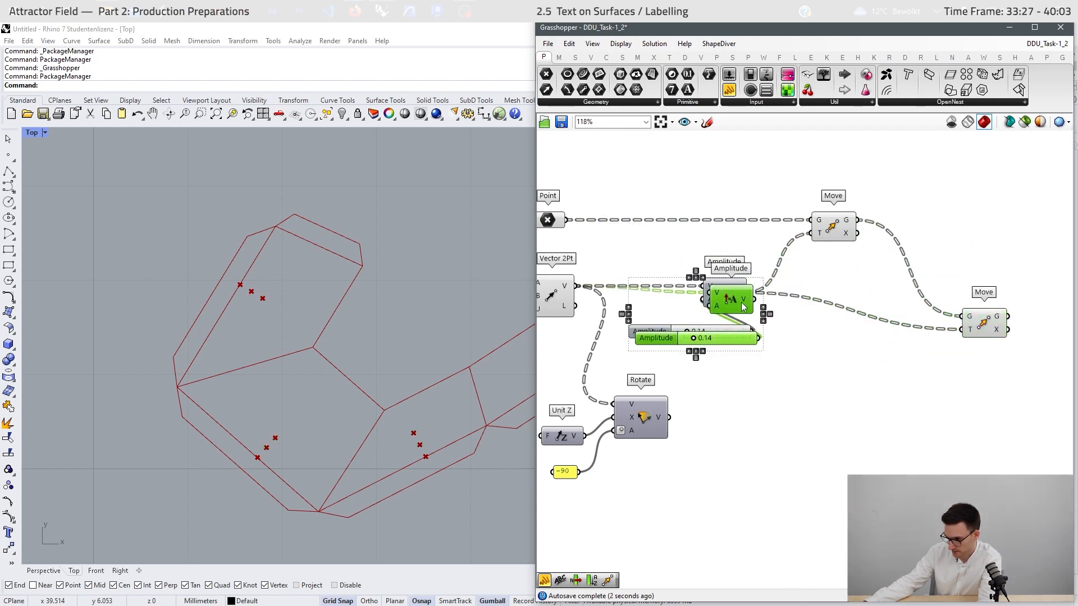
pyautogui.moveTo(738, 299); pyautogui.dragTo(837, 446)
pyautogui.click(720, 455)
pyautogui.moveTo(669, 418); pyautogui.dragTo(963, 329)
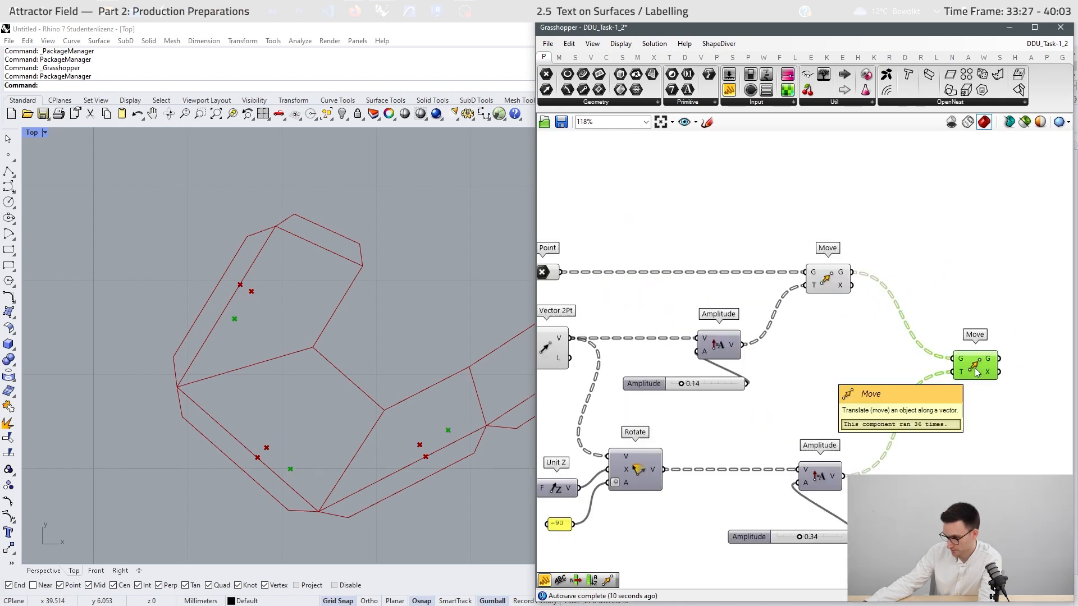
# - Duplicate the second Move and feed its T input with the second Amplitude vector passed through a Reverse component
pyautogui.keyDown('alt'); pyautogui.moveTo(974, 366); pyautogui.dragTo(970, 284); pyautogui.keyUp('alt')
pyautogui.doubleClick(853, 386)
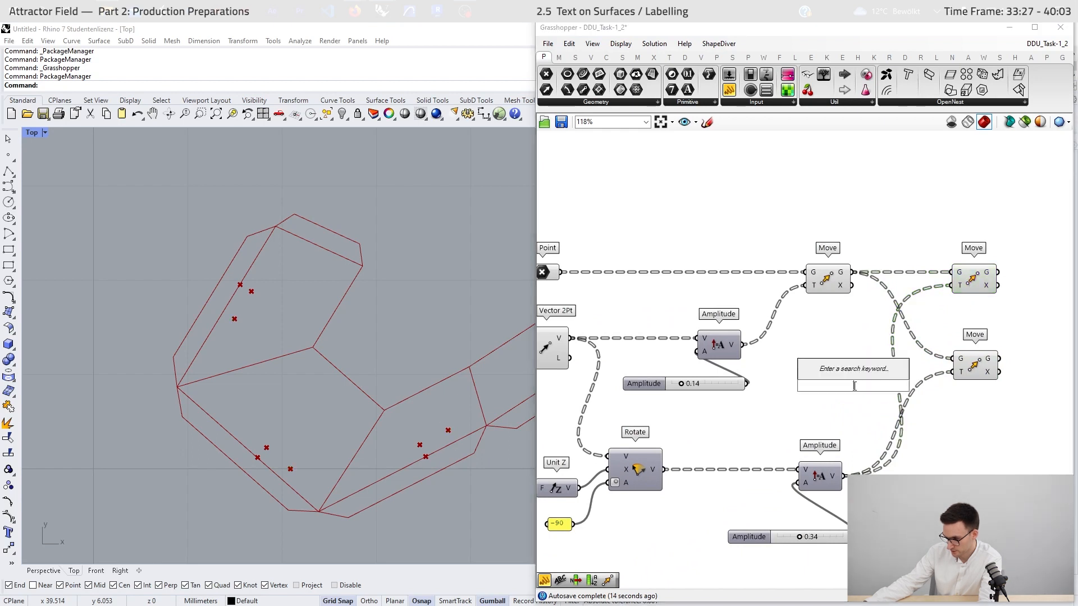
pyautogui.write('reverse')
pyautogui.click(846, 365)
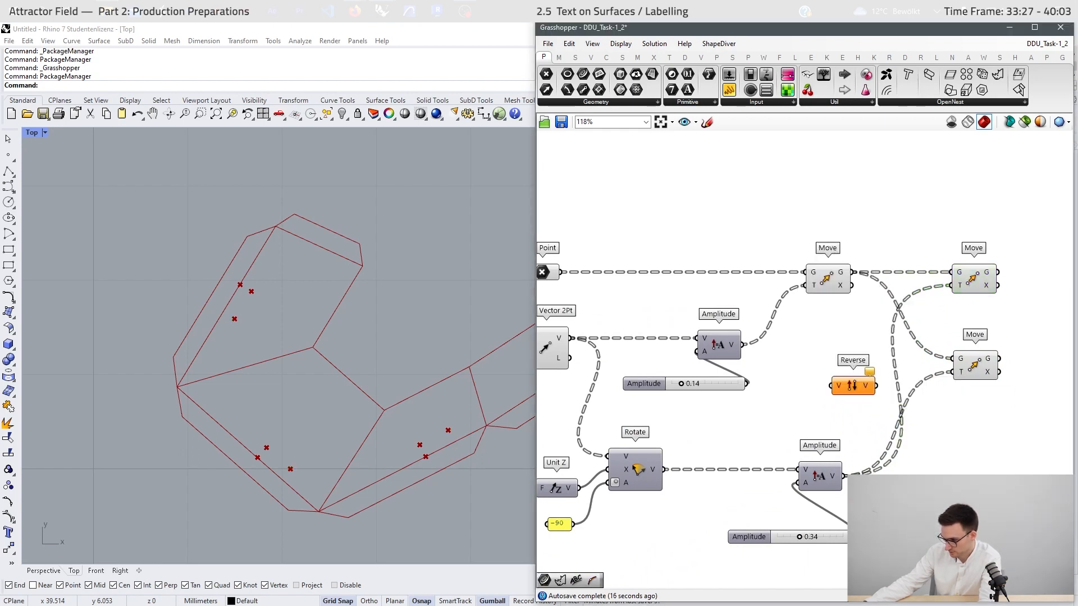
pyautogui.moveTo(843, 476); pyautogui.dragTo(952, 285)
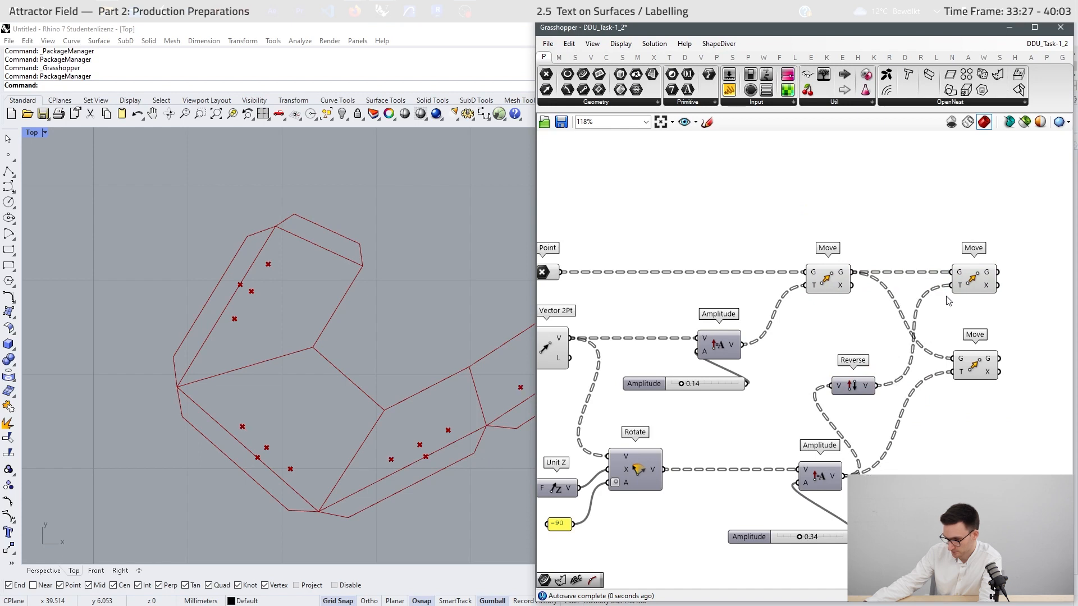
# - Set the second Amplitude slider to 0.26 and add a Line component joining the outputs of the last two Moves
pyautogui.scroll(-2, 963, 340)
pyautogui.doubleClick(989, 294)
pyautogui.write('ln')
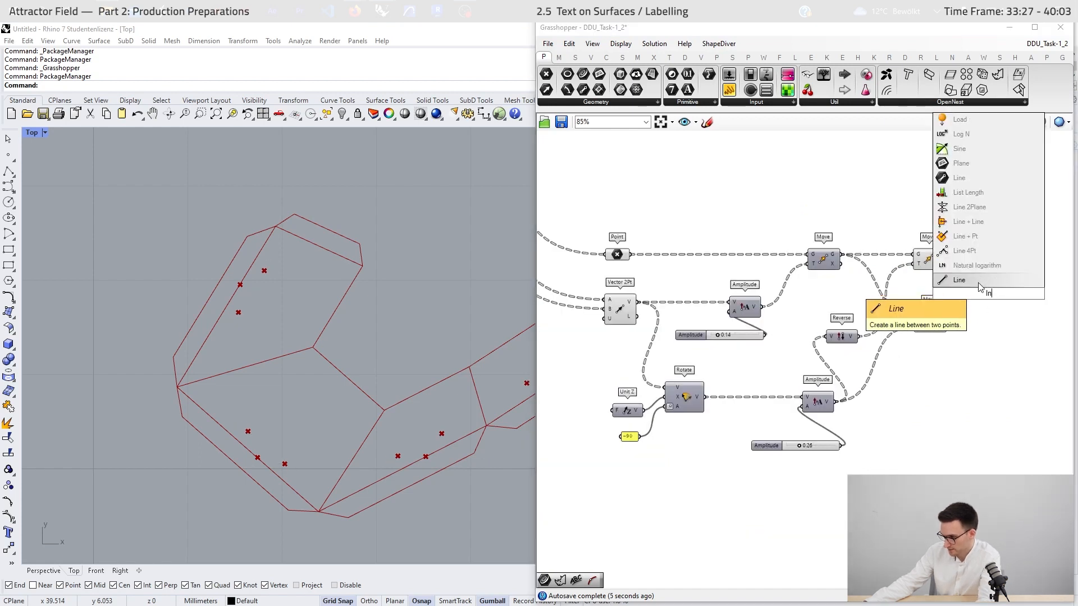
pyautogui.click(977, 282)
pyautogui.click(933, 260)
pyautogui.click(934, 325)
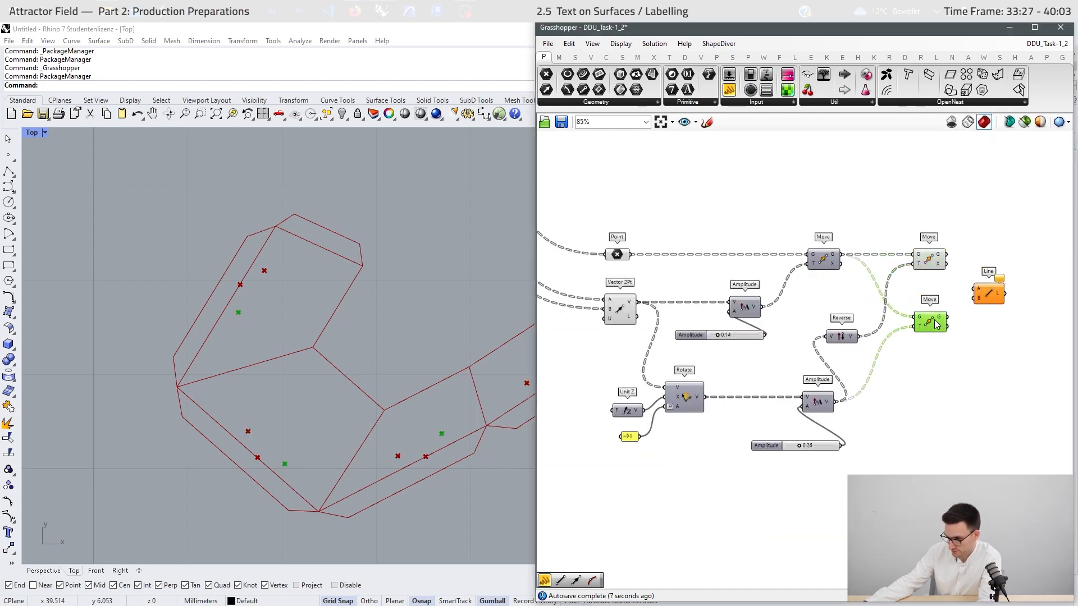
pyautogui.moveTo(947, 317); pyautogui.dragTo(974, 298)
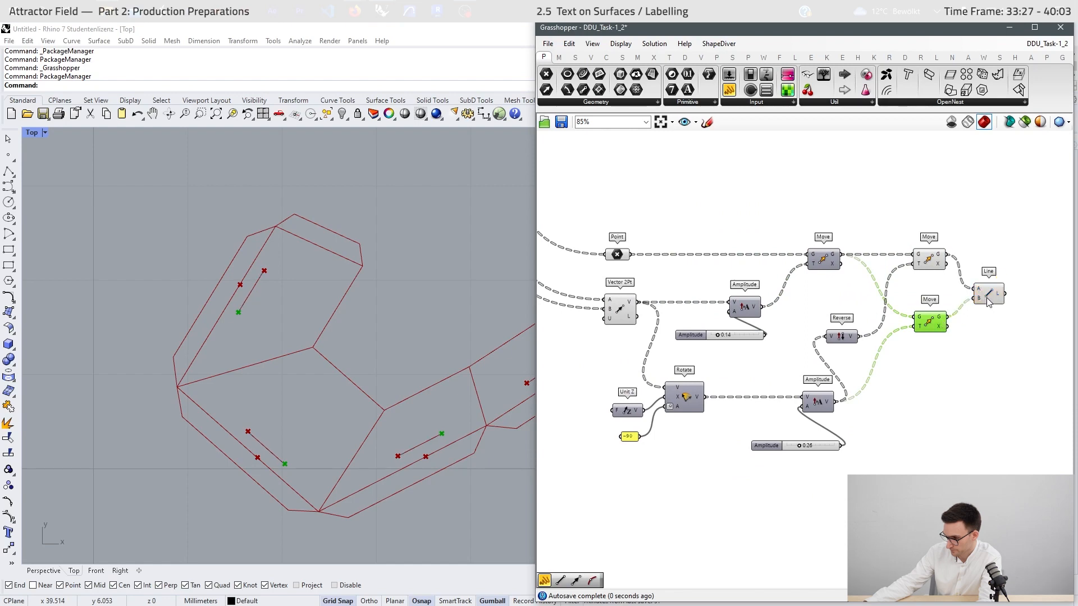
# - Turn off the preview of the point, vector, Rotate, Amplitude, Reverse and Move components that feed the Line
pyautogui.middleClick(663, 514)
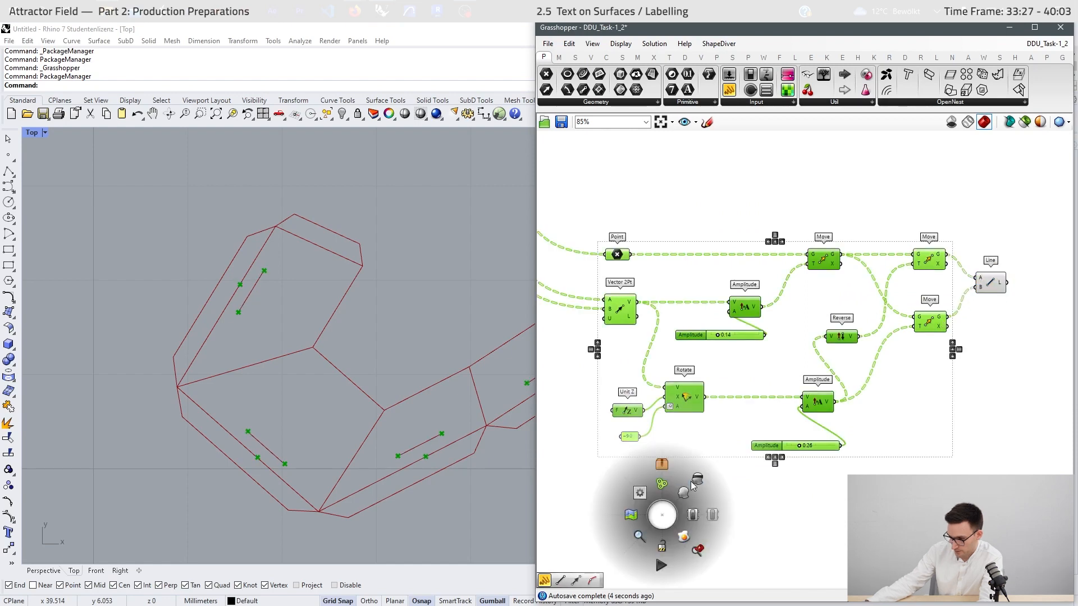
pyautogui.click(691, 482)
pyautogui.click(693, 486)
# - Reposition the Text On Surface component and connect the Line output to its base curve input B
pyautogui.scroll(-6, 173, 442)
pyautogui.scroll(4, 269, 467)
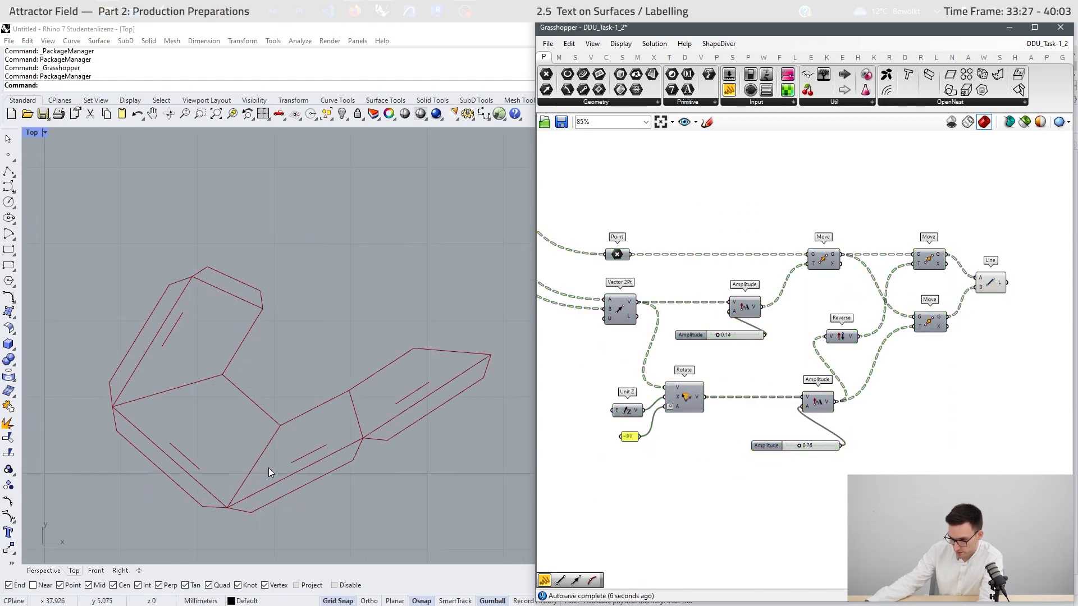
pyautogui.scroll(-4, 798, 306)
pyautogui.scroll(5, 890, 300)
pyautogui.moveTo(969, 330); pyautogui.dragTo(922, 341, button='right')
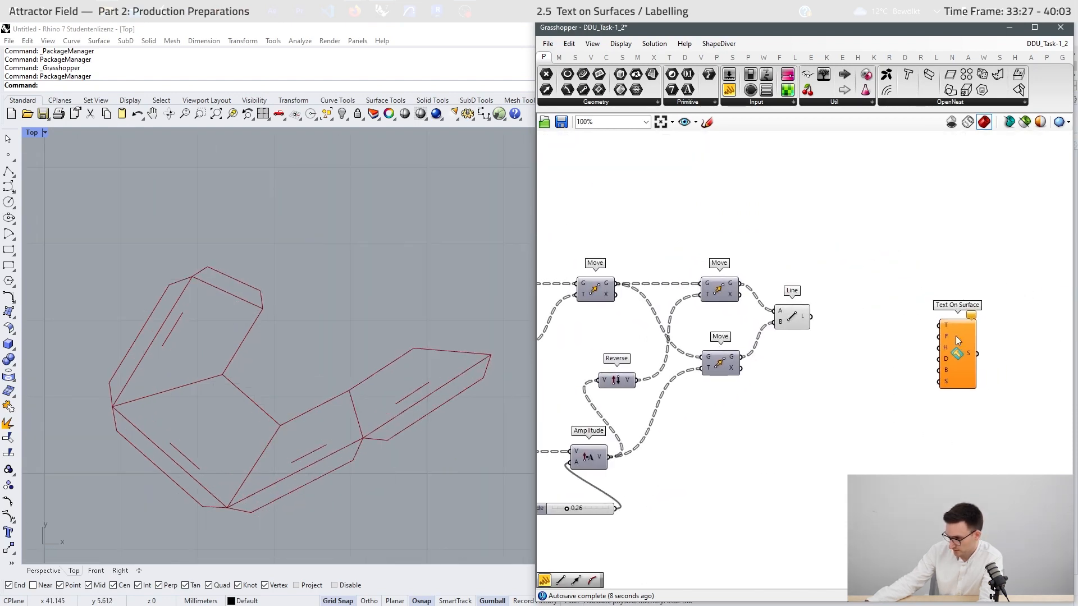
pyautogui.scroll(2, 955, 336)
pyautogui.moveTo(954, 348); pyautogui.dragTo(954, 308)
pyautogui.scroll(1, 935, 318)
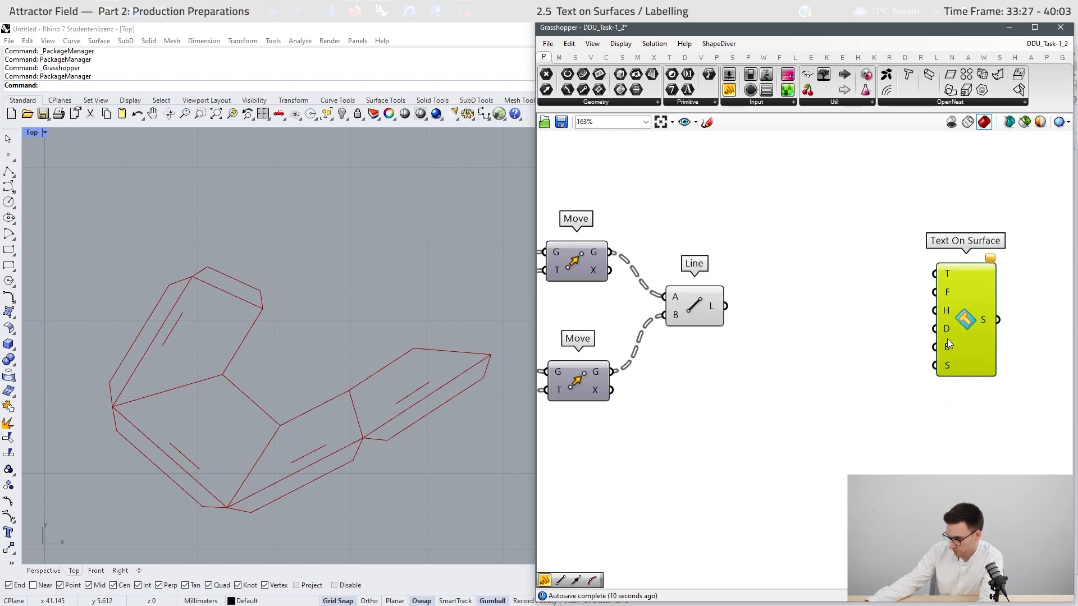
pyautogui.moveTo(723, 308); pyautogui.dragTo(1026, 438)
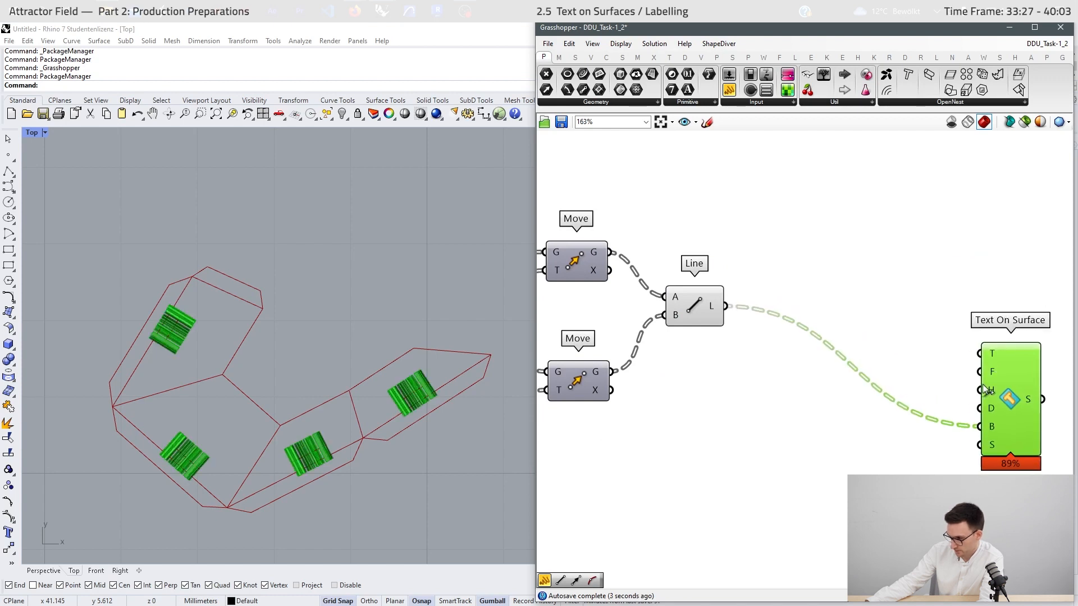
# - Add a panel with the value 0 and connect it to Text On Surface's depth input D
pyautogui.moveTo(990, 406)
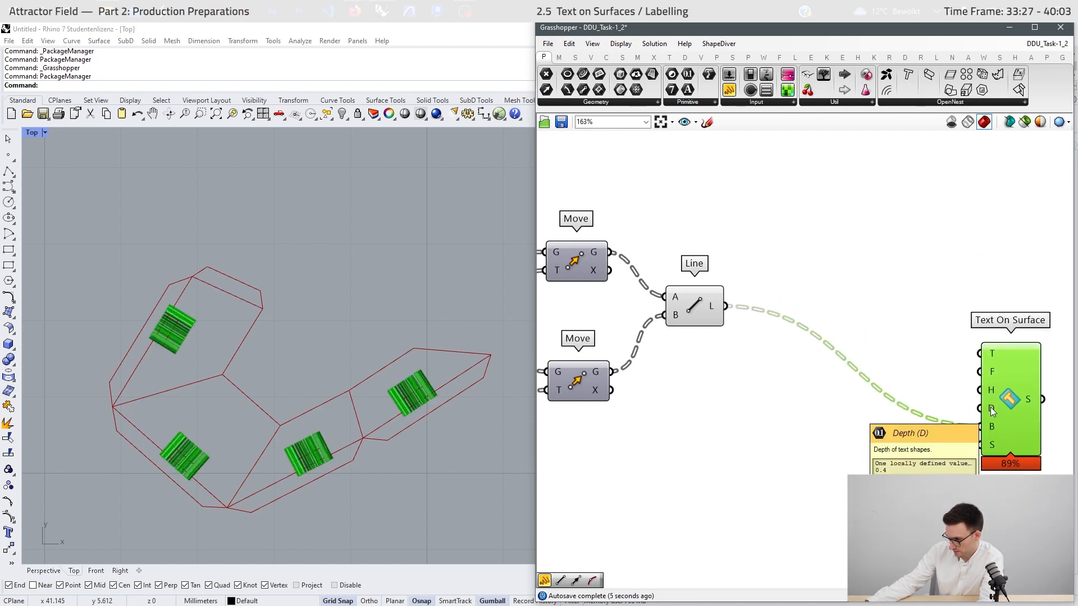
pyautogui.doubleClick(841, 466)
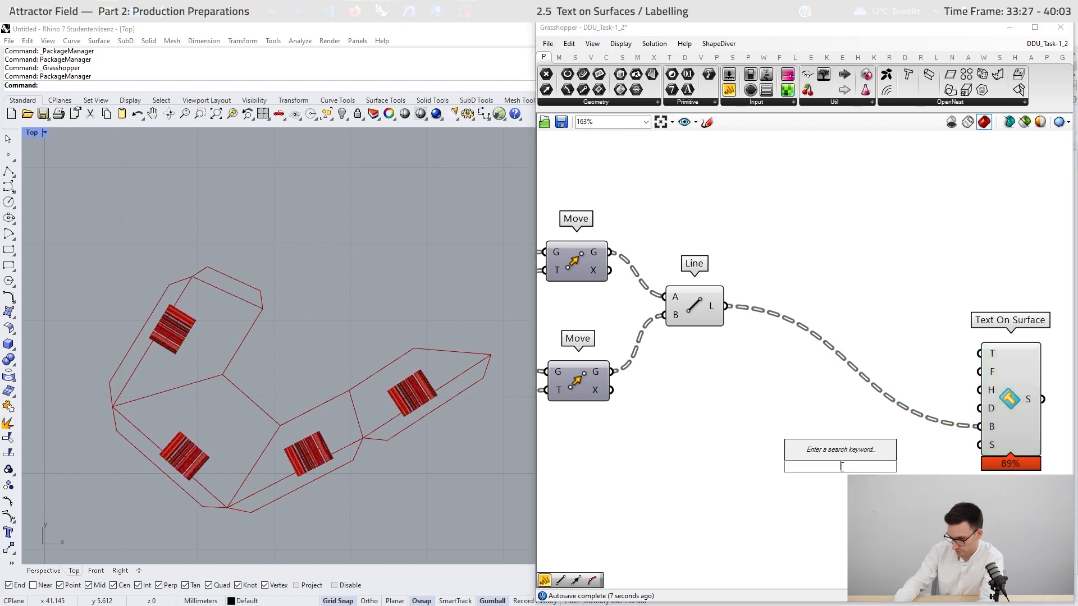
pyautogui.write('0')
pyautogui.press('Return')
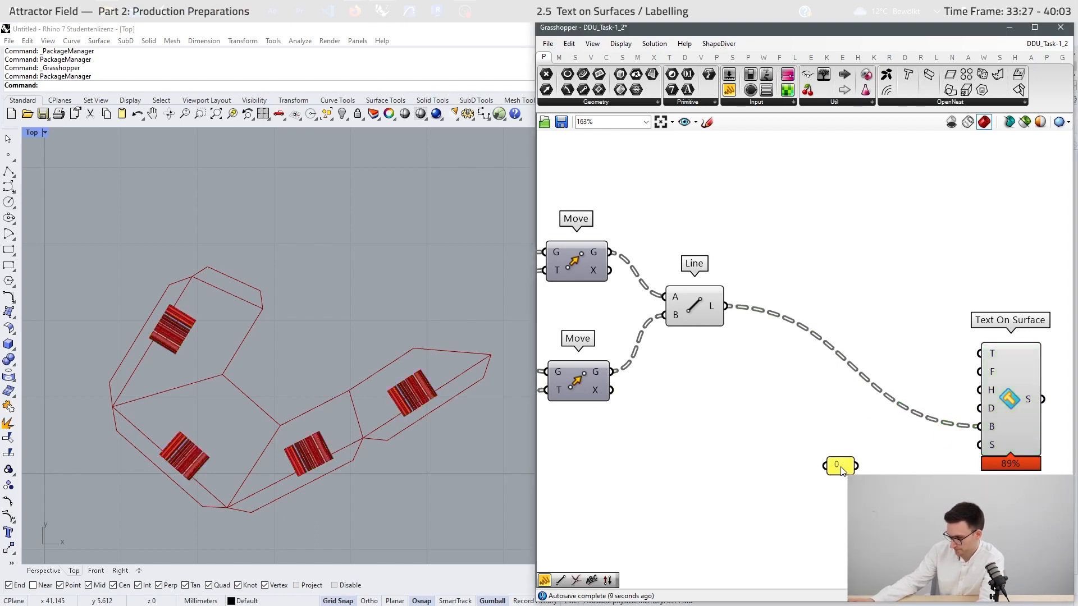
pyautogui.moveTo(858, 466); pyautogui.dragTo(978, 411)
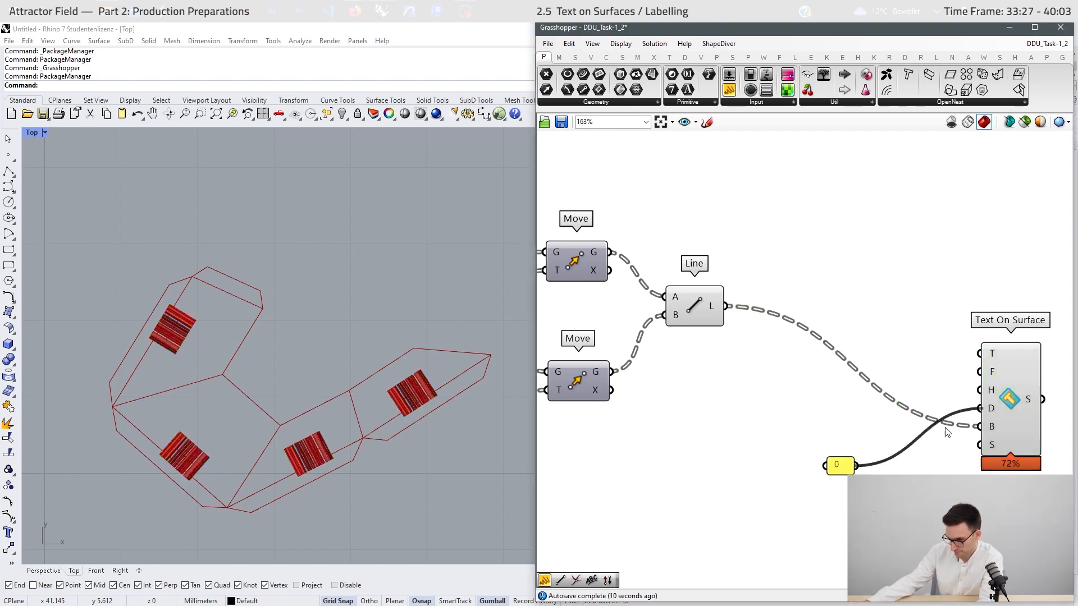
# - Add a Geometry parameter above the Merge components and connect the upper layout Move's geometry output to it
pyautogui.scroll(-10, 945, 425)
pyautogui.moveTo(852, 333); pyautogui.dragTo(883, 362, button='right')
pyautogui.scroll(3, 814, 370)
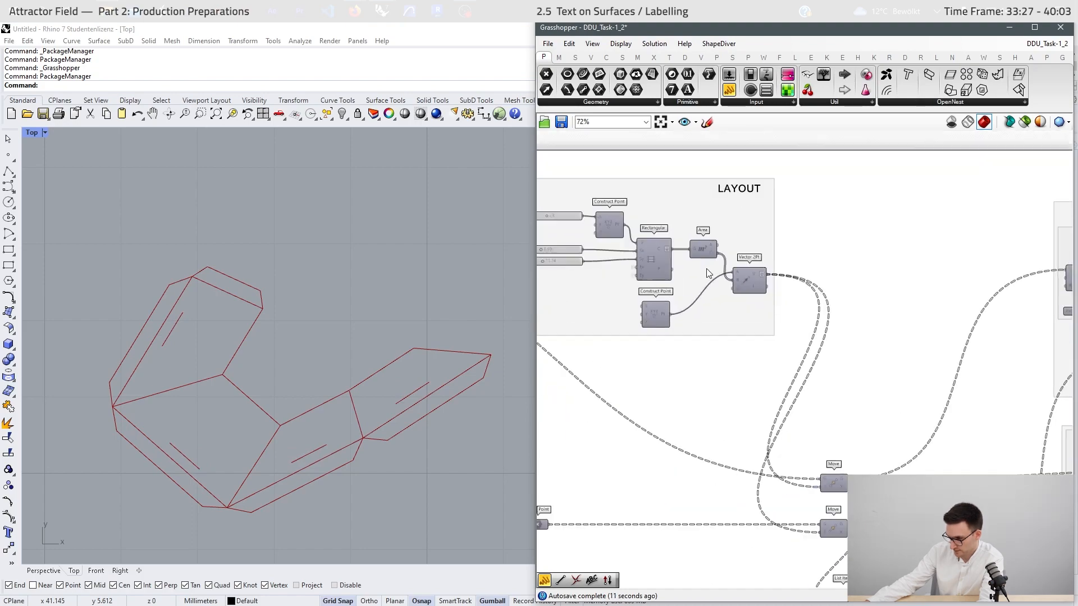
pyautogui.scroll(3, 842, 393)
pyautogui.scroll(-6, 848, 401)
pyautogui.scroll(9, 752, 339)
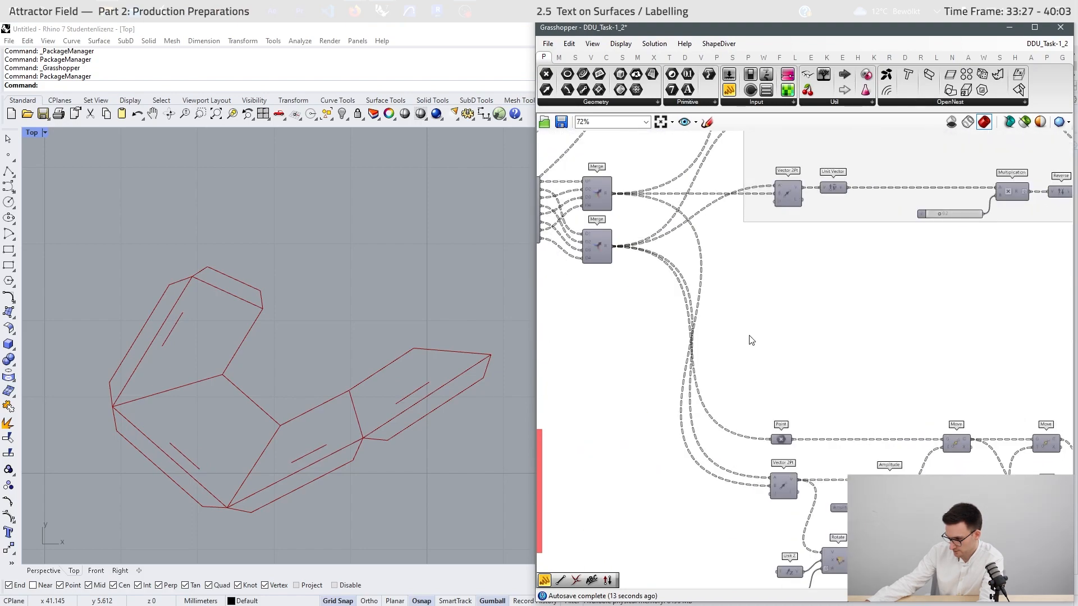
pyautogui.scroll(-4, 786, 362)
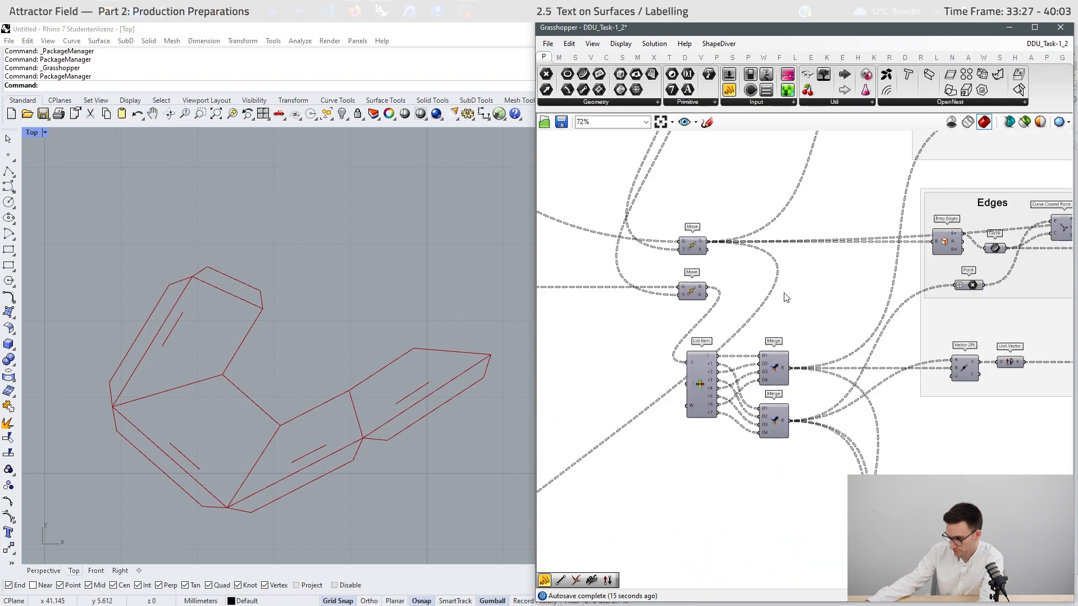
pyautogui.doubleClick(808, 298)
pyautogui.write('bre')
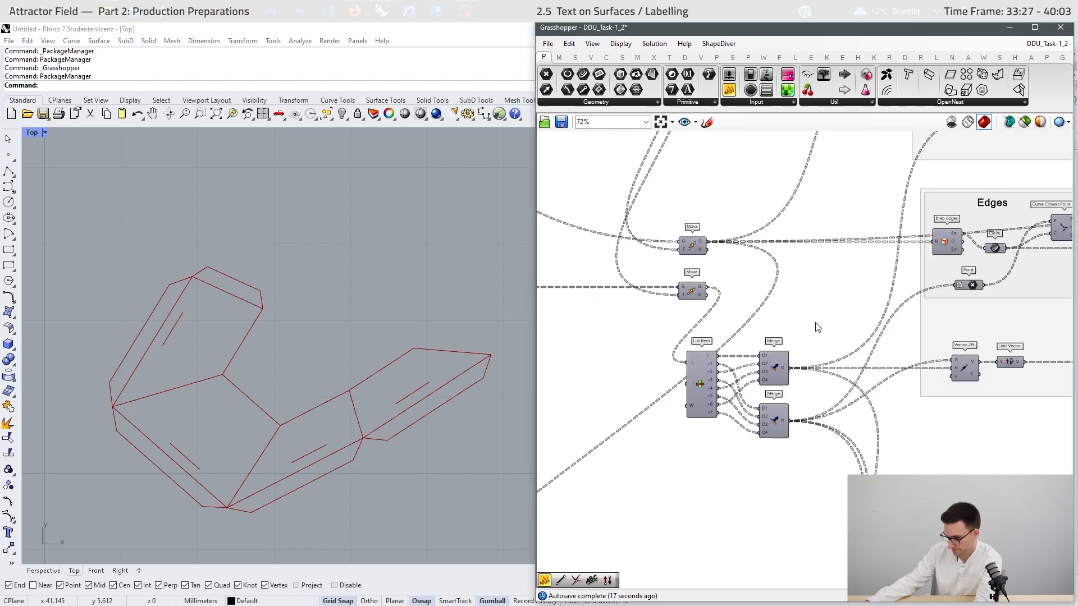
pyautogui.doubleClick(816, 322)
pyautogui.write('geom')
pyautogui.press('Return')
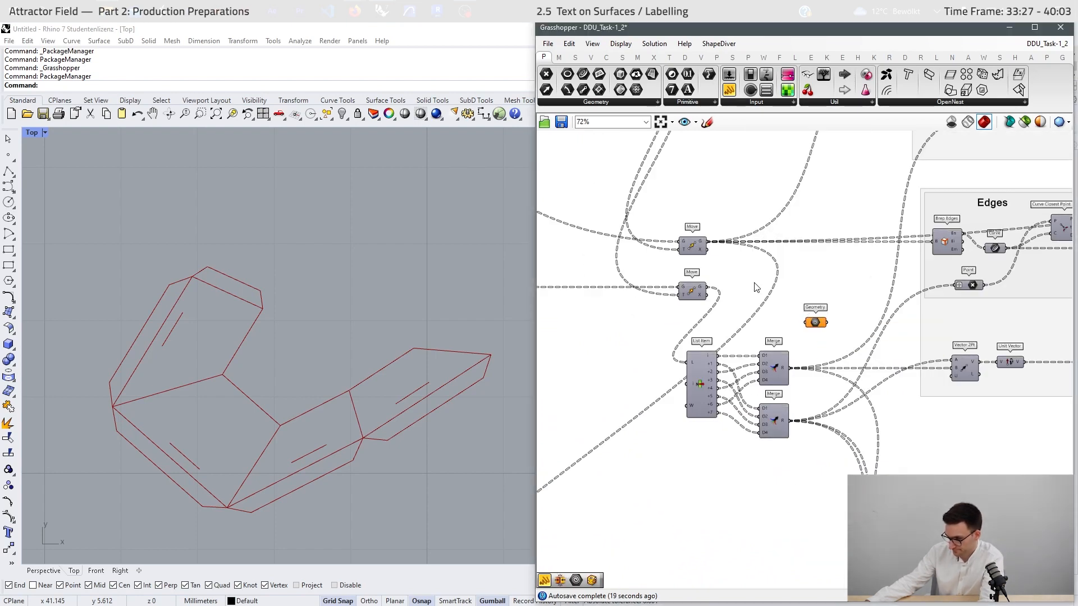
pyautogui.moveTo(712, 248); pyautogui.dragTo(807, 323)
pyautogui.click(815, 322)
pyautogui.scroll(-4, 902, 383)
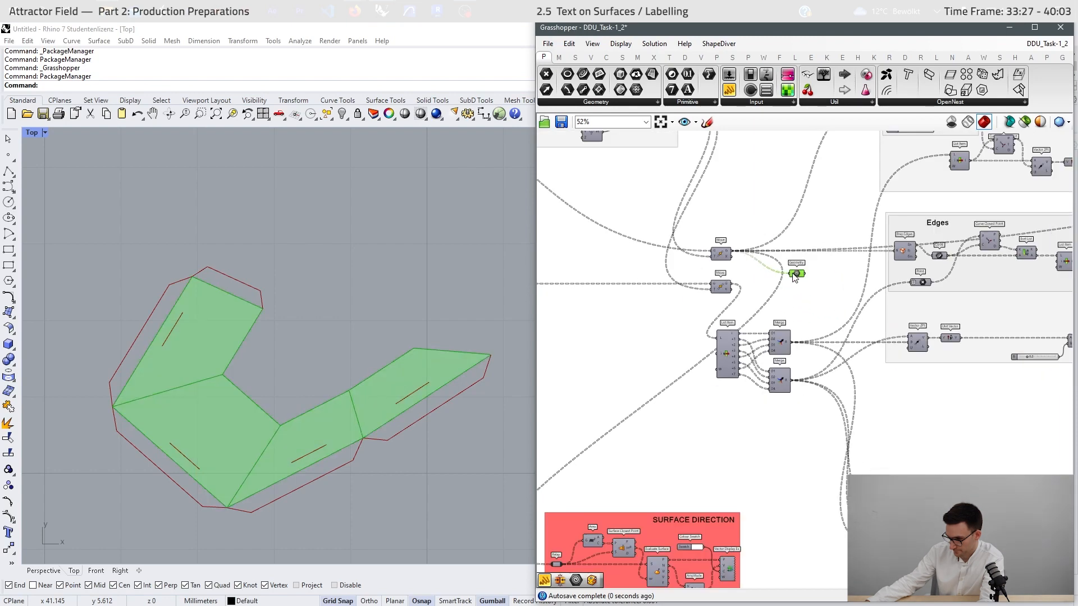
# - Place the Geometry parameter above the Point parameter and connect it to Text On Surface's surface input S
pyautogui.scroll(3, 711, 287)
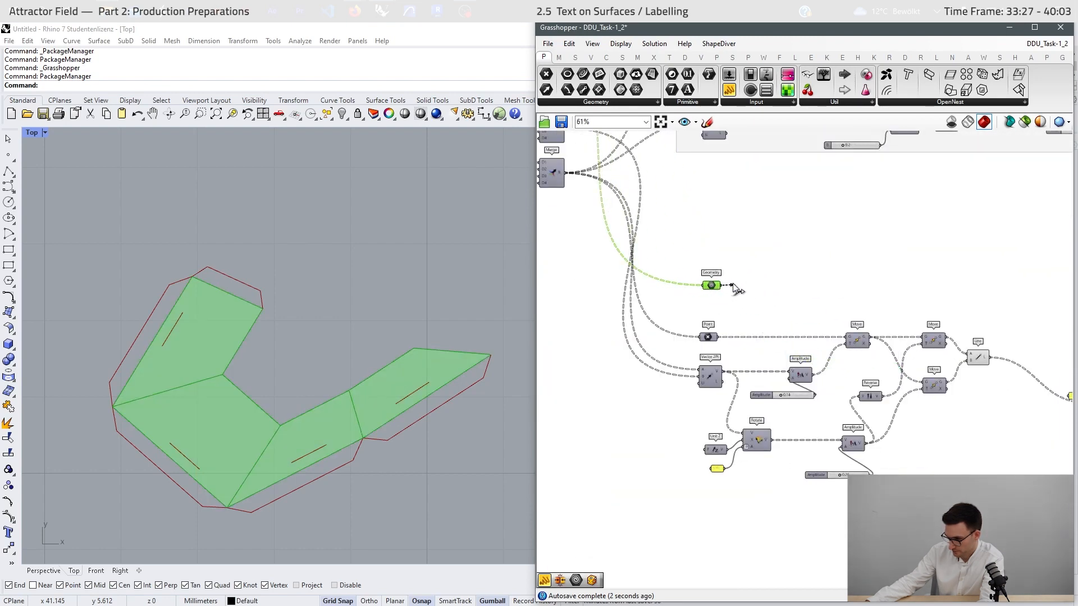
pyautogui.moveTo(735, 290); pyautogui.dragTo(905, 353)
pyautogui.scroll(2, 894, 332)
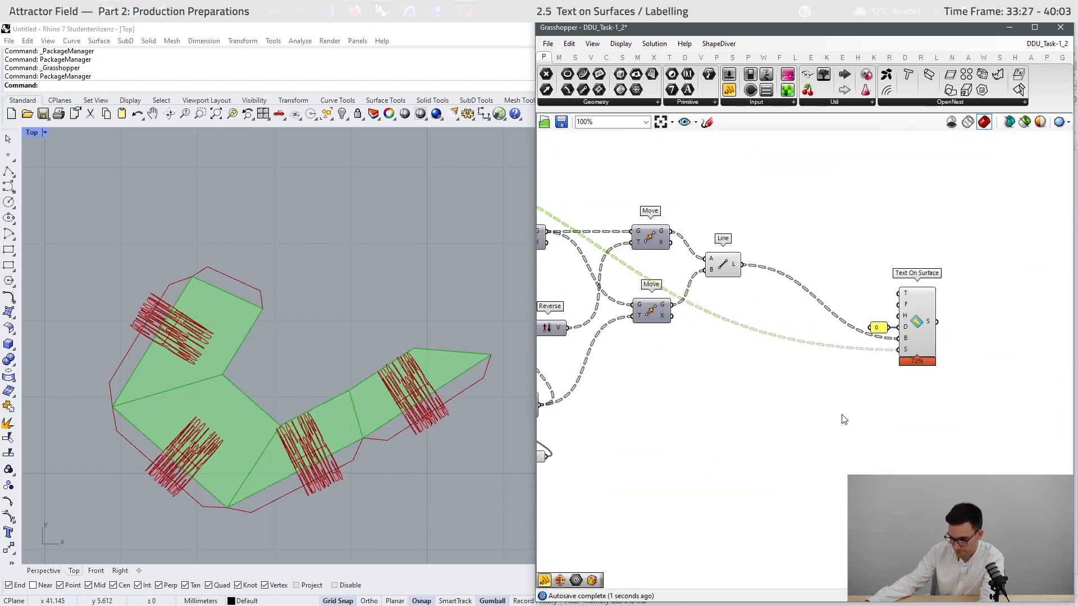
pyautogui.click(811, 415)
pyautogui.scroll(3, 355, 464)
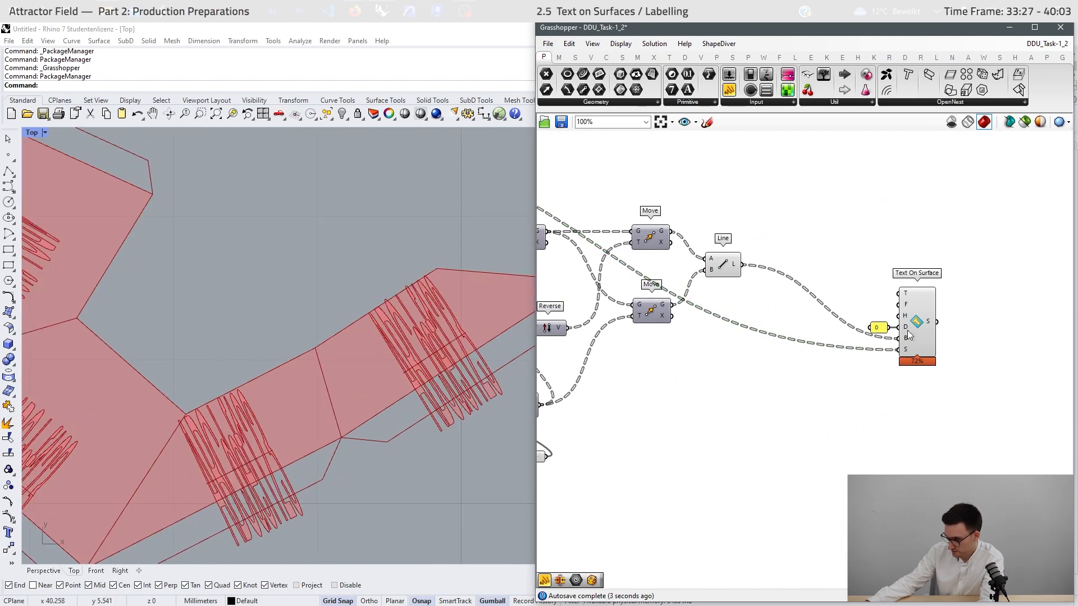
# - Add a panel containing Test and connect it to Text On Surface's text input T
pyautogui.doubleClick(848, 287)
pyautogui.write('//Test')
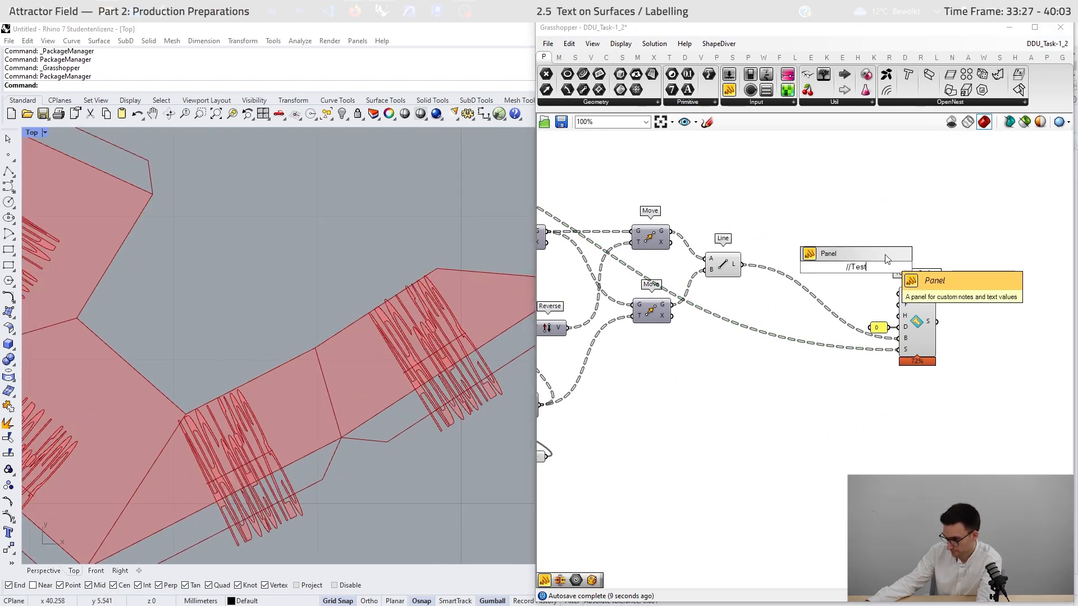
pyautogui.press('Return')
pyautogui.moveTo(871, 268); pyautogui.dragTo(898, 295)
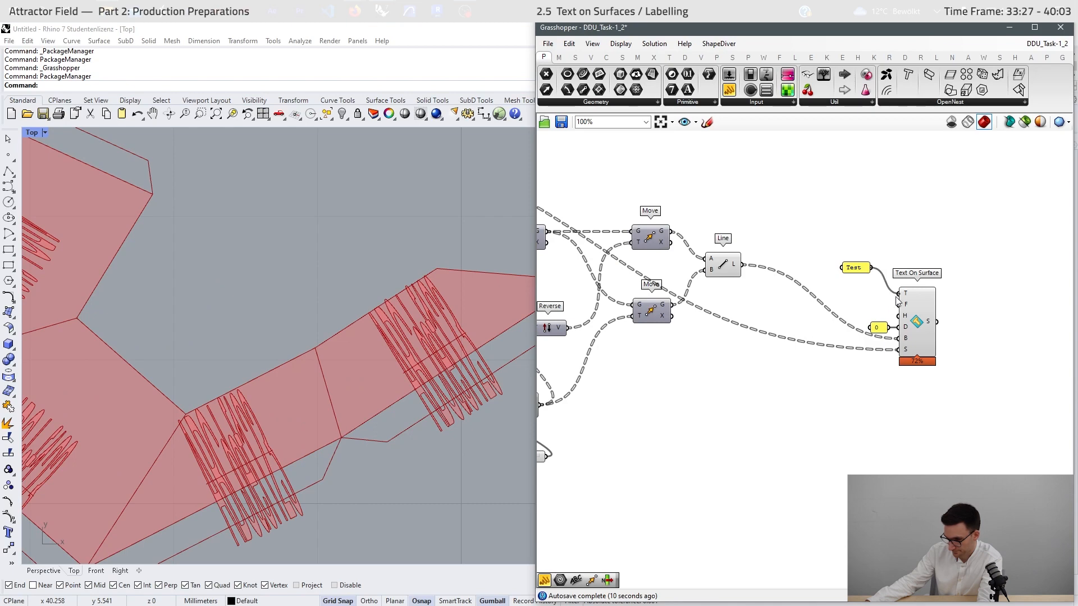
# - Increase the Amplitude slider that controls how far the baseline endpoints move apart, lengthening the text baselines
pyautogui.moveTo(706, 290); pyautogui.dragTo(891, 317, button='right')
pyautogui.scroll(2, 686, 472)
pyautogui.moveTo(679, 499); pyautogui.dragTo(694, 500)
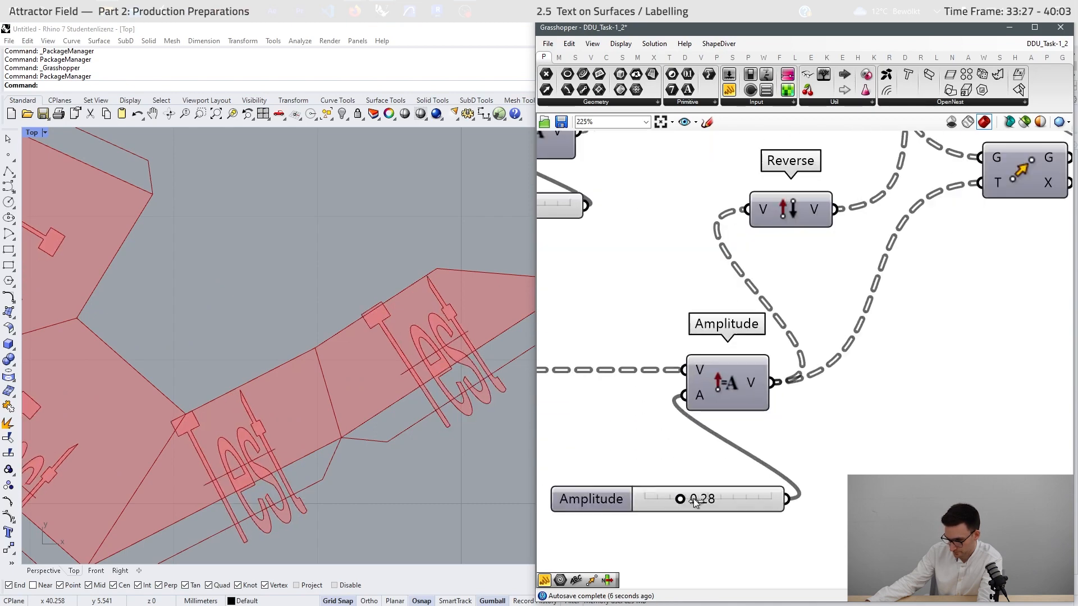
pyautogui.scroll(-2, 695, 500)
pyautogui.moveTo(1027, 383); pyautogui.dragTo(768, 372, button='right')
# - Add a number slider, connect it to Text On Surface's height input H and set the height to 0.10
pyautogui.scroll(2, 767, 373)
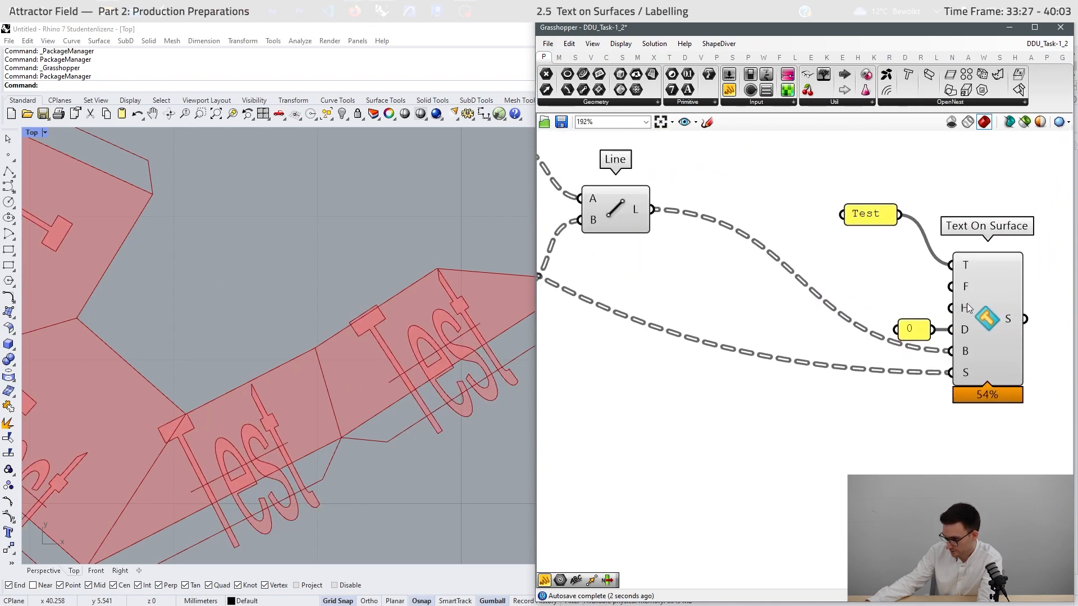
pyautogui.moveTo(965, 309)
pyautogui.doubleClick(802, 452)
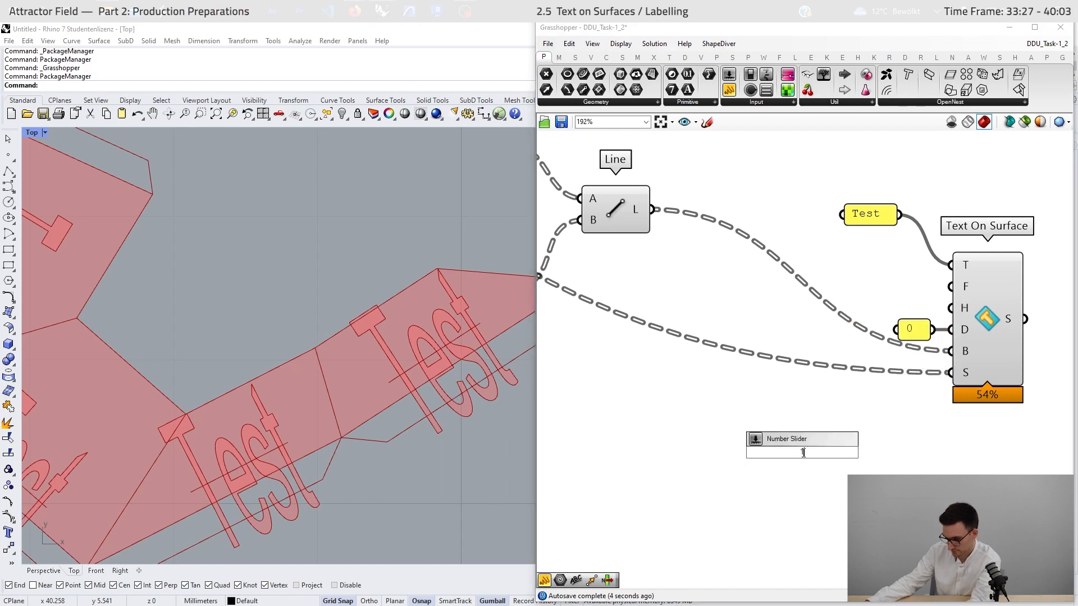
pyautogui.write('1')
pyautogui.press('Return')
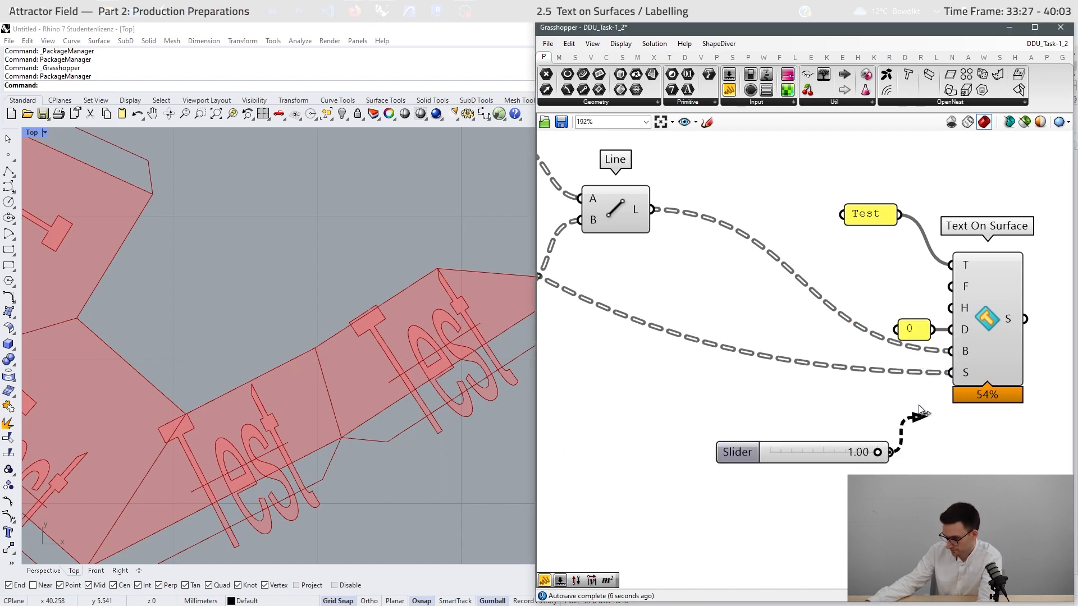
pyautogui.moveTo(920, 413); pyautogui.dragTo(958, 314)
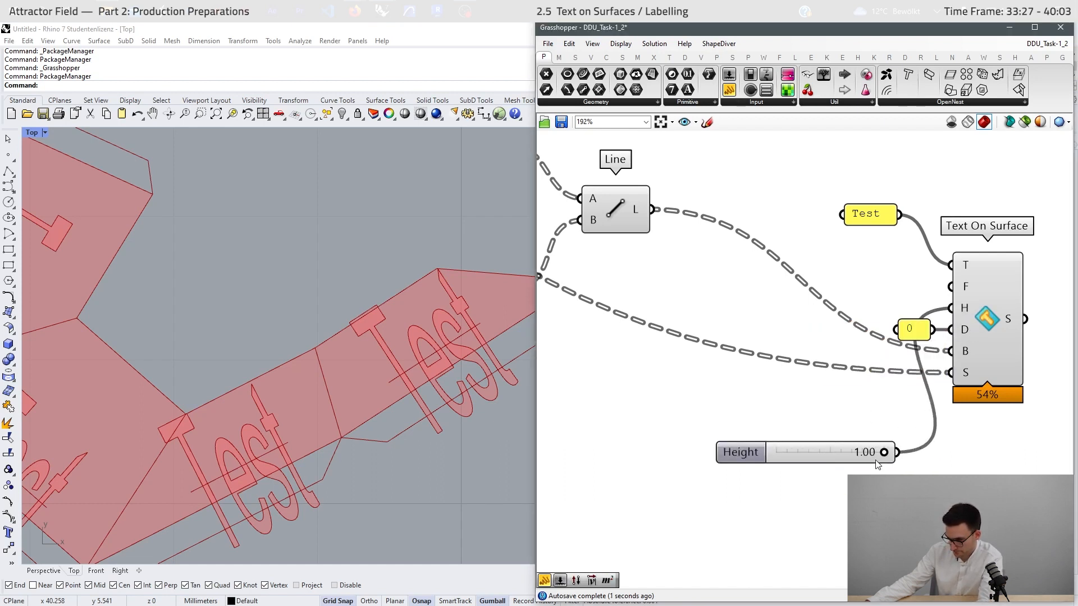
pyautogui.moveTo(871, 456); pyautogui.dragTo(773, 453)
pyautogui.scroll(-3, 950, 360)
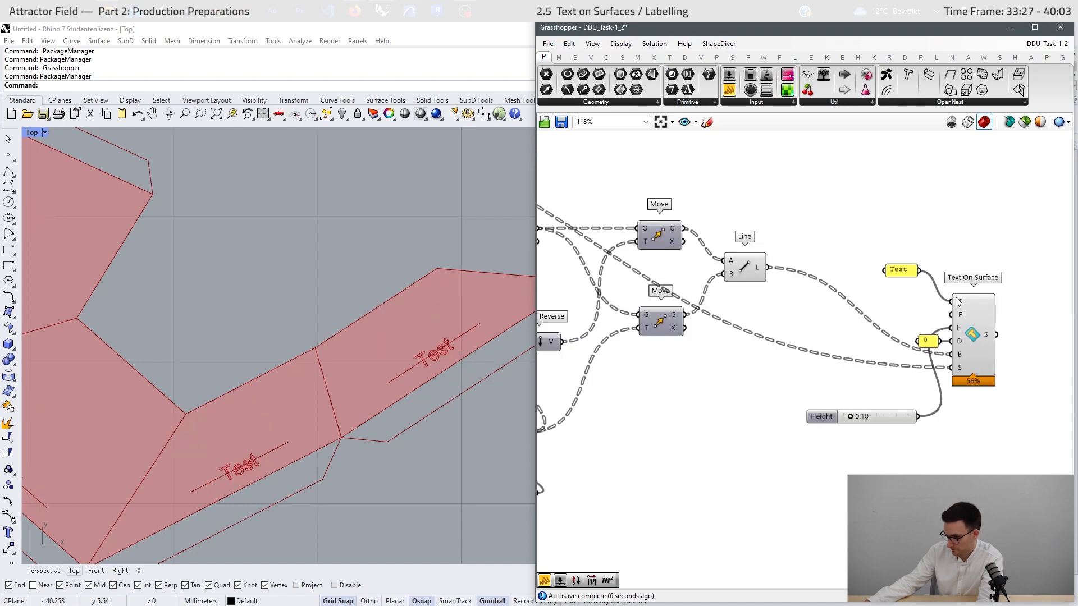
# - Add a Brep Edges component after Text On Surface and connect the S output to its brep input B
pyautogui.scroll(-2, 848, 256)
pyautogui.scroll(4, 995, 299)
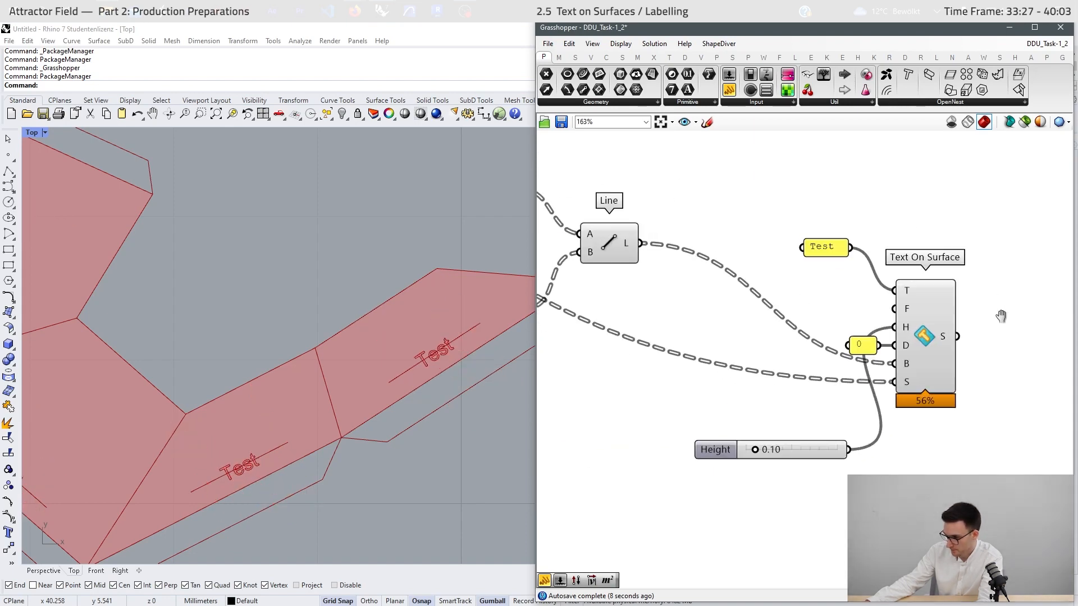
pyautogui.doubleClick(911, 347)
pyautogui.write('edge')
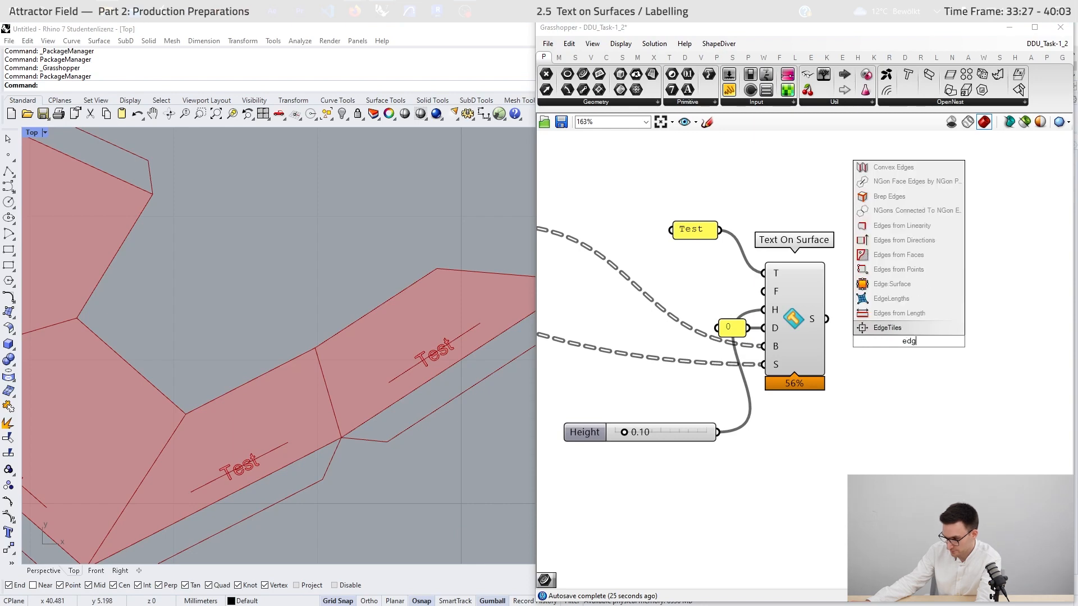
pyautogui.click(895, 318)
pyautogui.moveTo(825, 319); pyautogui.dragTo(874, 338)
# - Add a Join Curves component and connect the naked edges output En of Brep Edges to its curve input C
pyautogui.doubleClick(901, 308)
pyautogui.write('join')
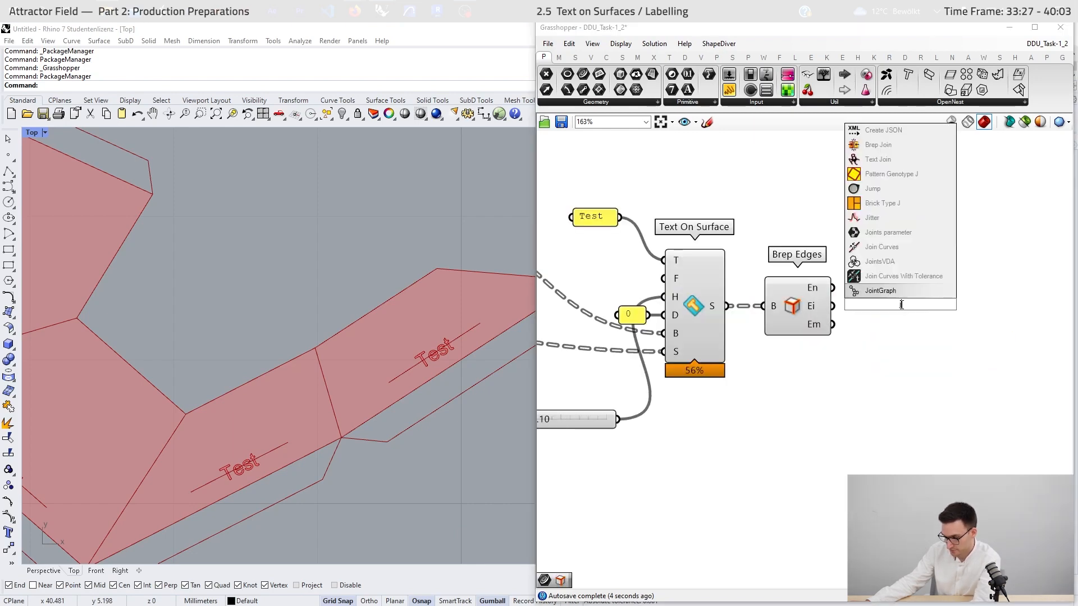
pyautogui.click(881, 261)
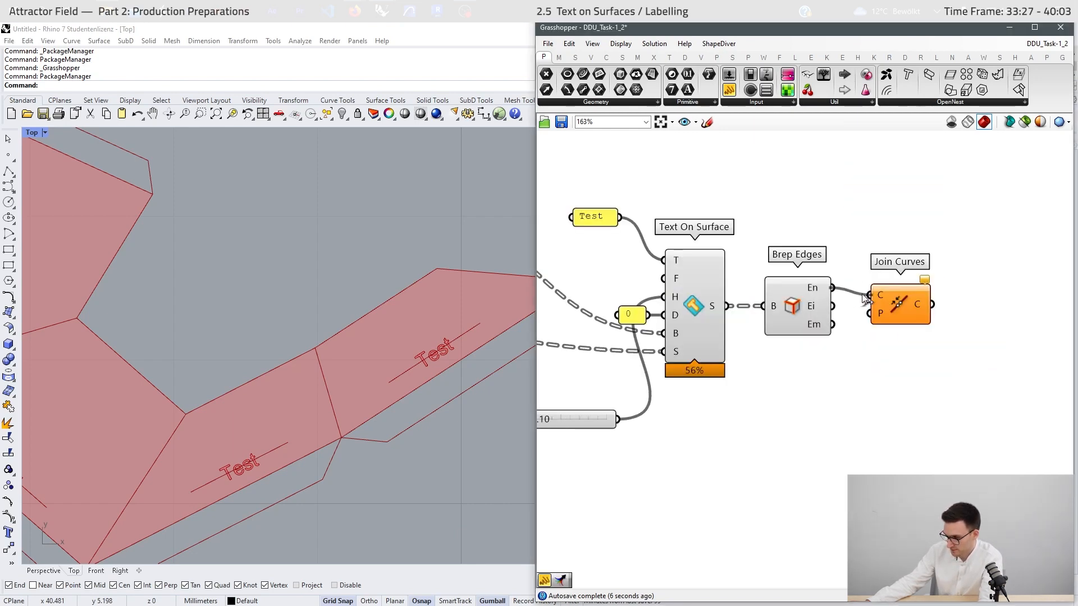
pyautogui.moveTo(863, 297); pyautogui.dragTo(870, 296)
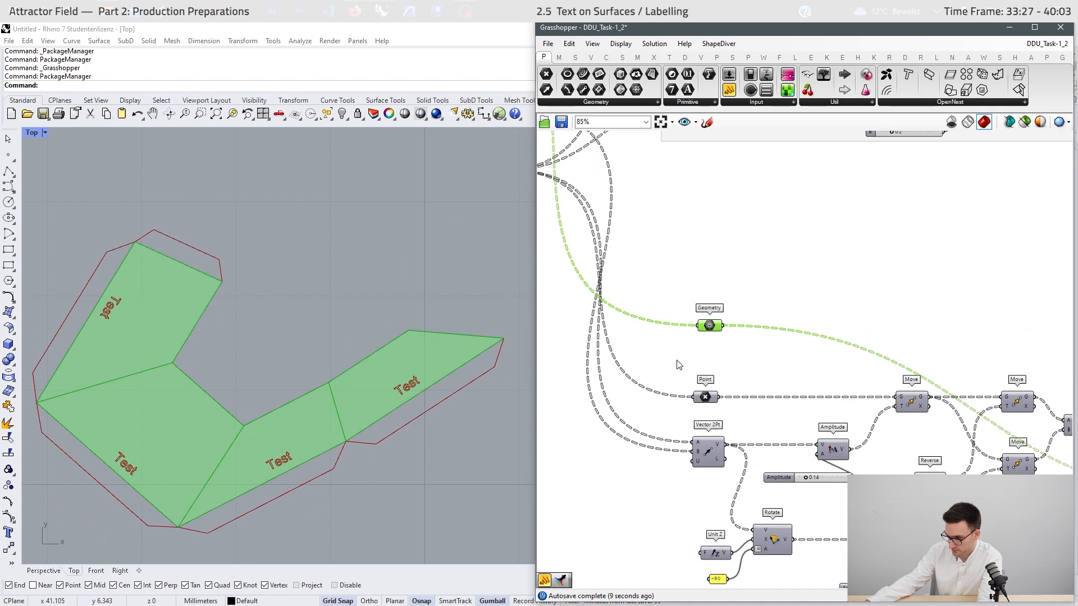
# - Turn off the preview of the Geometry parameter that feeds Text On Surface
pyautogui.middleClick(676, 360)
pyautogui.click(713, 355)
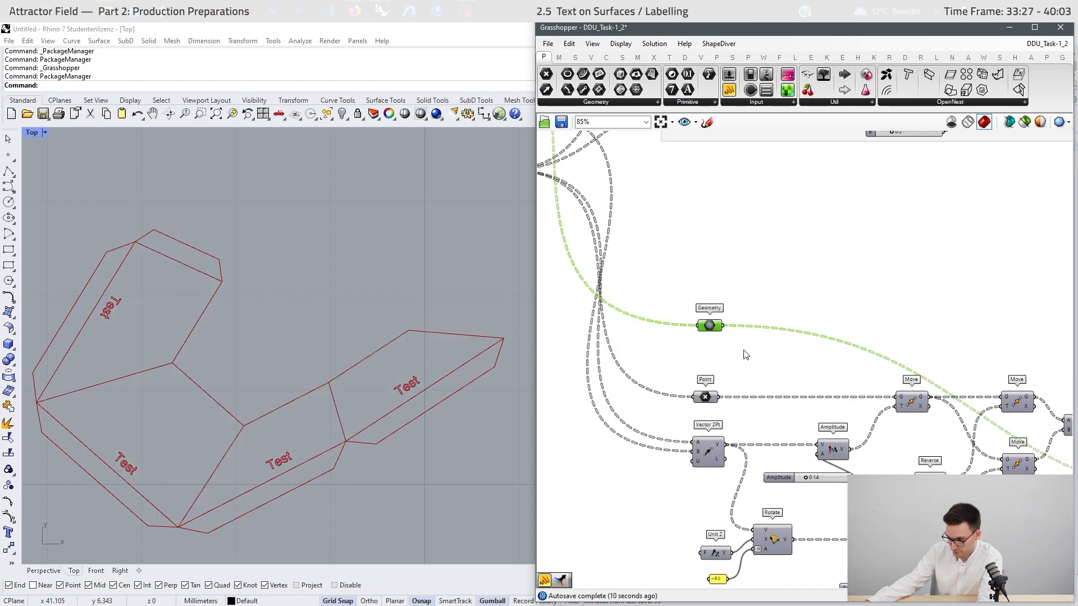
pyautogui.scroll(-3, 639, 309)
pyautogui.scroll(3, 197, 479)
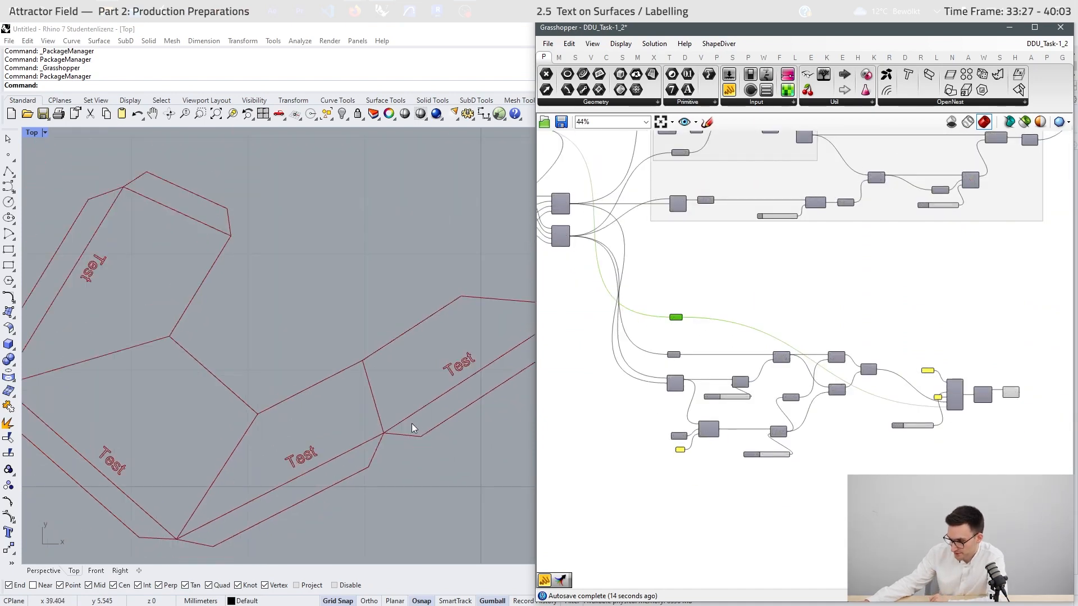
pyautogui.click(756, 310)
# - Group the Text On Surface, Brep Edges and Join Curves components with their inputs and move them farther away from Line
pyautogui.scroll(-6, 395, 422)
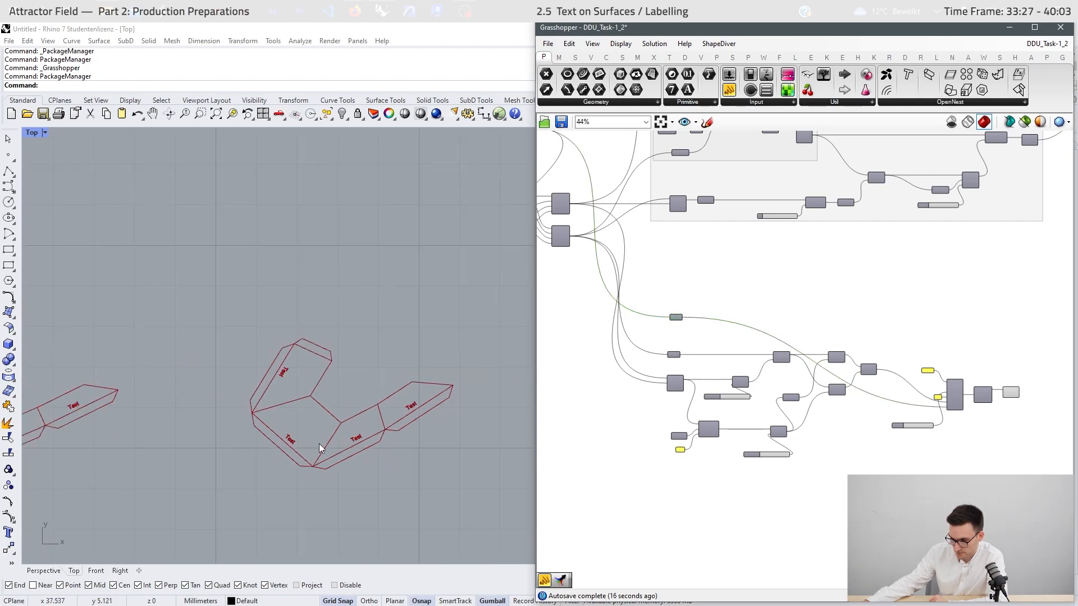
pyautogui.scroll(6, 404, 389)
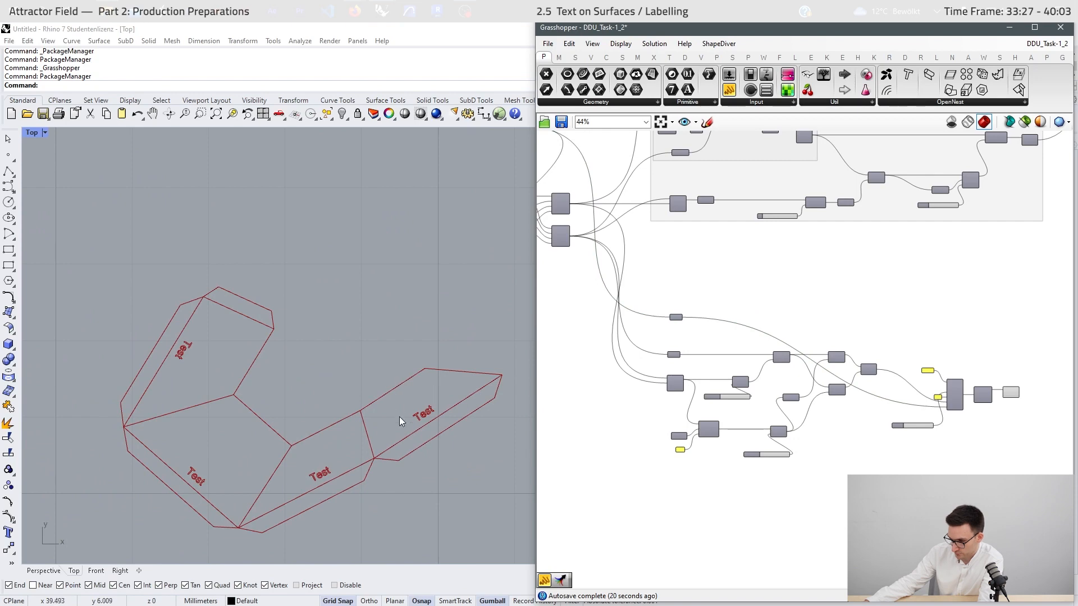
pyautogui.scroll(5, 847, 365)
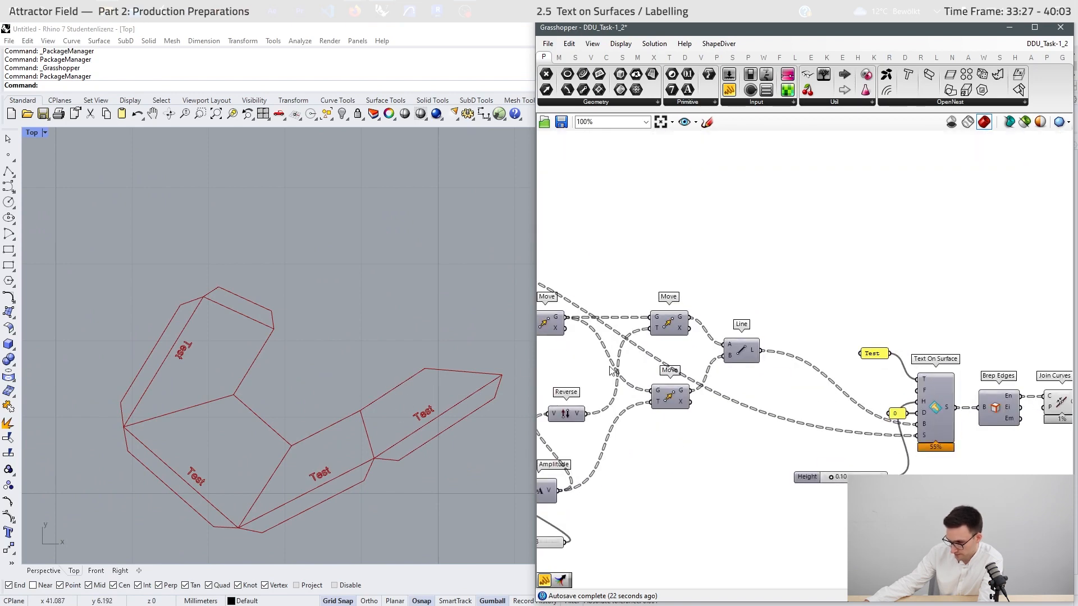
pyautogui.scroll(-1, 429, 387)
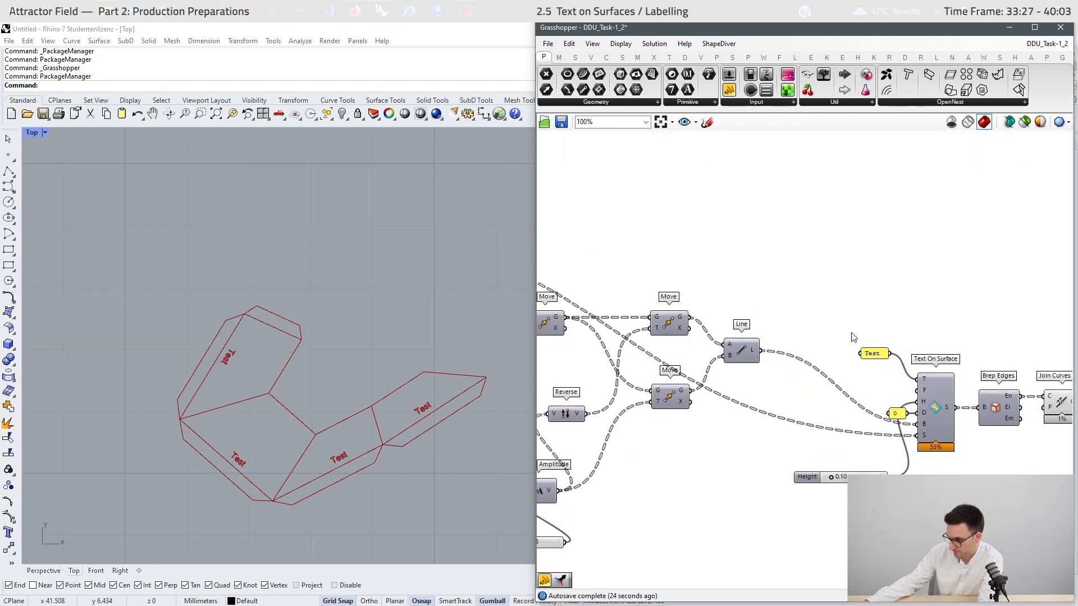
pyautogui.scroll(-1, 831, 393)
pyautogui.moveTo(702, 336); pyautogui.dragTo(966, 471)
pyautogui.click(870, 450)
pyautogui.moveTo(870, 450); pyautogui.dragTo(1014, 450)
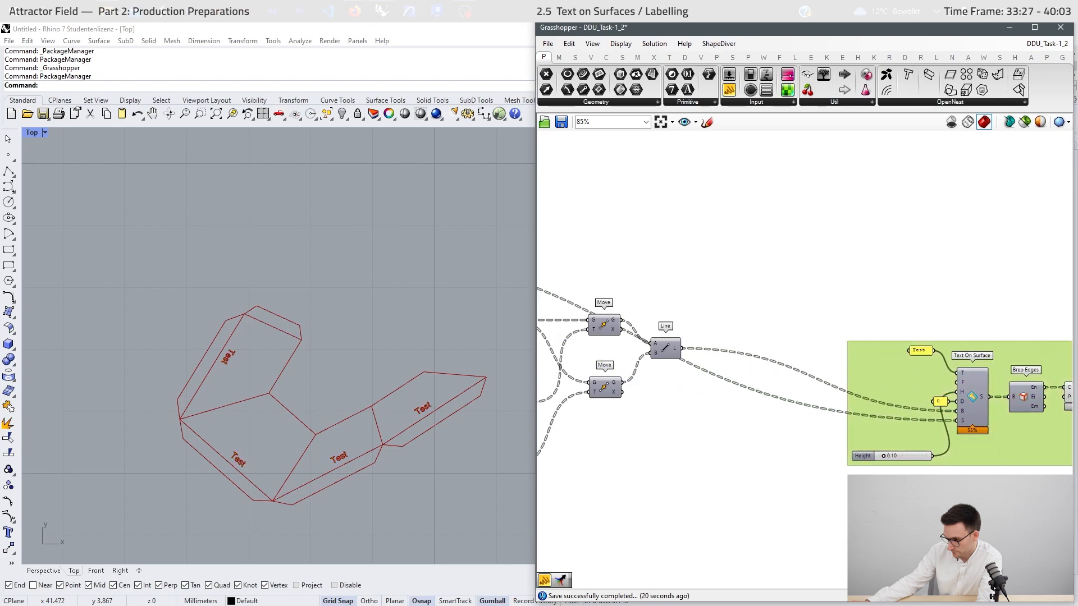
# - Move the Geometry parameter below the baseline components, and group the components from Point to Line under the title Baseline
pyautogui.scroll(-2, 898, 393)
pyautogui.moveTo(691, 421); pyautogui.dragTo(729, 403, button='right')
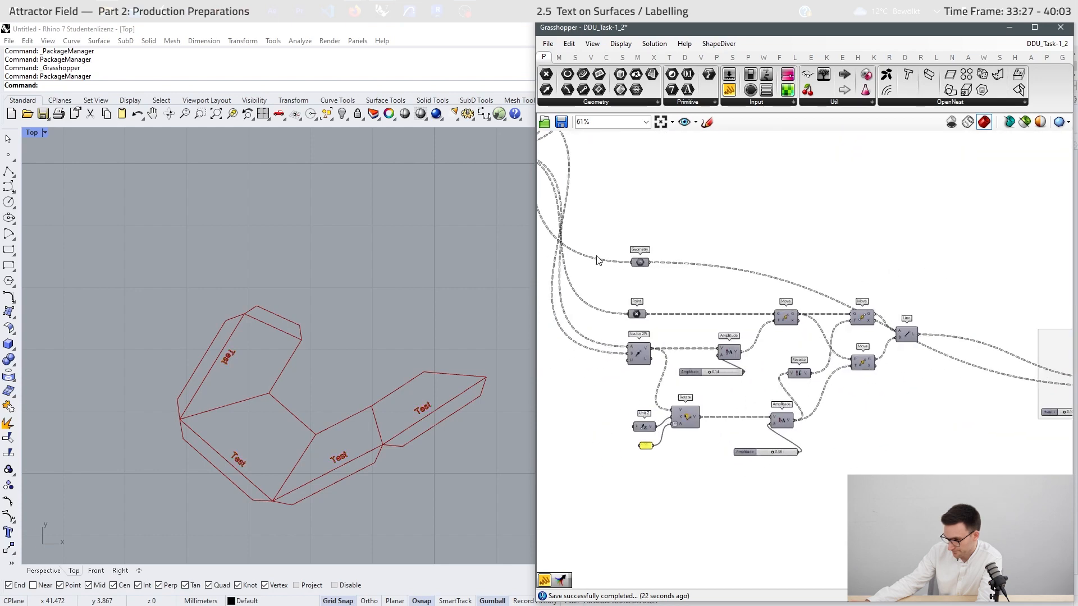
pyautogui.moveTo(635, 266); pyautogui.dragTo(638, 520)
pyautogui.moveTo(932, 259); pyautogui.dragTo(610, 481)
pyautogui.middleClick(578, 457)
pyautogui.click(587, 444)
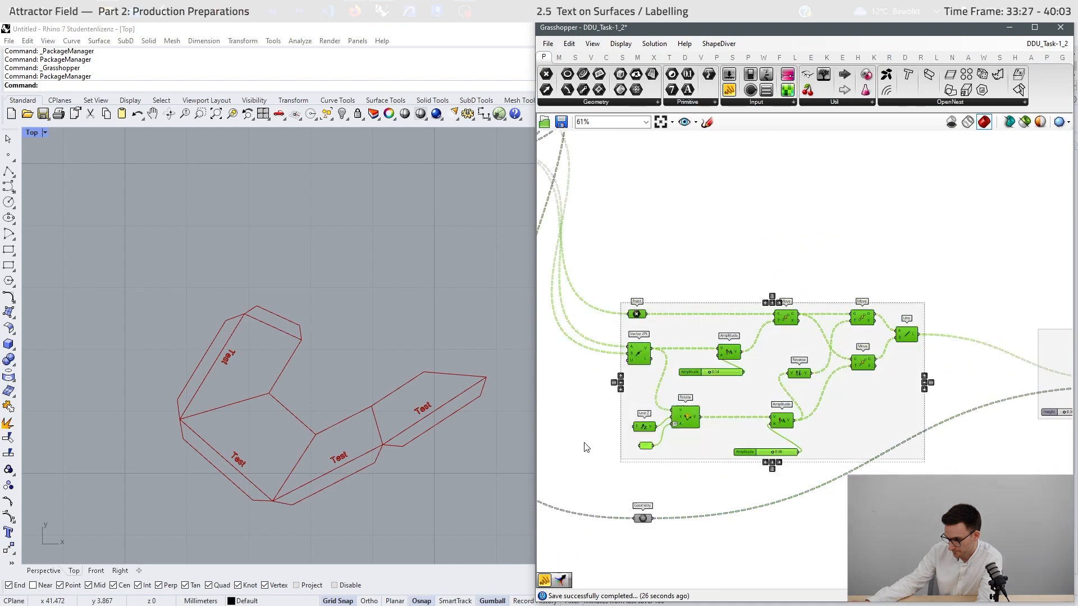
pyautogui.click(725, 459)
# - Add a List Length component above the Baseline group
pyautogui.scroll(-3, 726, 459)
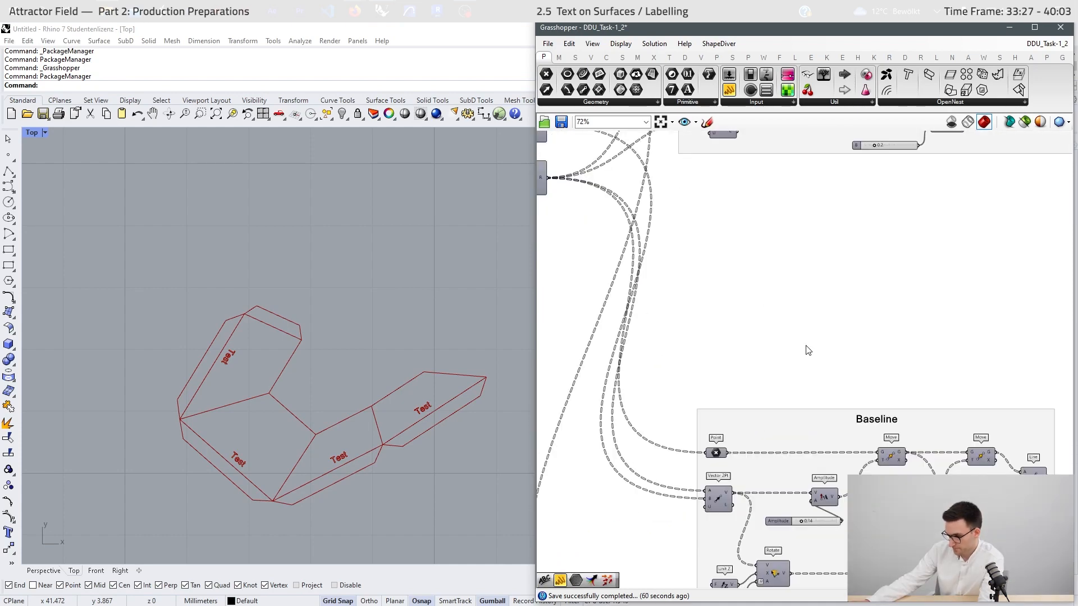
pyautogui.doubleClick(803, 309)
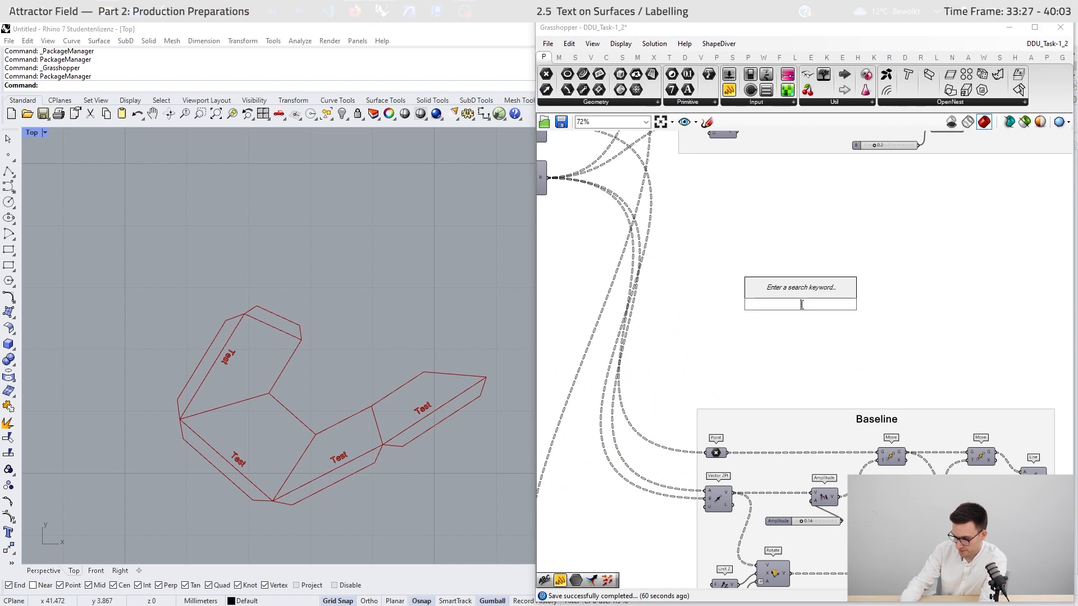
pyautogui.write('len')
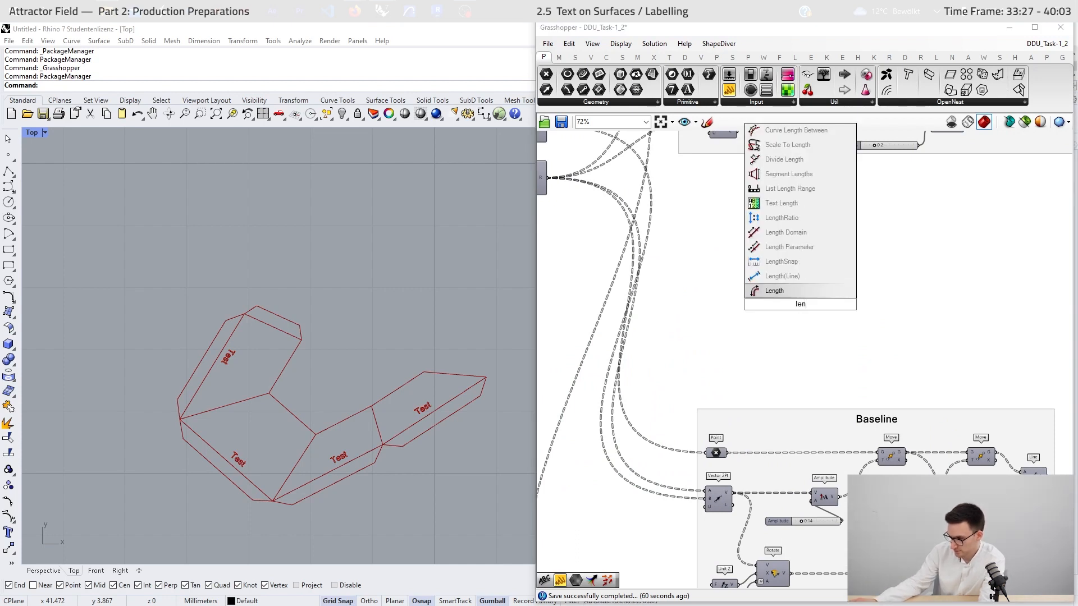
pyautogui.moveTo(806, 304); pyautogui.dragTo(753, 307)
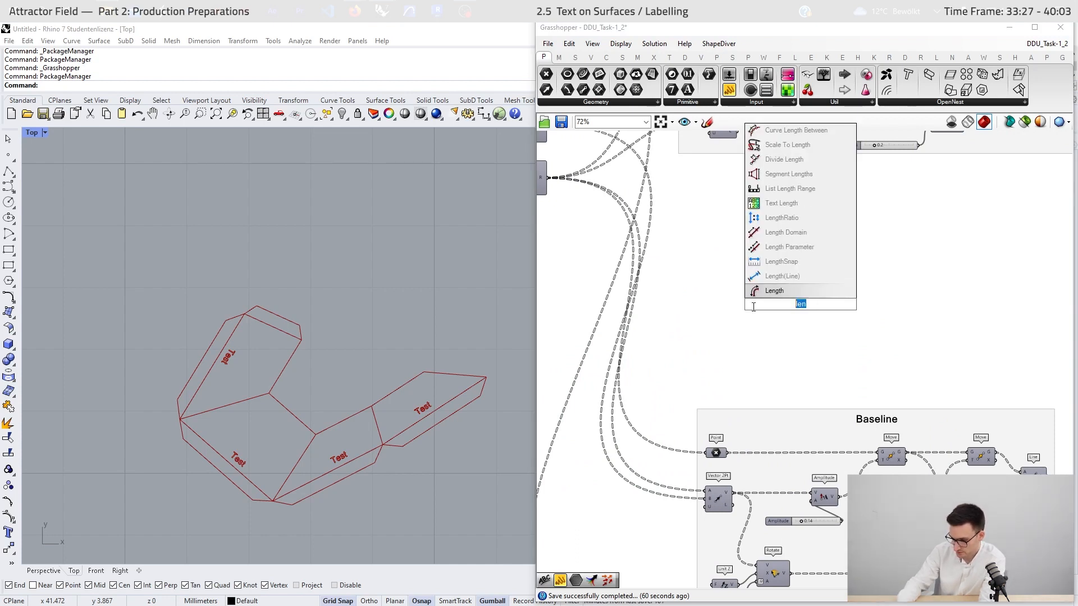
pyautogui.write('list len')
pyautogui.press('Return')
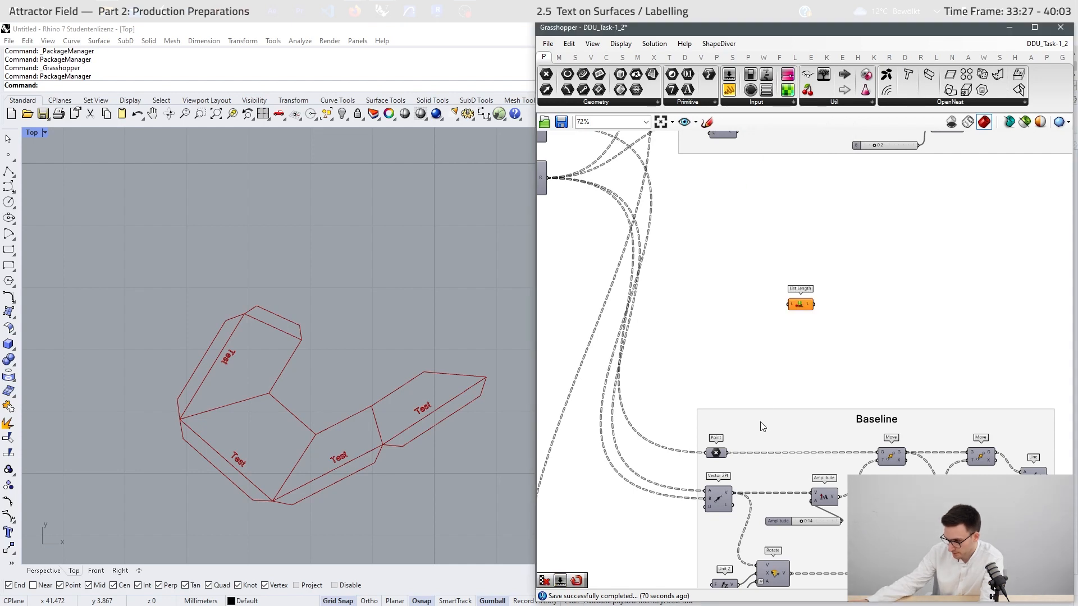
# - Add a panel connected to the Point parameter's output, enlarge it and place it below List Length
pyautogui.scroll(3, 738, 440)
pyautogui.moveTo(729, 89); pyautogui.dragTo(793, 331)
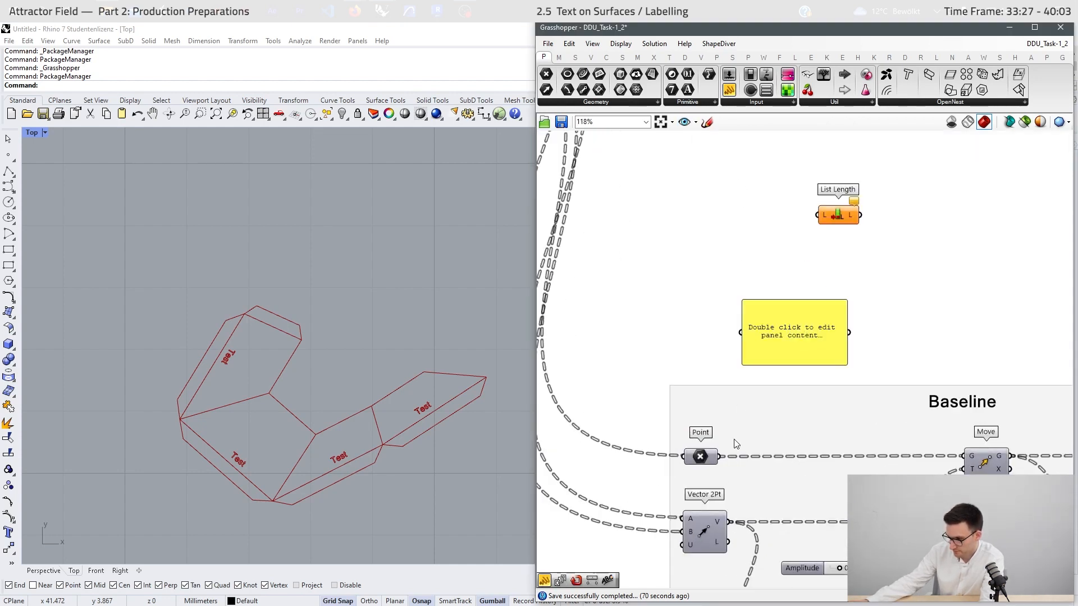
pyautogui.moveTo(719, 457); pyautogui.dragTo(741, 333)
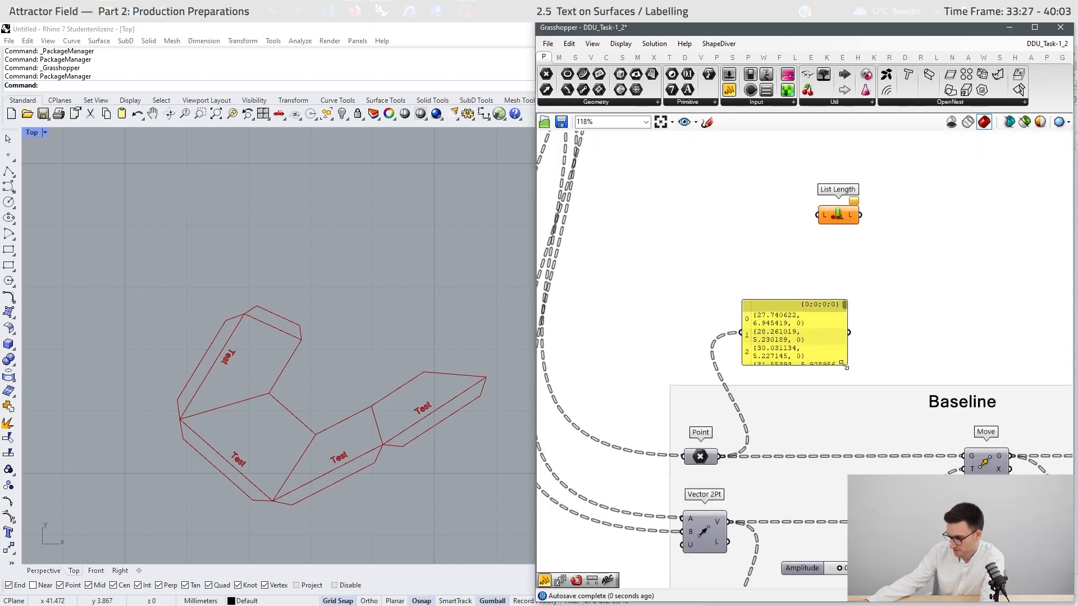
pyautogui.moveTo(844, 365); pyautogui.dragTo(895, 483)
pyautogui.moveTo(770, 380); pyautogui.dragTo(855, 357)
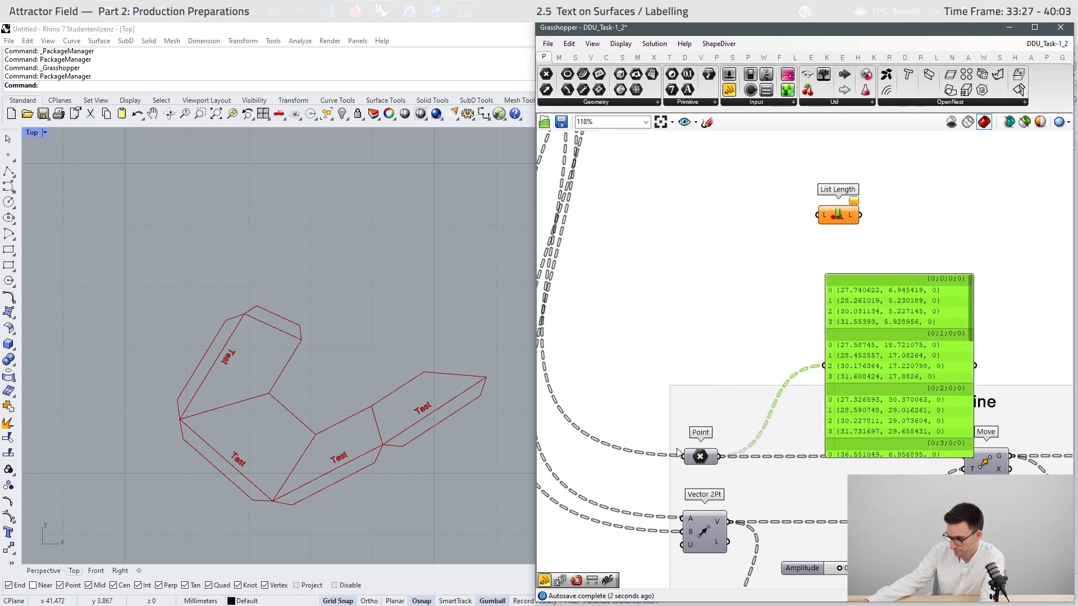
# - Connect the Point parameter to List Length and review the item count of each branch in the panel
pyautogui.moveTo(719, 457); pyautogui.dragTo(844, 240)
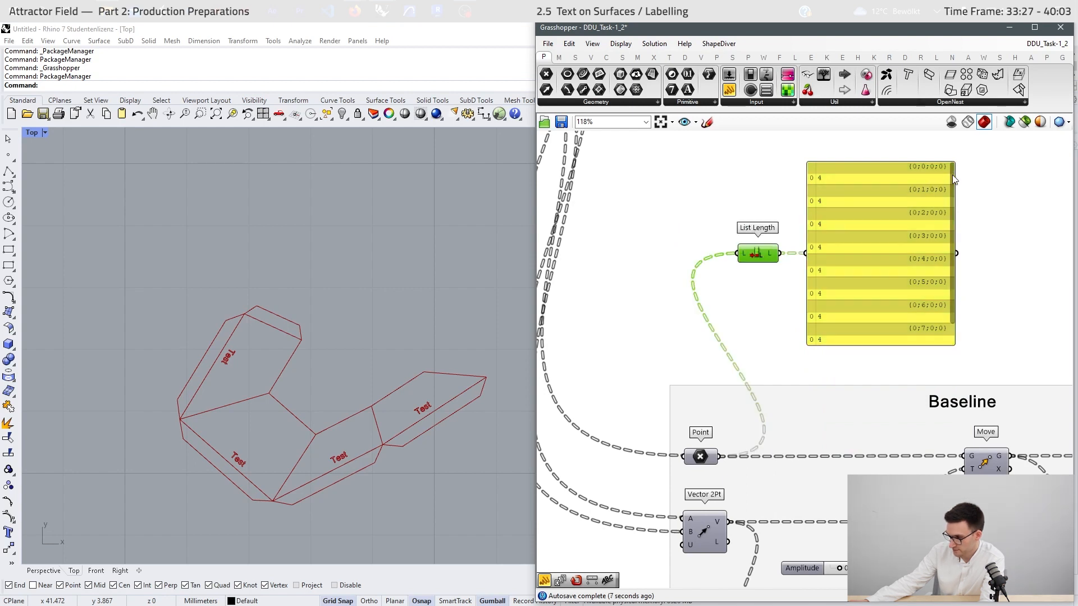
pyautogui.moveTo(952, 180); pyautogui.dragTo(952, 210)
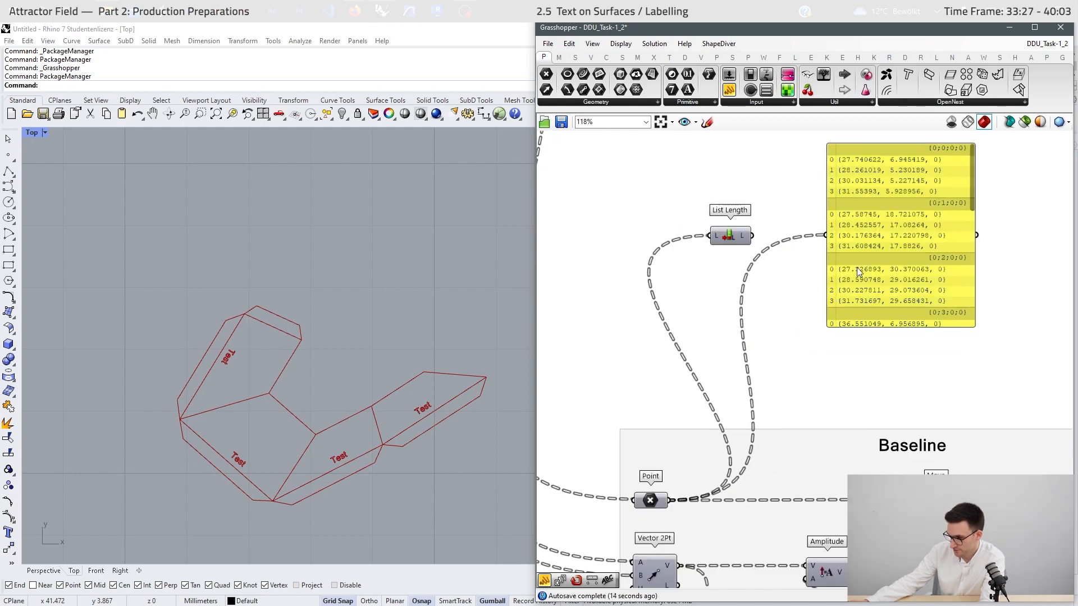
# - Add a List Item component below List Length, feed it from the Point parameter and show its output in the panel
pyautogui.moveTo(970, 158); pyautogui.dragTo(986, 141)
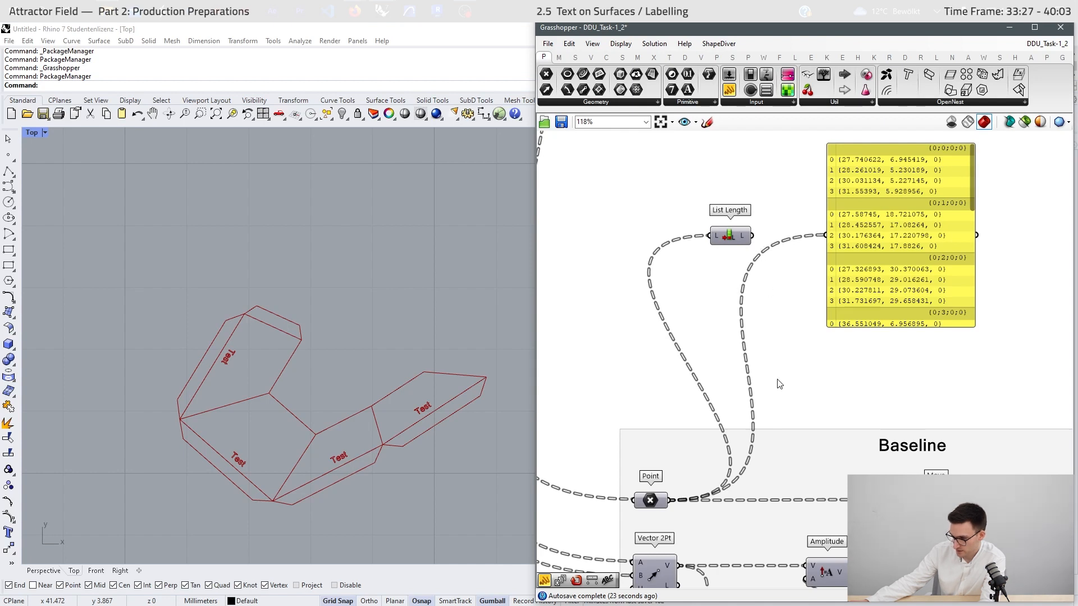
pyautogui.doubleClick(782, 360)
pyautogui.write('li')
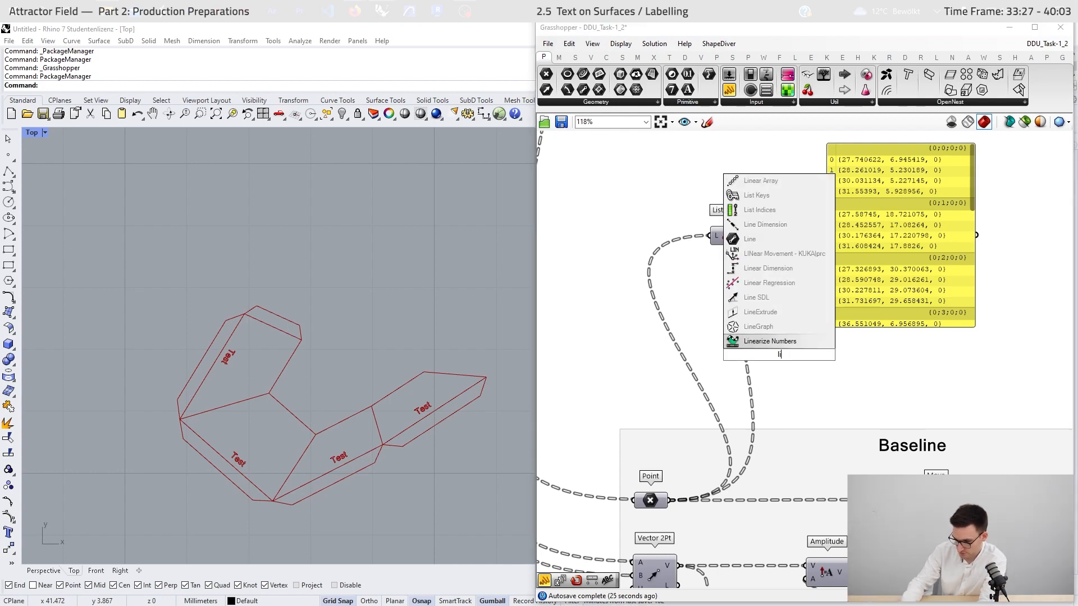
pyautogui.write('st it')
pyautogui.click(814, 342)
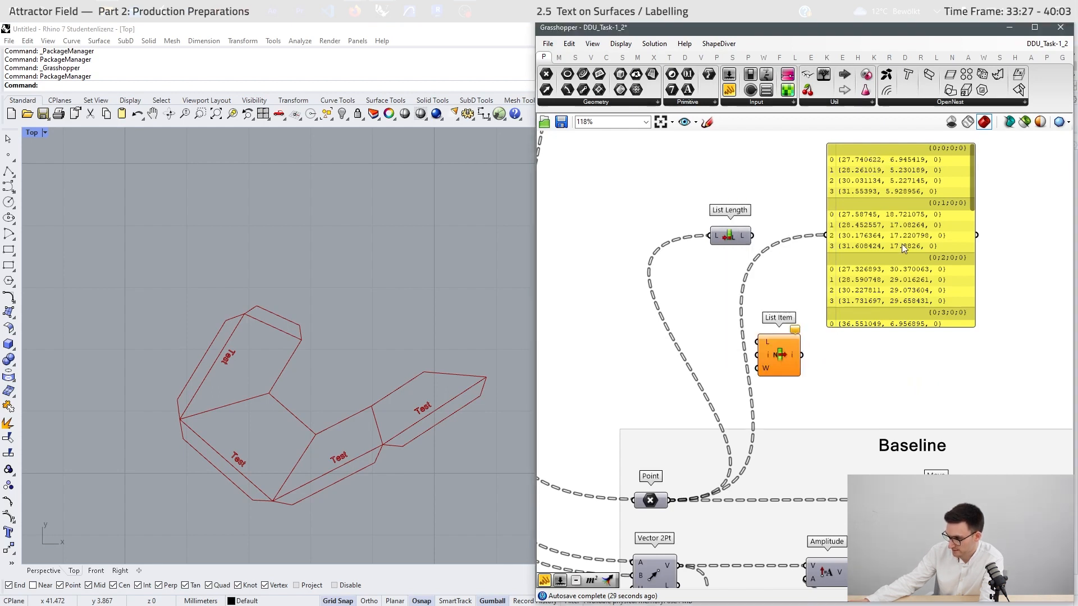
pyautogui.moveTo(672, 499); pyautogui.dragTo(825, 235)
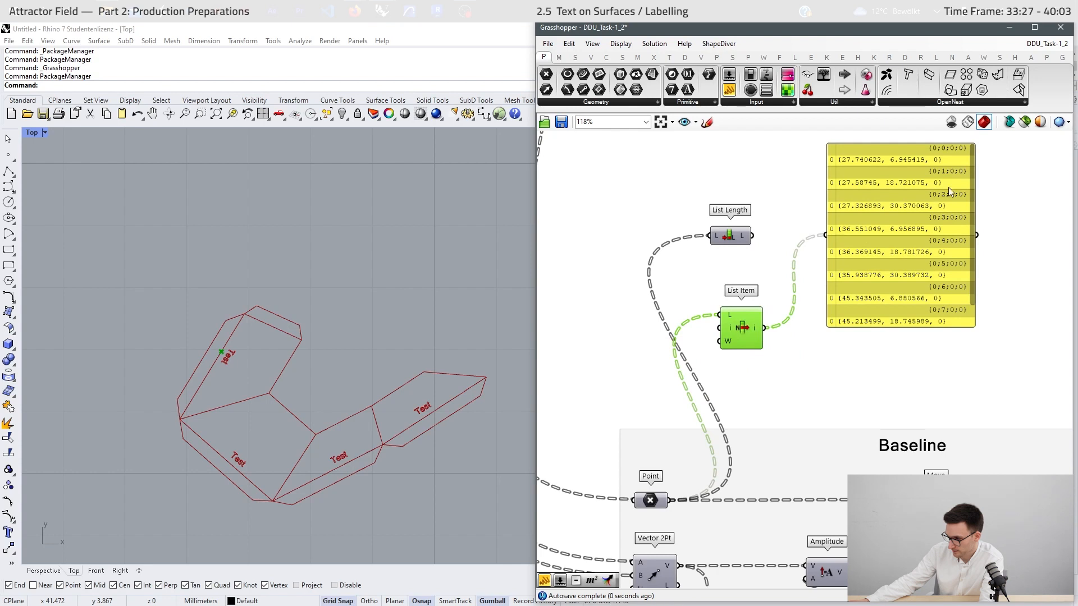
# - Flatten the List Item output, comparing the branched and flattened point lists in the panel, and move the component beneath List Length
pyautogui.rightClick(759, 331)
pyautogui.click(799, 399)
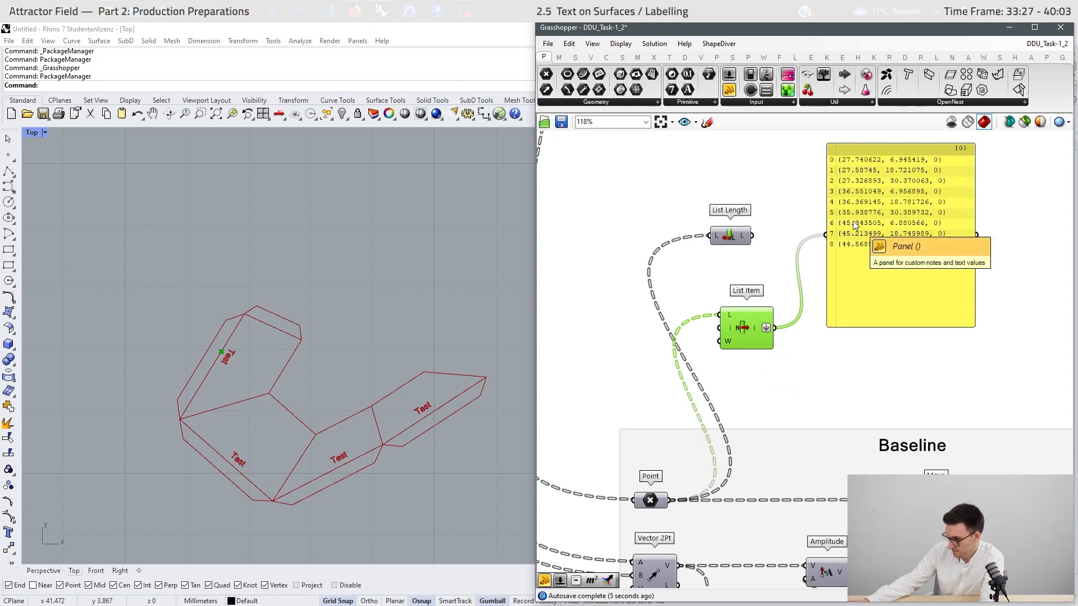
pyautogui.rightClick(771, 330)
pyautogui.click(799, 393)
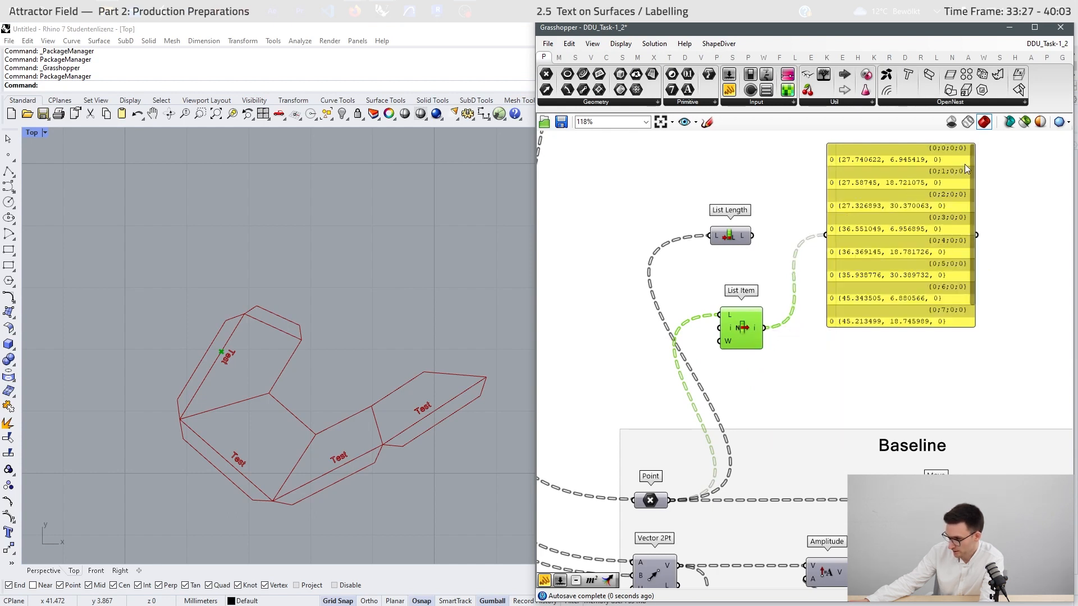
pyautogui.moveTo(972, 161); pyautogui.dragTo(972, 153)
pyautogui.rightClick(753, 327)
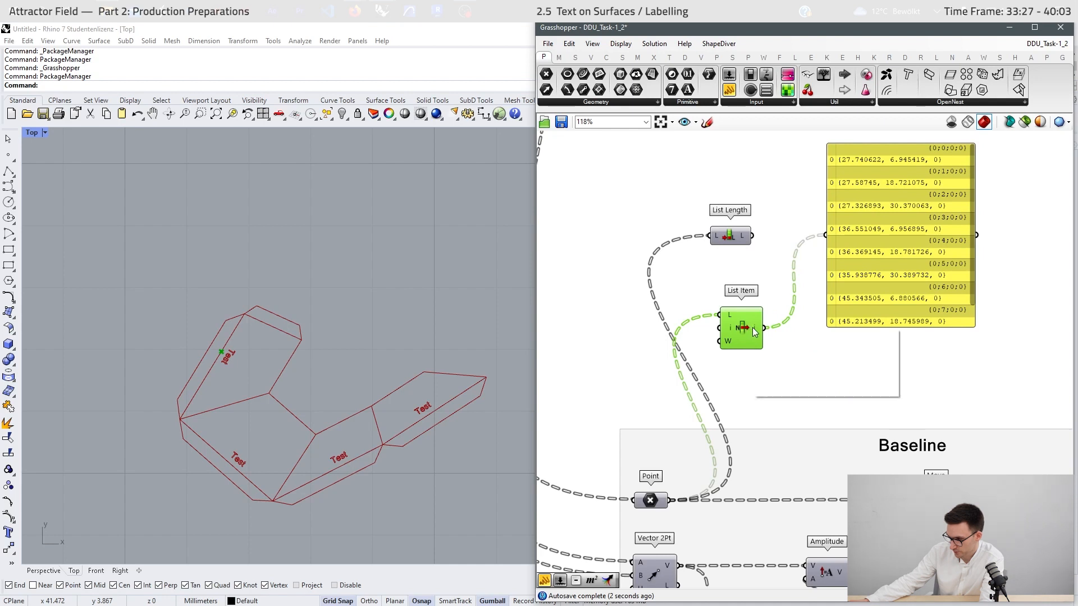
pyautogui.rightClick(757, 324)
pyautogui.click(779, 383)
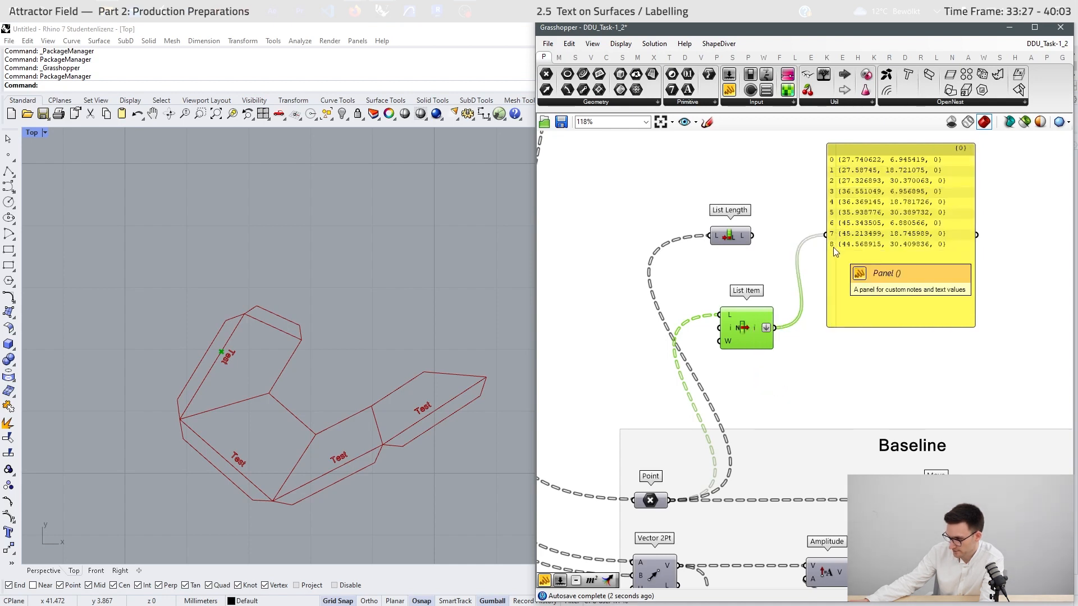
pyautogui.moveTo(745, 335); pyautogui.dragTo(725, 314)
# - Add a second List Length fed by the flattened List Item output and show its result in the panel
pyautogui.doubleClick(806, 266)
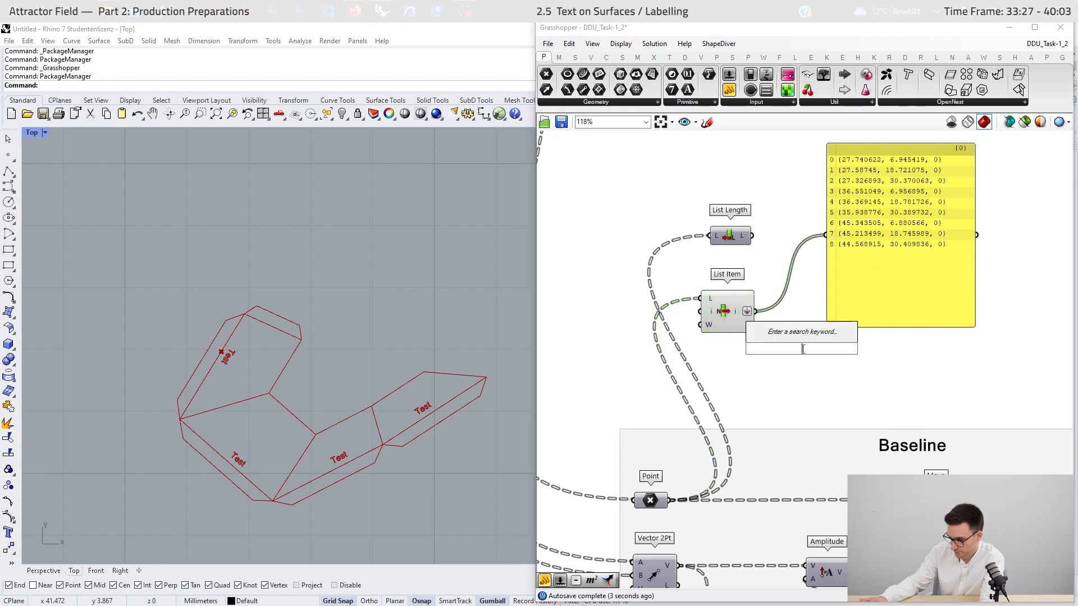
pyautogui.write('list le')
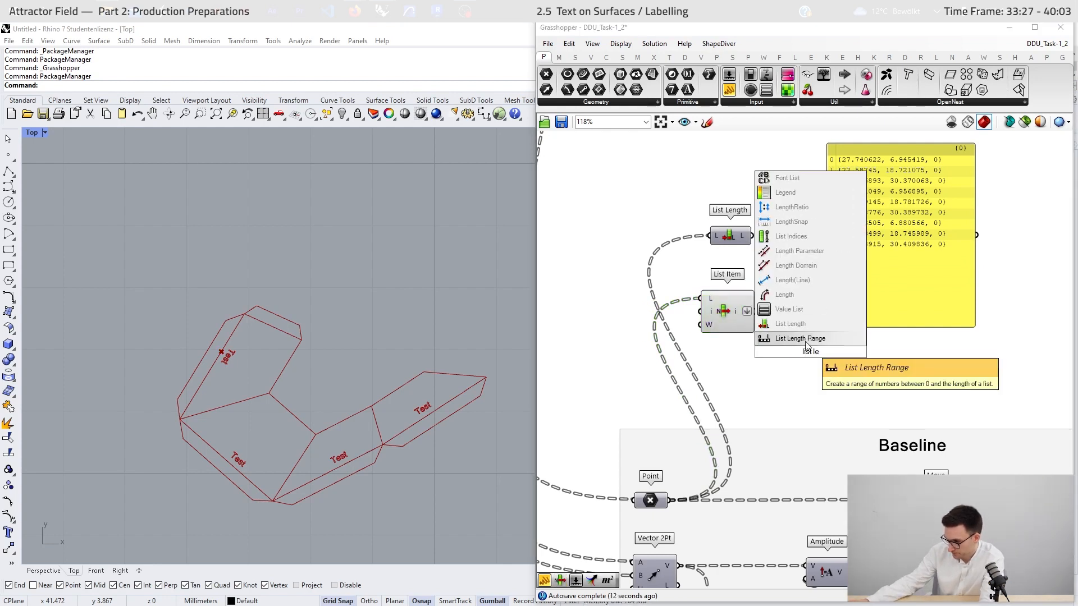
pyautogui.click(793, 323)
pyautogui.moveTo(757, 313); pyautogui.dragTo(826, 234)
pyautogui.moveTo(891, 287); pyautogui.dragTo(958, 341)
pyautogui.hotkey('ctrl', 'z')
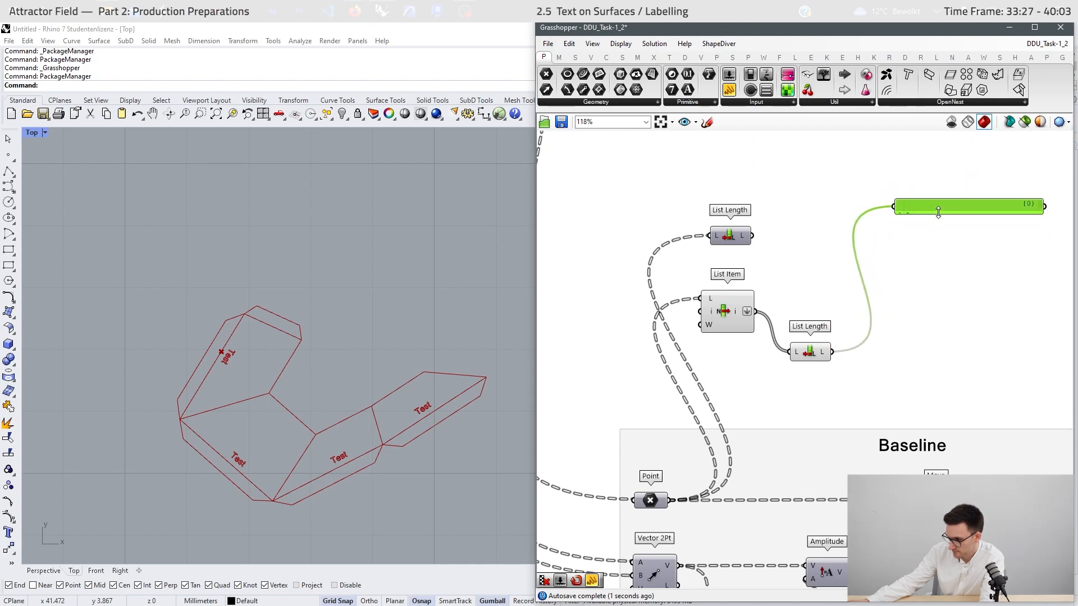
pyautogui.hotkey('ctrl', 'z')
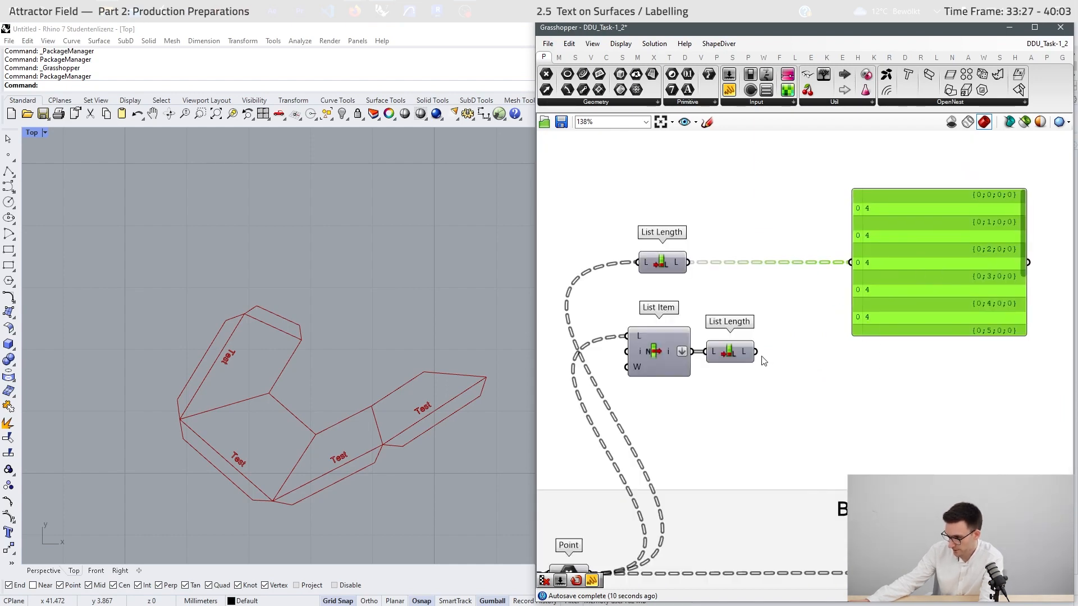
pyautogui.moveTo(754, 351); pyautogui.dragTo(852, 261)
pyautogui.scroll(-4, 717, 281)
pyautogui.scroll(3, 780, 263)
pyautogui.moveTo(850, 306); pyautogui.dragTo(965, 260)
# - Add a Series component above the second List Length
pyautogui.doubleClick(784, 242)
pyautogui.write('s')
pyautogui.press('BackSpace')
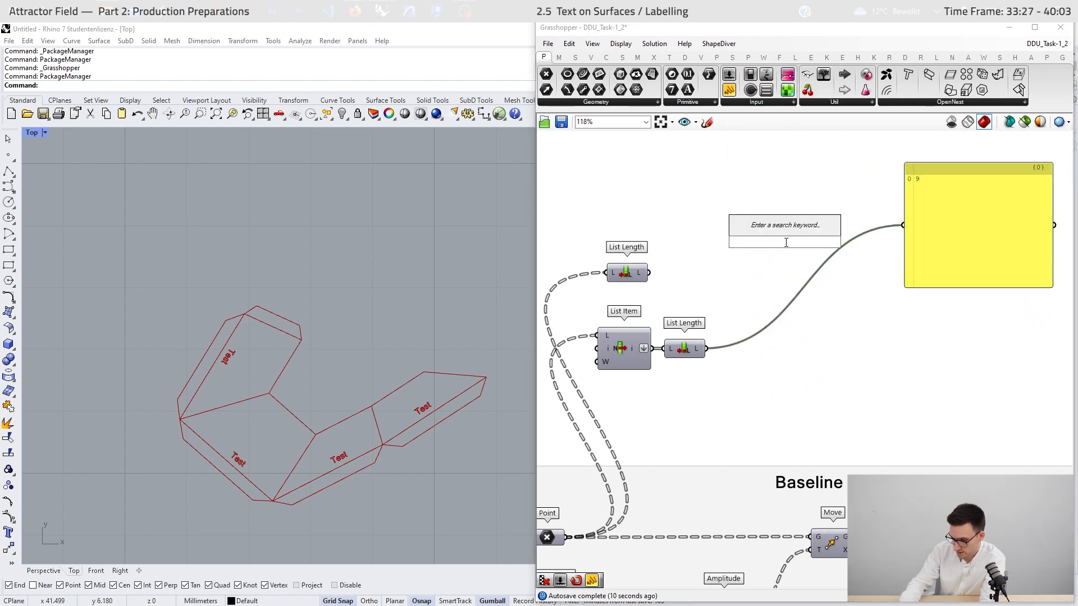
pyautogui.write('serie')
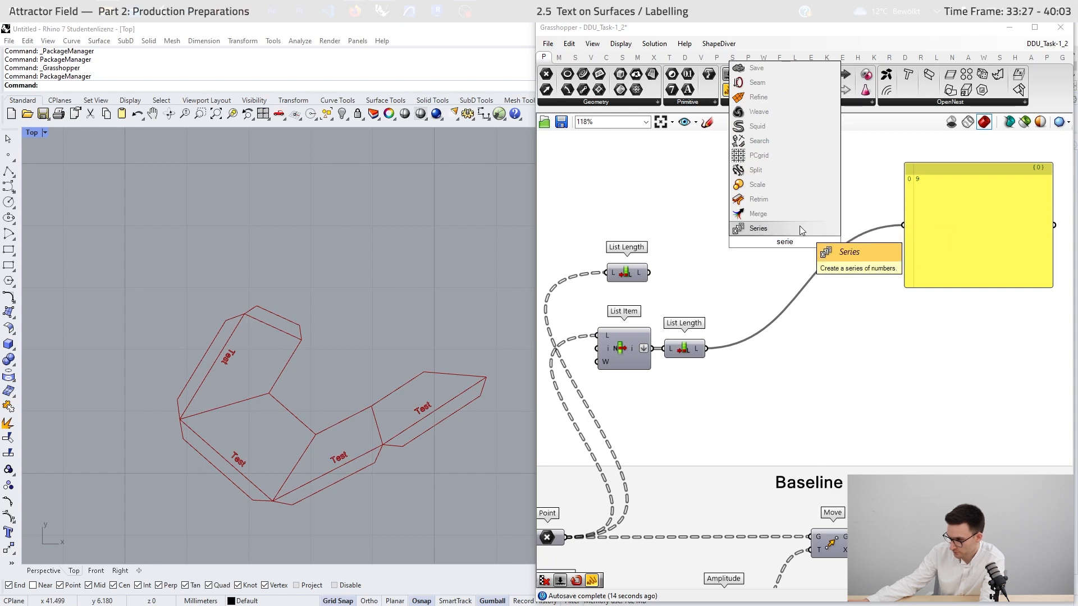
pyautogui.press('Return')
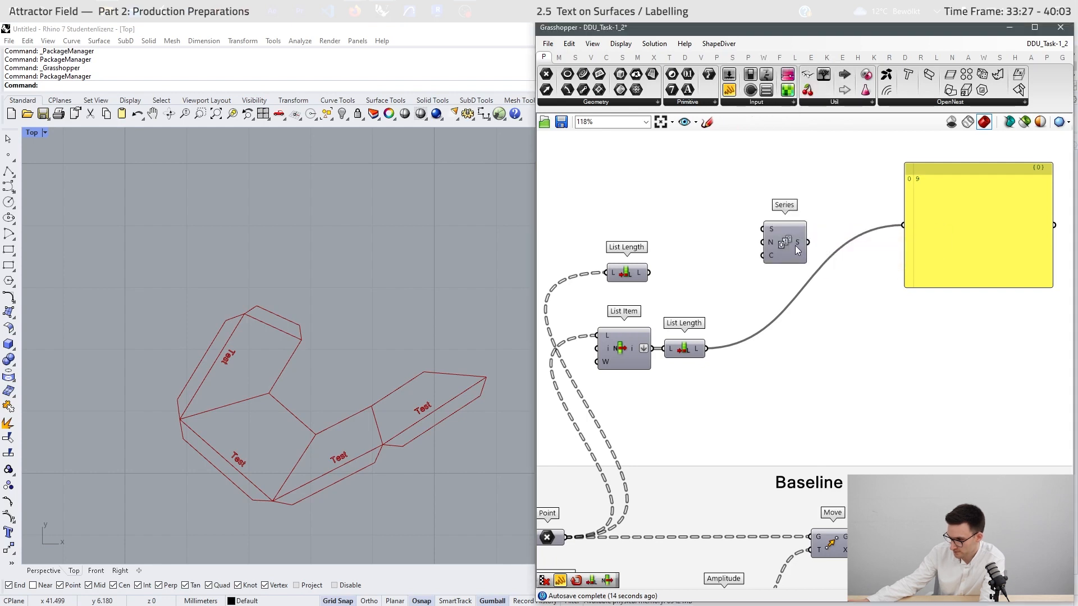
# - Add a Char Sequence component and place it below the Series component
pyautogui.doubleClick(799, 355)
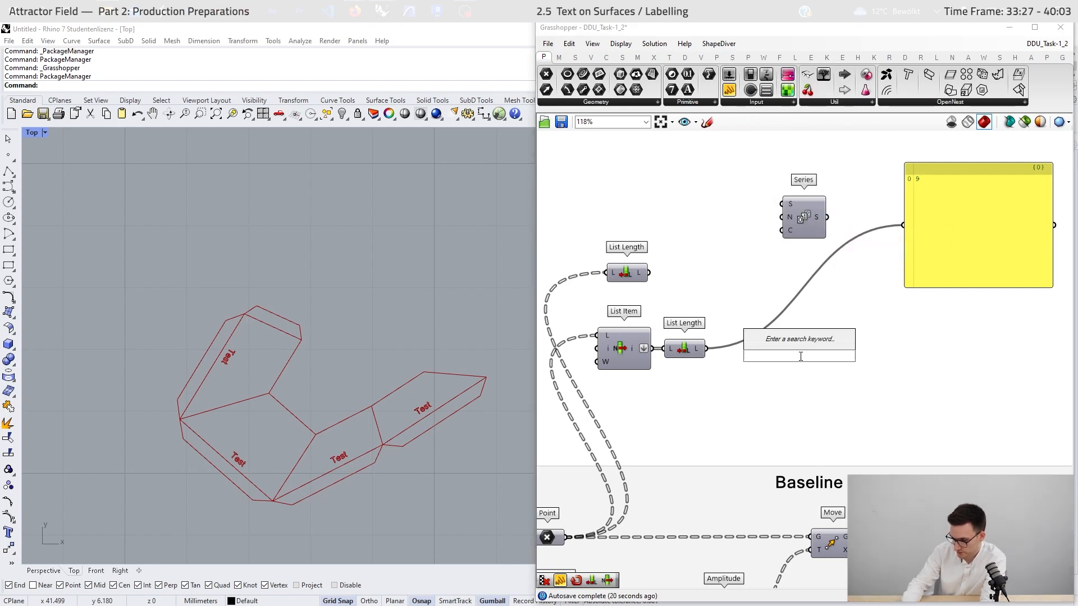
pyautogui.write('char')
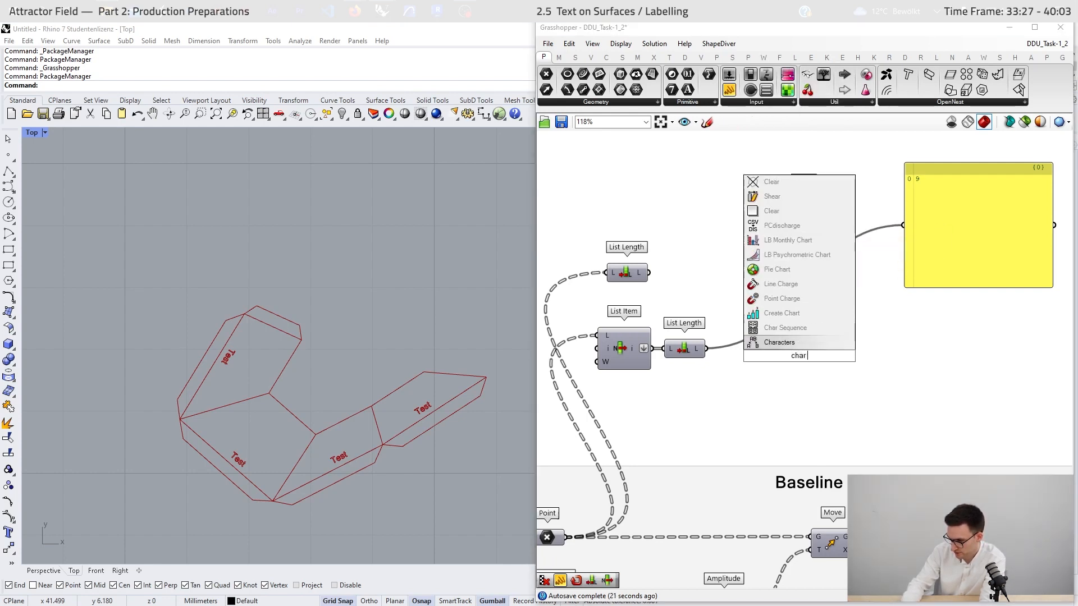
pyautogui.write(' s')
pyautogui.press('Return')
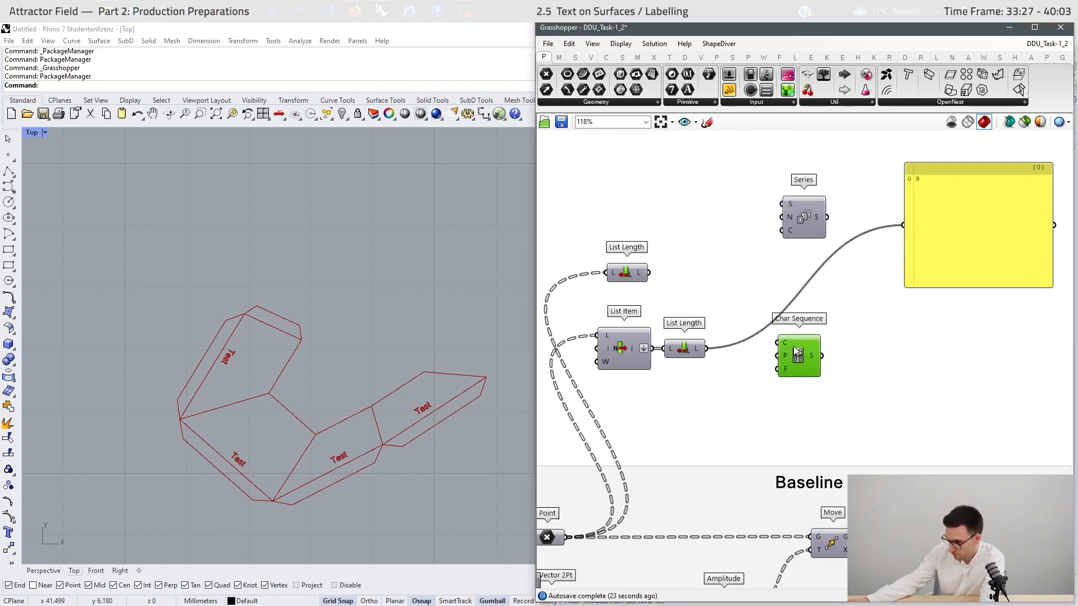
pyautogui.moveTo(794, 347); pyautogui.dragTo(811, 375)
# - Connect the second List Length to the Series count, show the series in the panel, and set its start with a value panel of 1
pyautogui.moveTo(706, 349); pyautogui.dragTo(951, 242)
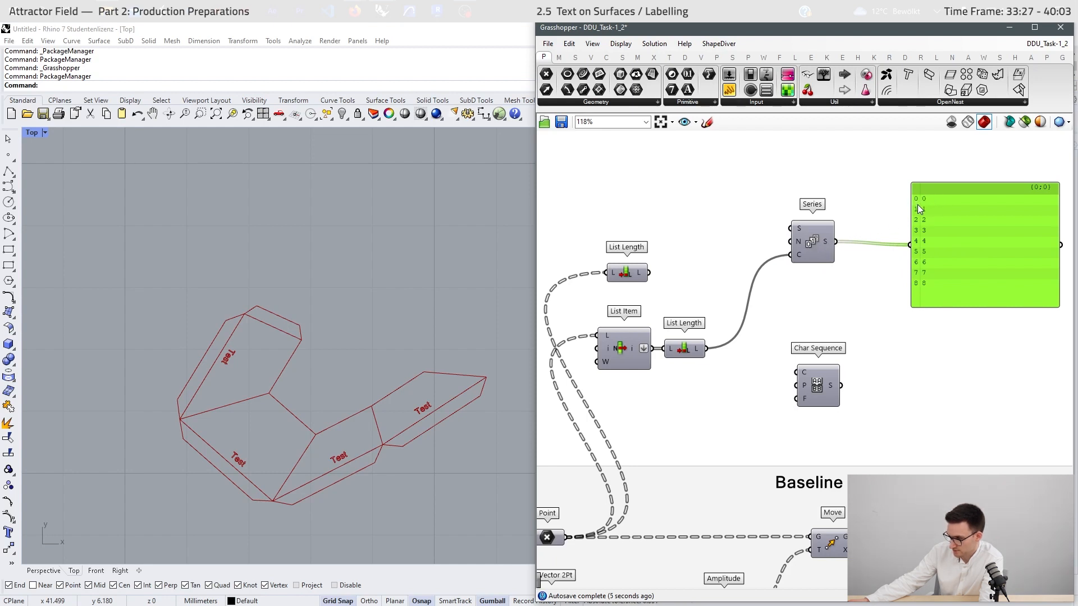
pyautogui.doubleClick(755, 238)
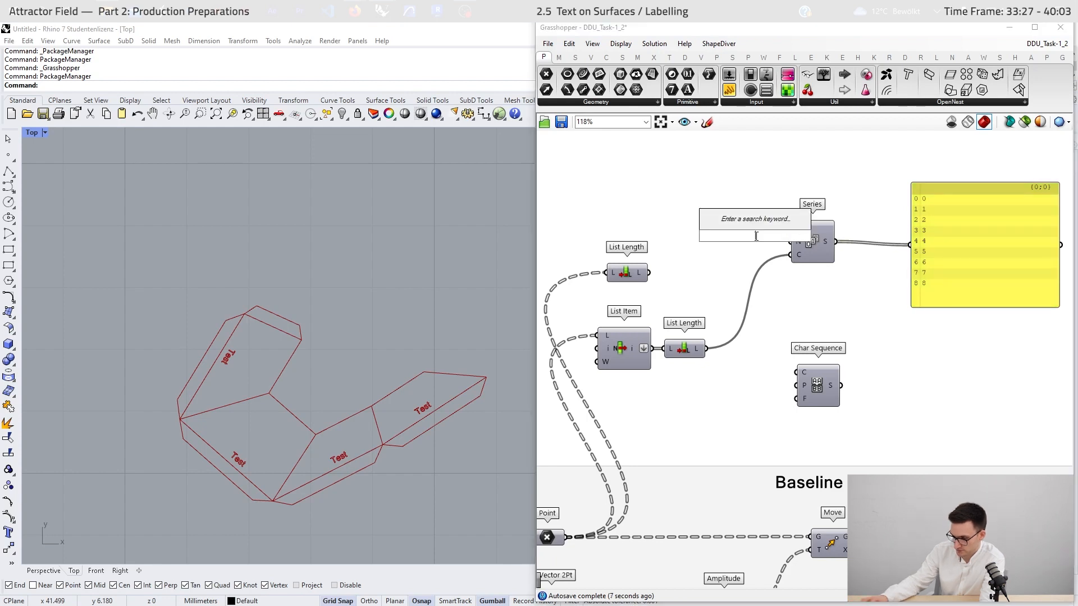
pyautogui.write('1')
pyautogui.press('Return')
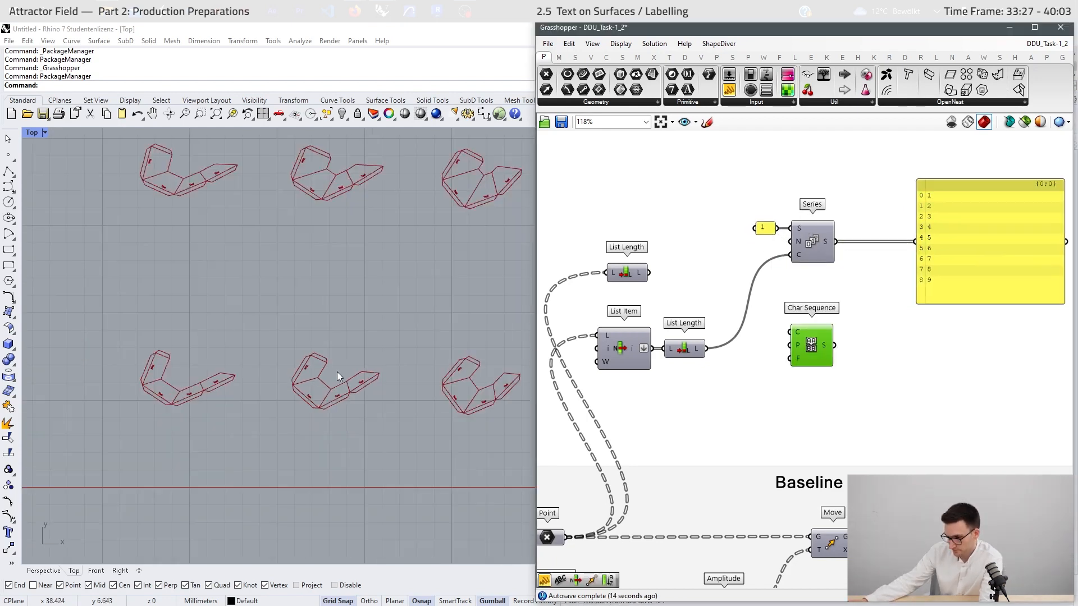
# - Examine the unrolled pieces and their individual labelled faces in the Top viewport to plan numbering the pieces and lettering the faces
pyautogui.scroll(-2, 336, 372)
pyautogui.scroll(5, 337, 372)
pyautogui.scroll(-5, 337, 371)
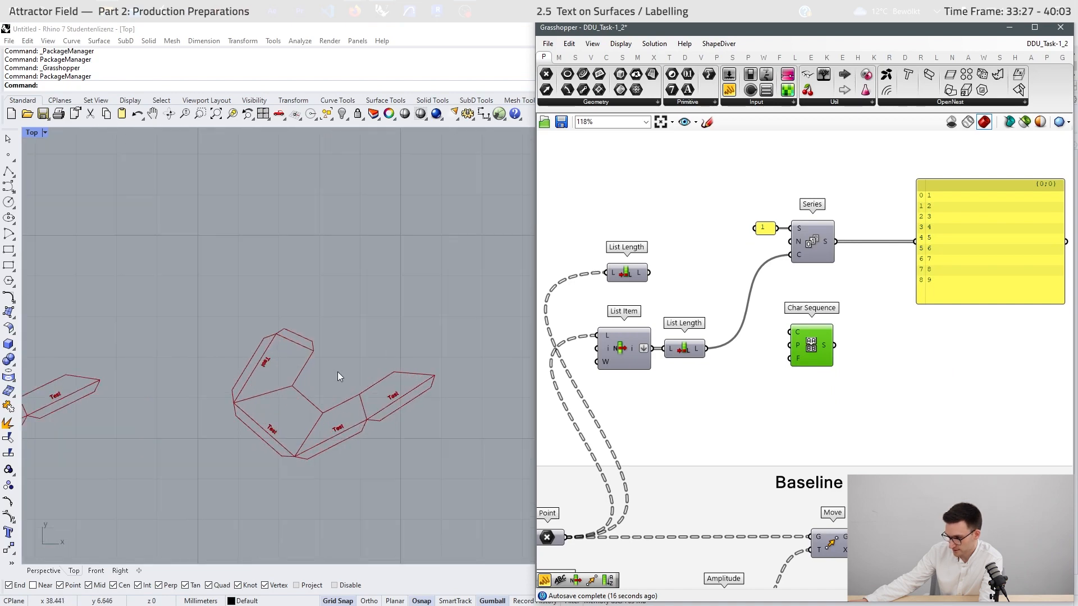
pyautogui.scroll(2, 312, 323)
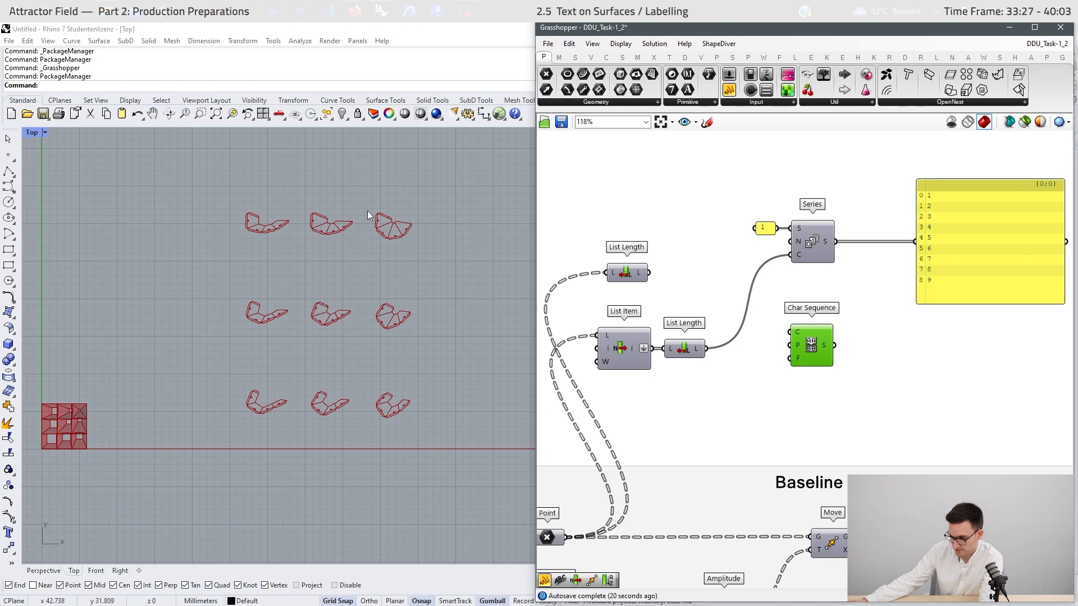
pyautogui.scroll(6, 348, 381)
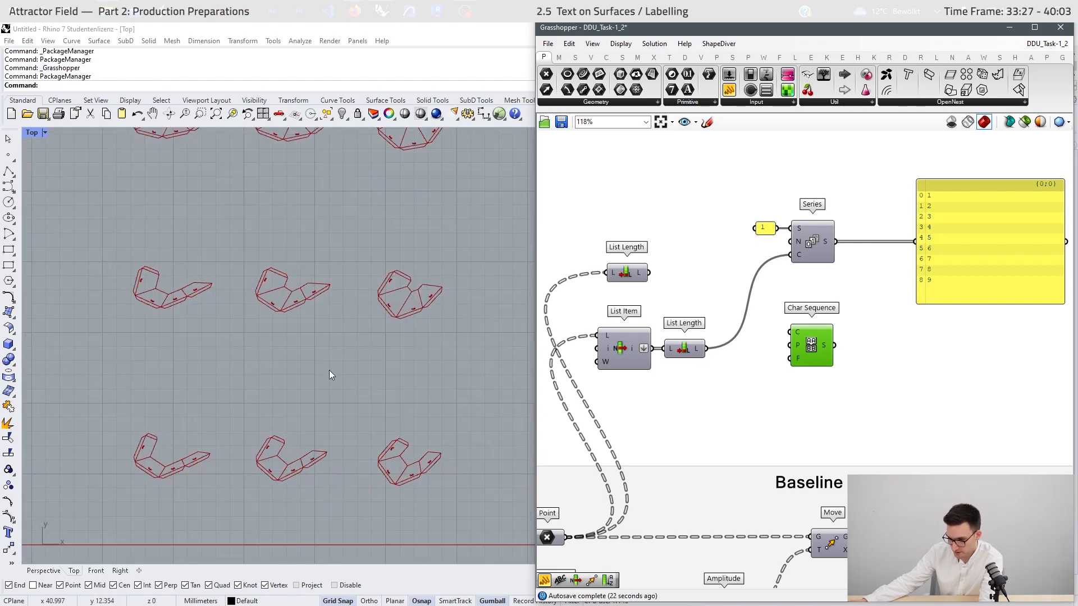
pyautogui.scroll(3, 154, 428)
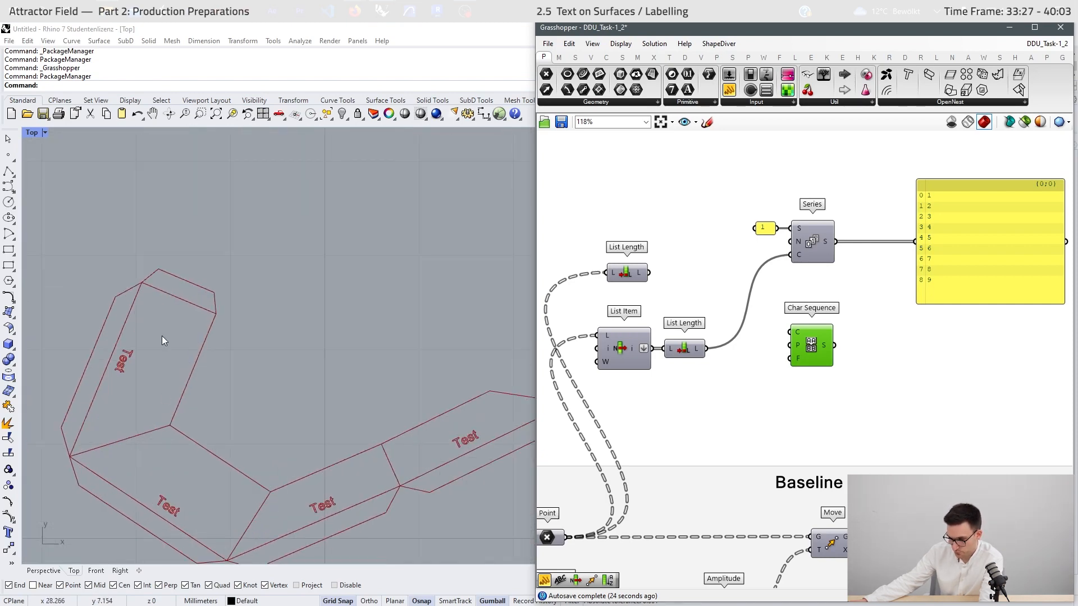
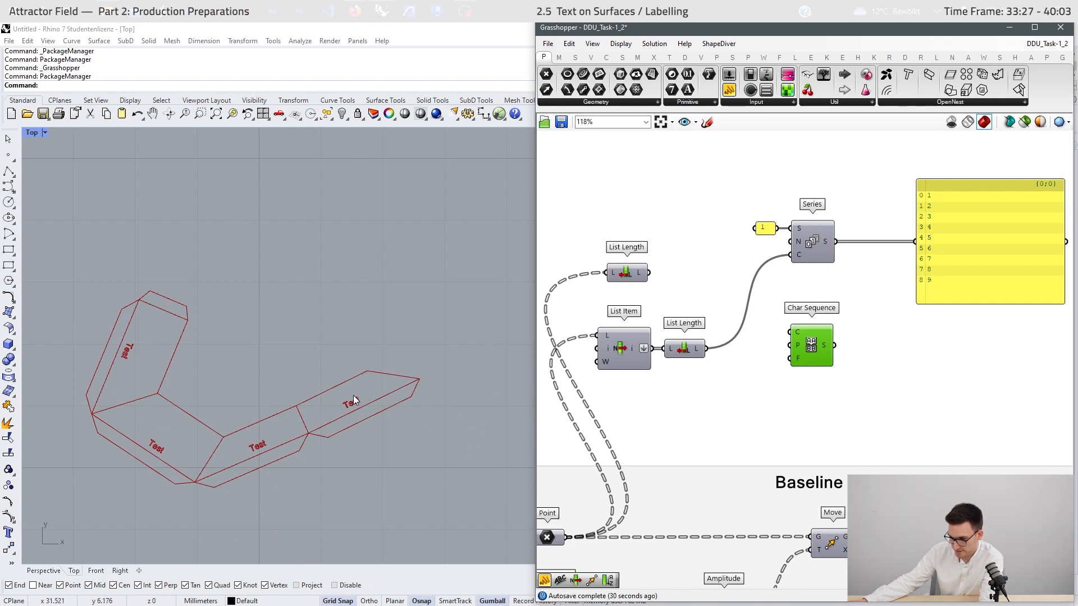
pyautogui.scroll(-5, 193, 456)
pyautogui.scroll(5, 347, 443)
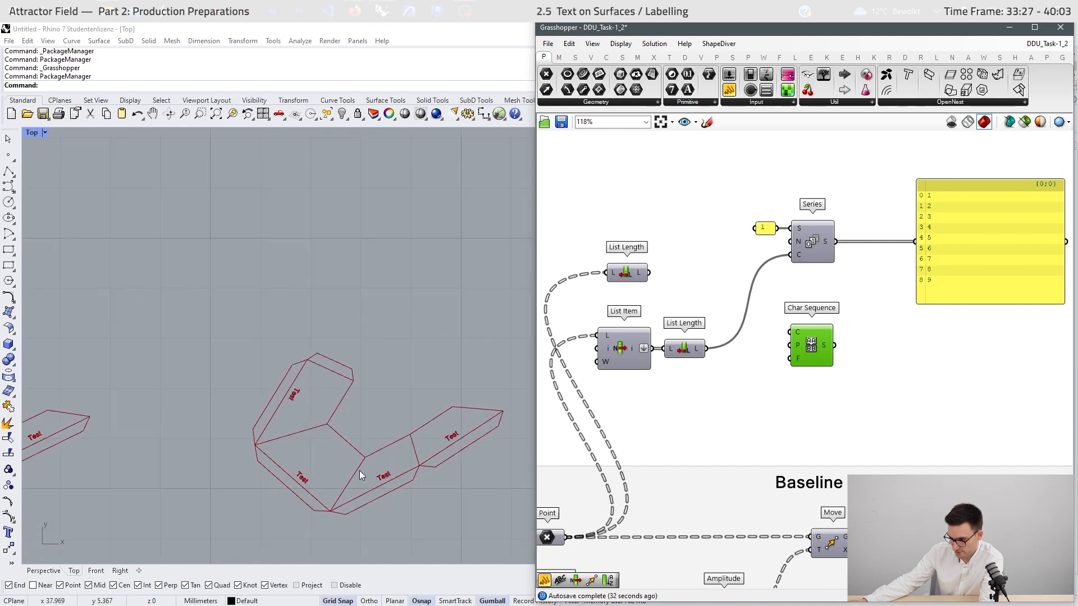
pyautogui.scroll(-5, 414, 443)
pyautogui.scroll(-2, 225, 462)
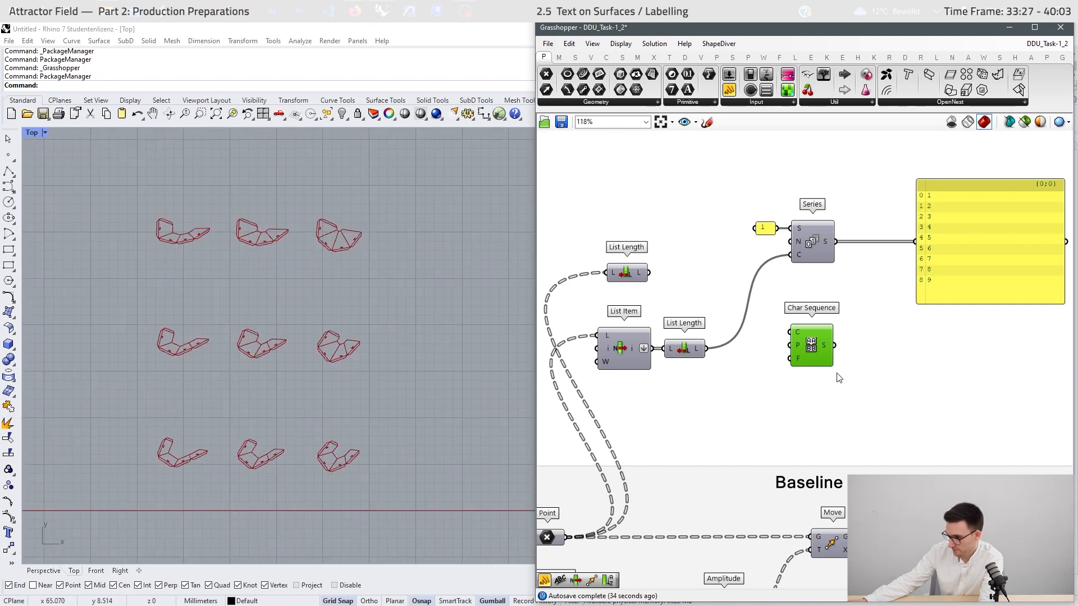
# - Check the first List Length's branch counts in the panel and connect it to the Char Sequence count
pyautogui.moveTo(810, 345); pyautogui.dragTo(813, 335)
pyautogui.moveTo(648, 273); pyautogui.dragTo(800, 254)
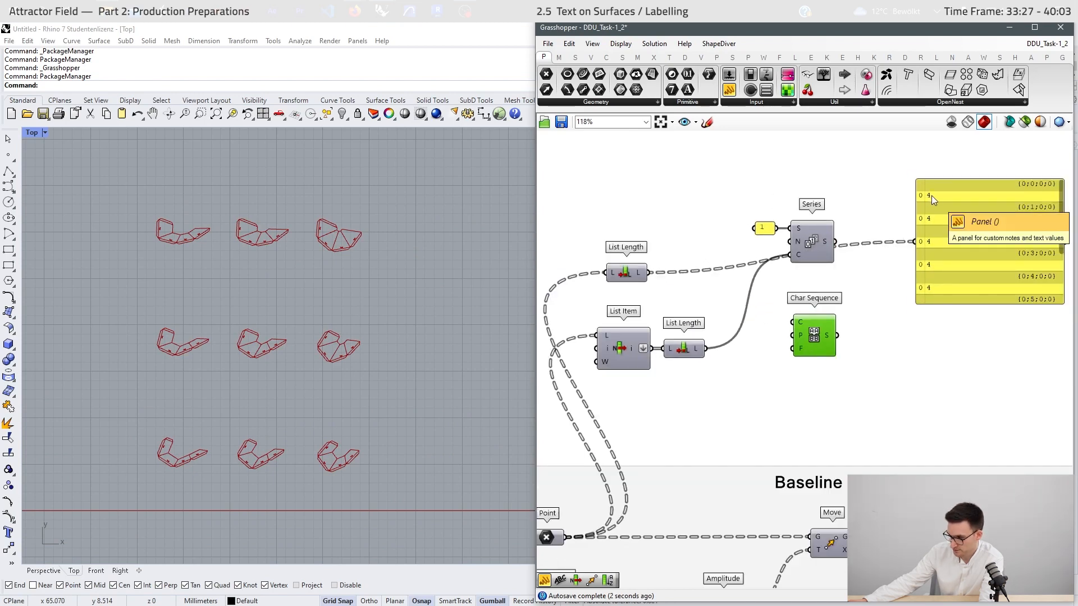
pyautogui.scroll(5, 167, 480)
pyautogui.scroll(1, 869, 257)
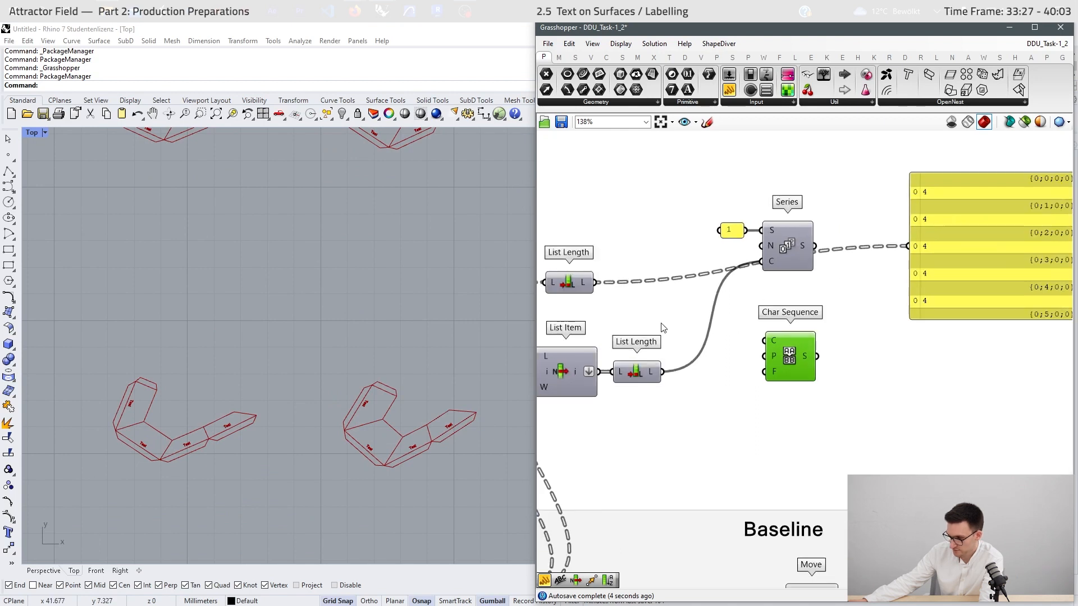
pyautogui.moveTo(661, 323); pyautogui.dragTo(676, 335, button='right')
pyautogui.moveTo(615, 297); pyautogui.dragTo(790, 386)
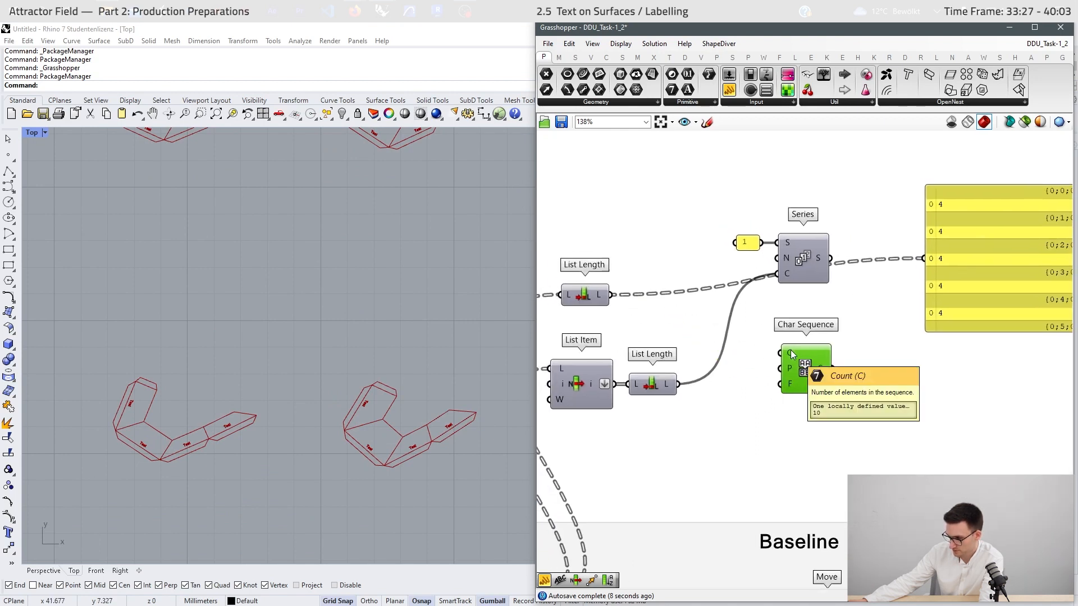
# - Show the Series output in the panel and graft it so each number gets its own branch
pyautogui.moveTo(613, 295); pyautogui.dragTo(925, 258)
pyautogui.moveTo(835, 264); pyautogui.dragTo(748, 274, button='right')
pyautogui.moveTo(745, 272); pyautogui.dragTo(836, 279)
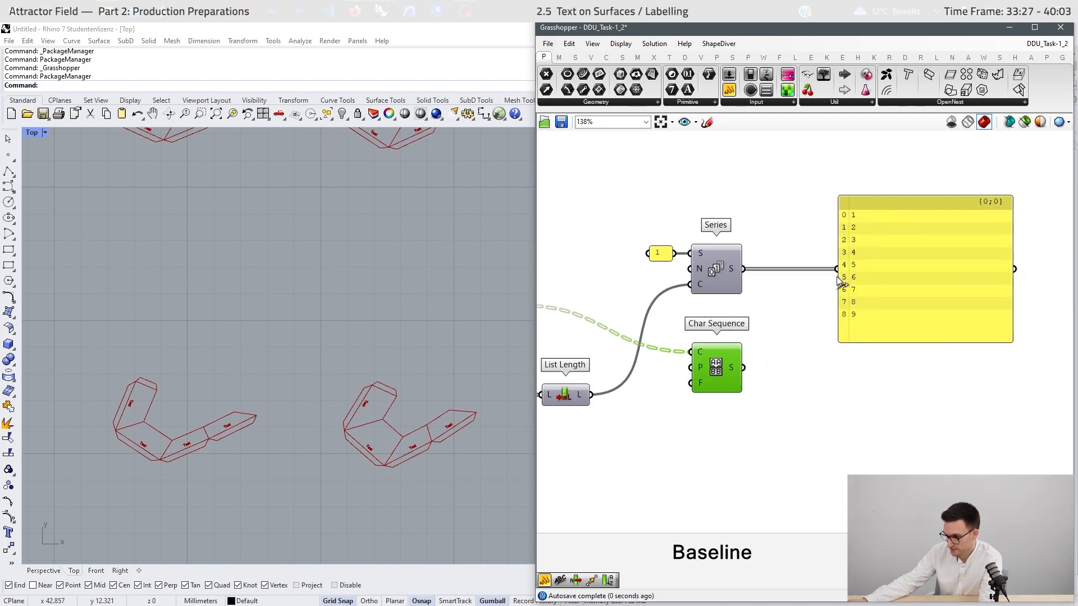
pyautogui.rightClick(746, 276)
pyautogui.click(763, 331)
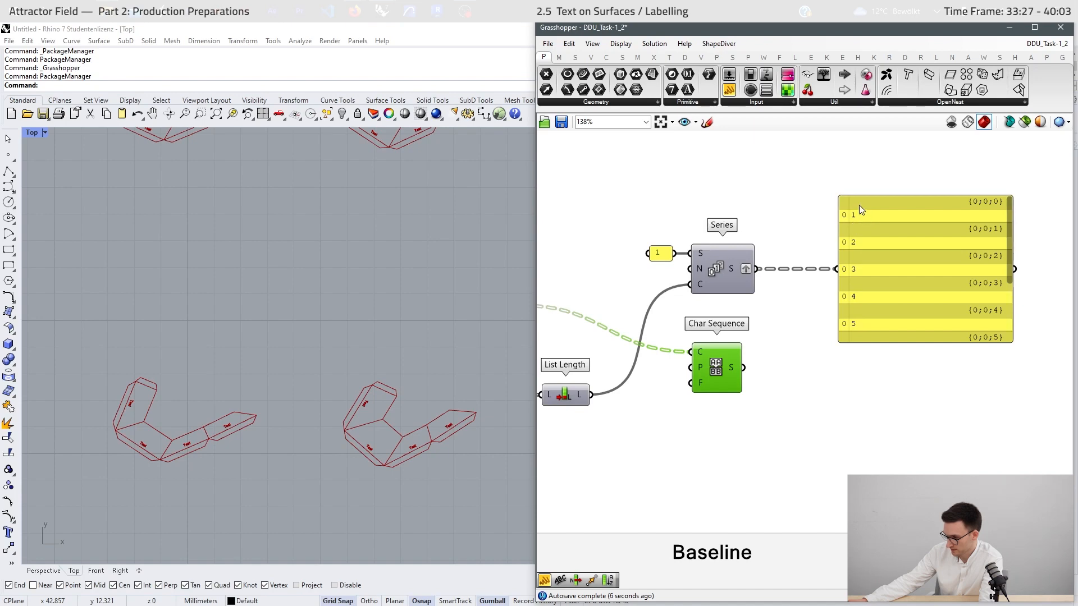
# - Connect the Char Sequence output to the panel and review the letters in each branch
pyautogui.moveTo(743, 368); pyautogui.dragTo(876, 249)
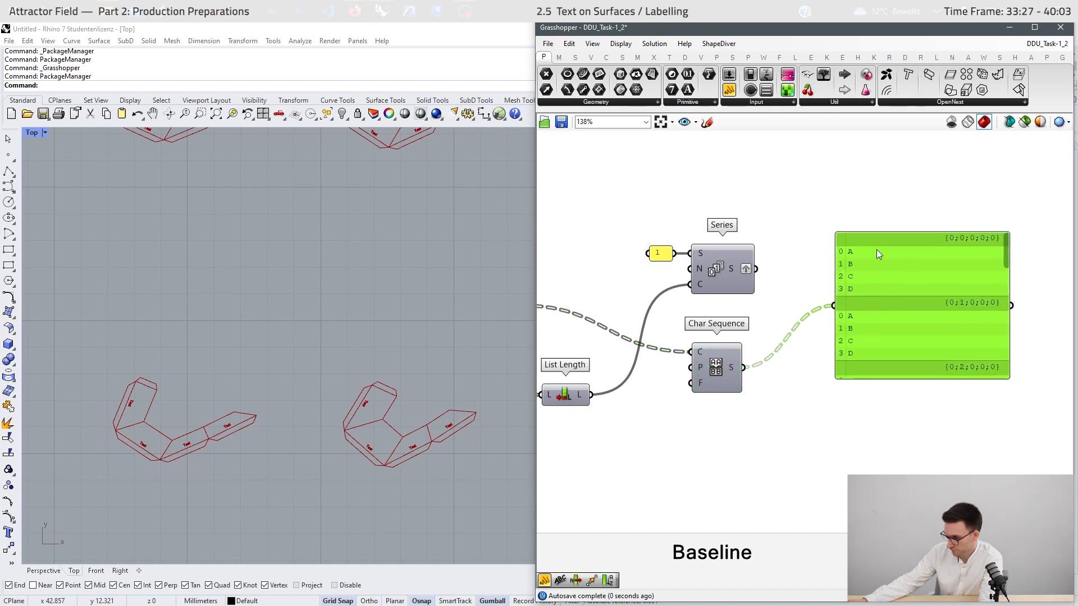
pyautogui.scroll(-2, 843, 307)
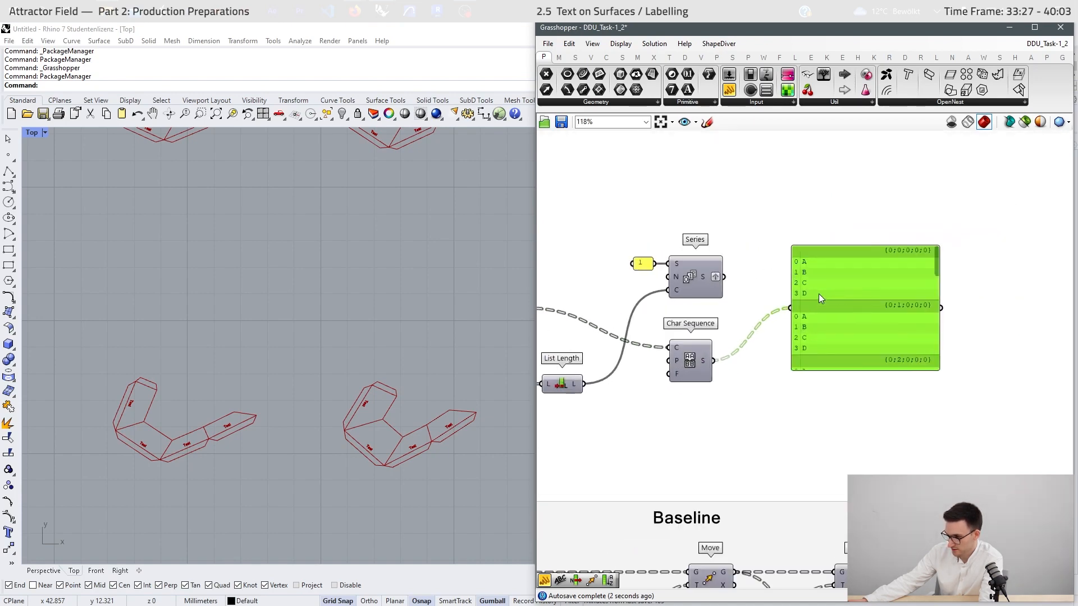
# - Try to combine the Series numbers and Char Sequence letters with a Merge component shown in the panel
pyautogui.moveTo(818, 294); pyautogui.dragTo(948, 322)
pyautogui.click(784, 313)
pyautogui.doubleClick(786, 311)
pyautogui.write('merge')
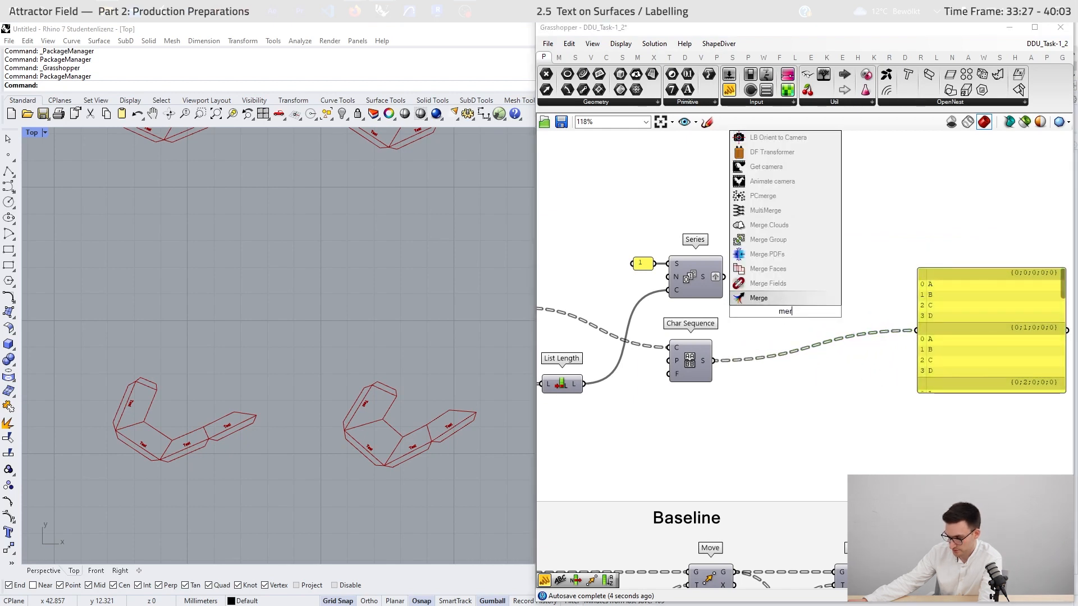
pyautogui.press('Return')
pyautogui.moveTo(723, 277); pyautogui.dragTo(762, 304)
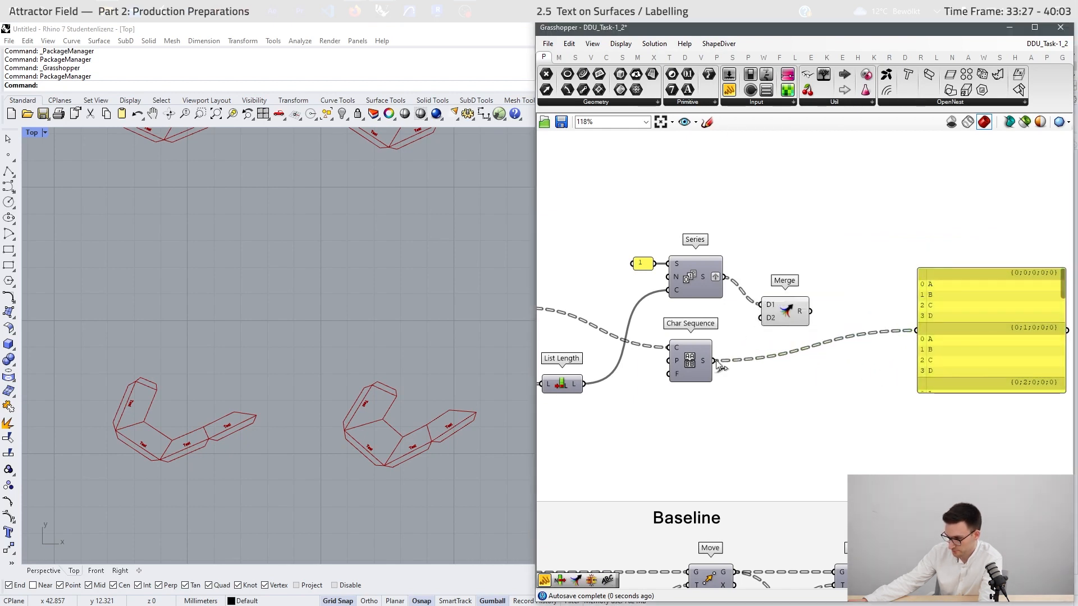
pyautogui.moveTo(714, 361); pyautogui.dragTo(925, 330)
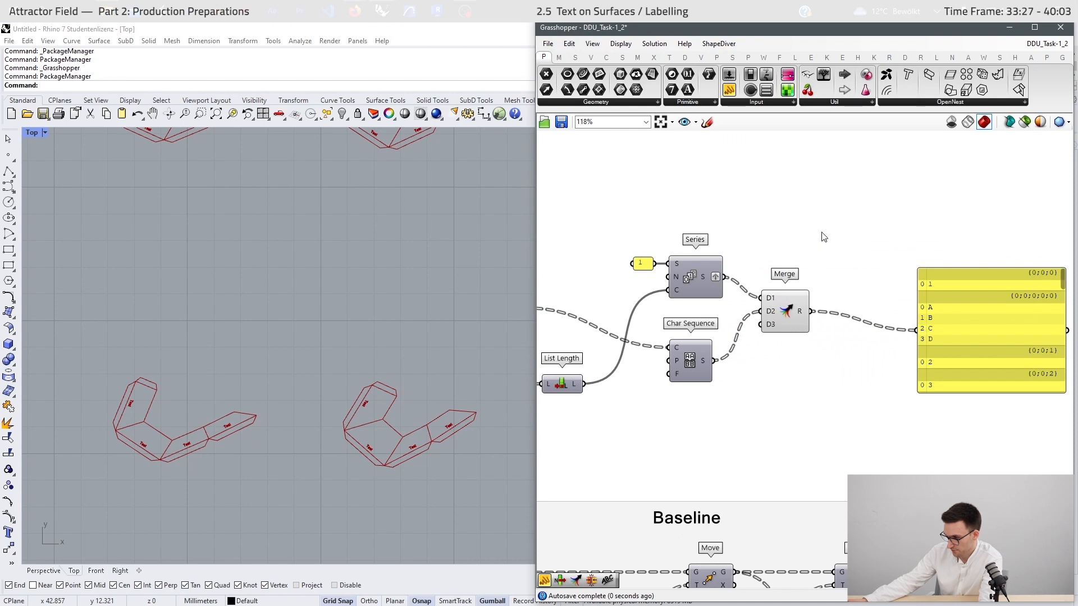
pyautogui.click(766, 298)
pyautogui.press('Delete')
# - Add a Concatenate component joining the Series output to the Char Sequence output, and review its result in the panel
pyautogui.doubleClick(795, 322)
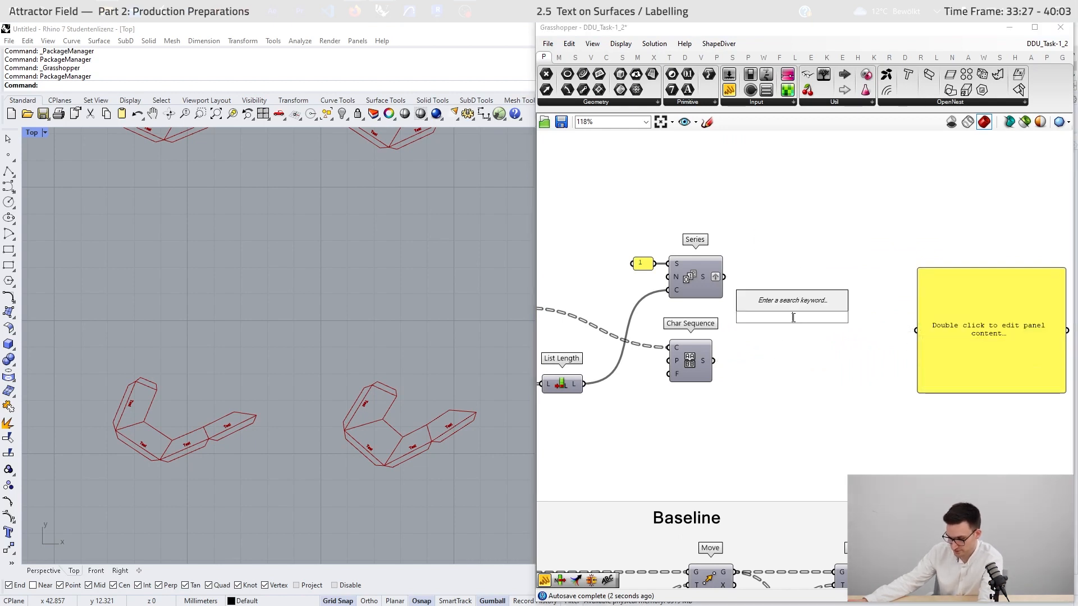
pyautogui.write('&')
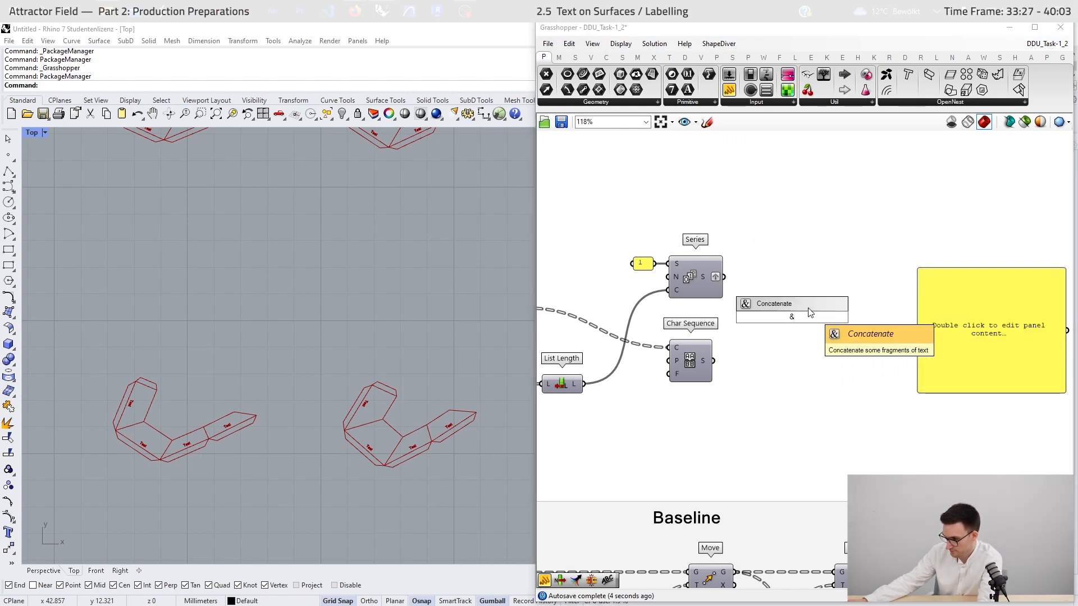
pyautogui.click(808, 309)
pyautogui.moveTo(724, 276); pyautogui.dragTo(790, 310)
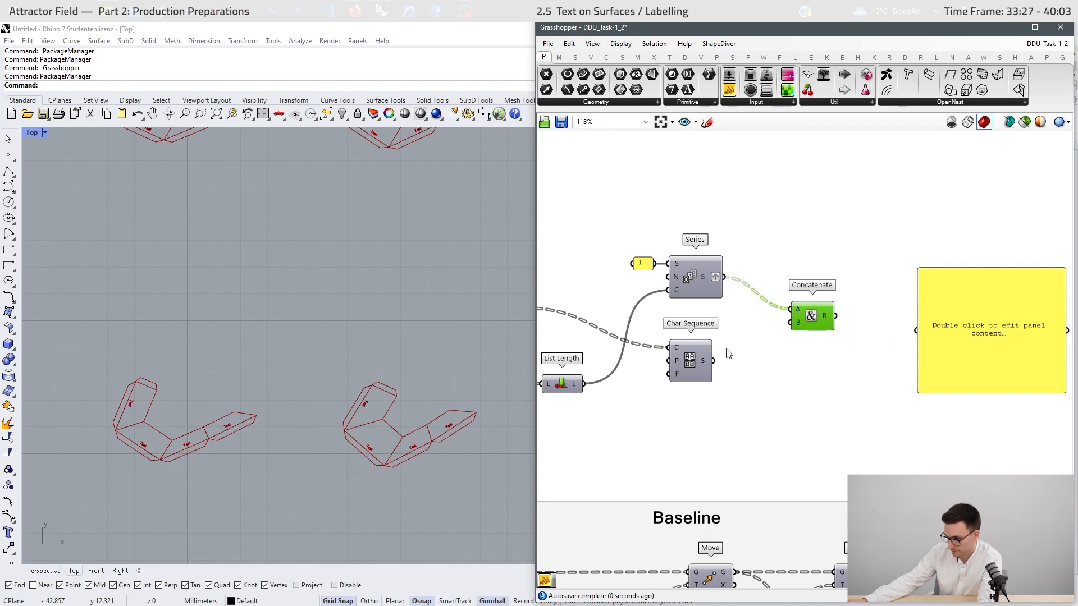
pyautogui.moveTo(714, 361); pyautogui.dragTo(792, 322)
pyautogui.moveTo(906, 325); pyautogui.dragTo(915, 330)
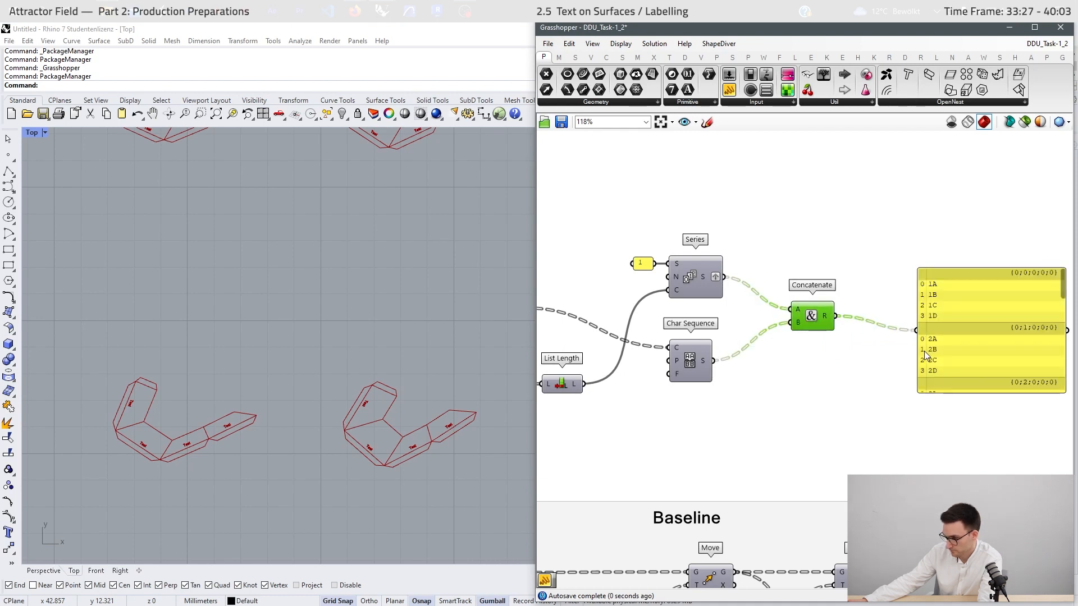
pyautogui.scroll(3, 924, 351)
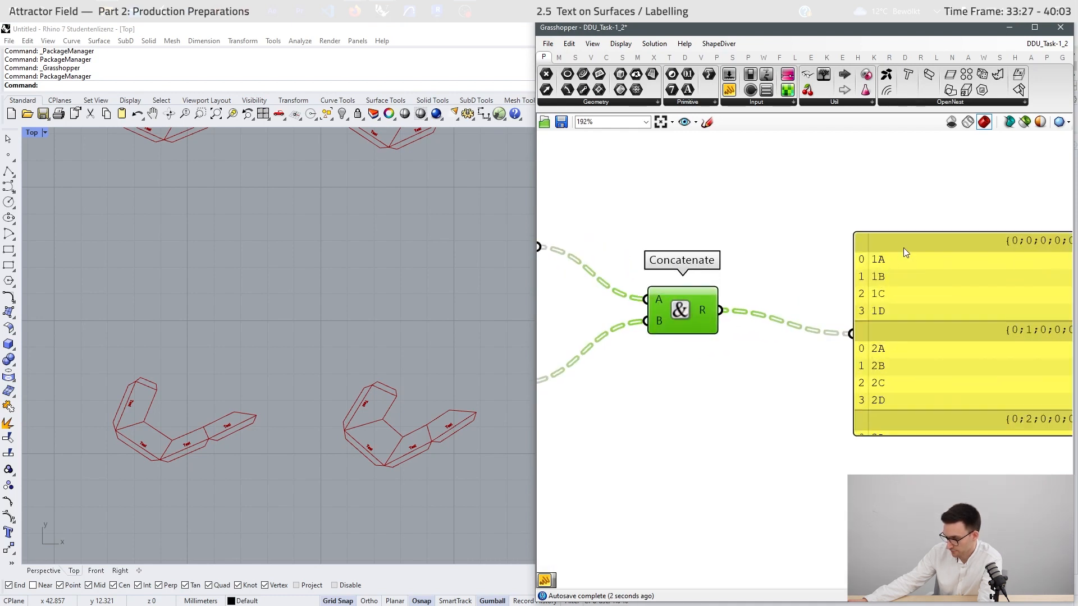
pyautogui.moveTo(901, 254); pyautogui.dragTo(841, 239, button='right')
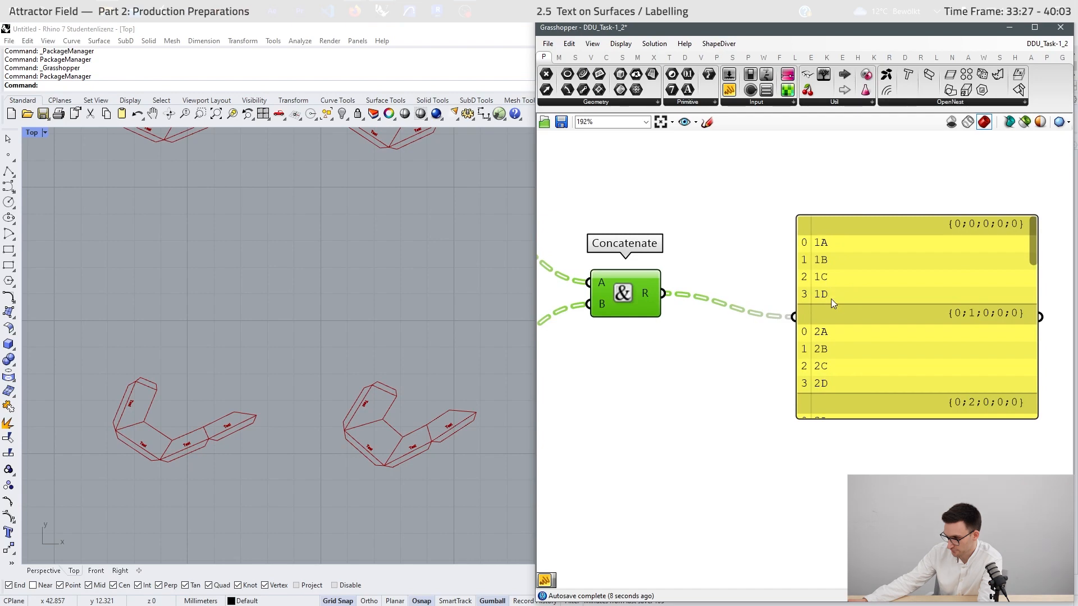
pyautogui.scroll(-3, 739, 317)
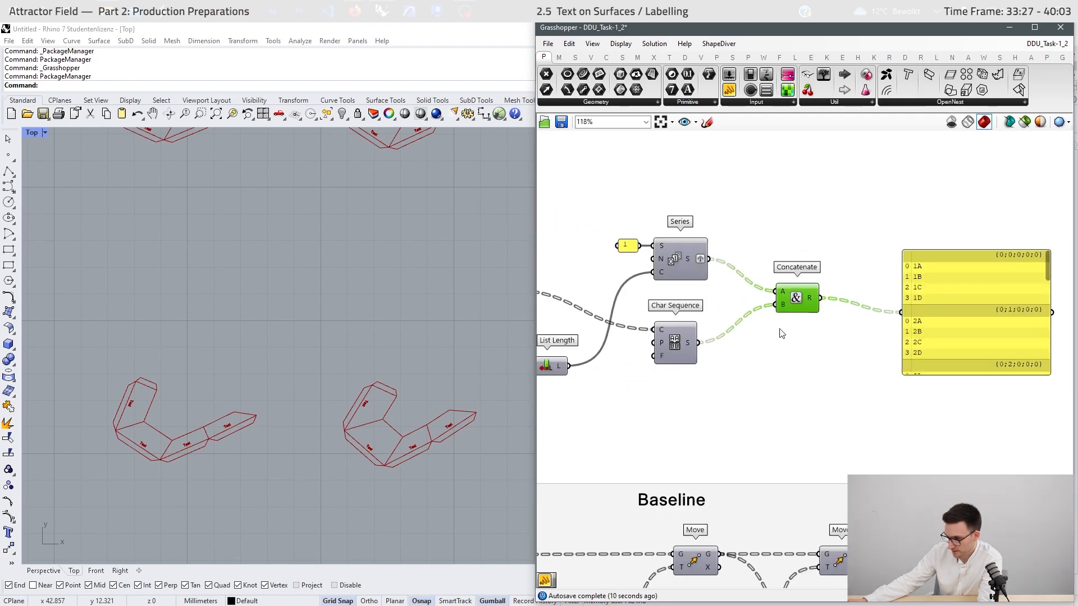
# - Add a third Concatenate input between A and B and feed it a panel containing "-"
pyautogui.scroll(6, 782, 312)
pyautogui.click(785, 298)
pyautogui.scroll(-5, 786, 299)
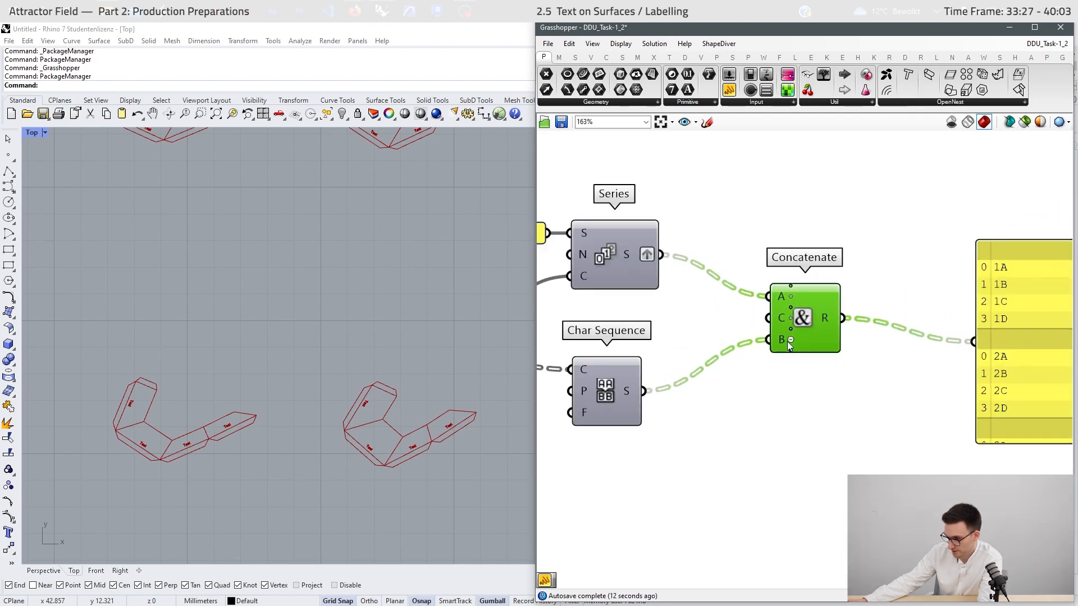
pyautogui.moveTo(817, 332); pyautogui.dragTo(825, 331)
pyautogui.doubleClick(743, 322)
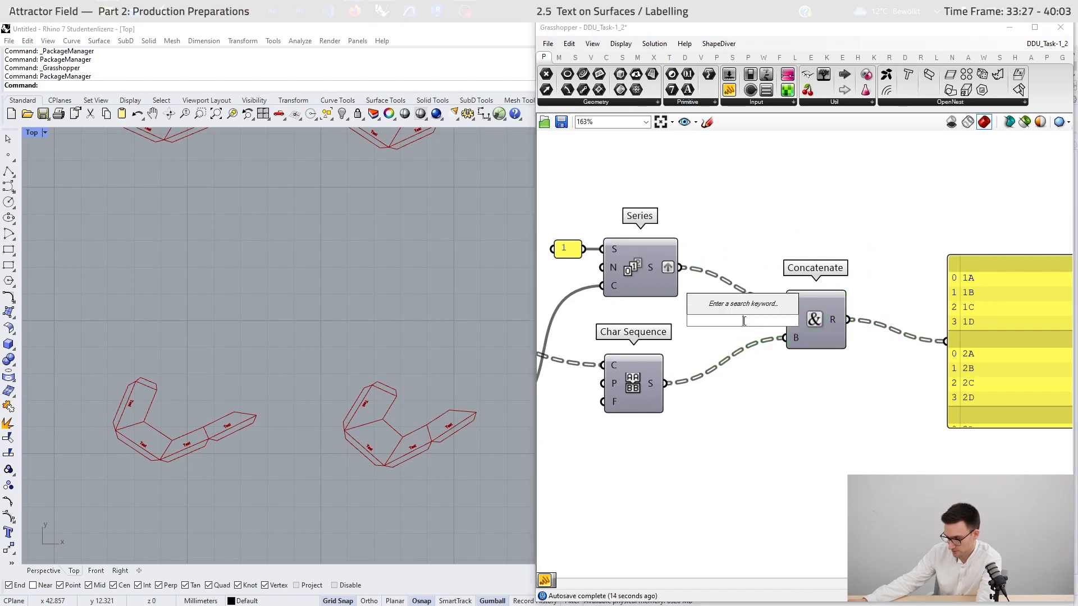
pyautogui.write('//-')
pyautogui.press('Return')
pyautogui.moveTo(758, 320); pyautogui.dragTo(791, 321)
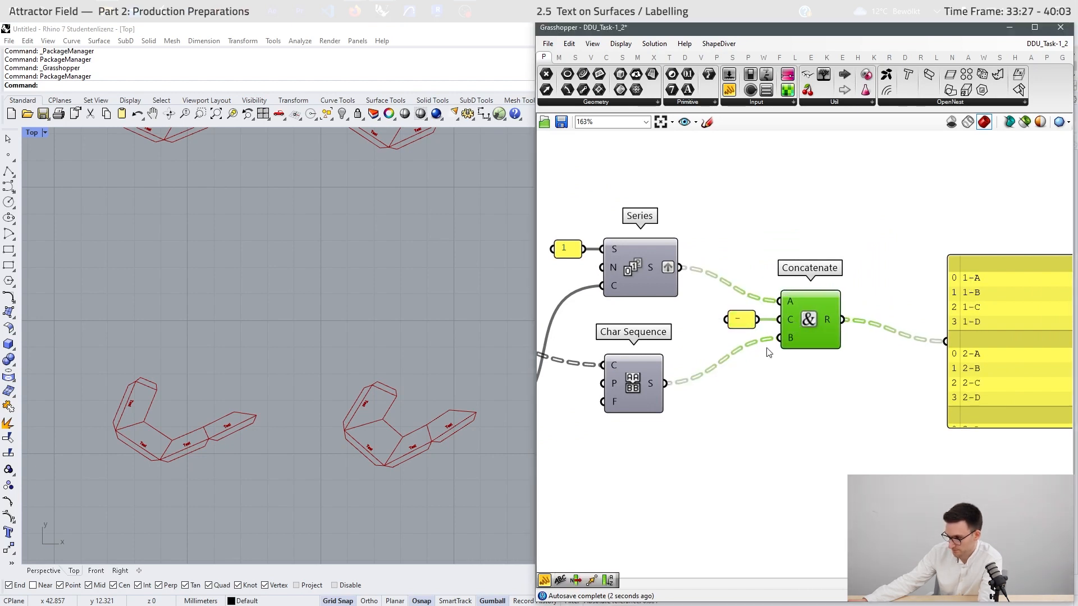
# - Simplify the Concatenate output and review the label branches in the panel
pyautogui.scroll(3, 872, 351)
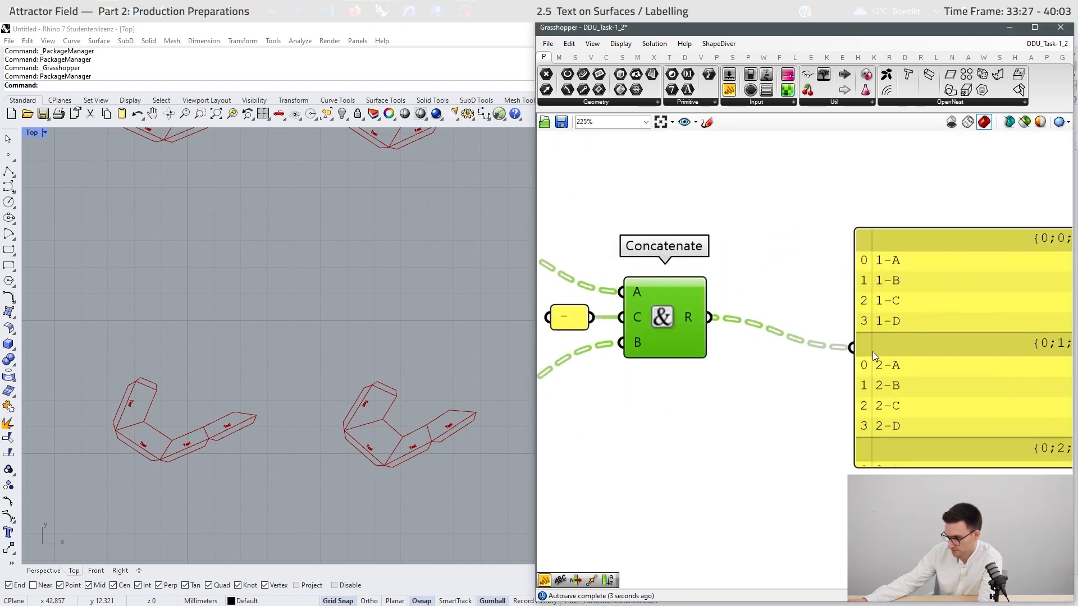
pyautogui.scroll(-1, 737, 312)
pyautogui.scroll(-1, 954, 337)
pyautogui.scroll(1, 954, 337)
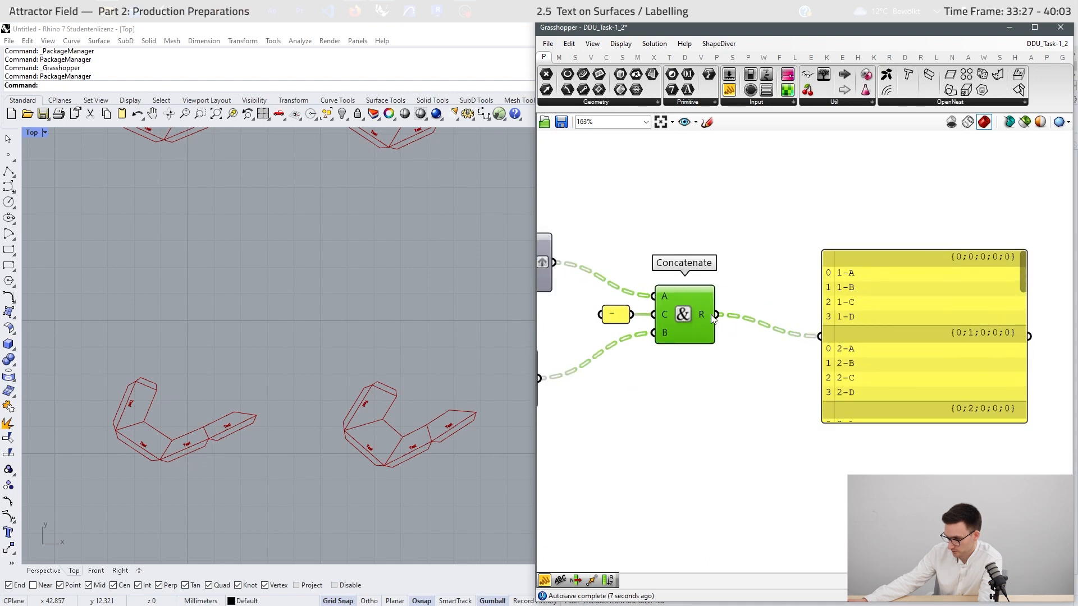
pyautogui.rightClick(704, 315)
pyautogui.click(729, 384)
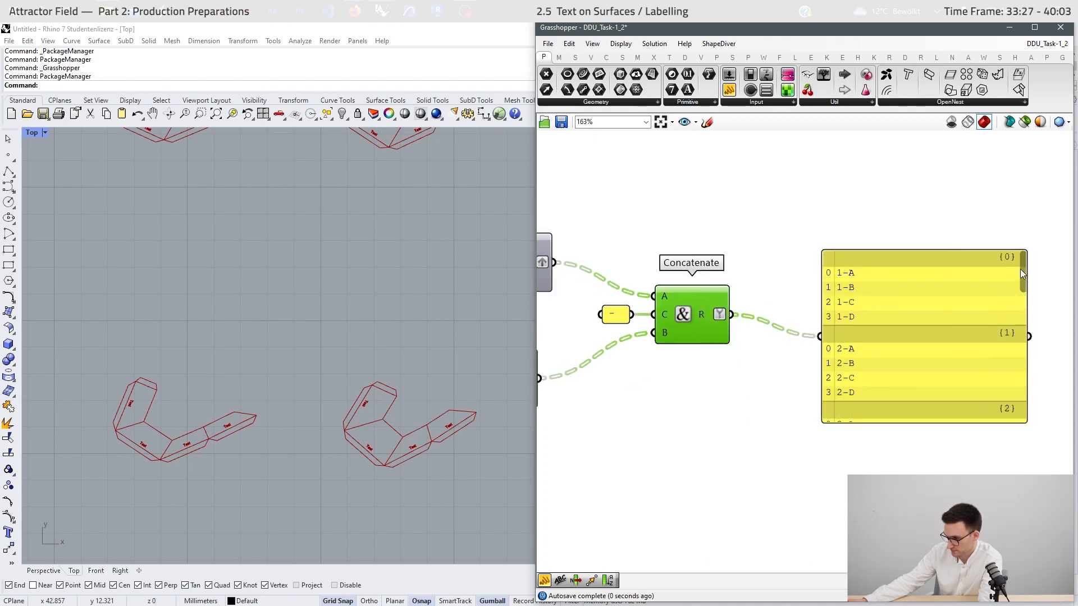
pyautogui.moveTo(1019, 268); pyautogui.dragTo(1018, 409)
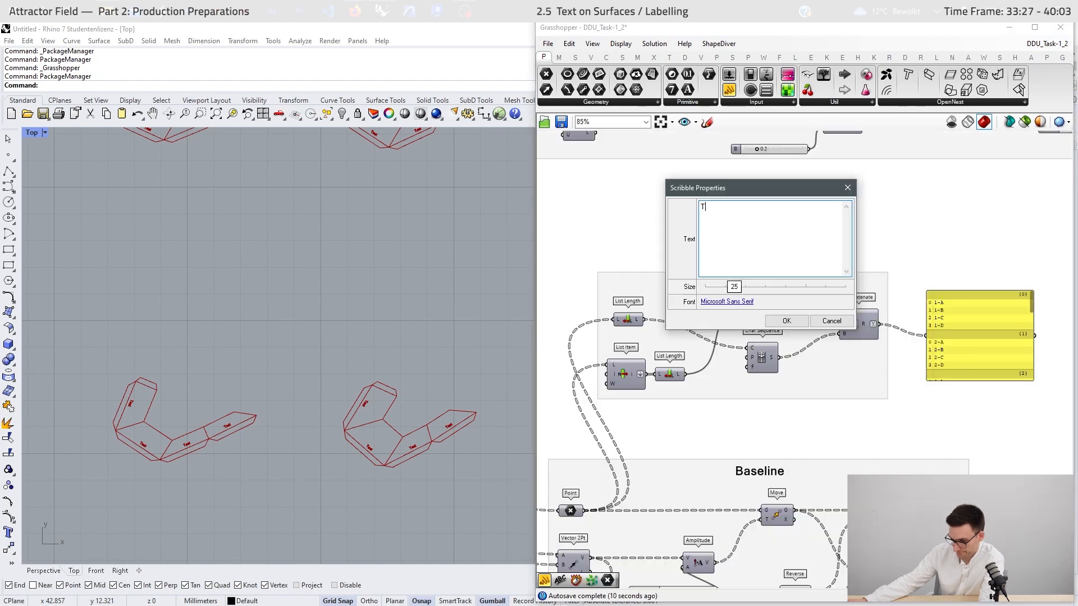
# - Title the label components' group "Text" and connect the Concatenate output to the T input of Text On Surface
pyautogui.write('Text')
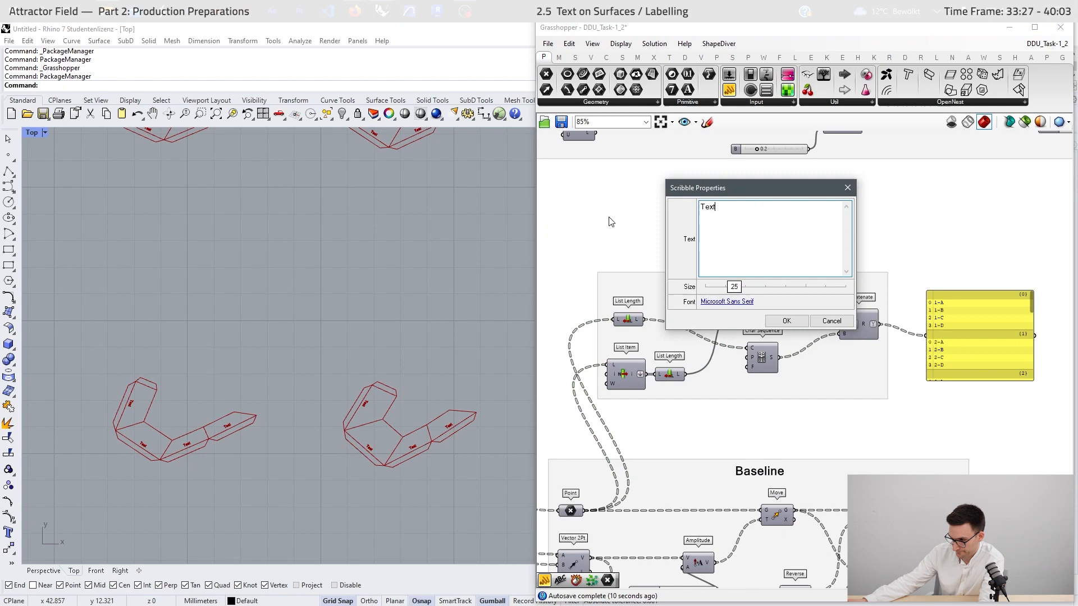
pyautogui.click(781, 321)
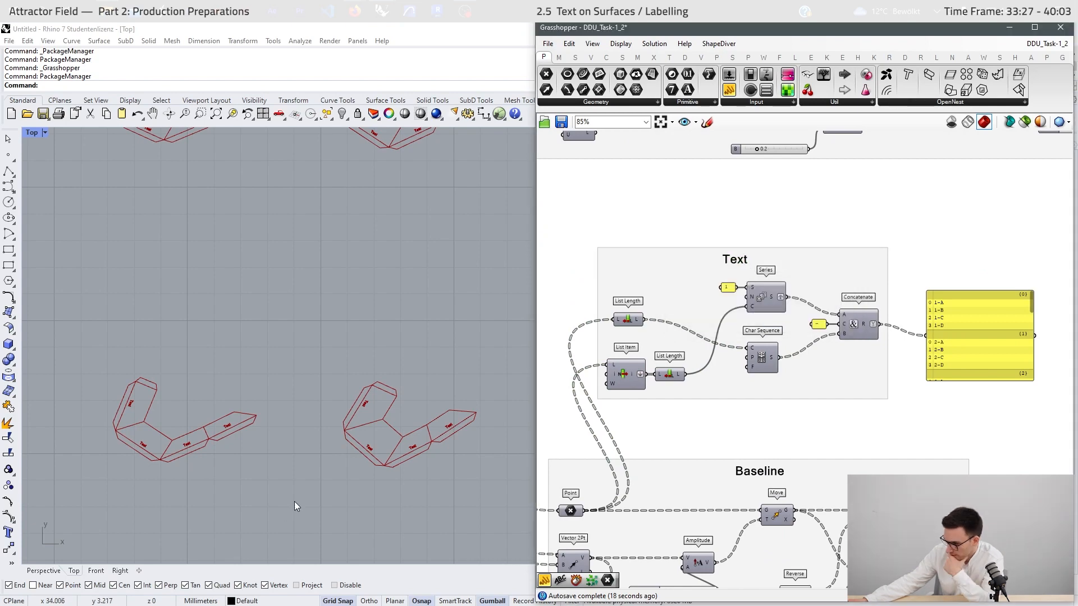
pyautogui.moveTo(903, 439); pyautogui.dragTo(819, 332, button='right')
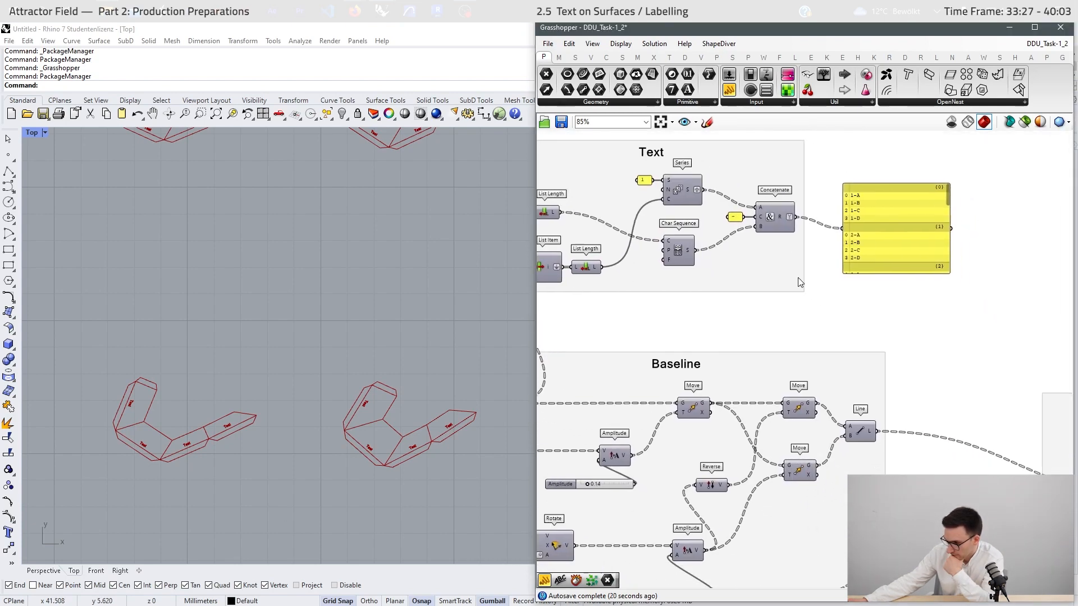
pyautogui.scroll(-2, 830, 308)
pyautogui.moveTo(798, 218); pyautogui.dragTo(1025, 426)
pyautogui.scroll(5, 1039, 388)
pyautogui.scroll(-5, 450, 433)
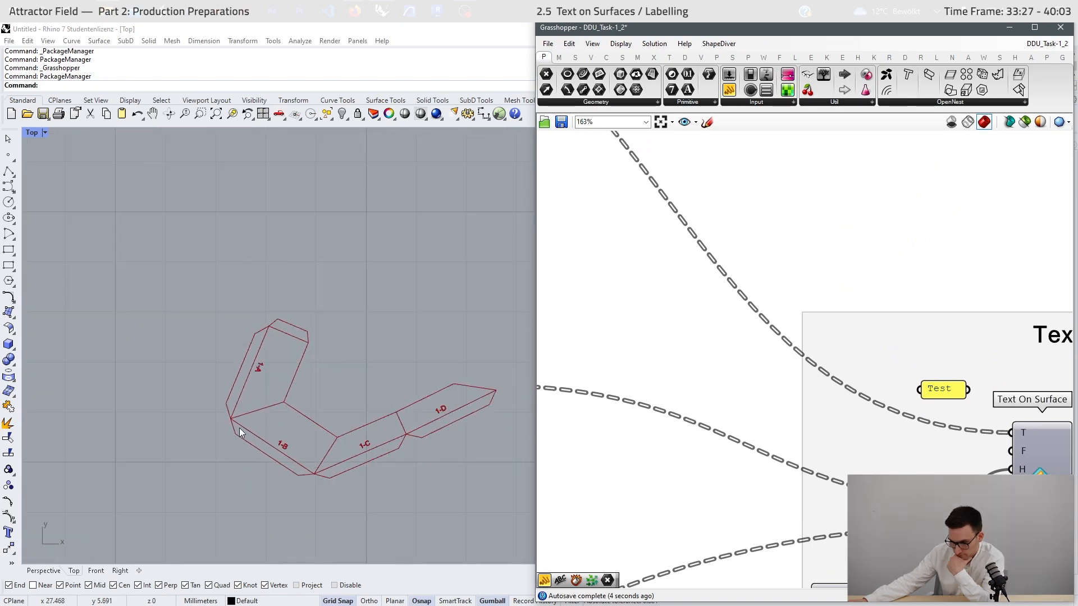
pyautogui.scroll(5, 315, 438)
pyautogui.scroll(-1, 332, 339)
# - Examine the whole definition, highlighting the initial grid section and the following production section in turn
pyautogui.scroll(-8, 838, 402)
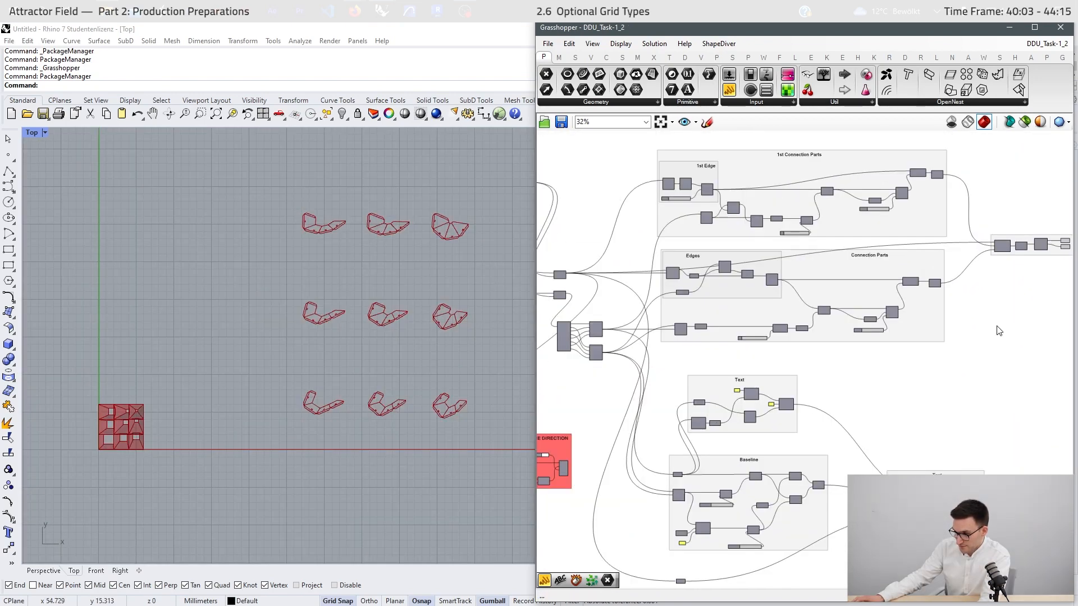
pyautogui.scroll(-6, 998, 324)
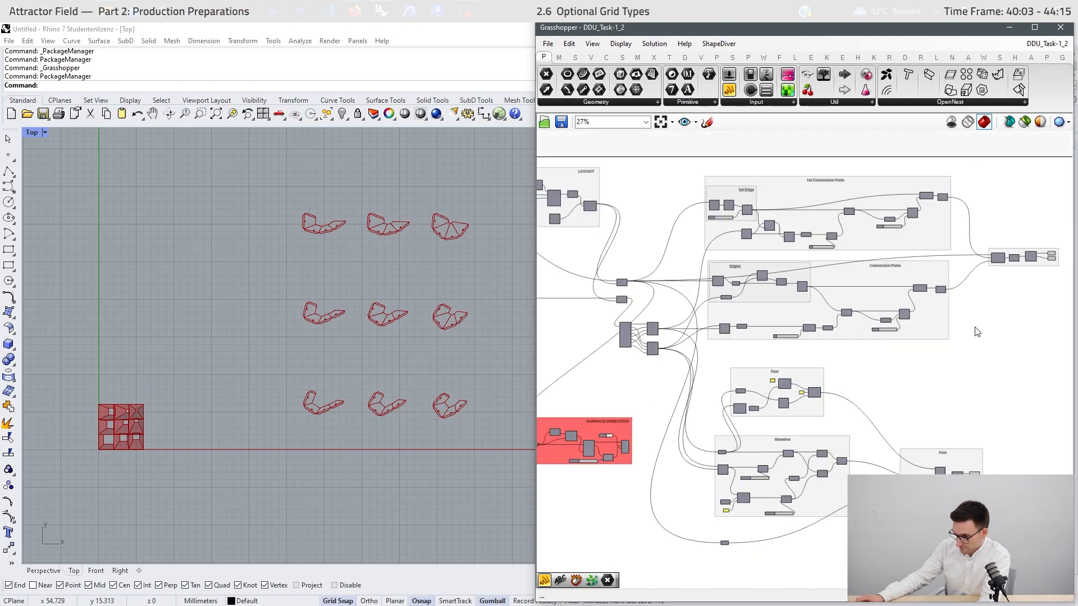
pyautogui.scroll(-1, 644, 374)
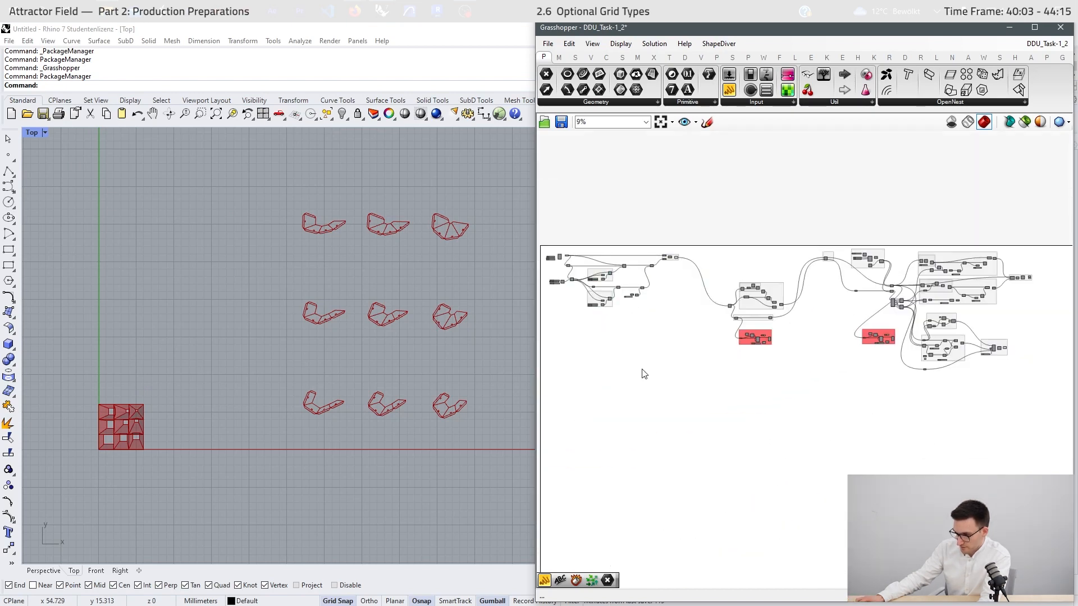
pyautogui.moveTo(694, 222); pyautogui.dragTo(573, 330)
pyautogui.moveTo(539, 361); pyautogui.dragTo(539, 360)
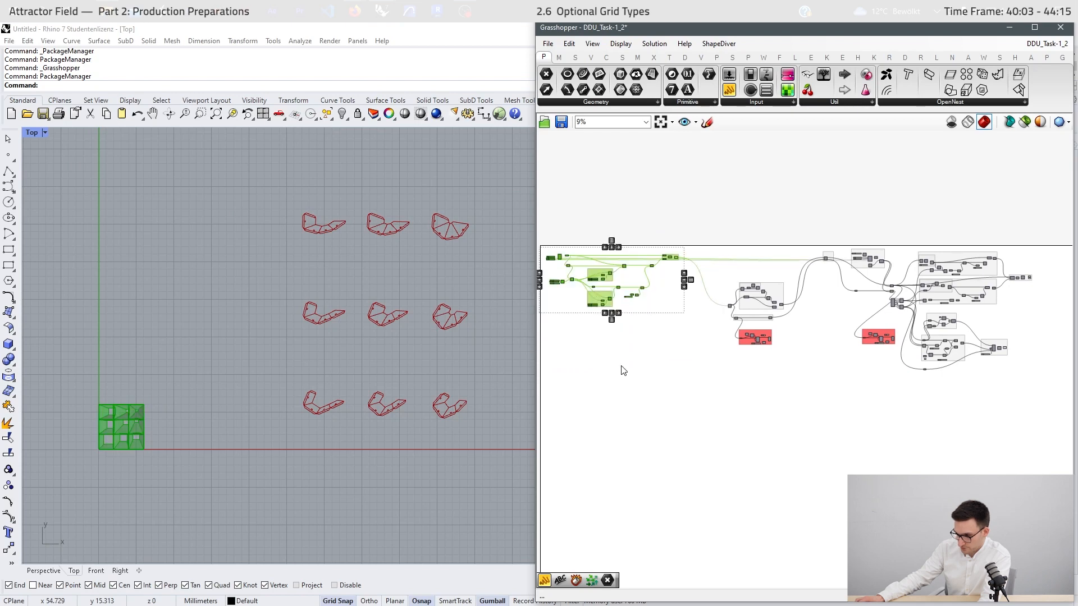
pyautogui.click(637, 368)
pyautogui.moveTo(769, 356); pyautogui.dragTo(717, 356, button='right')
pyautogui.moveTo(799, 343); pyautogui.dragTo(761, 343, button='right')
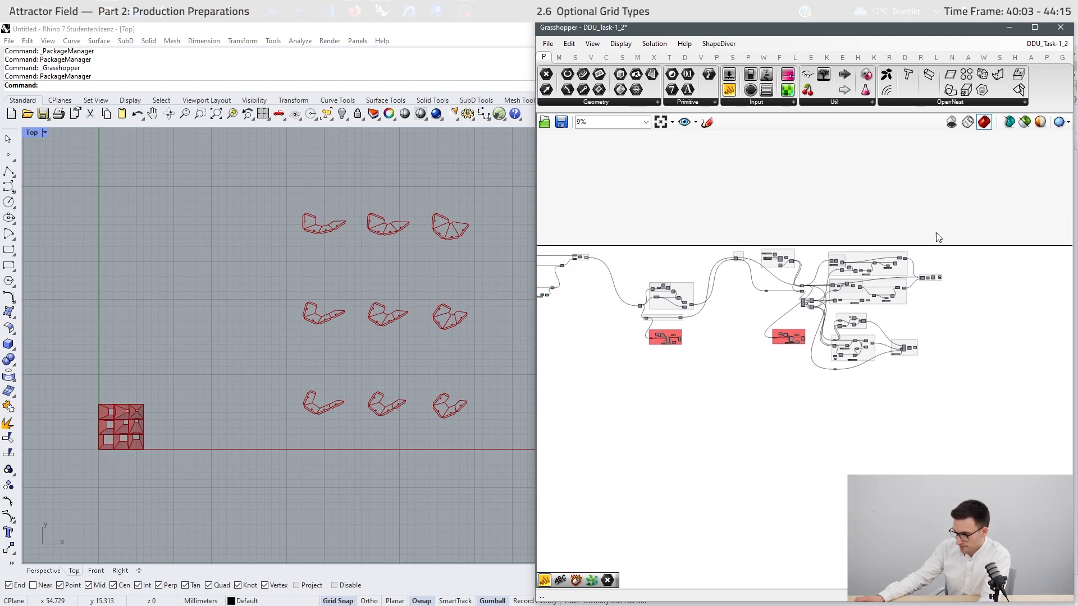
pyautogui.moveTo(983, 194); pyautogui.dragTo(629, 411)
pyautogui.click(631, 412)
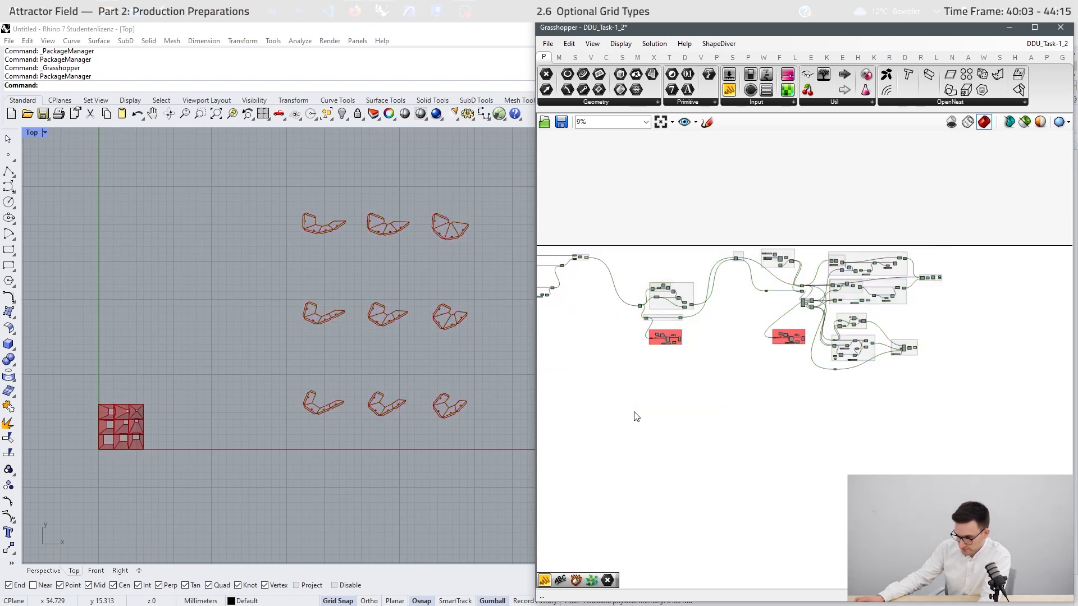
# - Collect the final Text group output in a Curve parameter placed beneath the other output Curve parameters
pyautogui.scroll(10, 823, 446)
pyautogui.scroll(-4, 844, 354)
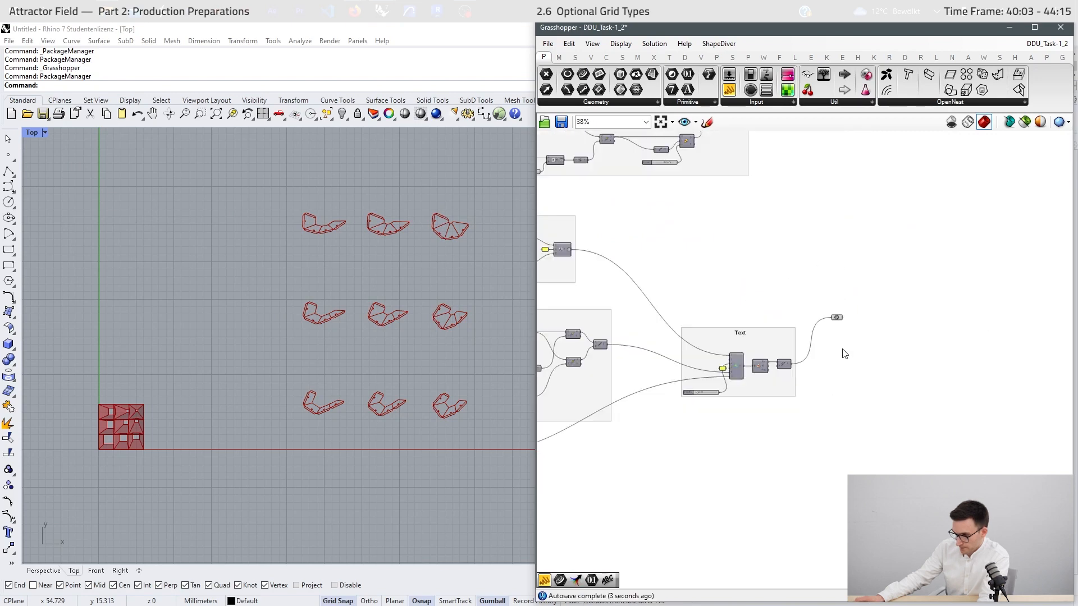
pyautogui.scroll(-3, 844, 359)
pyautogui.scroll(5, 830, 309)
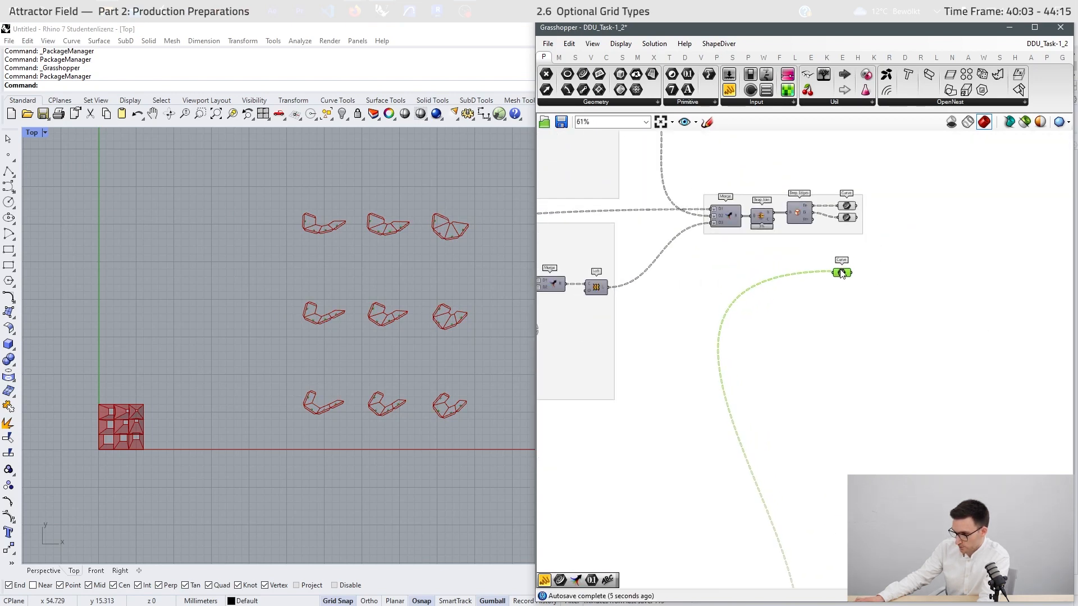
pyautogui.scroll(-10, 918, 300)
pyautogui.moveTo(988, 170); pyautogui.dragTo(686, 359)
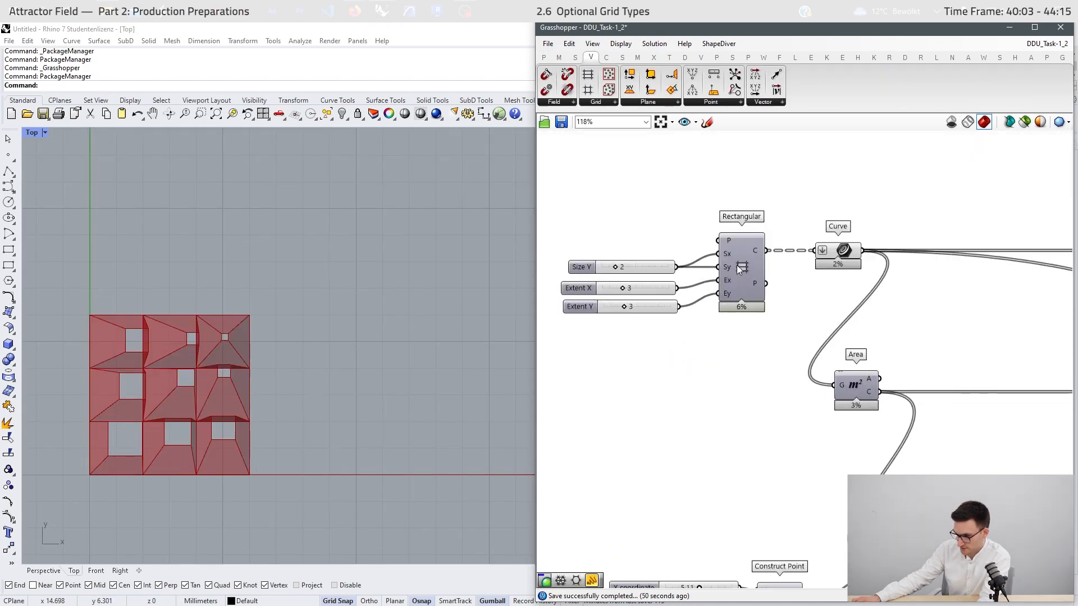
# - Add a Hexagonal and a Triangular grid component below the Rectangular grid and hide their previews
pyautogui.click(596, 106)
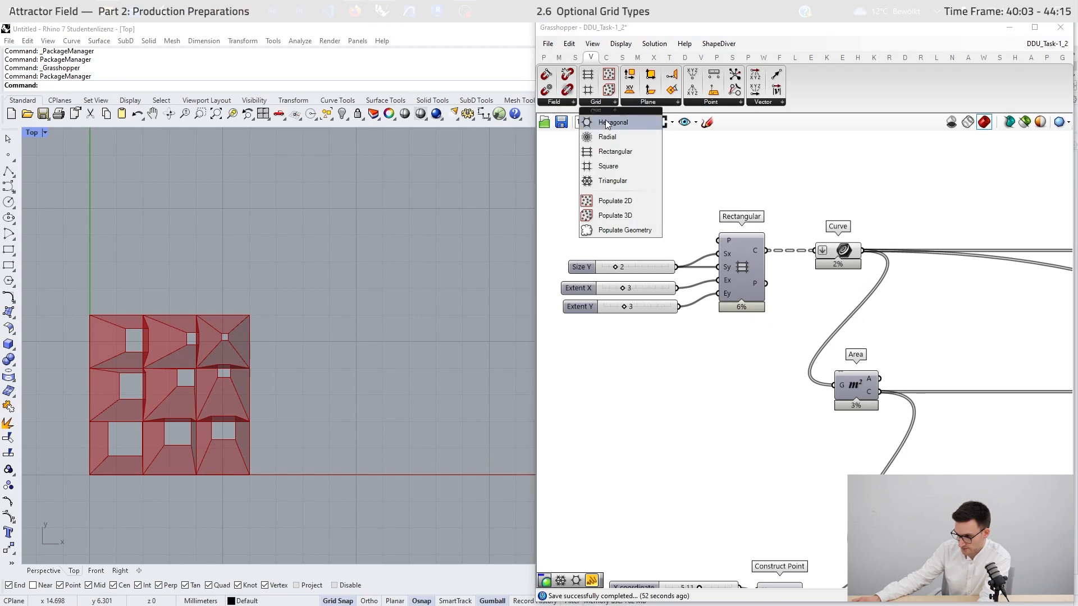
pyautogui.click(609, 118)
pyautogui.click(724, 393)
pyautogui.click(595, 107)
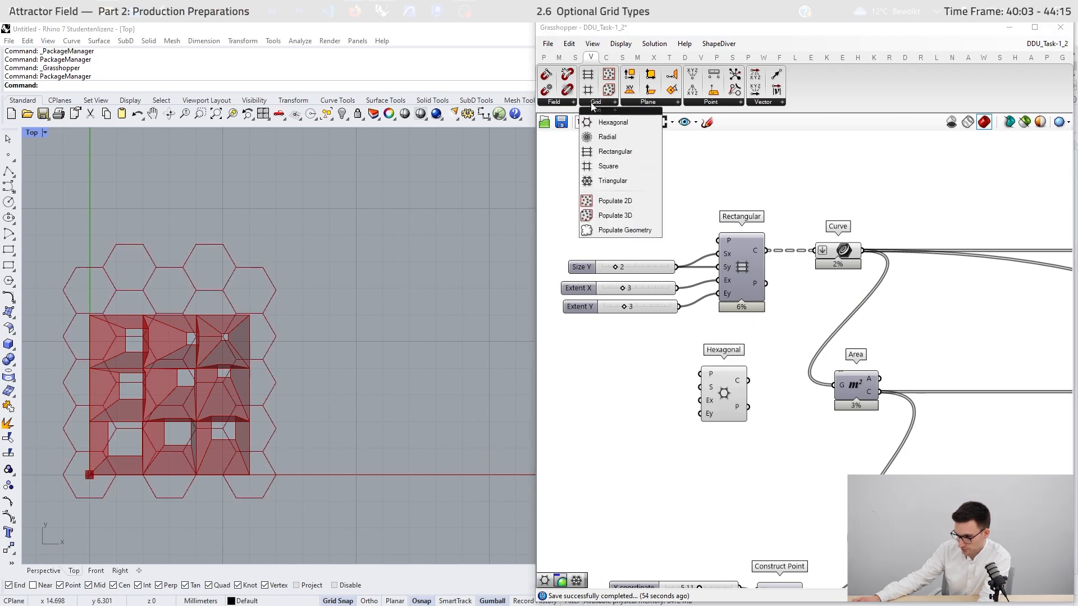
pyautogui.click(614, 192)
pyautogui.click(706, 457)
pyautogui.moveTo(705, 457); pyautogui.dragTo(705, 515)
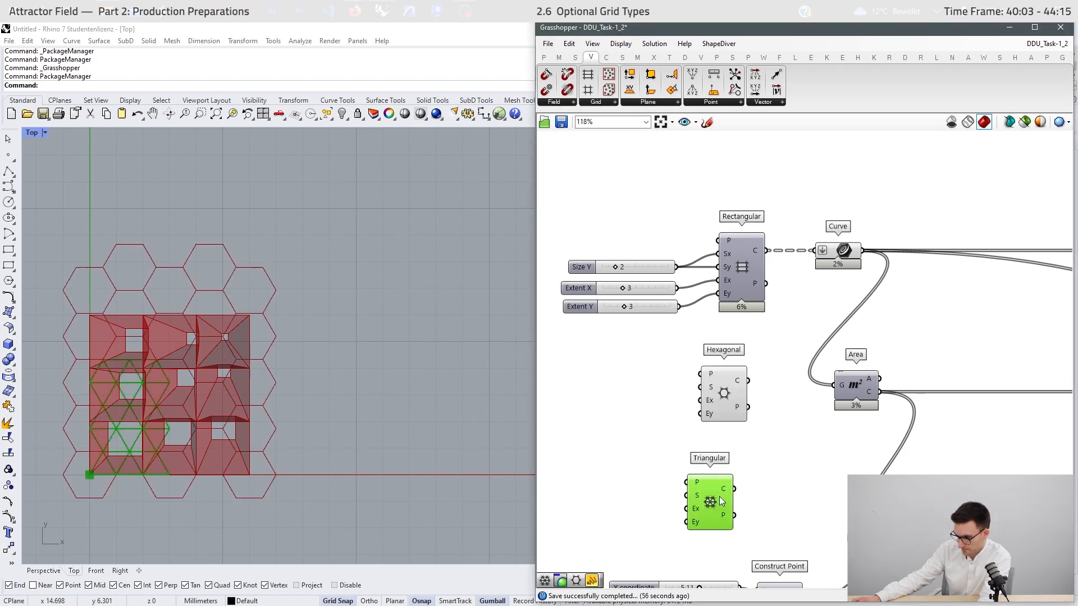
pyautogui.scroll(-10, 712, 313)
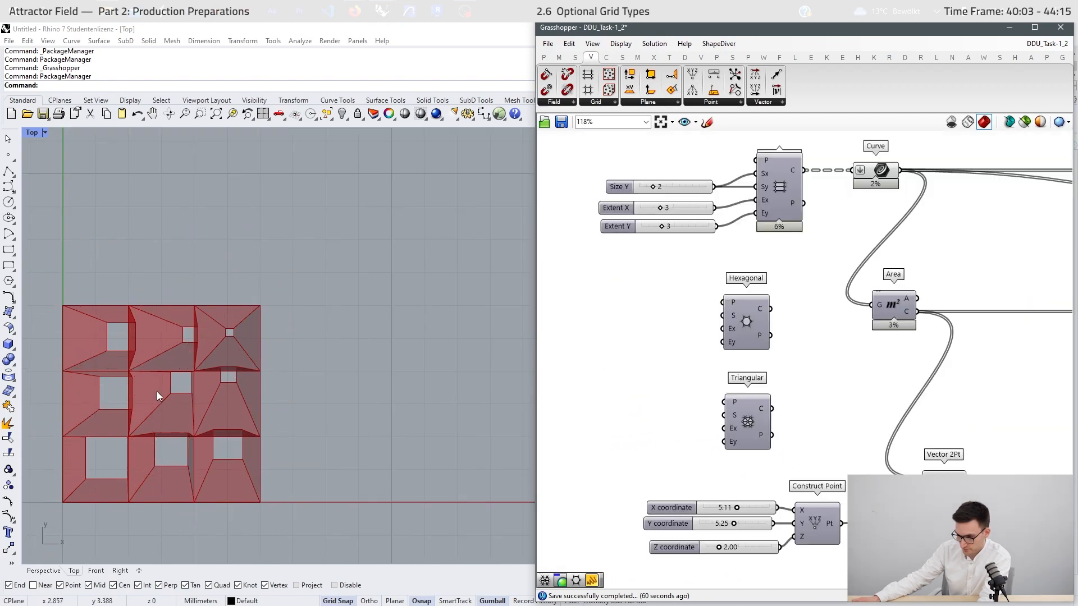
pyautogui.scroll(-10, 578, 336)
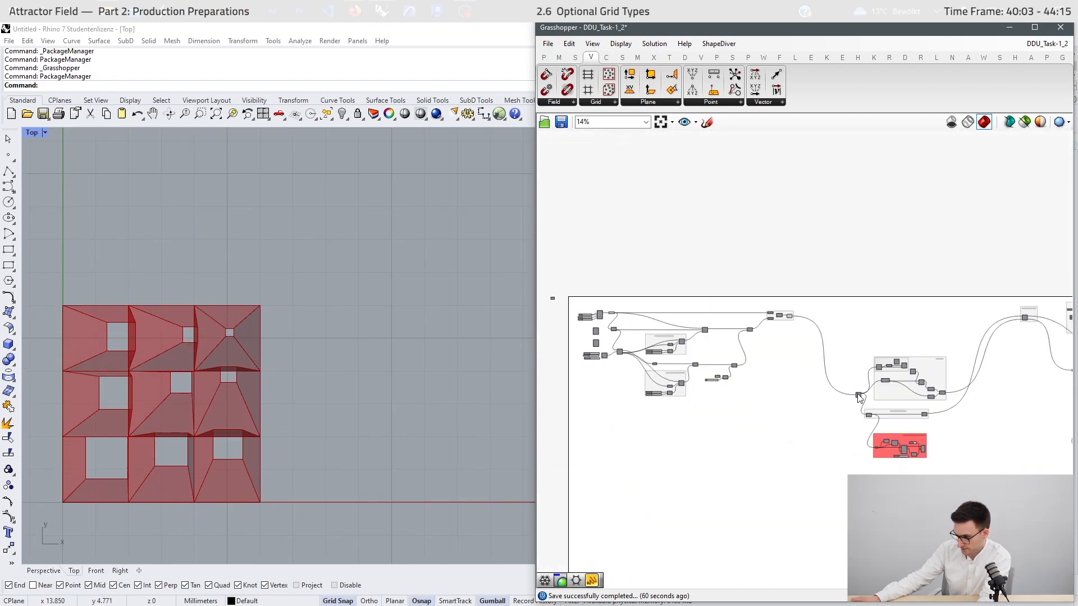
# - Examine the List Item outputs and the two Merge components they feed
pyautogui.scroll(12, 939, 385)
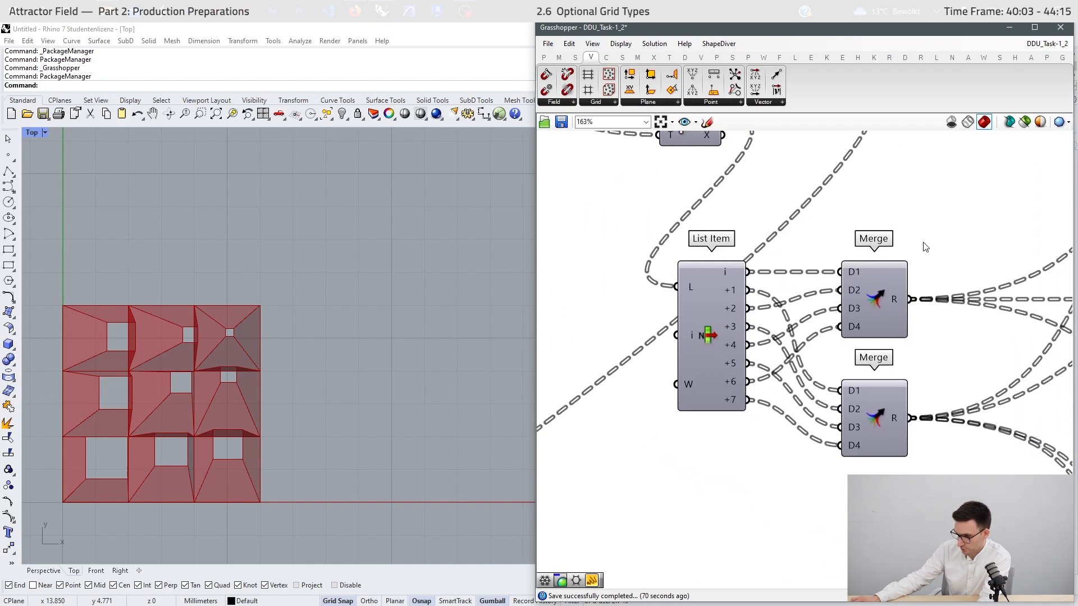
pyautogui.moveTo(924, 243); pyautogui.dragTo(819, 357)
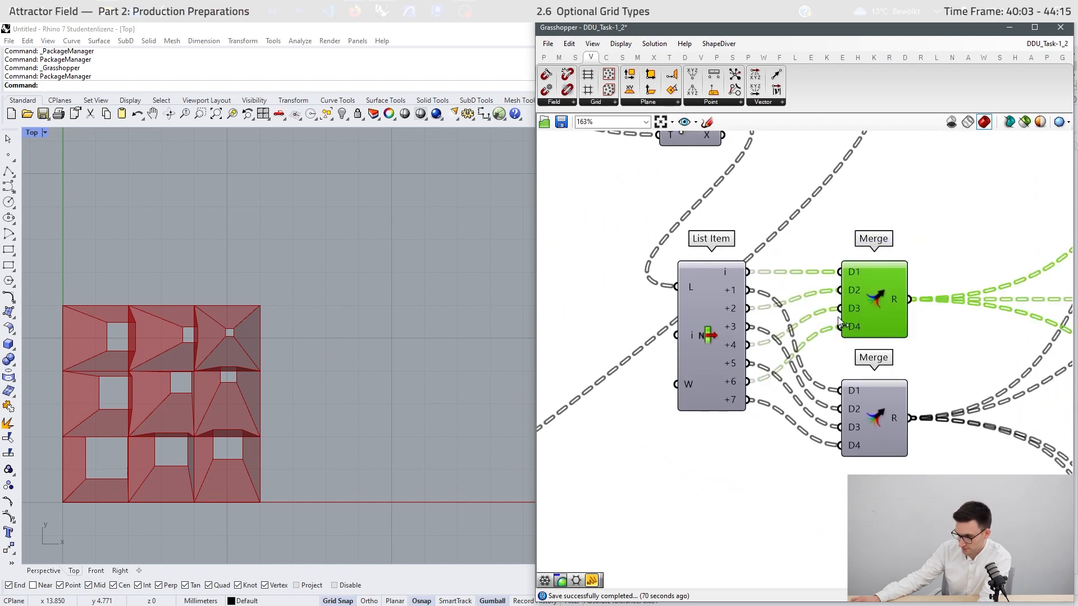
pyautogui.scroll(-11, 933, 357)
# - Move the Hexagonal grid component aside and place the Triangular one directly below the Rectangular grid
pyautogui.moveTo(671, 359); pyautogui.dragTo(948, 380, button='right')
pyautogui.scroll(9, 790, 283)
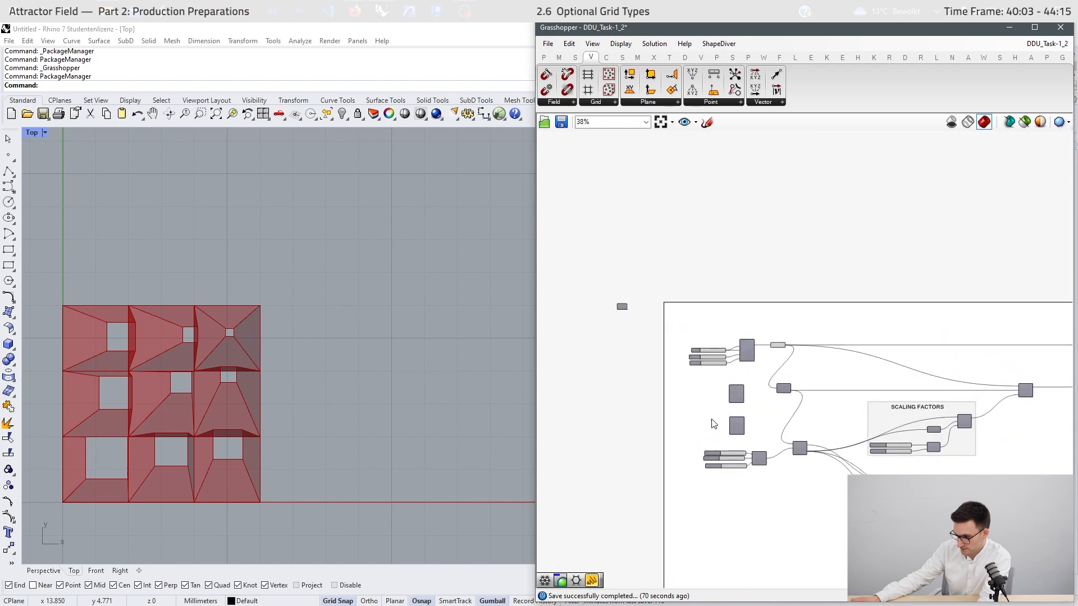
pyautogui.scroll(2, 787, 361)
pyautogui.moveTo(787, 362); pyautogui.dragTo(684, 539)
pyautogui.moveTo(767, 506); pyautogui.dragTo(775, 422)
pyautogui.moveTo(861, 322); pyautogui.dragTo(810, 416, button='right')
pyautogui.moveTo(744, 495); pyautogui.dragTo(782, 429)
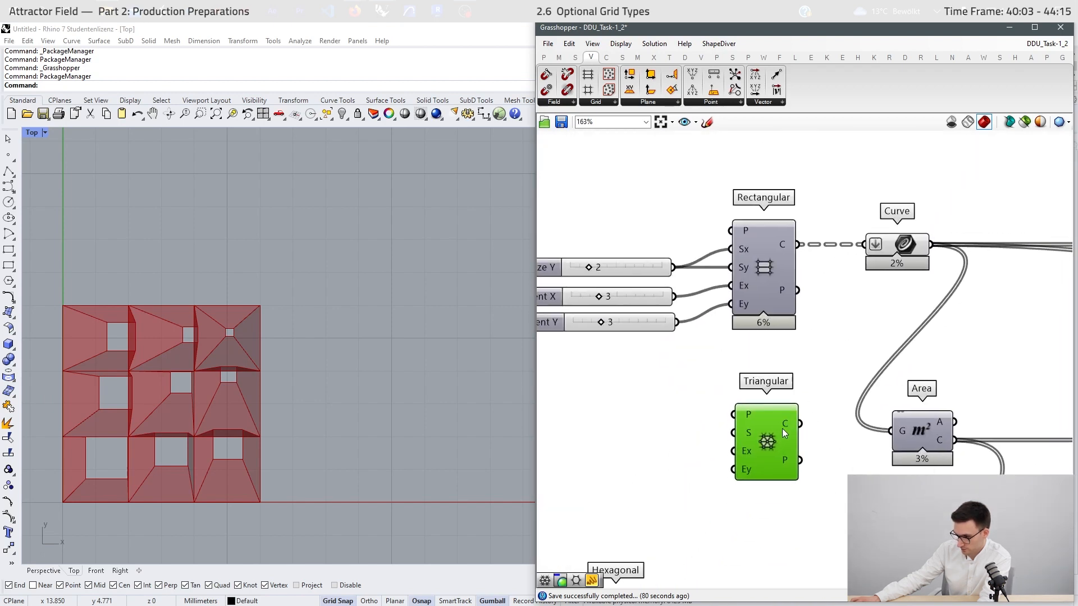
# - Connect the Extent X and Extent Y sliders to the Triangular grid's Ex and Ey inputs and turn on its preview
pyautogui.moveTo(673, 296); pyautogui.dragTo(733, 450)
pyautogui.moveTo(676, 322); pyautogui.dragTo(732, 469)
pyautogui.scroll(1, 769, 442)
pyautogui.middleClick(769, 443)
pyautogui.click(791, 420)
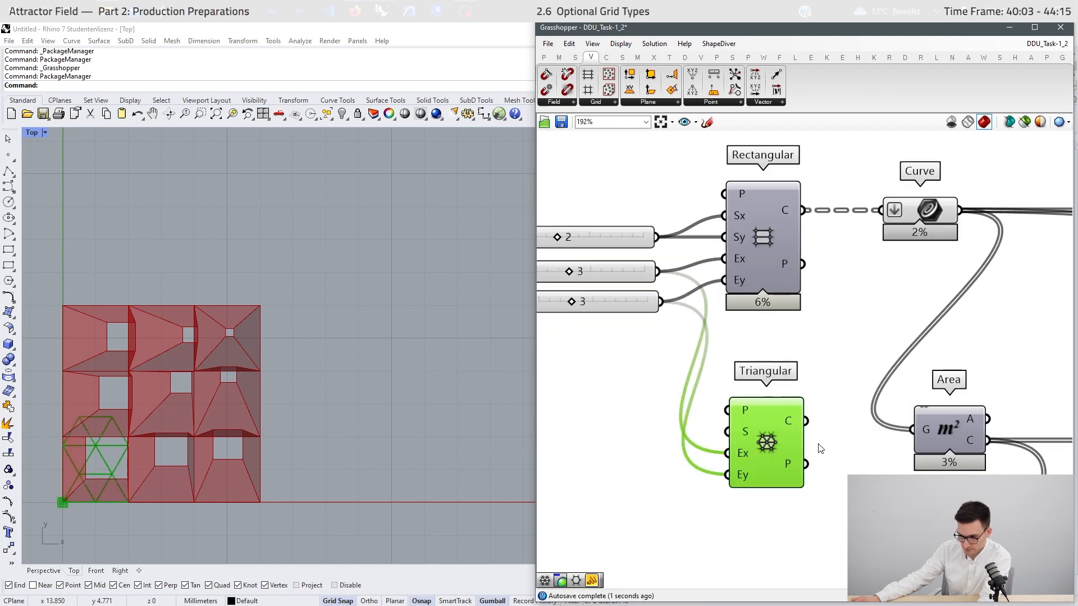
# - Add a number slider with value 6 and connect it to the Triangular grid's Ex input
pyautogui.click(817, 445)
pyautogui.moveTo(681, 397); pyautogui.dragTo(808, 377, button='right')
pyautogui.doubleClick(714, 419)
pyautogui.write('6')
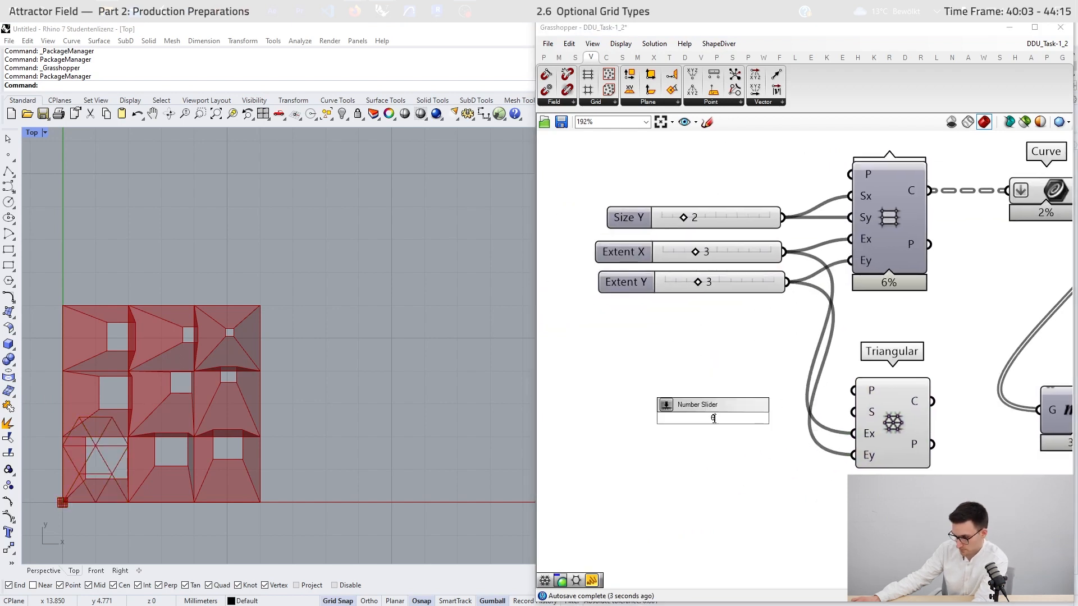
pyautogui.click(729, 404)
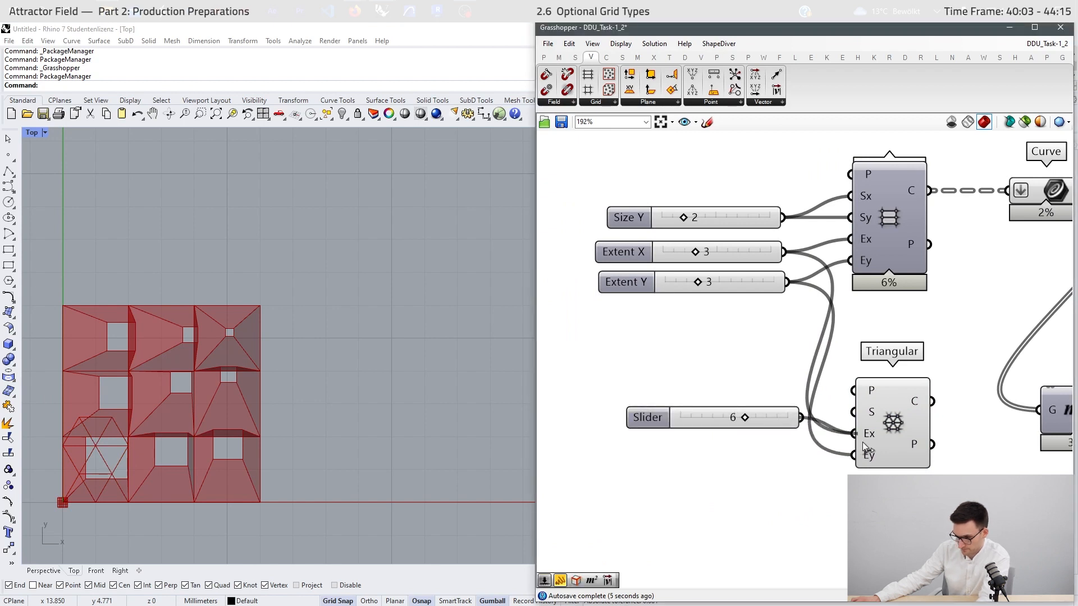
pyautogui.moveTo(864, 448); pyautogui.dragTo(863, 444)
pyautogui.moveTo(764, 430); pyautogui.dragTo(739, 452)
pyautogui.click(925, 405)
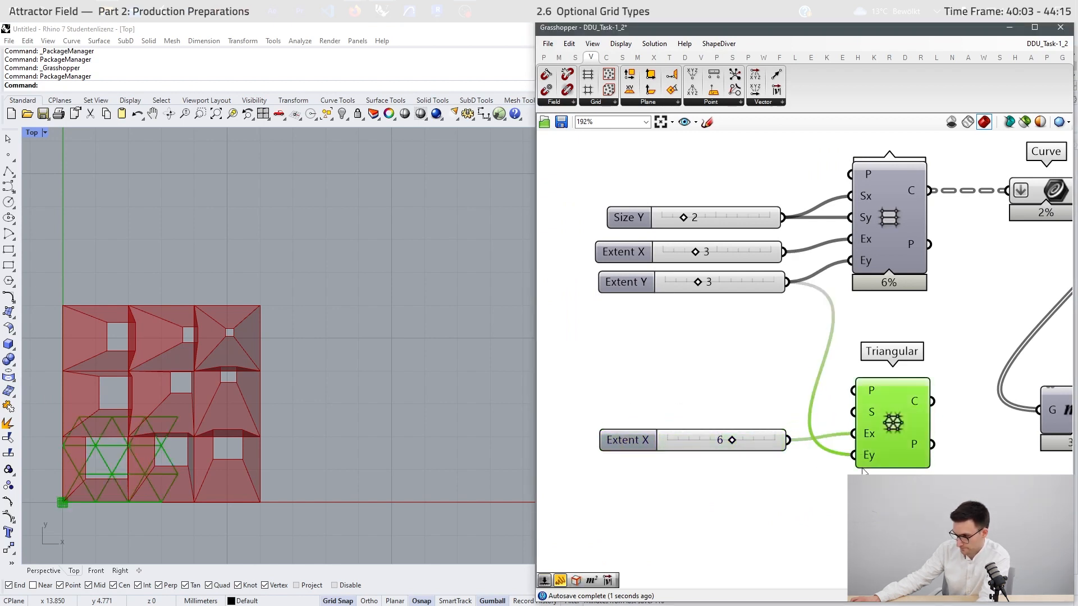
# - Feed the Triangular grid's C output into the Curve parameter and a Size slider of 2 into its S input
pyautogui.moveTo(925, 405); pyautogui.dragTo(814, 449, button='right')
pyautogui.moveTo(815, 448); pyautogui.dragTo(884, 245)
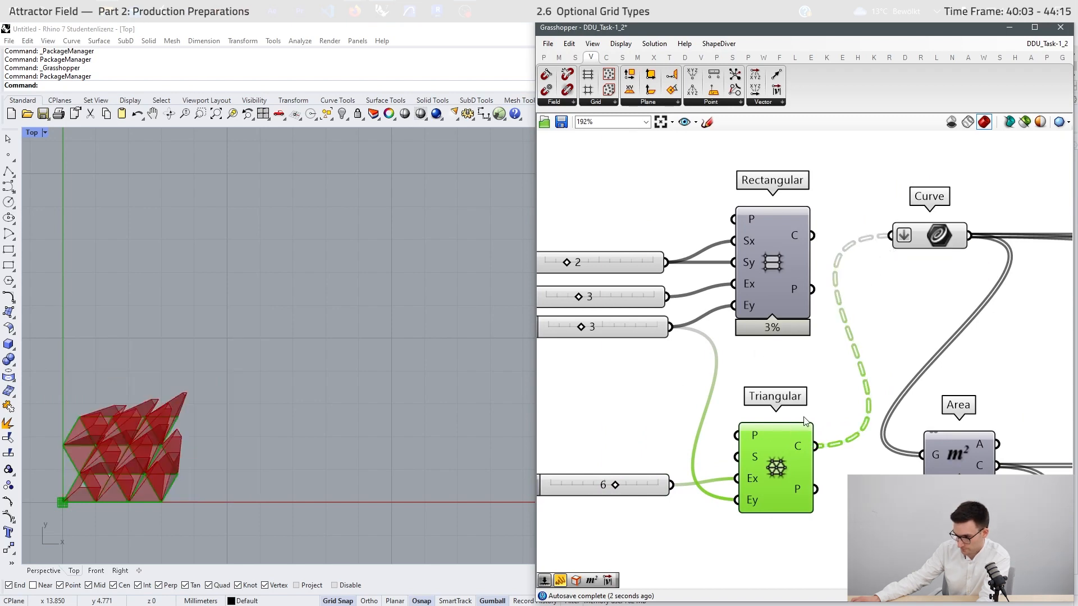
pyautogui.scroll(-2, 804, 420)
pyautogui.moveTo(670, 432); pyautogui.dragTo(729, 423, button='right')
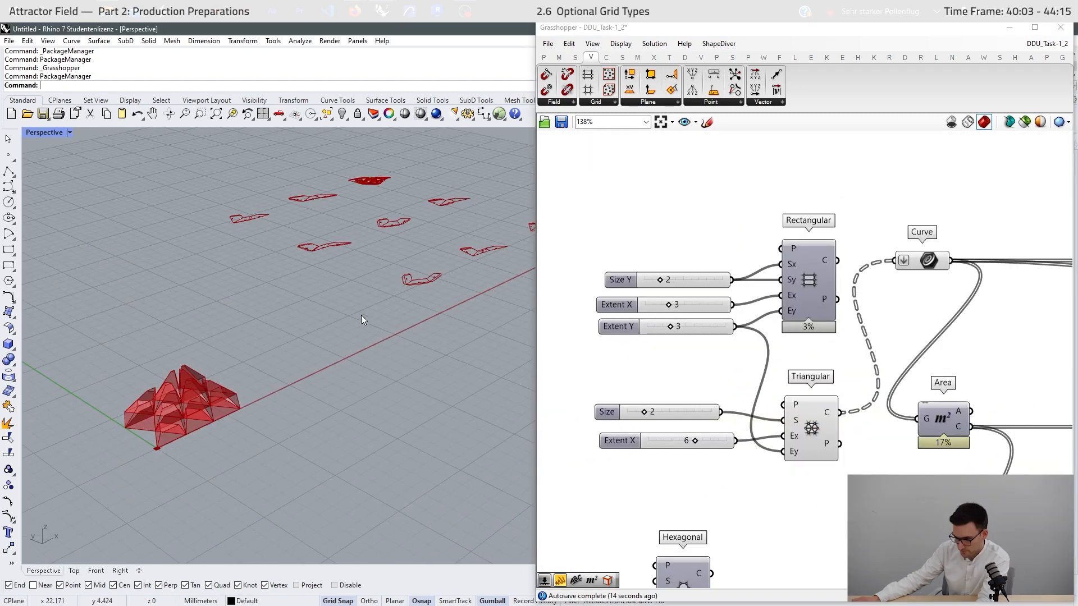
# - Examine the unrolled parts and their labels generated from the triangular grid in the Perspective view
pyautogui.moveTo(363, 318); pyautogui.dragTo(260, 412, button='right')
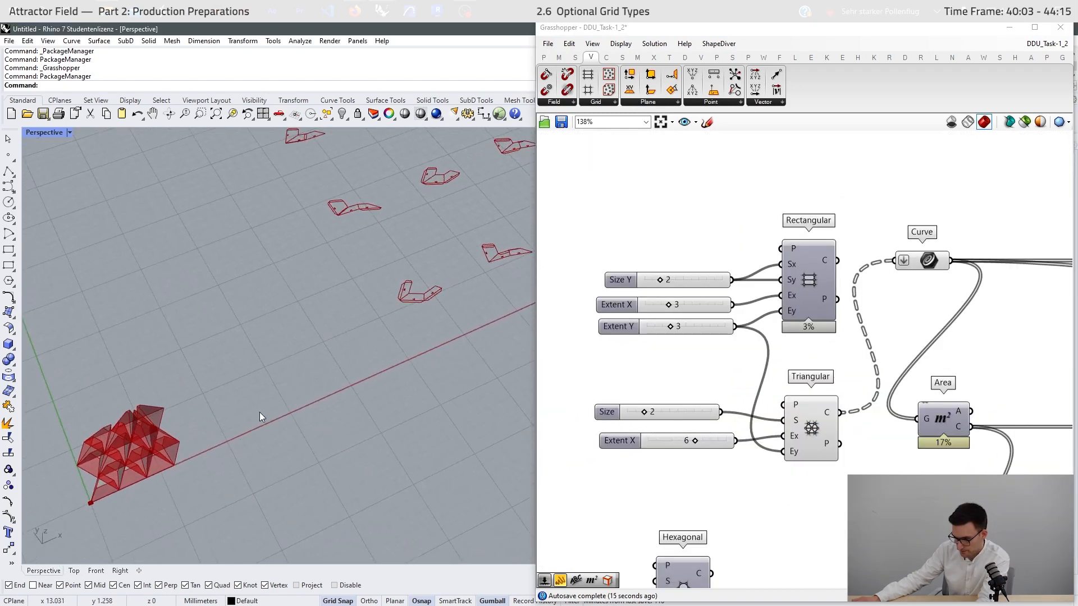
pyautogui.scroll(4, 259, 412)
pyautogui.scroll(3, 248, 296)
pyautogui.scroll(3, 276, 318)
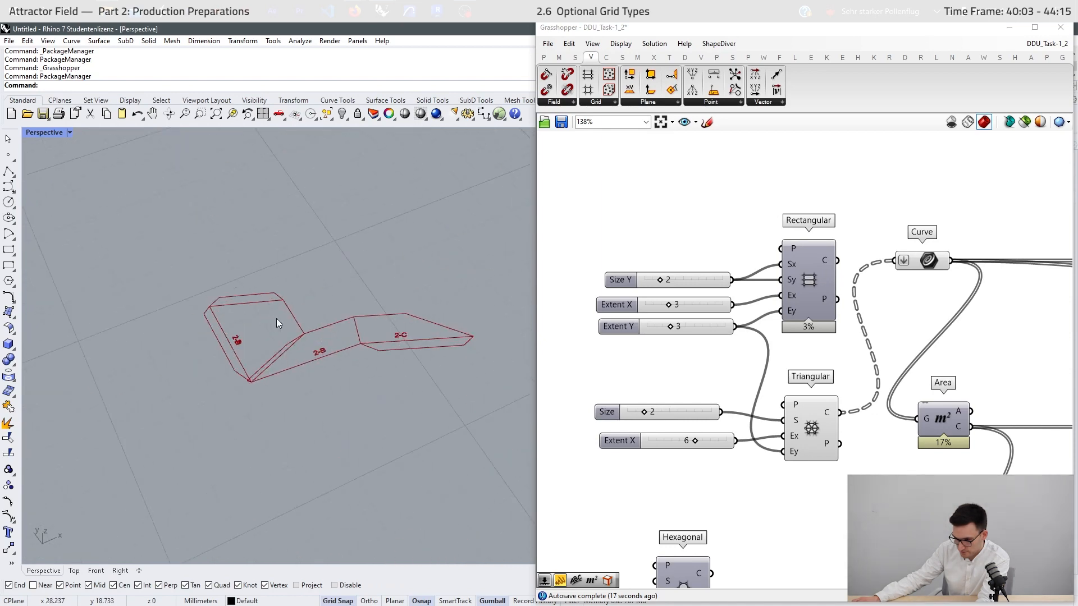
pyautogui.scroll(1, 276, 318)
pyautogui.scroll(-5, 334, 282)
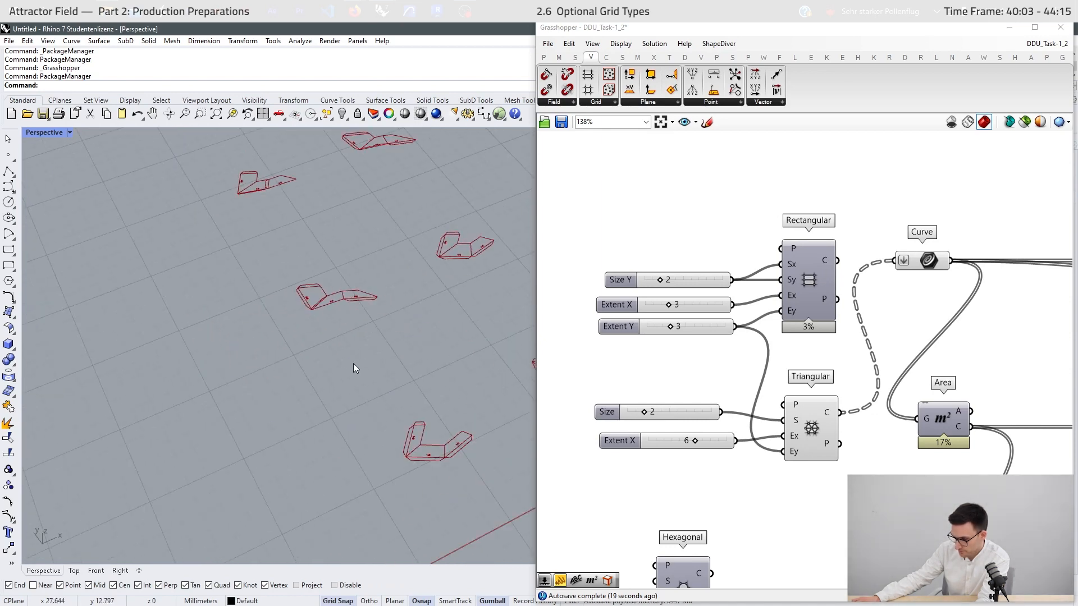
# - Remove the D4 input from both Merge components after List Item
pyautogui.scroll(-10, 915, 297)
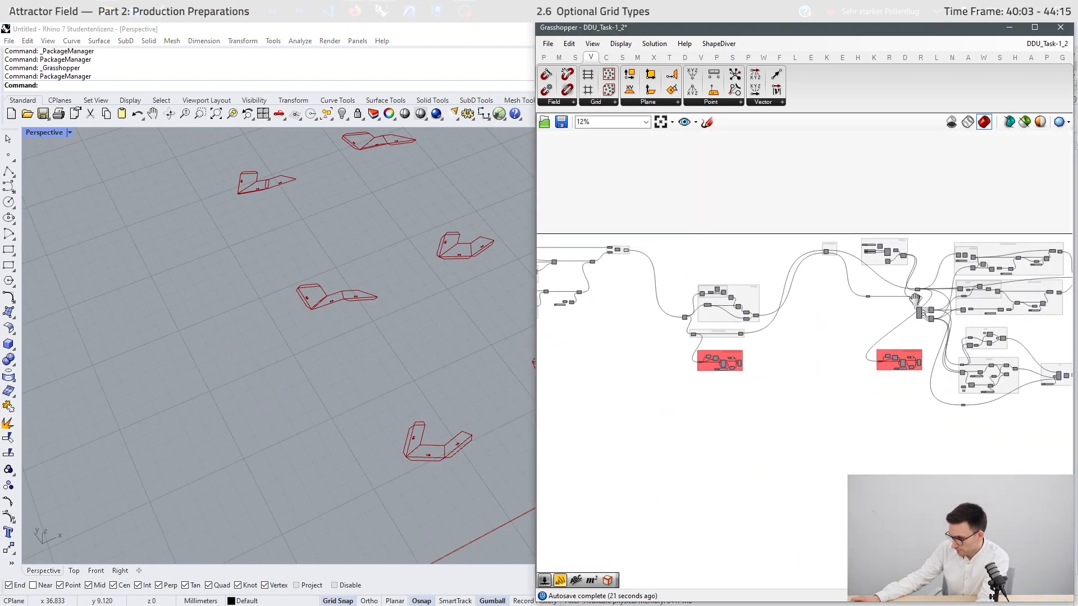
pyautogui.scroll(10, 914, 298)
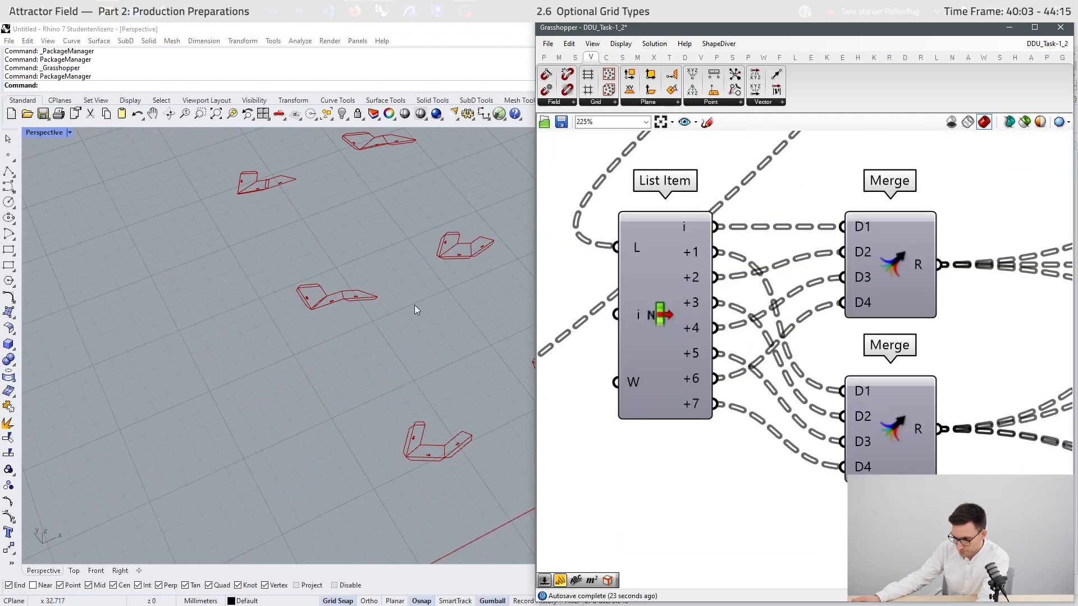
pyautogui.scroll(3, 440, 345)
pyautogui.scroll(3, 828, 312)
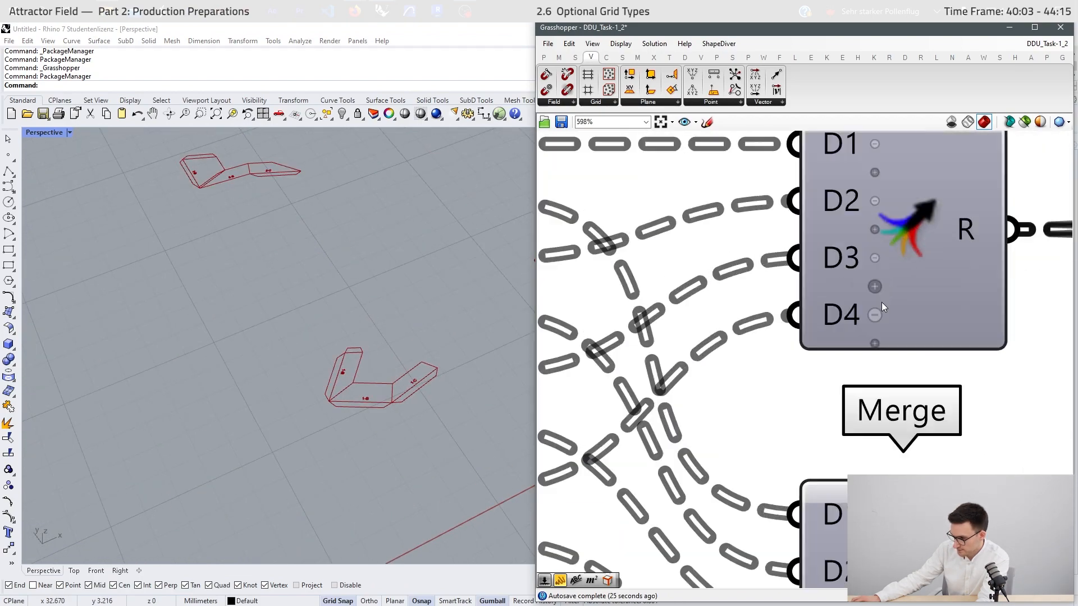
pyautogui.click(877, 302)
pyautogui.scroll(-3, 798, 335)
pyautogui.scroll(3, 822, 499)
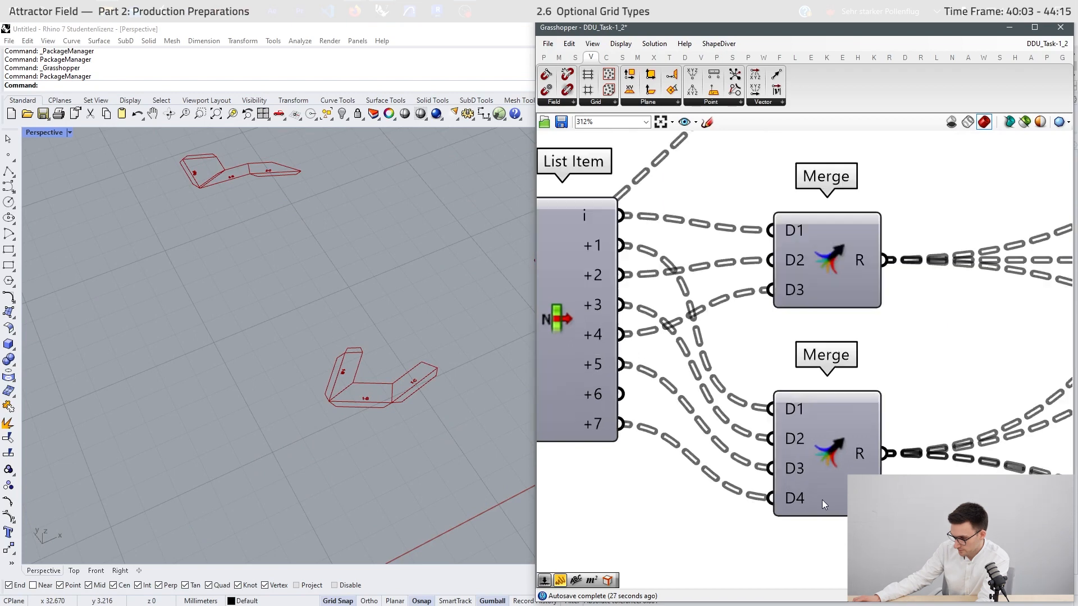
pyautogui.click(807, 498)
pyautogui.scroll(-5, 809, 401)
pyautogui.click(810, 401)
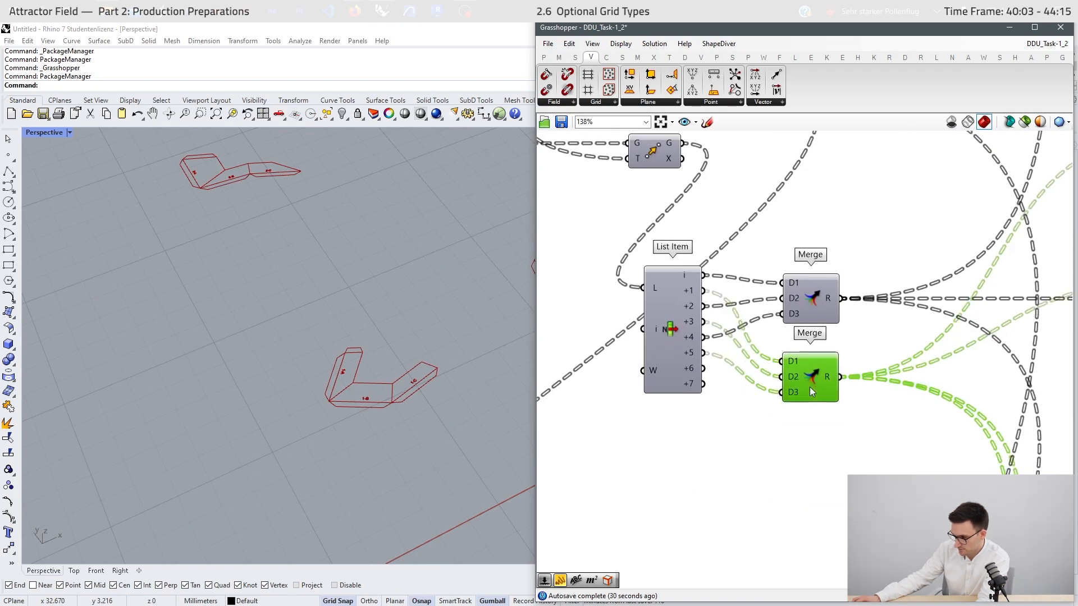
# - Inspect the unrolled triangular parts and compare them with the triangular-grid structure at the origin
pyautogui.scroll(-5, 762, 388)
pyautogui.scroll(1, 429, 387)
pyautogui.scroll(-8, 241, 494)
pyautogui.moveTo(430, 387); pyautogui.dragTo(353, 516, button='right')
pyautogui.scroll(5, 398, 194)
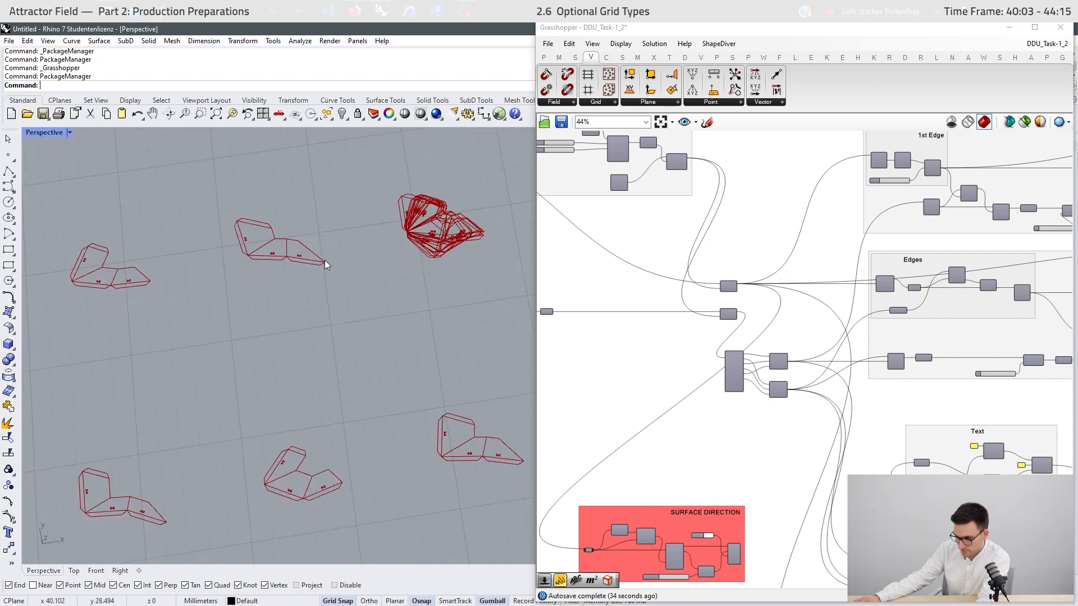
pyautogui.scroll(-5, 412, 238)
pyautogui.moveTo(412, 237); pyautogui.dragTo(434, 230, button='right')
pyautogui.scroll(5, 446, 222)
pyautogui.scroll(-10, 476, 233)
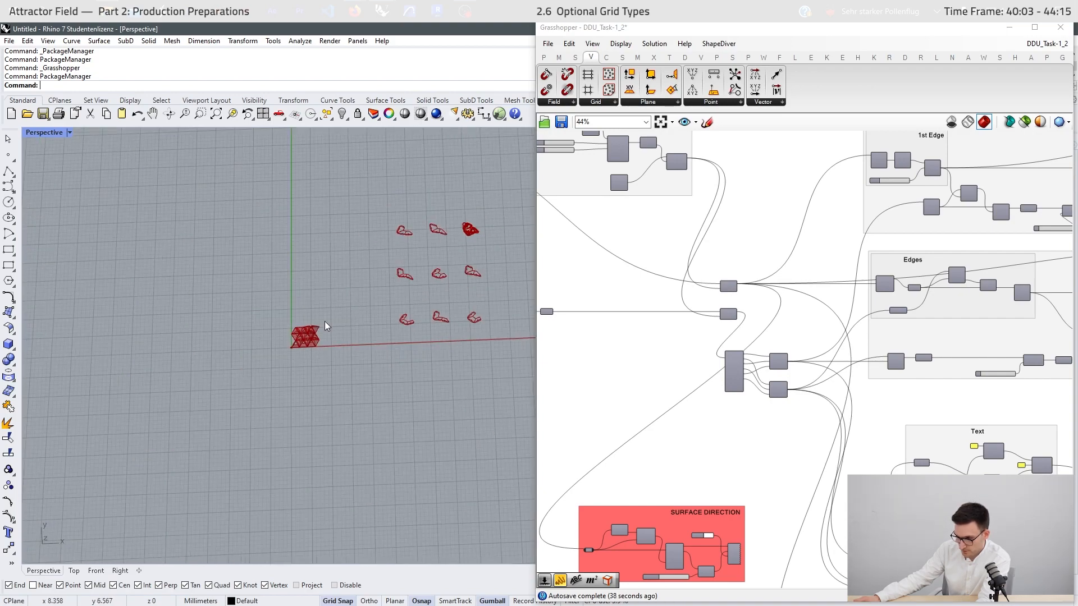
pyautogui.scroll(5, 336, 308)
pyautogui.scroll(-6, 342, 310)
pyautogui.scroll(9, 451, 237)
pyautogui.scroll(-8, 455, 258)
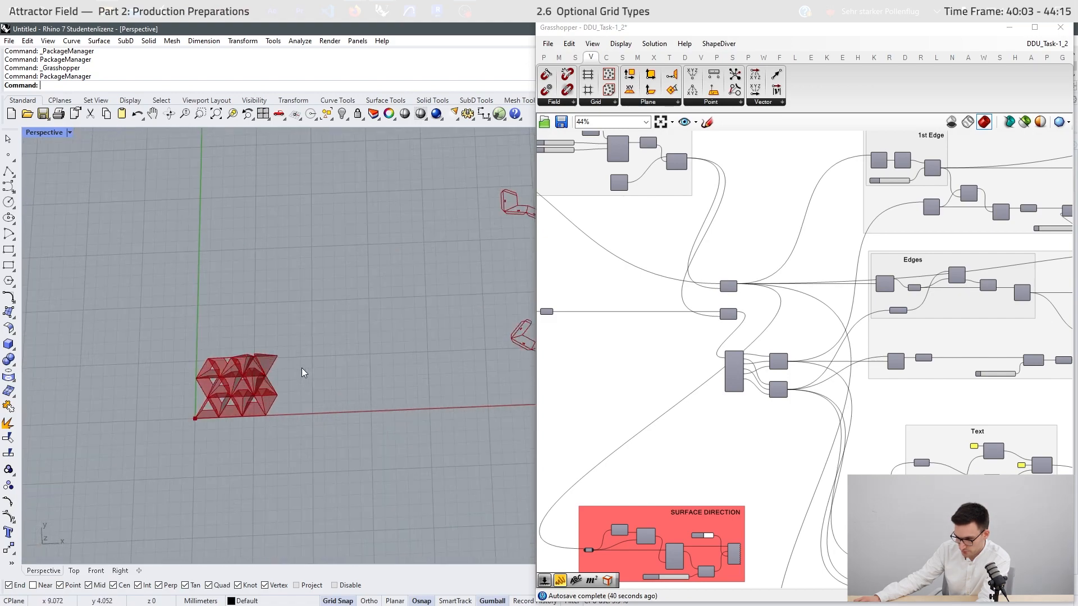
pyautogui.scroll(5, 197, 384)
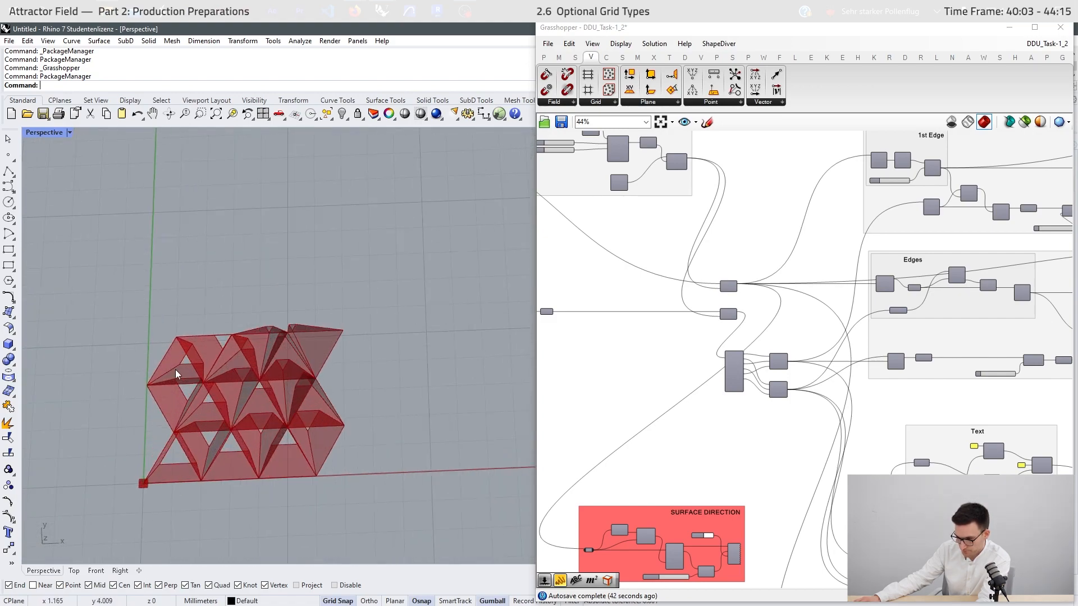
# - Connect the Rectangular grid's Extent X slider to the Triangular grid's Ex input in place of the slider set to 6
pyautogui.scroll(-10, 1040, 315)
pyautogui.scroll(12, 780, 298)
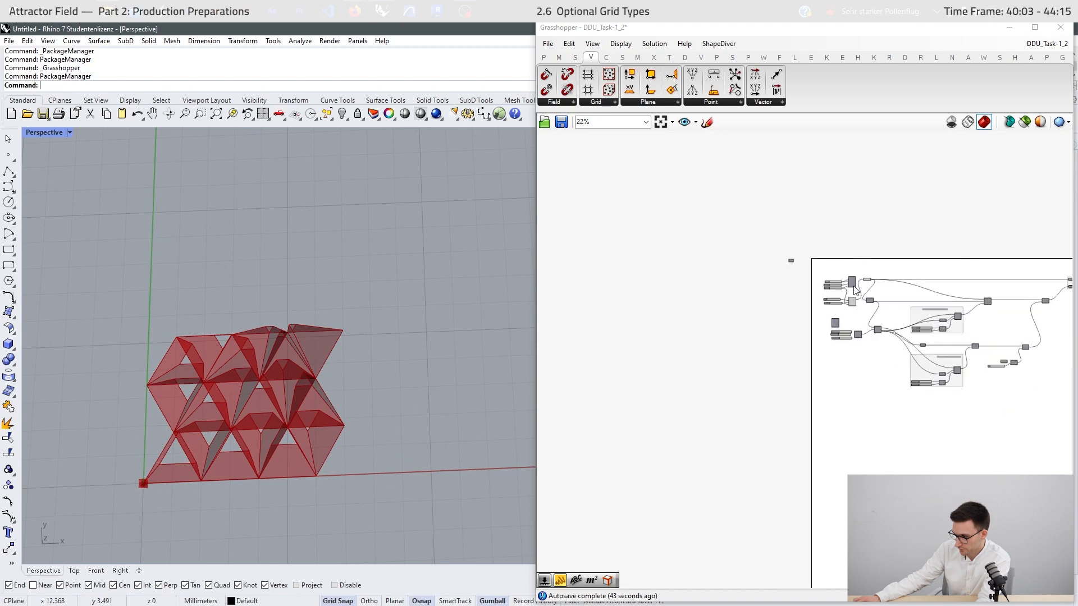
pyautogui.scroll(4, 821, 355)
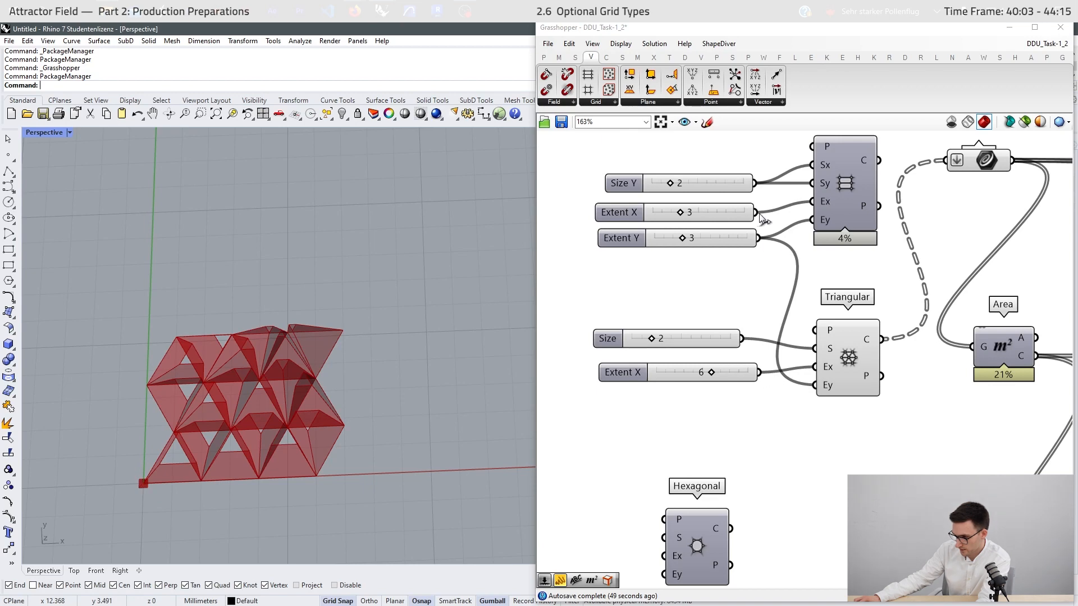
pyautogui.moveTo(758, 213); pyautogui.dragTo(816, 369)
pyautogui.scroll(-5, 115, 465)
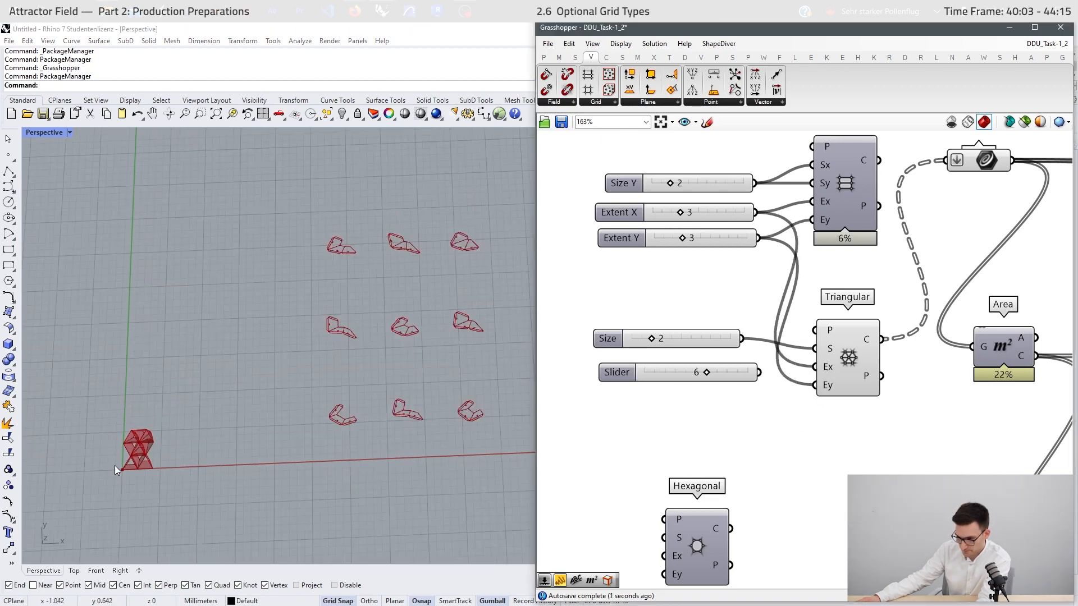
pyautogui.scroll(6, 456, 329)
pyautogui.scroll(-3, 212, 372)
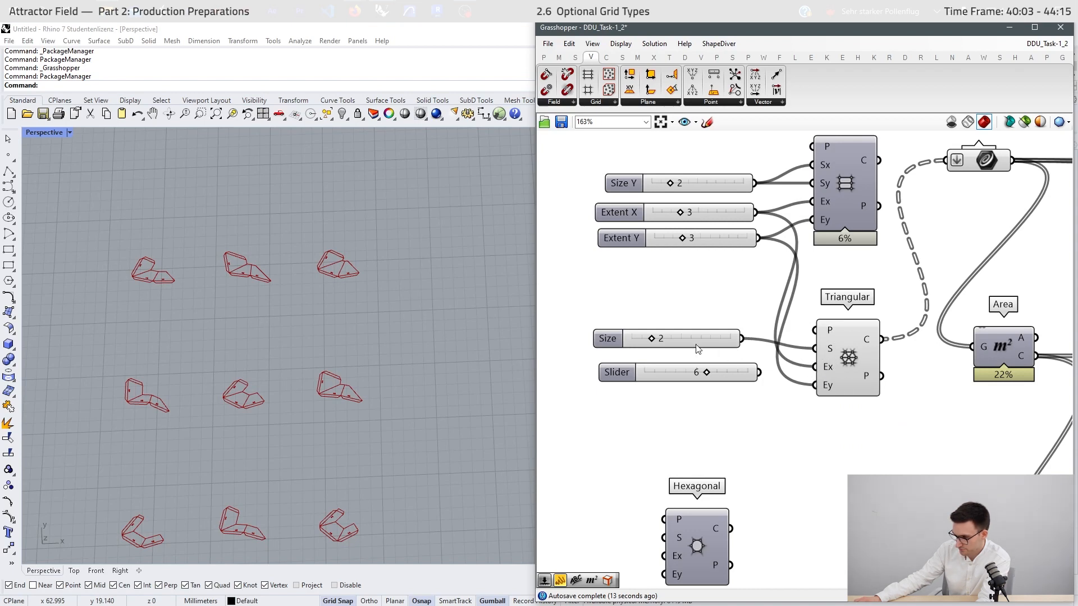
# - Check the extent inputs of the Rectangular grid in the LAYOUT group
pyautogui.scroll(-10, 696, 349)
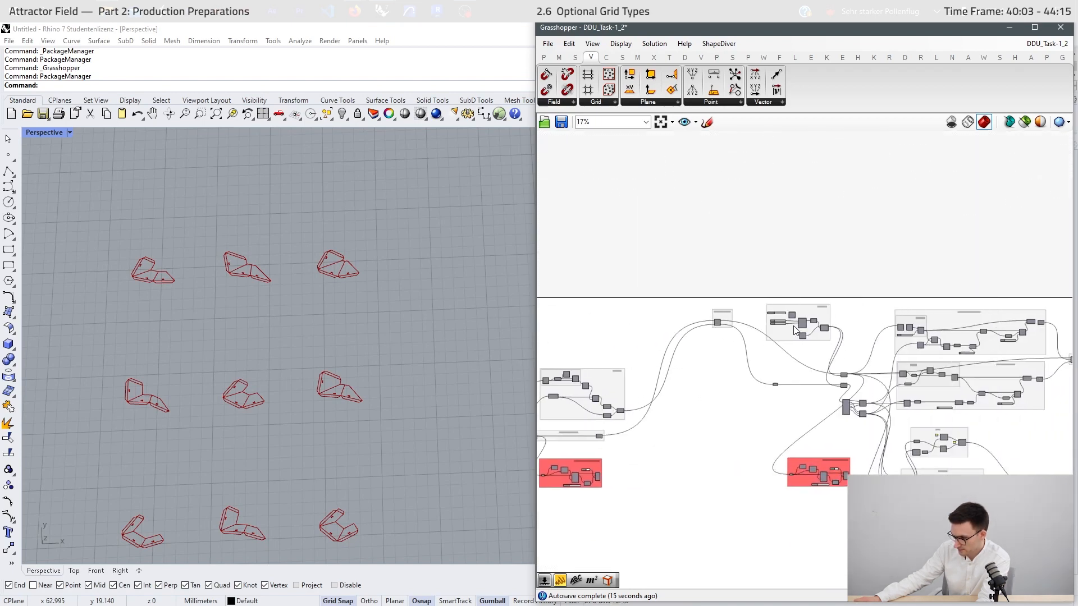
pyautogui.scroll(10, 795, 330)
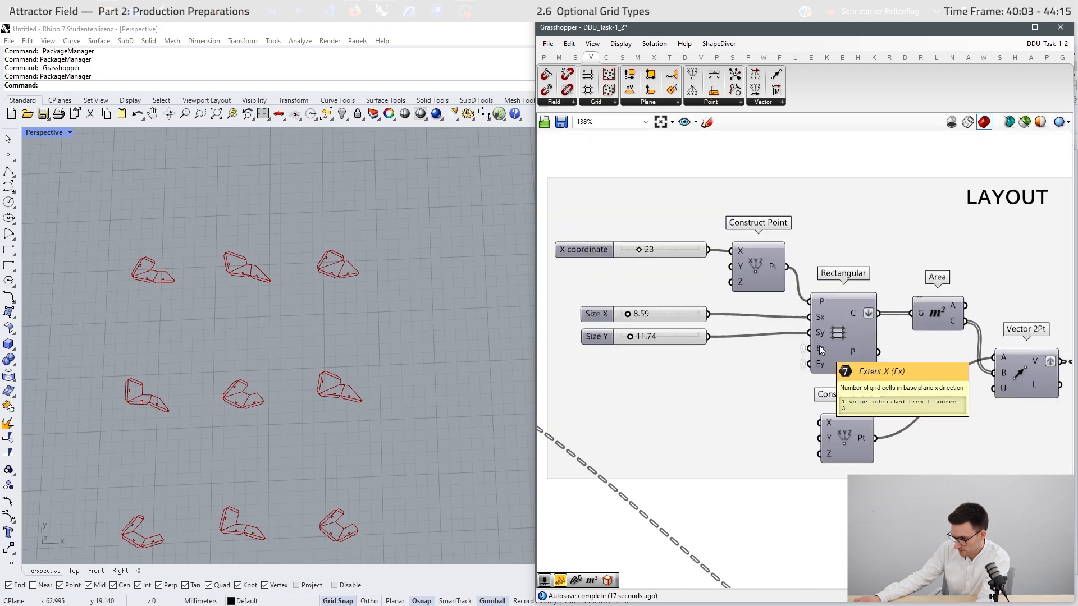
pyautogui.scroll(-4, 929, 369)
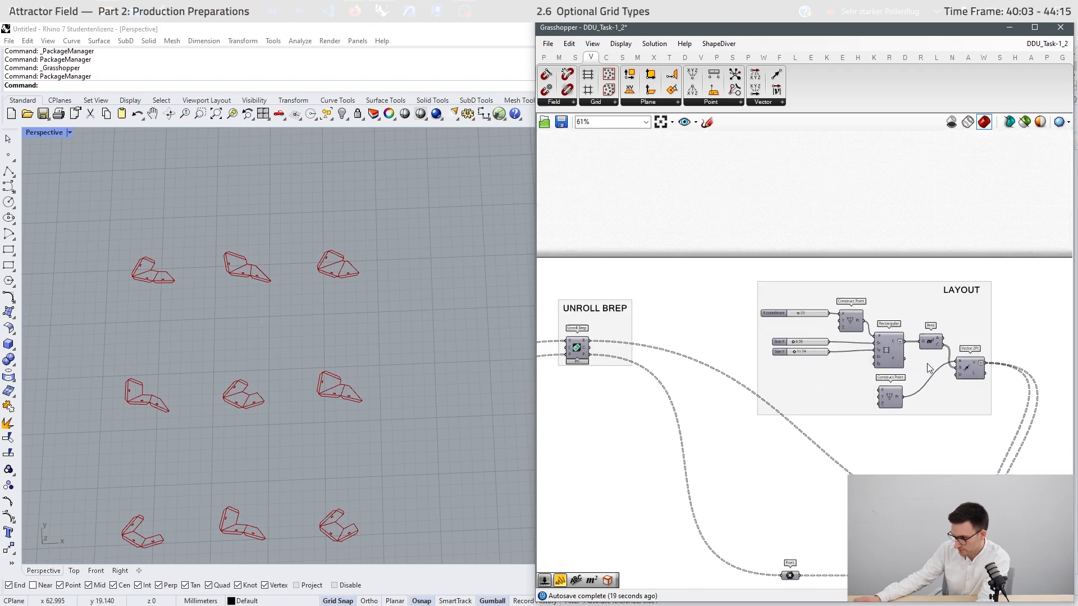
pyautogui.scroll(2, 896, 357)
pyautogui.scroll(-10, 1035, 340)
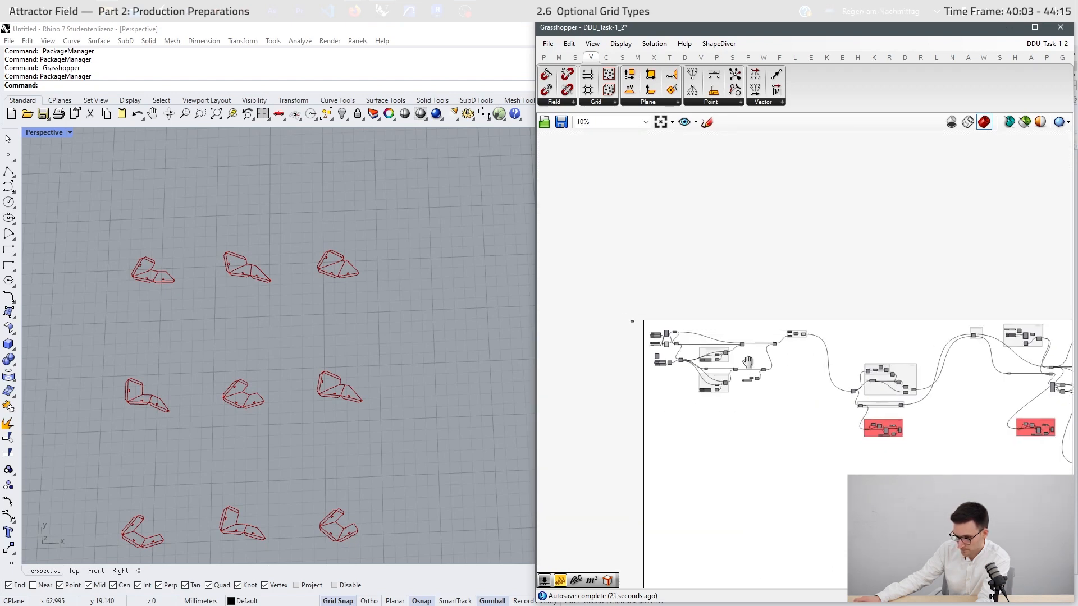
# - Review the layout of the unrolled parts and the triangular structure at the origin
pyautogui.scroll(4, 209, 272)
pyautogui.scroll(1, 209, 271)
pyautogui.scroll(-5, 338, 198)
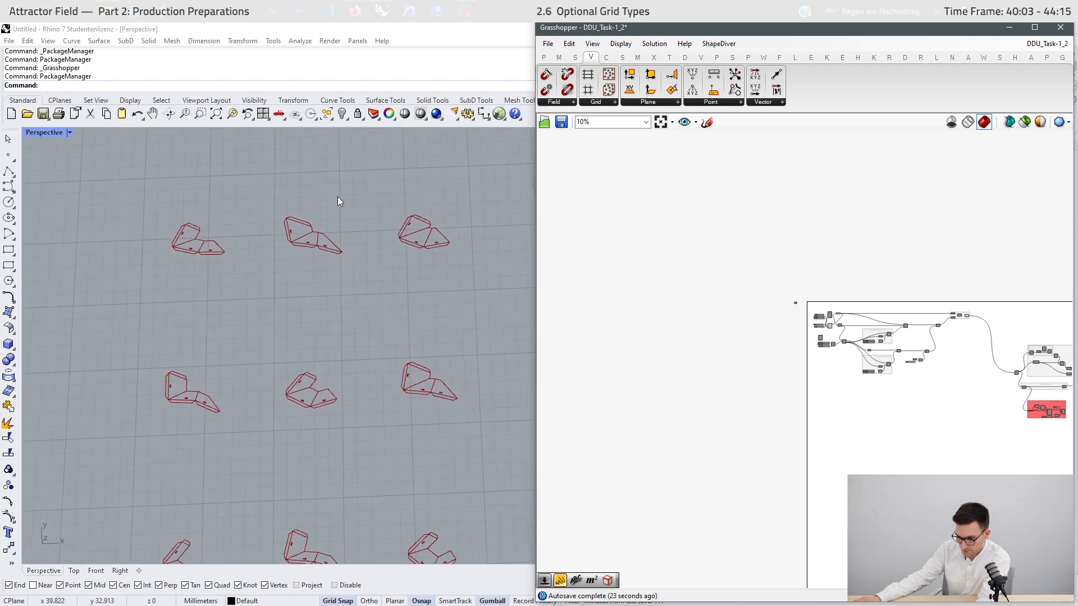
pyautogui.scroll(4, 361, 409)
pyautogui.scroll(-5, 345, 315)
pyautogui.scroll(3, 321, 422)
pyautogui.scroll(-2, 1008, 342)
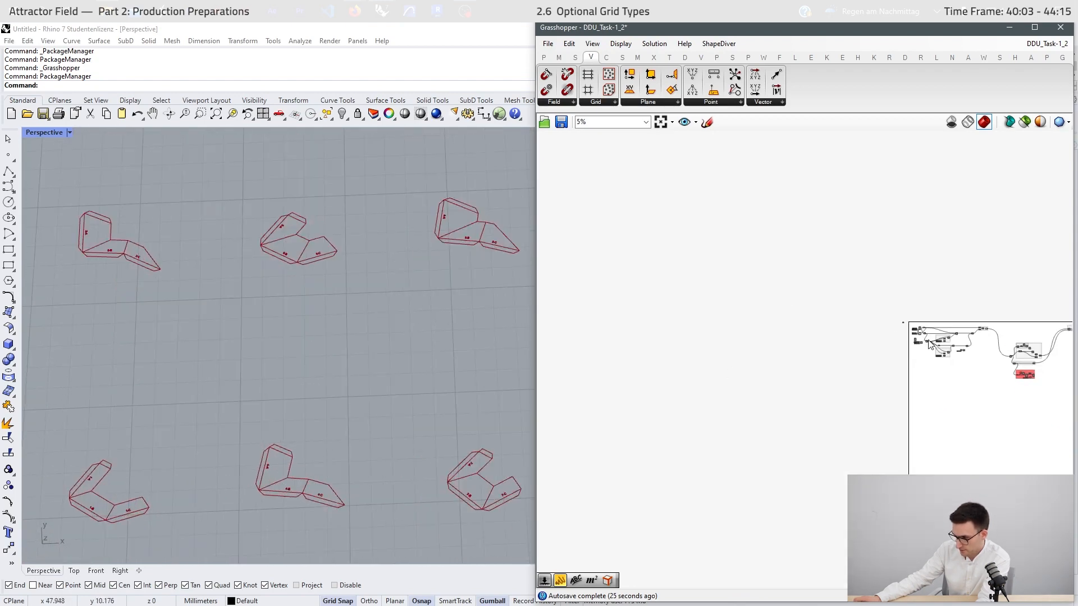
pyautogui.scroll(-5, 281, 443)
pyautogui.scroll(5, 158, 416)
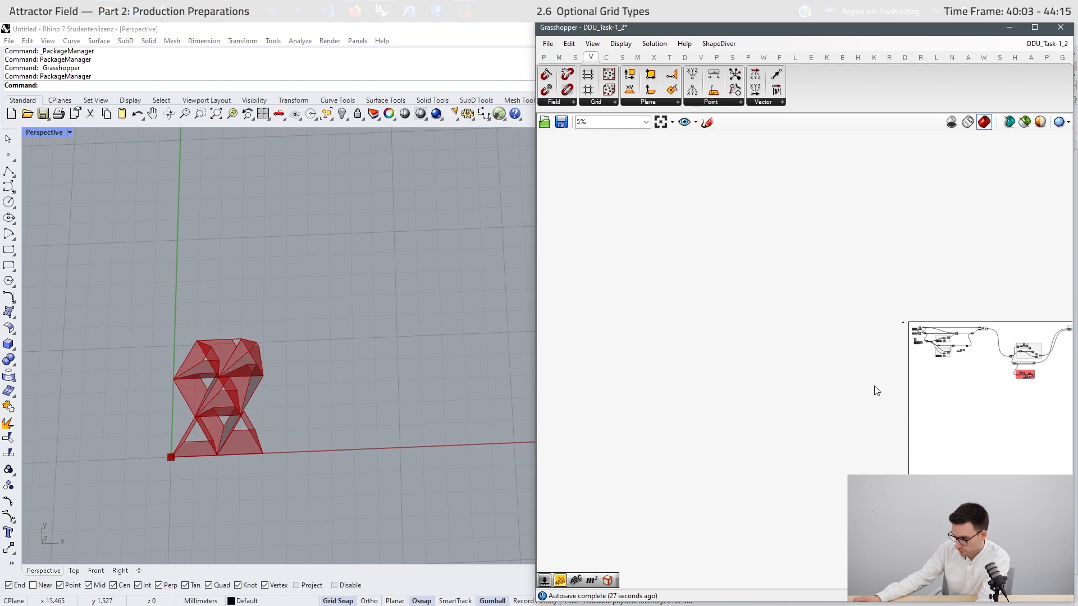
# - Wire Extent X and Extent Y into the Hexagonal grid's Ex and Ey inputs and connect its cells output to the Curve parameter
pyautogui.scroll(10, 877, 390)
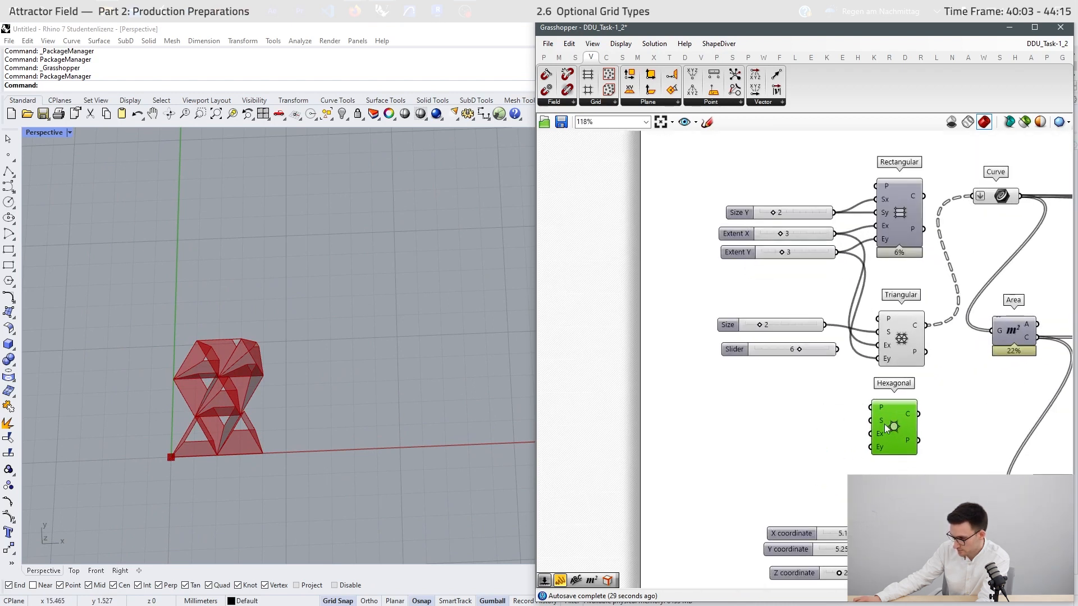
pyautogui.moveTo(935, 426); pyautogui.dragTo(959, 391)
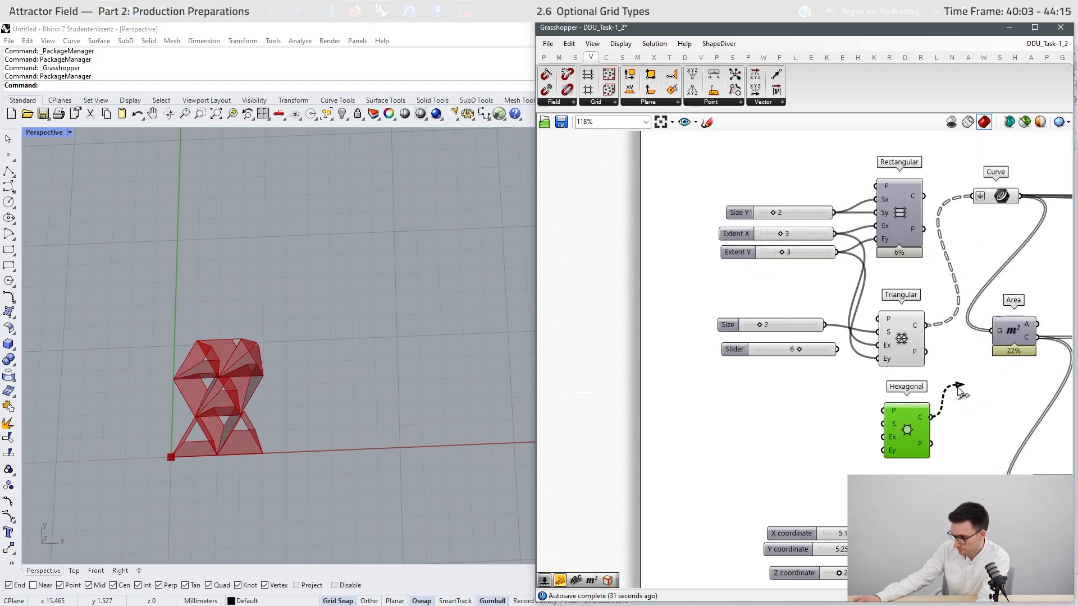
pyautogui.moveTo(838, 253); pyautogui.dragTo(882, 436)
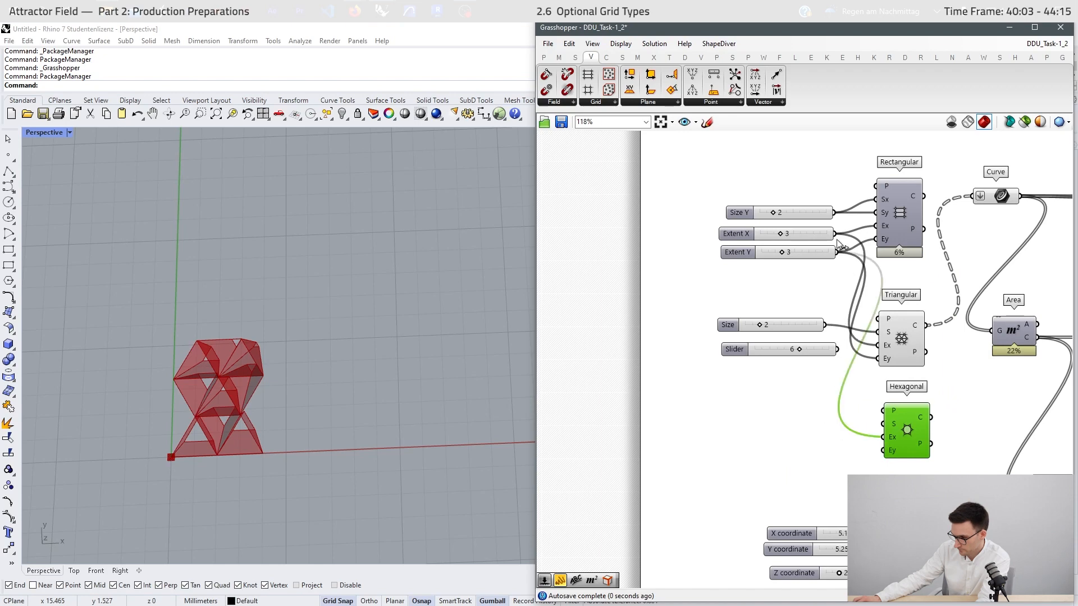
pyautogui.moveTo(837, 252); pyautogui.dragTo(882, 450)
pyautogui.moveTo(931, 417); pyautogui.dragTo(972, 196)
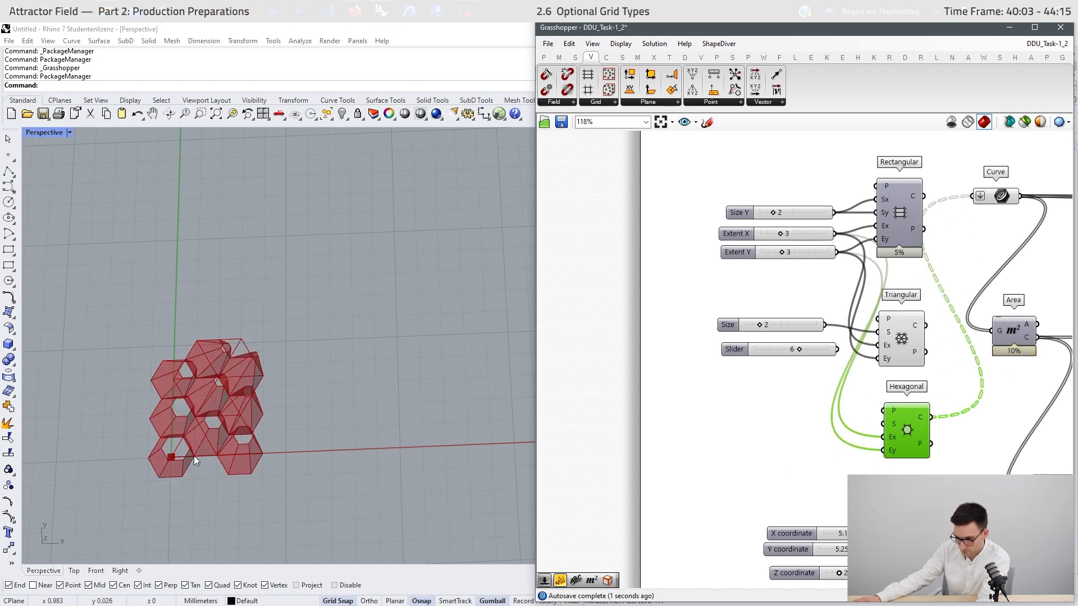
# - Delete the Triangular grid component together with its Size slider and the unconnected slider set to 6
pyautogui.scroll(4, 196, 460)
pyautogui.moveTo(934, 298); pyautogui.dragTo(791, 378)
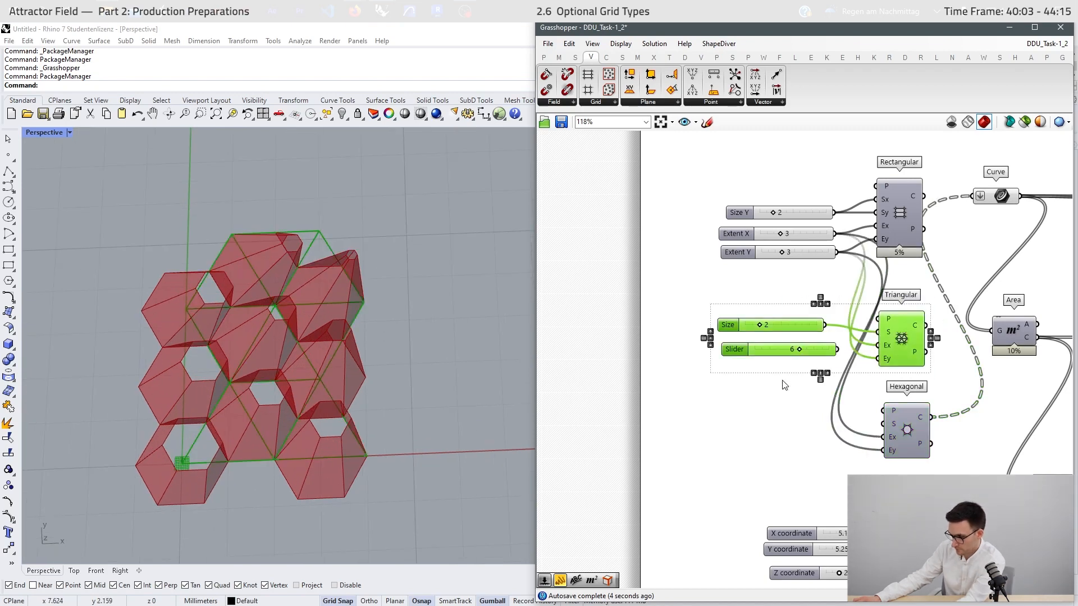
pyautogui.press('Delete')
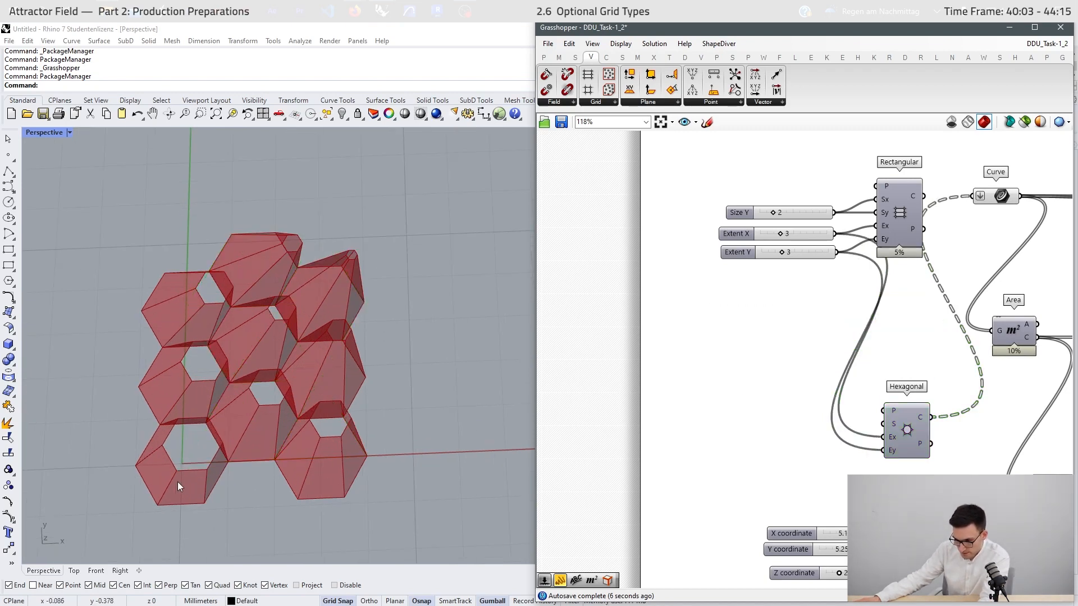
pyautogui.scroll(1, 160, 447)
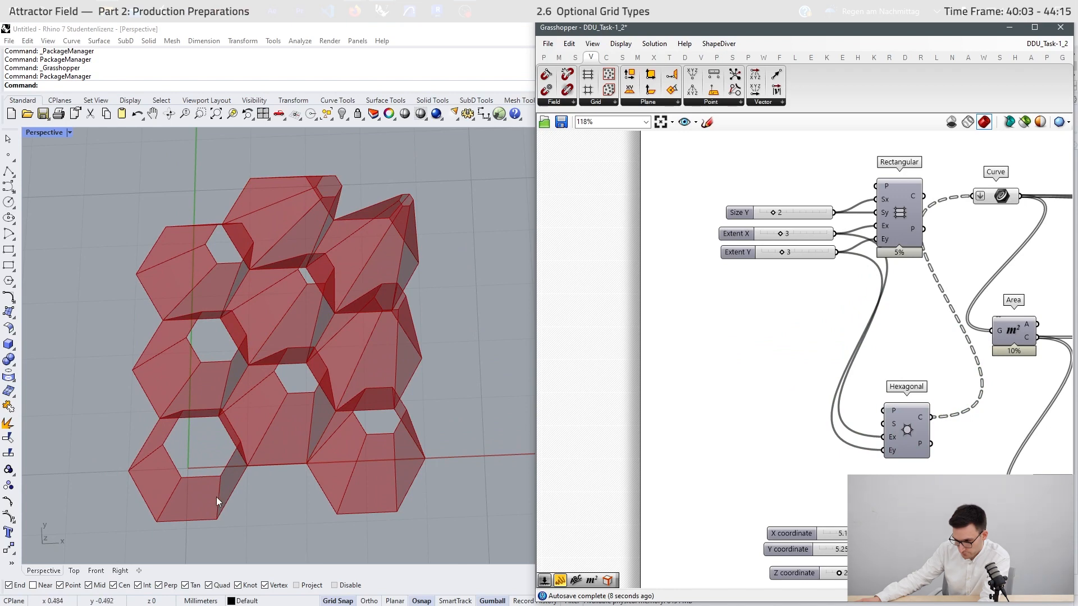
# - Extend the two Merge components fed by the List Item, adding D4 to the upper one and D4 and D5 to the lower one
pyautogui.scroll(-12, 696, 413)
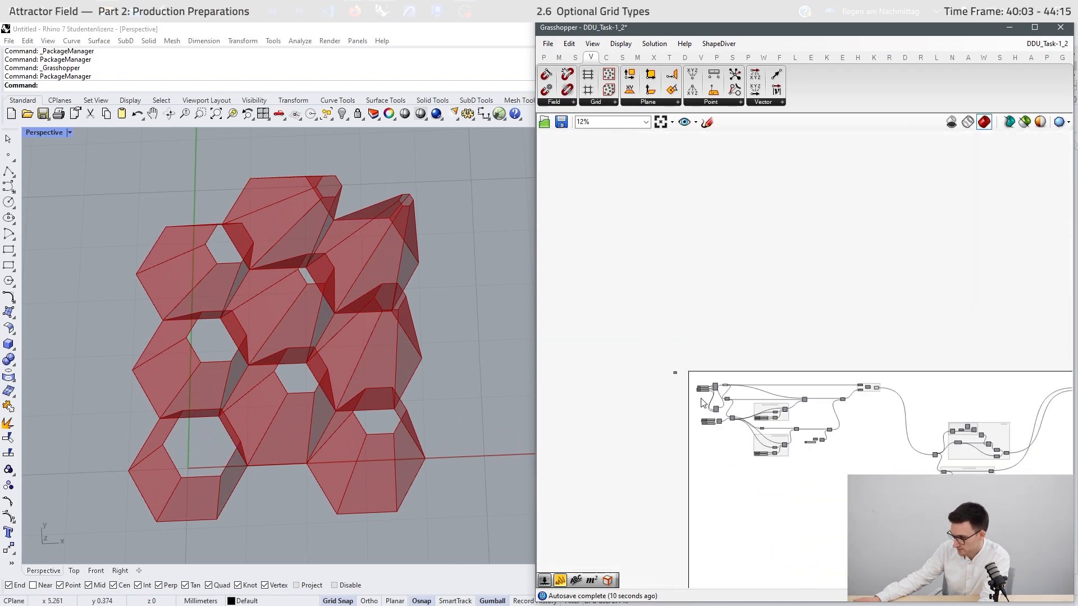
pyautogui.moveTo(989, 425); pyautogui.dragTo(734, 377, button='right')
pyautogui.scroll(6, 928, 407)
pyautogui.scroll(12, 928, 411)
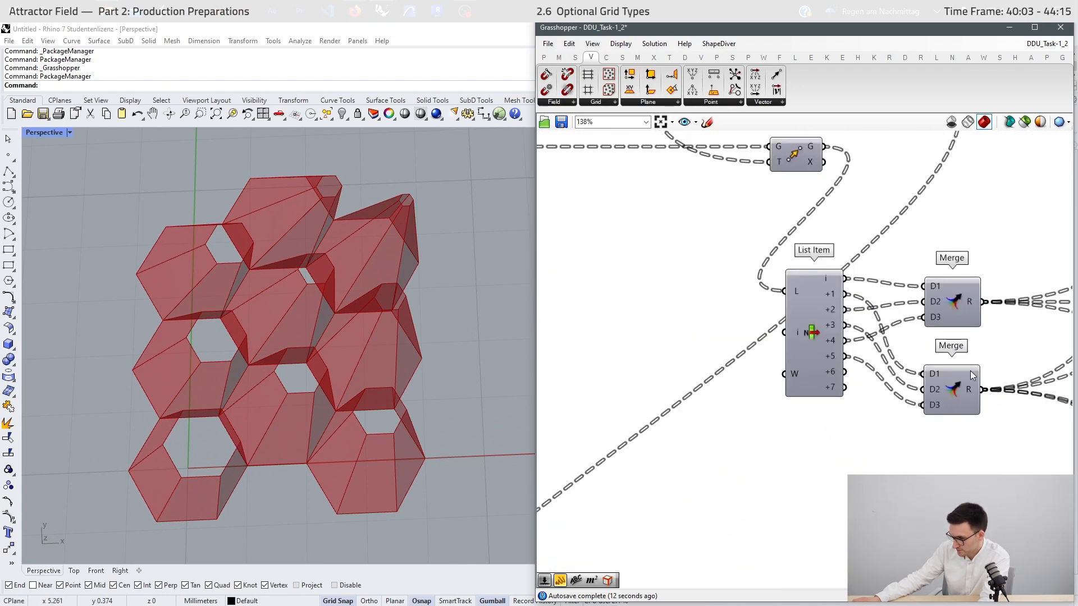
pyautogui.scroll(-4, 928, 328)
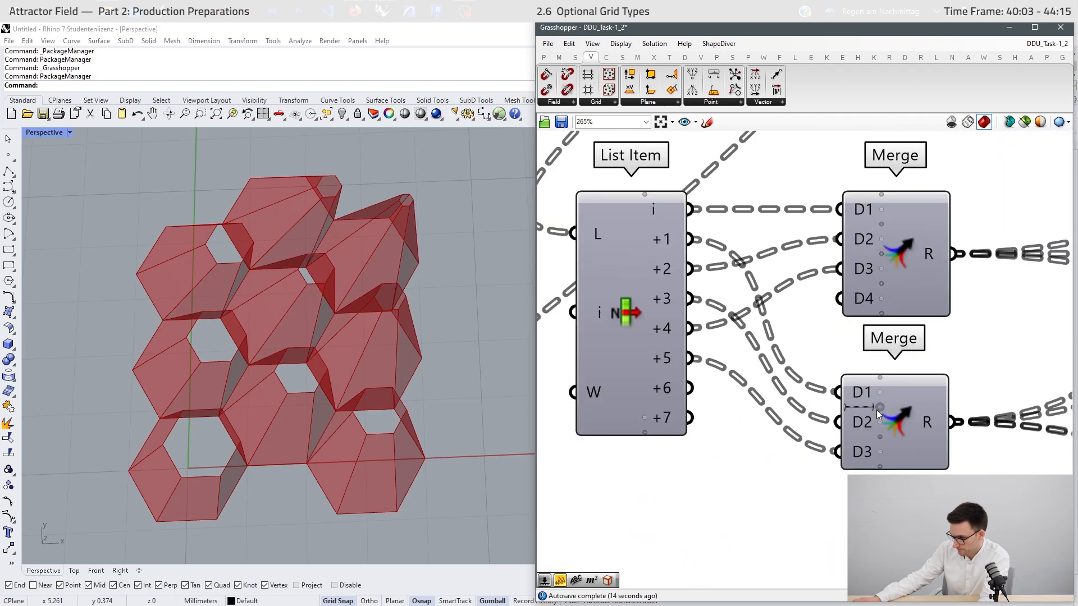
pyautogui.scroll(2, 877, 410)
pyautogui.scroll(-3, 883, 451)
pyautogui.scroll(2, 887, 466)
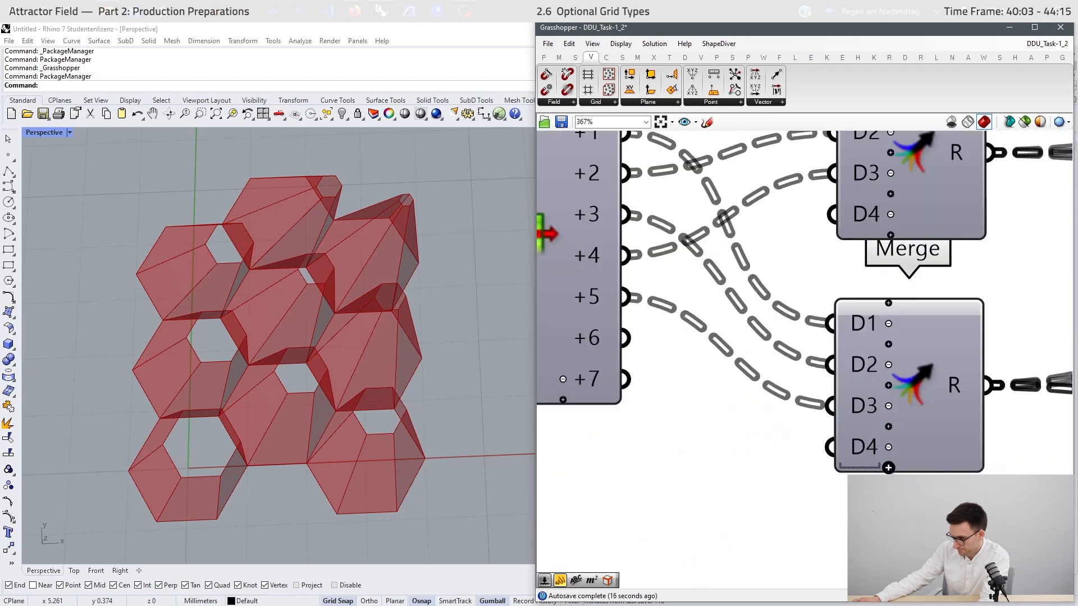
pyautogui.click(888, 467)
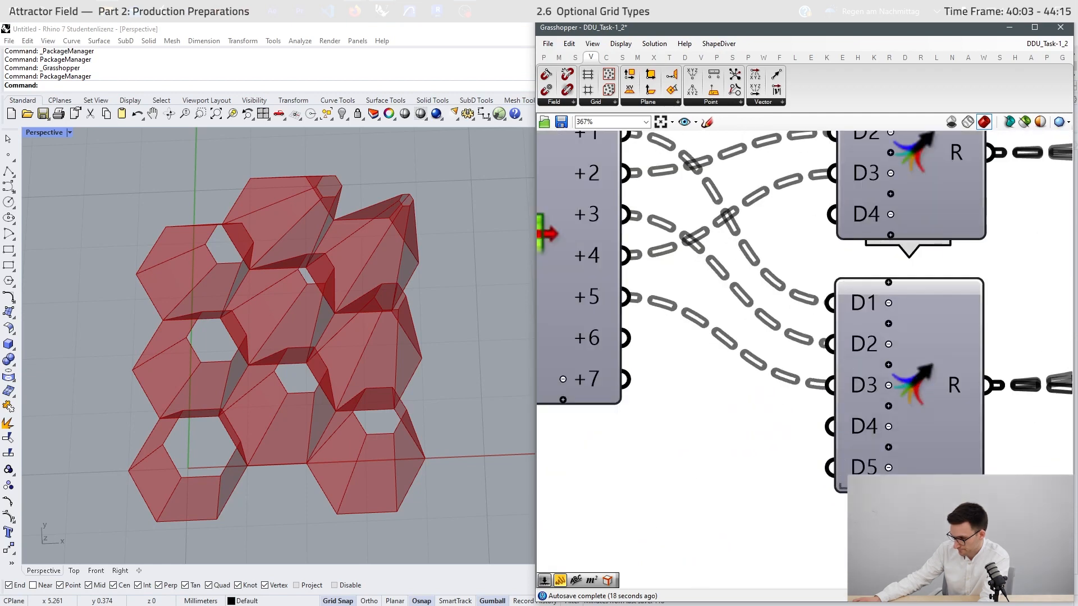
# - Add further inputs to the upper Merge component so that it runs up to D6
pyautogui.scroll(-3, 898, 449)
pyautogui.click(913, 436)
pyautogui.scroll(4, 897, 404)
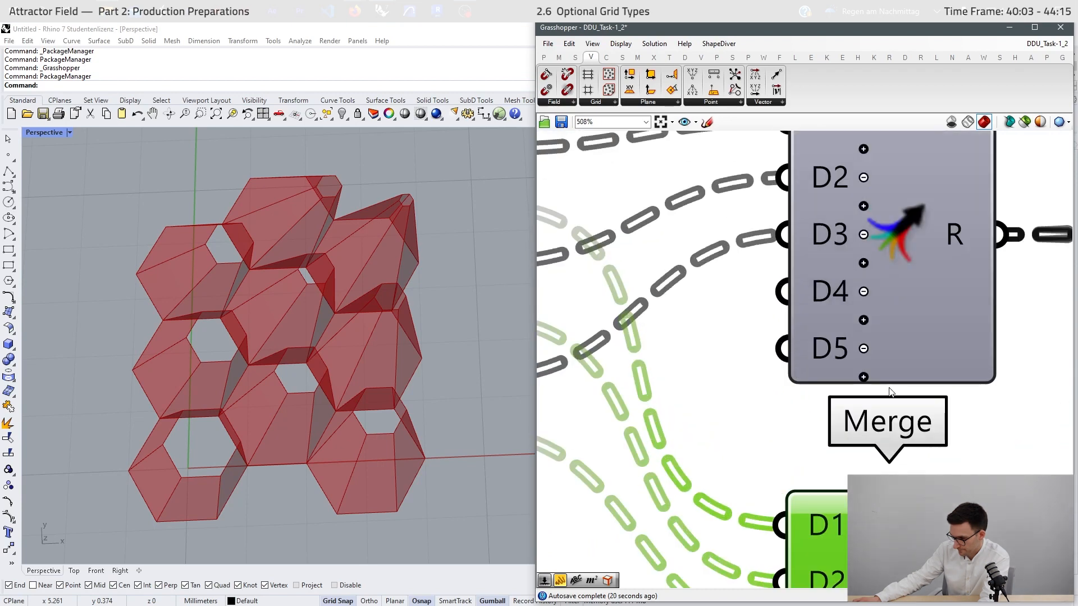
pyautogui.click(863, 377)
# - Add the outputs +8 and +9 to the List Item component
pyautogui.scroll(-5, 945, 378)
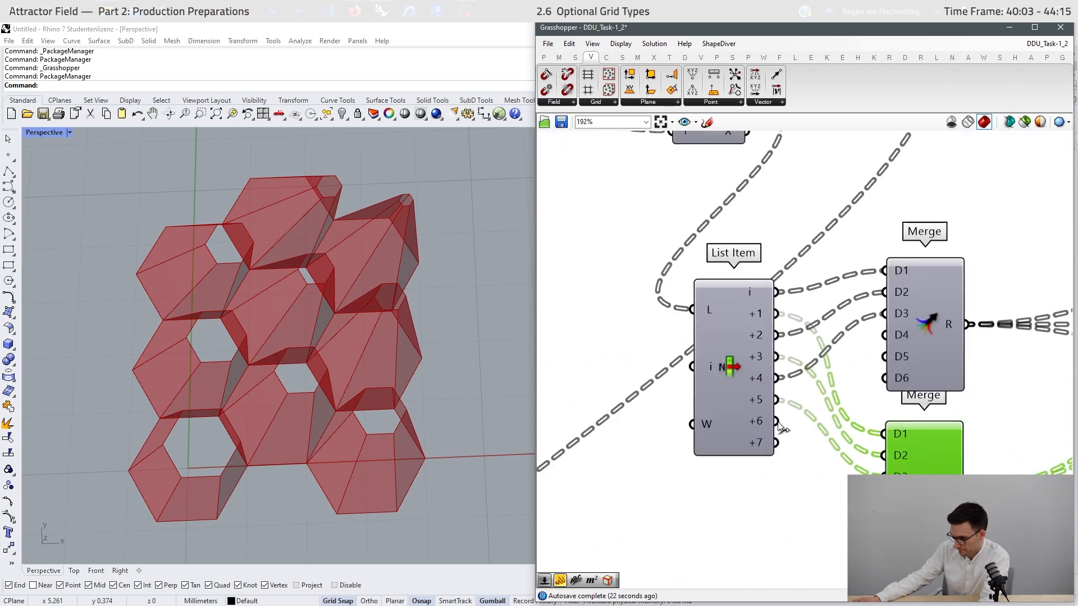
pyautogui.scroll(4, 737, 463)
pyautogui.click(717, 462)
pyautogui.click(716, 500)
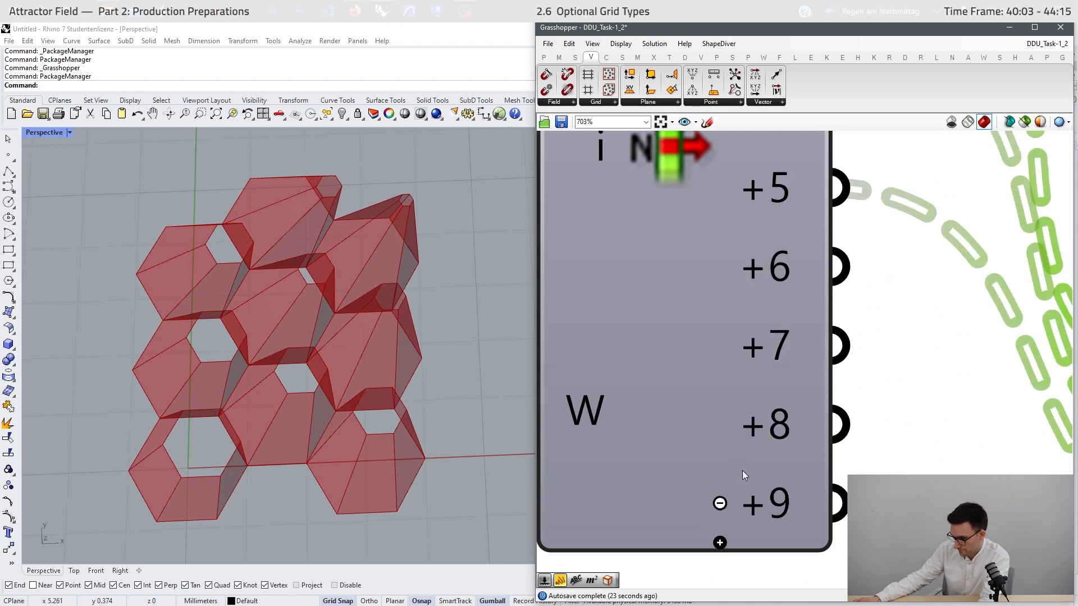
# - Connect the List Item outputs +6 and +8 to D4 and D5 of the upper Merge
pyautogui.scroll(-4, 719, 500)
pyautogui.scroll(-1, 718, 420)
pyautogui.scroll(1, 766, 405)
pyautogui.moveTo(784, 399); pyautogui.dragTo(856, 352)
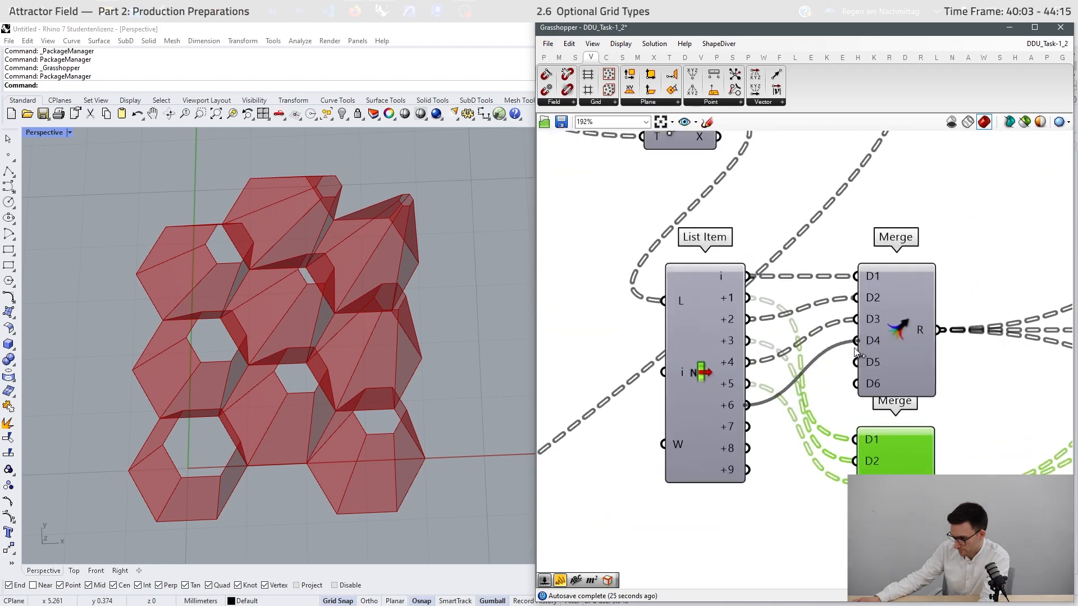
pyautogui.moveTo(747, 448); pyautogui.dragTo(856, 363)
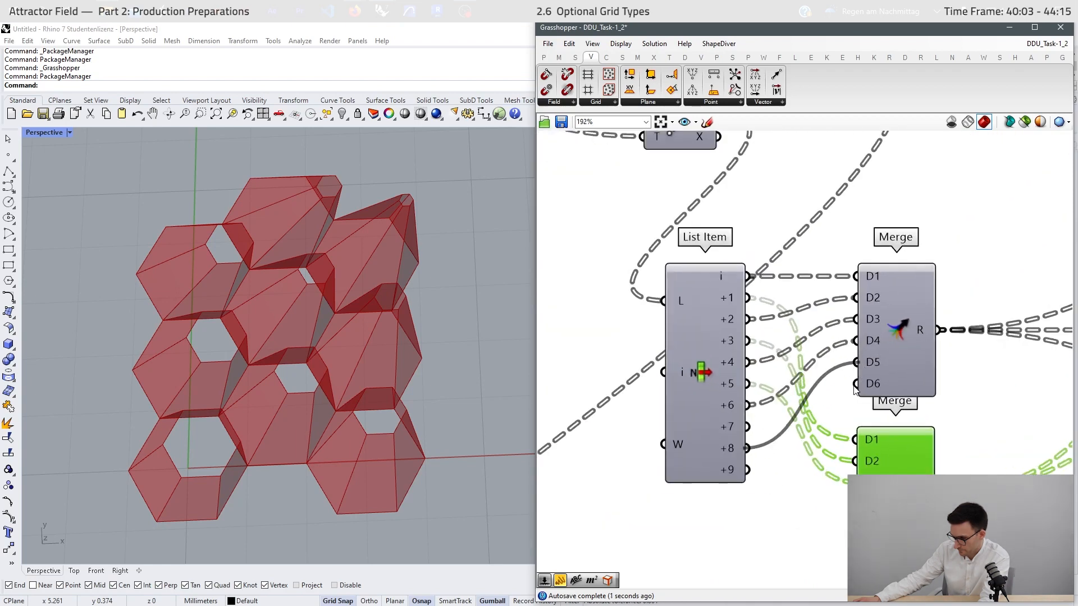
# - Add output +10 to the List Item and connect it to D6 of the upper Merge
pyautogui.scroll(4, 721, 483)
pyautogui.click(700, 475)
pyautogui.scroll(-3, 707, 523)
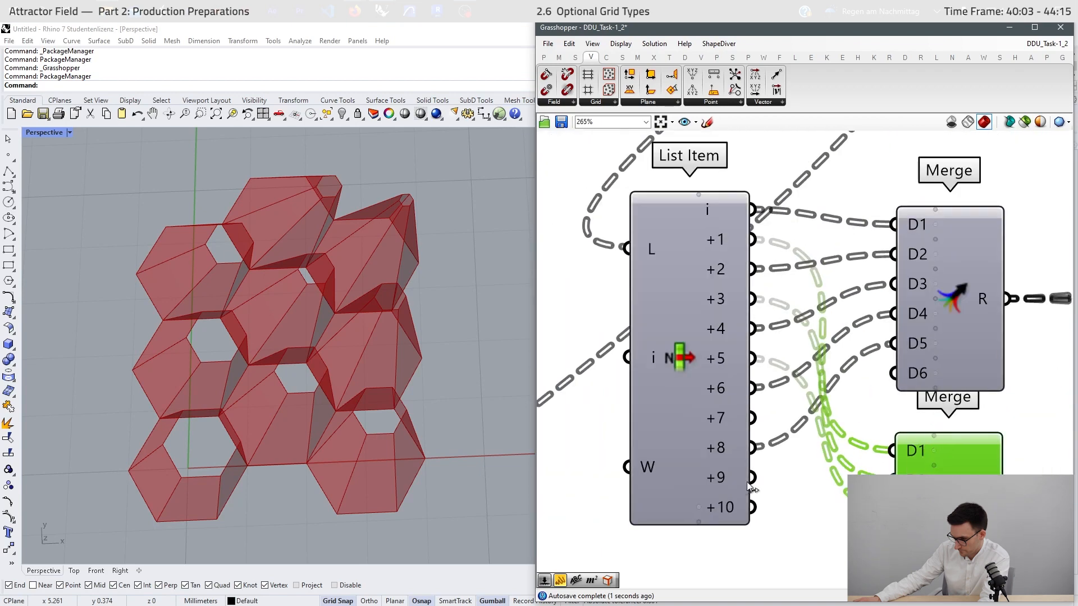
pyautogui.moveTo(754, 508); pyautogui.dragTo(904, 366)
pyautogui.moveTo(782, 483); pyautogui.dragTo(774, 386, button='right')
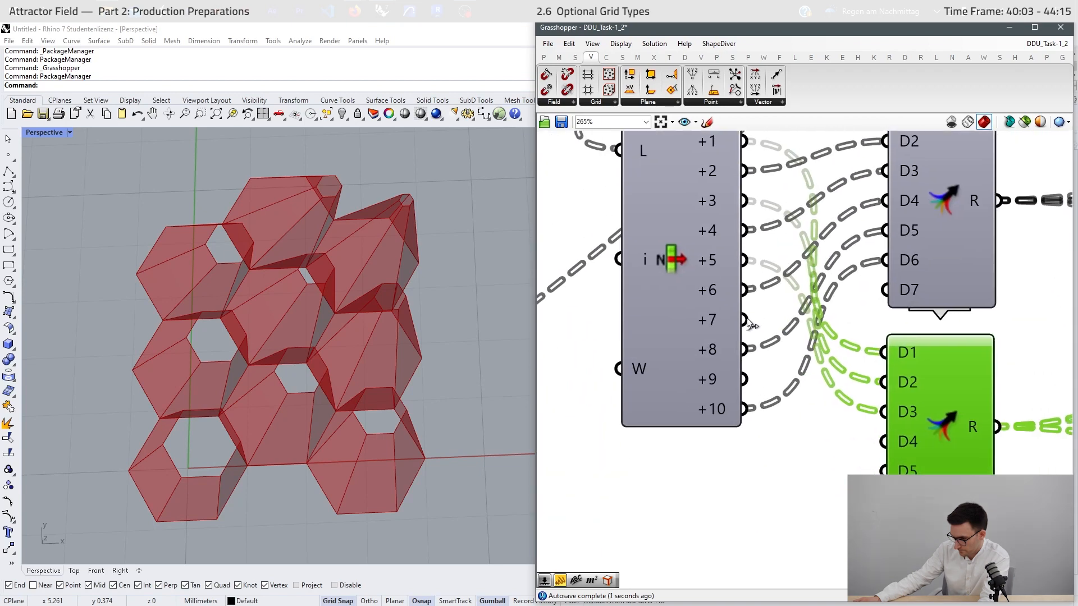
# - Add output +11 to the List Item and connect +7, +9 and +11 to D4, D5 and D6 of the lower Merge
pyautogui.moveTo(745, 321); pyautogui.dragTo(883, 441)
pyautogui.moveTo(745, 379); pyautogui.dragTo(883, 470)
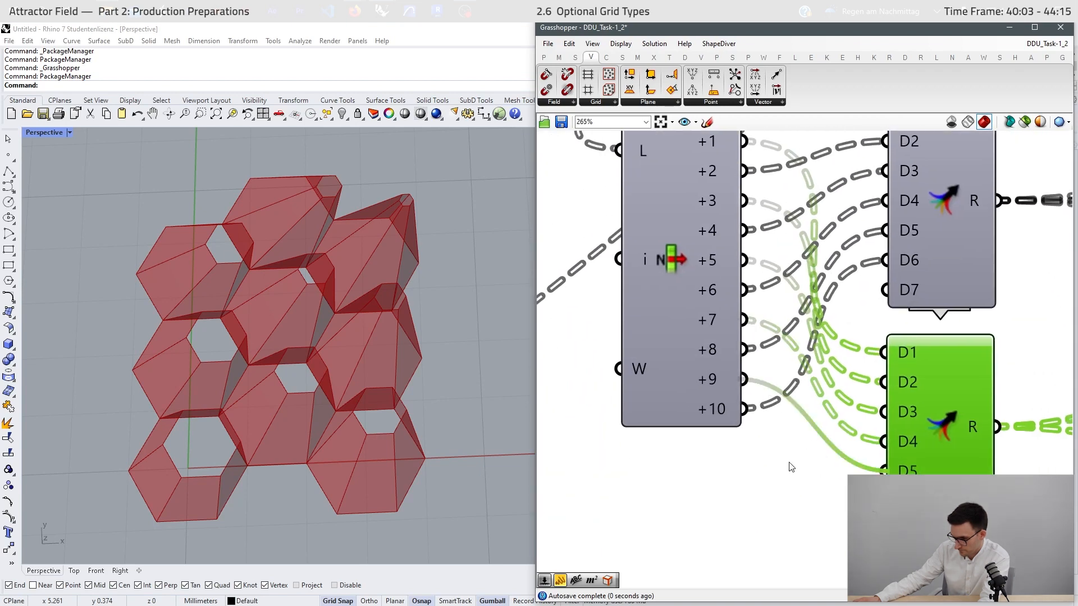
pyautogui.scroll(4, 723, 422)
pyautogui.click(616, 423)
pyautogui.scroll(-4, 721, 397)
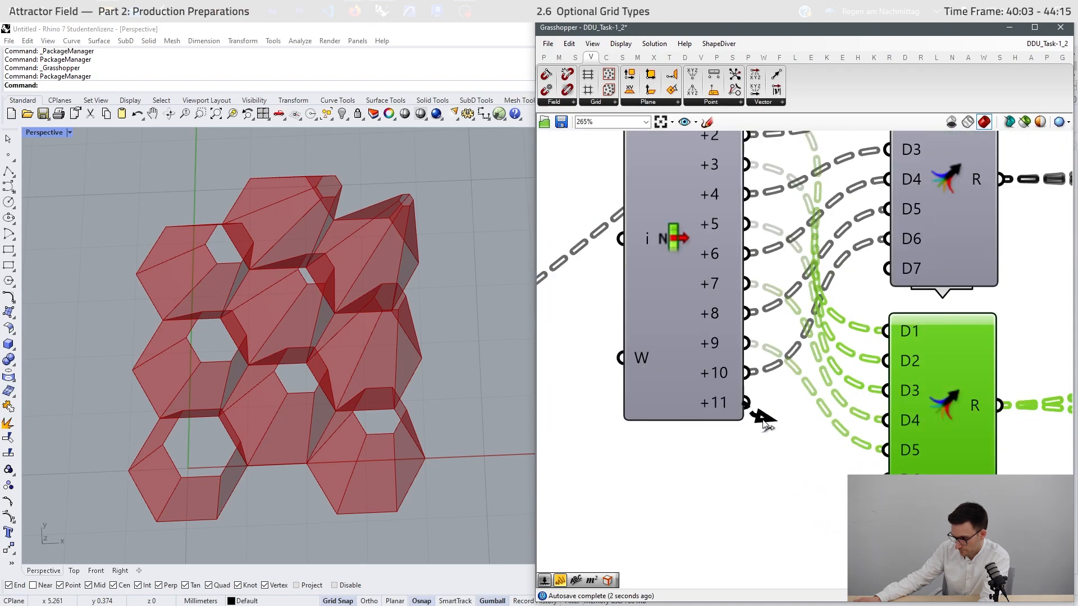
pyautogui.moveTo(763, 421); pyautogui.dragTo(886, 449)
# - Inspect the unrolled hexagonal parts, checking their labels and connection flaps
pyautogui.scroll(-5, 204, 437)
pyautogui.scroll(5, 361, 449)
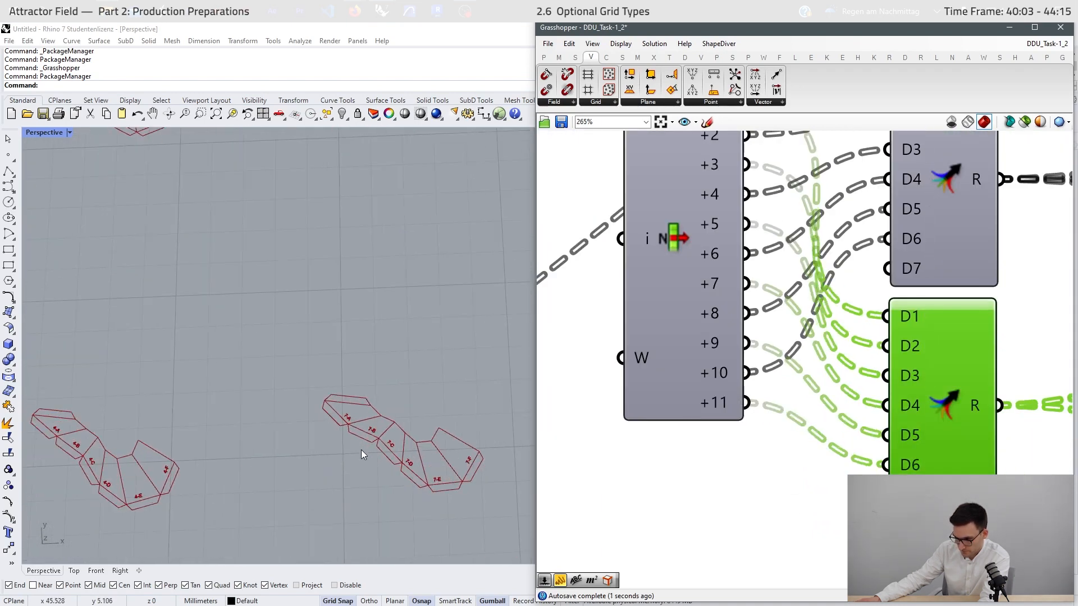
pyautogui.scroll(5, 444, 467)
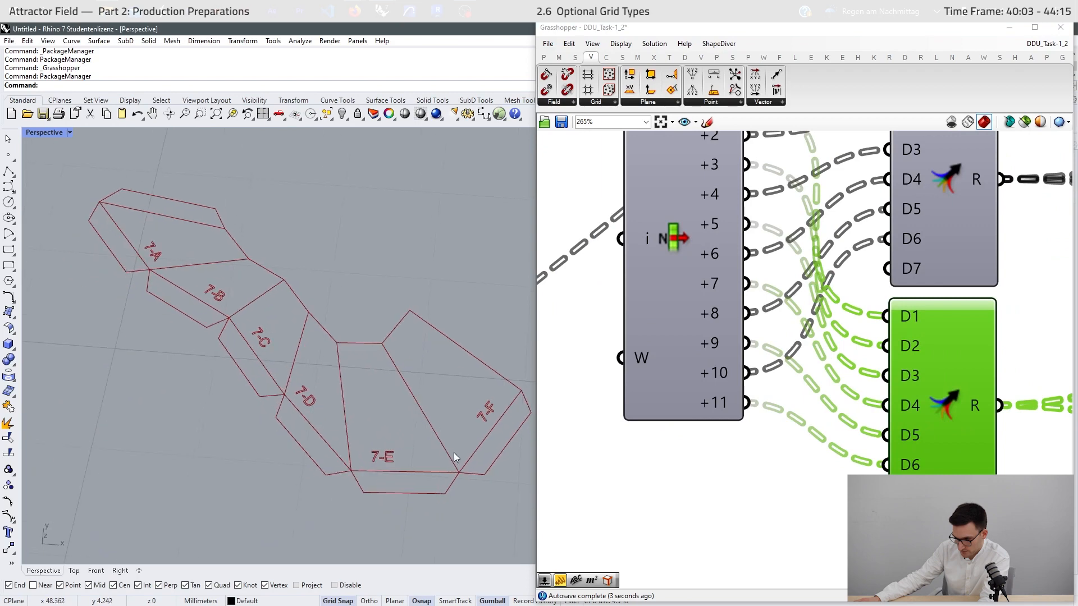
pyautogui.scroll(-8, 453, 452)
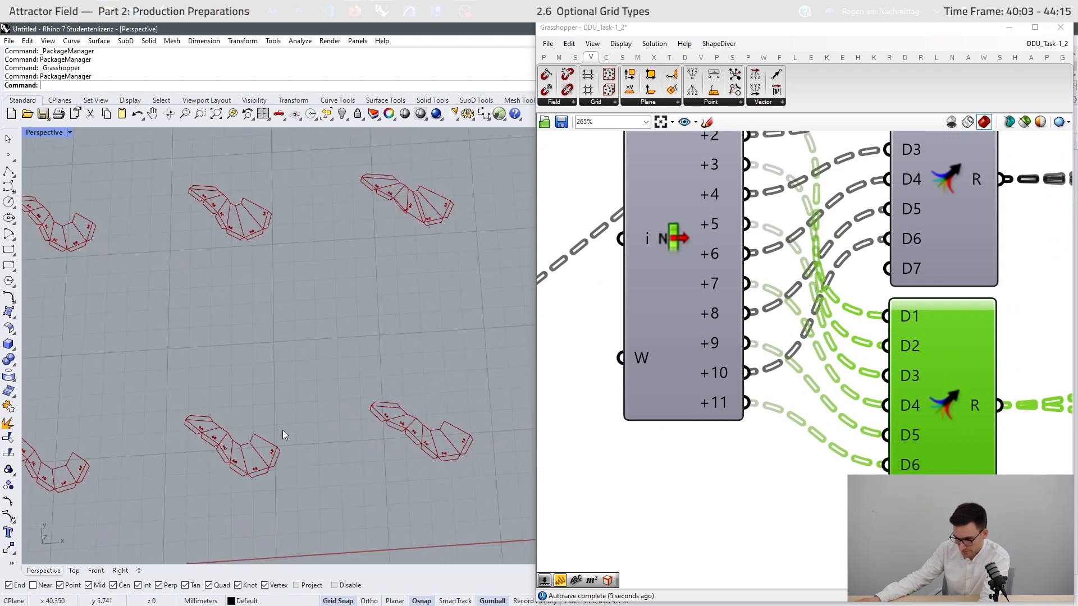
pyautogui.scroll(3, 282, 430)
pyautogui.scroll(-6, 240, 446)
pyautogui.scroll(5, 387, 317)
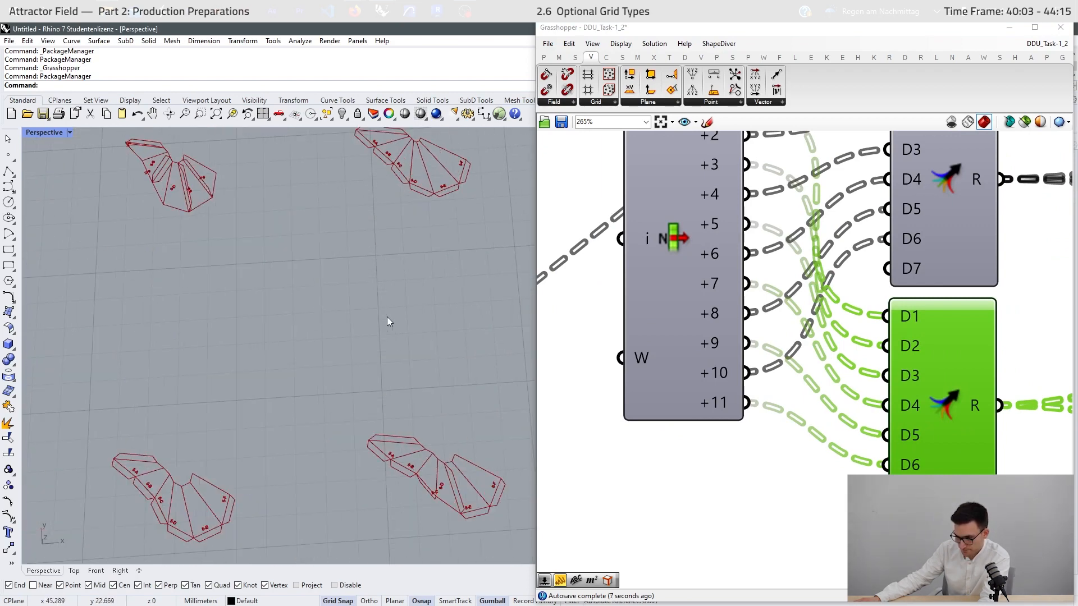
pyautogui.scroll(3, 317, 224)
pyautogui.scroll(-5, 248, 268)
pyautogui.scroll(5, 280, 312)
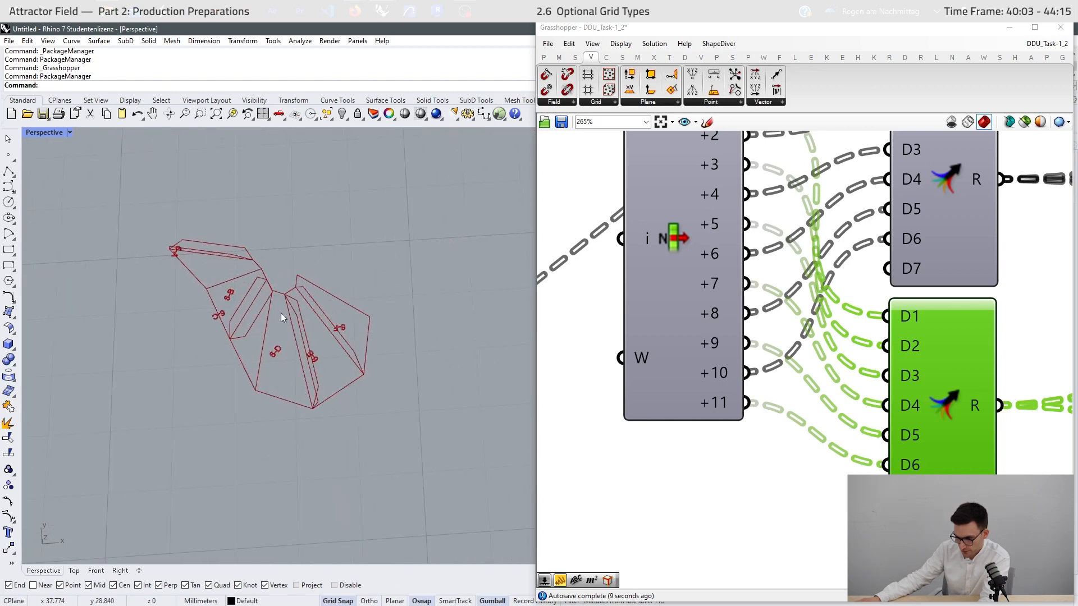
pyautogui.scroll(-1, 406, 325)
pyautogui.scroll(-3, 406, 329)
pyautogui.scroll(3, 257, 292)
pyautogui.scroll(1, 556, 295)
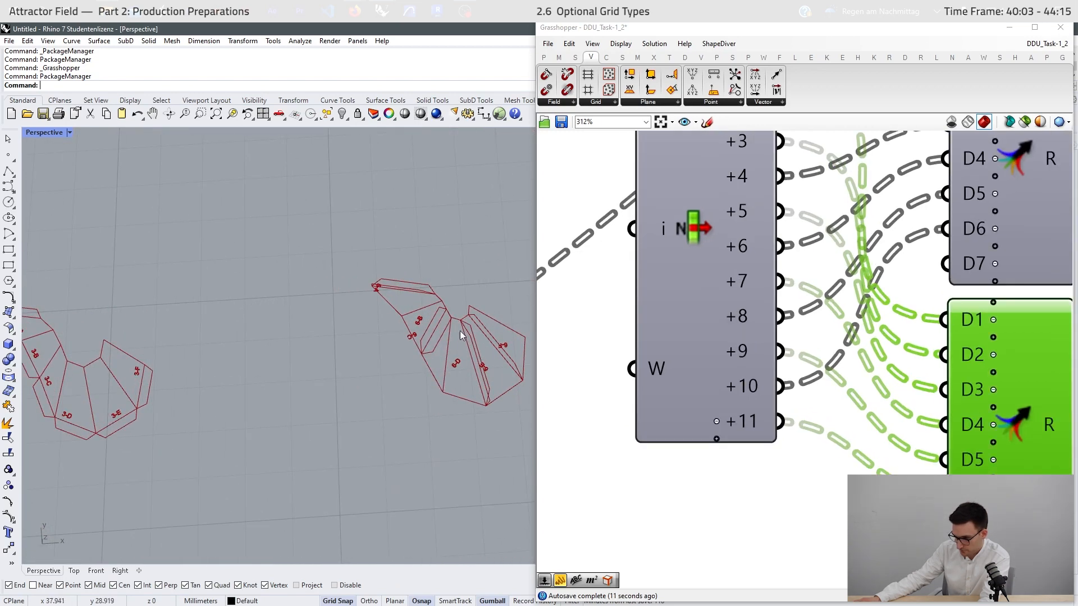
pyautogui.scroll(-3, 415, 342)
# - Turn off the preview of the List Item and both Merge components
pyautogui.scroll(-8, 721, 457)
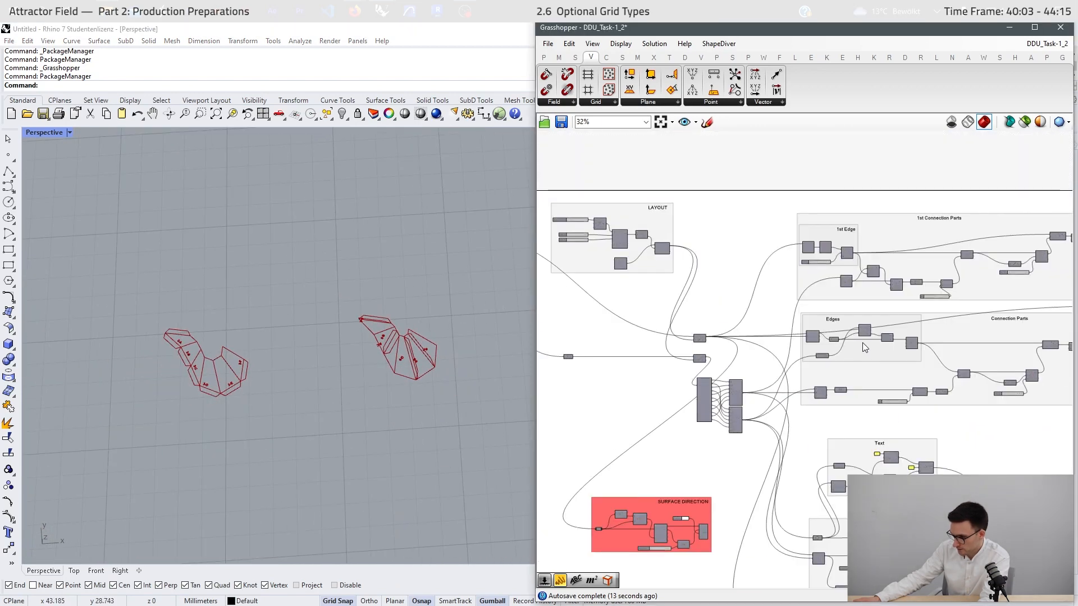
pyautogui.scroll(2, 433, 350)
pyautogui.scroll(-1, 759, 322)
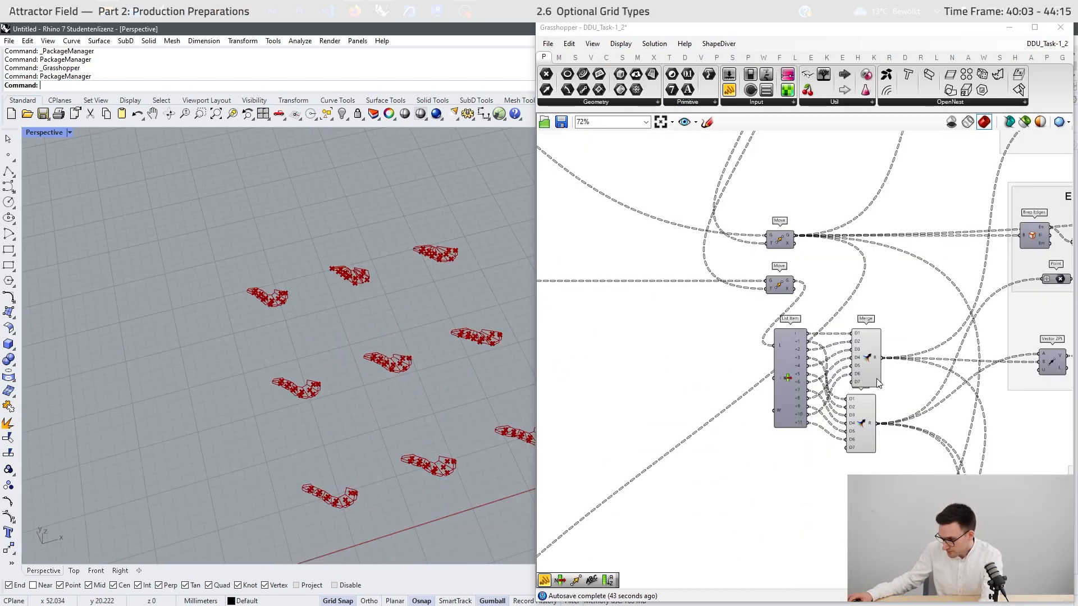
pyautogui.moveTo(900, 315); pyautogui.dragTo(750, 517)
pyautogui.middleClick(735, 490)
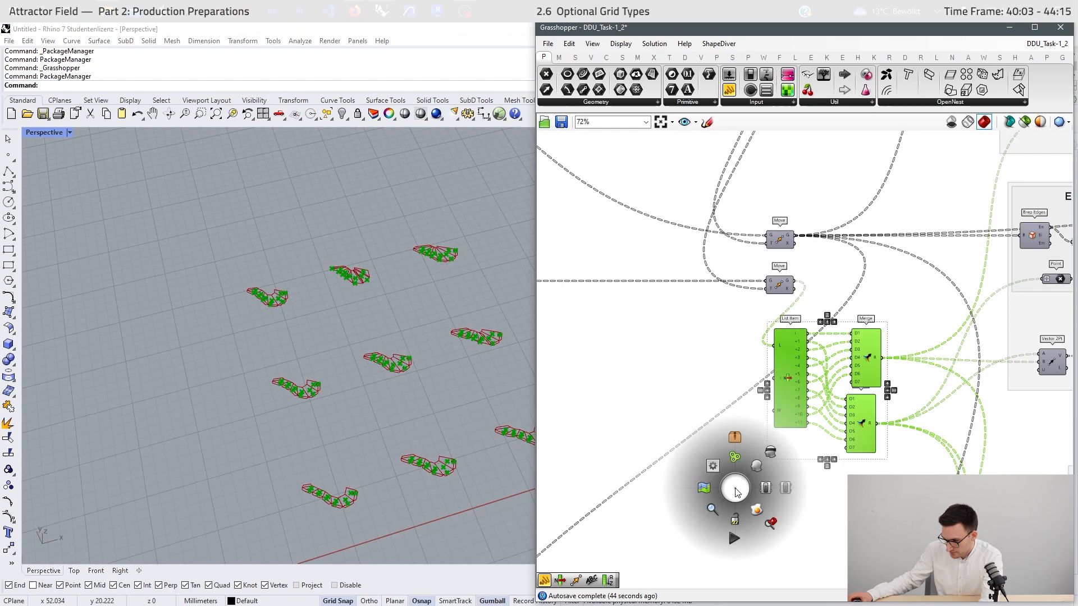
pyautogui.click(772, 452)
pyautogui.scroll(-5, 791, 409)
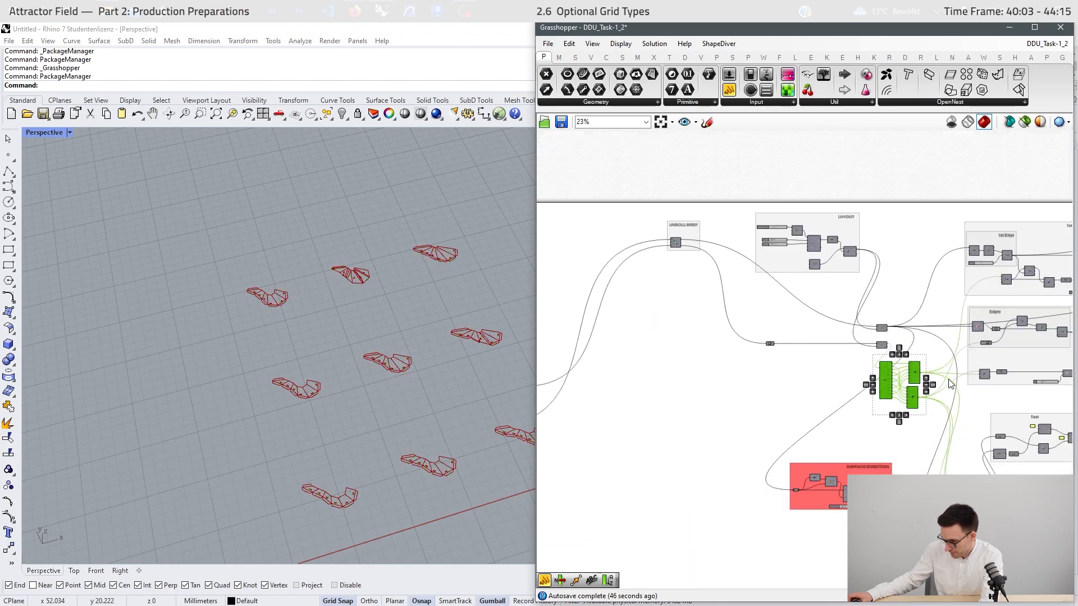
pyautogui.click(789, 406)
# - Turn on the preview of the attractor's Construct Point and view it relative to the hexagonal structure
pyautogui.moveTo(677, 404); pyautogui.dragTo(886, 373, button='right')
pyautogui.scroll(-7, 392, 424)
pyautogui.scroll(9, 266, 449)
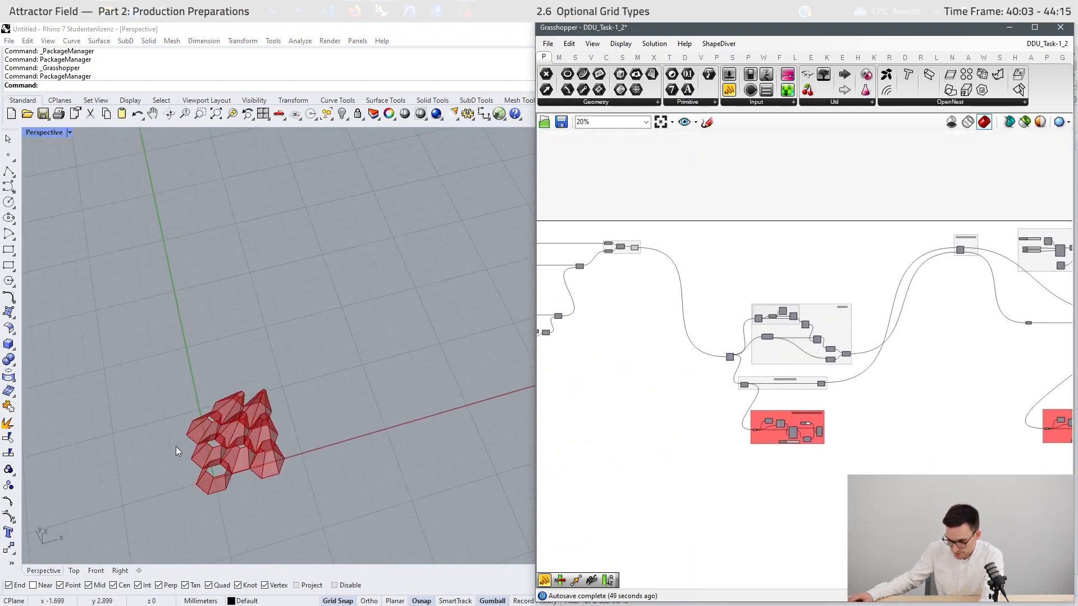
pyautogui.scroll(2, 177, 446)
pyautogui.moveTo(292, 387); pyautogui.dragTo(260, 419, button='right')
pyautogui.moveTo(645, 294); pyautogui.dragTo(956, 271, button='right')
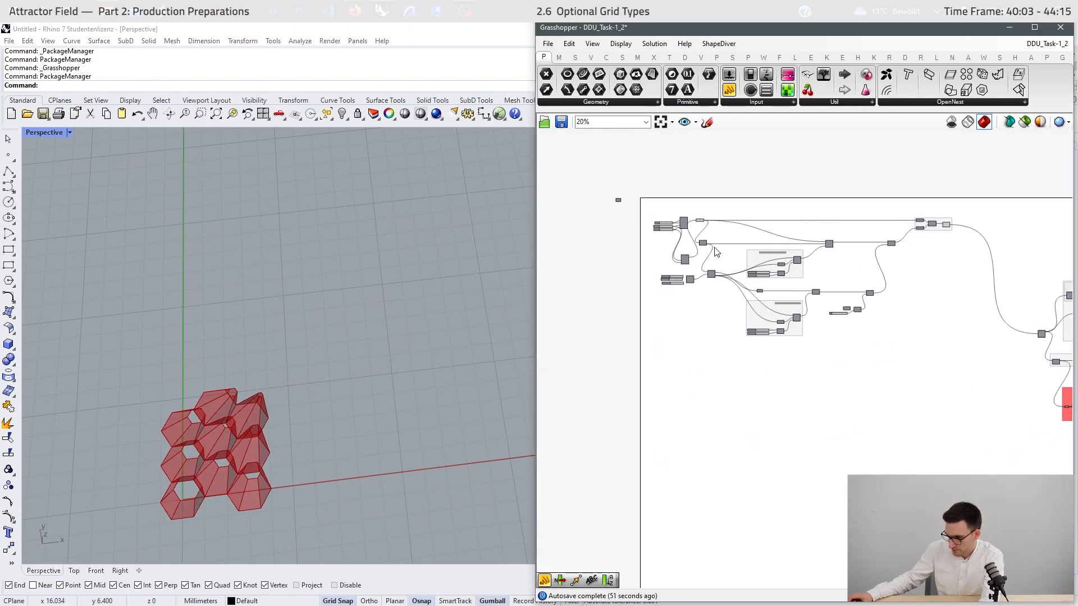
pyautogui.scroll(8, 716, 252)
pyautogui.middleClick(842, 459)
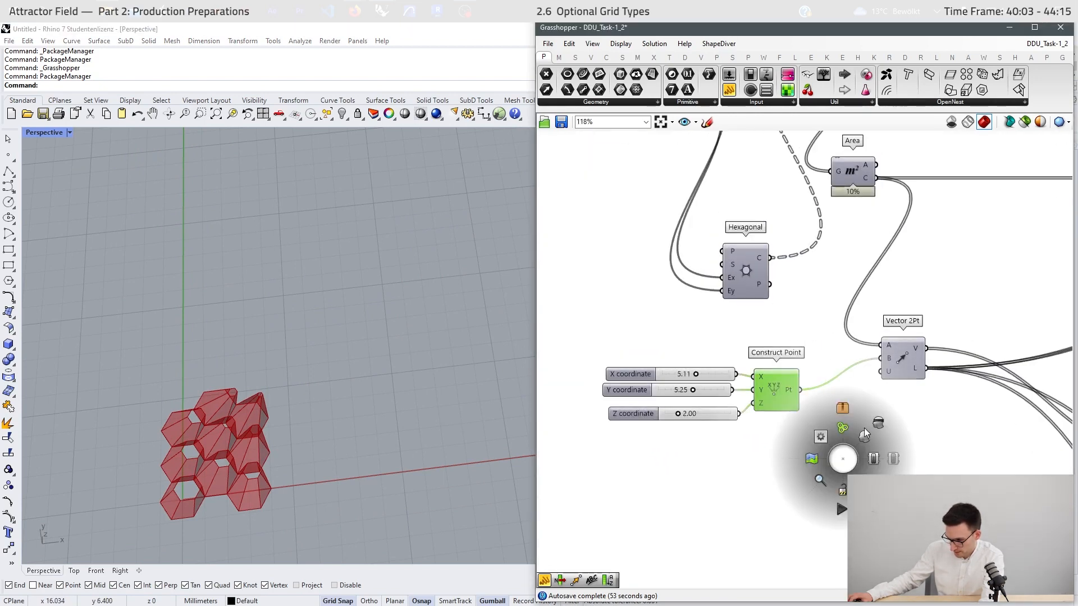
pyautogui.click(867, 429)
pyautogui.moveTo(262, 452); pyautogui.dragTo(219, 379, button='right')
pyautogui.scroll(5, 208, 224)
pyautogui.moveTo(208, 224); pyautogui.dragTo(271, 349, button='right')
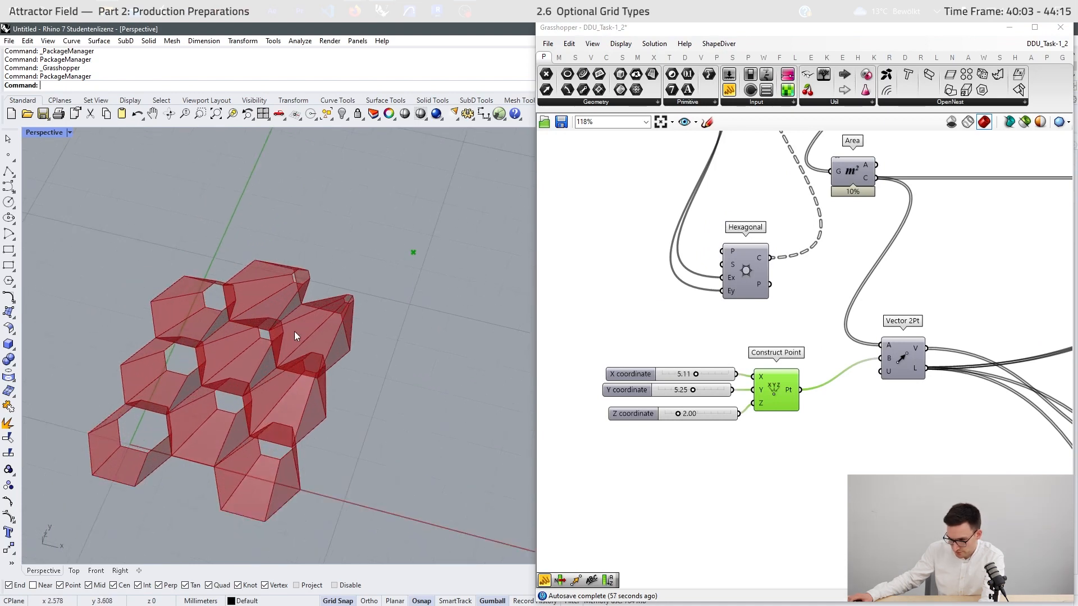
# - Set the attractor point's Y coordinate to 4.01 and its X coordinate to 4.14
pyautogui.click(656, 404)
pyautogui.scroll(3, 655, 404)
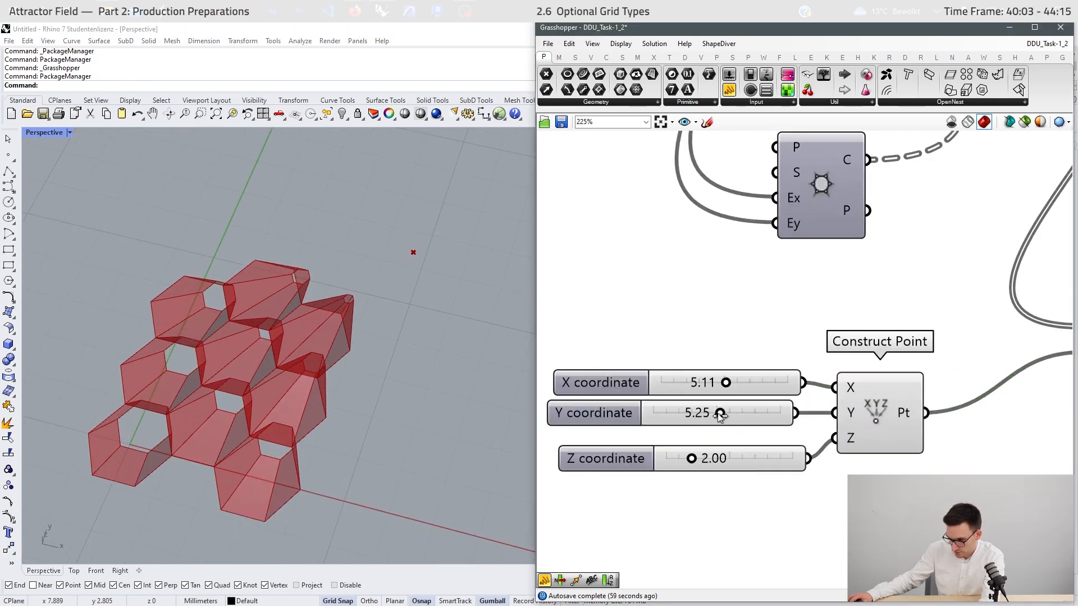
pyautogui.moveTo(706, 415)
pyautogui.mouseDown()
pyautogui.moveTo(698, 413)
pyautogui.moveTo(705, 419)
pyautogui.mouseUp()
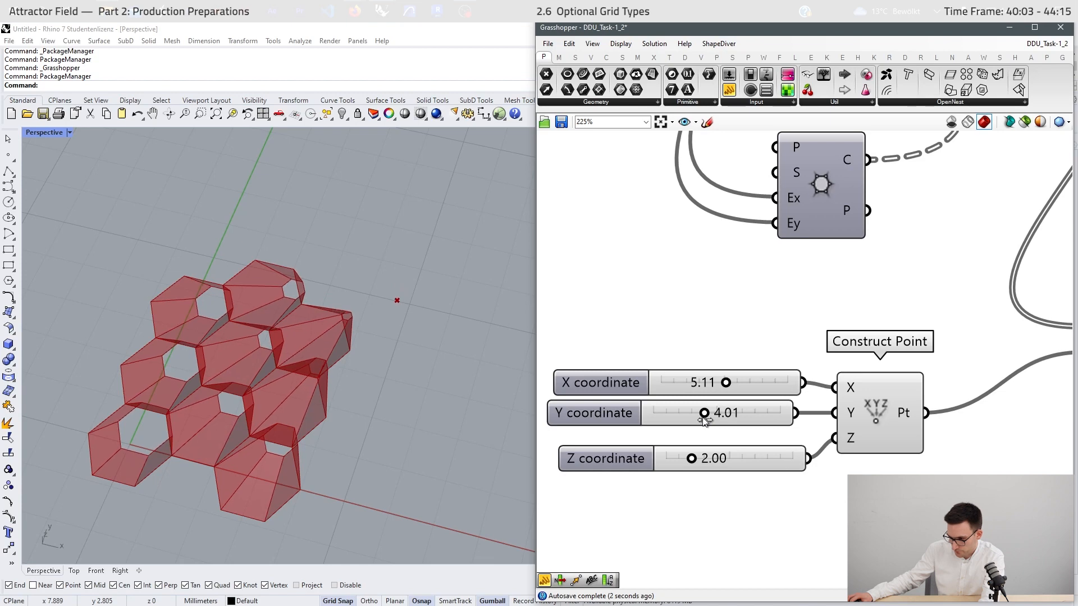
pyautogui.scroll(-10, 186, 403)
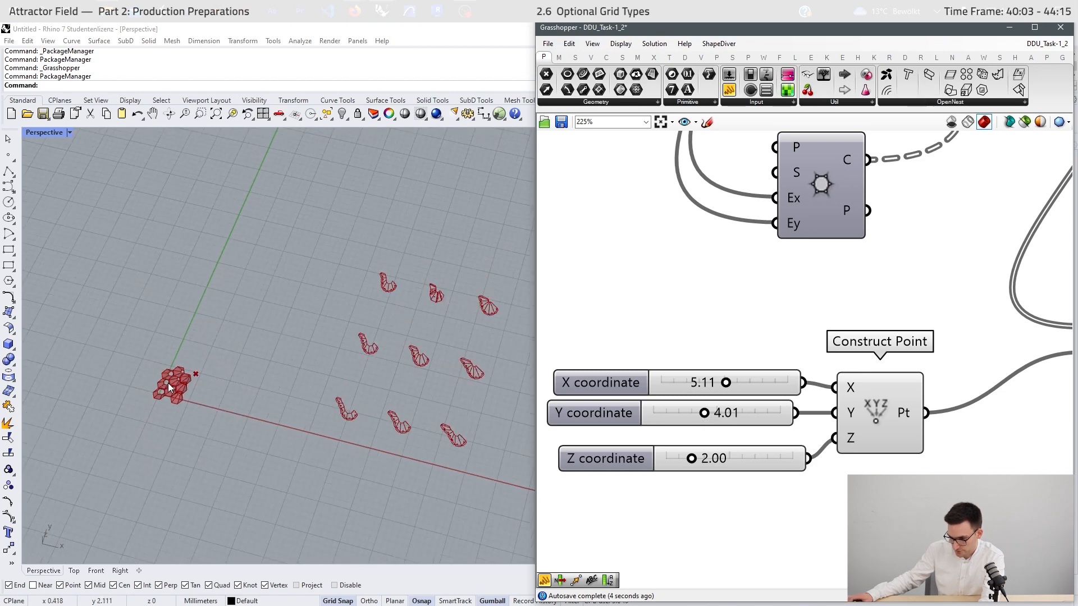
pyautogui.scroll(7, 508, 363)
pyautogui.moveTo(393, 371); pyautogui.dragTo(411, 405, button='right')
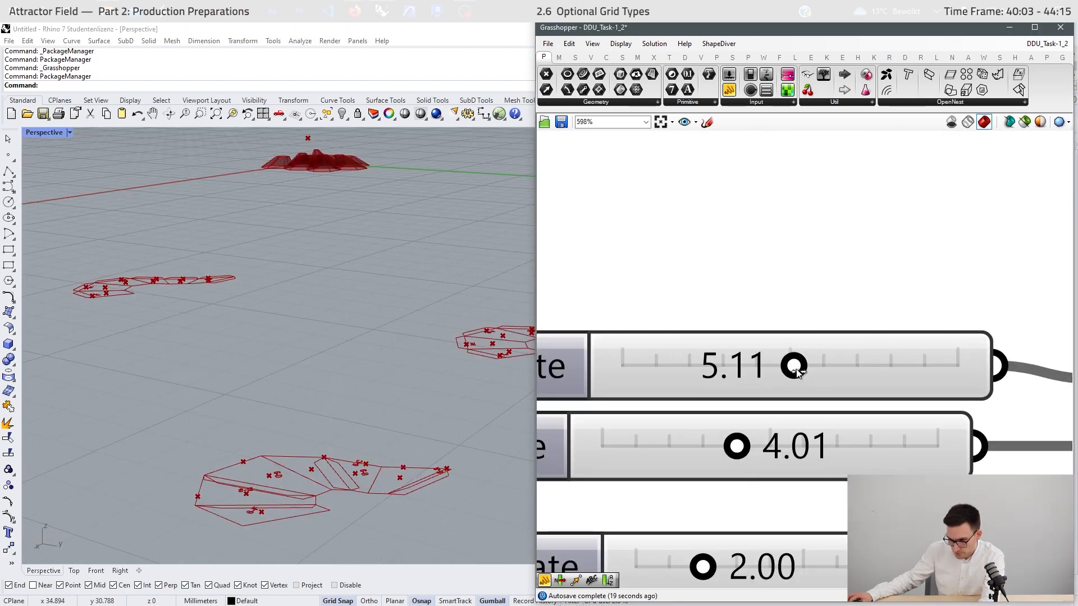
pyautogui.moveTo(793, 370); pyautogui.dragTo(761, 370)
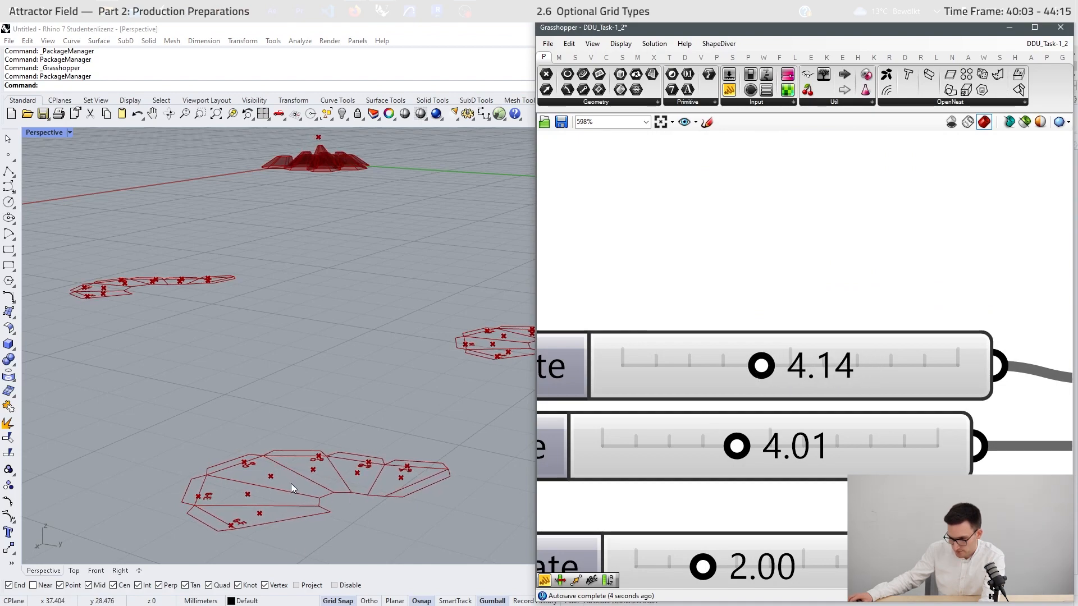
# - Examine the unrolled hexagonal parts up close, checking their face labels and connection flaps with the new attractor position
pyautogui.moveTo(291, 483); pyautogui.dragTo(409, 493, button='right')
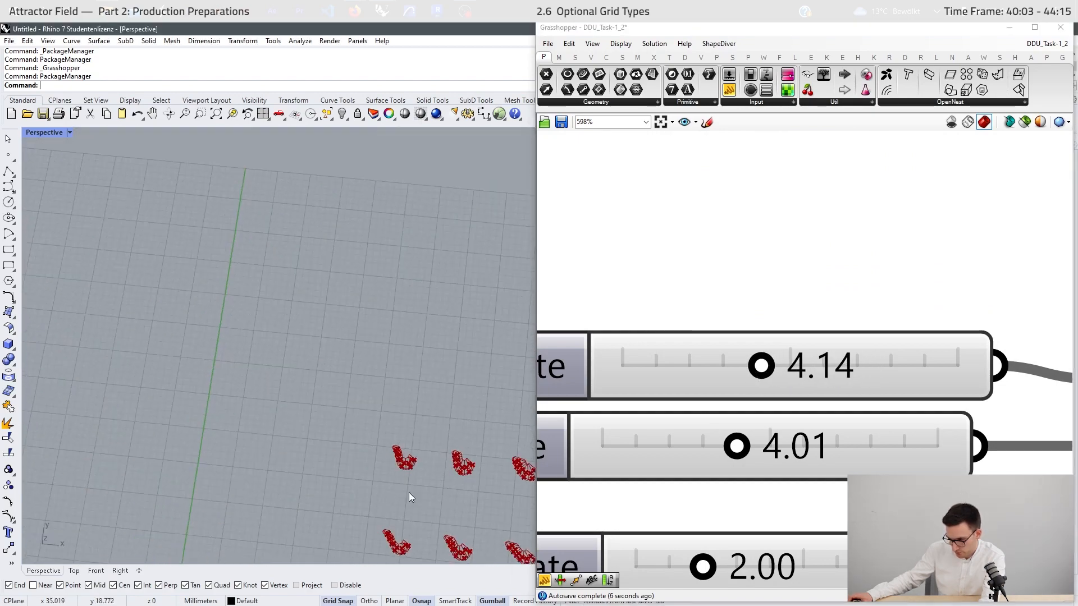
pyautogui.scroll(12, 409, 466)
pyautogui.scroll(-7, 342, 398)
pyautogui.scroll(8, 390, 422)
pyautogui.scroll(-6, 250, 358)
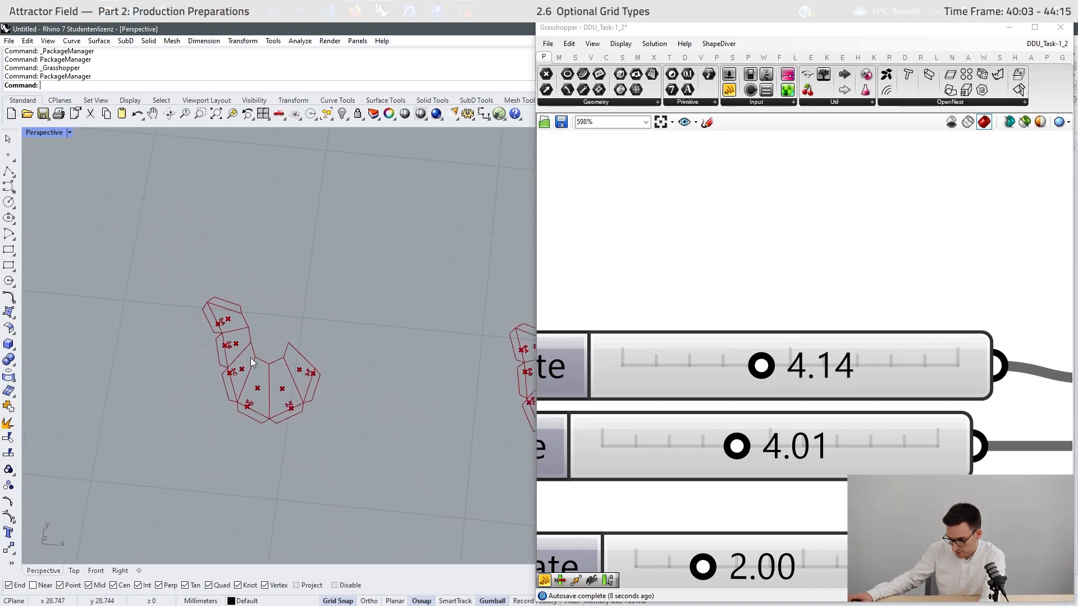
pyautogui.scroll(-5, 286, 346)
pyautogui.scroll(4, 281, 352)
pyautogui.scroll(-4, 258, 352)
pyautogui.scroll(7, 165, 439)
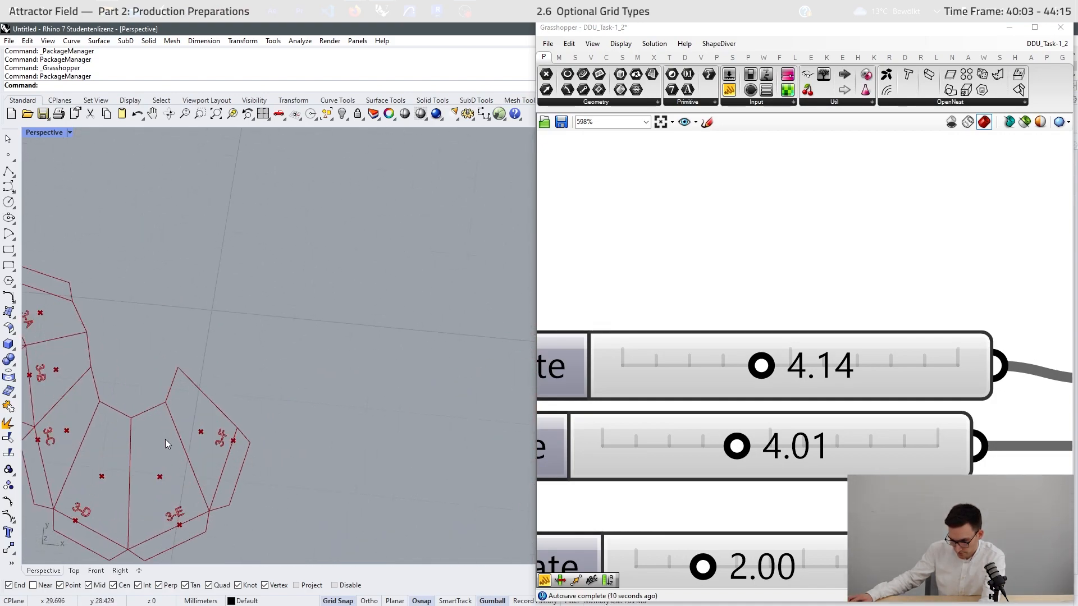
pyautogui.scroll(-9, 180, 415)
pyautogui.scroll(-14, 682, 334)
# - Turn off the preview of the components that draw cross marks on the unrolled parts
pyautogui.moveTo(1064, 307); pyautogui.dragTo(680, 351, button='right')
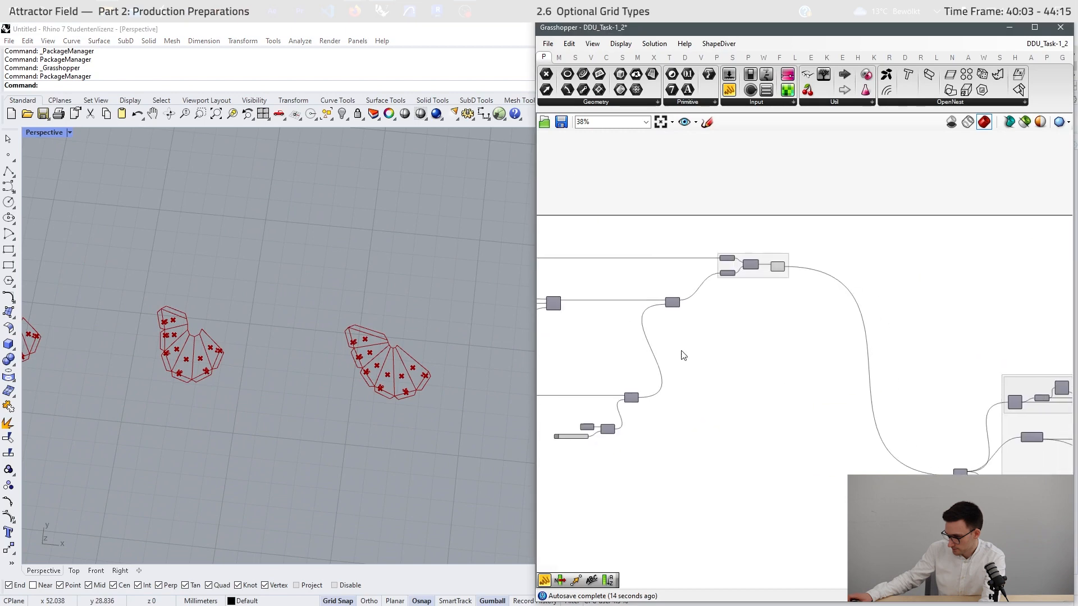
pyautogui.moveTo(1047, 374); pyautogui.dragTo(702, 396, button='right')
pyautogui.moveTo(955, 435); pyautogui.dragTo(817, 386, button='right')
pyautogui.moveTo(913, 367); pyautogui.dragTo(828, 483)
pyautogui.middleClick(773, 481)
pyautogui.click(810, 450)
pyautogui.click(731, 420)
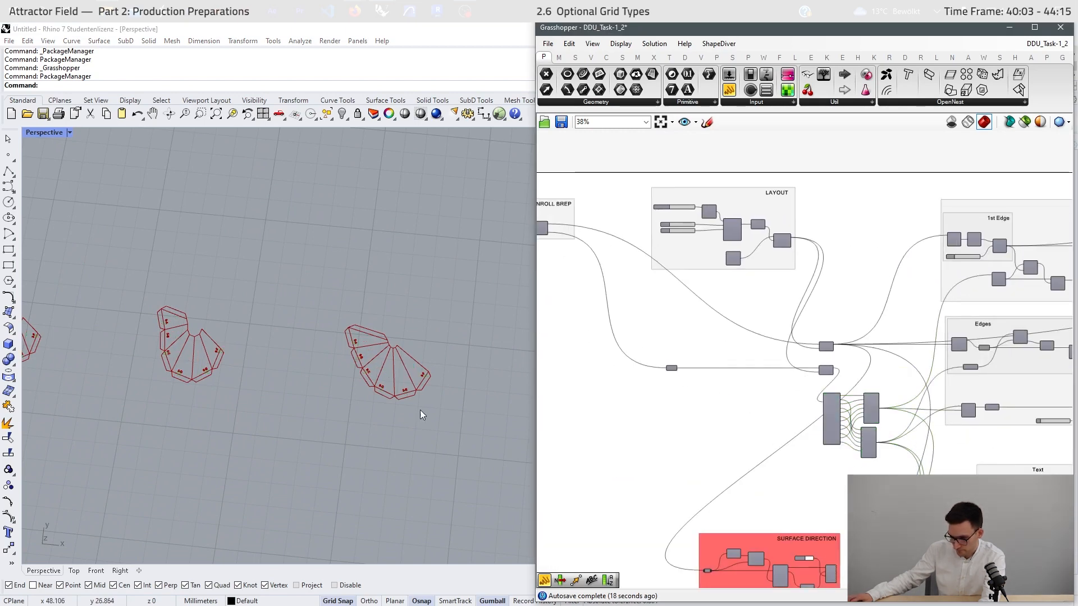
# - Review the unrolled hexagonal parts, the grid components, the LAYOUT group's extents and the List Item outputs feeding the two Merge components
pyautogui.scroll(-5, 365, 296)
pyautogui.scroll(5, 356, 393)
pyautogui.scroll(1, 335, 433)
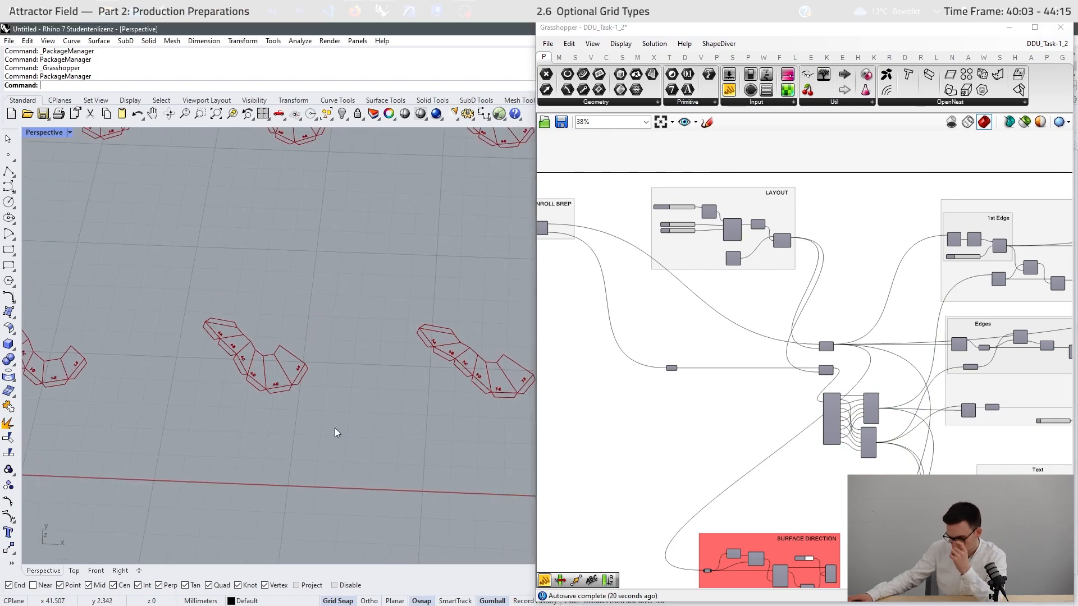
pyautogui.scroll(-7, 910, 443)
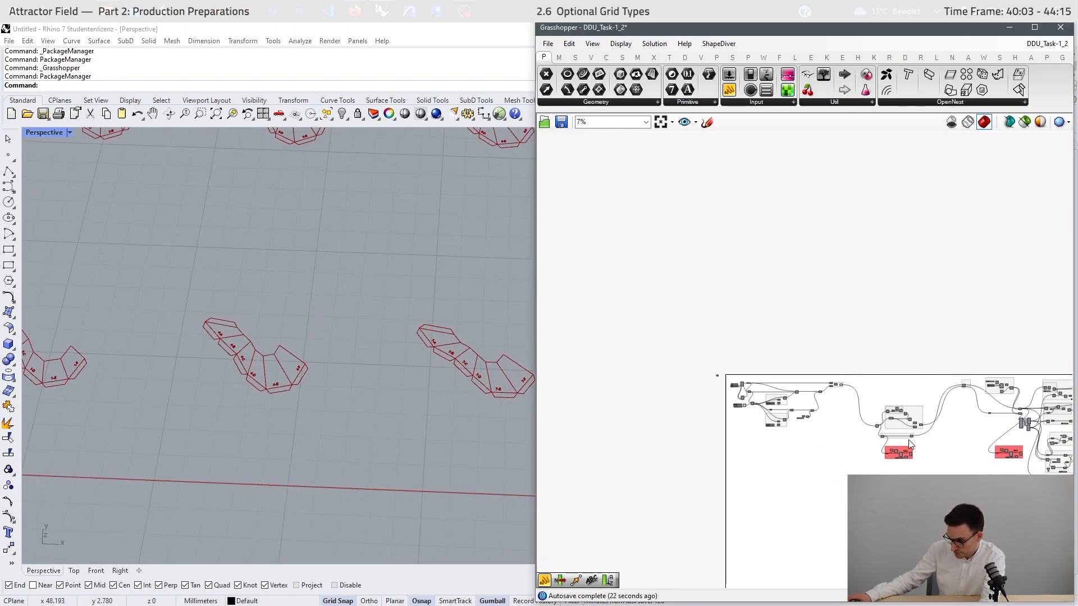
pyautogui.scroll(12, 909, 444)
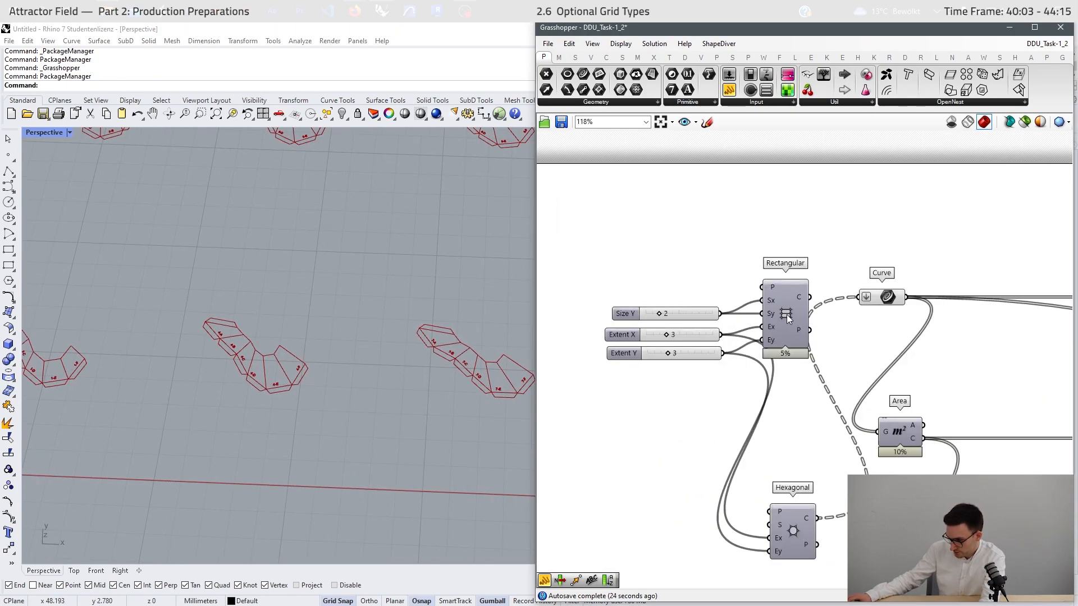
pyautogui.scroll(-8, 610, 400)
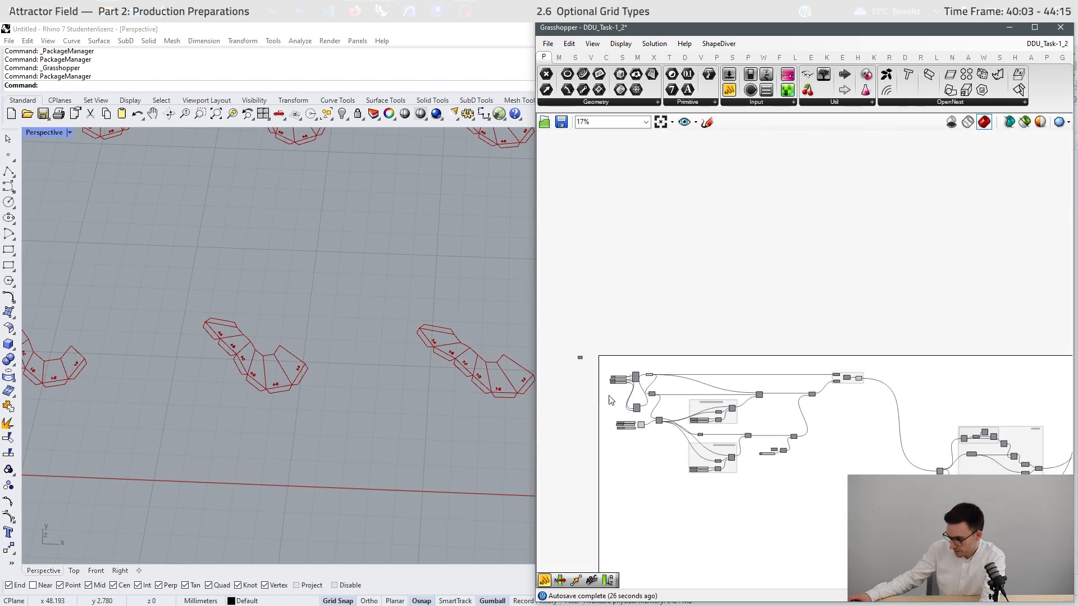
pyautogui.scroll(4, 610, 400)
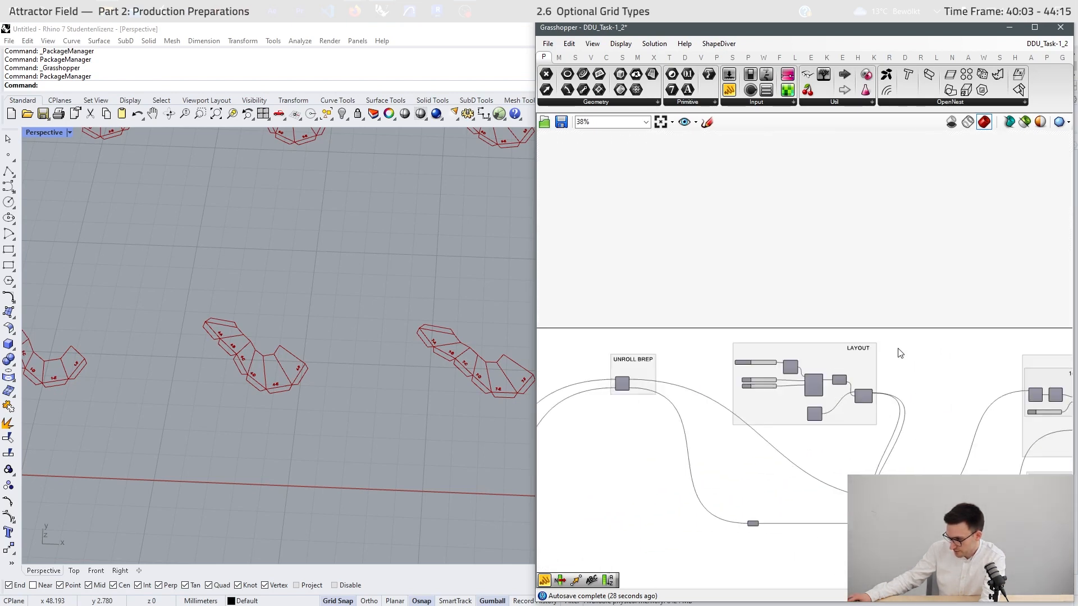
pyautogui.scroll(5, 842, 366)
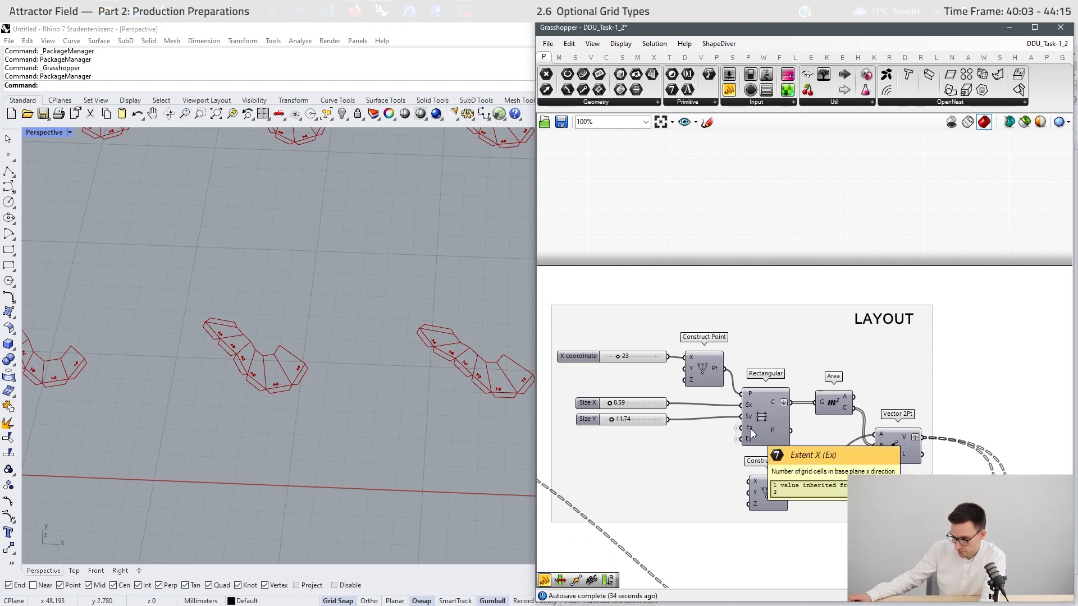
pyautogui.scroll(-5, 821, 214)
pyautogui.moveTo(944, 489); pyautogui.dragTo(865, 409, button='right')
pyautogui.scroll(6, 865, 408)
pyautogui.moveTo(835, 461); pyautogui.dragTo(855, 444)
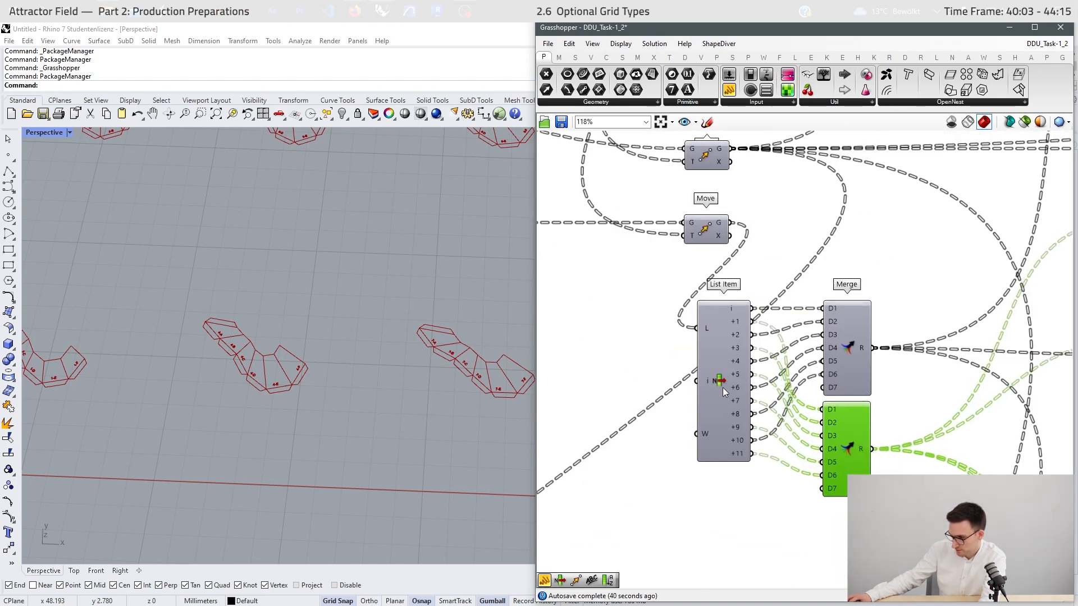
pyautogui.scroll(-5, 361, 429)
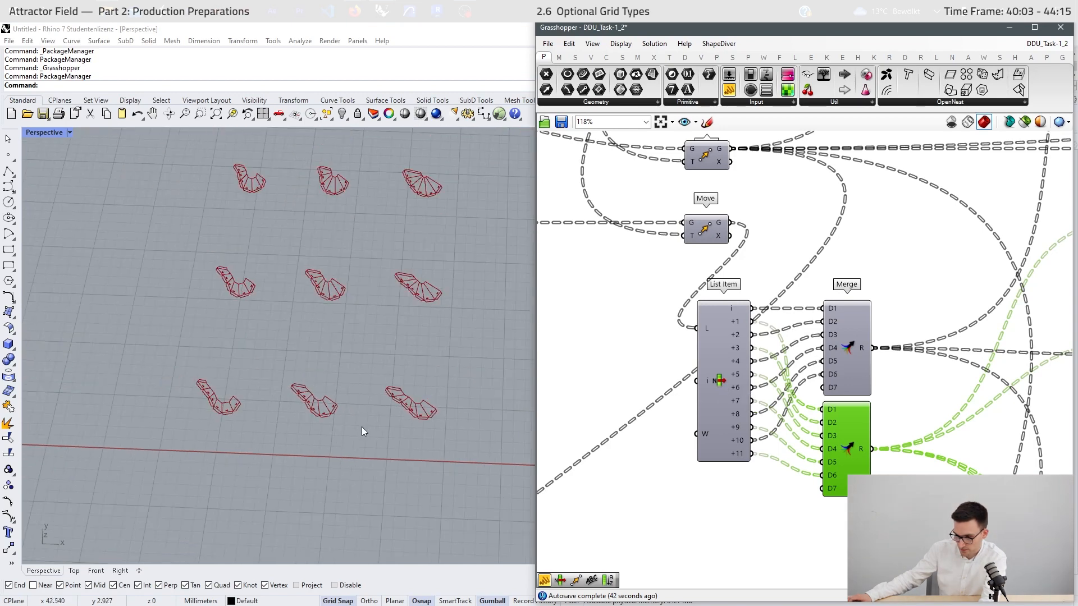
pyautogui.scroll(3, 404, 402)
pyautogui.scroll(5, 437, 421)
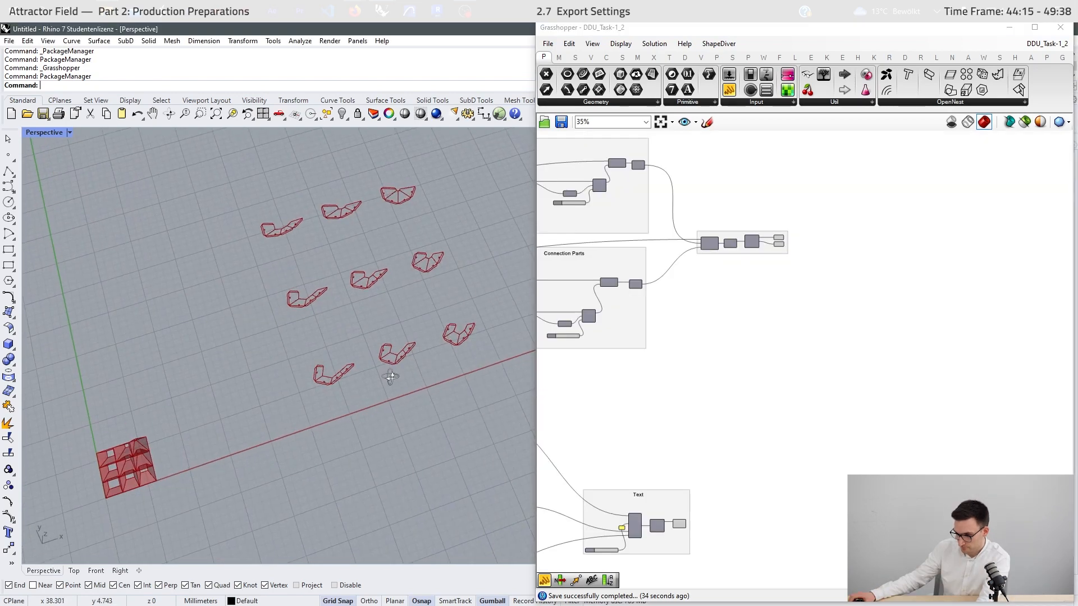
# - Add a Scale component in the empty canvas area beyond the Text group
pyautogui.moveTo(390, 373); pyautogui.dragTo(396, 370, button='right')
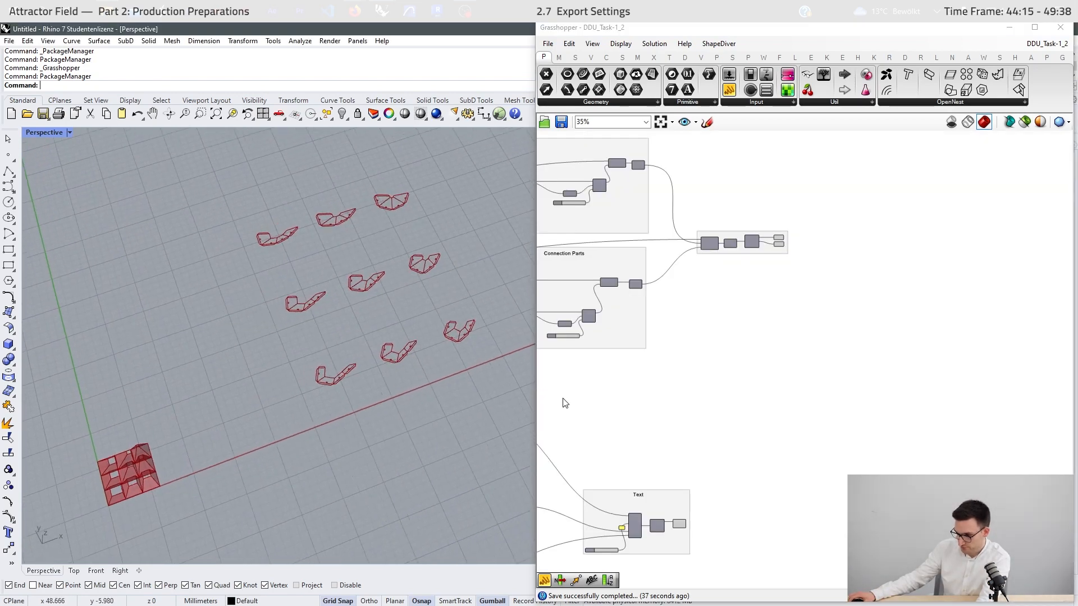
pyautogui.scroll(-2, 722, 445)
pyautogui.scroll(5, 753, 476)
pyautogui.doubleClick(771, 435)
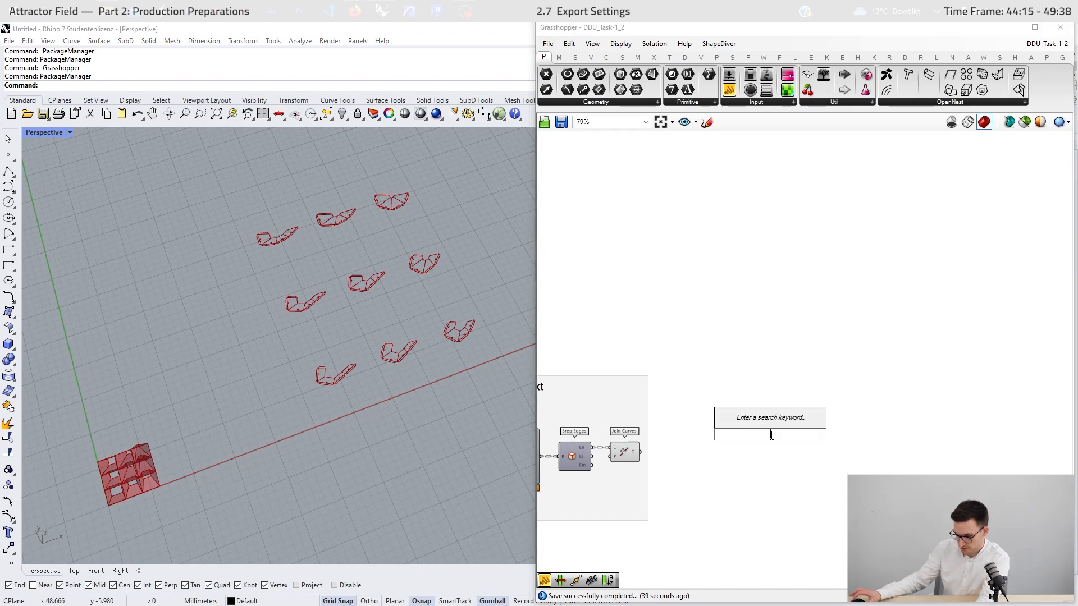
pyautogui.write('scale')
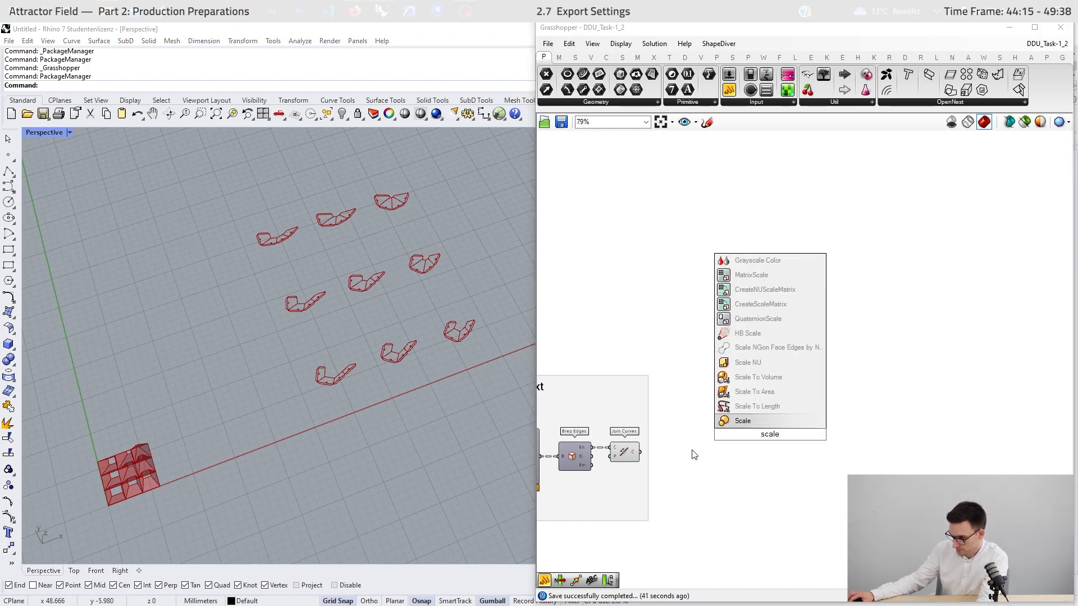
pyautogui.press('Return')
# - Add a Curve parameter beside the Text group and connect the Join Curves output to it
pyautogui.scroll(-5, 786, 393)
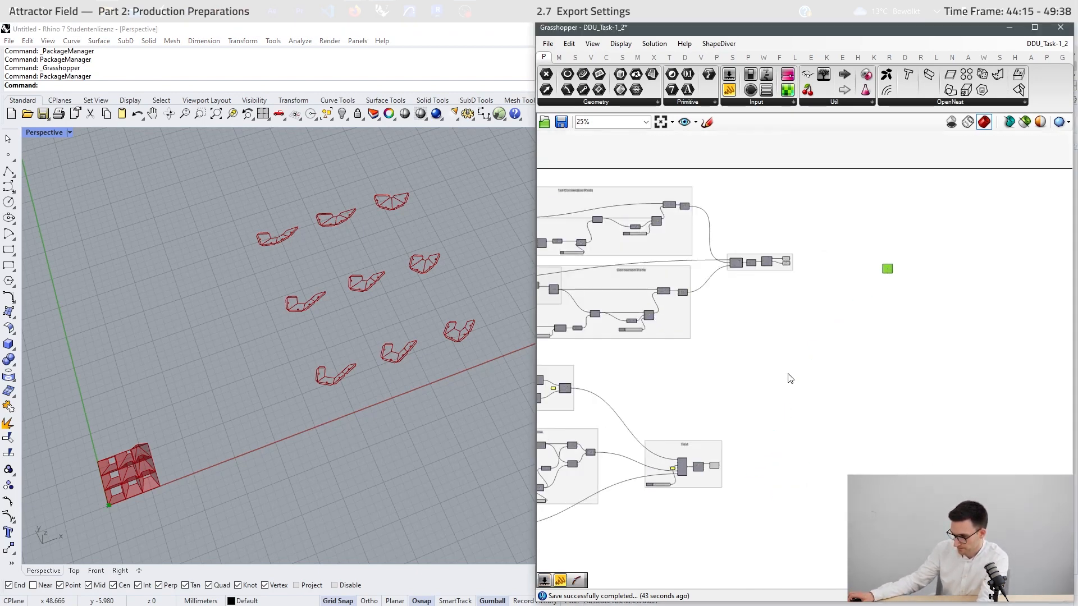
pyautogui.scroll(5, 783, 411)
pyautogui.doubleClick(757, 483)
pyautogui.write('crv')
pyautogui.press('Return')
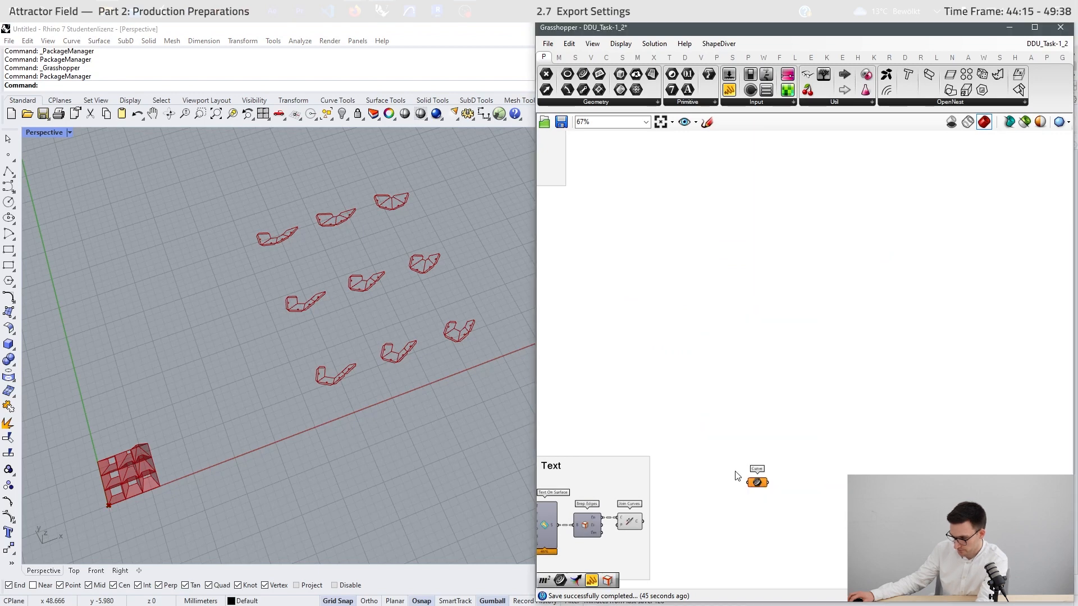
pyautogui.moveTo(725, 495); pyautogui.dragTo(683, 479)
pyautogui.moveTo(643, 522); pyautogui.dragTo(748, 482)
# - Turn off the preview of Join Curves and move the new Curve parameter up below the two Curve parameters fed by Brep Edges
pyautogui.moveTo(602, 433); pyautogui.dragTo(691, 550)
pyautogui.middleClick(733, 542)
pyautogui.click(769, 507)
pyautogui.moveTo(759, 484); pyautogui.dragTo(803, 371)
pyautogui.scroll(-5, 750, 523)
pyautogui.scroll(5, 811, 368)
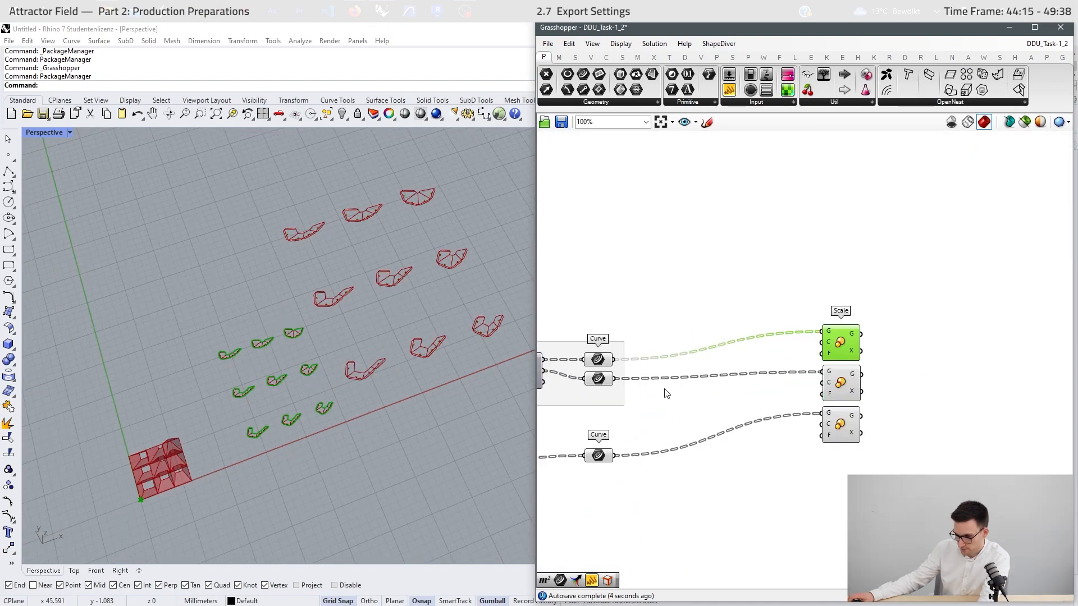
# - Turn off the preview of the three Curve parameters that feed the Scale components
pyautogui.moveTo(656, 410); pyautogui.dragTo(725, 394, button='right')
pyautogui.moveTo(728, 275); pyautogui.dragTo(632, 482)
pyautogui.middleClick(749, 455)
pyautogui.click(784, 425)
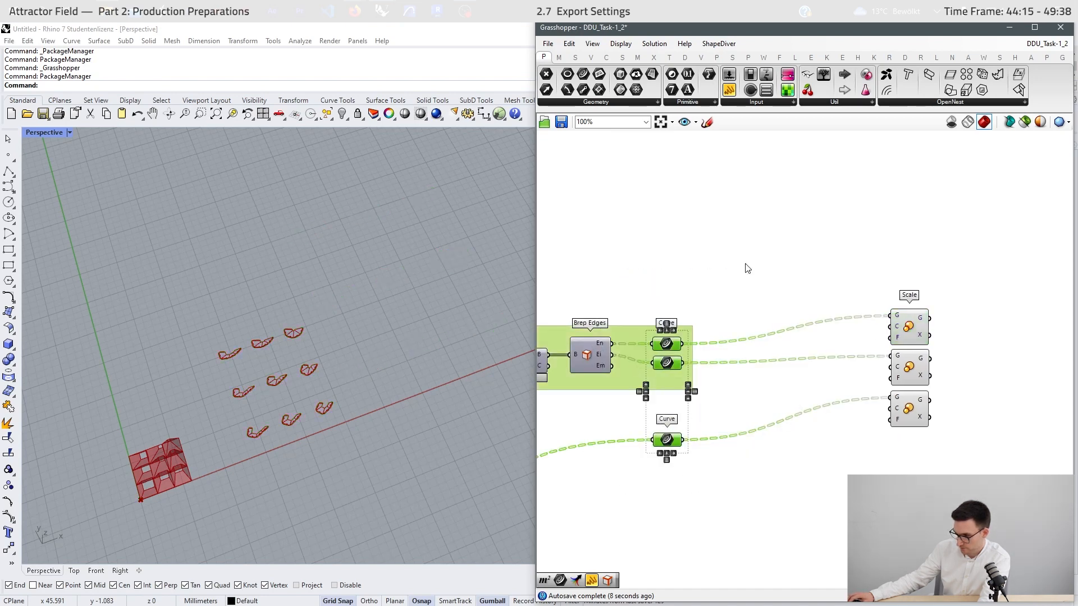
# - Add a number slider with the value 1.00 and connect it to the F input of all three Scale components
pyautogui.doubleClick(779, 259)
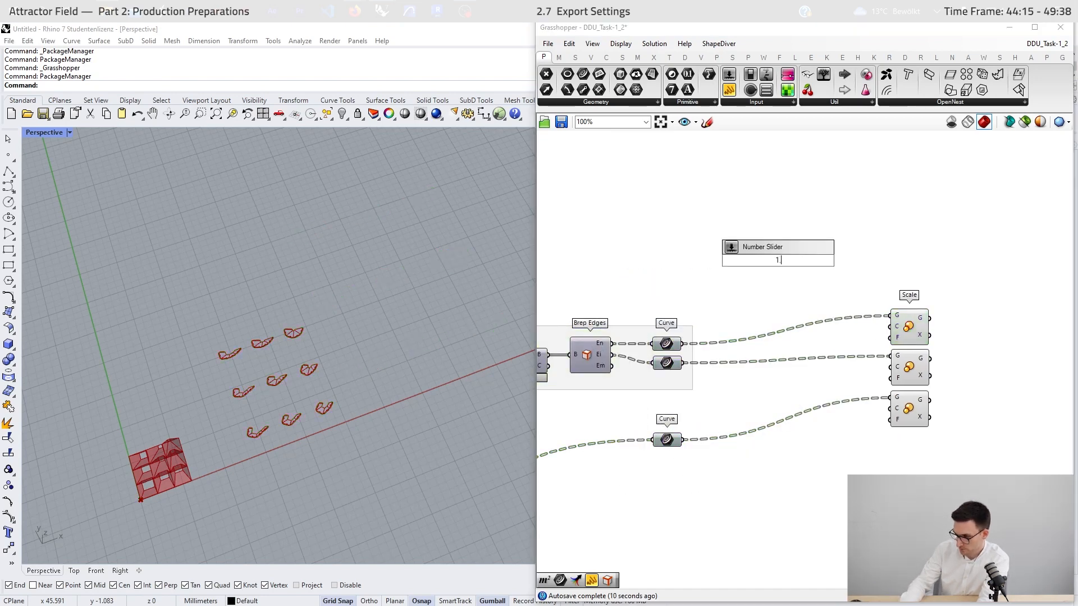
pyautogui.press('Return')
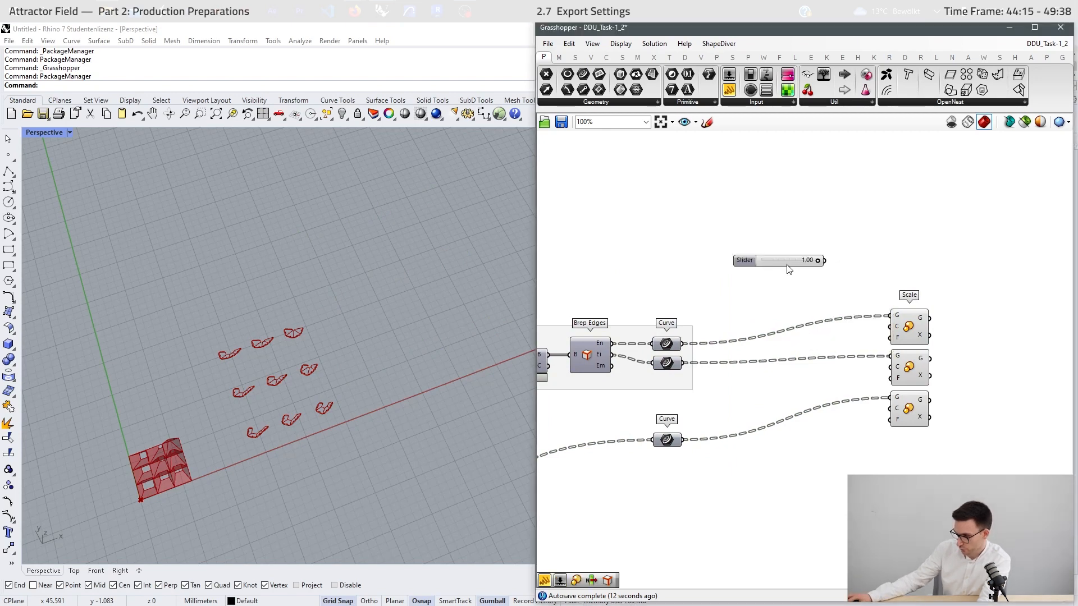
pyautogui.moveTo(823, 261); pyautogui.dragTo(892, 420)
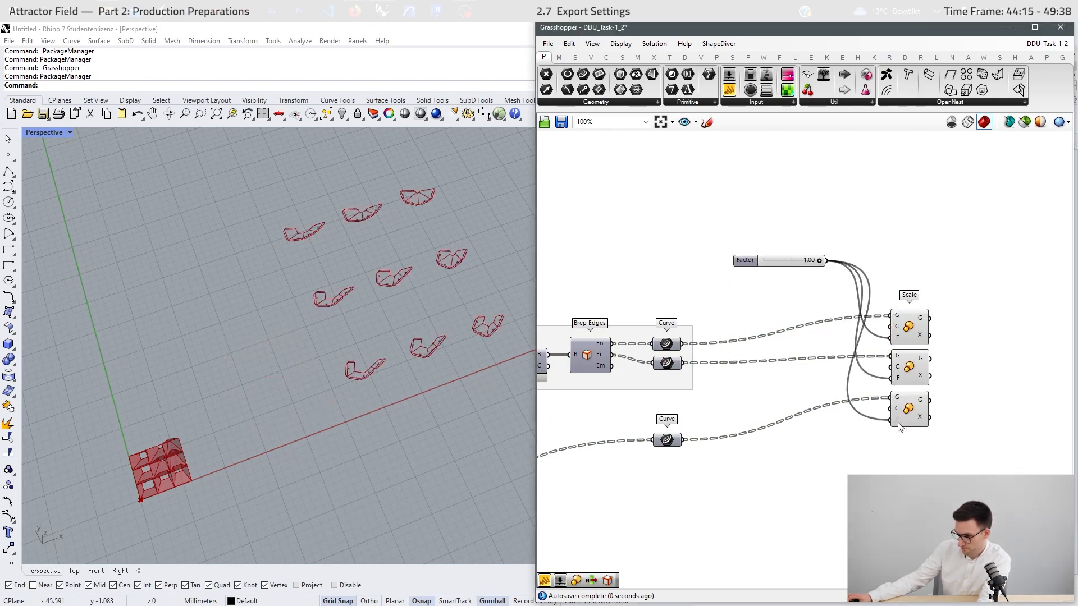
pyautogui.scroll(-3, 833, 461)
pyautogui.scroll(2, 920, 334)
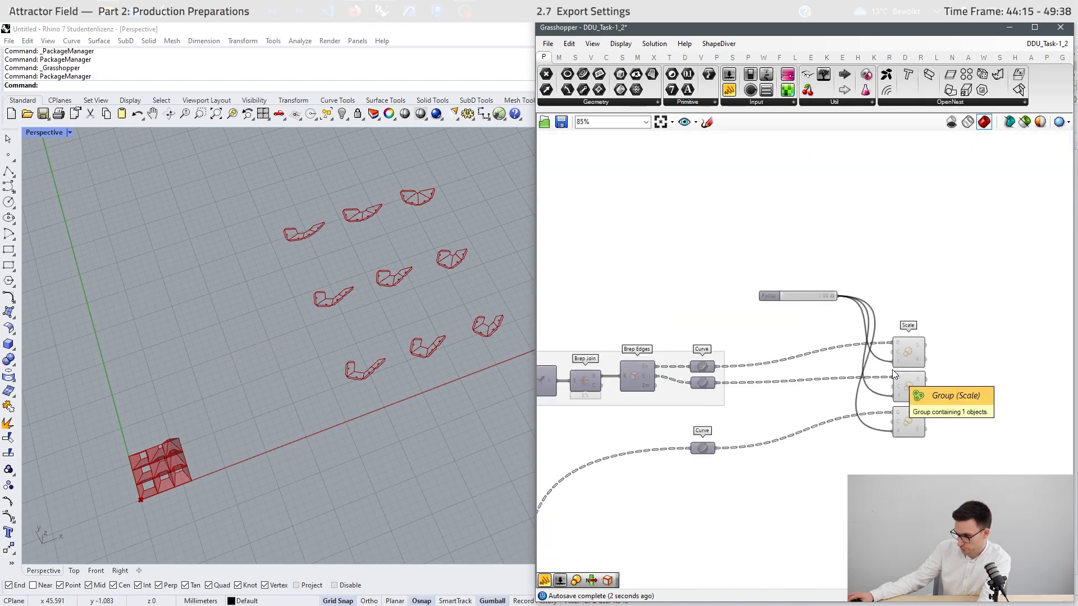
# - Move the Factor slider and the three Scale components together, farther away from the Curve parameters
pyautogui.scroll(-8, 940, 309)
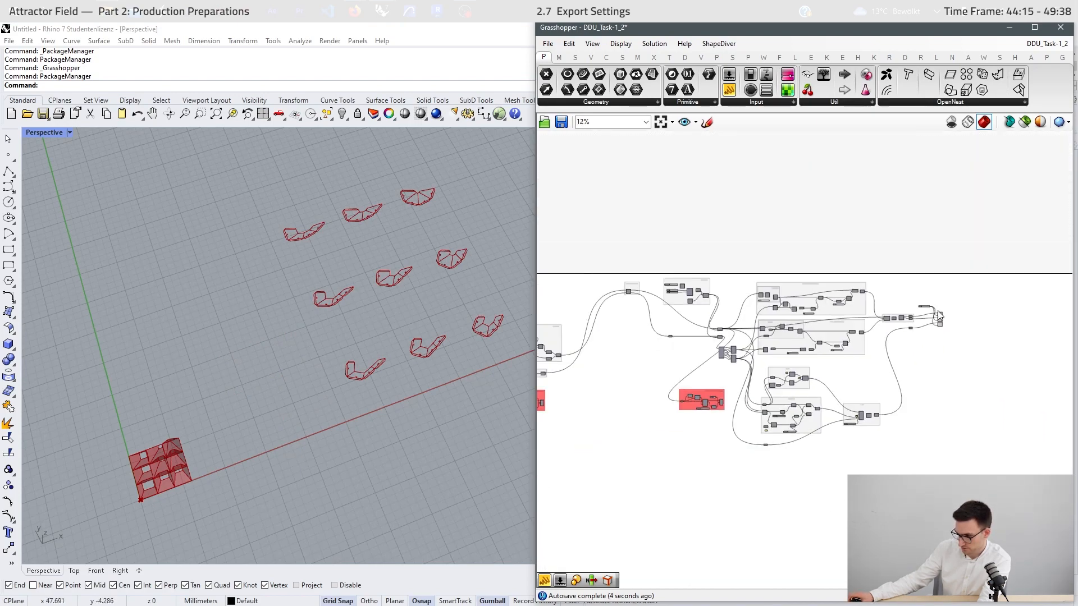
pyautogui.moveTo(712, 318); pyautogui.dragTo(759, 352, button='right')
pyautogui.moveTo(590, 281); pyautogui.dragTo(718, 302, button='right')
pyautogui.moveTo(806, 290); pyautogui.dragTo(702, 299, button='right')
pyautogui.moveTo(767, 311); pyautogui.dragTo(631, 340, button='right')
pyautogui.scroll(9, 1032, 363)
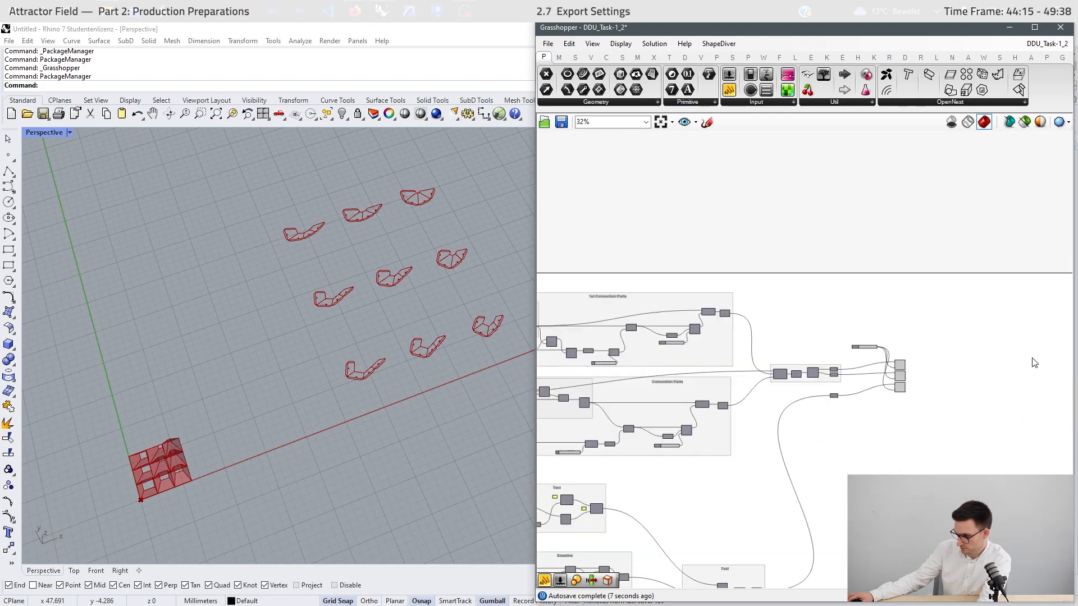
pyautogui.moveTo(842, 247); pyautogui.dragTo(758, 477)
pyautogui.moveTo(832, 420); pyautogui.dragTo(993, 346)
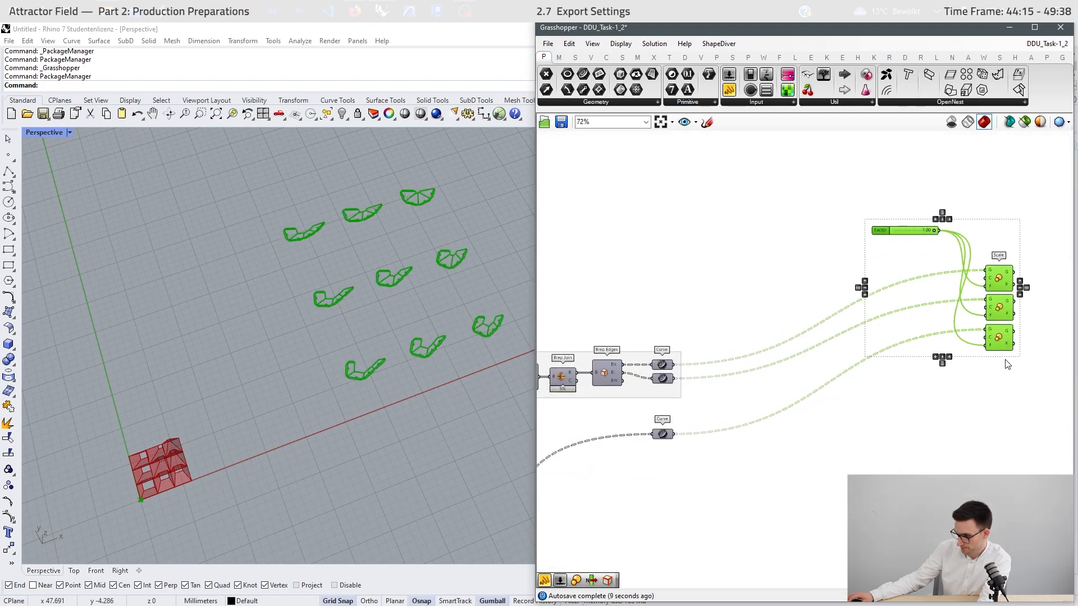
pyautogui.click(1007, 368)
# - Add a Scale component beyond the Loft and connect the Loft output to its G input
pyautogui.scroll(-10, 1016, 394)
pyautogui.scroll(5, 678, 371)
pyautogui.scroll(5, 678, 370)
pyautogui.moveTo(561, 370); pyautogui.dragTo(790, 368, button='right')
pyautogui.click(695, 365)
pyautogui.click(806, 340)
pyautogui.doubleClick(810, 342)
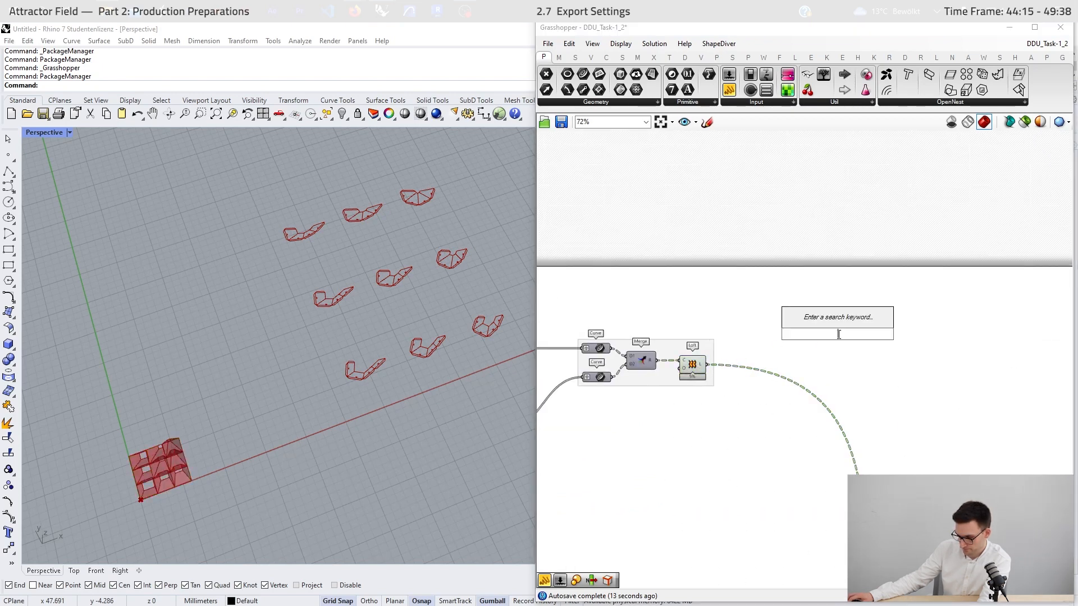
pyautogui.write('scale')
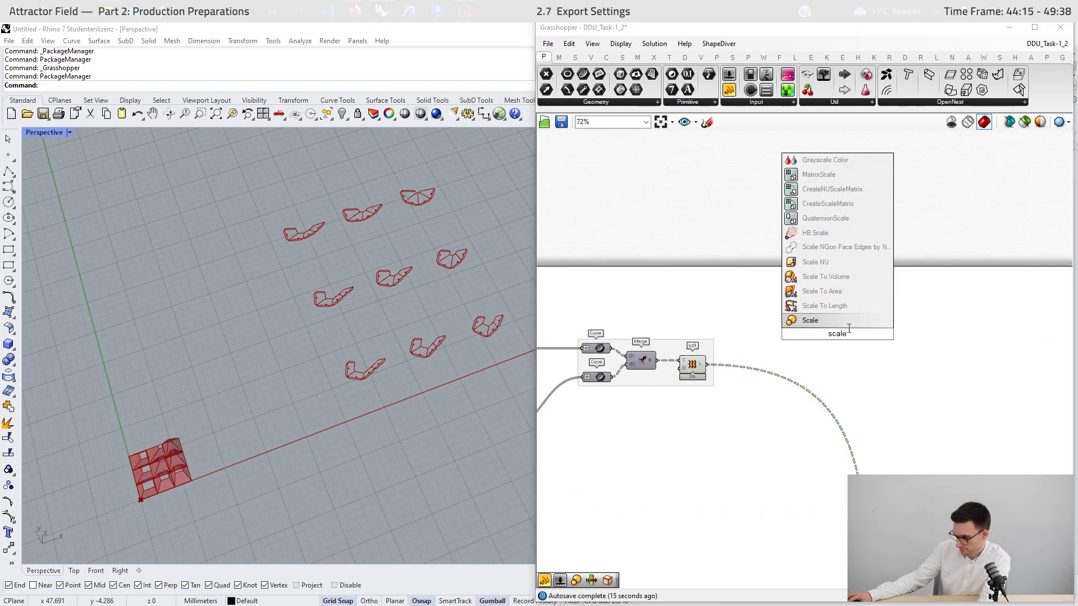
pyautogui.press('Return')
pyautogui.moveTo(801, 334); pyautogui.dragTo(892, 180)
# - Turn off the preview of the Loft component feeding the new Scale
pyautogui.click(692, 365)
pyautogui.scroll(1, 711, 445)
pyautogui.middleClick(711, 445)
pyautogui.click(740, 408)
pyautogui.click(897, 284)
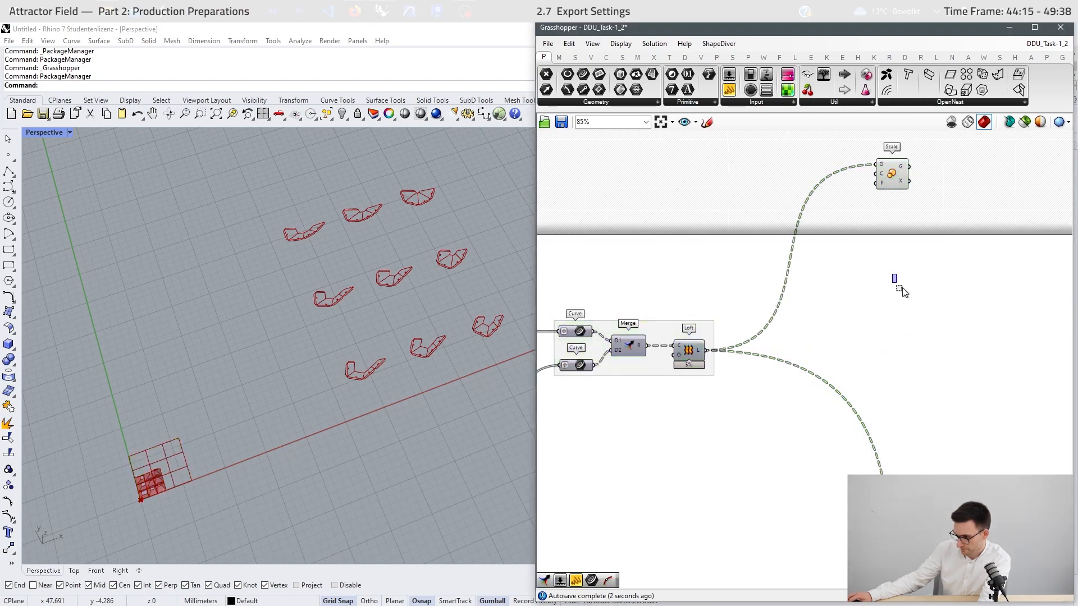
# - Turn off the preview of the Curve parameter that follows the rectangular grid at the start of the definition
pyautogui.scroll(-7, 915, 303)
pyautogui.moveTo(671, 382); pyautogui.dragTo(847, 368, button='right')
pyautogui.scroll(5, 768, 288)
pyautogui.click(731, 330)
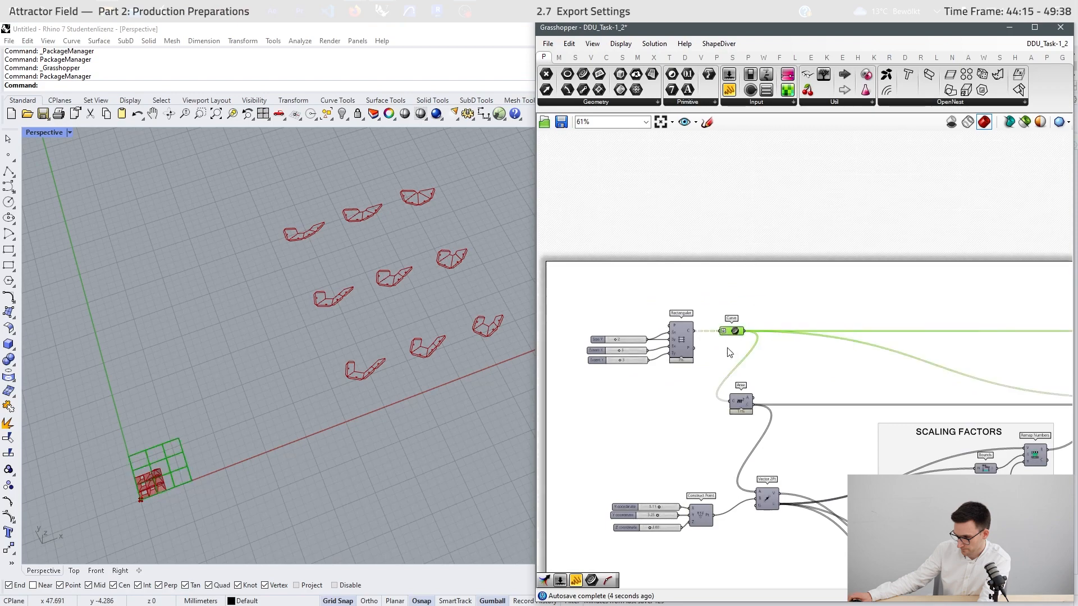
pyautogui.middleClick(719, 366)
pyautogui.click(755, 337)
# - Move the Loft's Scale component to just below the other three Scale components
pyautogui.scroll(-5, 922, 410)
pyautogui.moveTo(990, 381); pyautogui.dragTo(734, 382, button='right')
pyautogui.scroll(3, 734, 383)
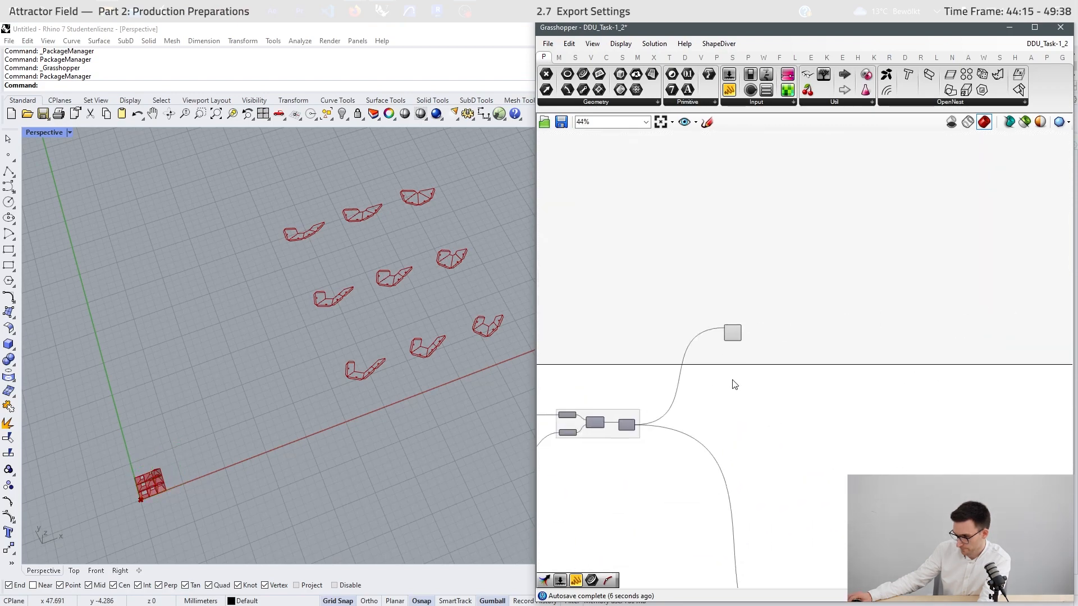
pyautogui.moveTo(735, 333); pyautogui.dragTo(807, 380)
pyautogui.scroll(-6, 667, 335)
pyautogui.scroll(-3, 674, 345)
pyautogui.scroll(10, 964, 360)
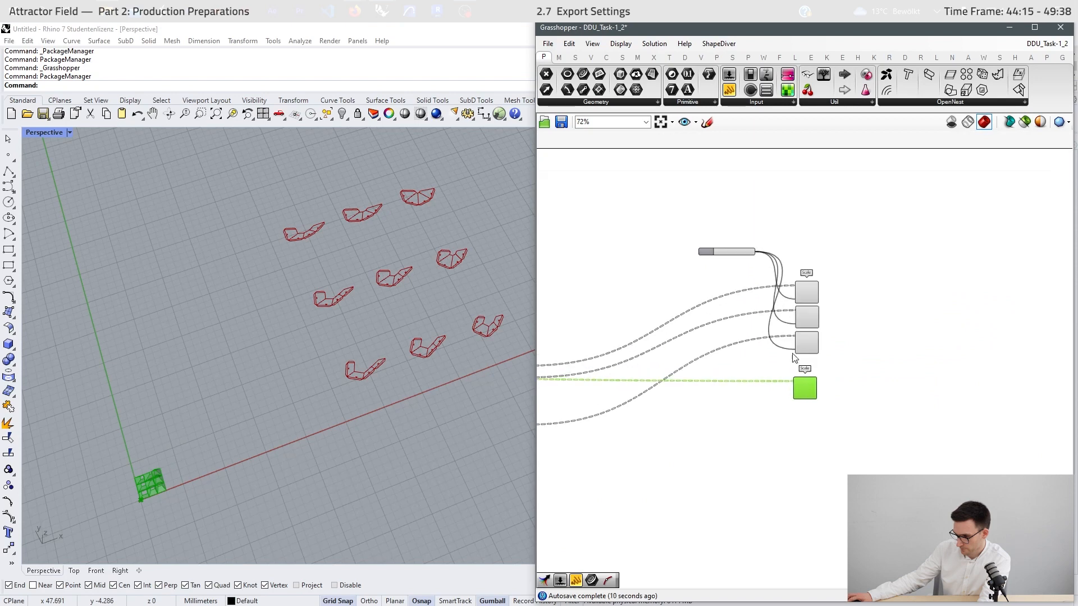
pyautogui.scroll(5, 808, 388)
# - Set the wire display of the fourth Scale component's G input to Hidden
pyautogui.rightClick(788, 399)
pyautogui.click(764, 418)
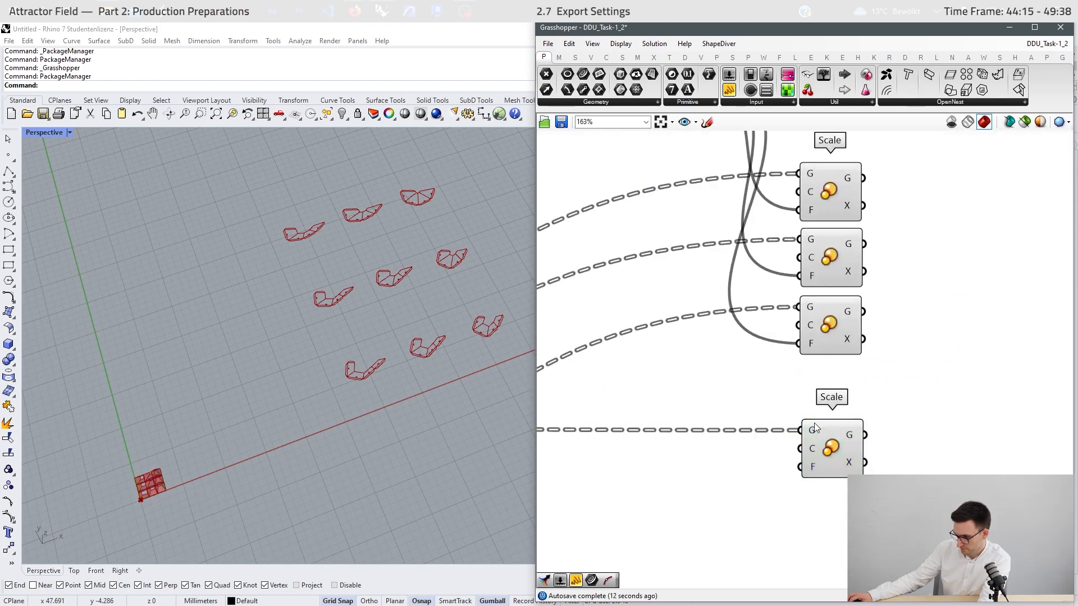
pyautogui.rightClick(812, 426)
pyautogui.moveTo(915, 425)
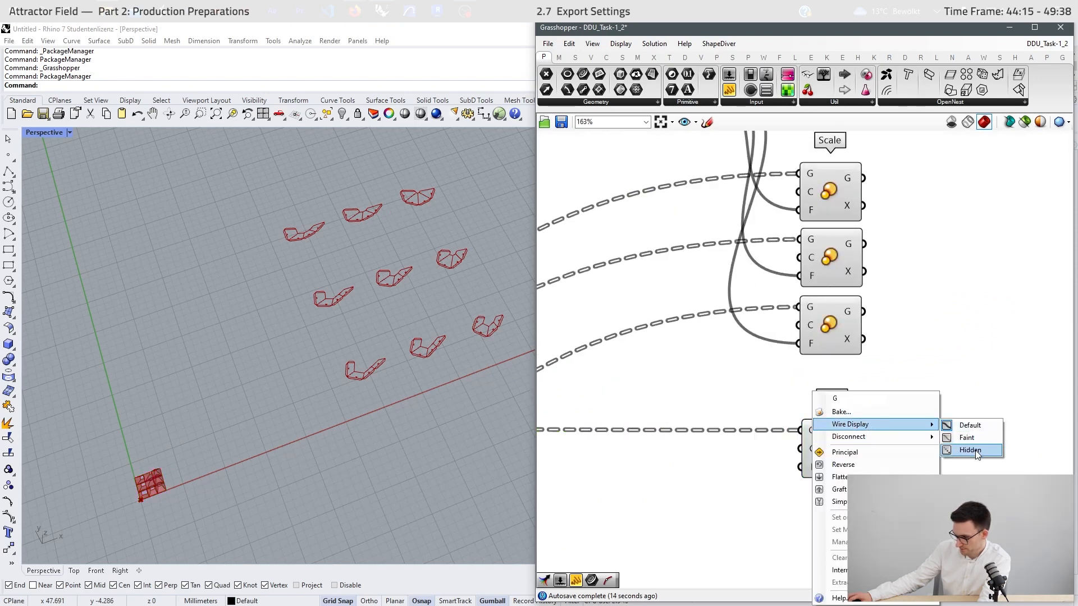
pyautogui.click(968, 437)
pyautogui.click(836, 449)
pyautogui.click(871, 416)
# - Connect the Factor slider to the F input of the fourth Scale component
pyautogui.scroll(-2, 870, 416)
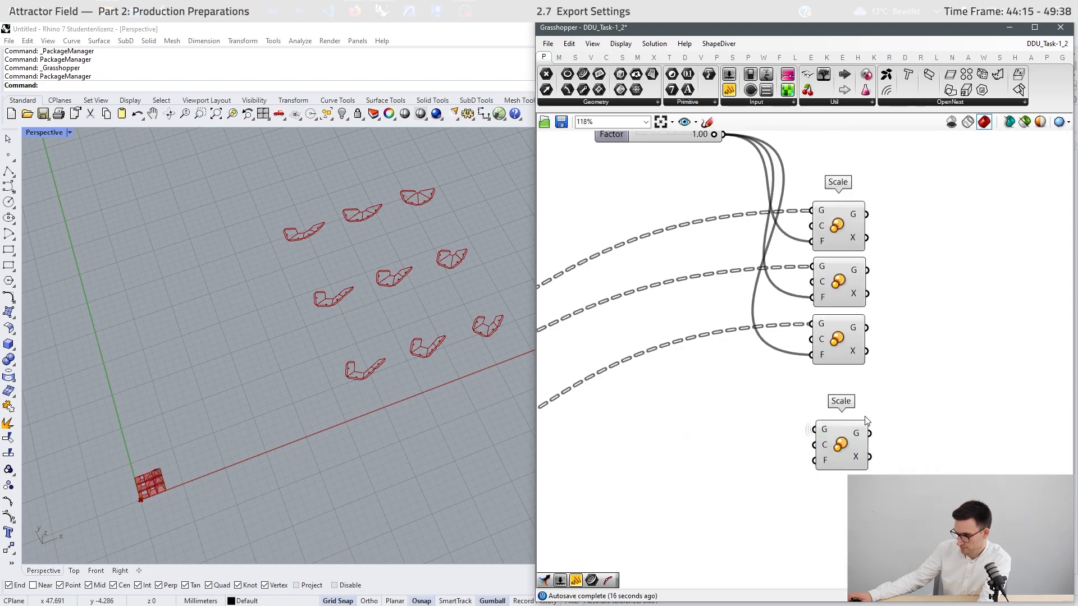
pyautogui.moveTo(769, 223); pyautogui.dragTo(834, 450)
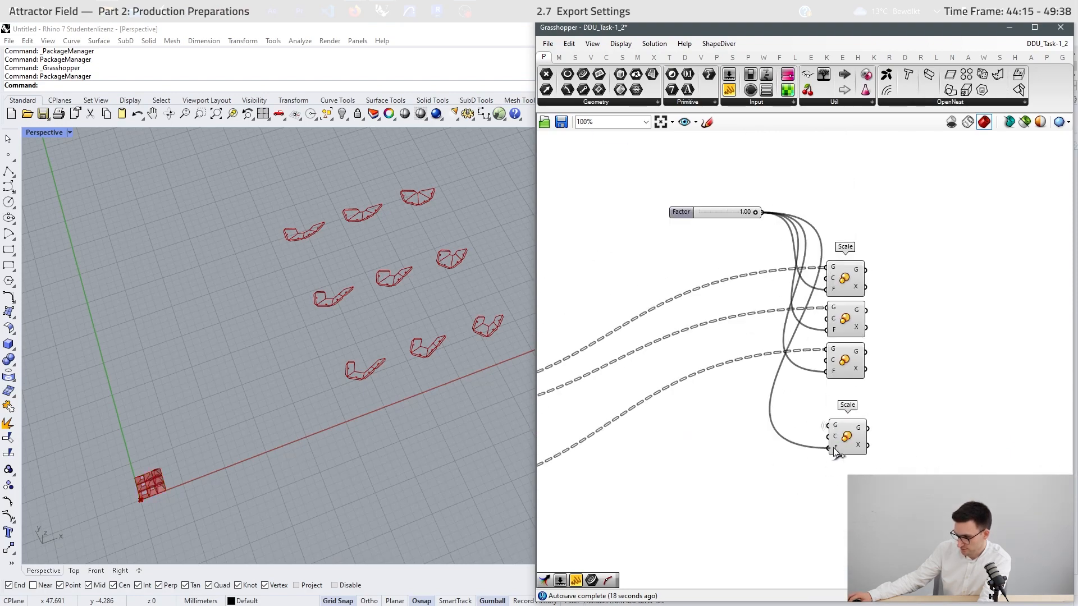
pyautogui.scroll(3, 707, 258)
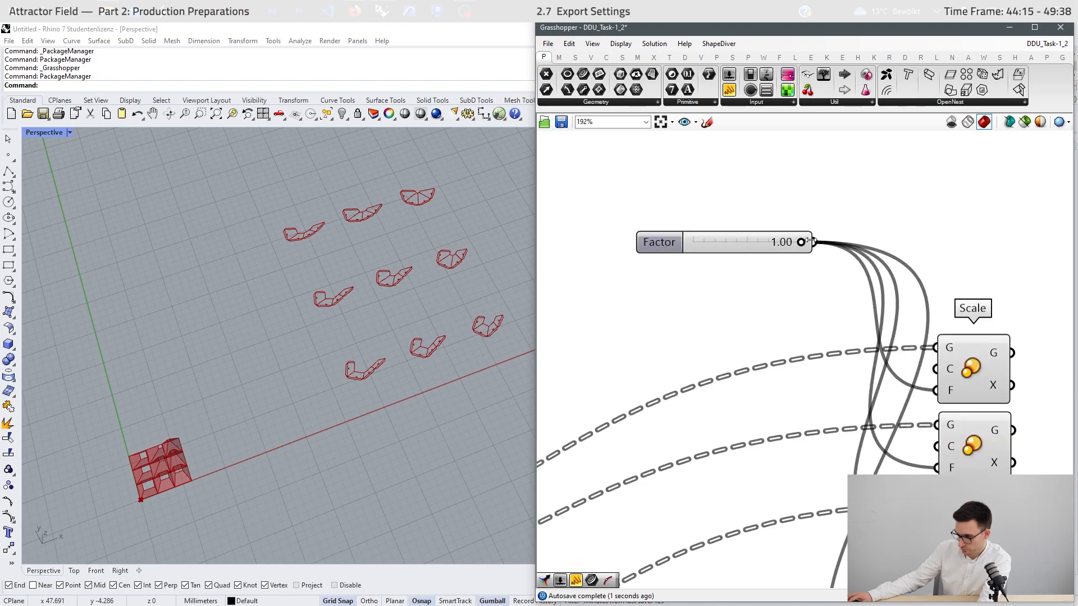
pyautogui.moveTo(801, 245)
pyautogui.mouseDown()
pyautogui.moveTo(765, 246)
pyautogui.moveTo(808, 247)
pyautogui.mouseUp()
pyautogui.scroll(-4, 786, 314)
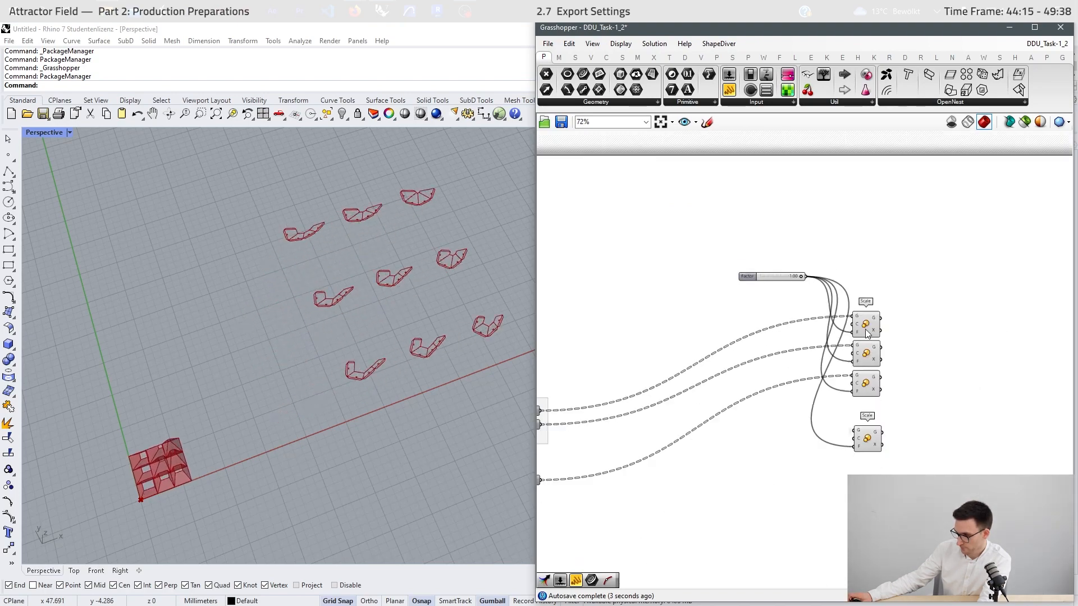
pyautogui.scroll(2, 914, 347)
pyautogui.scroll(-2, 752, 255)
pyautogui.scroll(2, 819, 366)
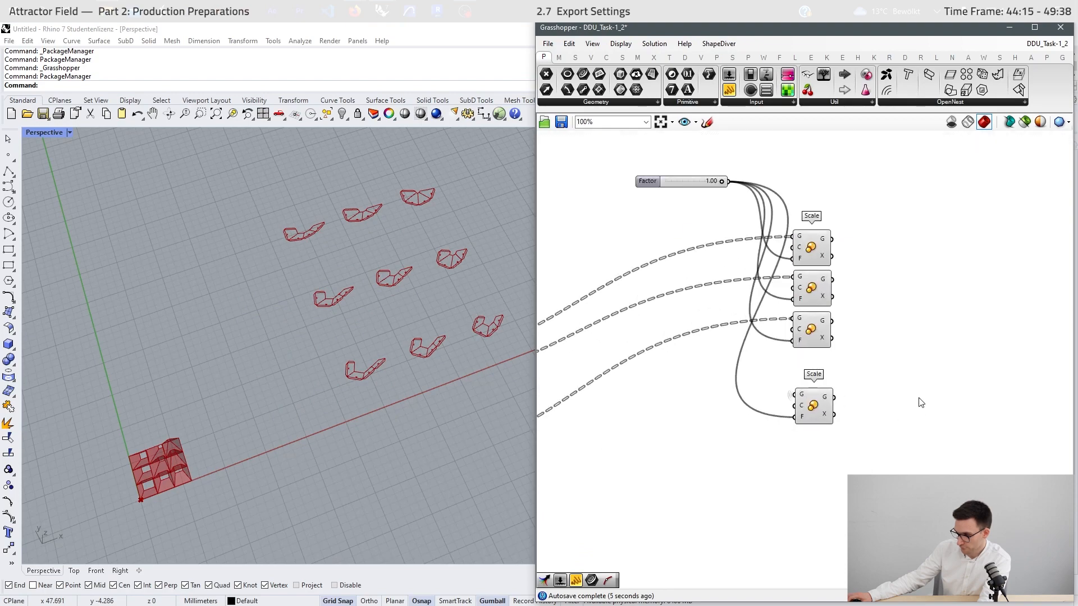
# - Examine the 210 by 297 rectangle in the perspective view and check the model units in the document properties
pyautogui.moveTo(890, 432); pyautogui.dragTo(831, 435, button='right')
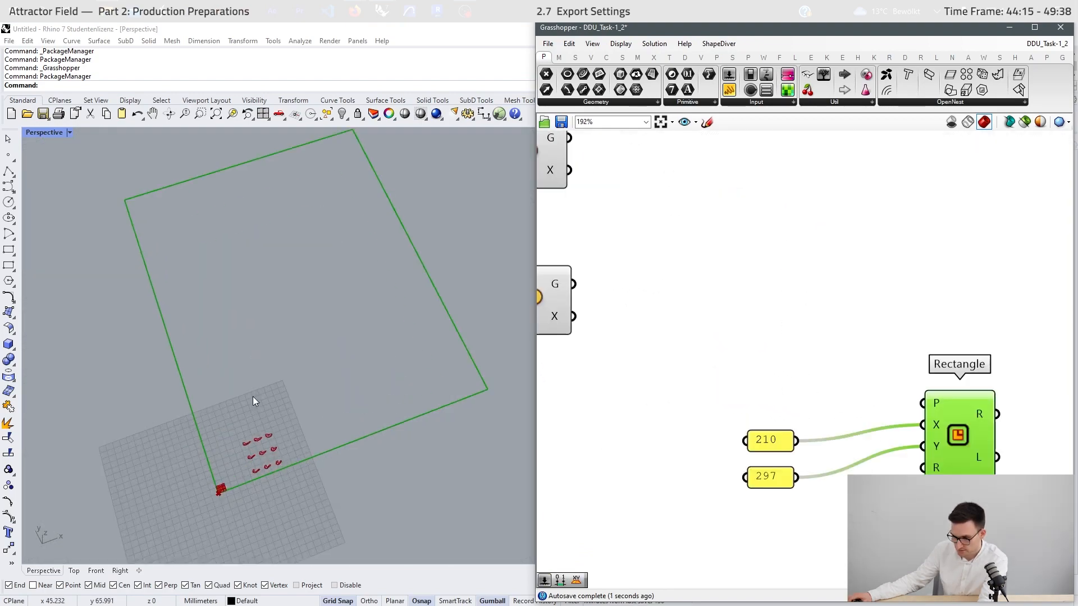
pyautogui.moveTo(253, 396); pyautogui.dragTo(313, 450, button='right')
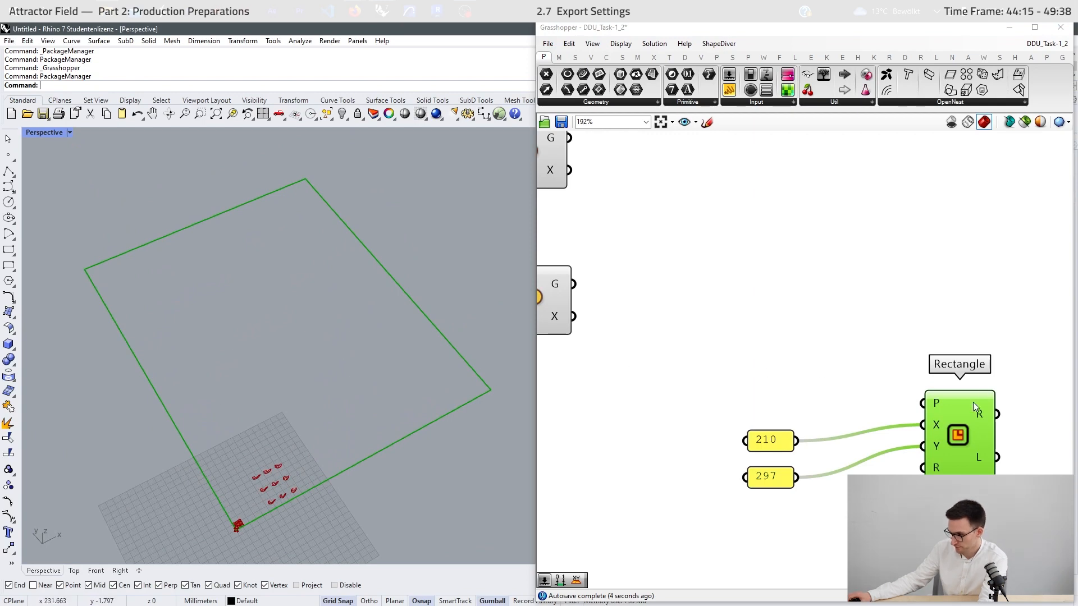
pyautogui.scroll(-3, 923, 357)
pyautogui.click(852, 363)
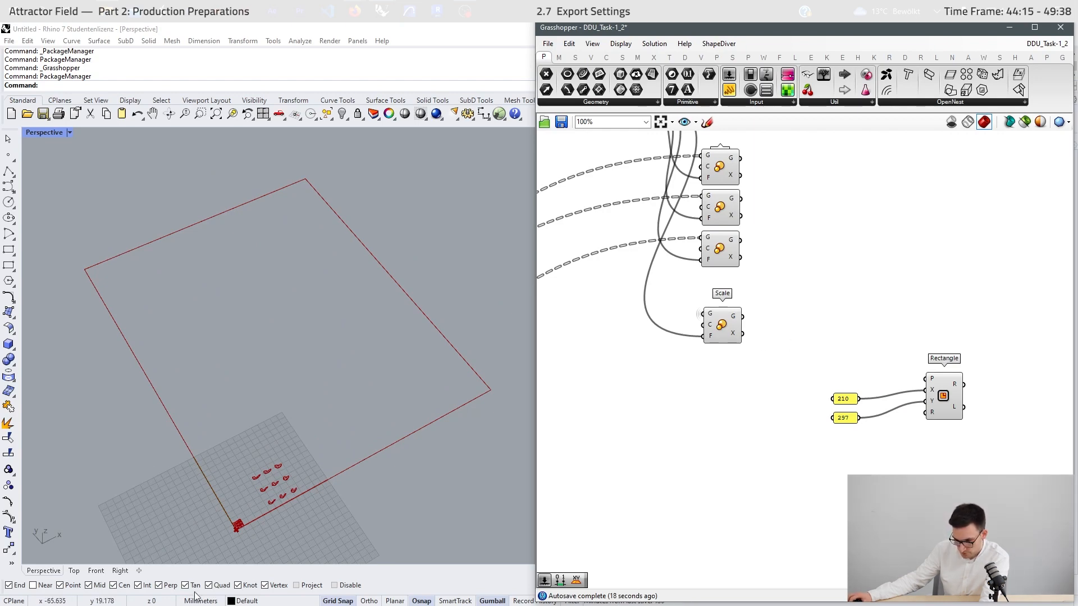
pyautogui.click(9, 41)
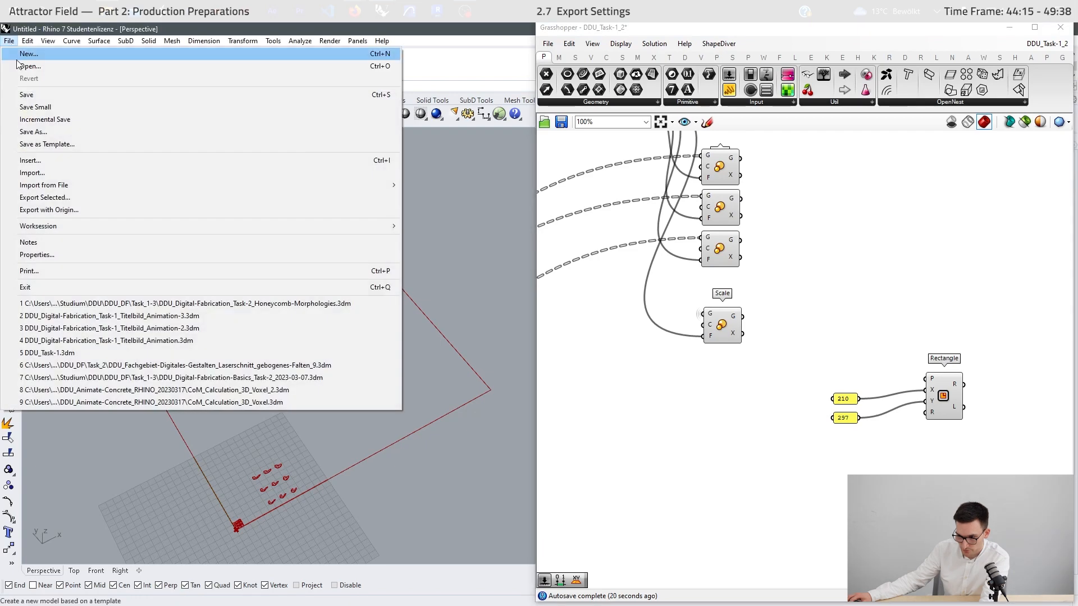
pyautogui.click(58, 254)
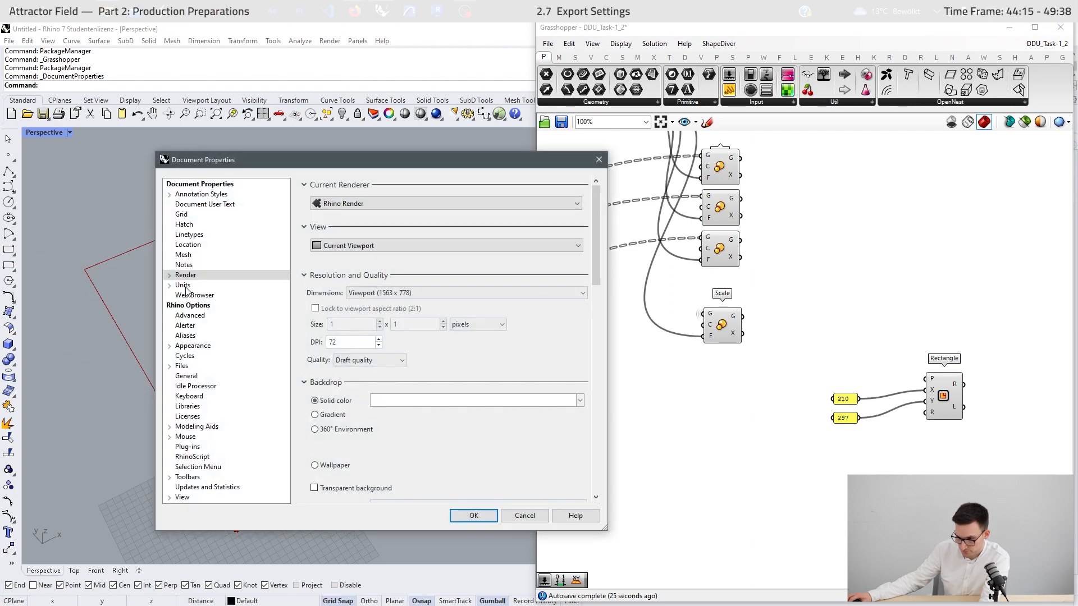
pyautogui.click(183, 285)
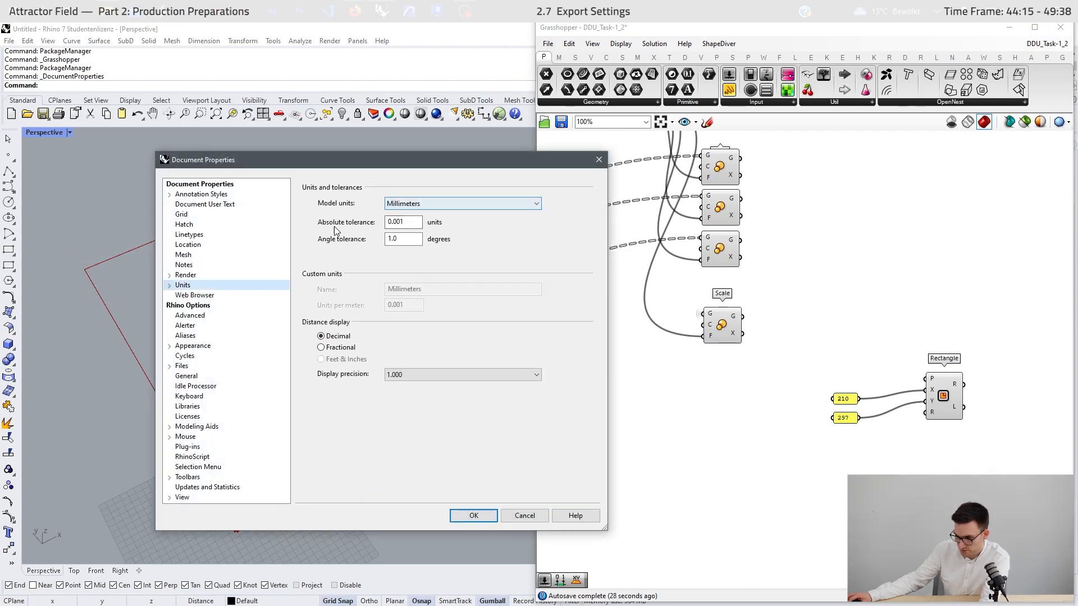
pyautogui.click(599, 159)
pyautogui.scroll(3, 969, 396)
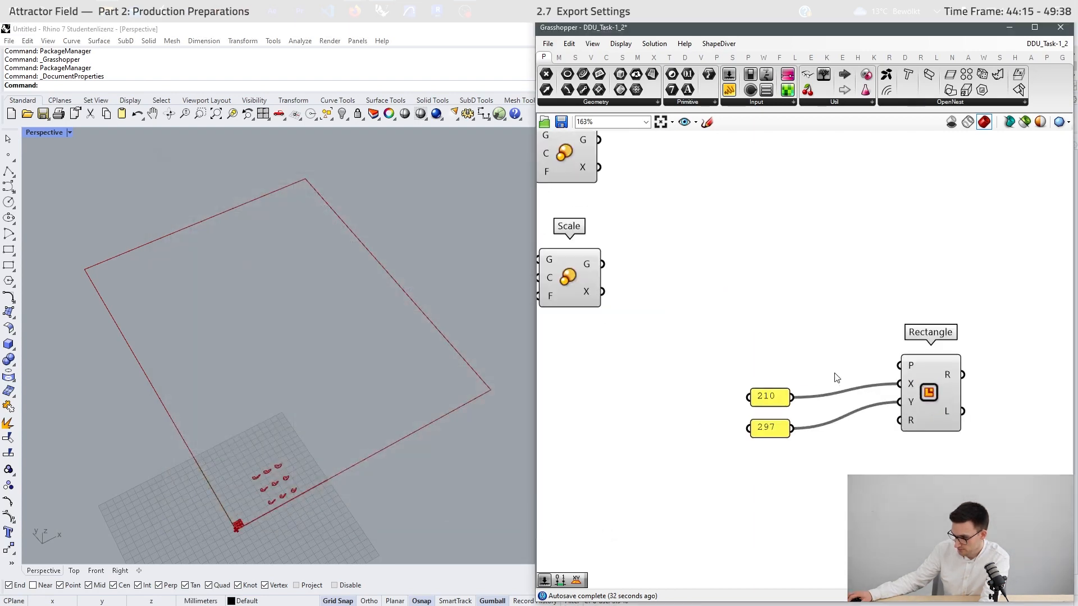
pyautogui.moveTo(825, 365); pyautogui.dragTo(693, 515)
pyautogui.click(721, 458)
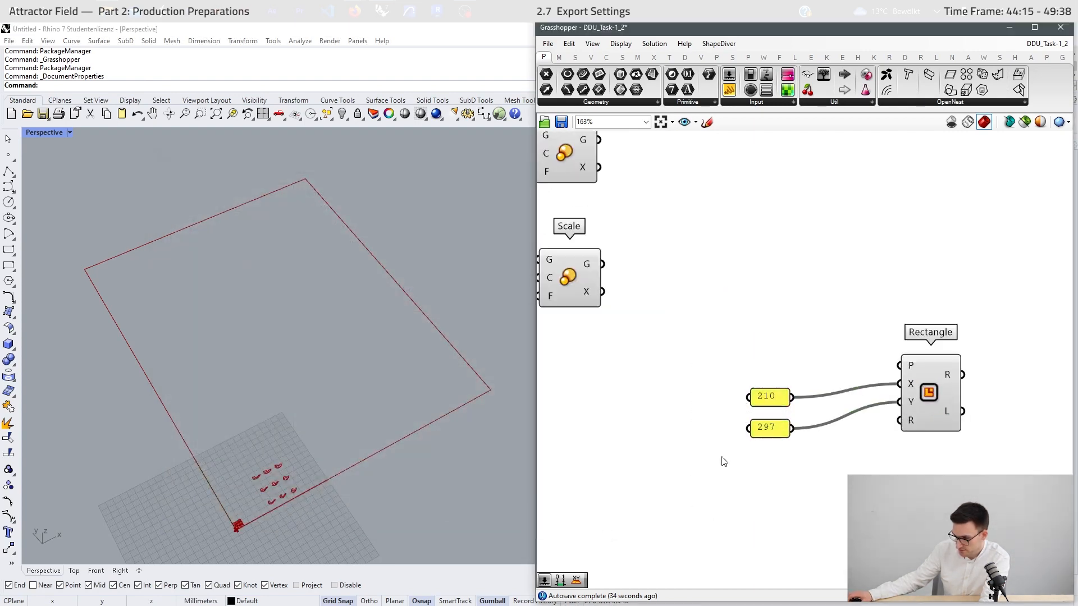
# - Add a number slider with the value 2.00 below the Factor slider
pyautogui.scroll(-5, 867, 384)
pyautogui.moveTo(675, 213); pyautogui.dragTo(705, 270, button='right')
pyautogui.scroll(6, 676, 228)
pyautogui.doubleClick(654, 286)
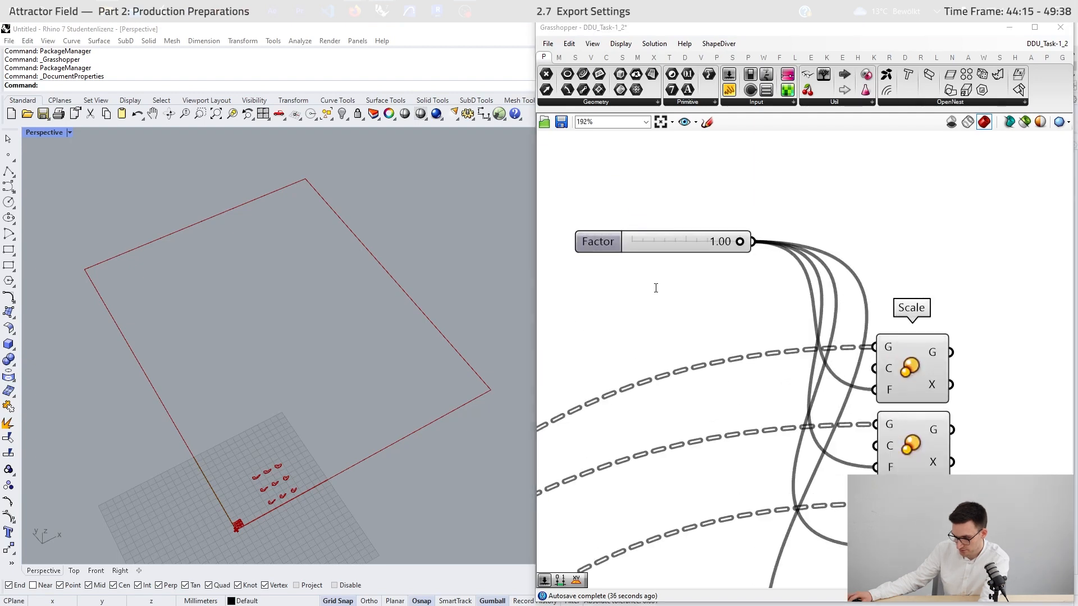
pyautogui.write('2')
pyautogui.press('Return')
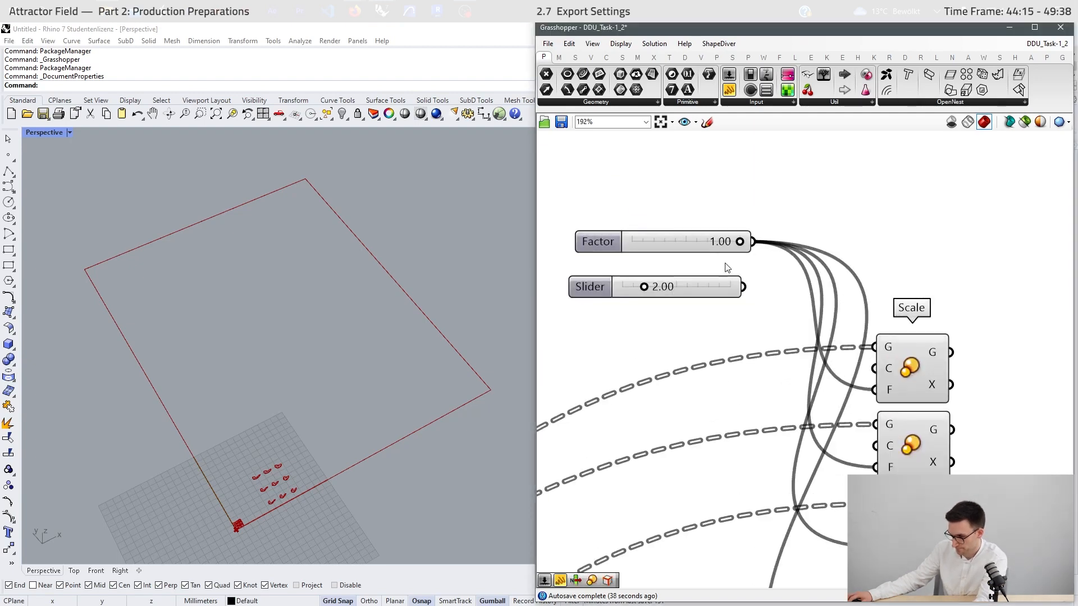
# - Replace the 1.00 slider with the 2.00 slider as source of all Scale factors, routed through a relay, and align it with the relay
pyautogui.doubleClick(755, 248)
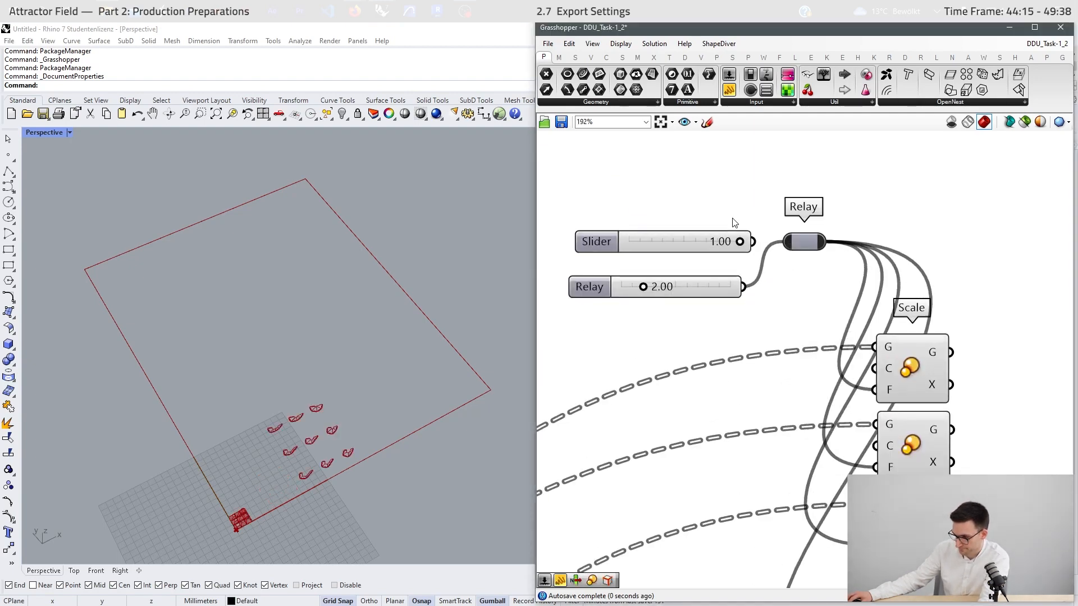
pyautogui.click(701, 242)
pyautogui.press('Delete')
pyautogui.moveTo(703, 283); pyautogui.dragTo(652, 261)
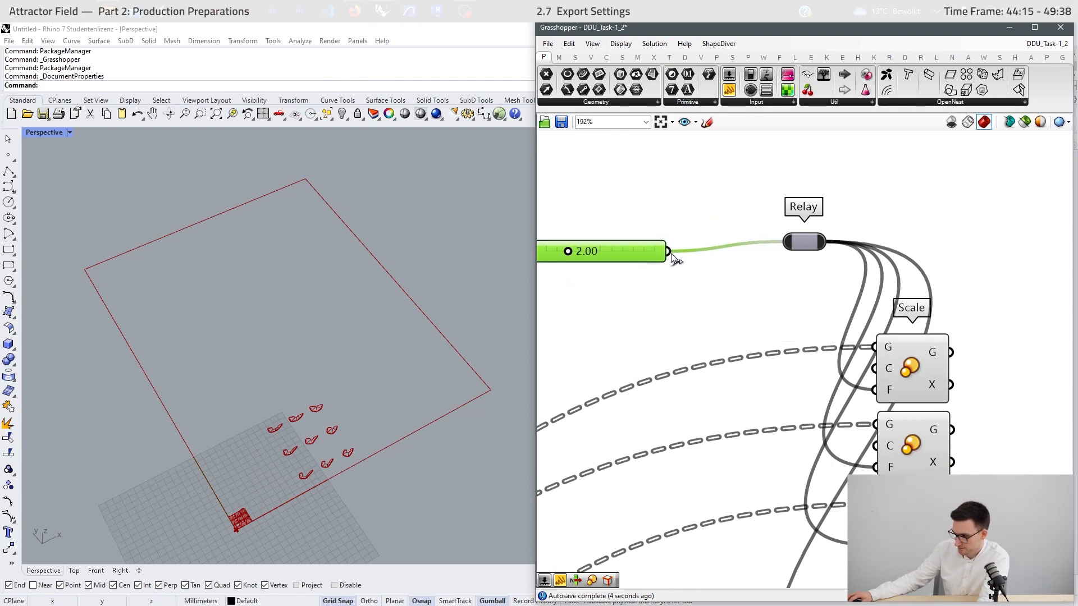
pyautogui.doubleClick(672, 253)
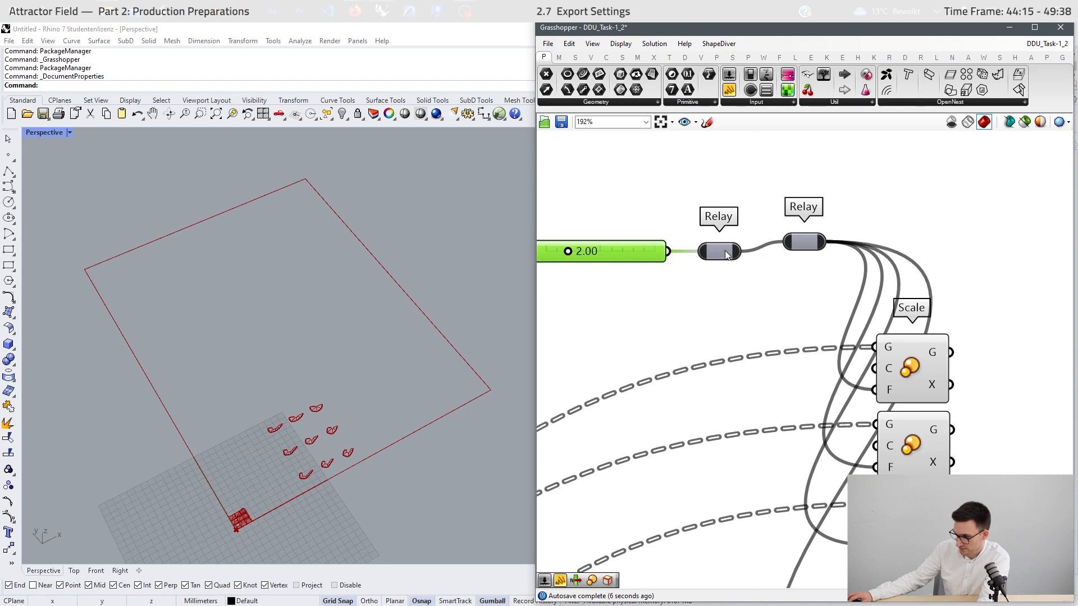
pyautogui.hotkey('ctrl', 'z')
pyautogui.hotkey('ctrl', 'z')
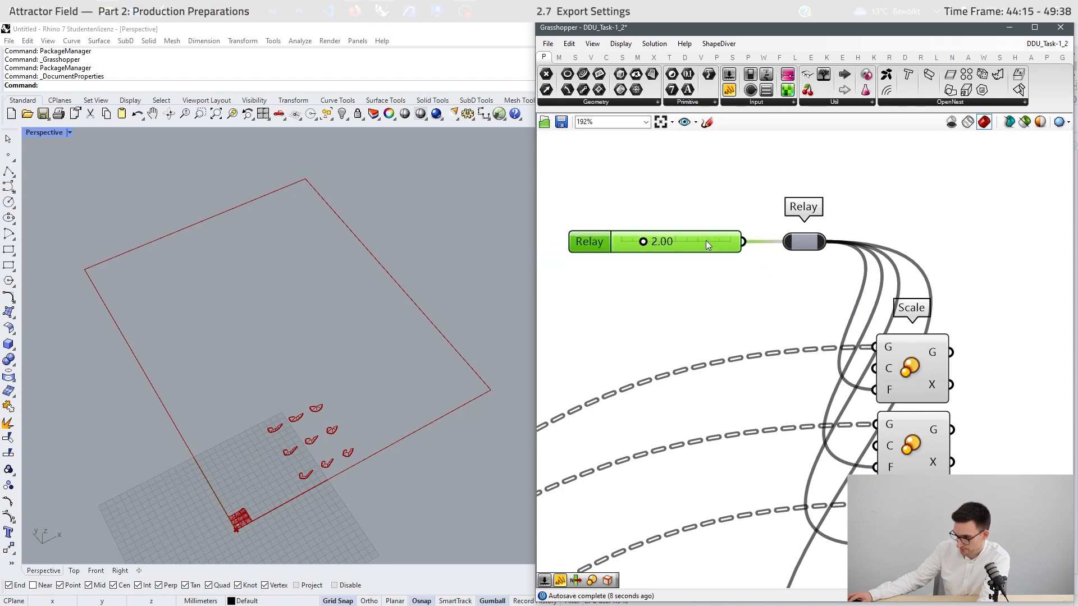
# - Set the slider feeding the relay to 8.41
pyautogui.click(708, 277)
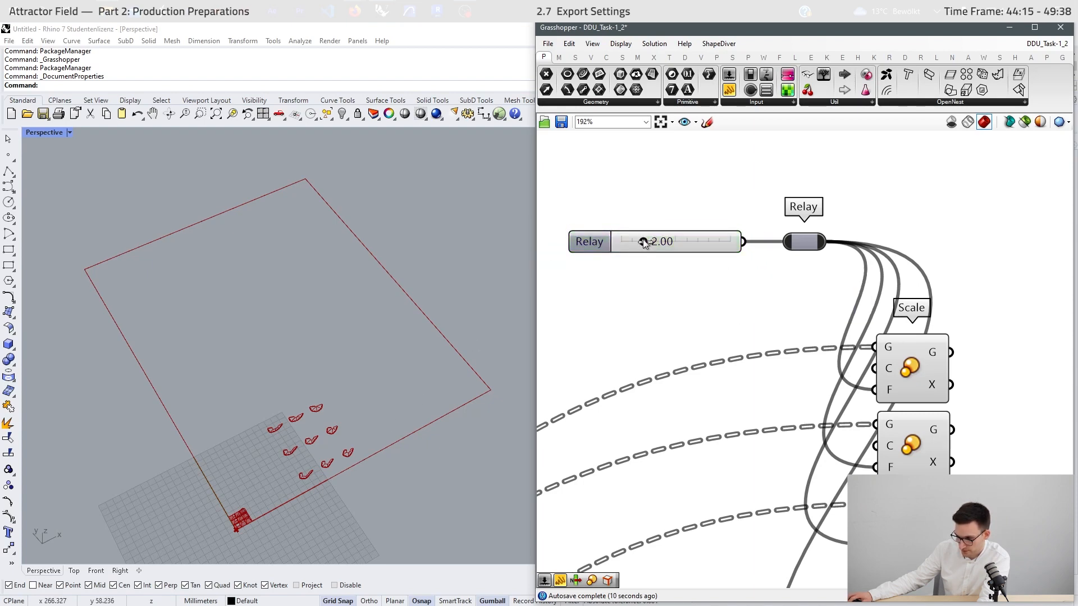
pyautogui.moveTo(644, 242); pyautogui.dragTo(712, 242)
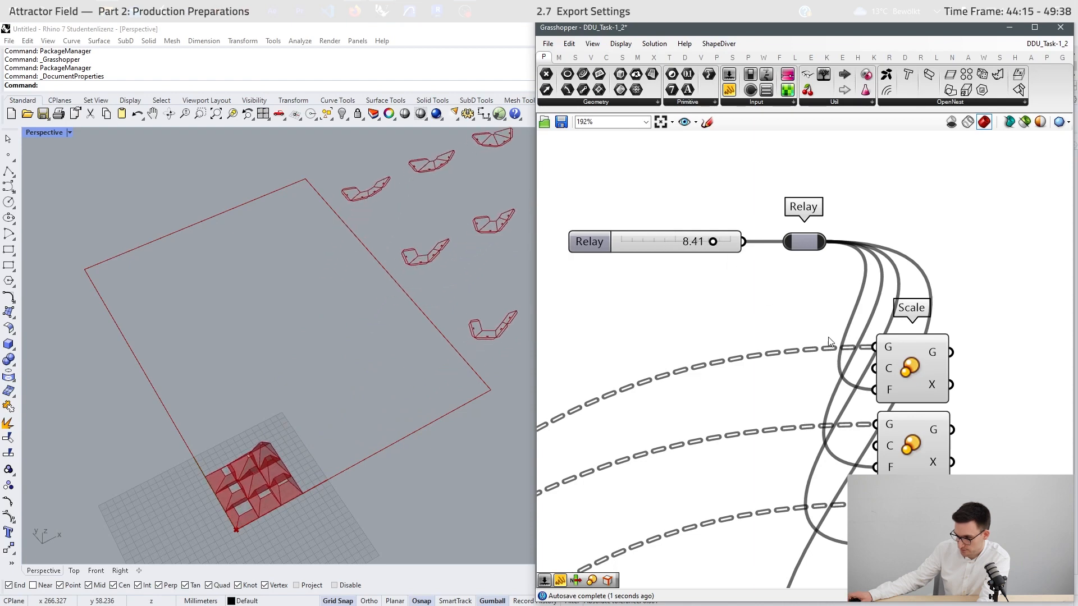
# - Add a Construct Point component next to the Rectangle, above the 210 and 297 panels
pyautogui.scroll(-6, 859, 338)
pyautogui.moveTo(971, 392); pyautogui.dragTo(849, 334, button='right')
pyautogui.scroll(5, 892, 427)
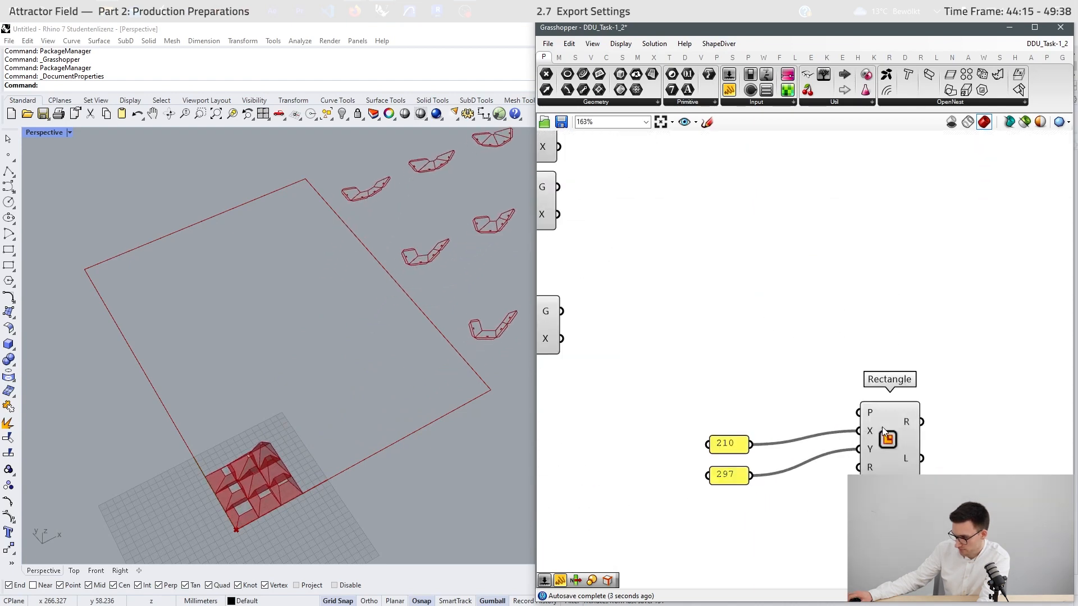
pyautogui.doubleClick(764, 391)
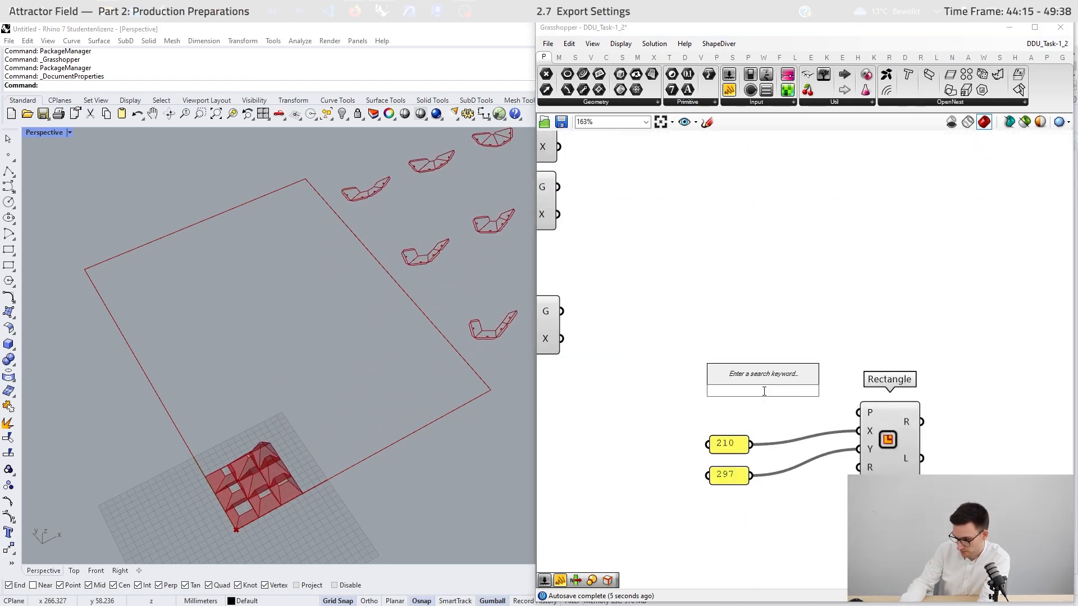
pyautogui.write('constru')
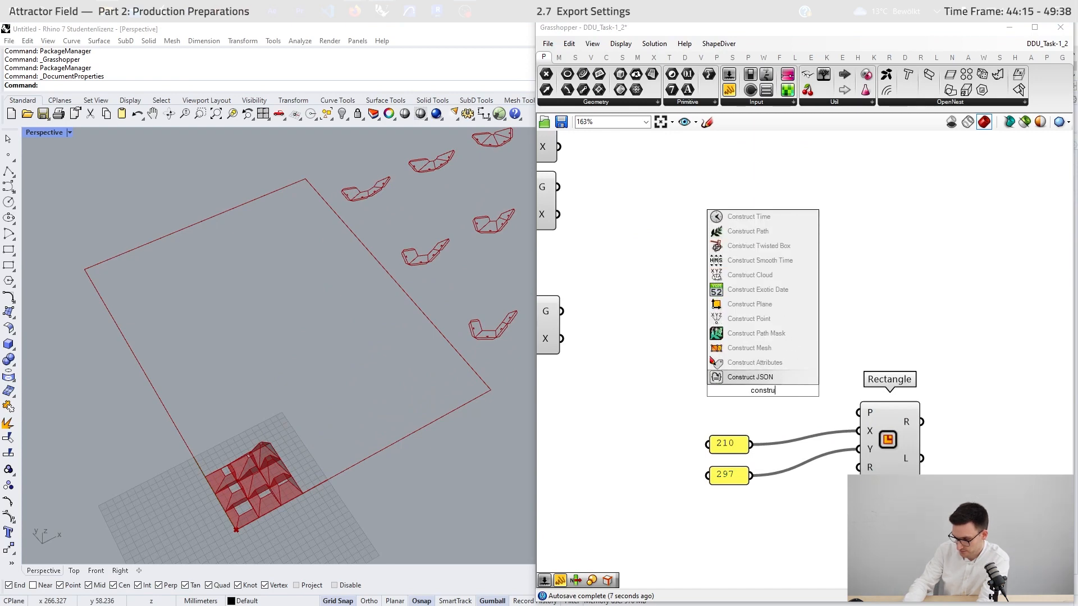
pyautogui.write('c t poin')
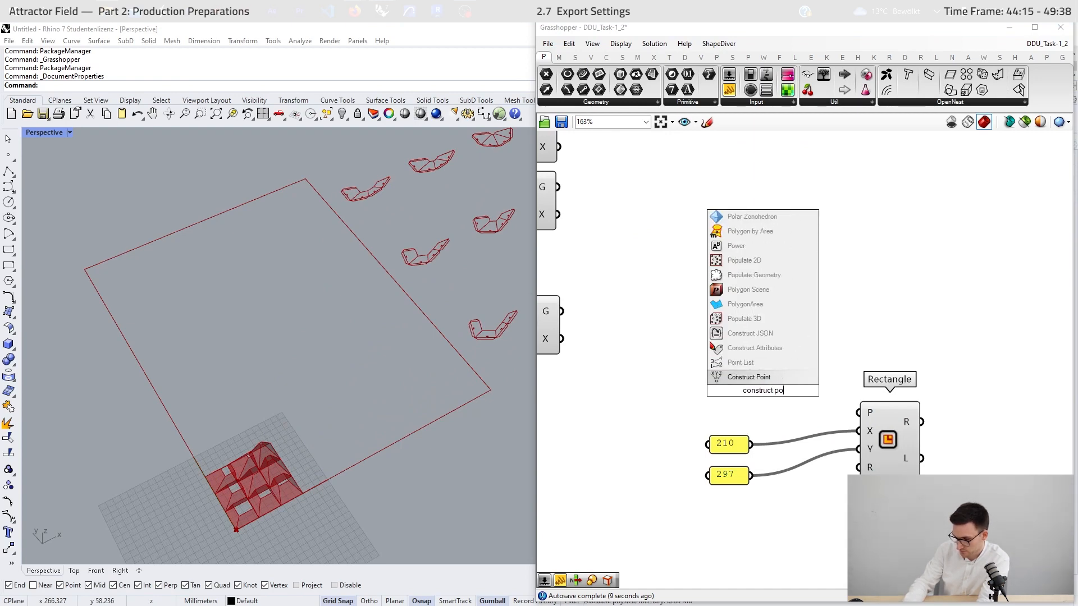
pyautogui.press('Return')
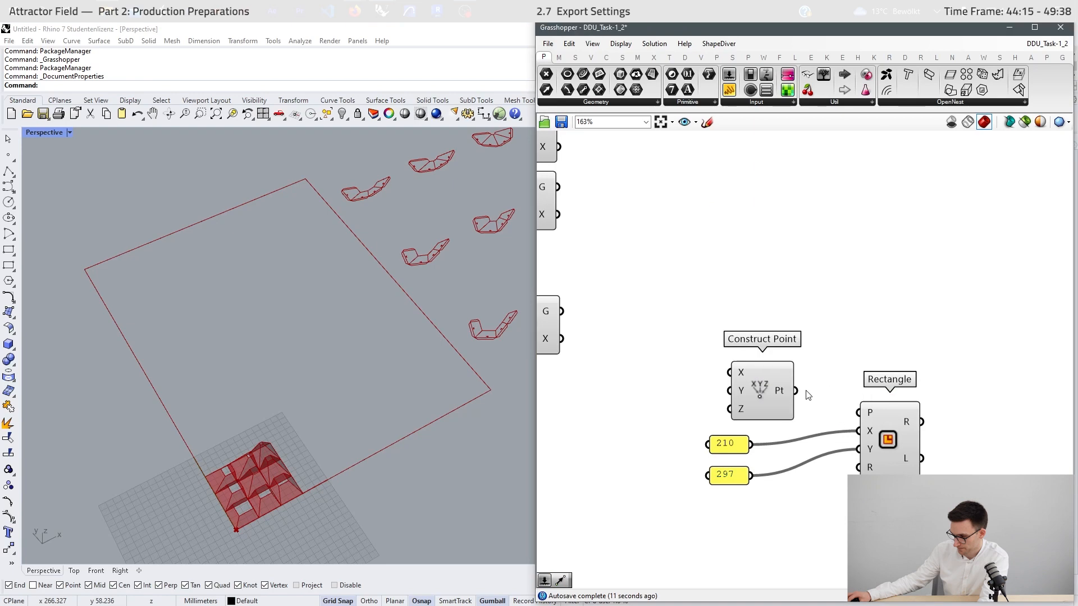
# - Connect Construct Point to the Rectangle's P input and move both with the two panels away from the Scale components
pyautogui.scroll(-4, 855, 358)
pyautogui.moveTo(900, 345); pyautogui.dragTo(807, 431)
pyautogui.moveTo(807, 374); pyautogui.dragTo(711, 499)
pyautogui.click(829, 432)
# - Replace the Construct Point's 100.00 X coordinate slider with an integer slider of 1000 and align it with the X input
pyautogui.moveTo(672, 508); pyautogui.dragTo(747, 453, button='right')
pyautogui.scroll(4, 748, 454)
pyautogui.doubleClick(725, 432)
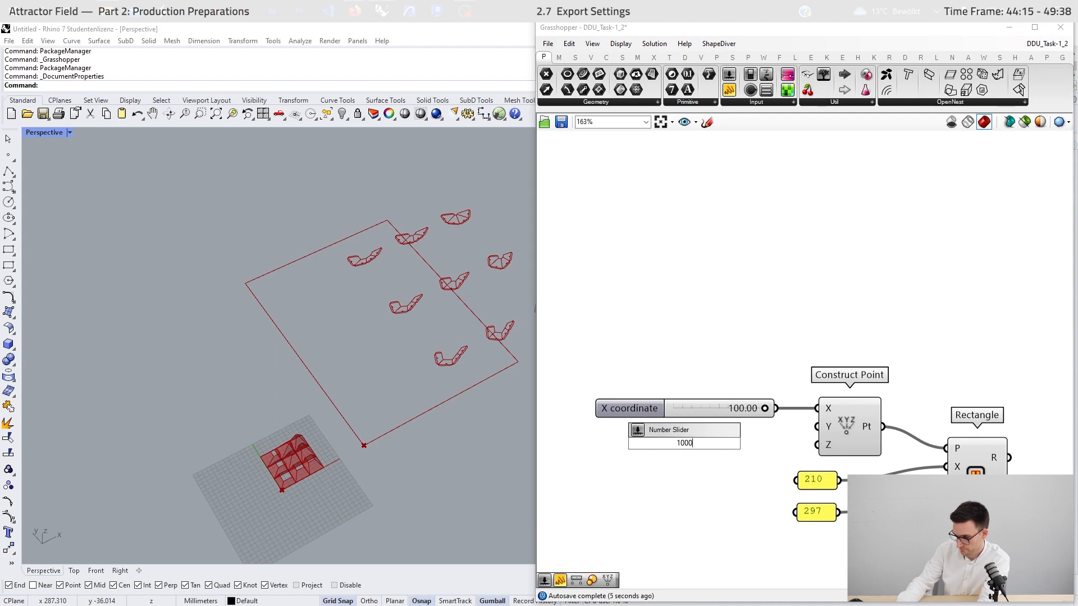
pyautogui.press('Return')
pyautogui.moveTo(766, 443); pyautogui.dragTo(817, 408)
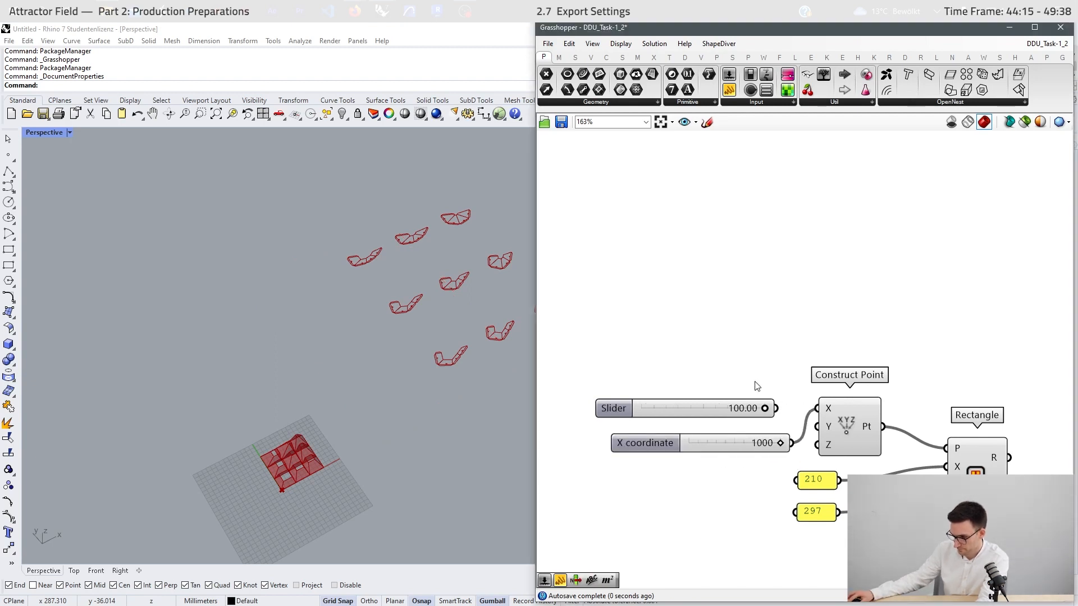
pyautogui.click(705, 413)
pyautogui.press('Delete')
pyautogui.moveTo(711, 450); pyautogui.dragTo(700, 417)
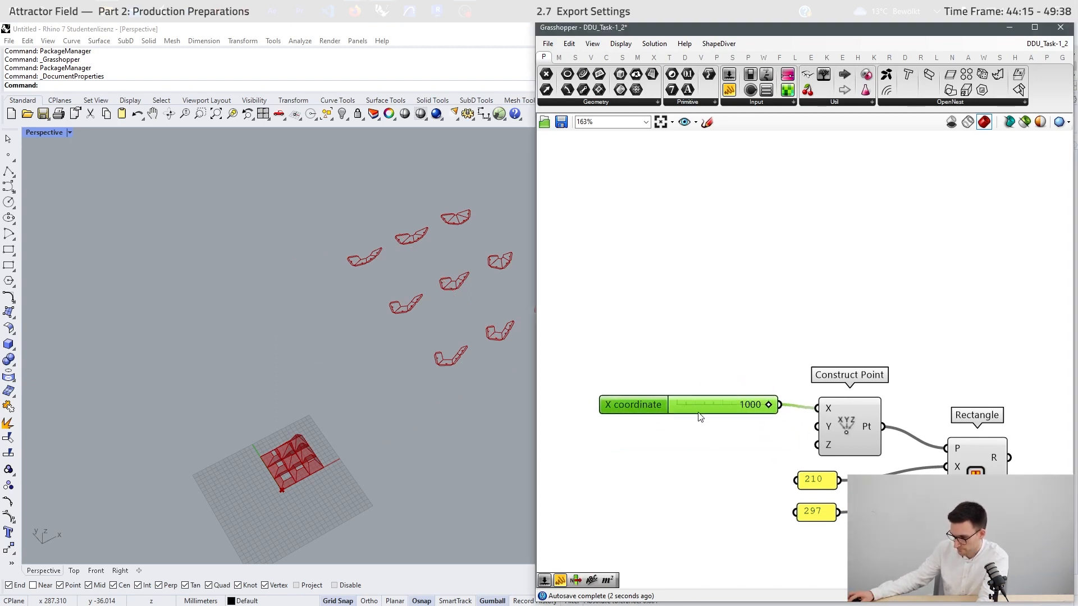
# - Set the X coordinate slider to 202 so the reference rectangle shifts onto the flattened parts
pyautogui.moveTo(769, 406); pyautogui.dragTo(695, 409)
pyautogui.scroll(-3, 255, 437)
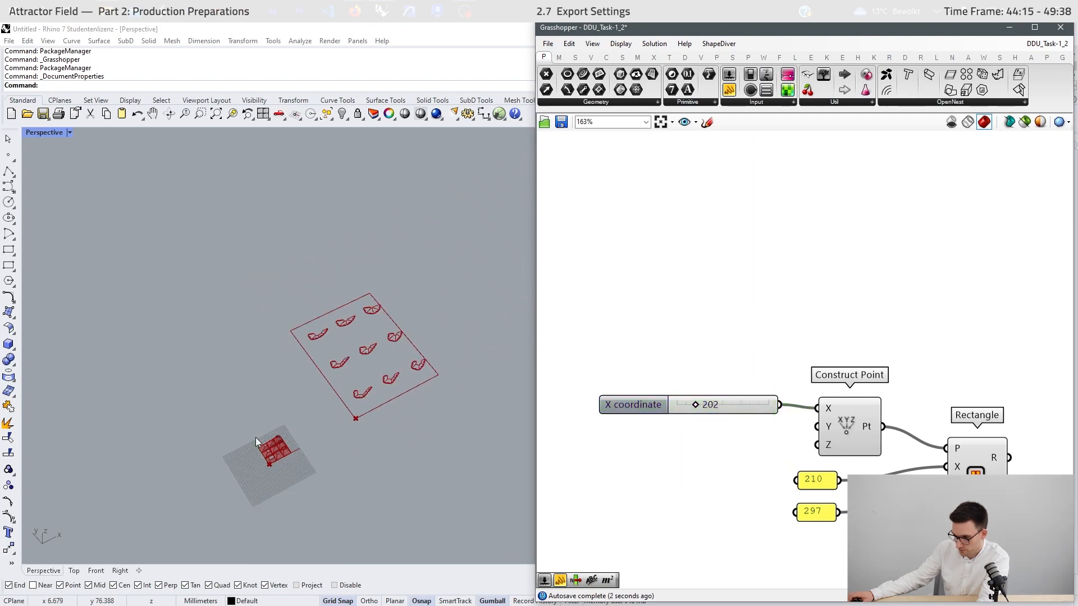
pyautogui.scroll(4, 338, 378)
pyautogui.scroll(-4, 826, 384)
pyautogui.scroll(2, 415, 353)
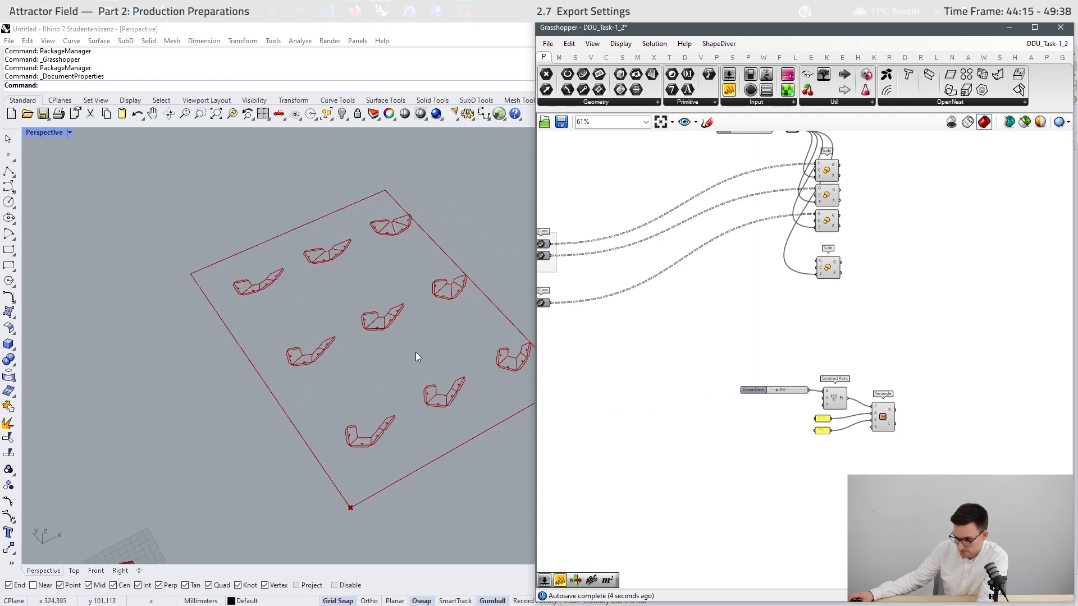
# - Tighten the spacing of the flattened parts by setting the LAYOUT group's X slider to 5.87 and Y slider to 3.57
pyautogui.scroll(-8, 875, 365)
pyautogui.scroll(10, 632, 355)
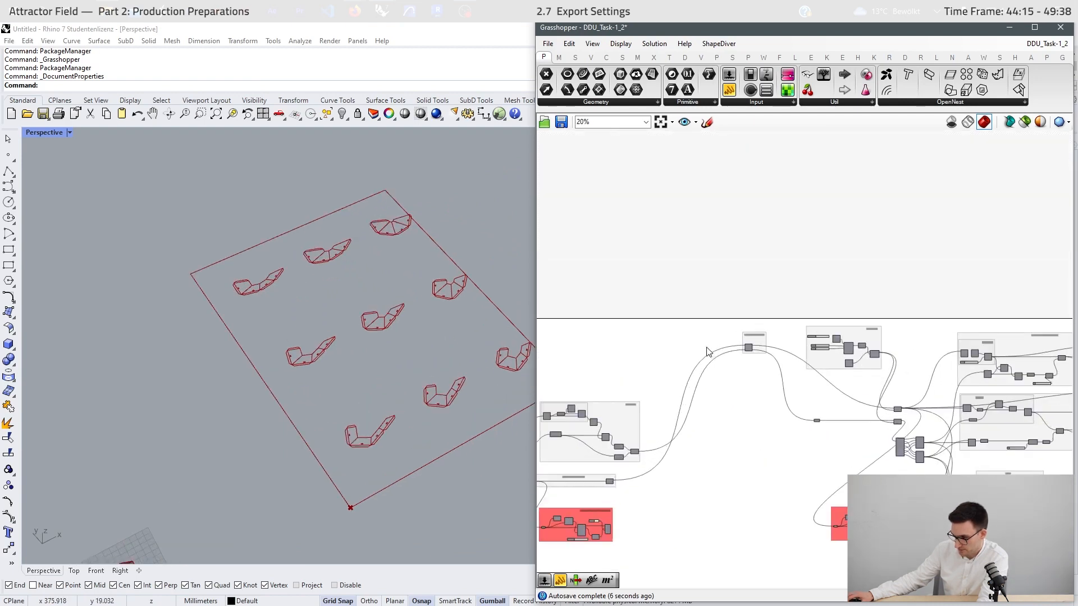
pyautogui.scroll(3, 631, 352)
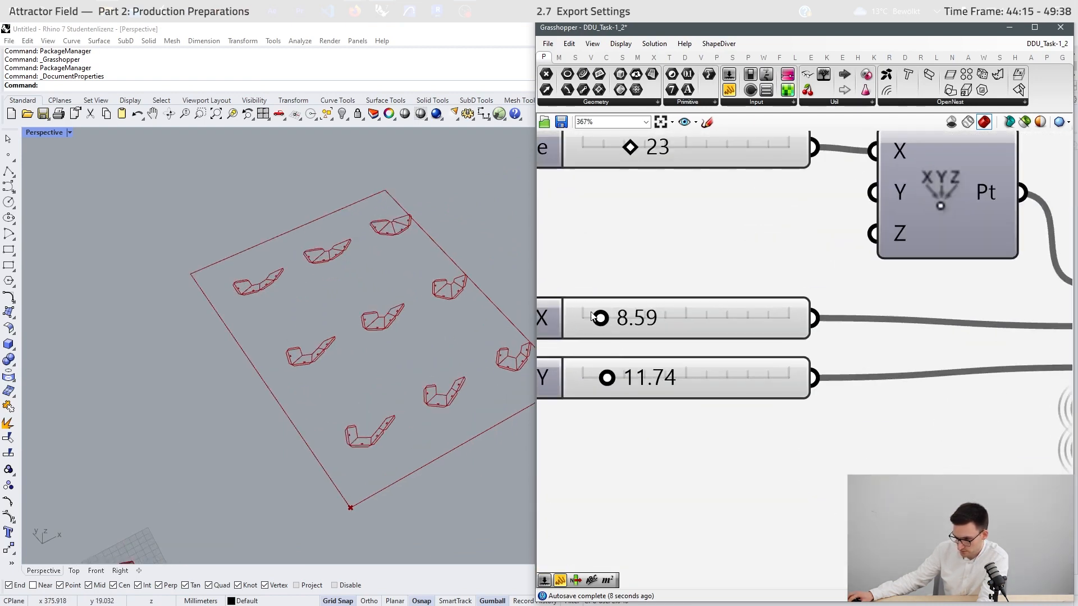
pyautogui.moveTo(601, 320); pyautogui.dragTo(595, 320)
pyautogui.moveTo(607, 383); pyautogui.dragTo(589, 383)
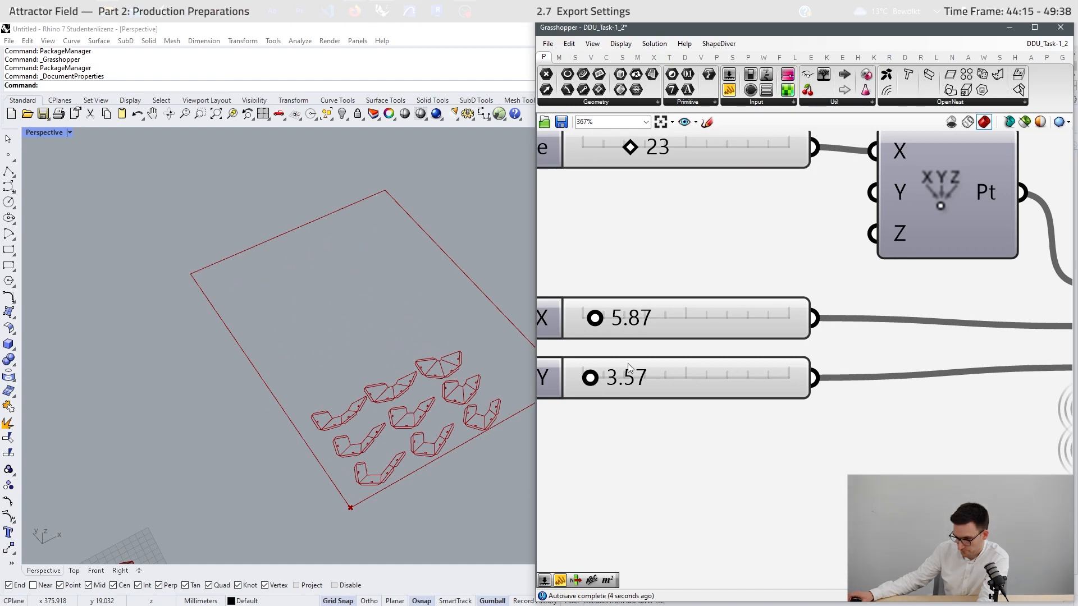
# - Raise the scale factor slider feeding the relay to 10.00 and reduce it to about 9.2 so the parts fit the rectangle
pyautogui.scroll(-8, 629, 367)
pyautogui.scroll(6, 354, 382)
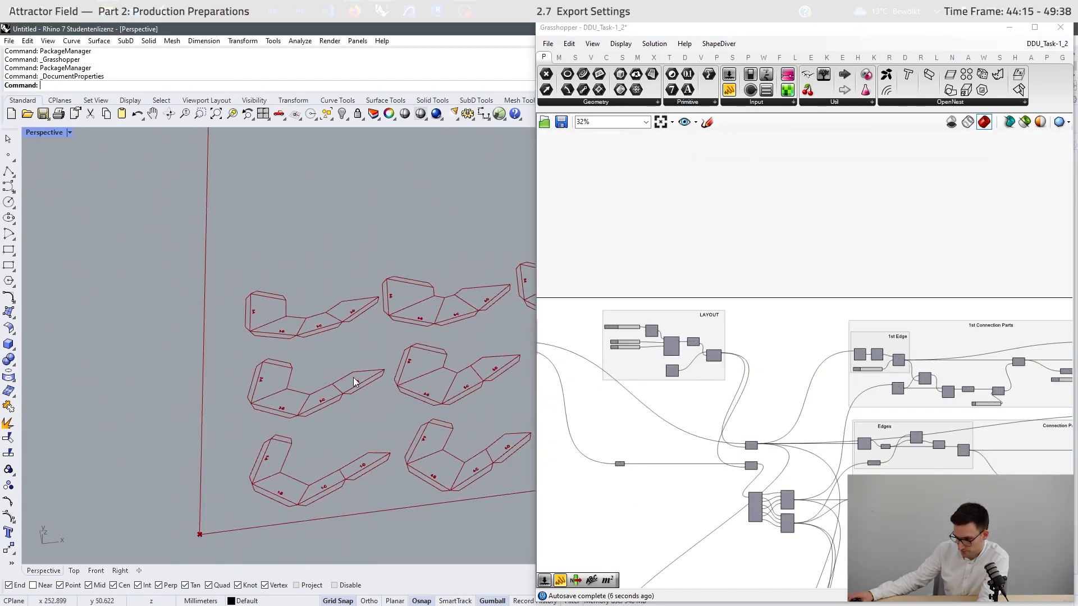
pyautogui.scroll(-5, 354, 382)
pyautogui.moveTo(354, 382); pyautogui.dragTo(362, 371, button='right')
pyautogui.scroll(-4, 740, 324)
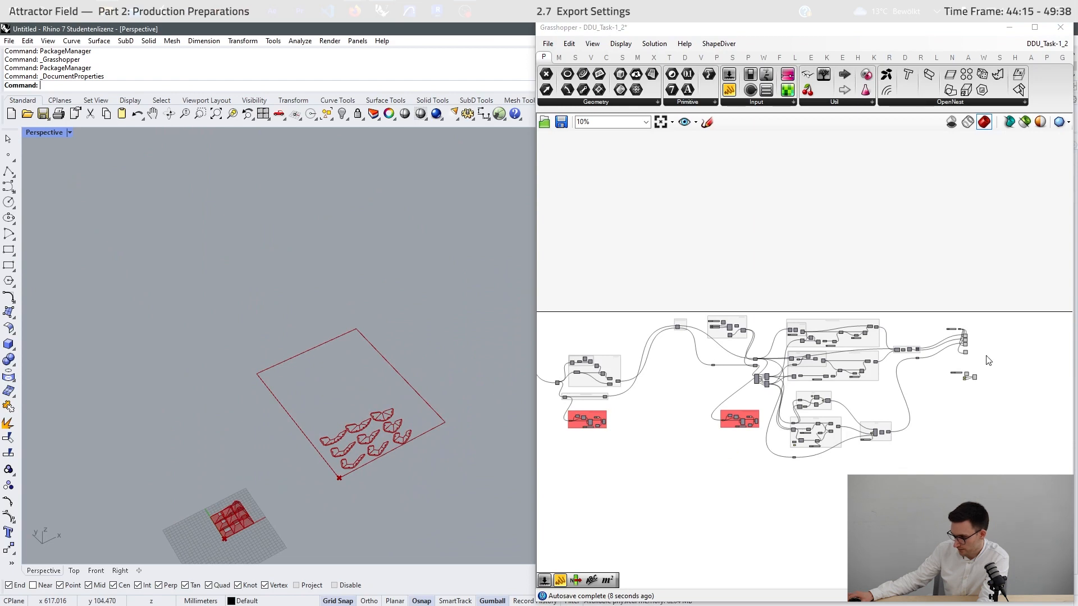
pyautogui.scroll(10, 988, 360)
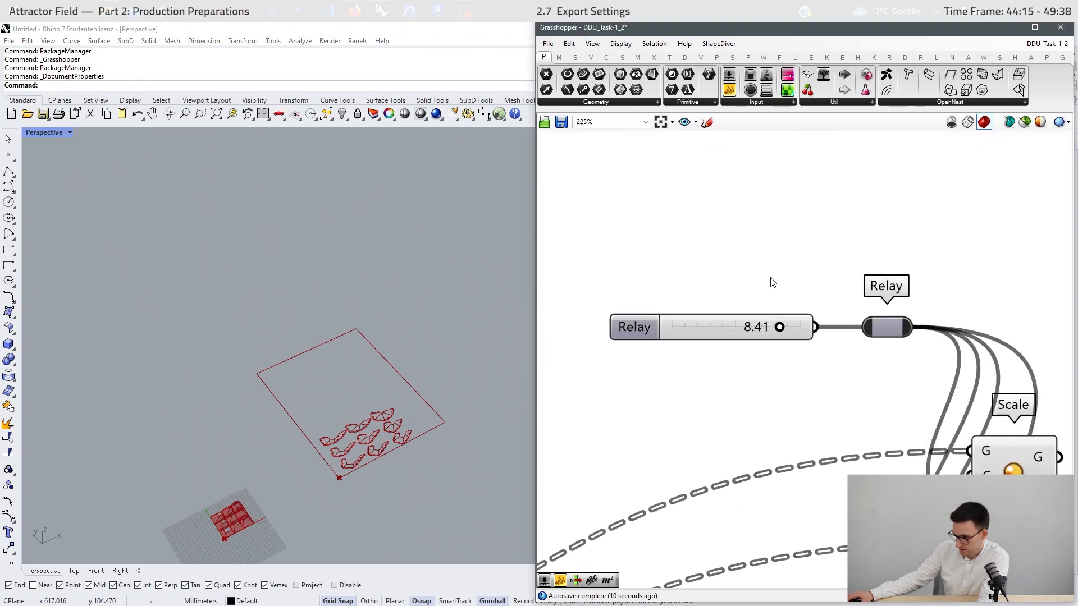
pyautogui.moveTo(780, 347); pyautogui.dragTo(818, 347)
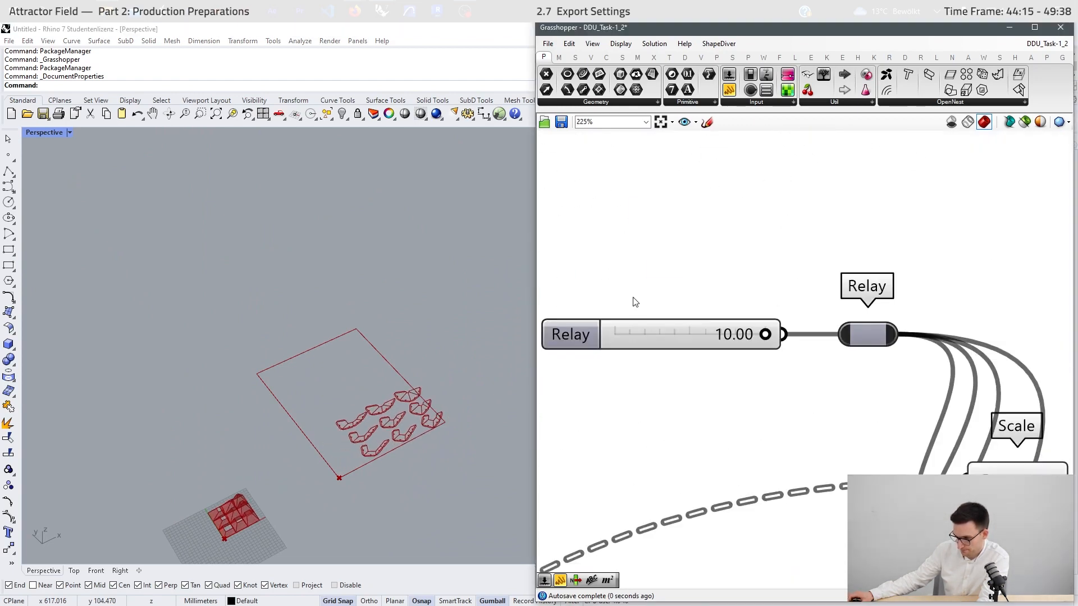
pyautogui.scroll(-2, 635, 302)
pyautogui.scroll(5, 766, 312)
pyautogui.moveTo(788, 307); pyautogui.dragTo(768, 308)
pyautogui.scroll(-3, 742, 264)
pyautogui.scroll(-7, 778, 236)
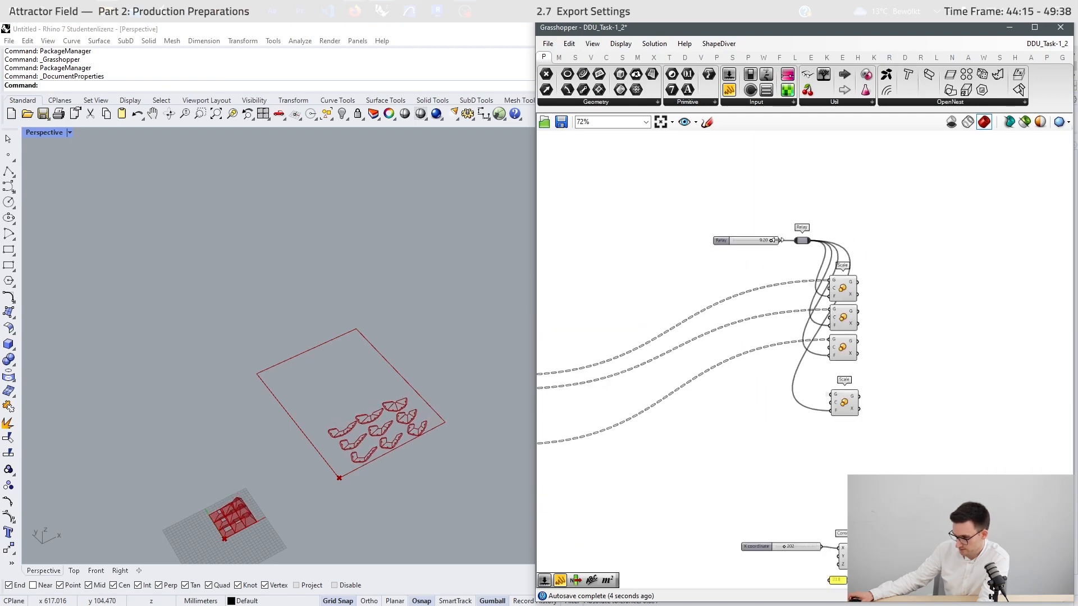
# - Add an integer slider ranging from -100 to 100 and connect it to the Construct Point's Y input
pyautogui.moveTo(812, 509); pyautogui.dragTo(805, 374, button='right')
pyautogui.scroll(8, 796, 416)
pyautogui.click(793, 385)
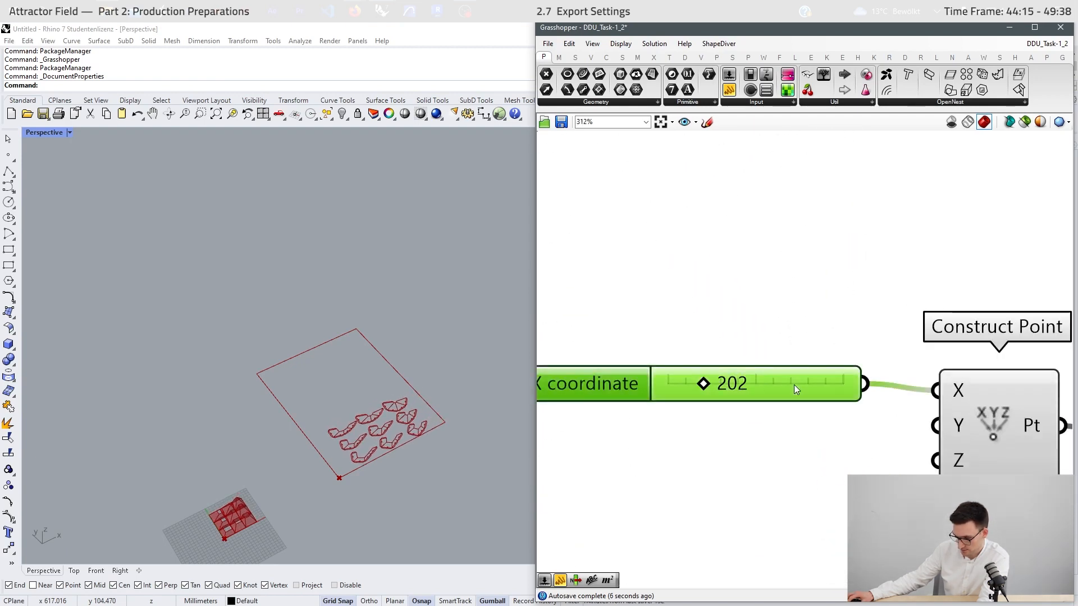
pyautogui.doubleClick(732, 466)
pyautogui.write('-100')
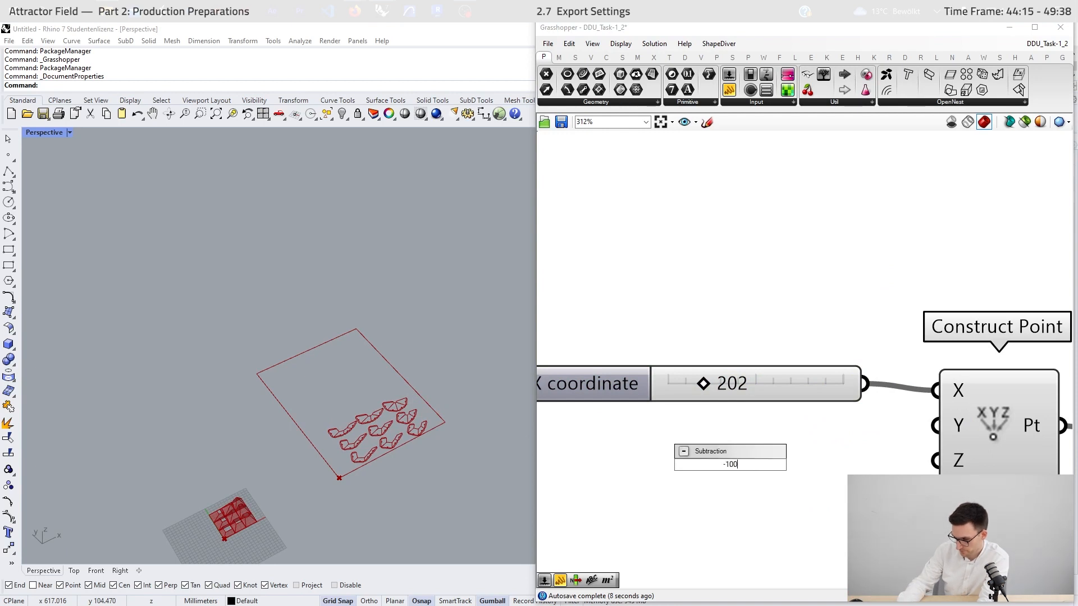
pyautogui.write('<100')
pyautogui.press('Return')
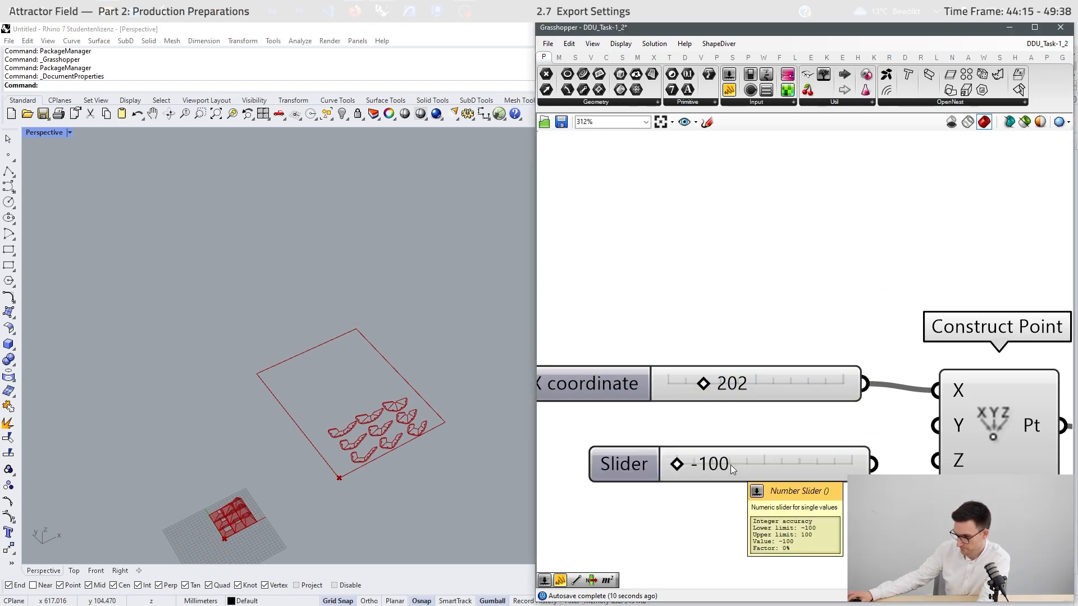
pyautogui.click(808, 464)
pyautogui.moveTo(806, 462); pyautogui.dragTo(935, 425)
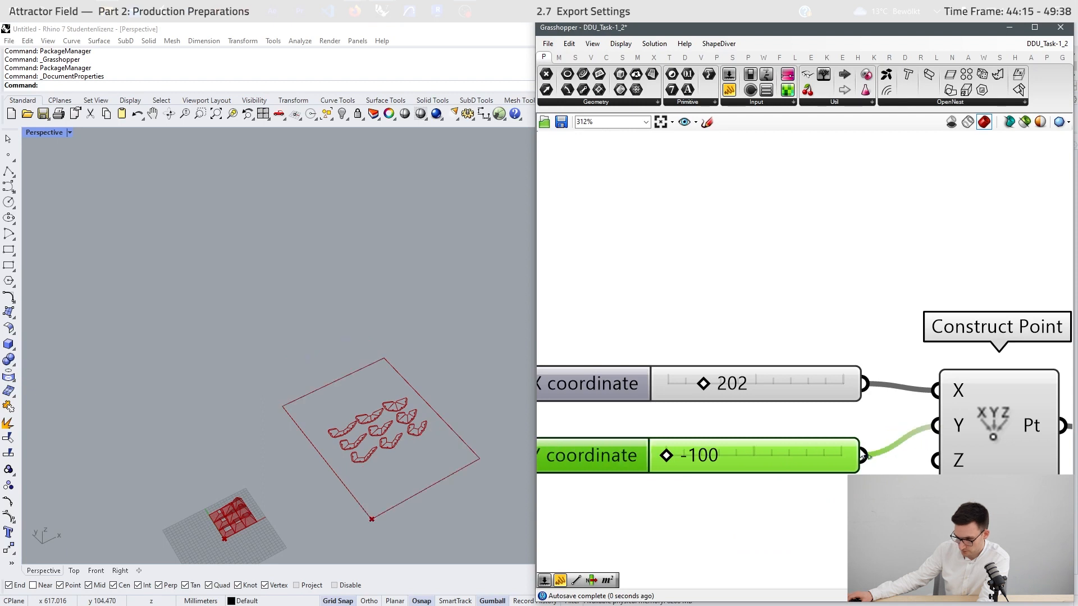
# - Set the Y coordinate slider to -81 and group the two sliders, the Construct Point, the panels and the Rectangle
pyautogui.moveTo(664, 460); pyautogui.dragTo(681, 457)
pyautogui.click(684, 496)
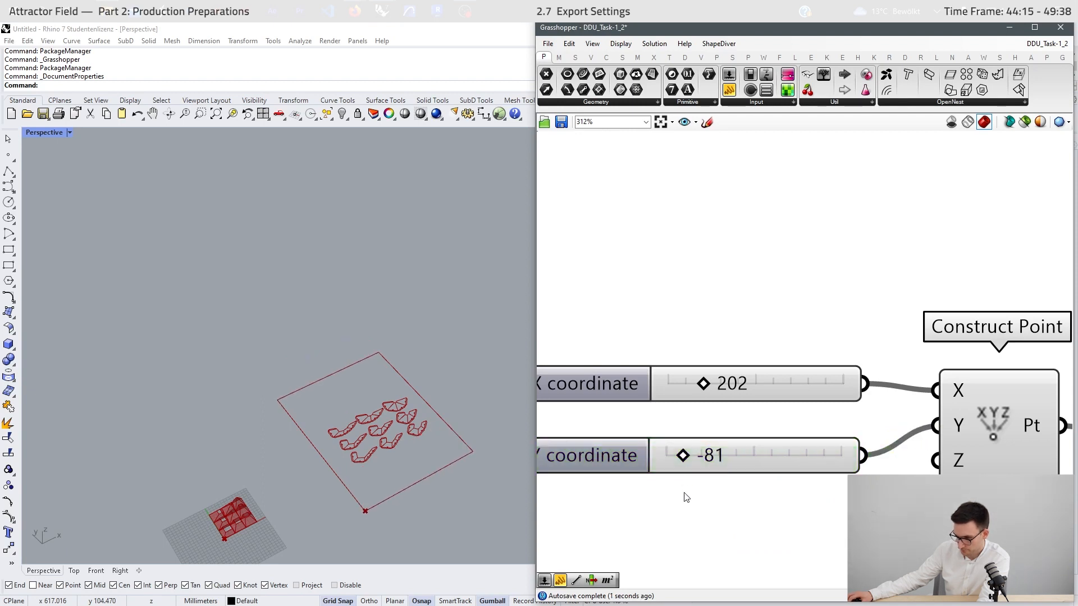
pyautogui.moveTo(261, 411); pyautogui.dragTo(215, 446, button='right')
pyautogui.scroll(5, 399, 395)
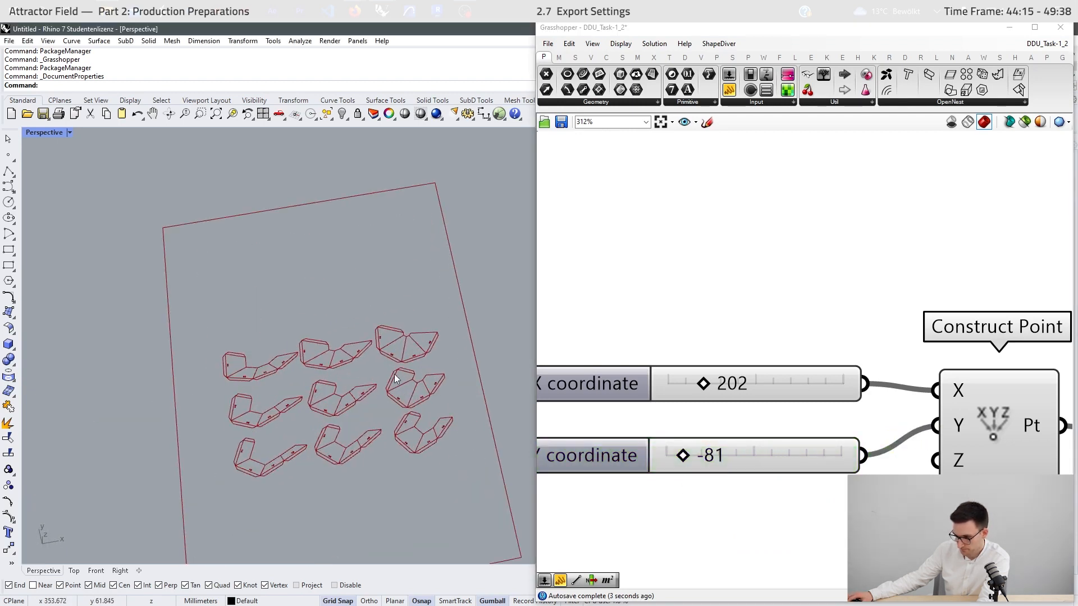
pyautogui.scroll(-5, 881, 308)
pyautogui.scroll(1, 909, 308)
pyautogui.scroll(-1, 909, 427)
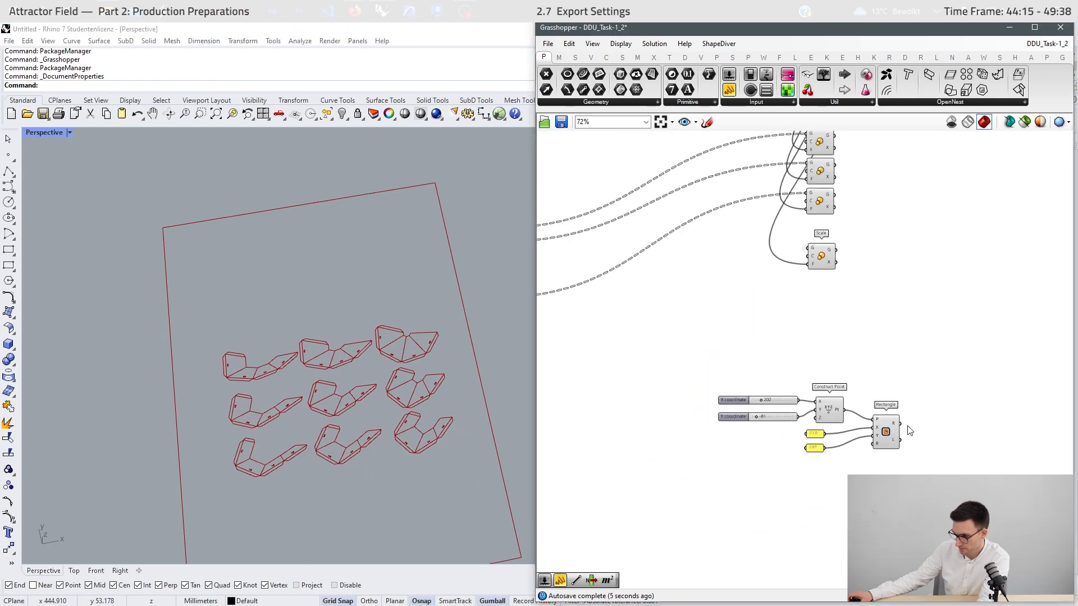
pyautogui.scroll(2, 910, 431)
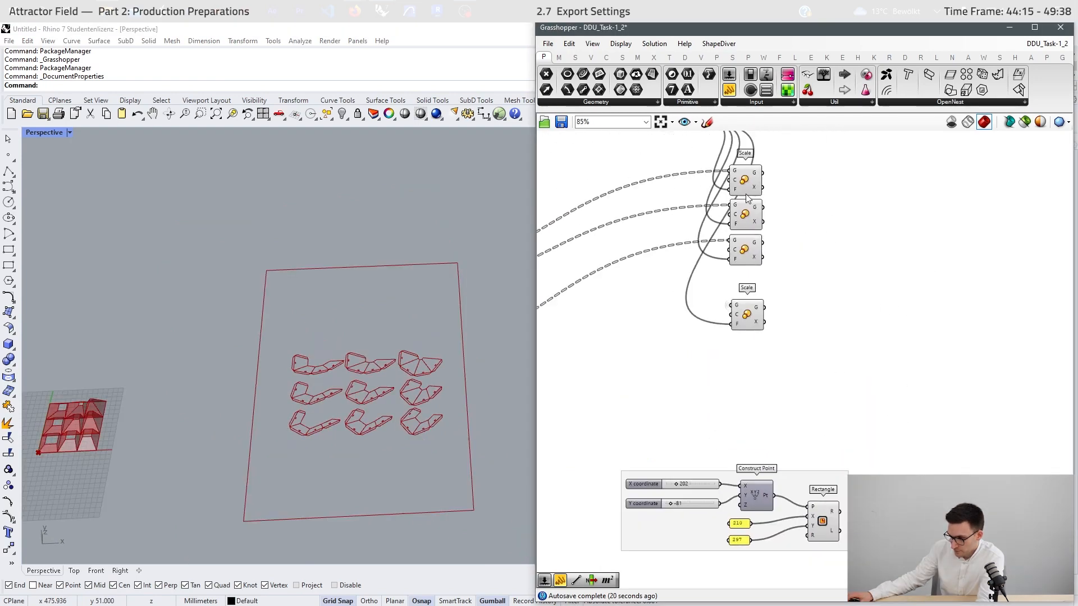
# - Highlight each Scale component and the Rectangle in turn to check which geometry each one outputs
pyautogui.click(750, 187)
pyautogui.scroll(3, 365, 408)
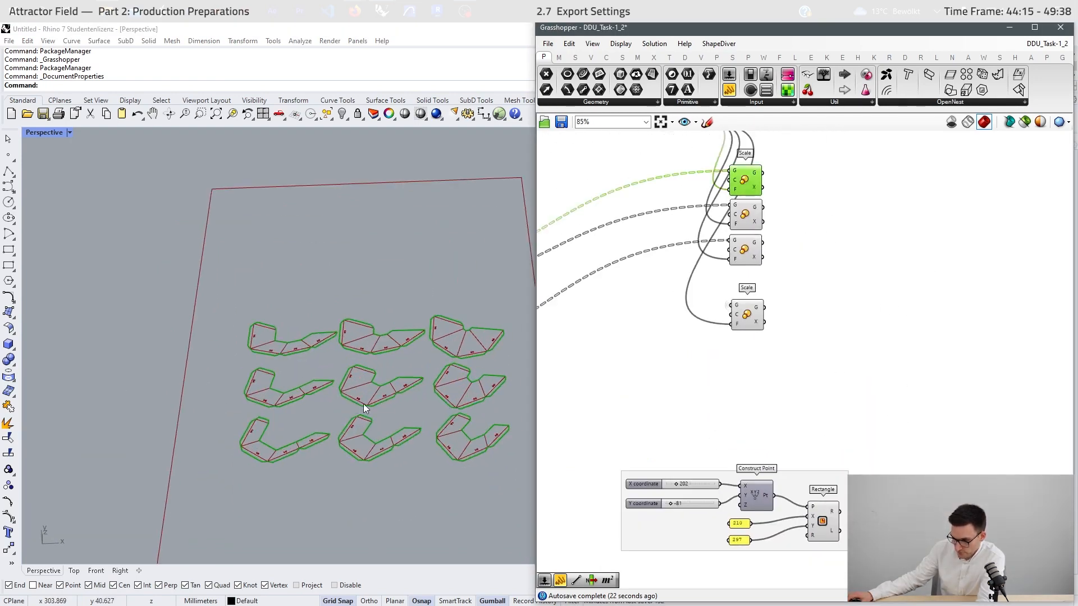
pyautogui.click(757, 219)
pyautogui.click(745, 260)
pyautogui.click(745, 306)
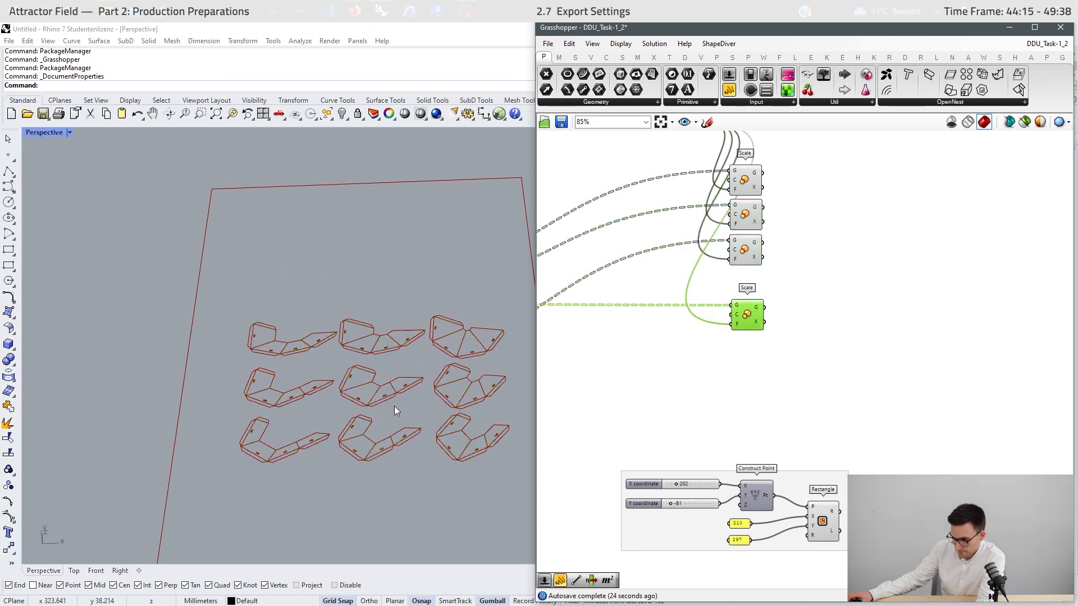
pyautogui.scroll(-3, 396, 410)
pyautogui.scroll(2, 395, 410)
pyautogui.click(822, 520)
pyautogui.click(410, 367)
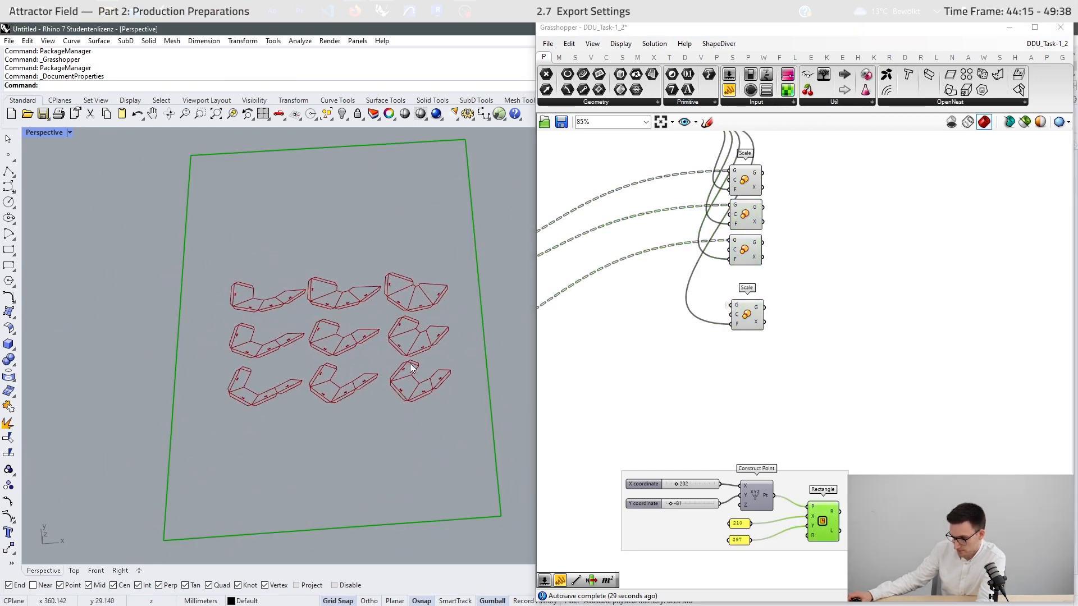
pyautogui.click(815, 441)
# - Examine the cut outlines, fold lines and text labels of the scaled parts up close
pyautogui.scroll(6, 393, 328)
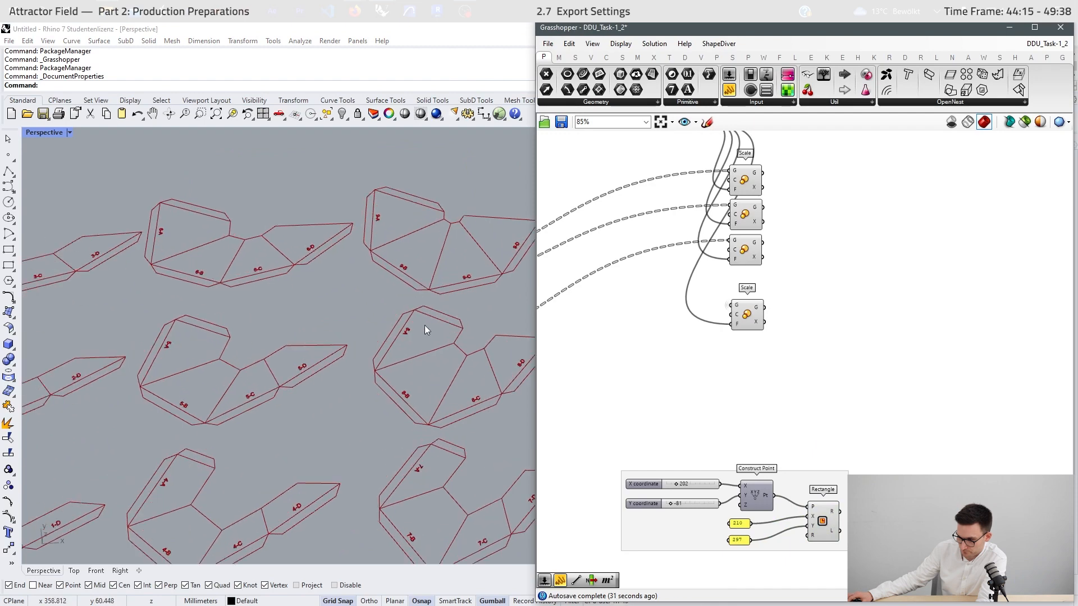
pyautogui.scroll(-2, 402, 365)
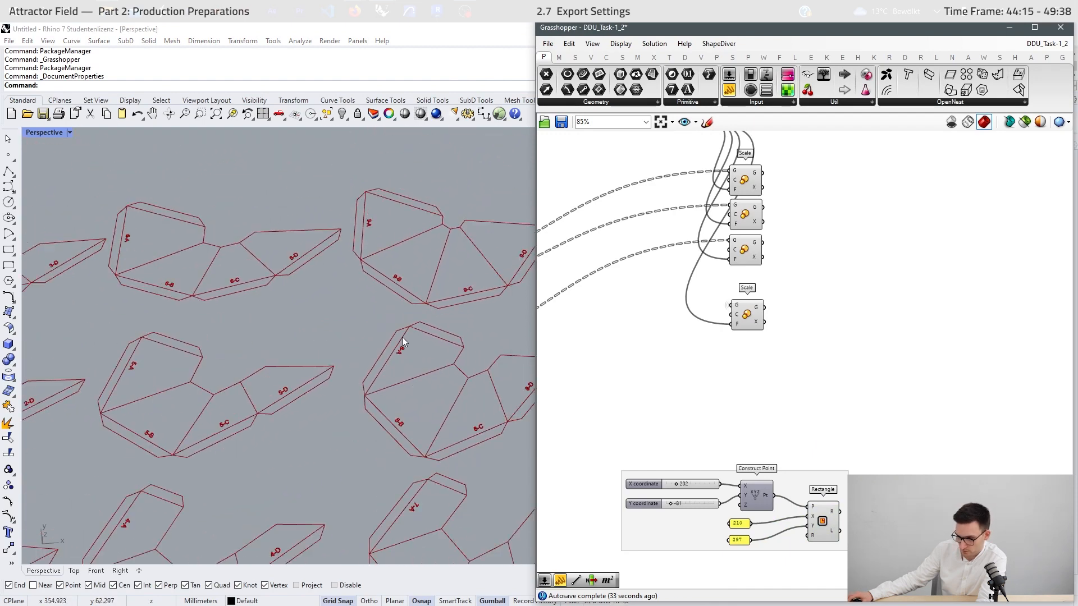
pyautogui.scroll(-1, 402, 338)
pyautogui.scroll(-4, 306, 473)
pyautogui.scroll(4, 260, 447)
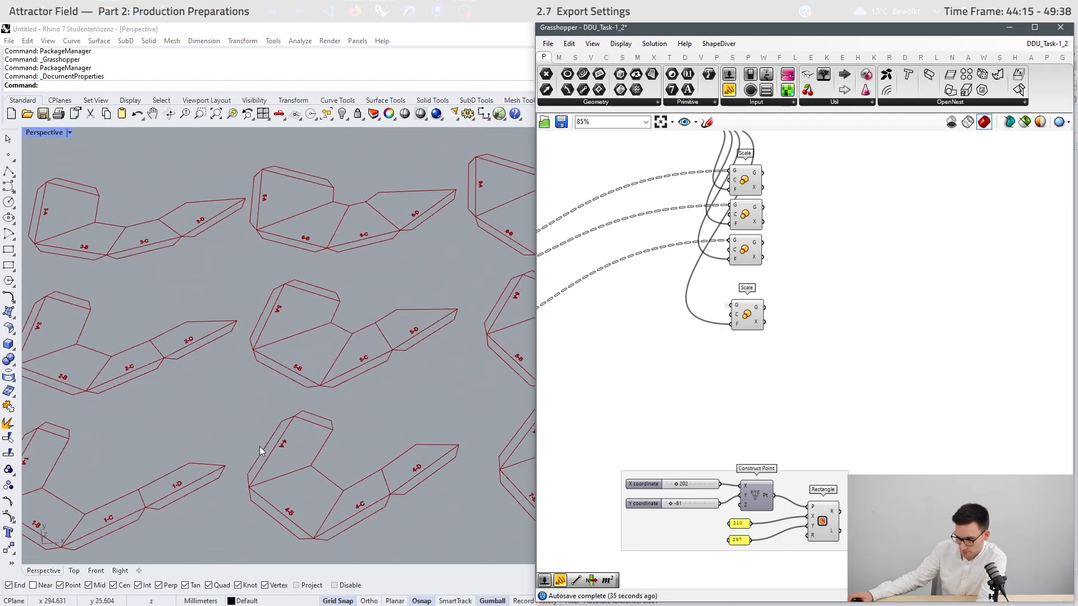
pyautogui.moveTo(260, 446); pyautogui.dragTo(308, 443, button='right')
pyautogui.scroll(-4, 337, 440)
pyautogui.scroll(6, 349, 436)
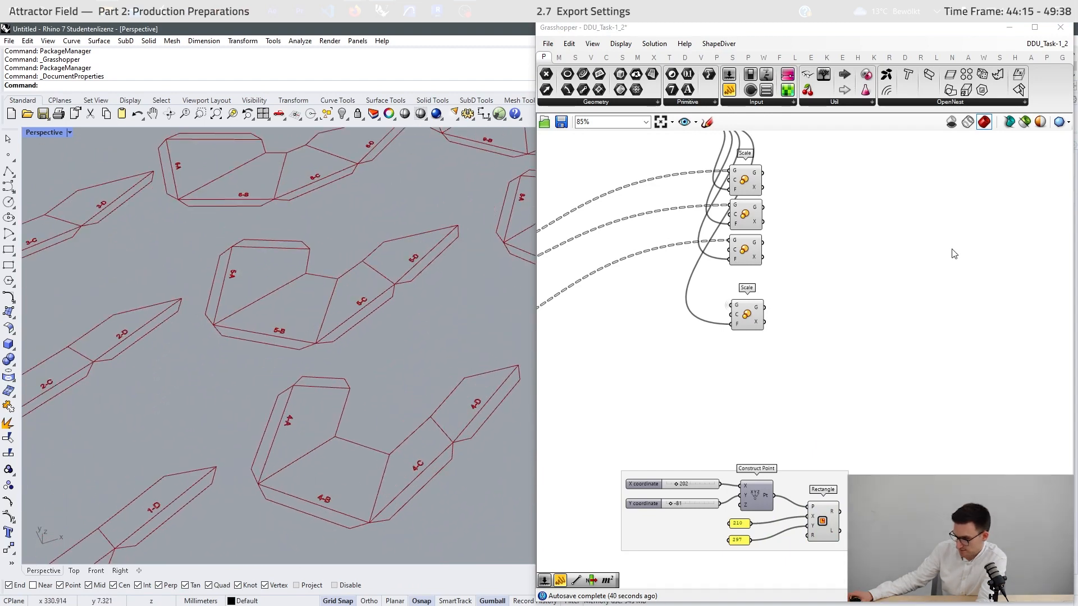
# - Show the scaled parts and the reference rectangle in the Top view and inspect how they fit
pyautogui.scroll(-8, 955, 246)
pyautogui.moveTo(793, 349); pyautogui.dragTo(873, 316, button='right')
pyautogui.scroll(6, 670, 387)
pyautogui.moveTo(779, 327); pyautogui.dragTo(564, 355, button='right')
pyautogui.scroll(9, 909, 413)
pyautogui.moveTo(702, 443); pyautogui.dragTo(703, 444)
pyautogui.moveTo(378, 462); pyautogui.dragTo(359, 462, button='right')
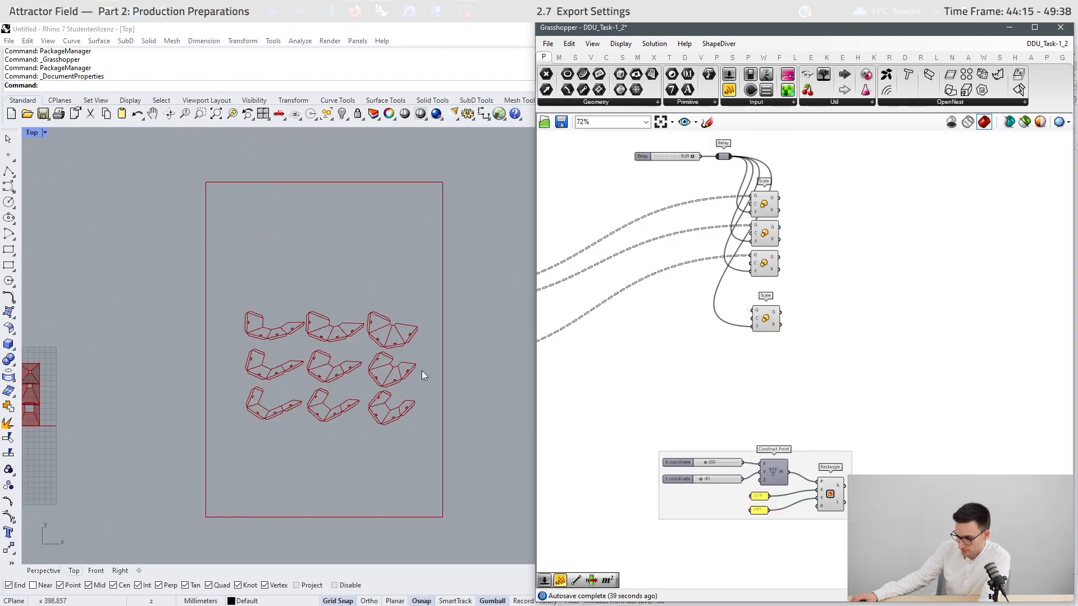
pyautogui.scroll(5, 391, 329)
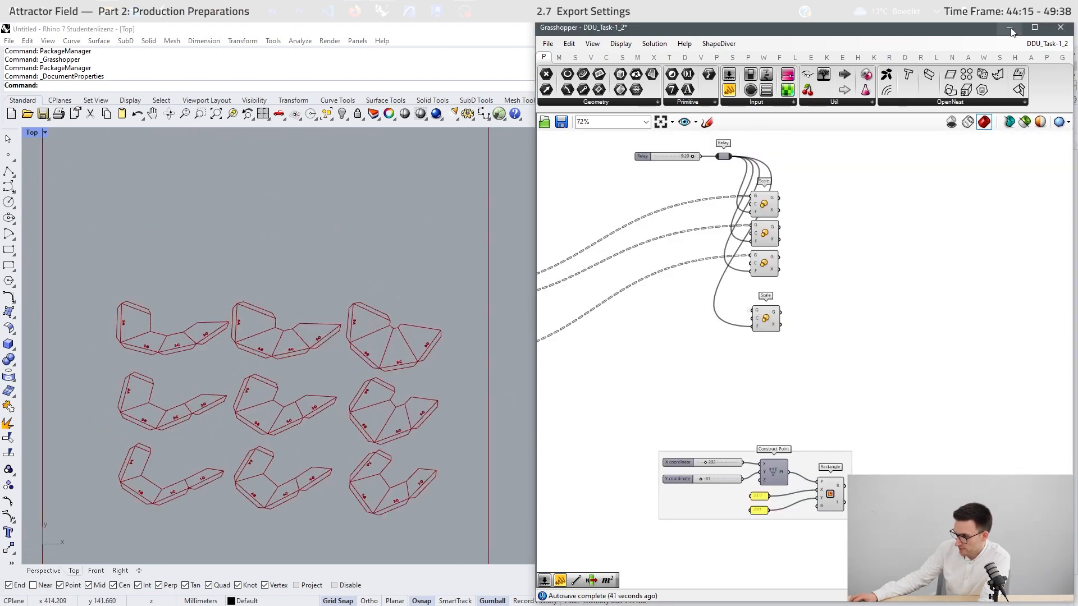
# - Check the existing layers in Rhino's Layers panel and bring Grasshopper back up
pyautogui.click(1009, 28)
pyautogui.click(1030, 145)
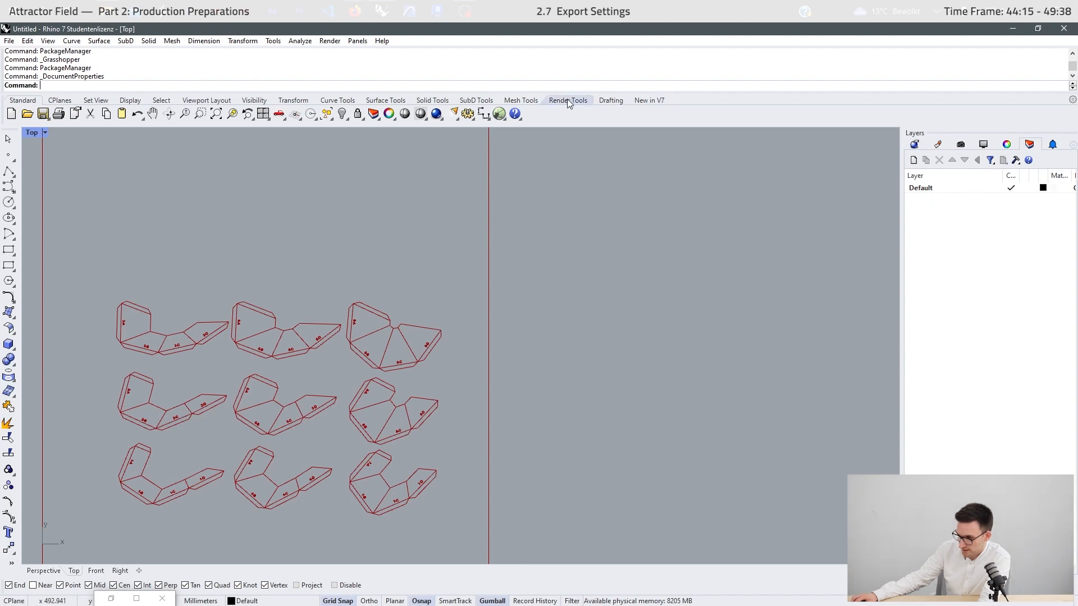
pyautogui.click(499, 114)
# - Bake the cut outlines from the first Scale component onto the Default layer
pyautogui.click(766, 207)
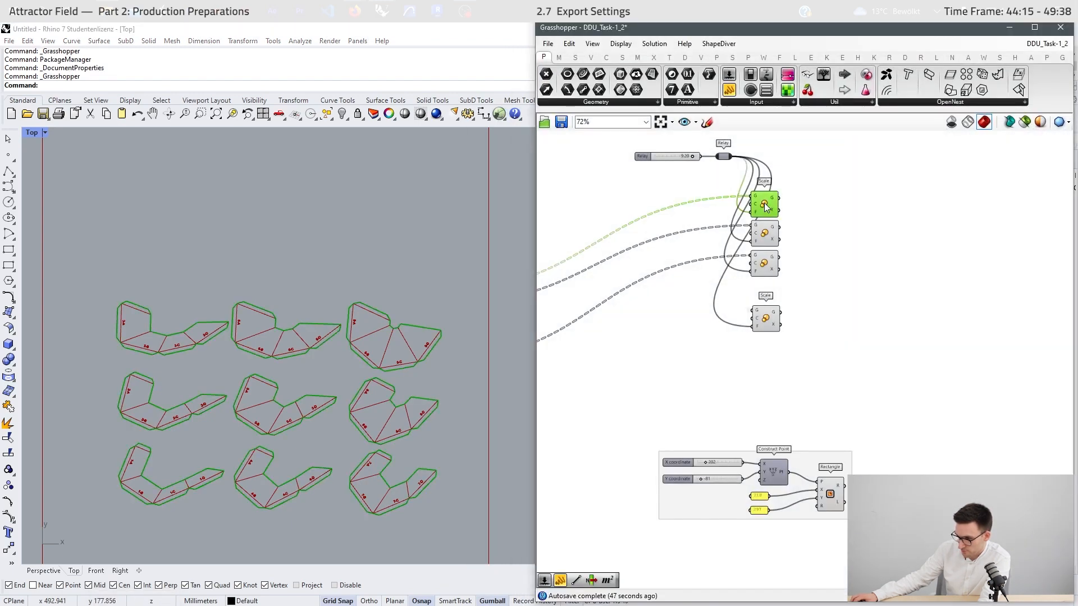
pyautogui.rightClick(764, 206)
pyautogui.click(792, 254)
pyautogui.click(783, 168)
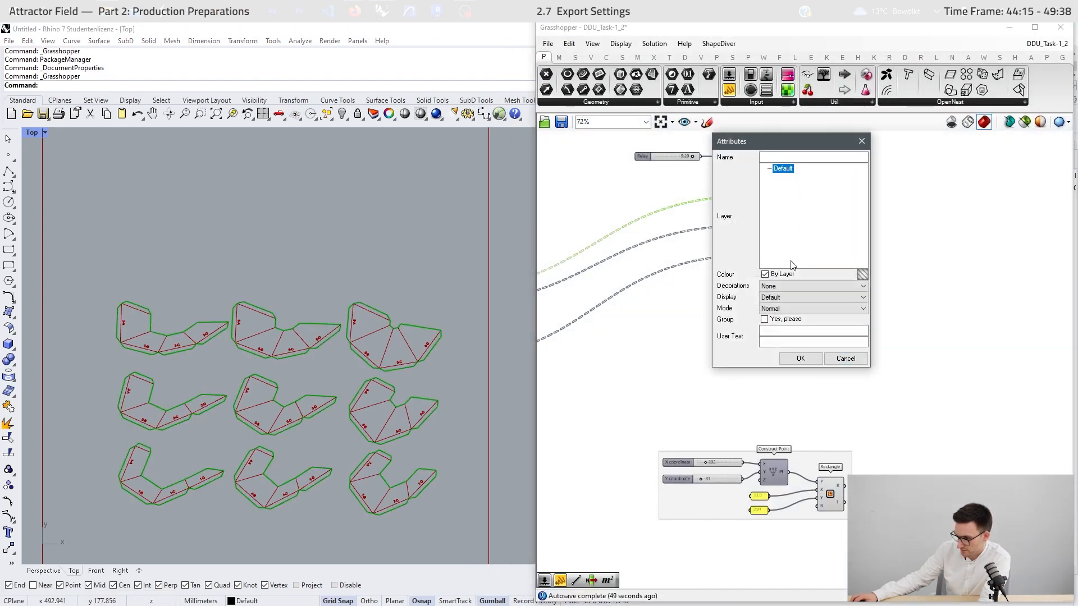
pyautogui.click(801, 359)
# - Bake the fold lines and text labels from the second and third Scale components onto the Default layer
pyautogui.rightClick(769, 235)
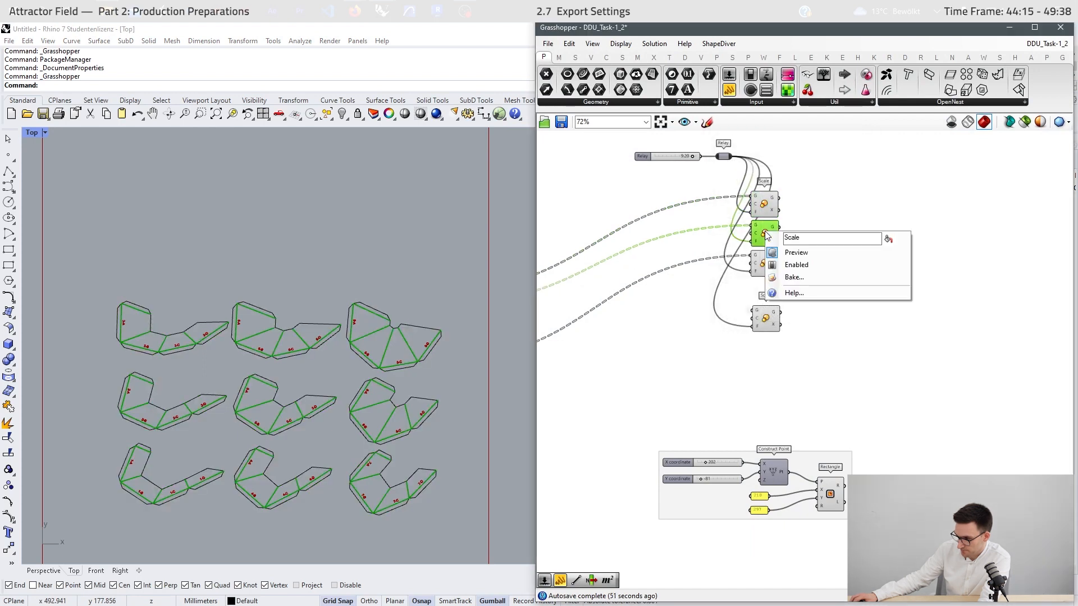
pyautogui.click(797, 283)
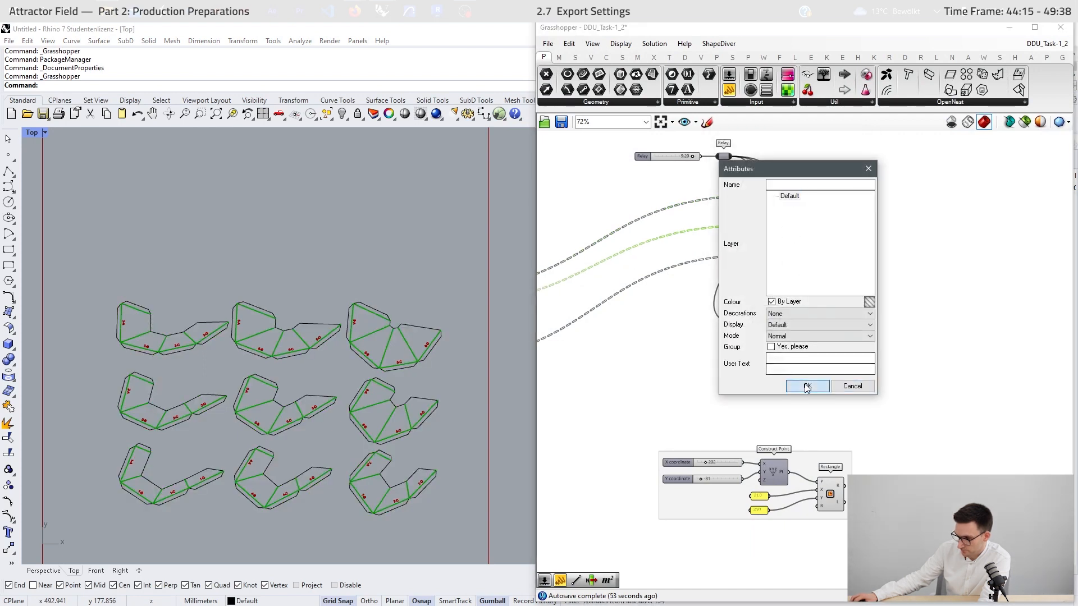
pyautogui.click(806, 386)
pyautogui.click(765, 263)
pyautogui.rightClick(767, 269)
pyautogui.click(796, 316)
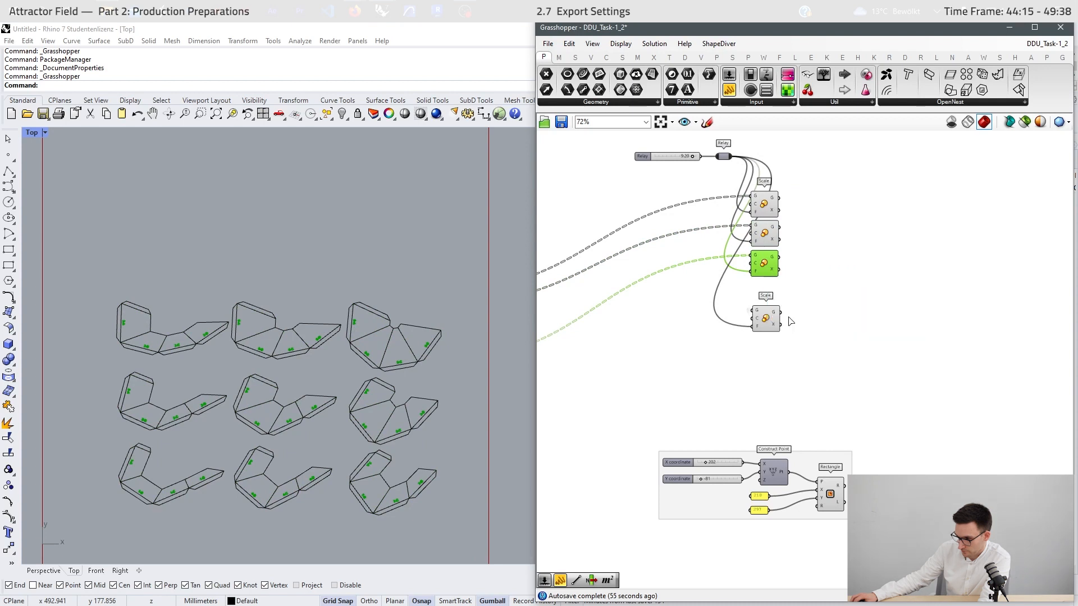
pyautogui.click(780, 233)
pyautogui.click(797, 424)
# - Bake the A4 reference rectangle from the Rectangle component onto the Default layer
pyautogui.scroll(-2, 375, 330)
pyautogui.scroll(-2, 376, 303)
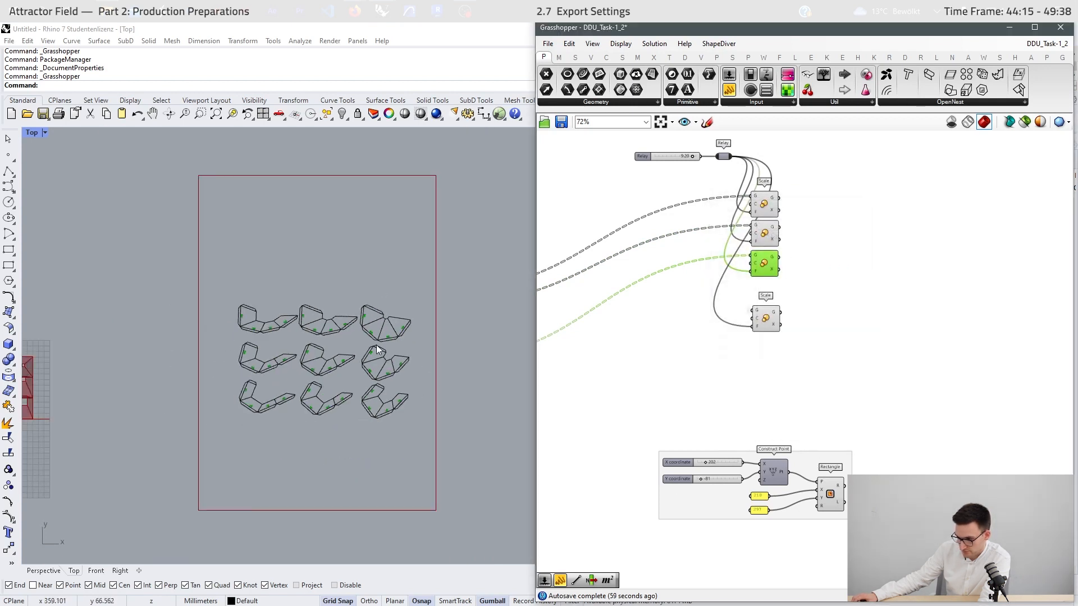
pyautogui.scroll(2, 376, 347)
pyautogui.click(832, 501)
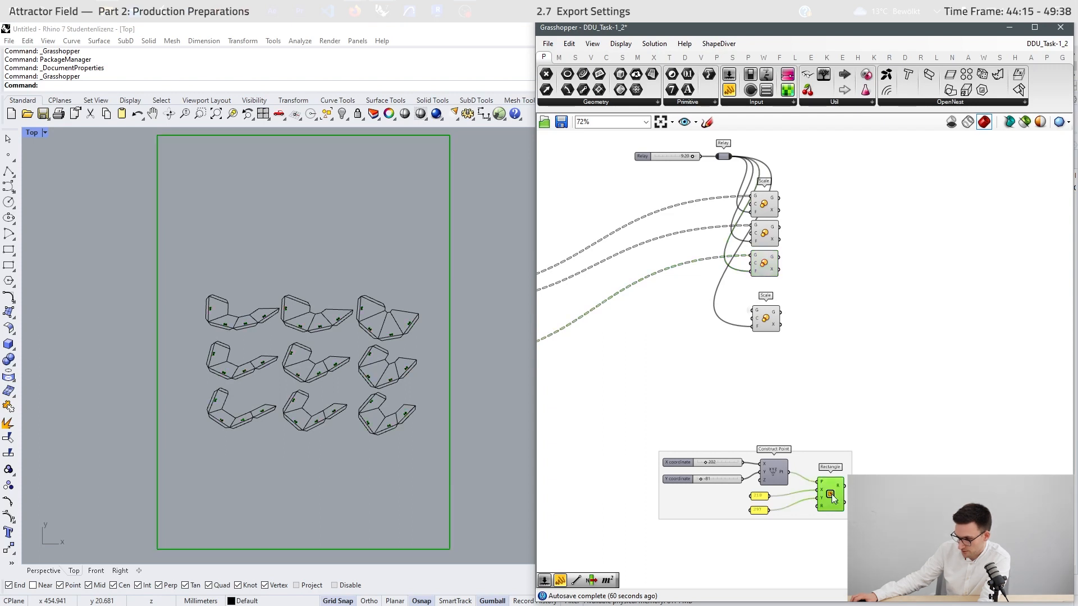
pyautogui.moveTo(835, 501)
pyautogui.click(838, 540)
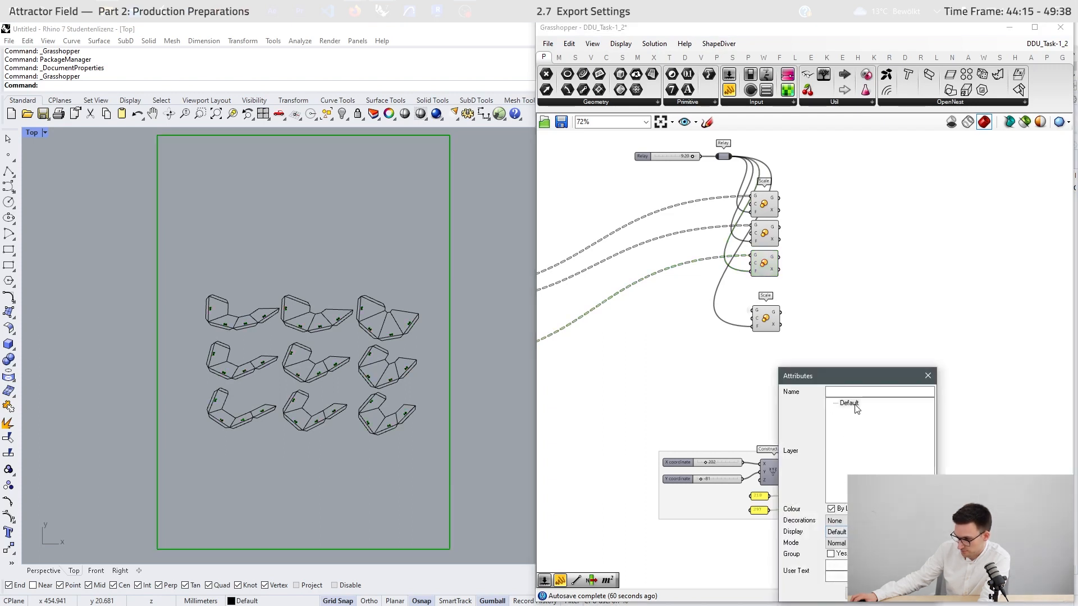
pyautogui.click(870, 593)
pyautogui.click(899, 316)
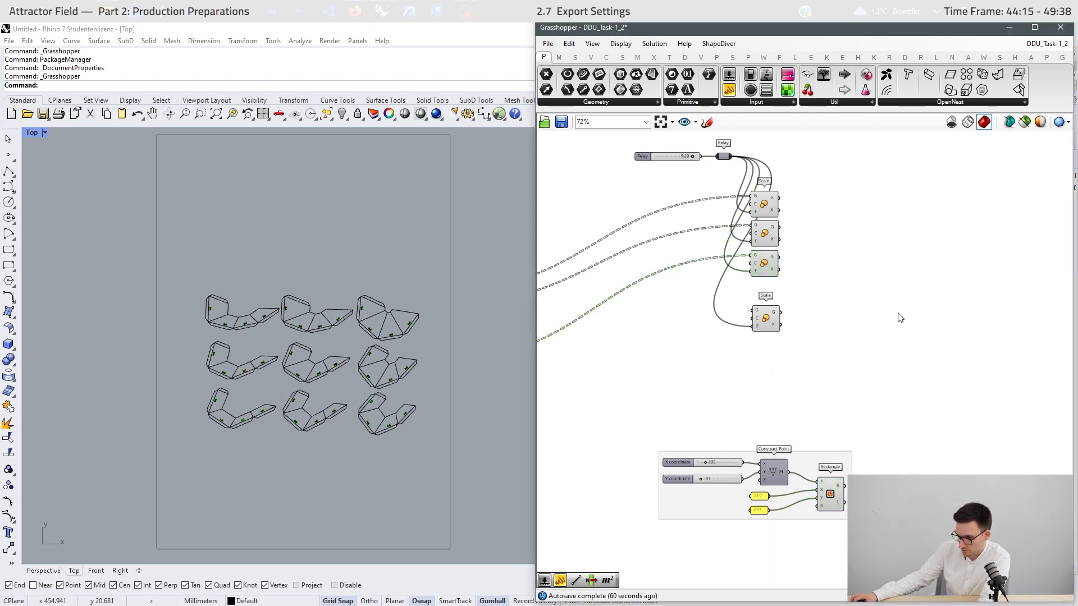
# - Minimize Grasshopper and select all baked part curves together with the reference rectangle in the Top view
pyautogui.click(1009, 30)
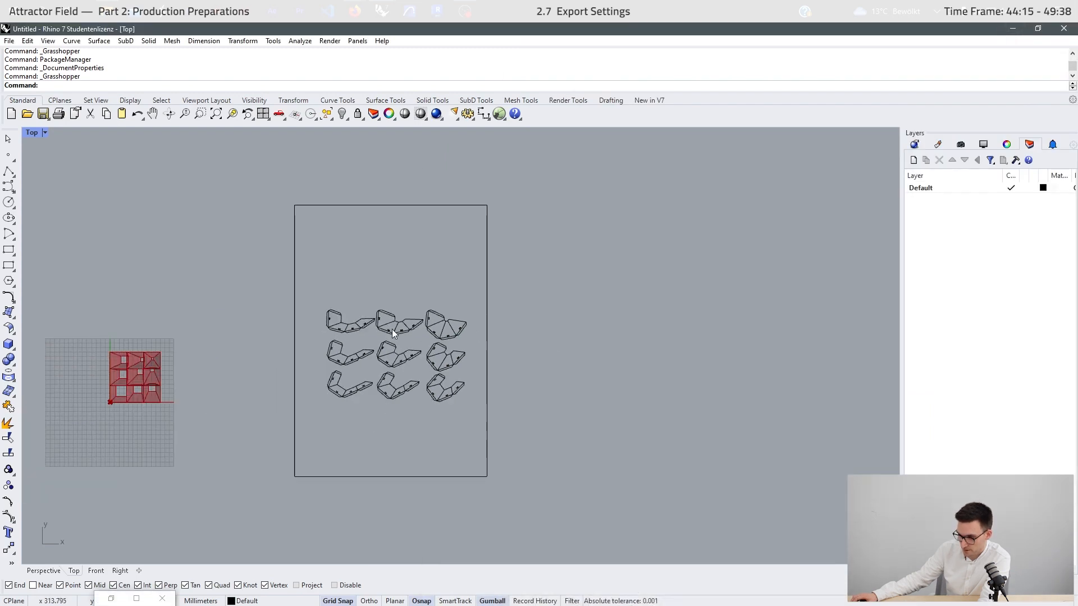
pyautogui.scroll(6, 391, 329)
pyautogui.scroll(-6, 423, 314)
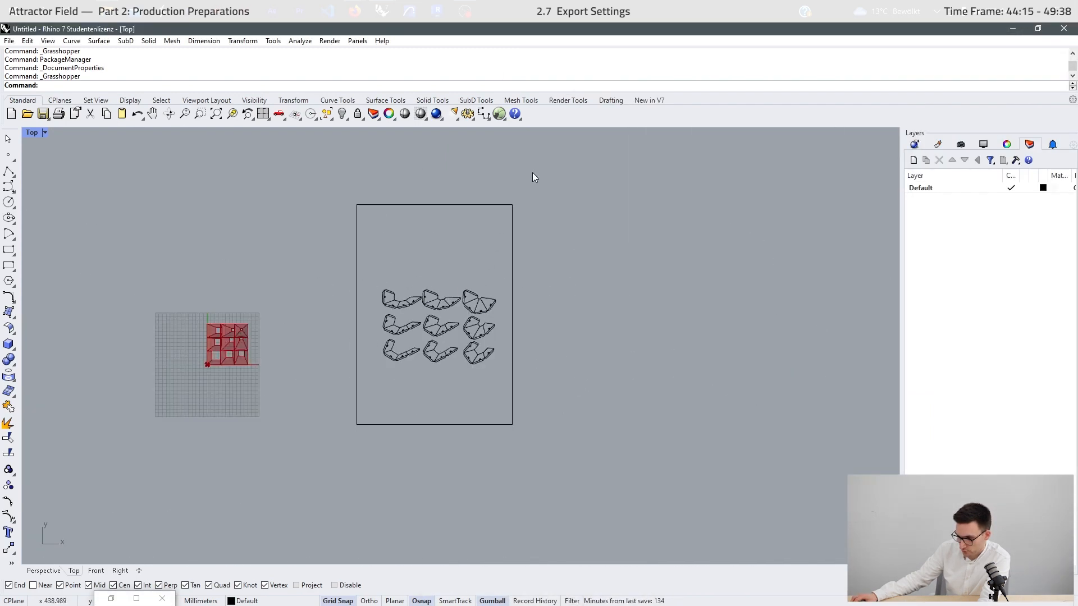
pyautogui.moveTo(532, 173); pyautogui.dragTo(327, 449)
pyautogui.scroll(2, 347, 303)
pyautogui.click(320, 286)
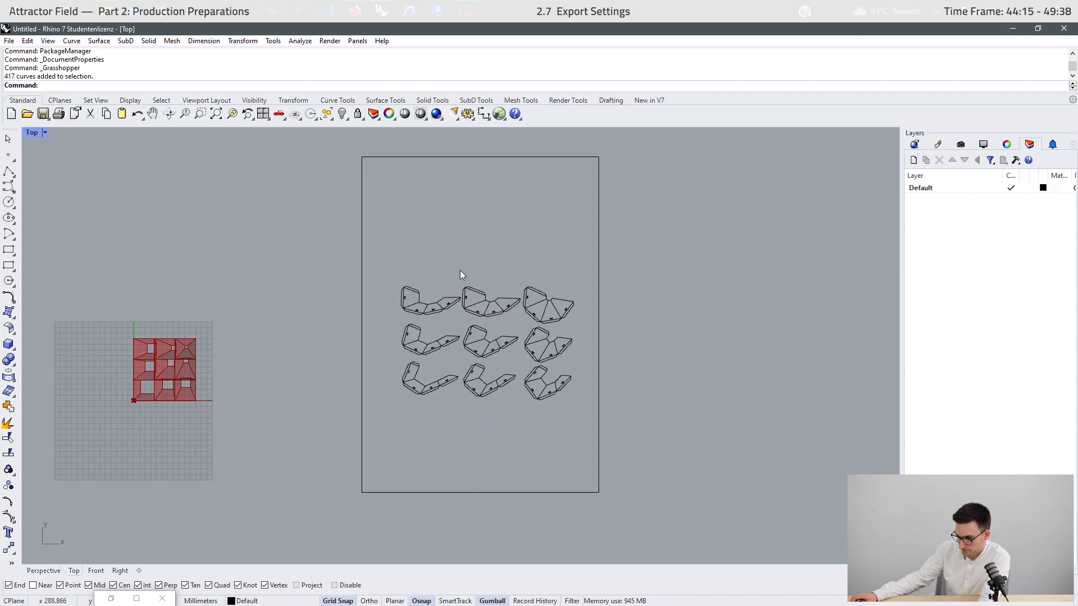
pyautogui.moveTo(627, 144); pyautogui.dragTo(313, 528)
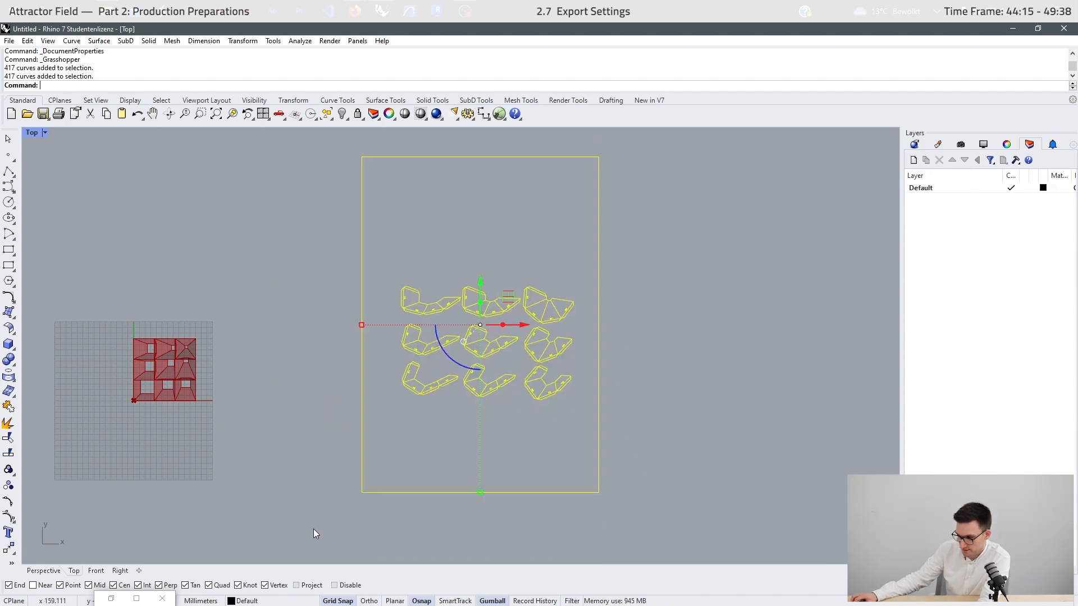
pyautogui.scroll(2, 341, 328)
pyautogui.scroll(-1, 358, 433)
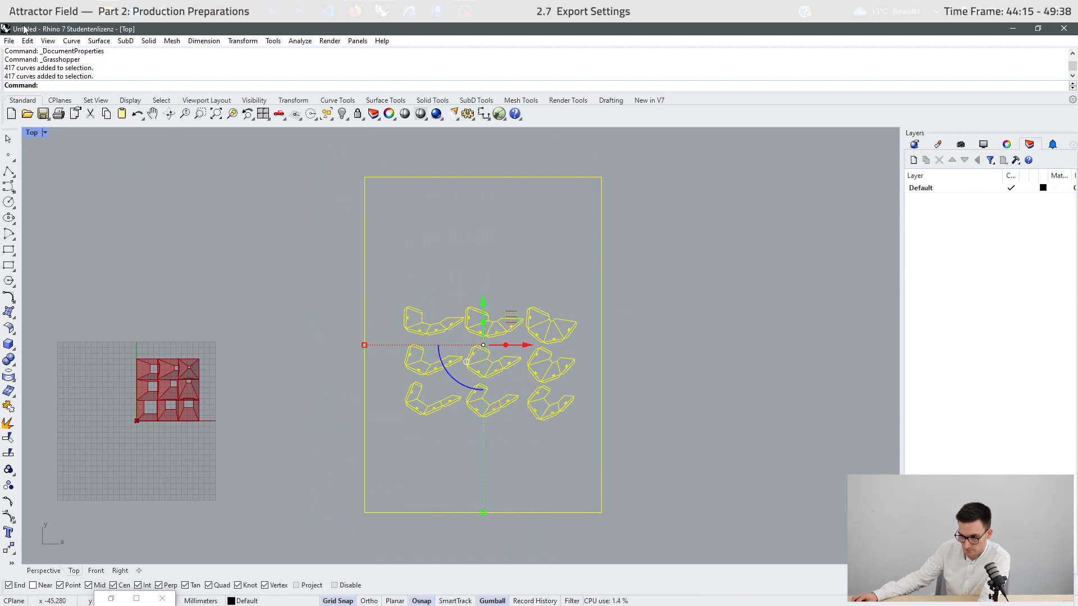
# - Export the selected curves as a PDF named Task-1_Test-Export in the Export folder
pyautogui.click(9, 41)
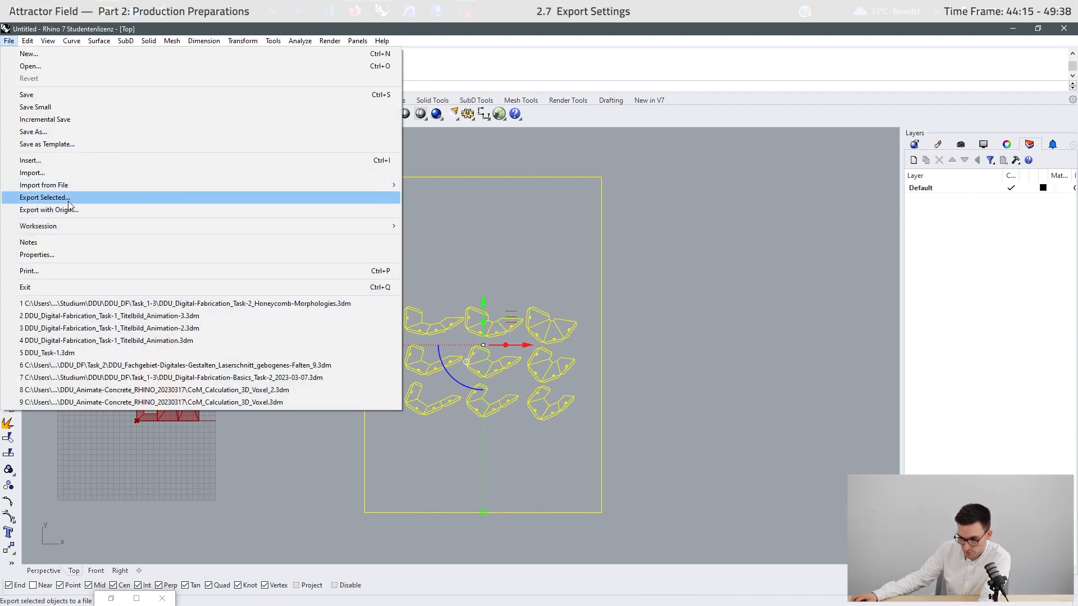
pyautogui.click(66, 197)
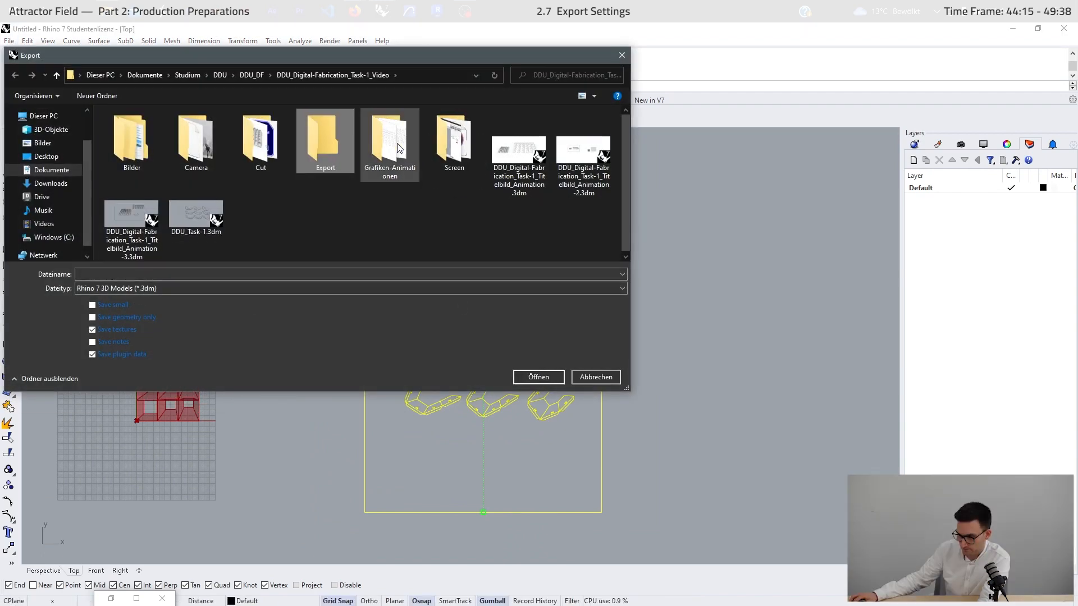
pyautogui.doubleClick(398, 147)
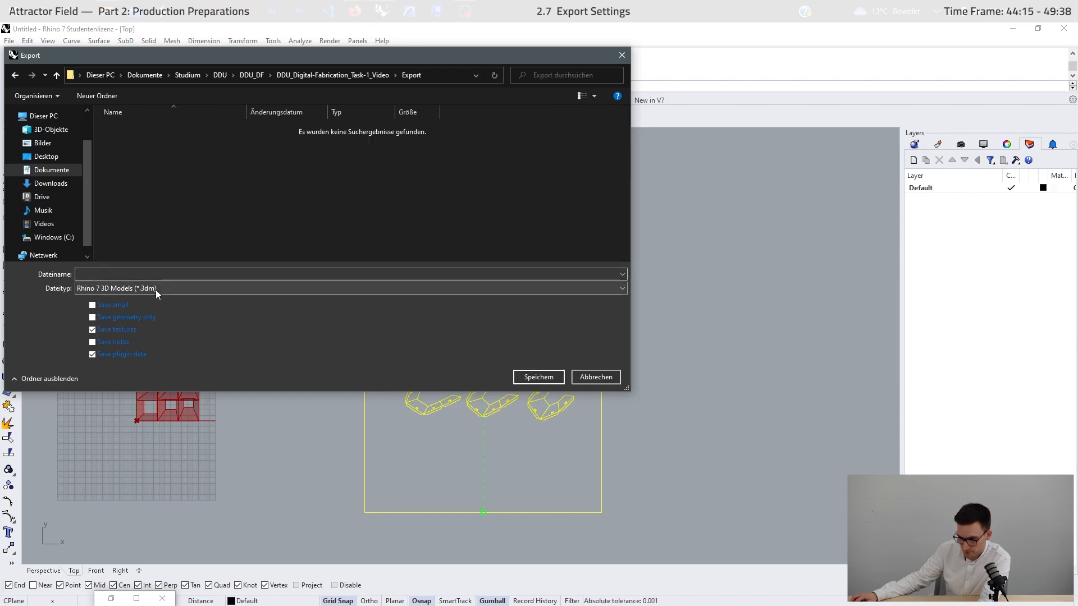
pyautogui.click(156, 289)
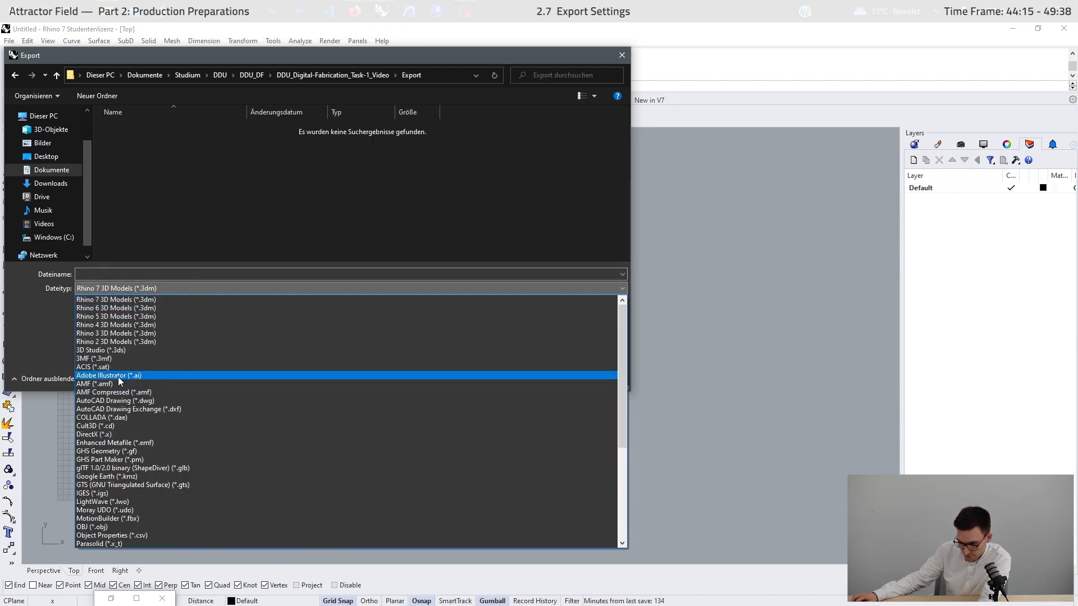
pyautogui.scroll(-2, 170, 507)
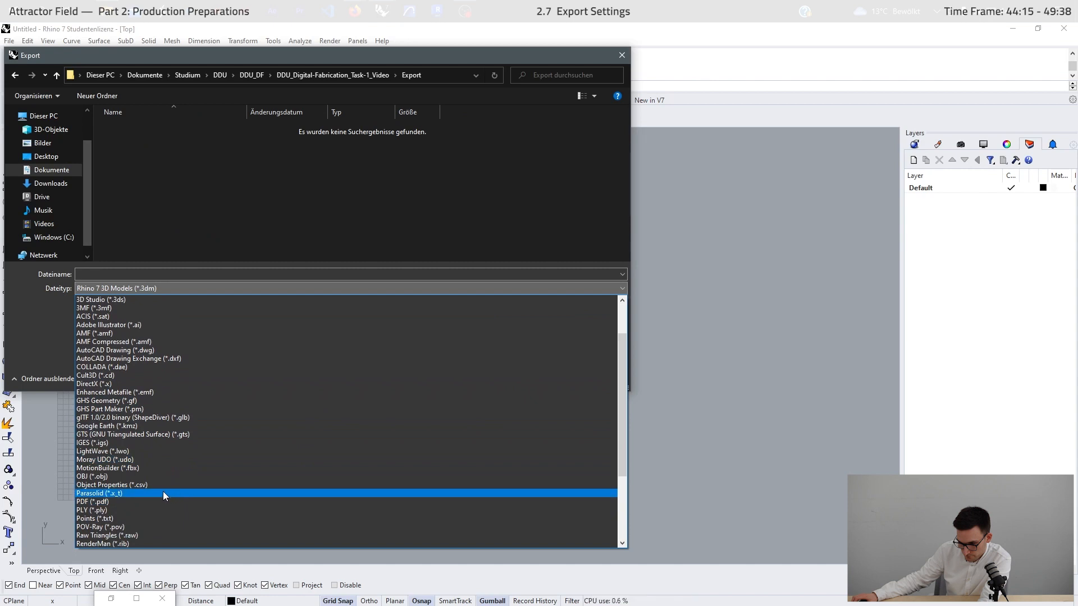
pyautogui.click(146, 501)
pyautogui.write('Task-1_Test')
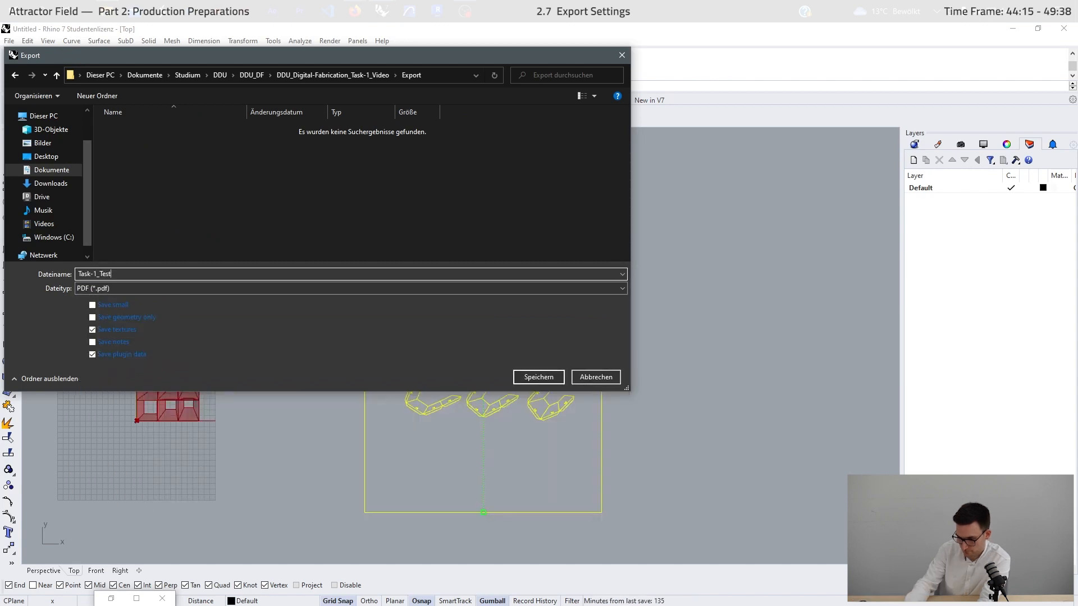
pyautogui.write('-Export')
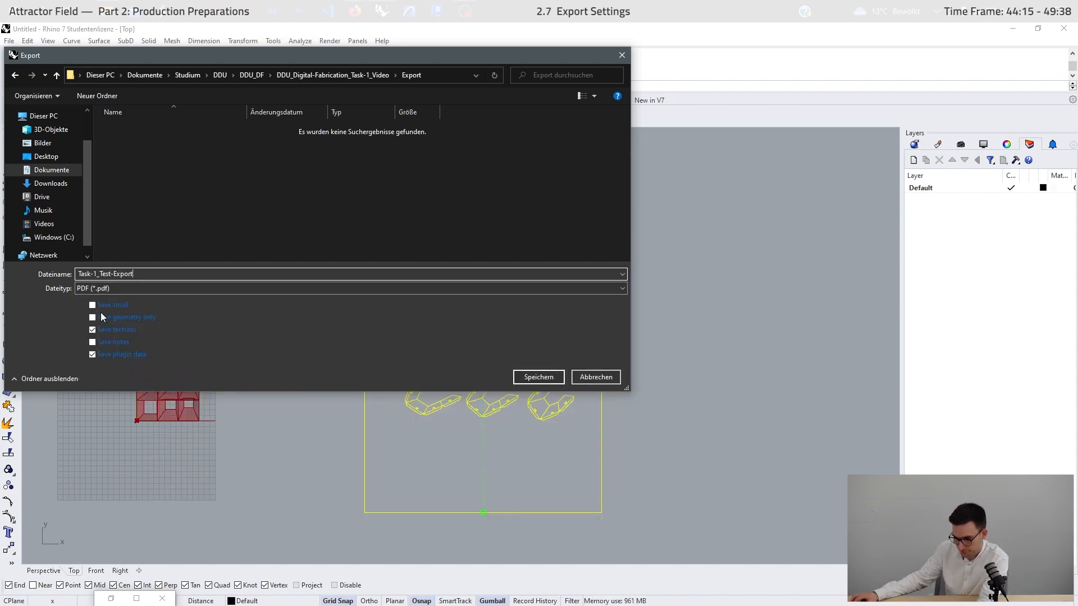
pyautogui.click(548, 377)
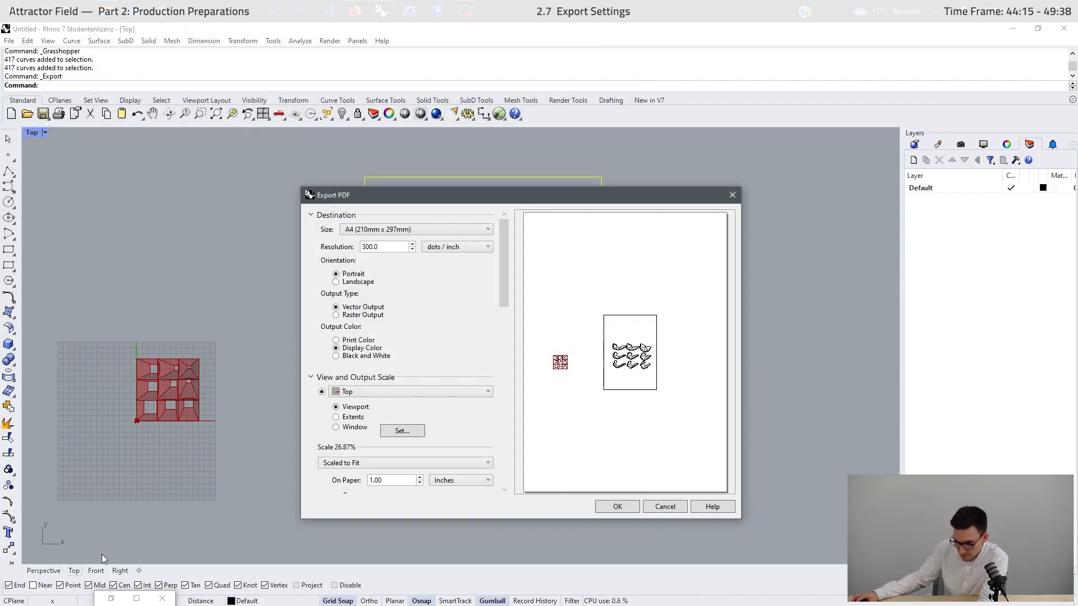
# - Set the PDF export to use the extents of the Top view at a 1:1 output scale
pyautogui.moveTo(470, 203); pyautogui.dragTo(609, 209)
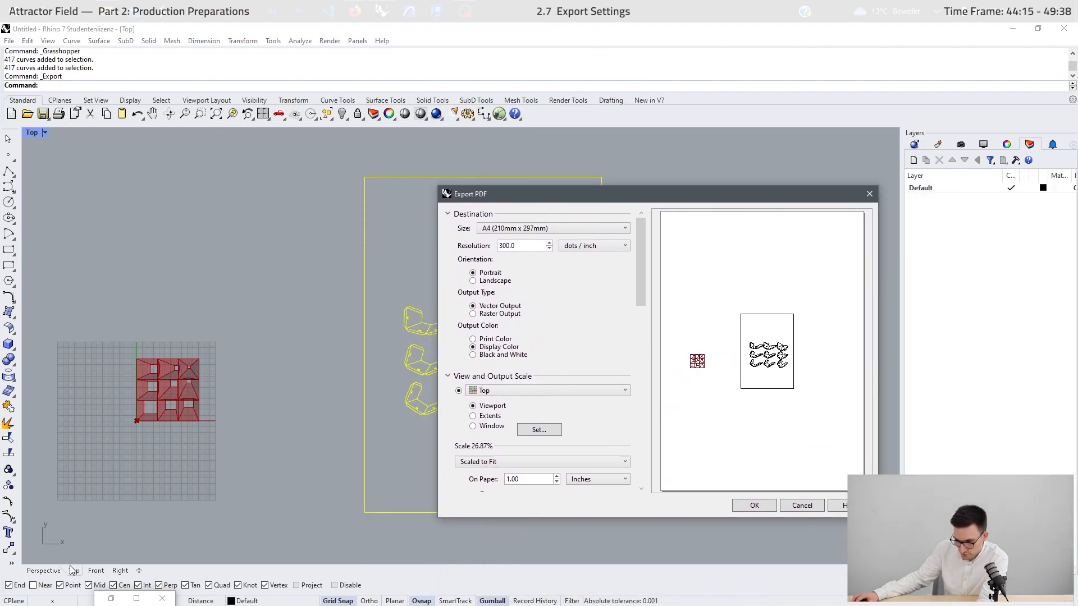
pyautogui.click(517, 391)
pyautogui.click(572, 368)
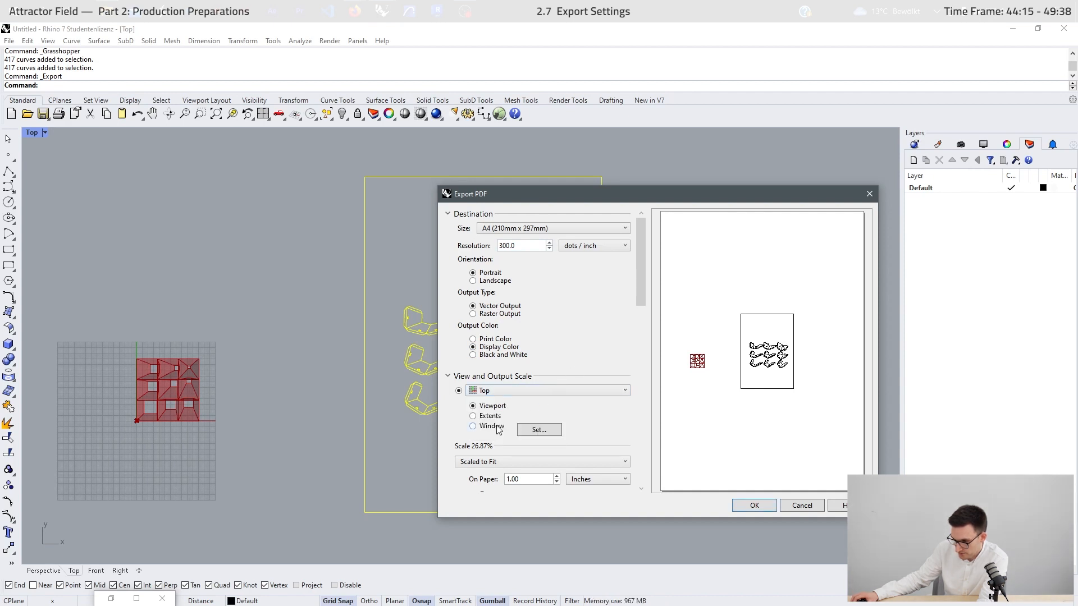
pyautogui.click(473, 417)
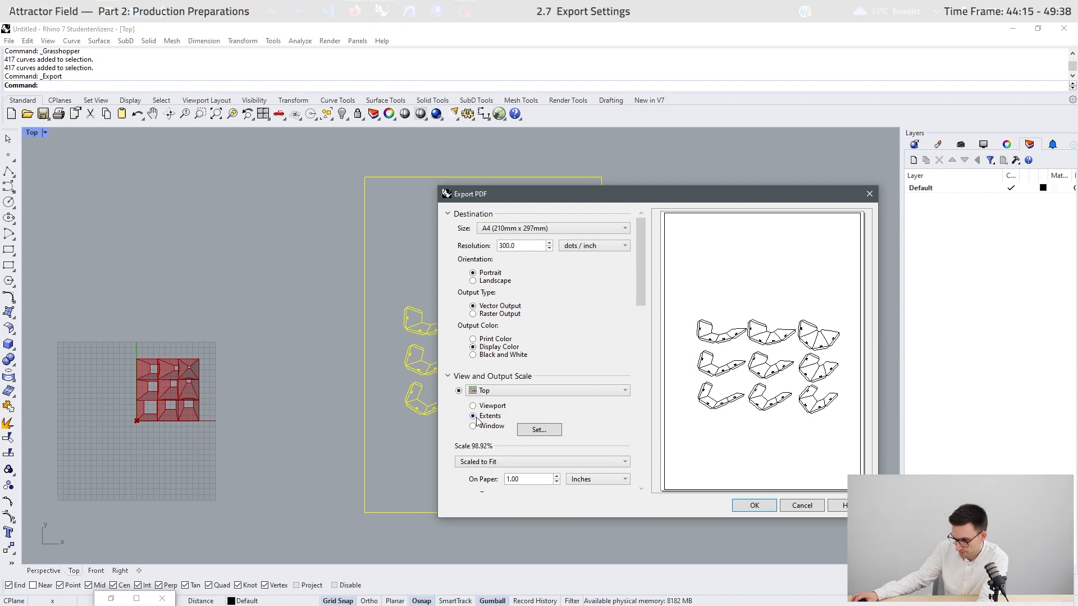
pyautogui.scroll(-1, 533, 432)
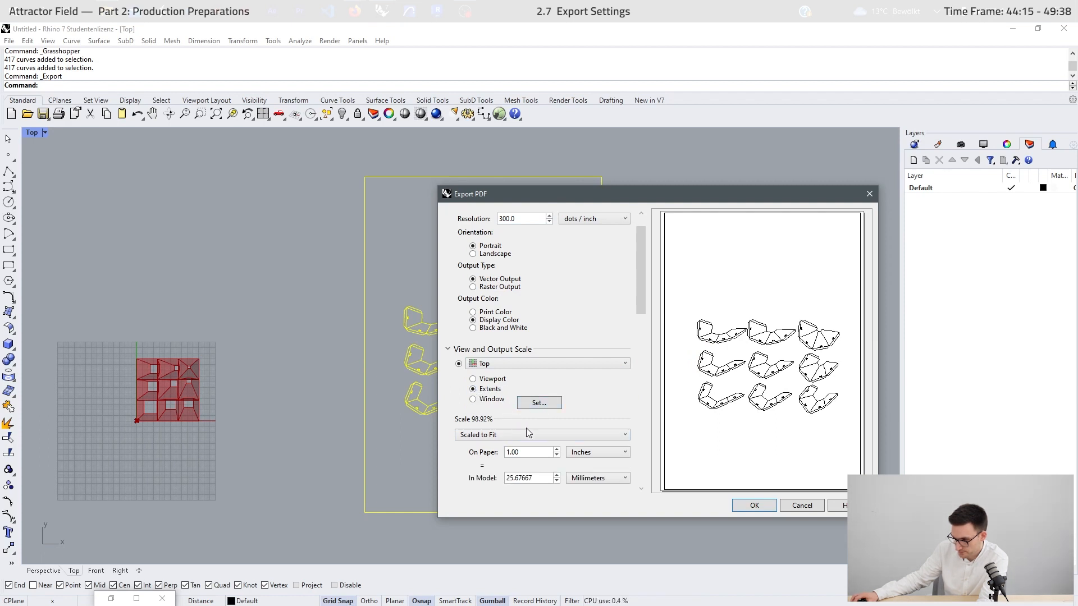
pyautogui.click(527, 435)
pyautogui.scroll(-2, 527, 436)
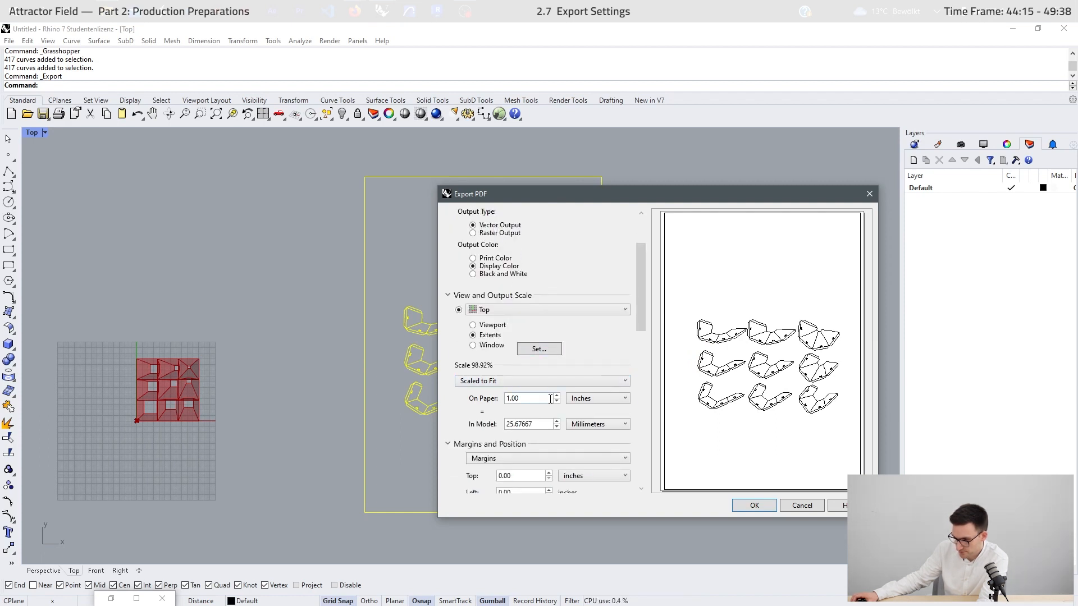
pyautogui.click(497, 381)
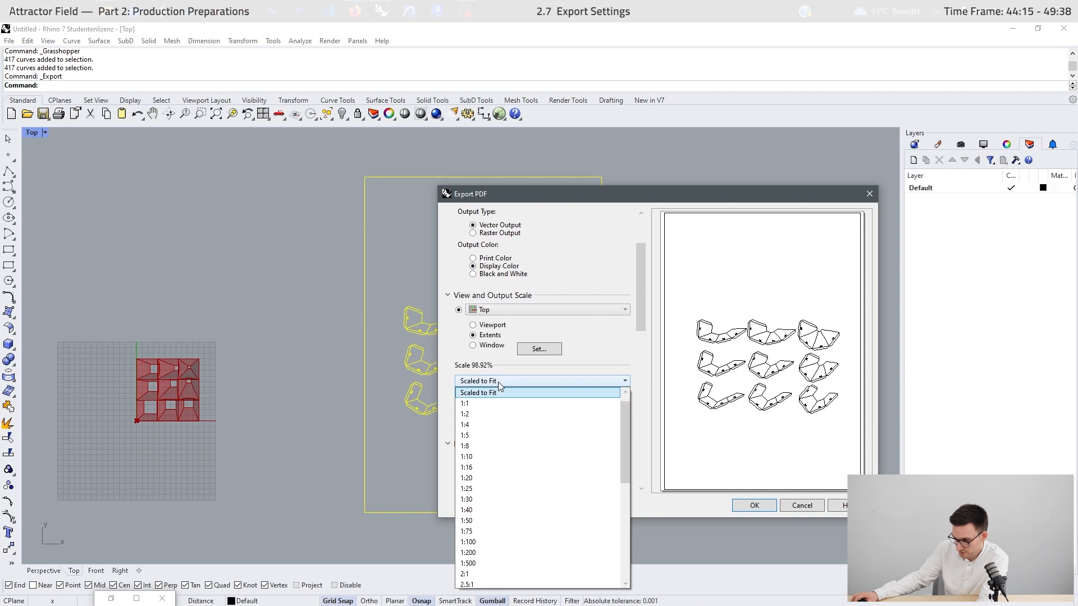
pyautogui.click(478, 405)
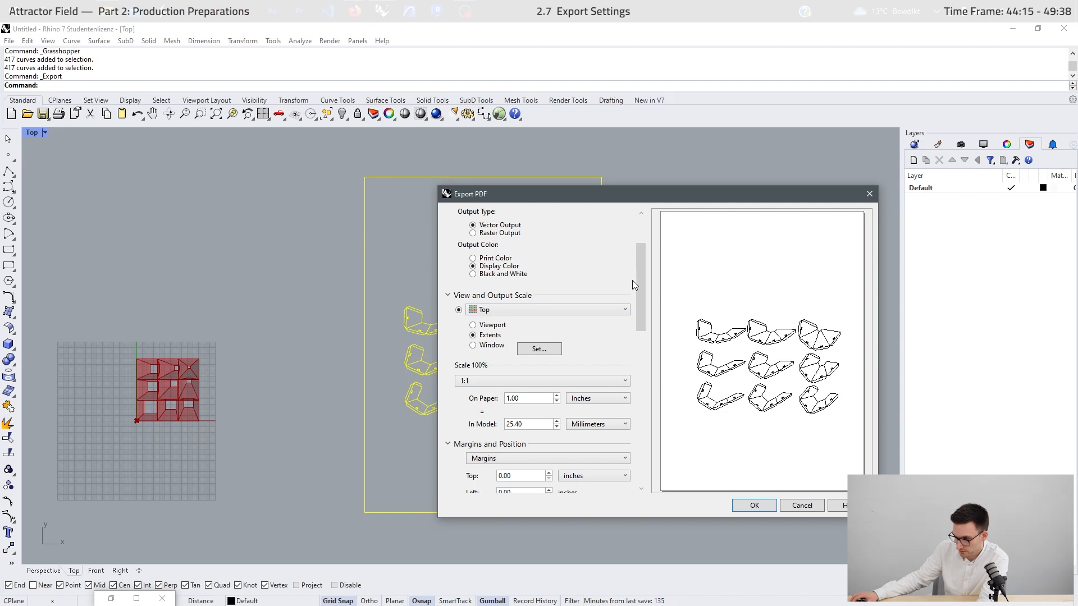
# - Review the visibility settings, keep Hairline as the default line width and generate the PDF
pyautogui.moveTo(638, 298); pyautogui.dragTo(651, 464)
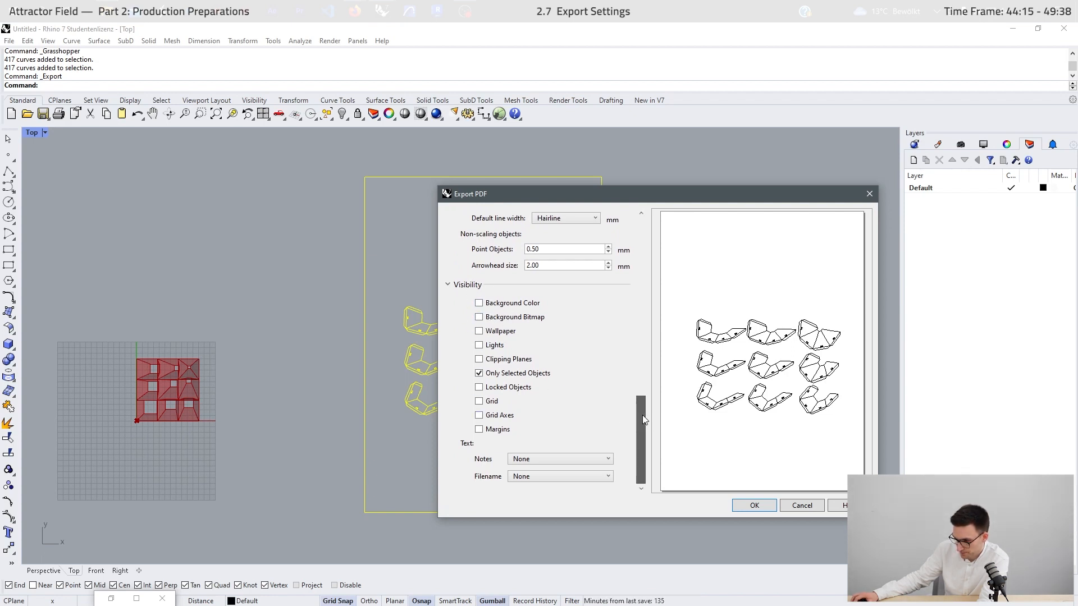
pyautogui.moveTo(641, 415); pyautogui.dragTo(647, 371)
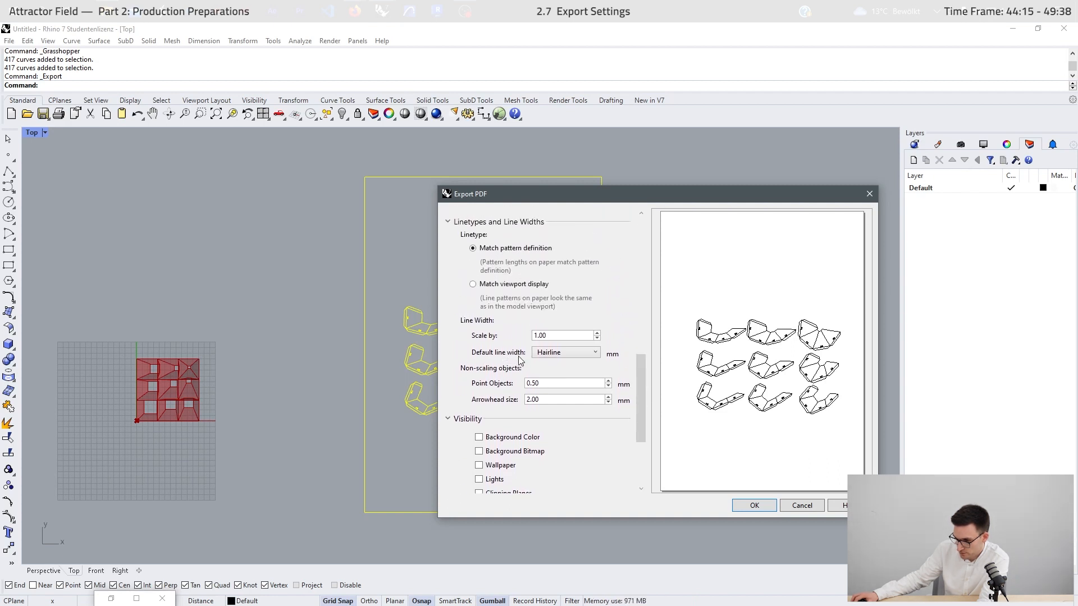
pyautogui.click(583, 353)
pyautogui.click(582, 366)
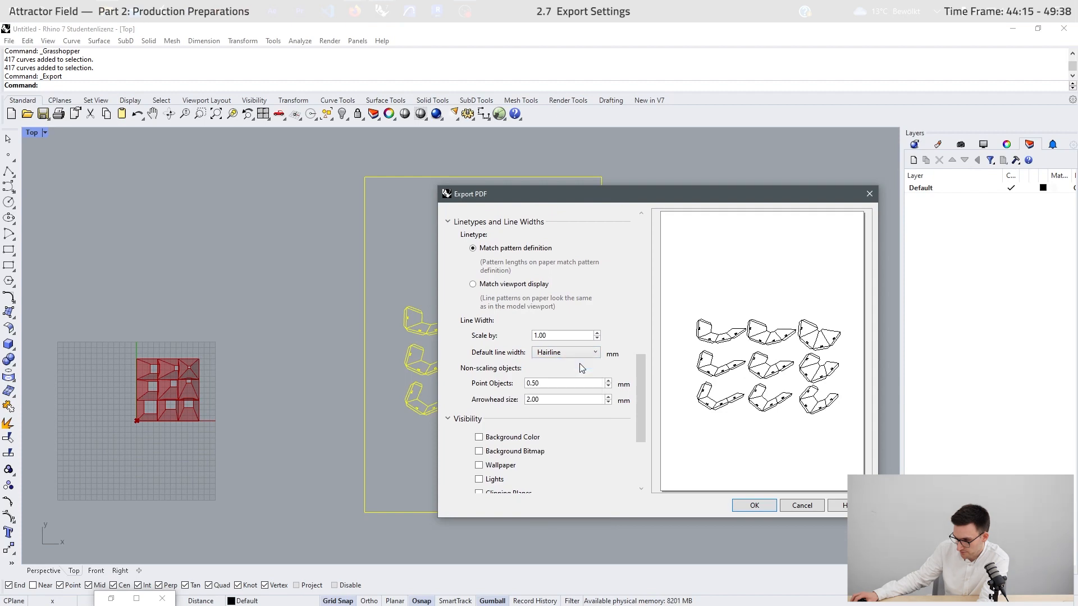
pyautogui.click(754, 506)
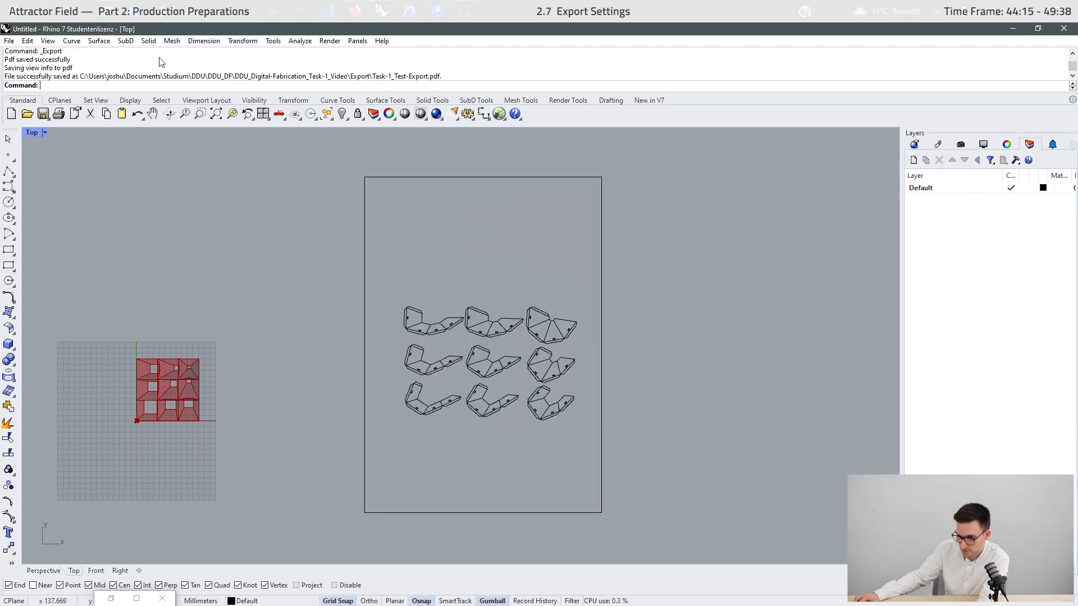
# - Examine the part outlines, fold lines and labels of the exported PDF up close in Adobe Acrobat
pyautogui.keyDown('ctrl'); pyautogui.scroll(7, 537, 385); pyautogui.keyUp('ctrl')
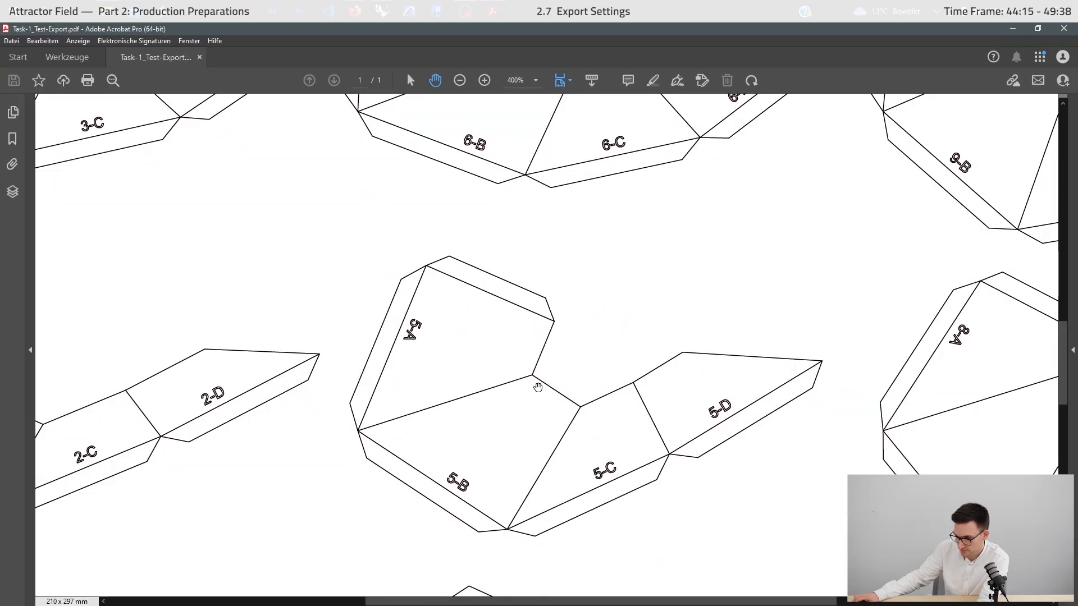
pyautogui.keyDown('ctrl'); pyautogui.scroll(-3, 536, 385); pyautogui.keyUp('ctrl')
pyautogui.keyDown('ctrl'); pyautogui.scroll(3, 341, 359); pyautogui.keyUp('ctrl')
pyautogui.keyDown('ctrl'); pyautogui.scroll(-5, 342, 360); pyautogui.keyUp('ctrl')
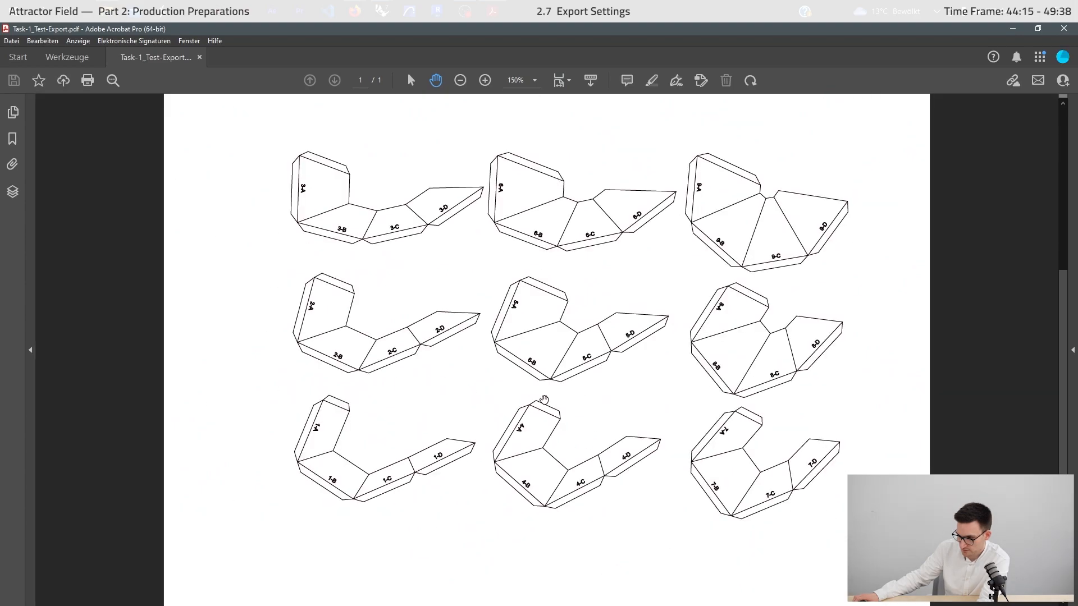